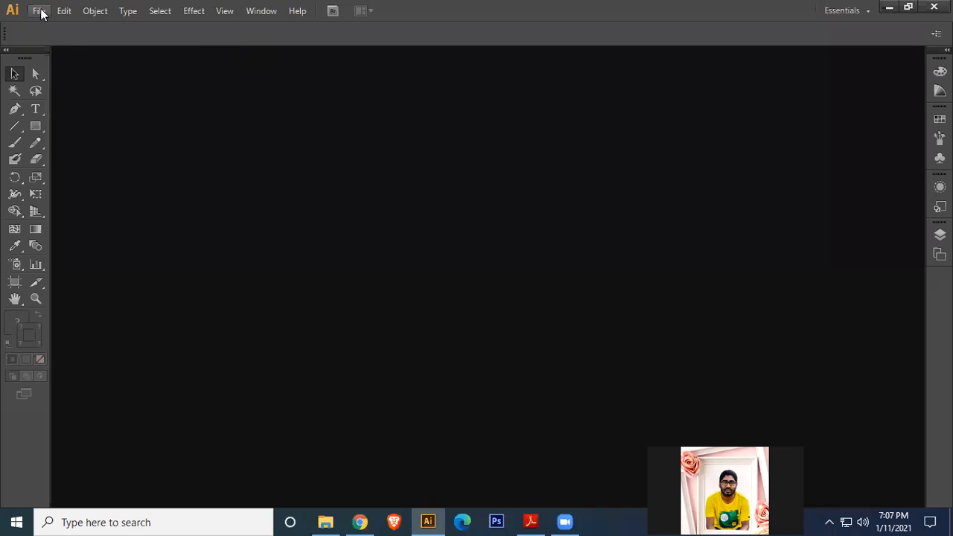
Step: Create a new single-artboard CMYK document 15 in wide and 10 in high with 300 ppi raster effects
click(52, 27)
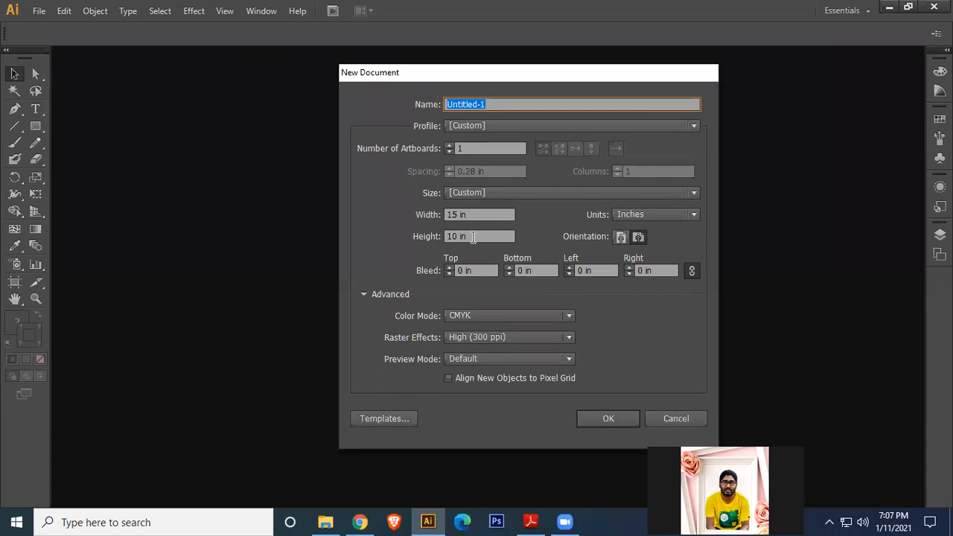
click(607, 419)
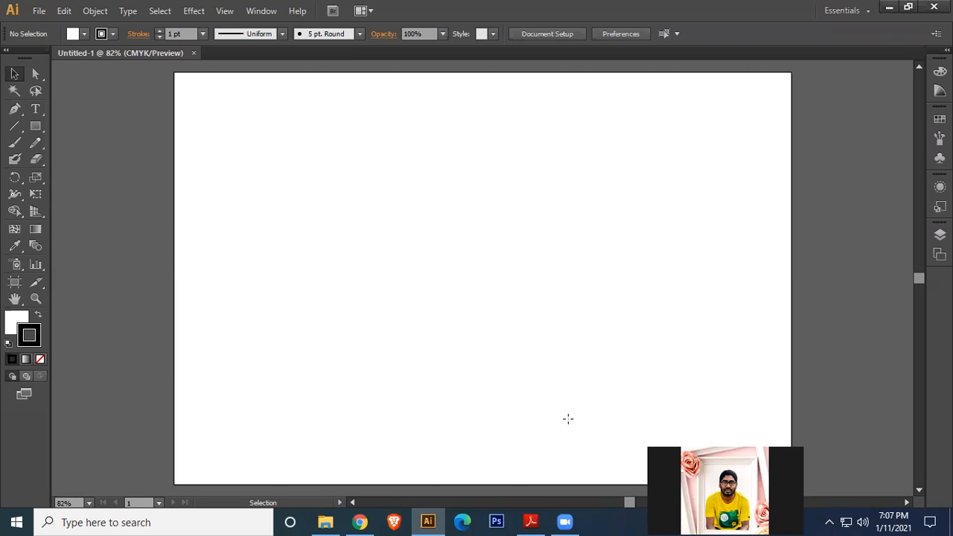
click(530, 522)
click(428, 521)
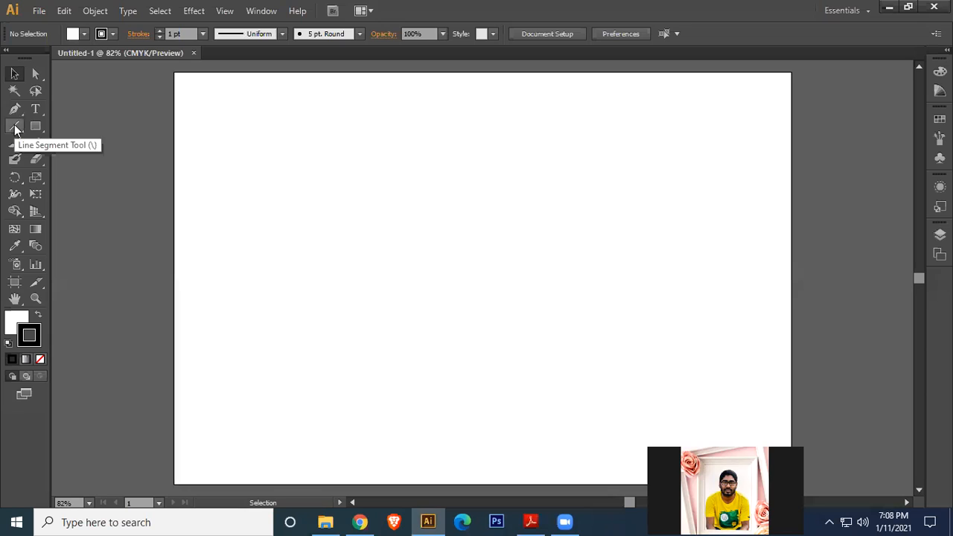
Step: Detach the Line Segment tool group as a floating palette and place it beside the artboard's upper-left corner
click(15, 128)
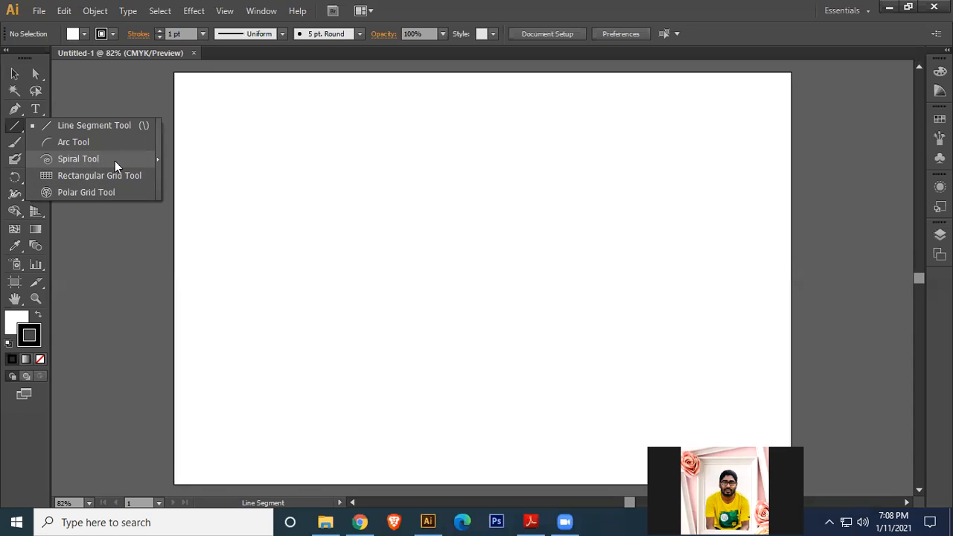
click(158, 159)
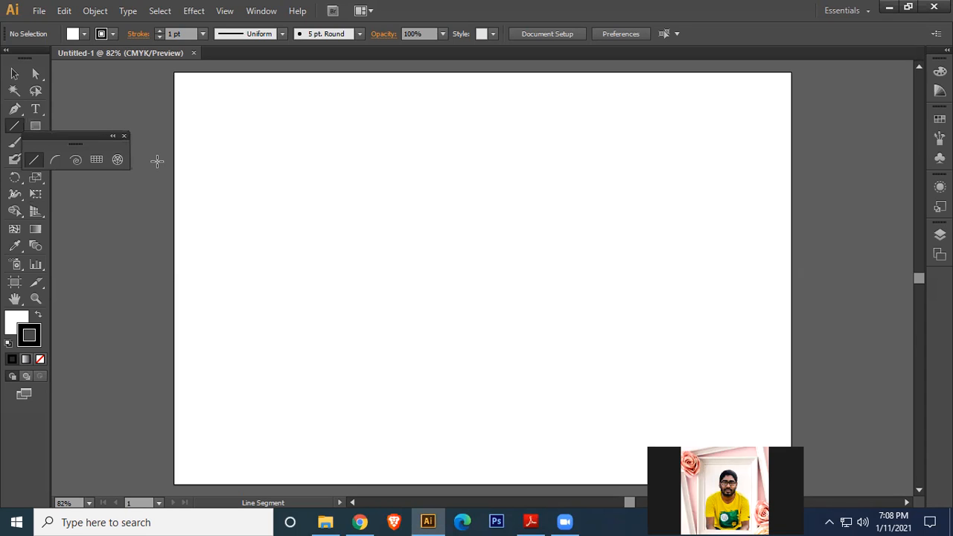
drag(78, 137, 112, 80)
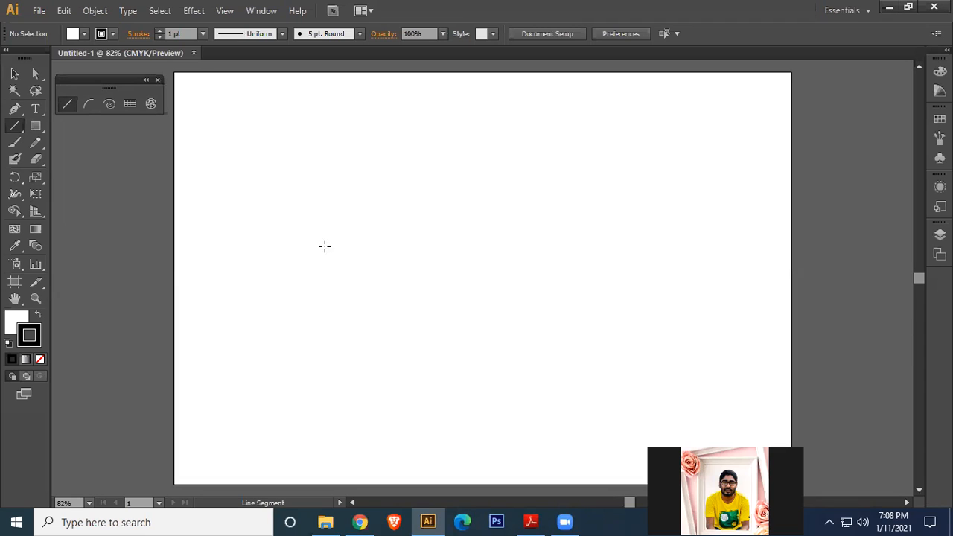
drag(274, 223, 612, 223)
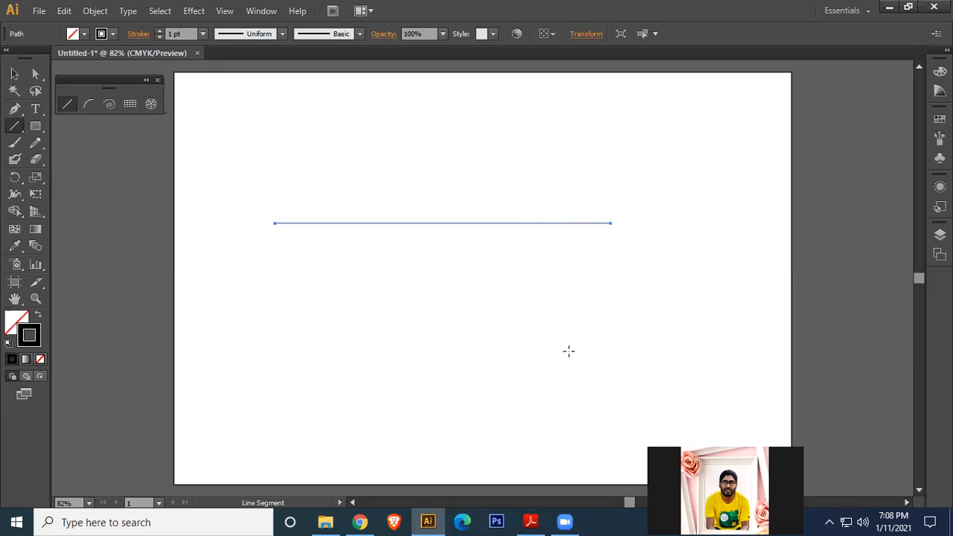
drag(482, 278, 482, 306)
key(ctrl+z)
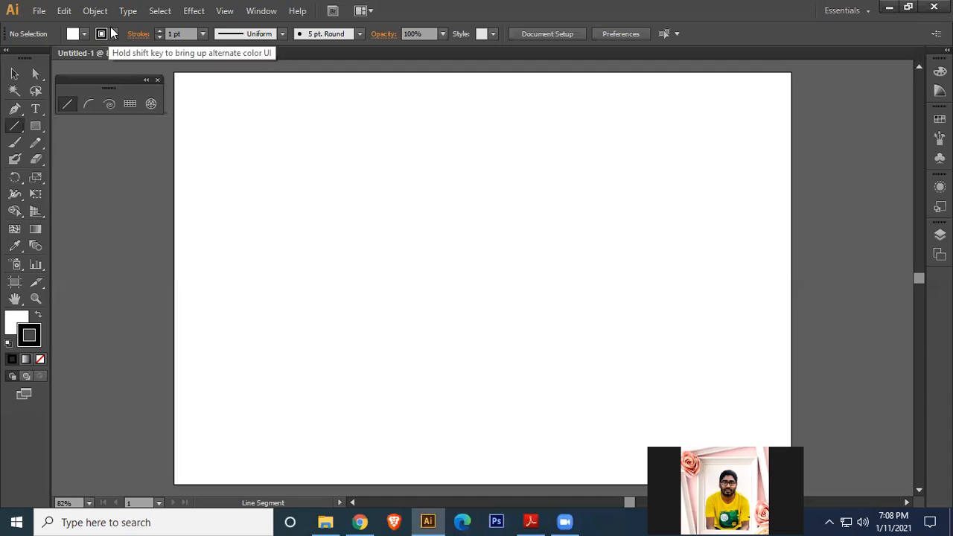
Step: Draw a long horizontal line across the middle of the artboard and move it up into the upper part
drag(306, 239, 627, 239)
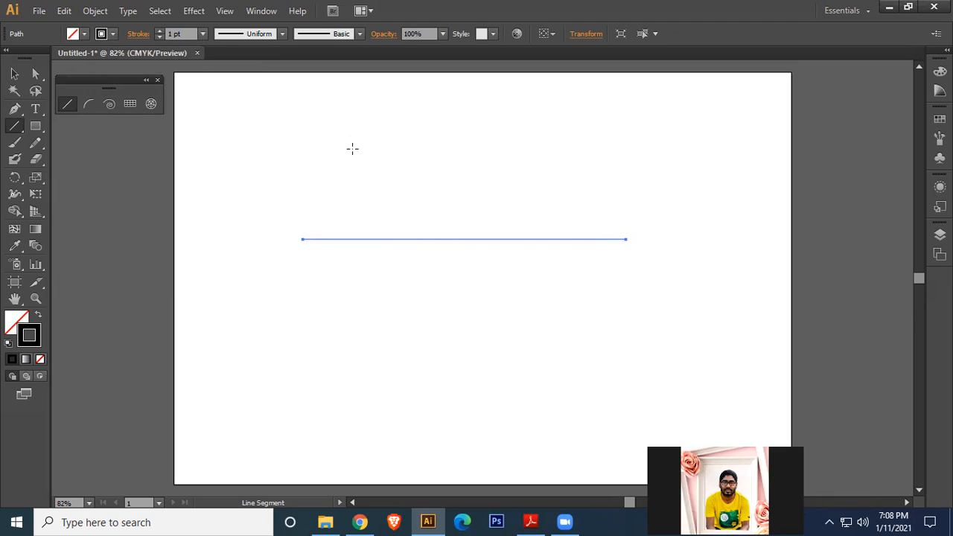
click(14, 74)
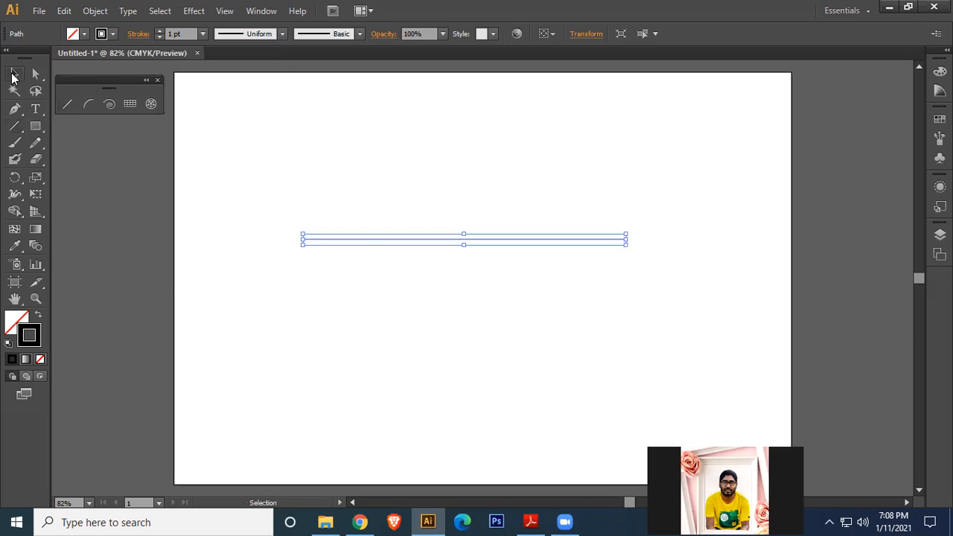
click(484, 343)
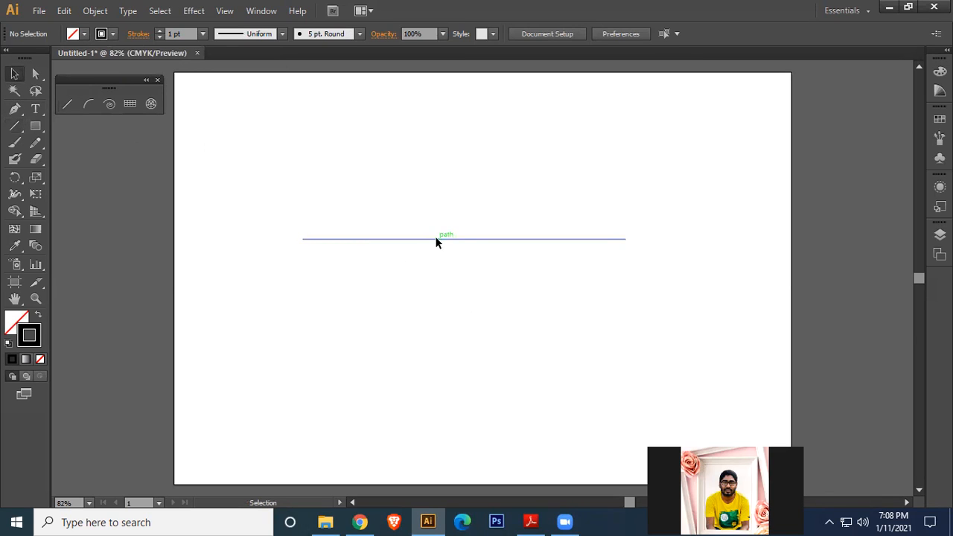
drag(436, 240, 424, 165)
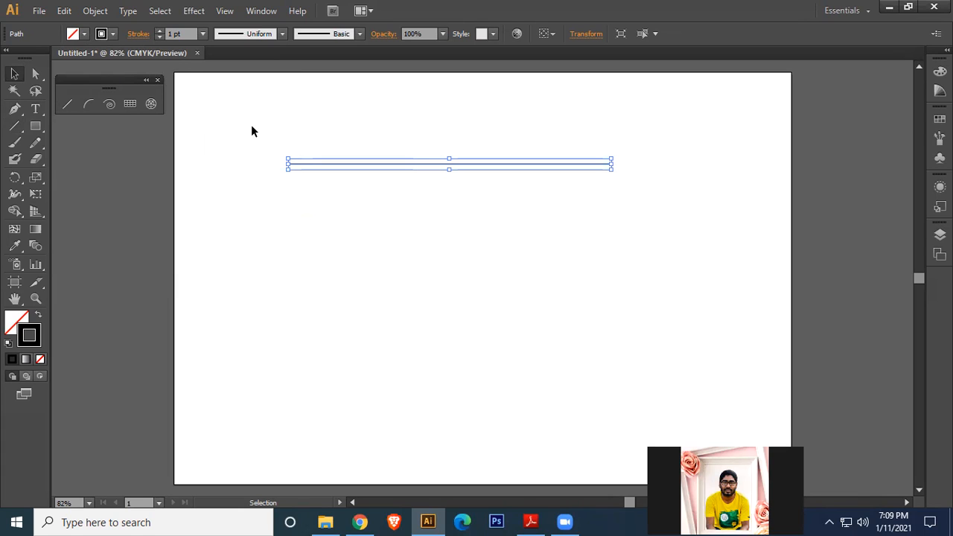
Step: Raise the line's stroke weight to 12 pt and move the line slightly down and to the right
click(160, 31)
click(159, 32)
click(160, 32)
click(159, 32)
click(159, 31)
click(159, 32)
click(160, 32)
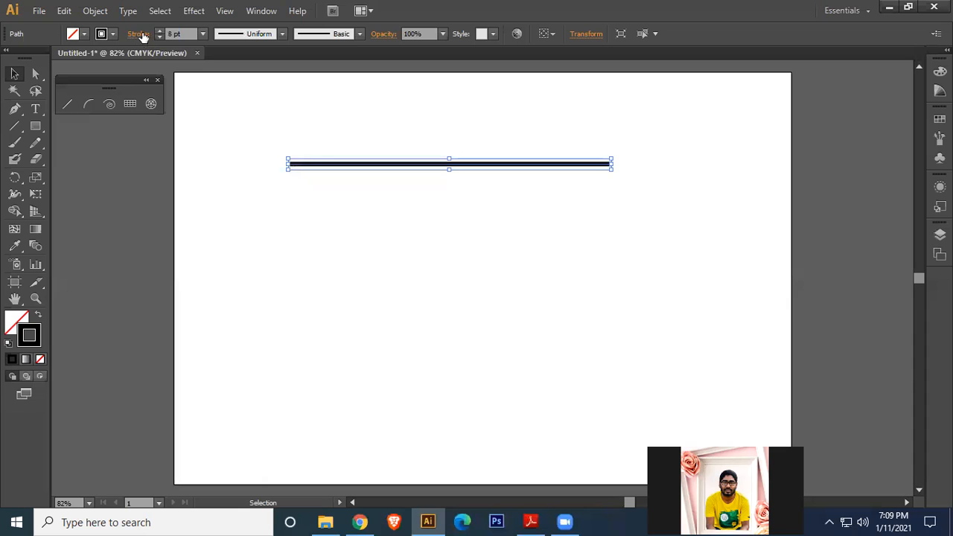
click(159, 32)
click(159, 32)
click(159, 31)
click(159, 31)
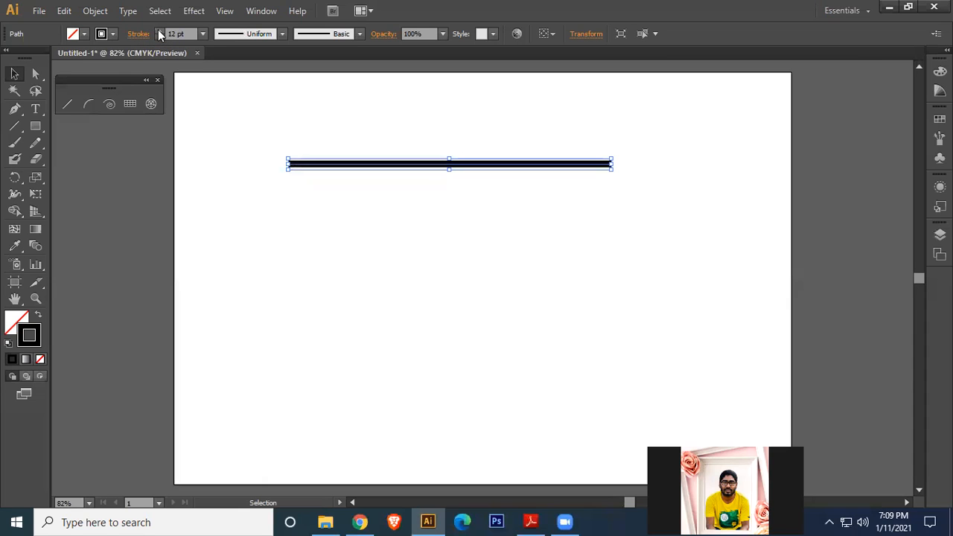
click(481, 224)
drag(455, 163, 465, 200)
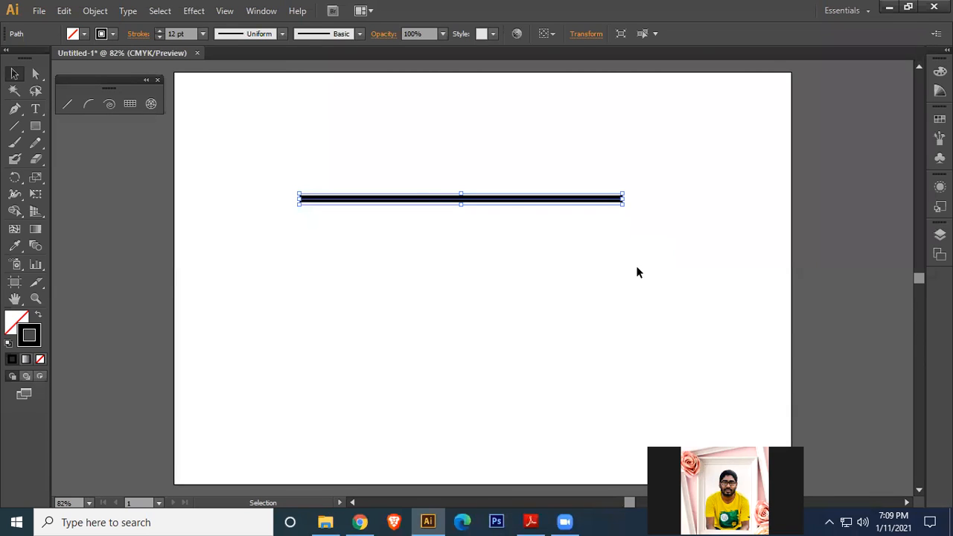
Step: Apply the elliptical variable width profile, tapered at both ends, to the line
click(283, 34)
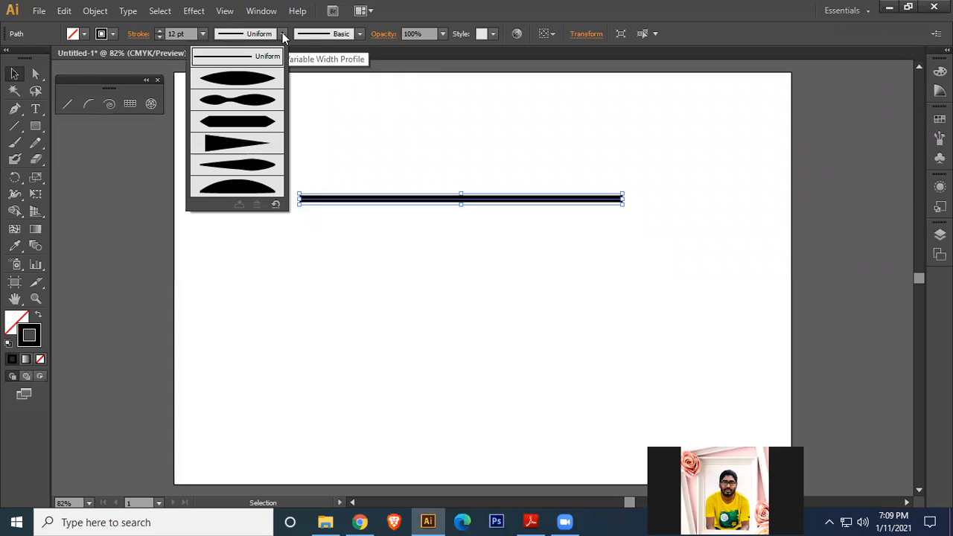
click(246, 80)
click(471, 257)
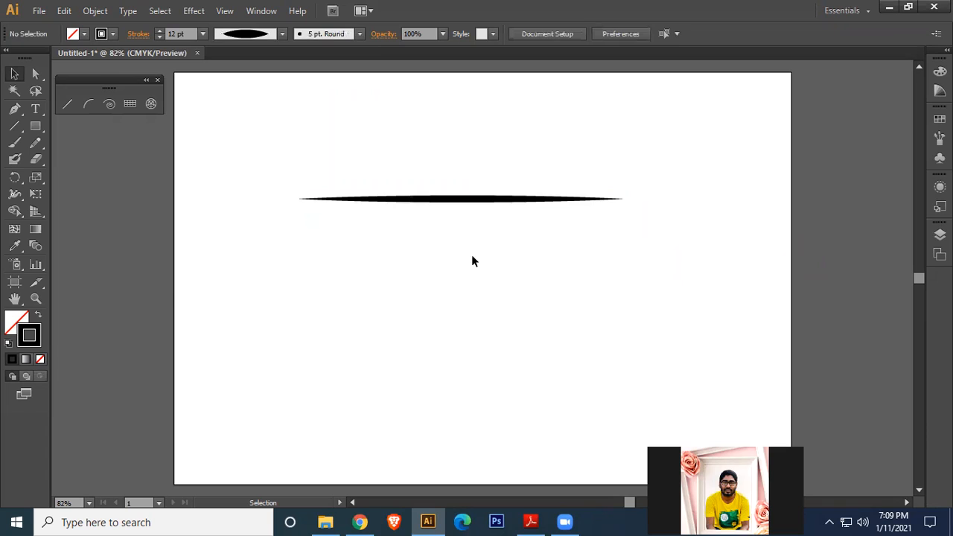
click(263, 34)
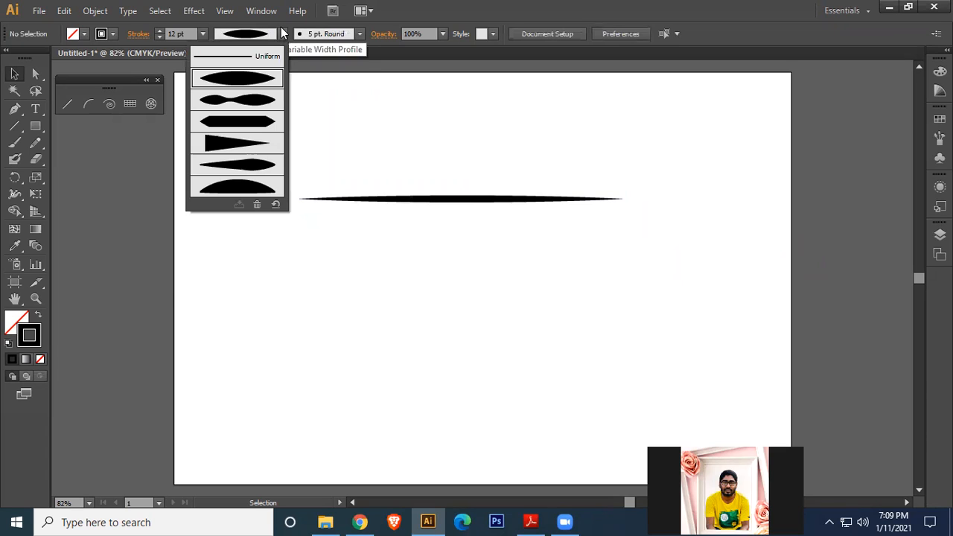
click(480, 287)
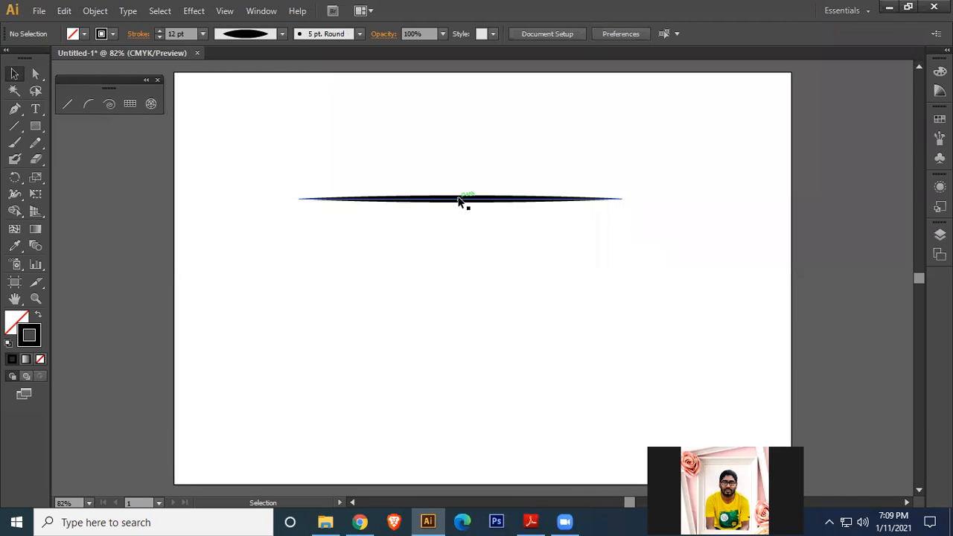
Step: Increase the tapered line's stroke weight to 20 pt and further up to 35 pt
click(459, 200)
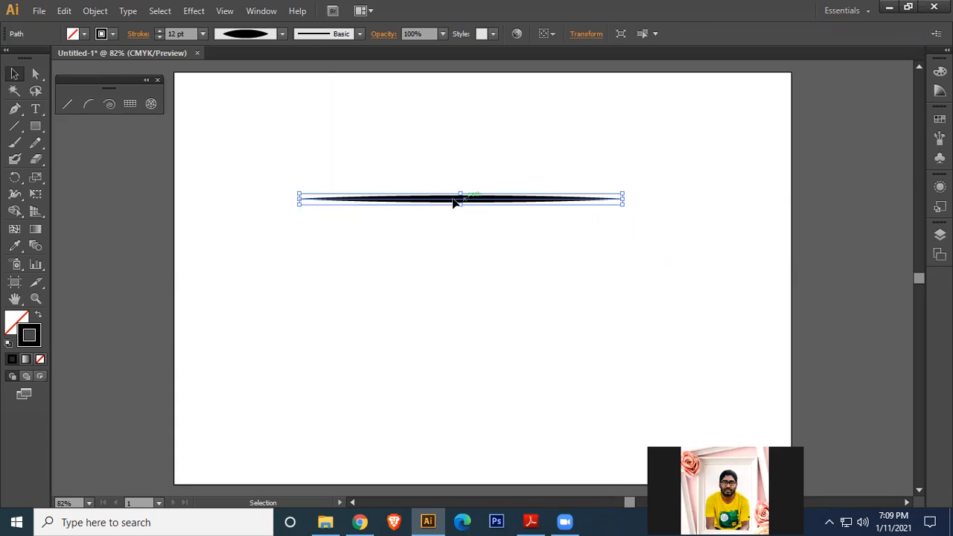
click(202, 34)
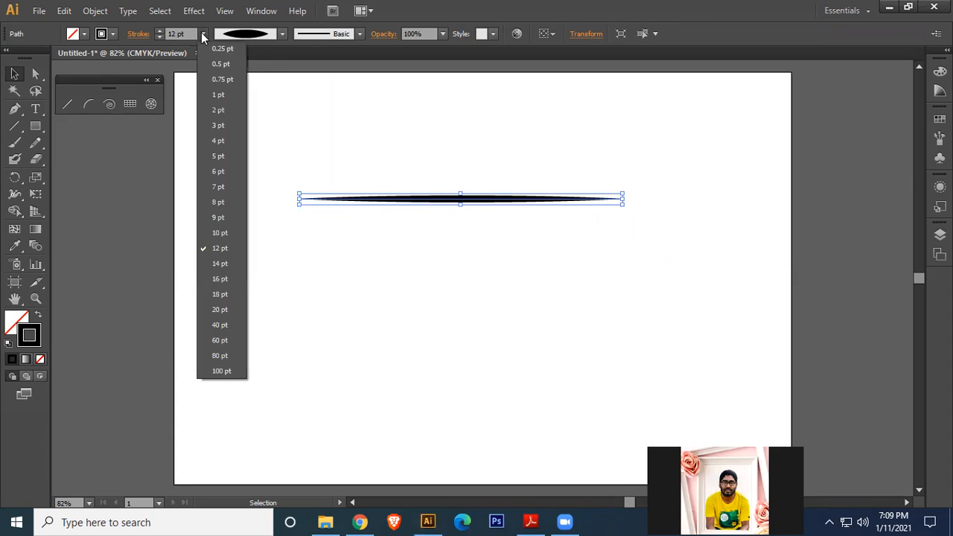
click(216, 310)
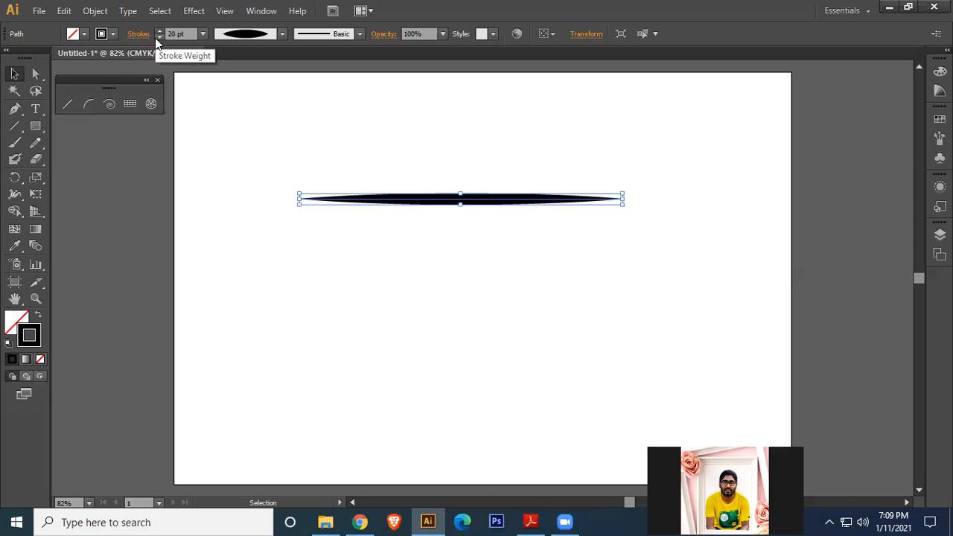
drag(160, 31, 159, 30)
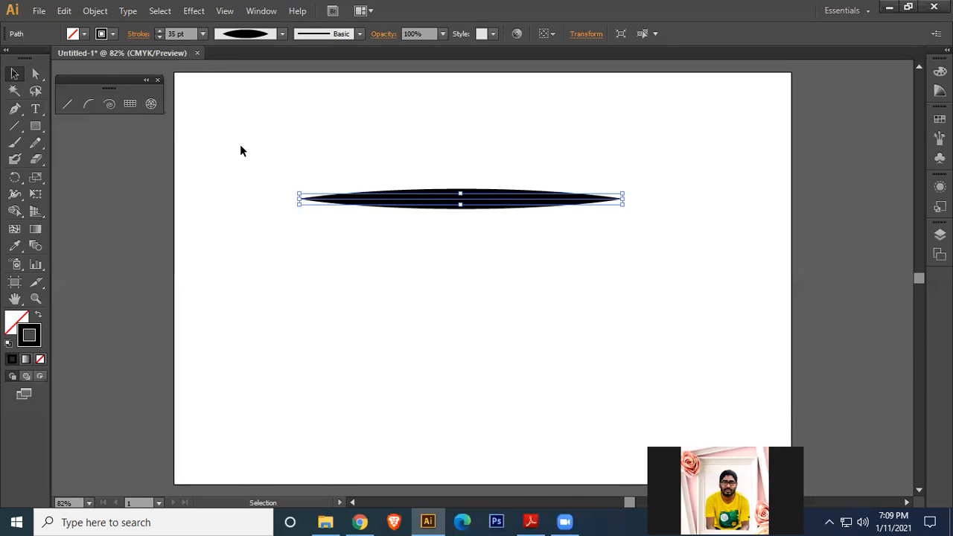
click(512, 296)
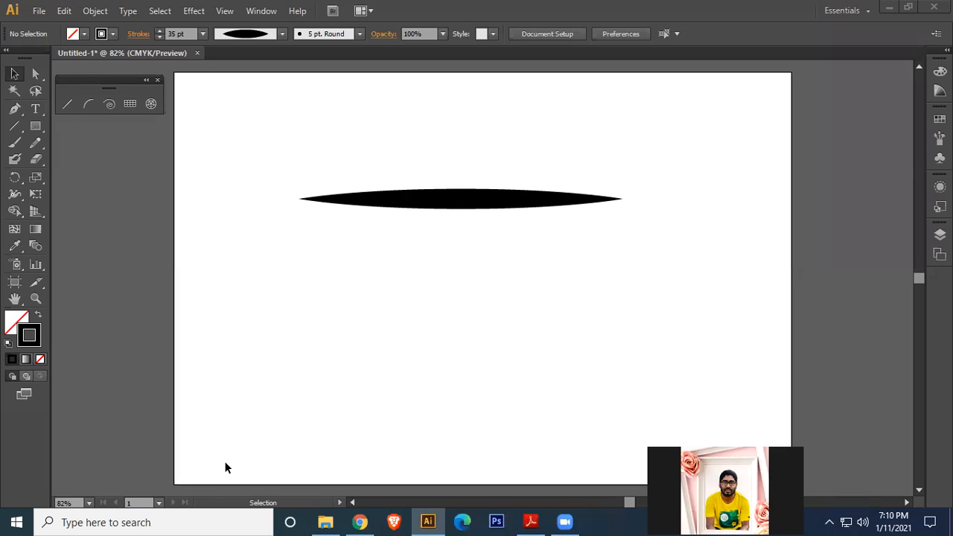
Step: Change the line's variable width profile to the double-bulge shape with a narrow waist
click(481, 200)
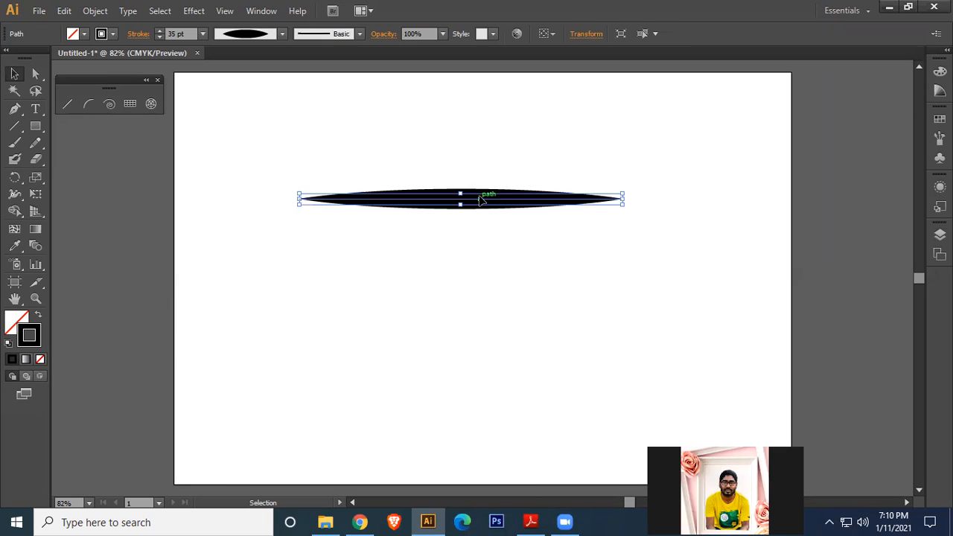
click(283, 34)
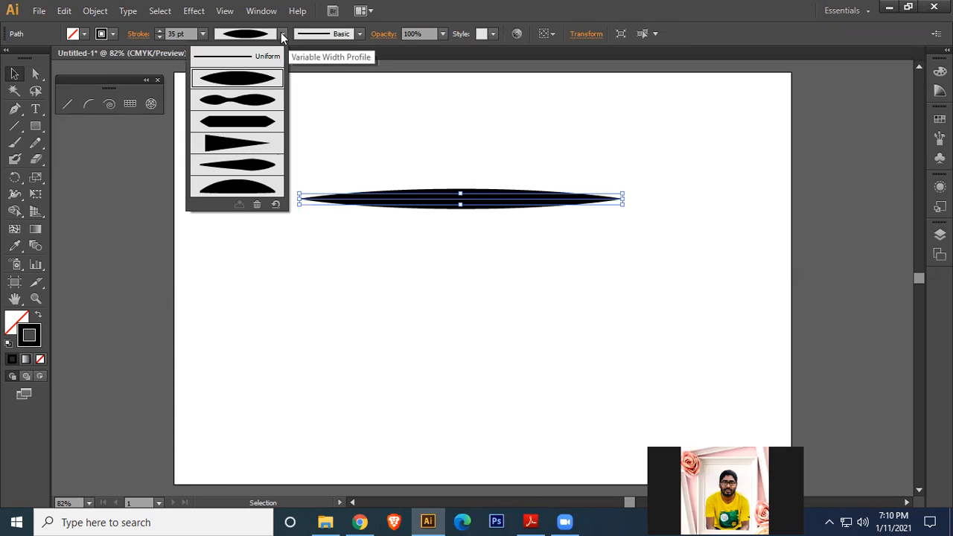
click(246, 101)
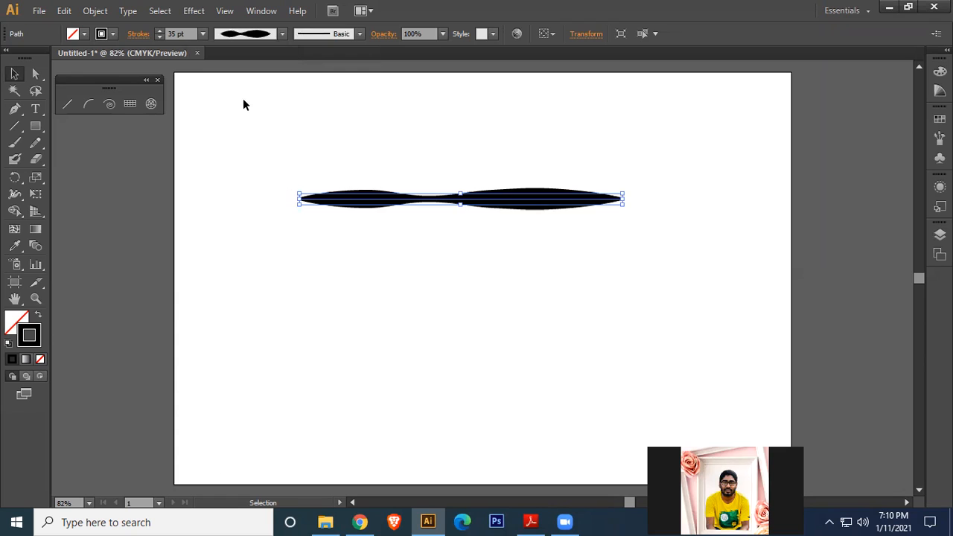
click(500, 317)
Step: Try the straight-sided width profile with pointed ends on the line and reset the profile to Uniform
click(472, 198)
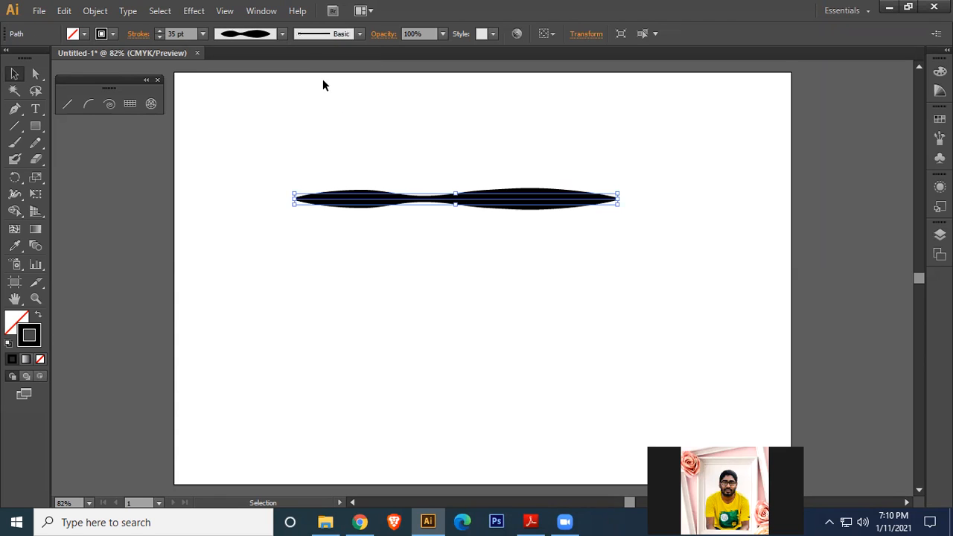
click(283, 34)
click(256, 126)
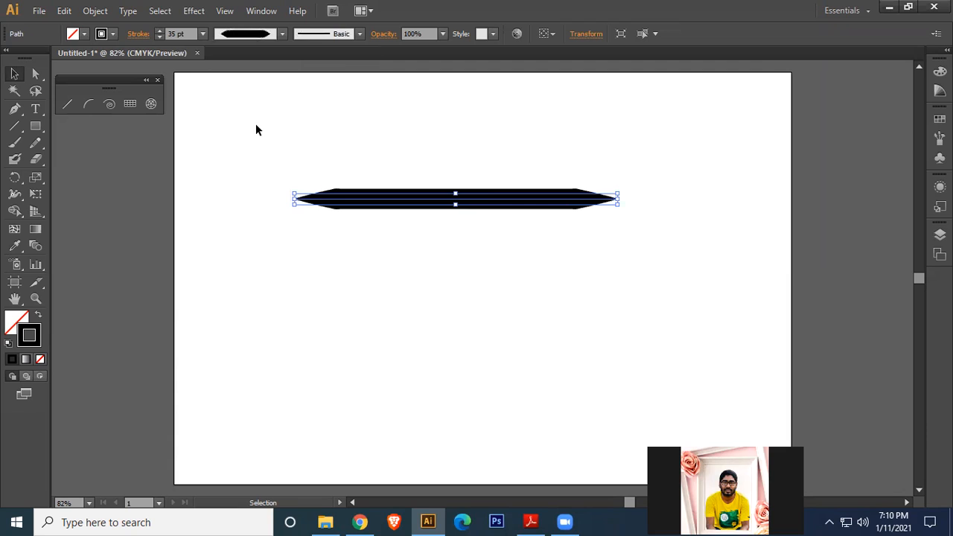
click(282, 34)
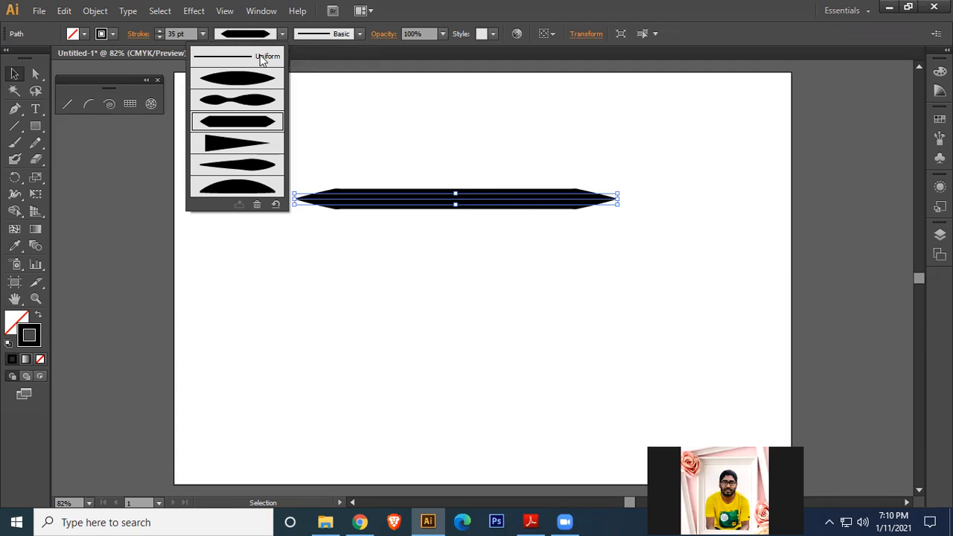
click(254, 57)
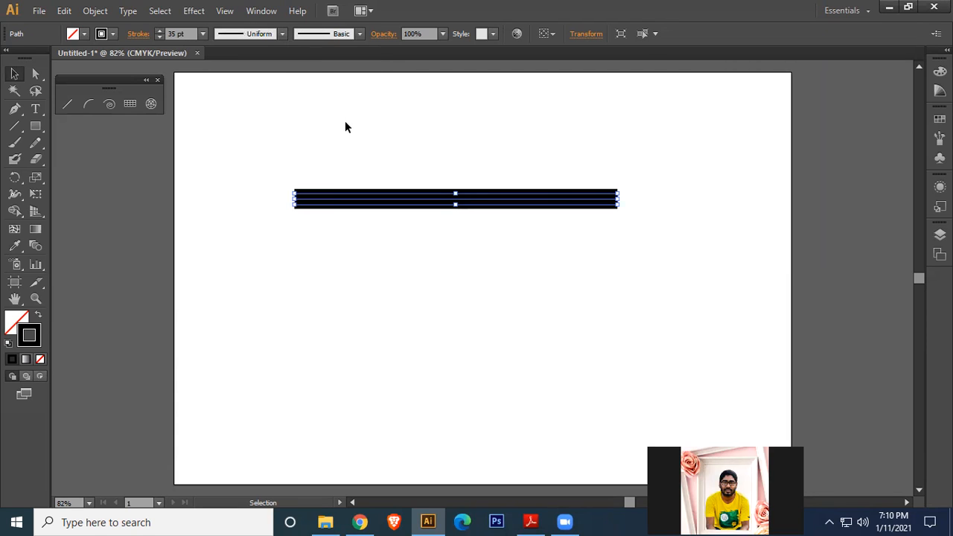
Step: Apply the rough charcoal-like art brush to the line's stroke and deselect the line
click(361, 34)
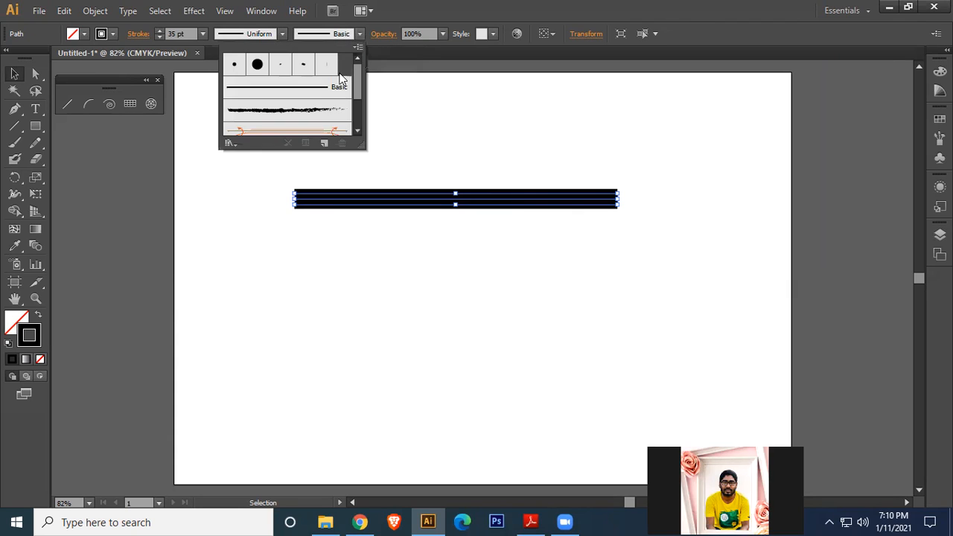
click(282, 112)
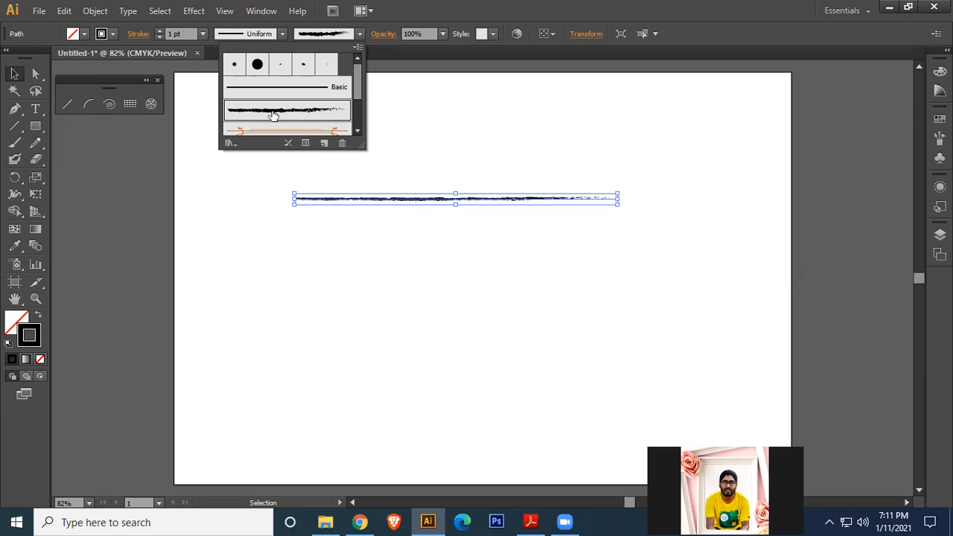
click(487, 295)
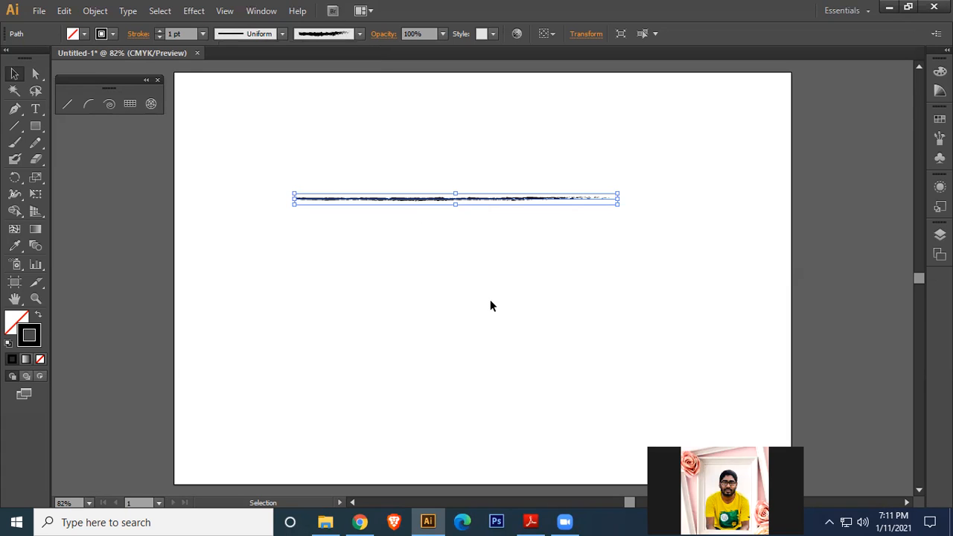
click(481, 213)
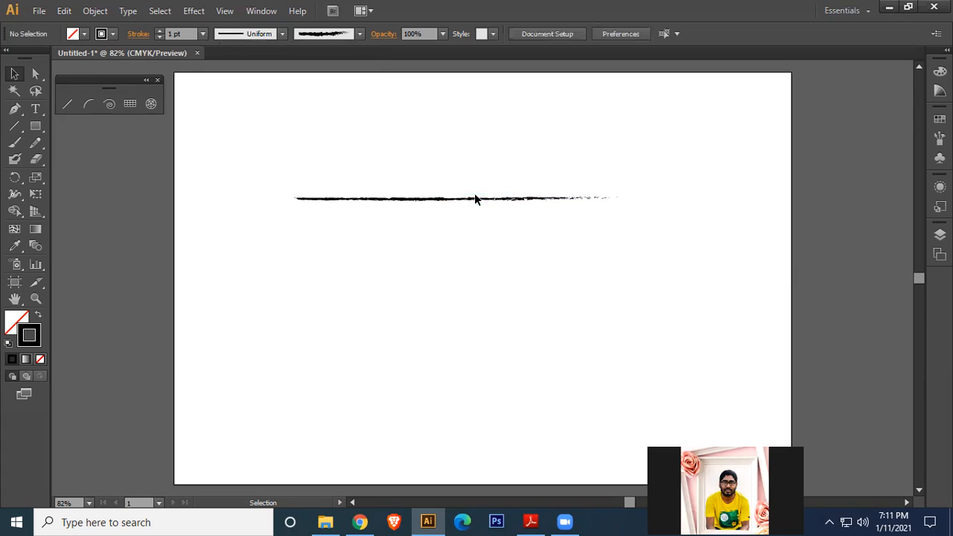
Step: Reset the charcoal-stroked line to the Basic brush and deselect it
click(476, 199)
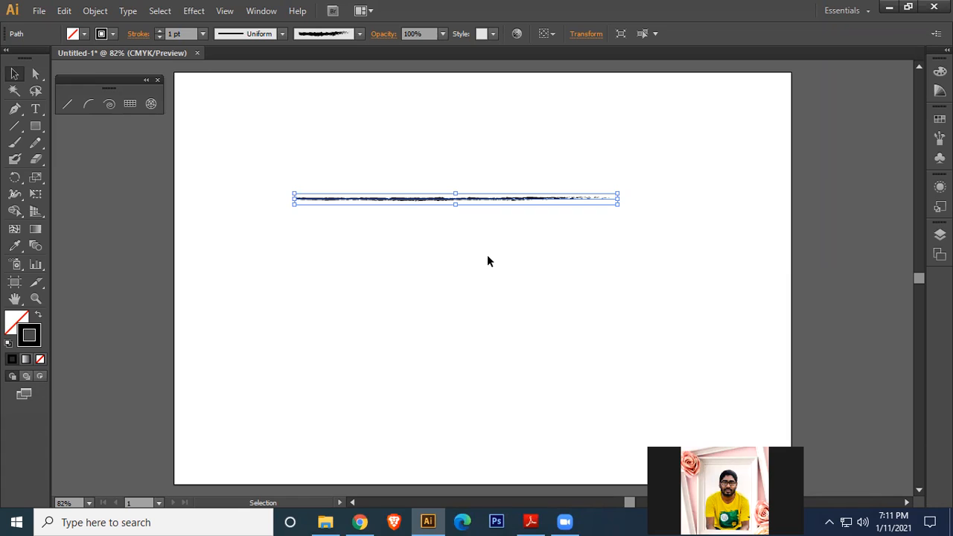
click(360, 34)
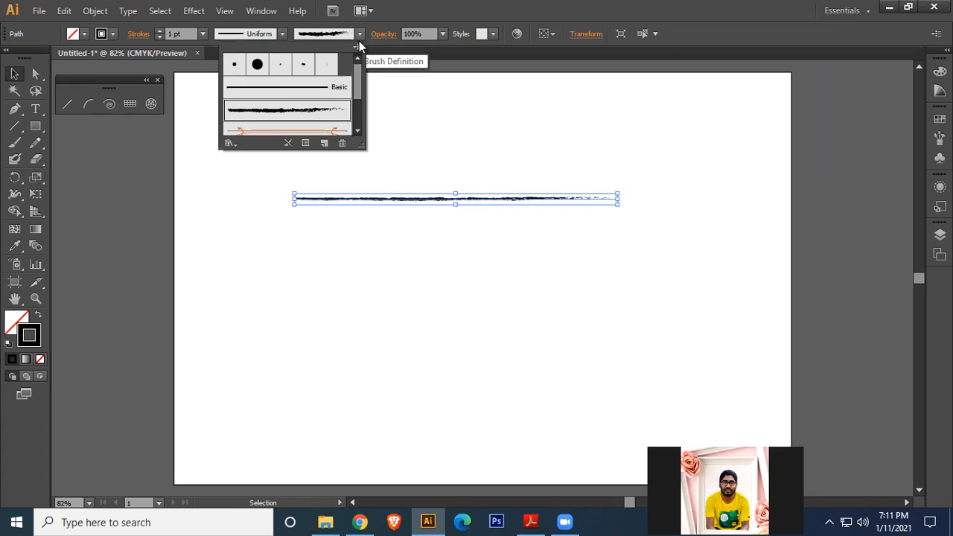
click(288, 88)
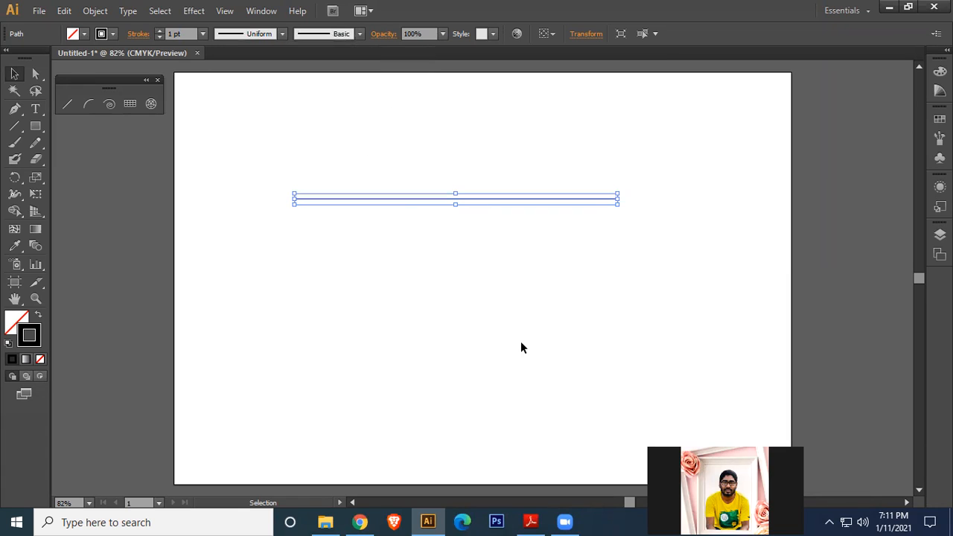
click(510, 257)
Step: Move the line toward the artboard's upper left corner and delete it
click(505, 203)
drag(383, 204, 338, 154)
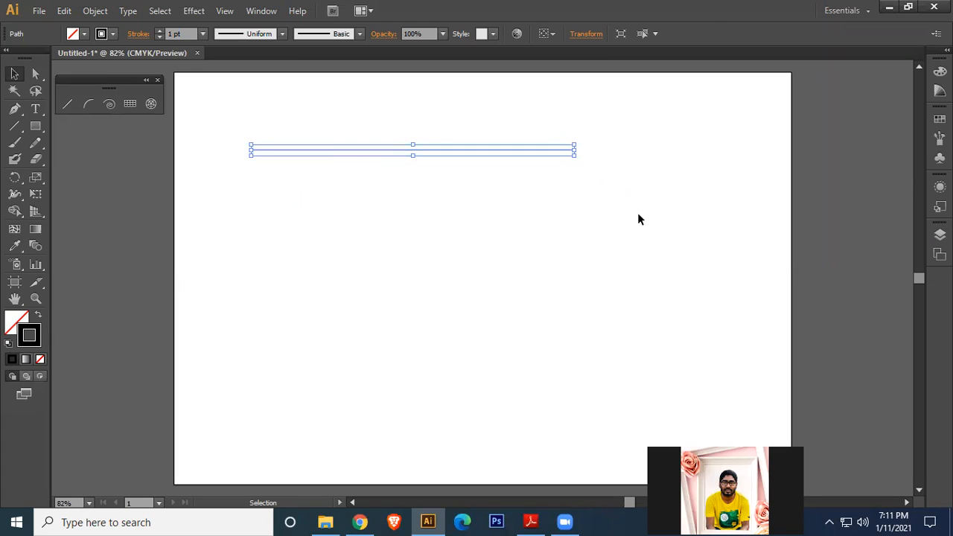
click(453, 179)
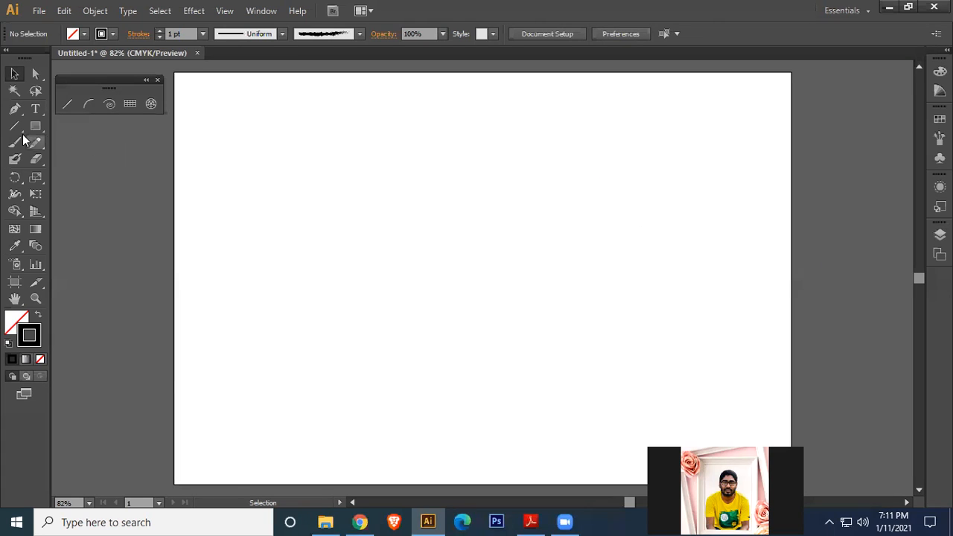
Step: Draw an arc about 1.81 by 2.41 in with the Arc tool and a larger second arc to its upper right
click(89, 105)
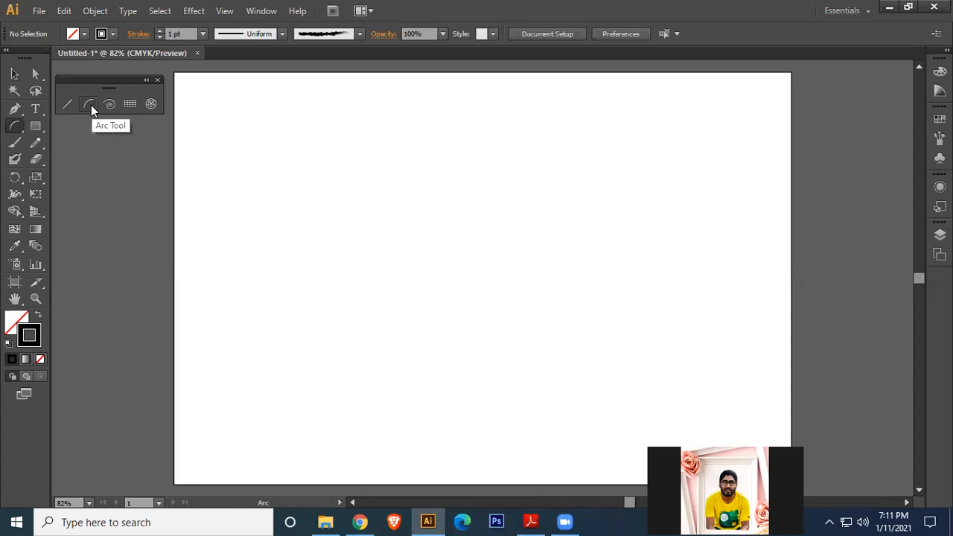
drag(321, 205, 394, 303)
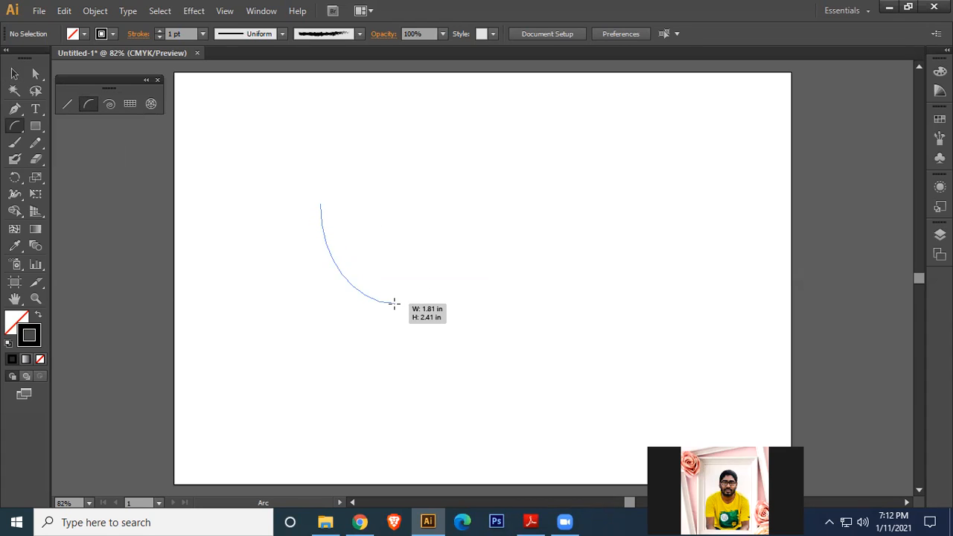
drag(394, 304, 394, 303)
mouse_move(448, 155)
mouse_down()
mouse_move(440, 225)
mouse_move(395, 257)
mouse_move(368, 228)
mouse_move(346, 220)
mouse_move(362, 258)
mouse_move(341, 234)
mouse_move(387, 283)
mouse_move(440, 310)
mouse_move(547, 296)
mouse_move(604, 245)
mouse_move(538, 283)
mouse_up()
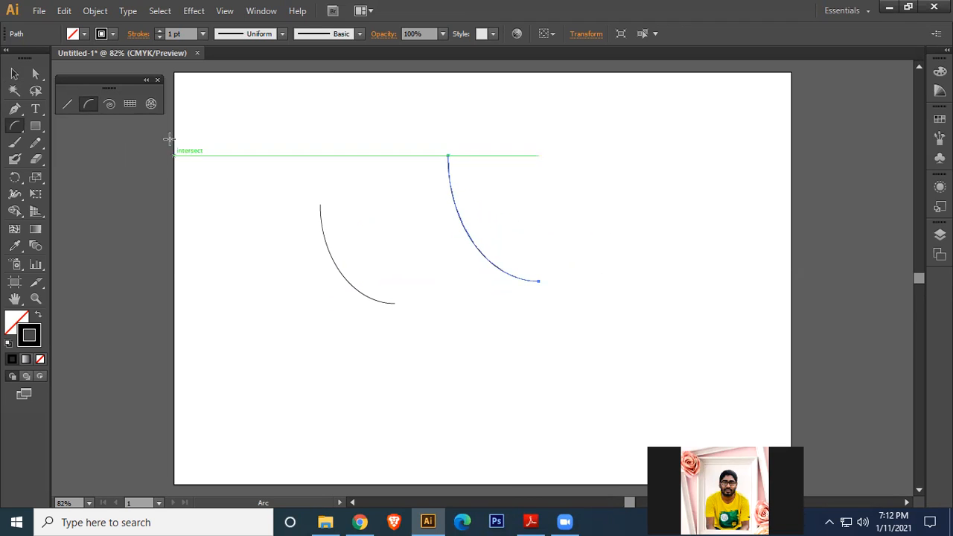
Step: Increase the larger arc's stroke weight to 6 pt and deselect the arc
click(159, 34)
click(160, 34)
click(160, 34)
click(160, 33)
click(159, 34)
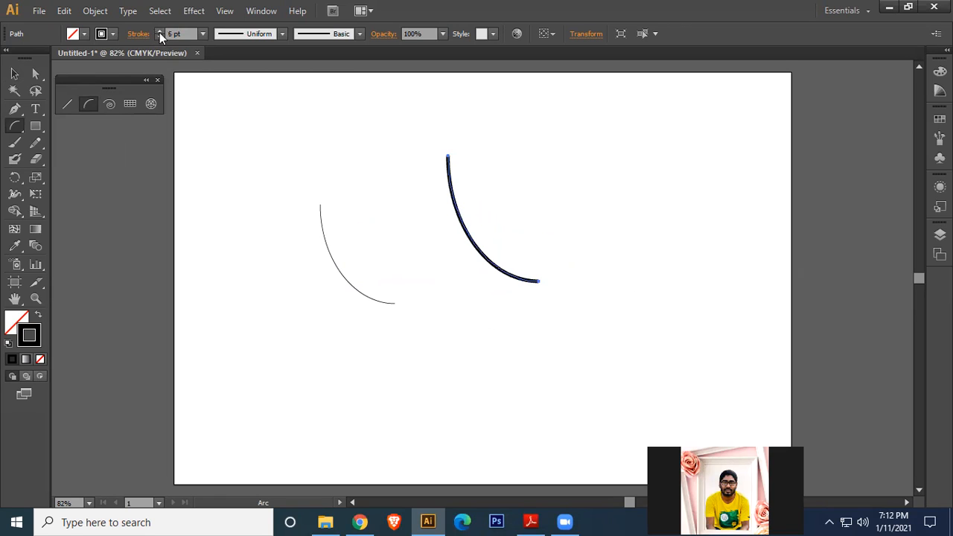
click(14, 73)
click(569, 232)
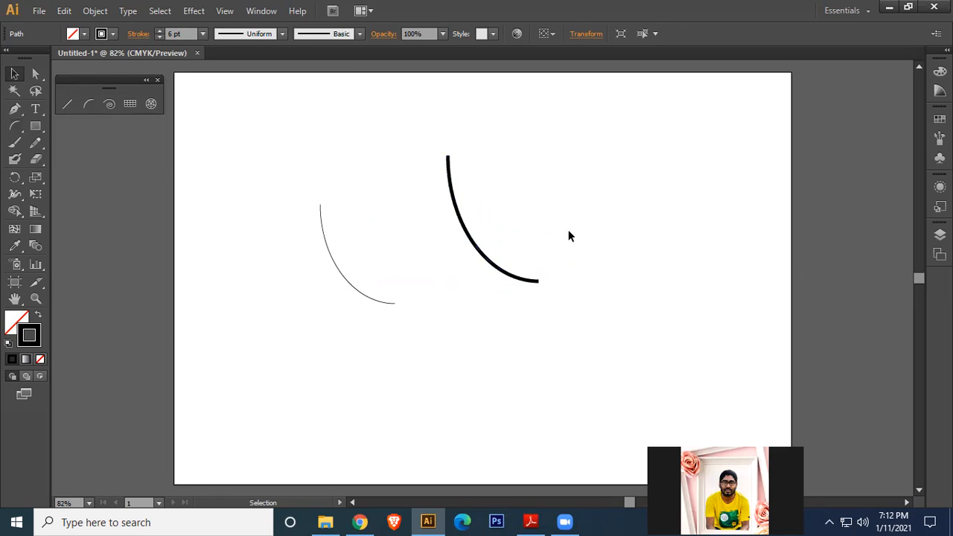
Step: Apply the elliptical width profile with pointed ends to the thick arc and move the arc up and left
click(472, 253)
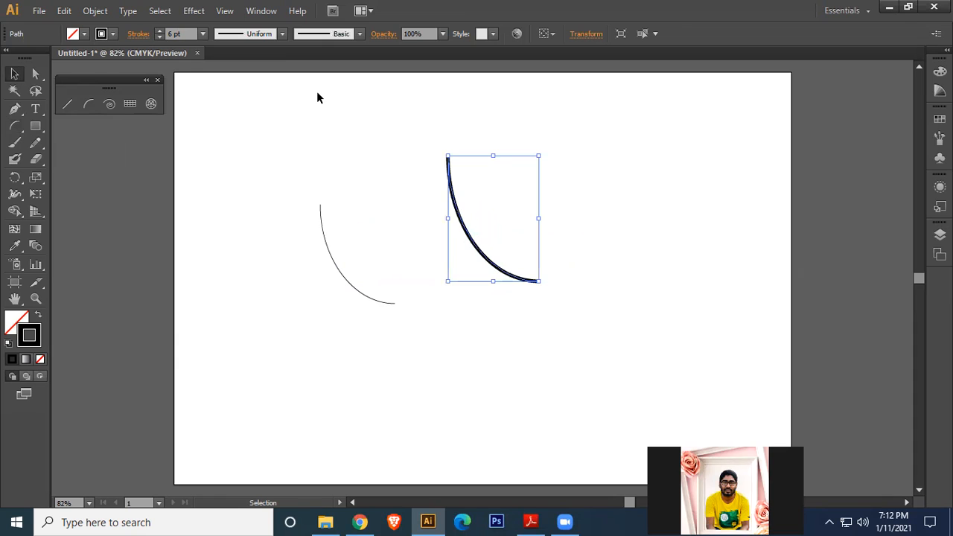
click(282, 33)
click(246, 83)
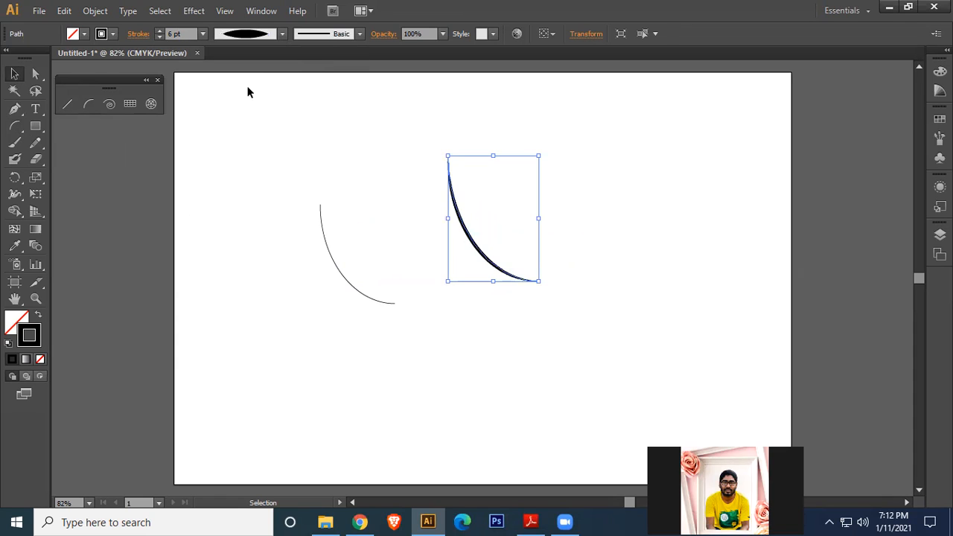
click(660, 267)
drag(477, 251, 440, 213)
click(630, 265)
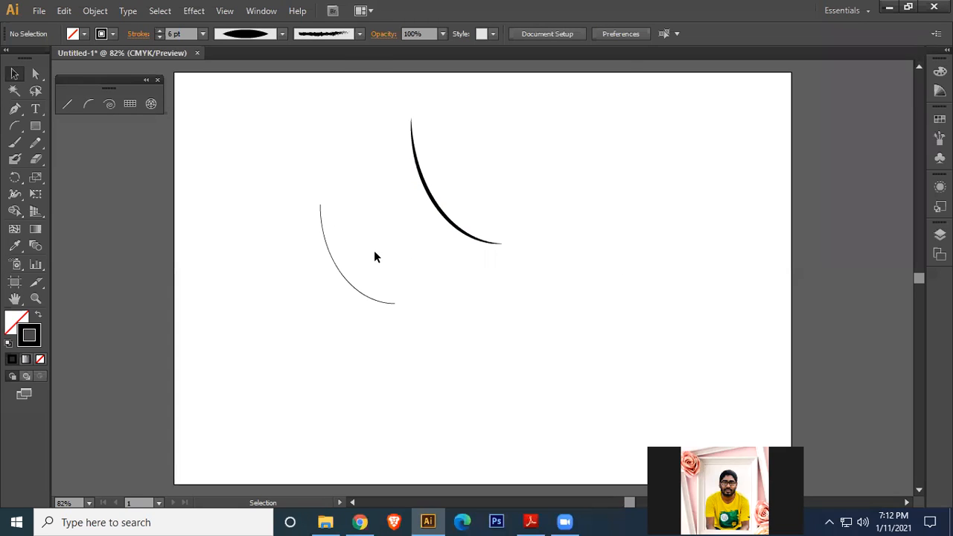
Step: Delete the tapered arc and the thin arc from the artboard
click(424, 183)
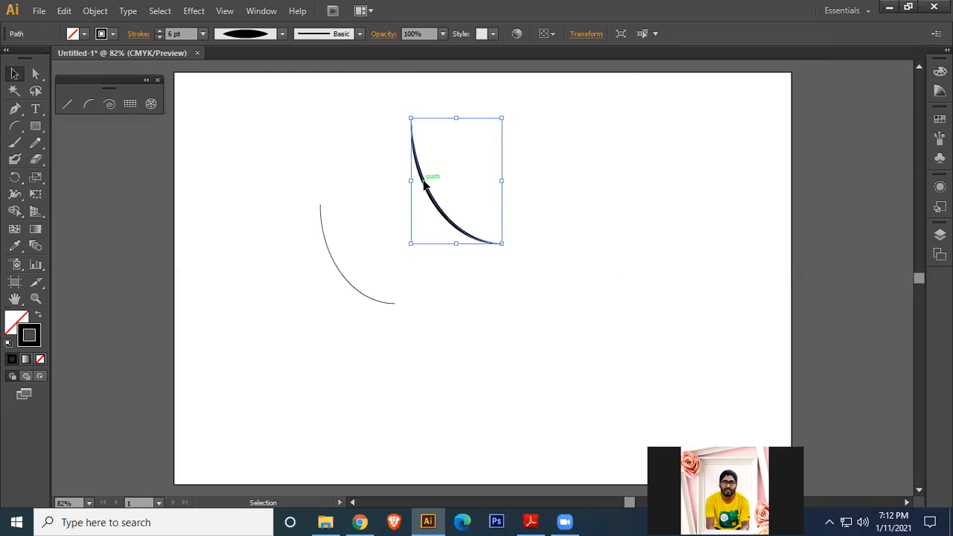
key(Delete)
click(332, 255)
key(Delete)
Step: Draw an arc near the artboard's centre, increasing and decreasing its slope while drawing, and finish it with a tight L-shaped bend
click(93, 102)
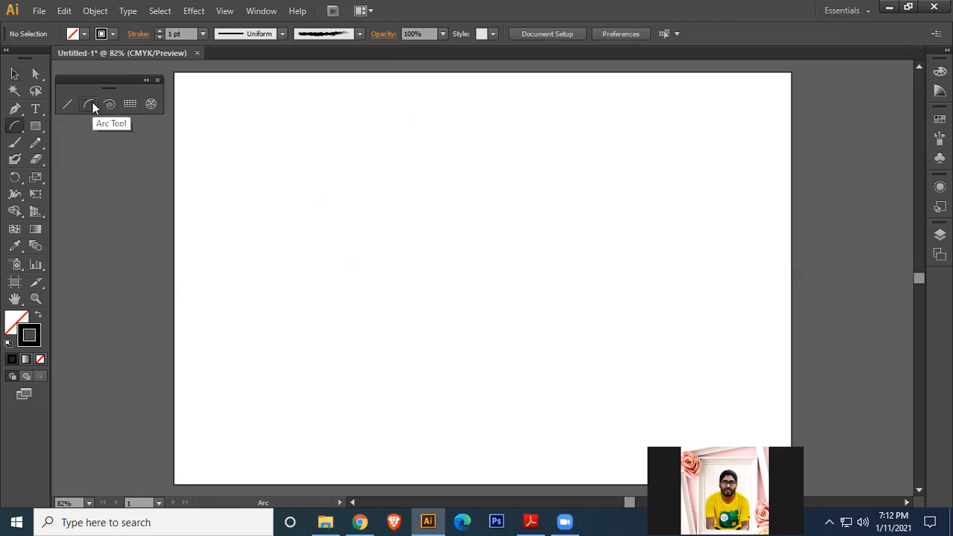
drag(448, 163, 504, 238)
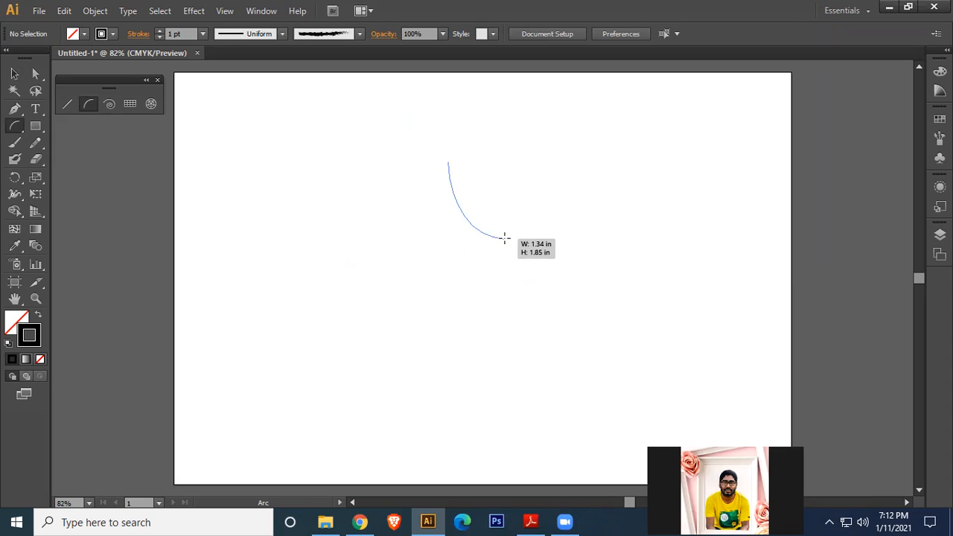
key(Up)
key(Up)
key(Up)
key(Up)
key(Up)
key(Up)
key(Up)
key(Up)
key(Up)
key(Up)
drag(505, 239, 529, 252)
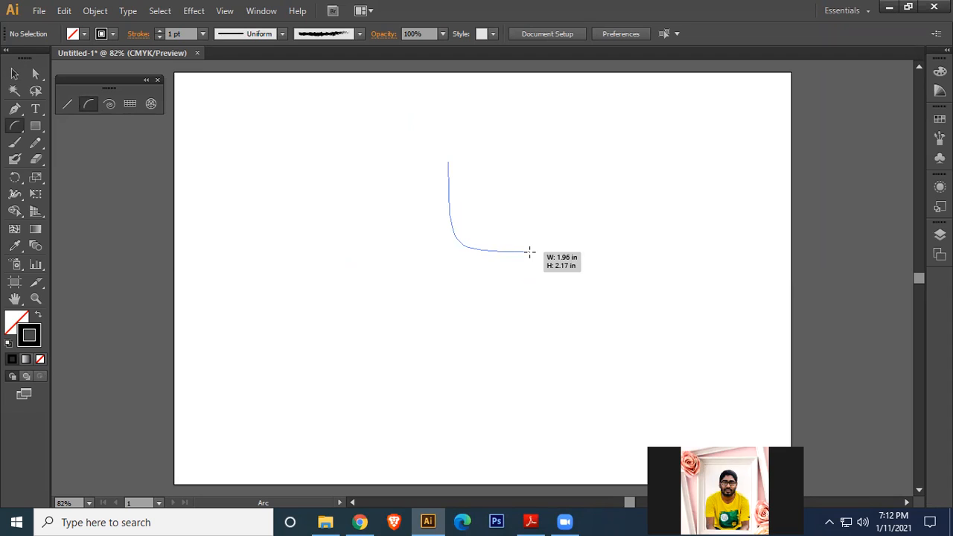
key(Down)
key(Down)
key(Down)
key(Down)
key(Down)
key(Down)
key(Down)
key(Down)
drag(529, 253, 537, 270)
key(Down)
key(Down)
key(Down)
key(Down)
key(Down)
key(Down)
key(Down)
key(Down)
key(Down)
key(Down)
key(Down)
key(Down)
key(Down)
key(Down)
key(Down)
key(Down)
key(Down)
key(Up)
key(Up)
key(Up)
key(Up)
key(Up)
key(Up)
key(Up)
key(Up)
key(Up)
key(Up)
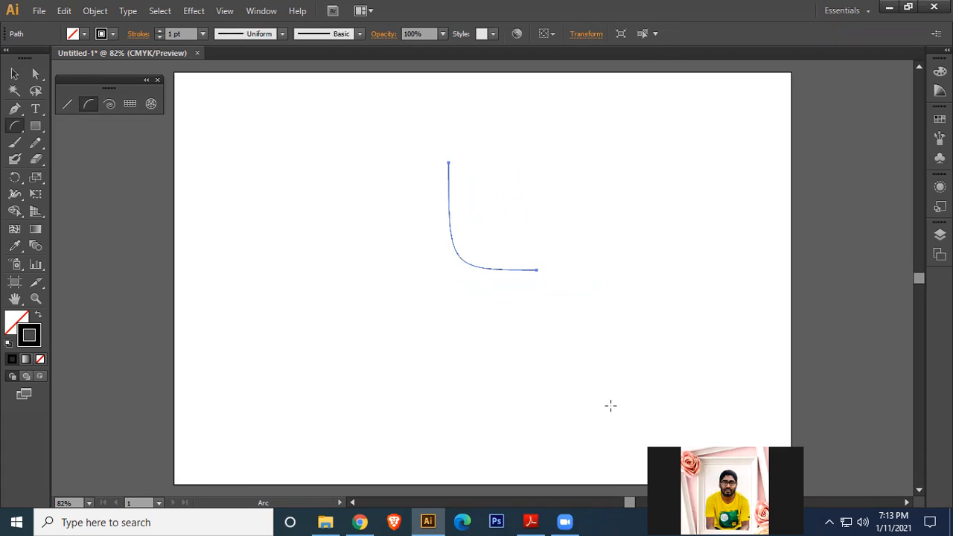
Step: Delete the L-shaped arc with the Selection tool
click(14, 75)
click(631, 406)
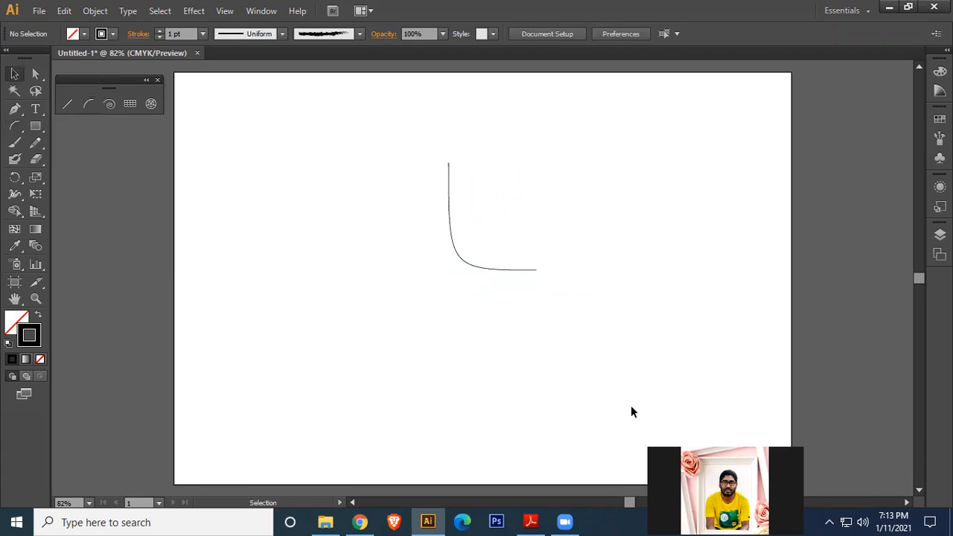
click(512, 269)
key(Delete)
Step: Draw a spiral around the artboard's upper centre with the Spiral tool
click(111, 104)
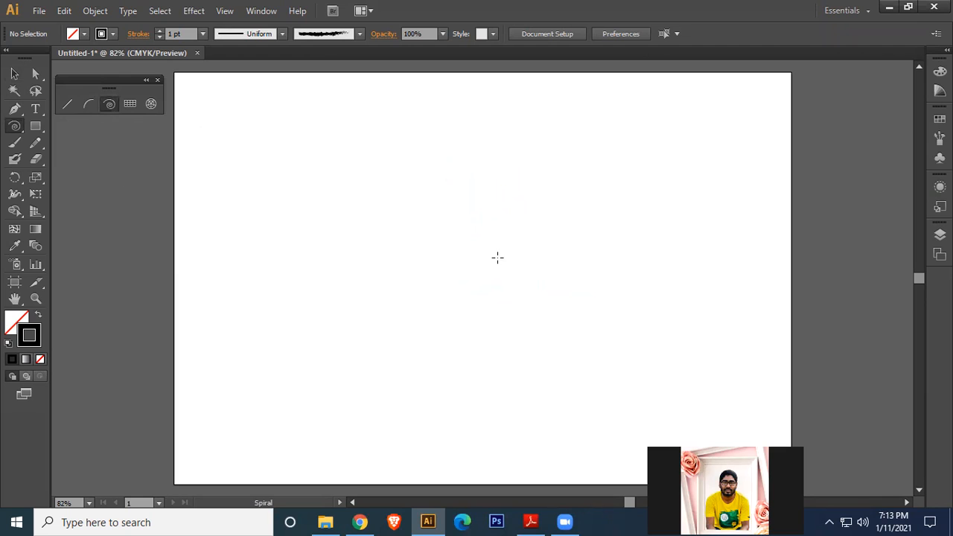
drag(475, 223, 549, 318)
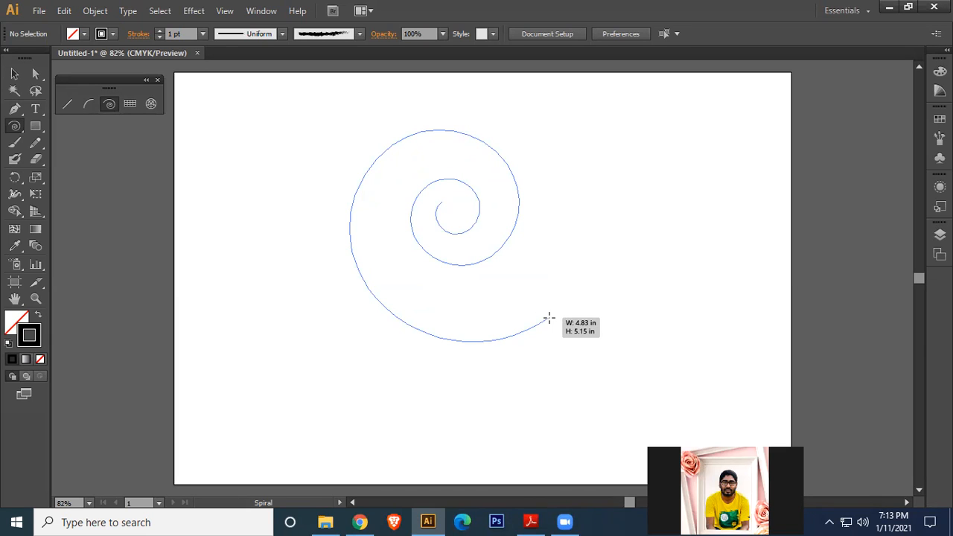
drag(548, 318, 533, 294)
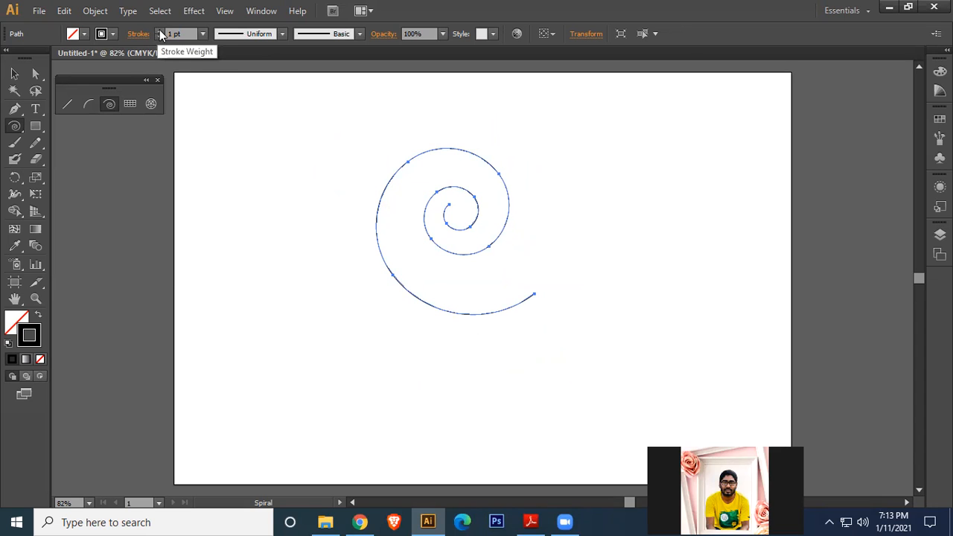
Step: Increase the spiral's stroke weight to 16 pt
click(159, 31)
click(159, 32)
click(159, 31)
click(159, 31)
click(159, 32)
click(159, 31)
click(159, 31)
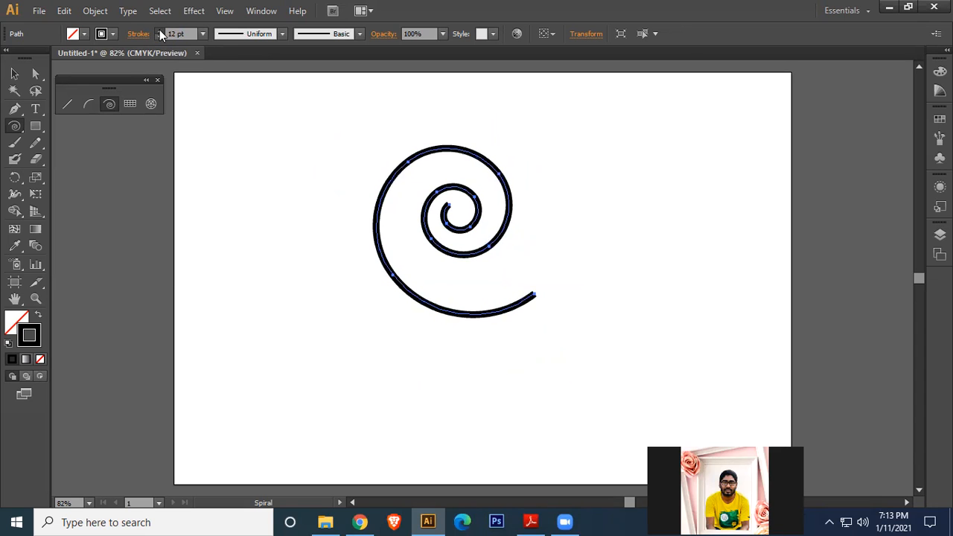
Step: Try the elliptical width profile on the spiral and replace it with the wedge profile that tapers to a point
click(281, 33)
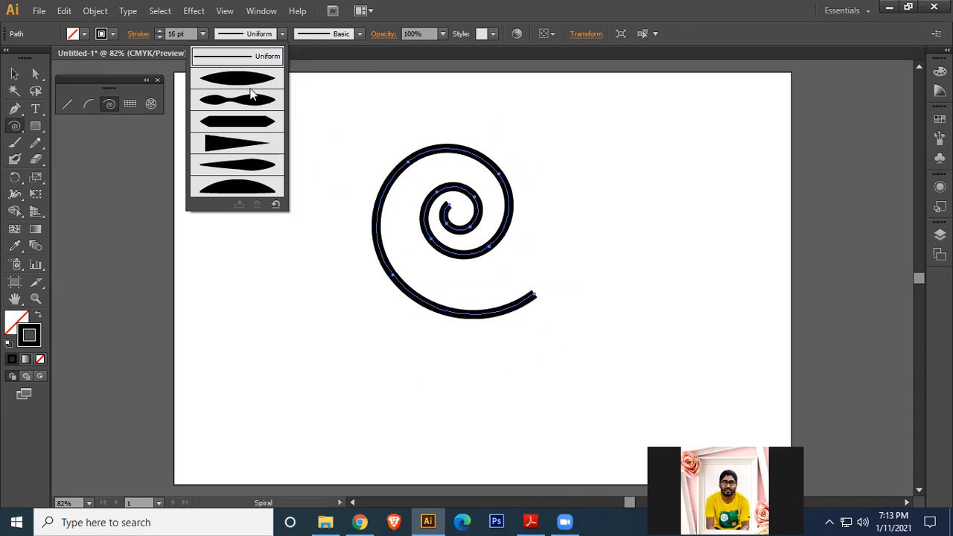
click(246, 74)
click(281, 34)
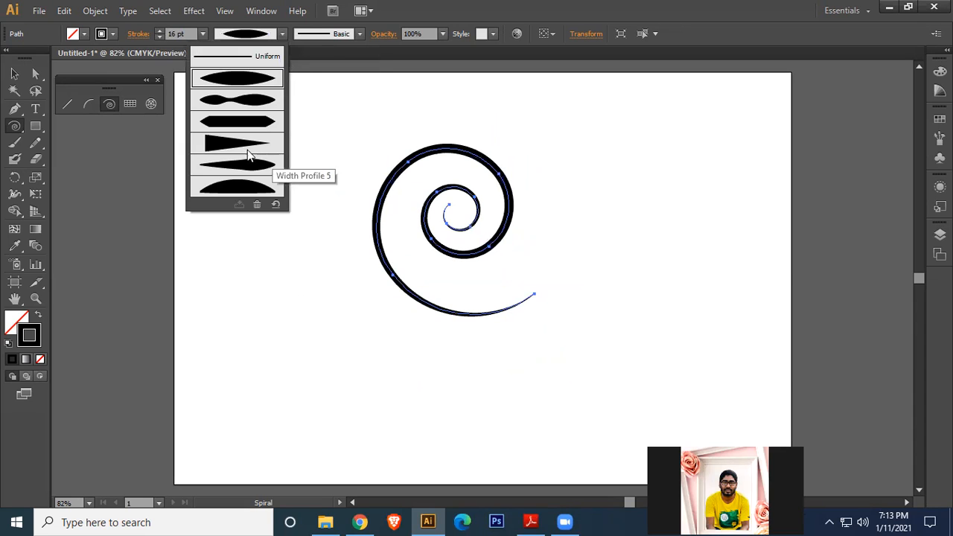
click(249, 159)
drag(582, 207, 585, 210)
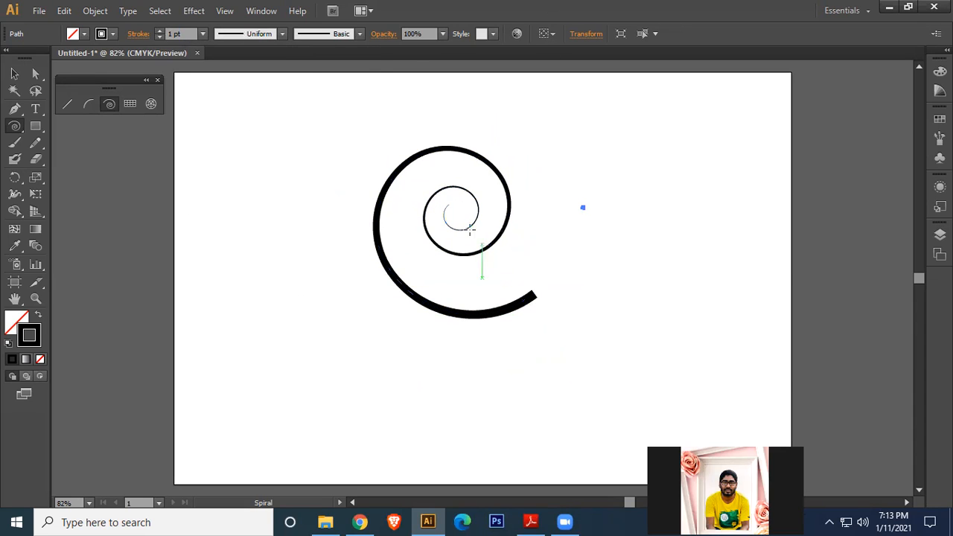
click(14, 73)
key(Delete)
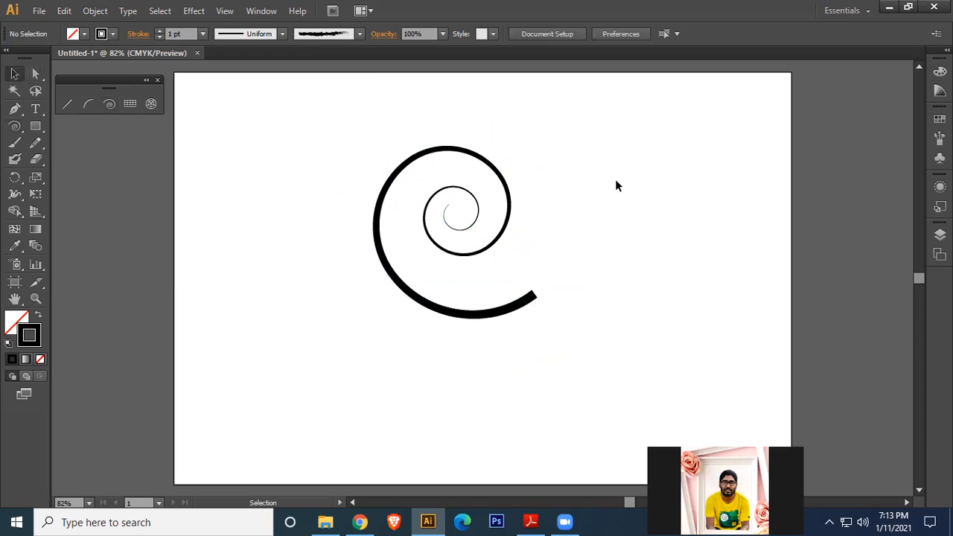
Step: Scale the spiral down and arrange five copies of it in a column along the artboard's right edge
click(456, 193)
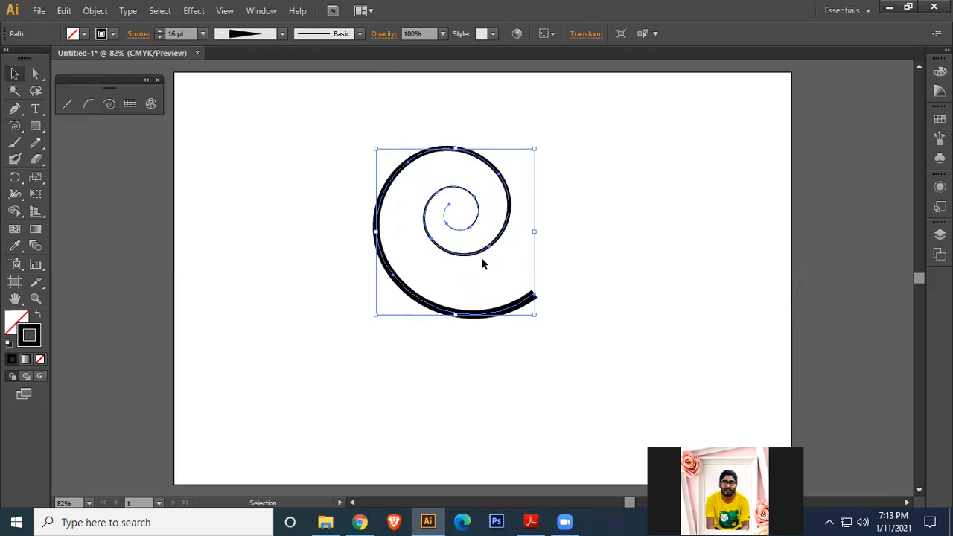
drag(534, 314, 432, 206)
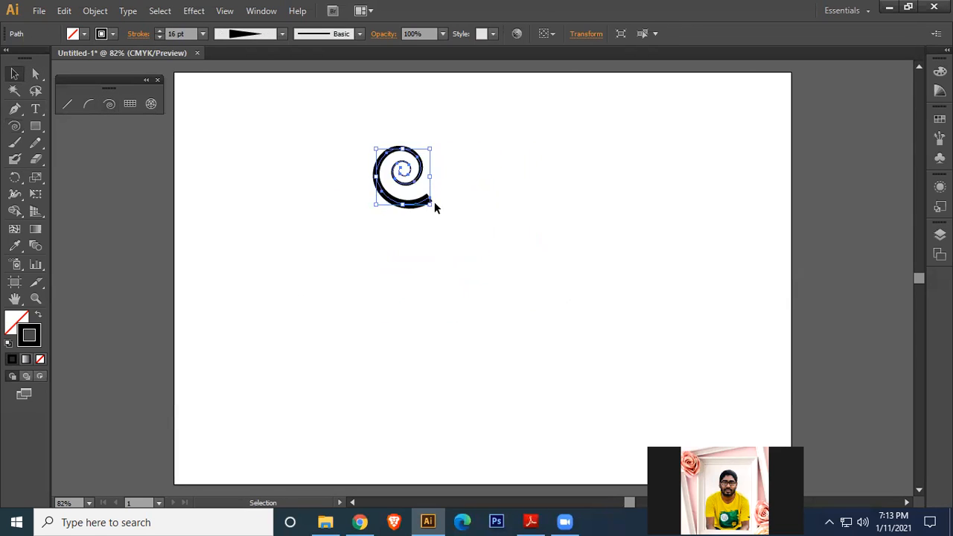
drag(421, 174, 792, 417)
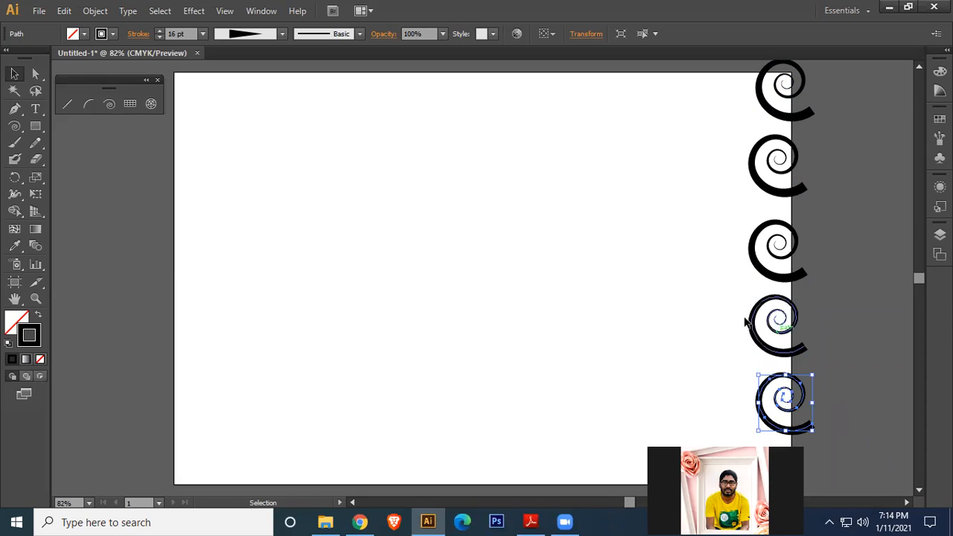
Step: Select all five spirals along the artboard's right edge and delete them
click(15, 75)
click(651, 259)
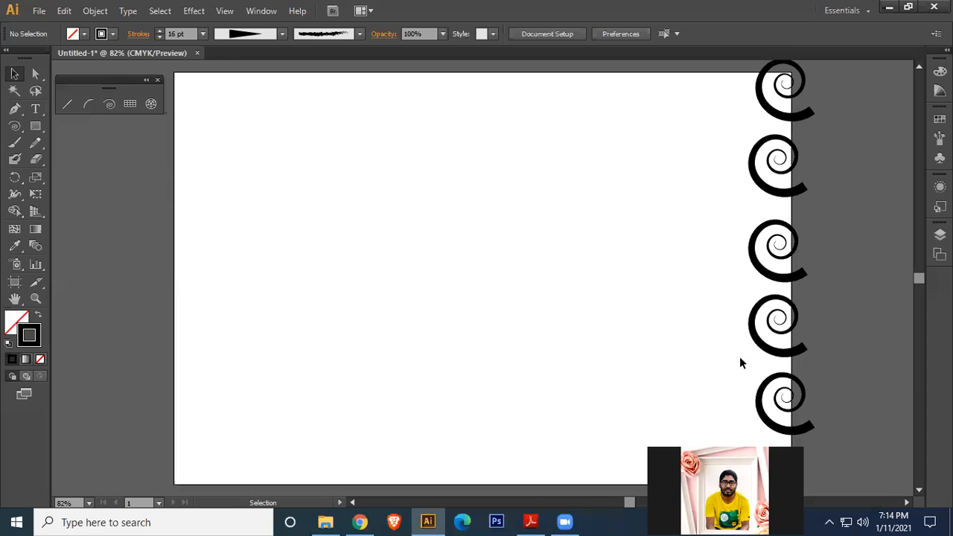
drag(732, 79, 815, 441)
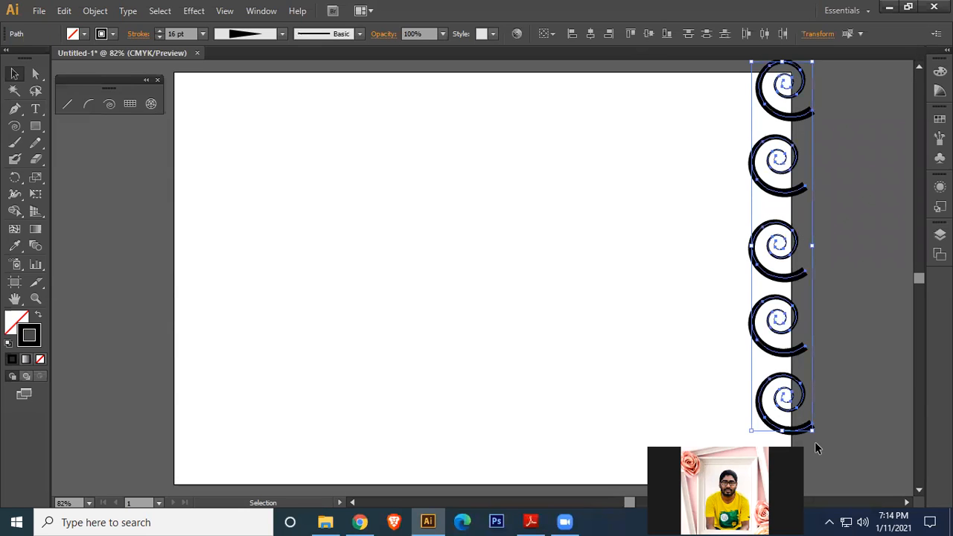
key(Delete)
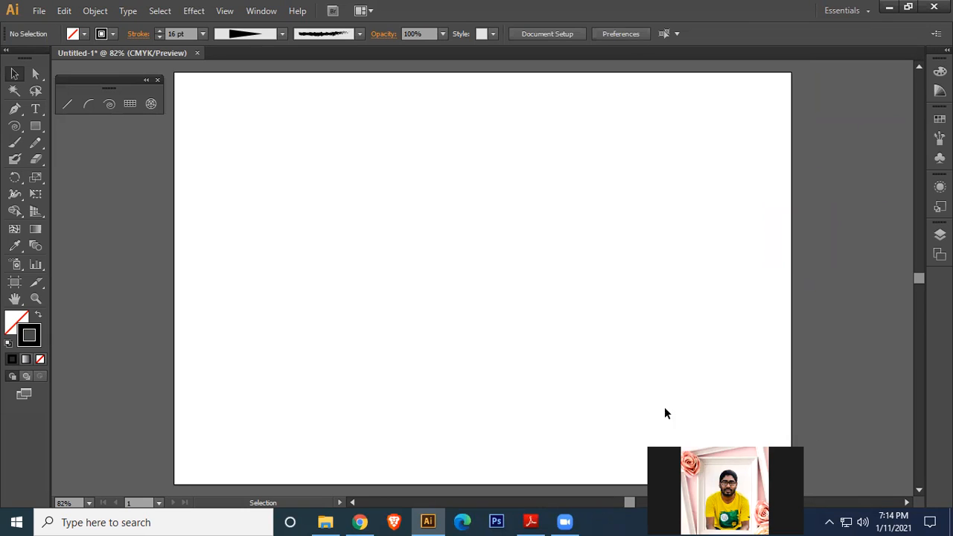
Step: Draw a new large spiral in the upper left half of the empty artboard
click(110, 104)
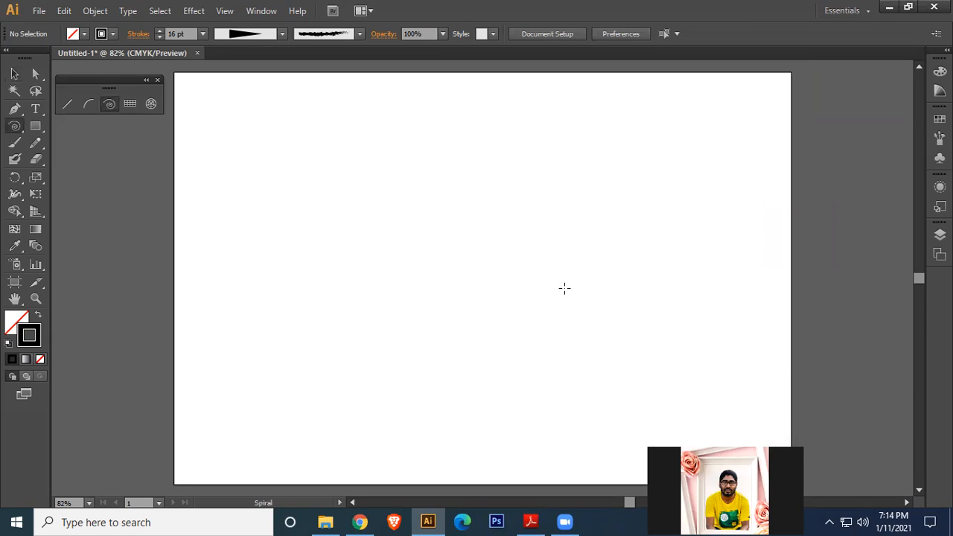
drag(423, 190, 487, 302)
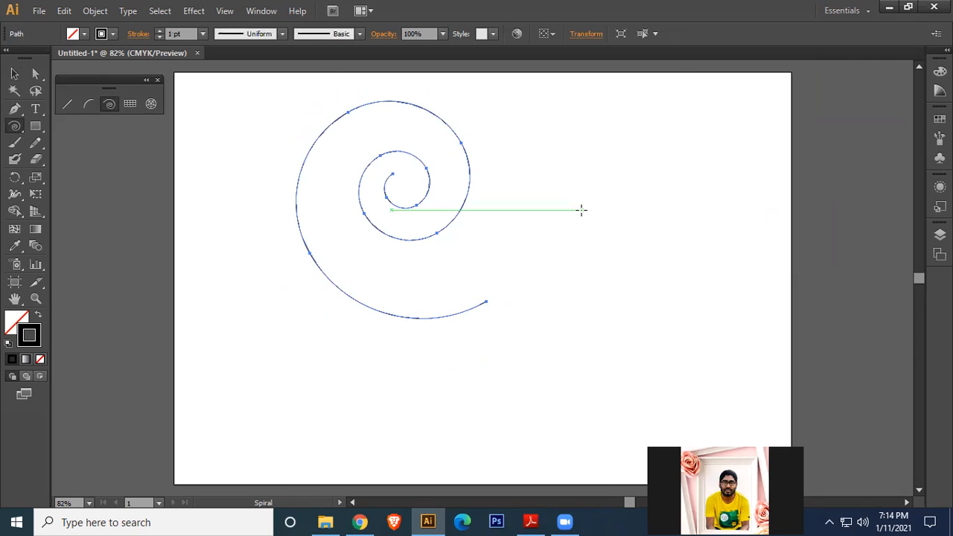
Step: Draw another spiral to the right of the first one, reducing its segments until only a short open curve remains
drag(563, 194, 608, 285)
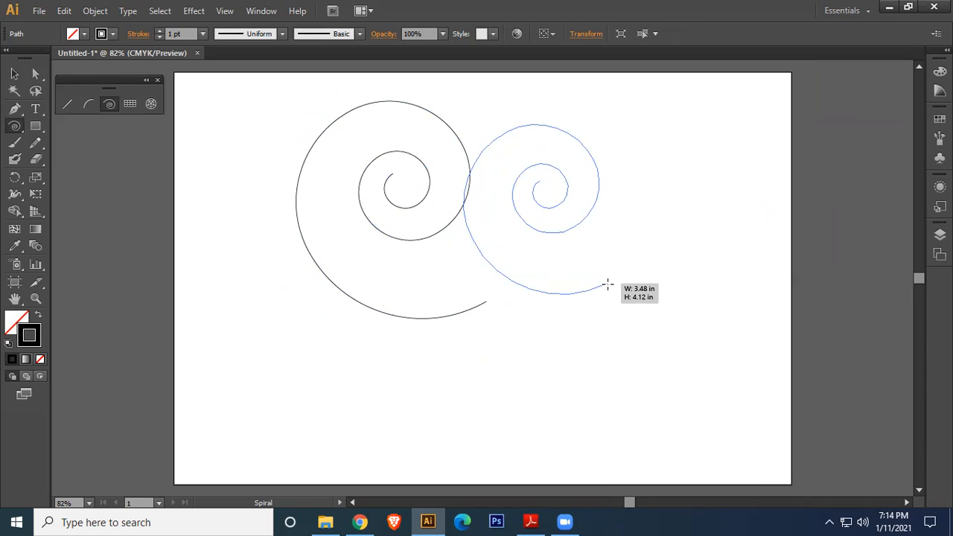
drag(607, 285, 608, 285)
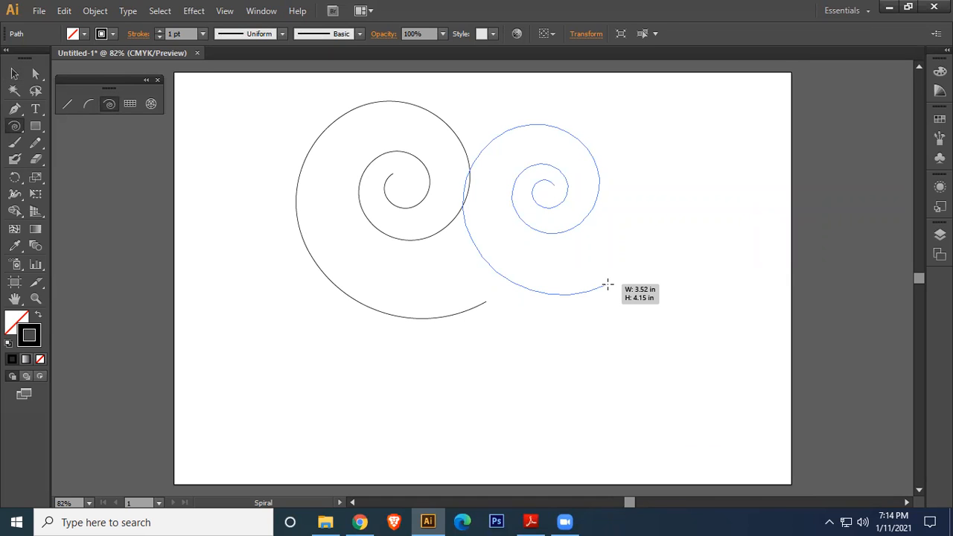
drag(608, 285, 488, 378)
key(Down)
key(Down)
key(Down)
key(Down)
key(Down)
key(Down)
key(Down)
key(Down)
key(Down)
key(Down)
key(Down)
key(Down)
Step: Move the short curve to the artboard's right half and delete the original large spiral
click(14, 73)
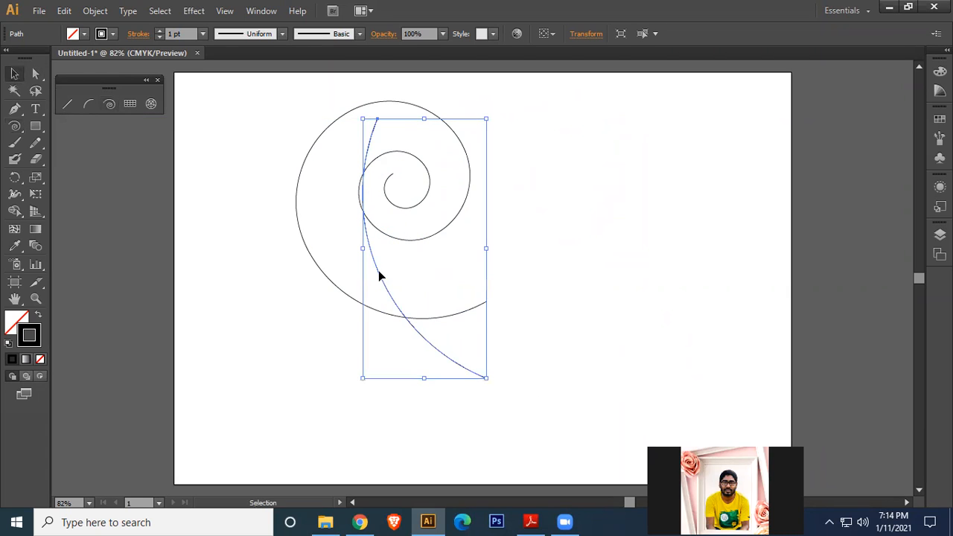
drag(383, 272, 632, 262)
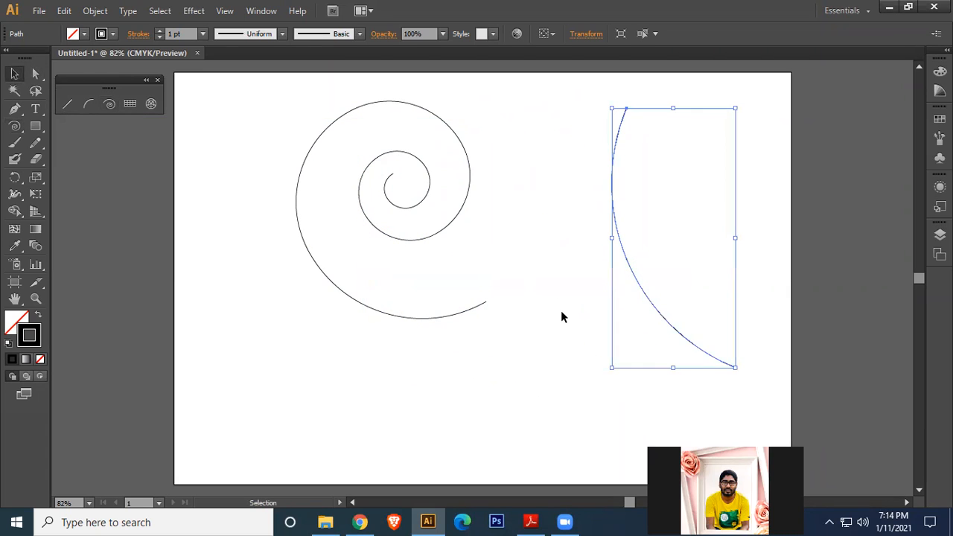
click(474, 181)
click(469, 180)
key(Delete)
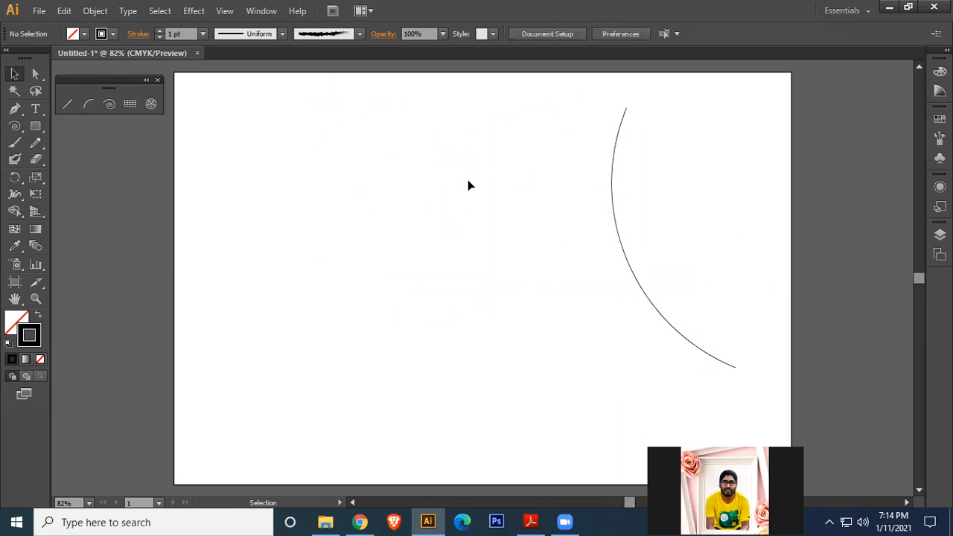
Step: Set the curve's stroke weight to 13 pt and apply the teardrop width profile with a long tapered end
click(624, 250)
click(161, 29)
click(160, 28)
click(160, 28)
click(161, 28)
click(161, 28)
click(161, 28)
click(161, 28)
click(283, 33)
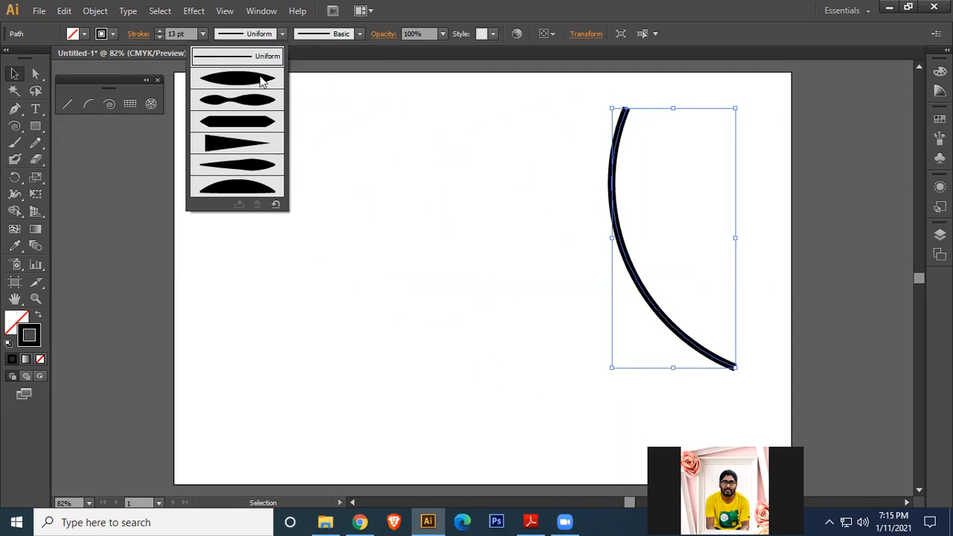
click(241, 170)
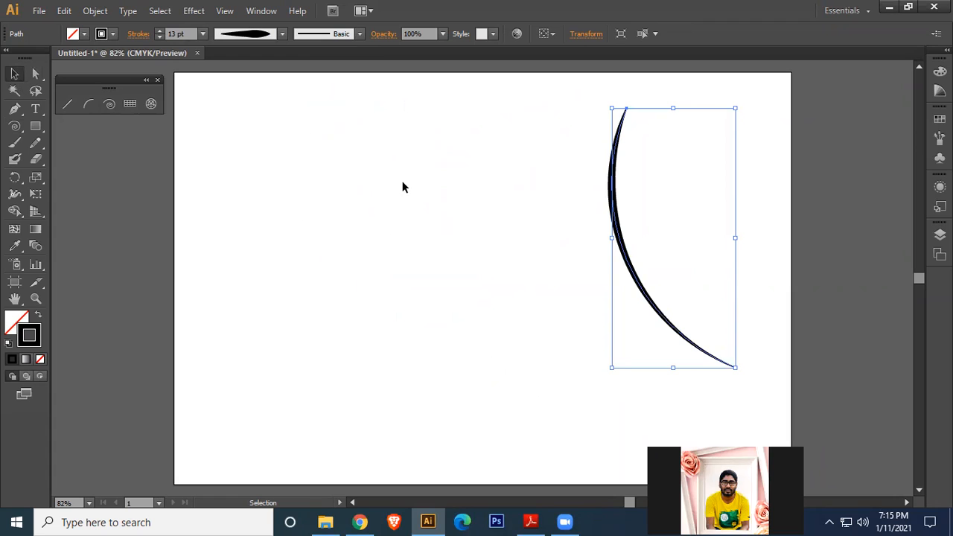
Step: Delete the tapered curve from the artboard
click(392, 259)
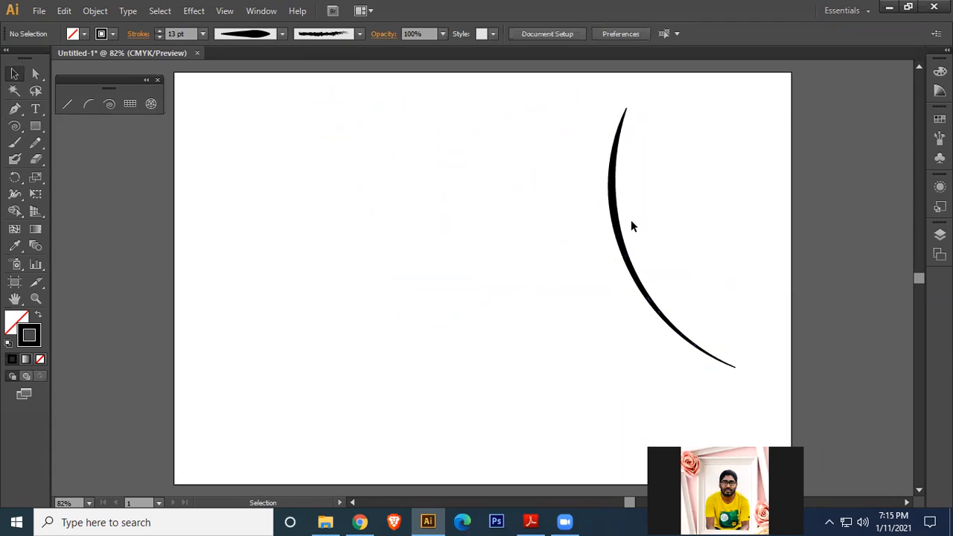
drag(612, 210, 526, 204)
key(Delete)
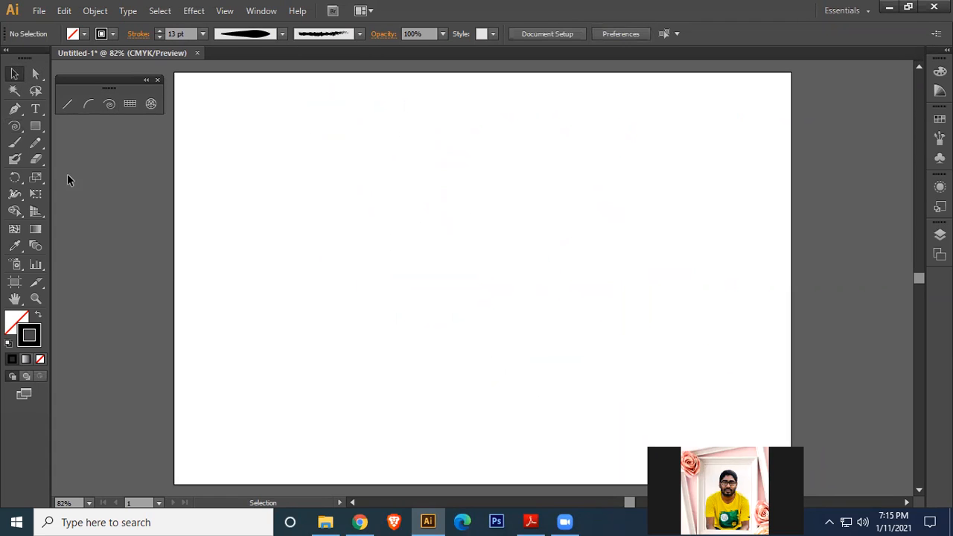
Step: Draw a rectangular grid with six columns and six rows and move it to the upper middle of the artboard
click(130, 103)
drag(372, 200, 699, 421)
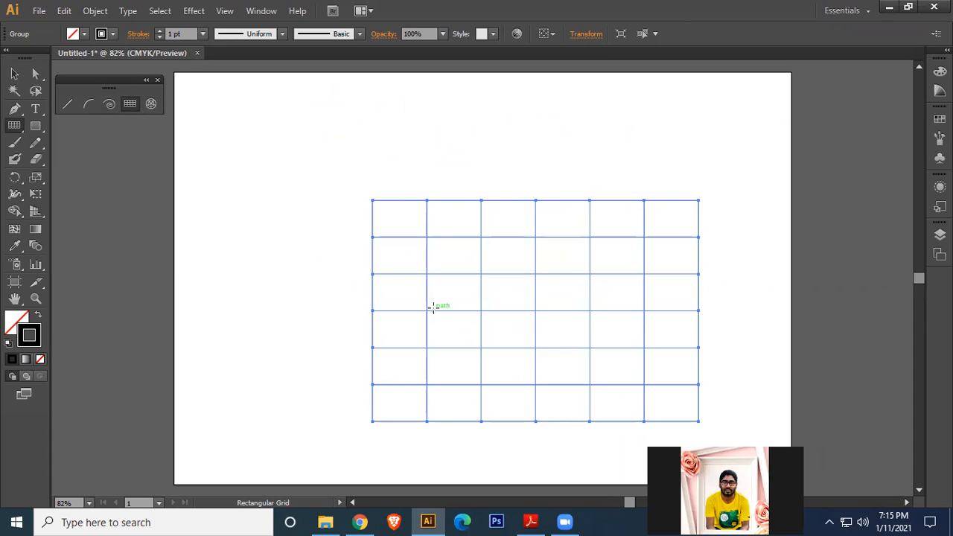
click(11, 76)
drag(476, 204, 408, 133)
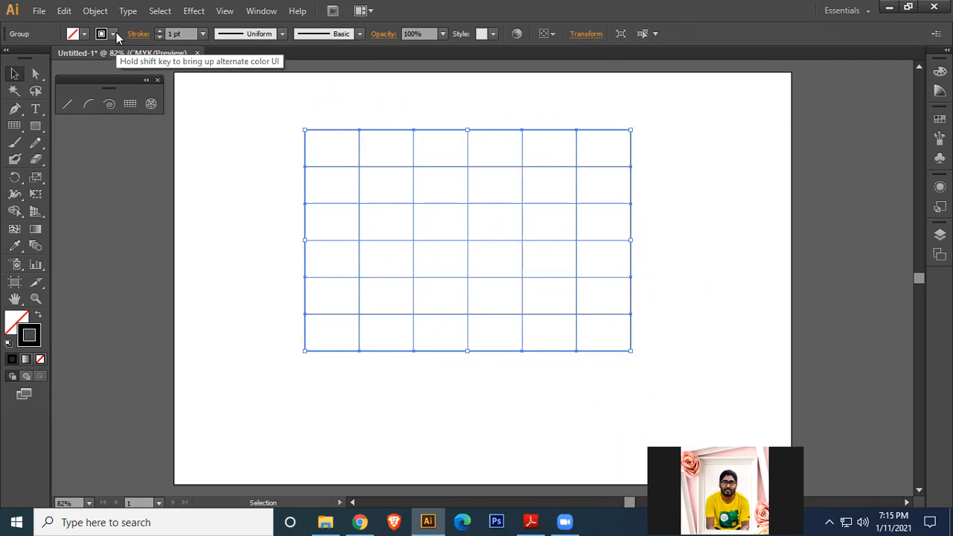
Step: Set the grid's stroke weight to 3 pt and fill the grid with red
click(159, 30)
click(159, 30)
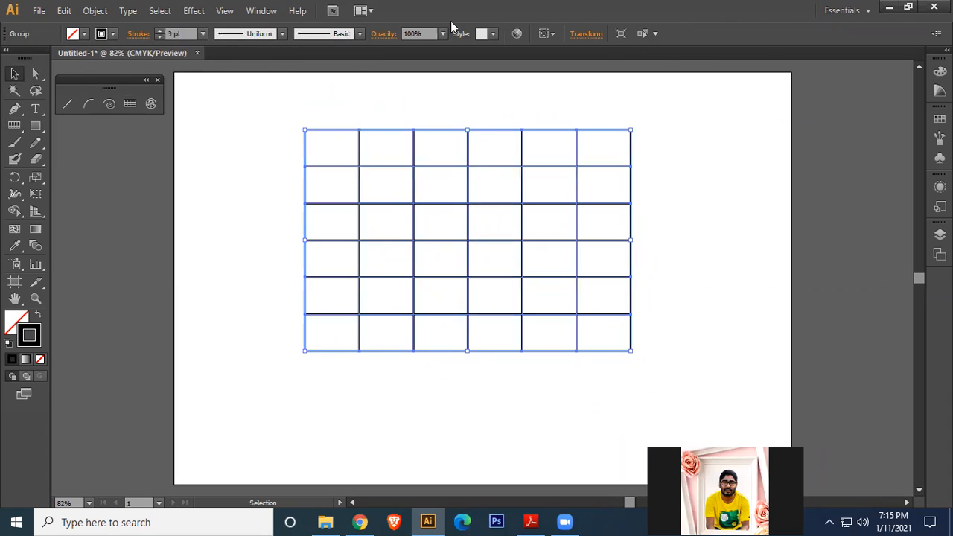
click(710, 151)
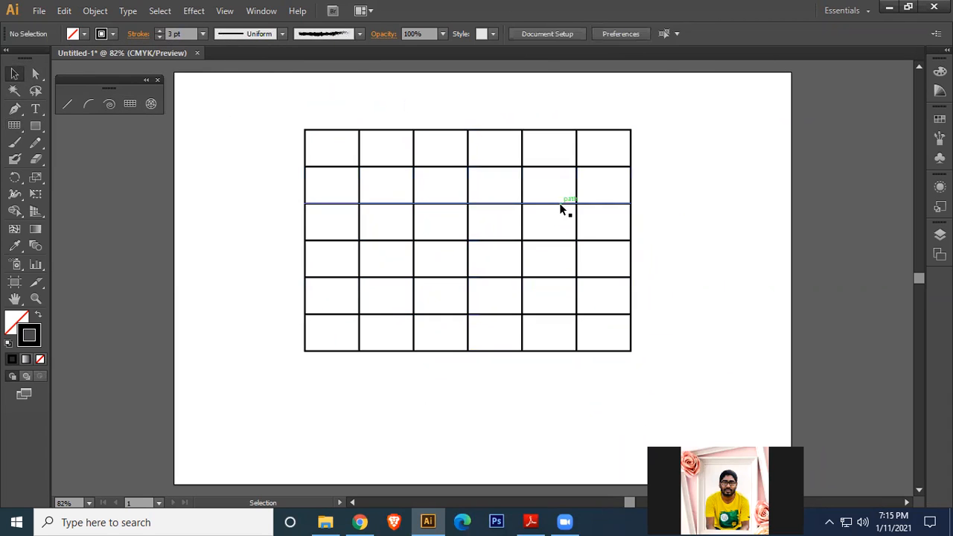
click(476, 165)
click(83, 34)
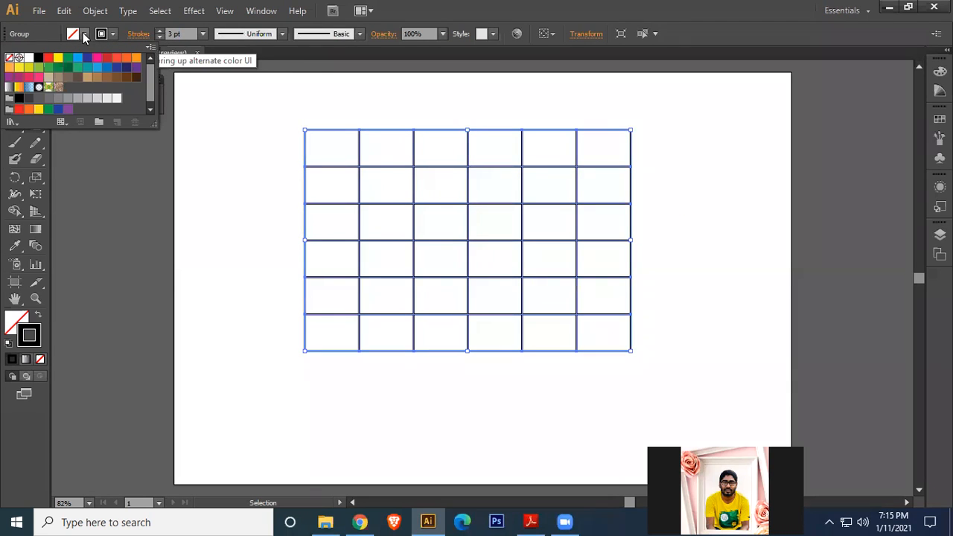
click(47, 60)
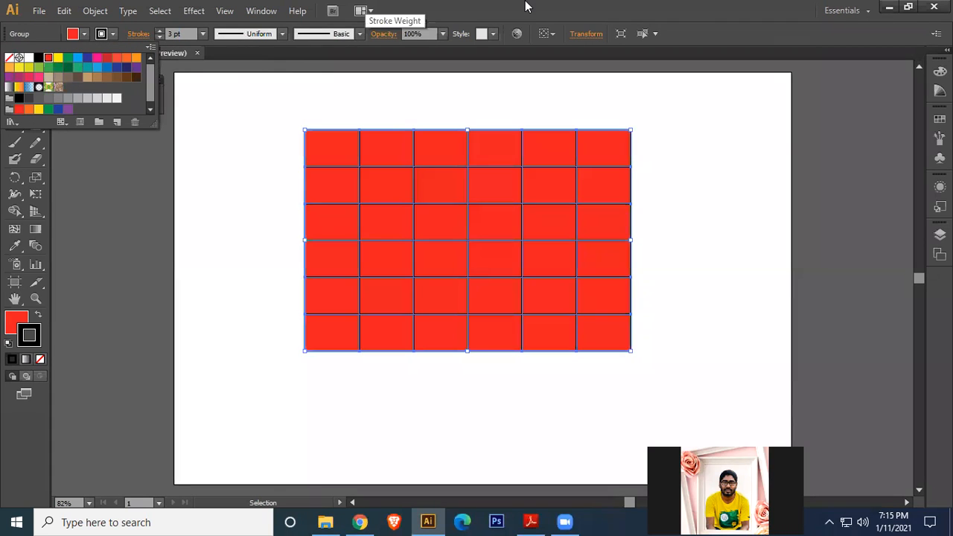
click(744, 266)
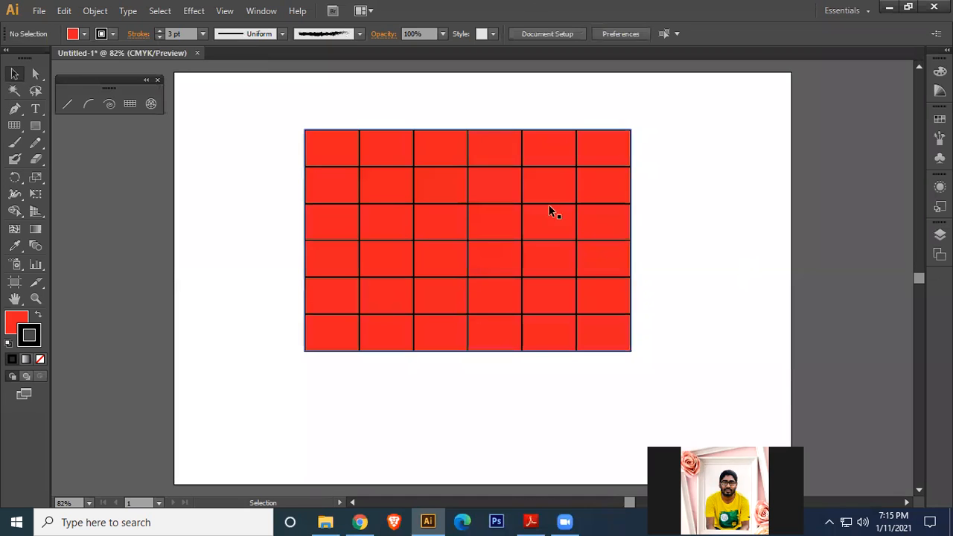
click(483, 161)
click(487, 88)
click(443, 154)
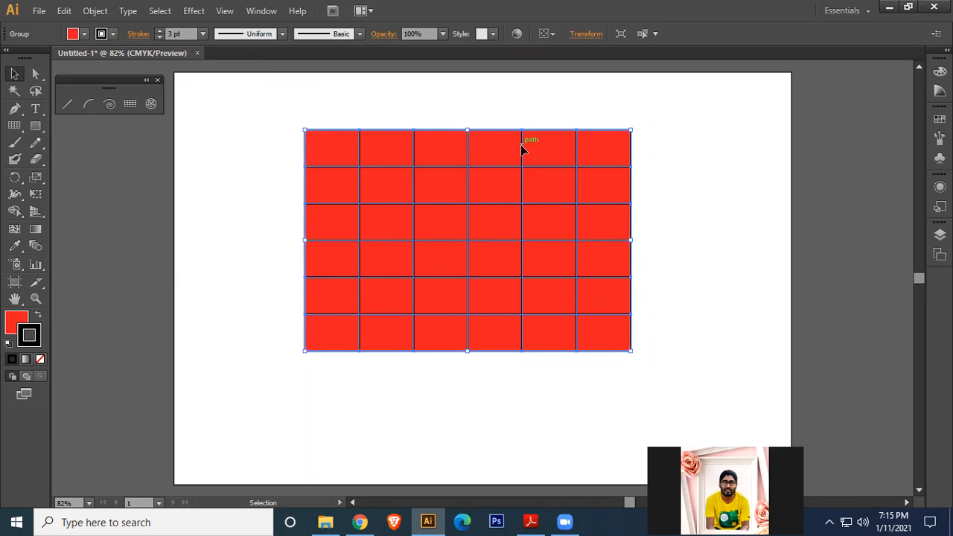
click(516, 113)
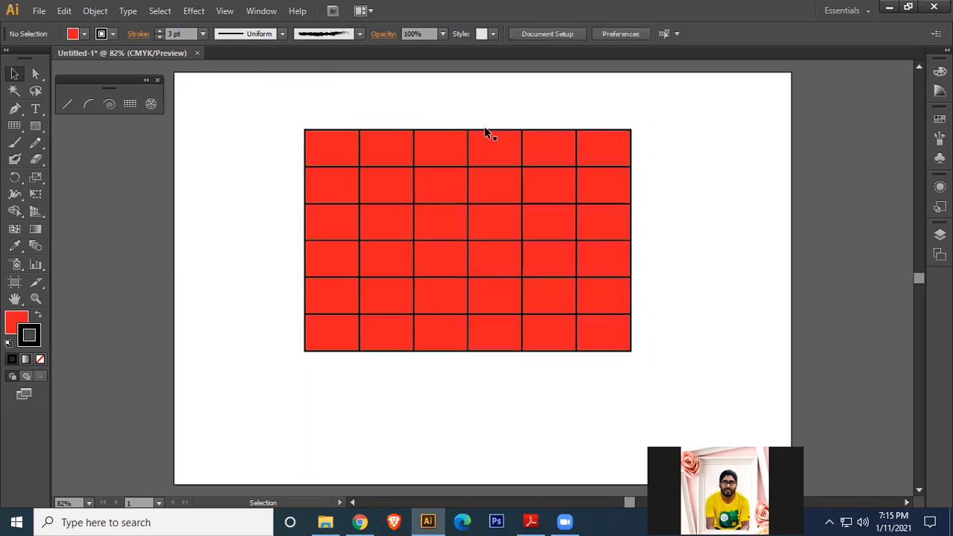
Step: Move the red grid toward the artboard's left edge and display the Pathfinder options beside it
click(470, 194)
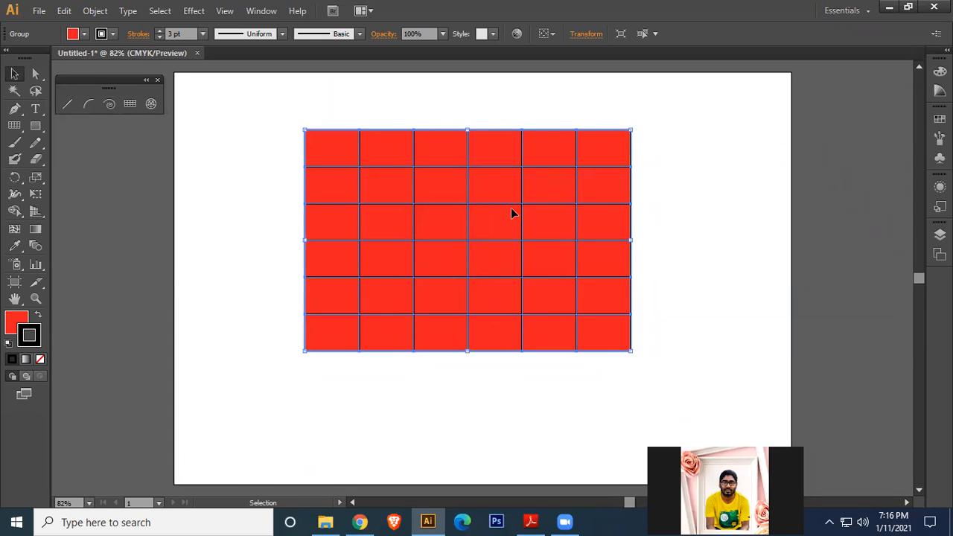
drag(449, 147, 364, 160)
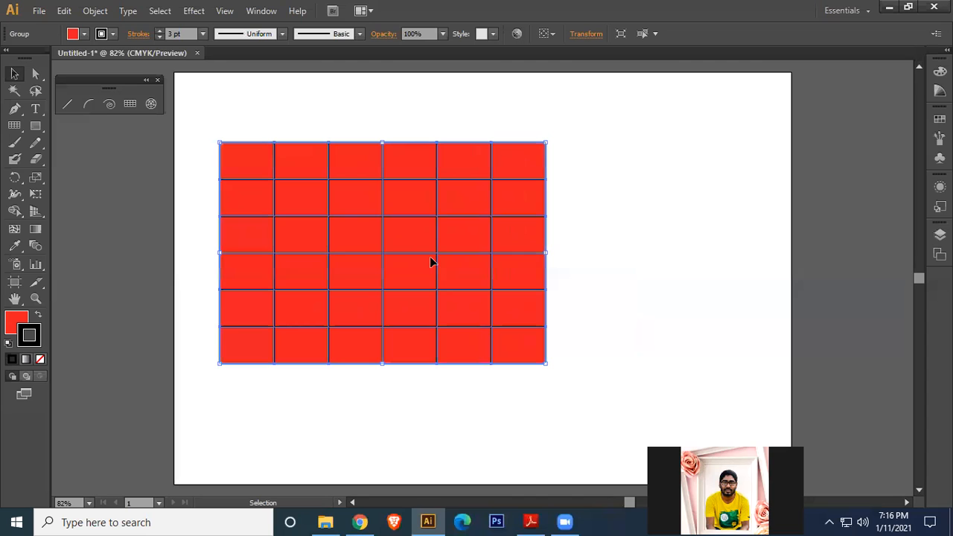
click(259, 12)
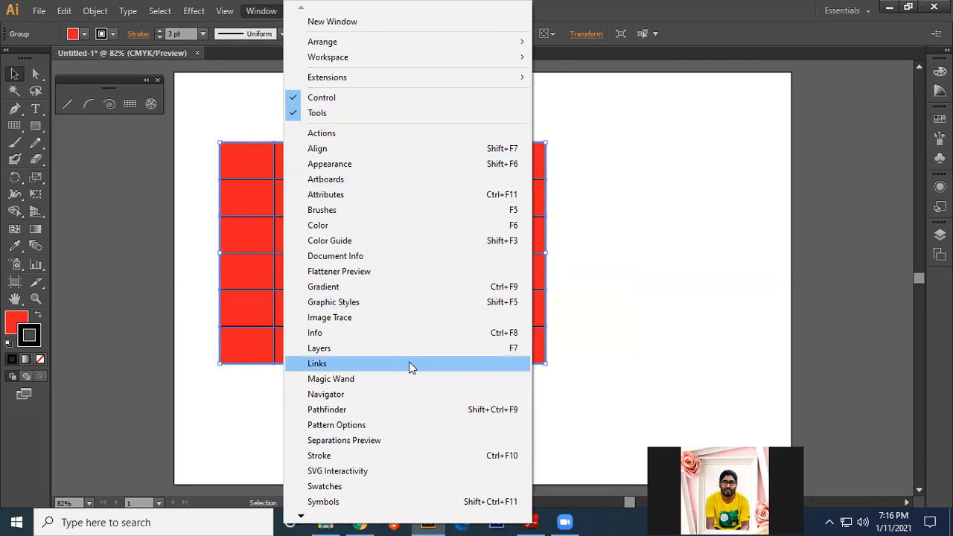
click(388, 410)
drag(802, 112, 741, 111)
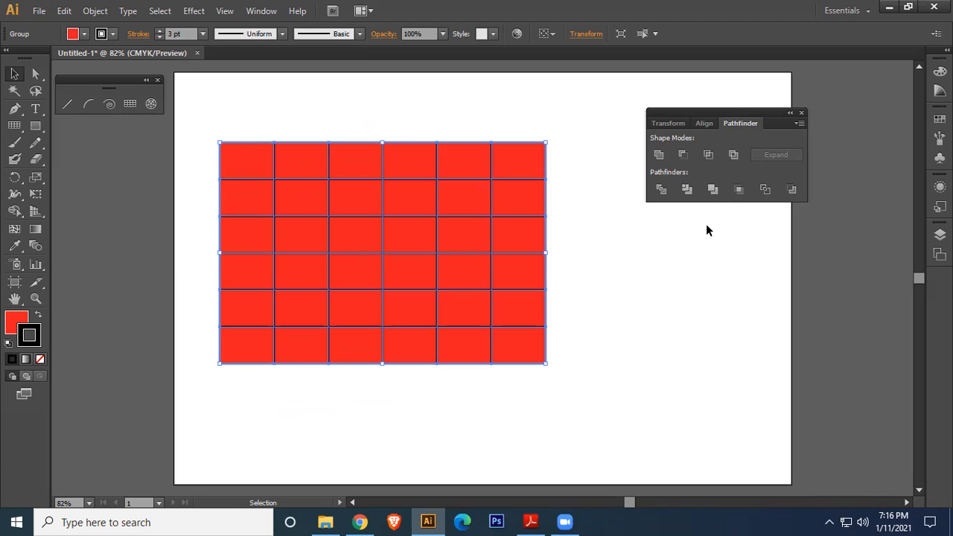
Step: Split the grid into separate cells with Pathfinder Divide and shift it slightly up and to the right
click(661, 189)
click(660, 190)
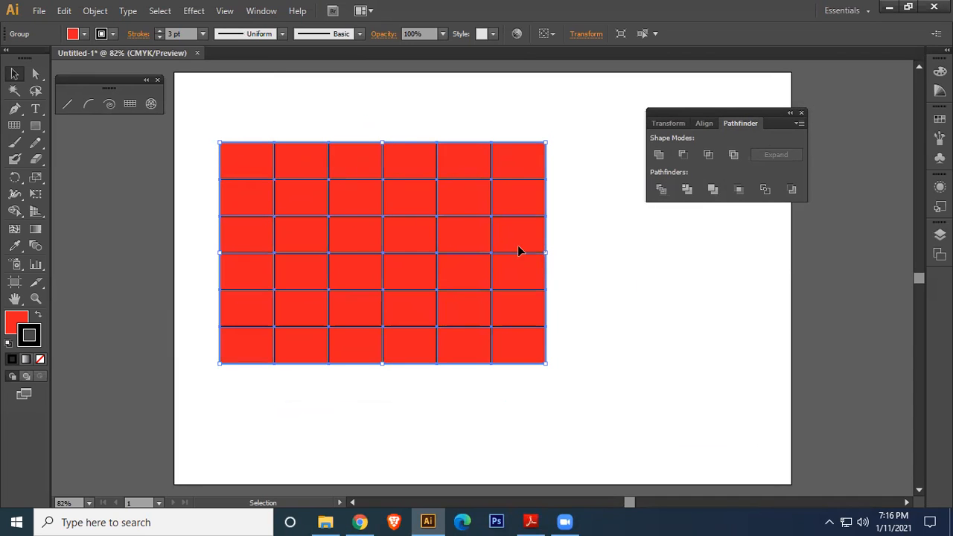
click(623, 227)
drag(466, 156, 436, 201)
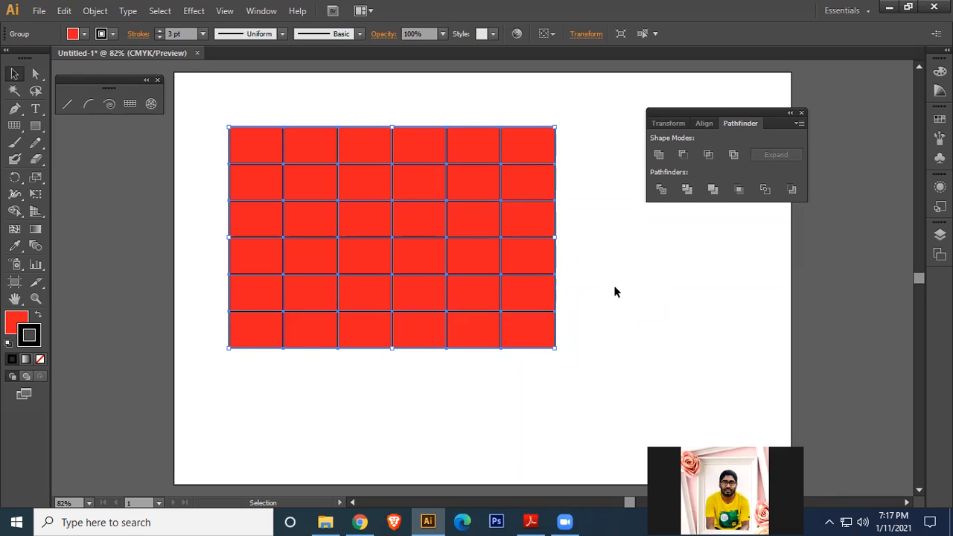
Step: Draw a small red square to the right of the grid and place two copies of it nearby
key(m)
drag(603, 279, 649, 324)
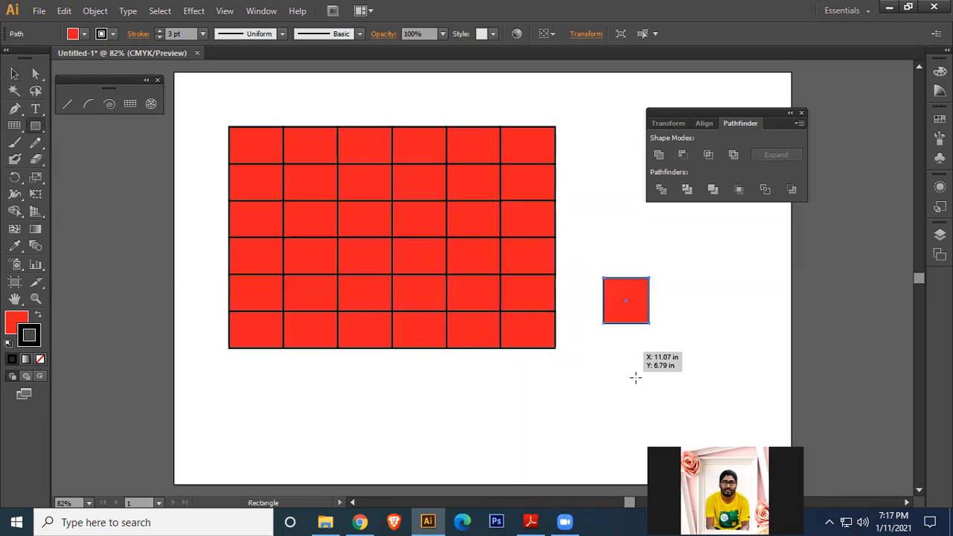
key(v)
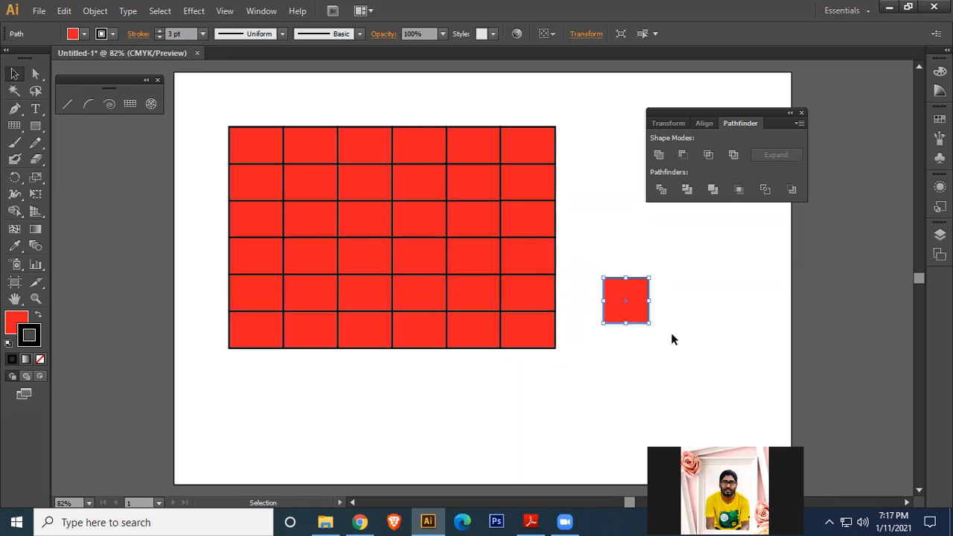
drag(630, 305, 701, 245)
Step: Group the three small squares and move them around together as one object
drag(631, 241, 726, 332)
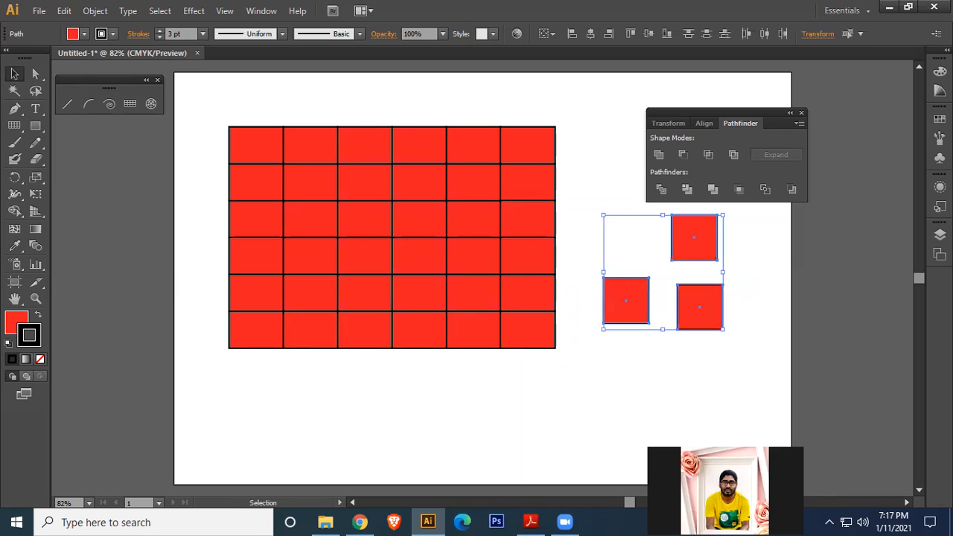
key(ctrl+g)
click(783, 311)
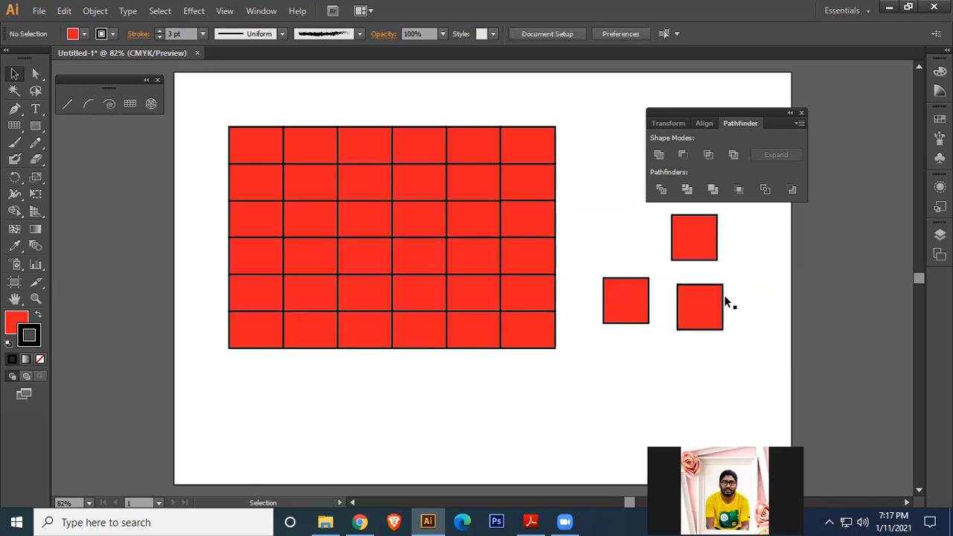
drag(723, 297, 738, 430)
drag(713, 366, 691, 290)
click(747, 270)
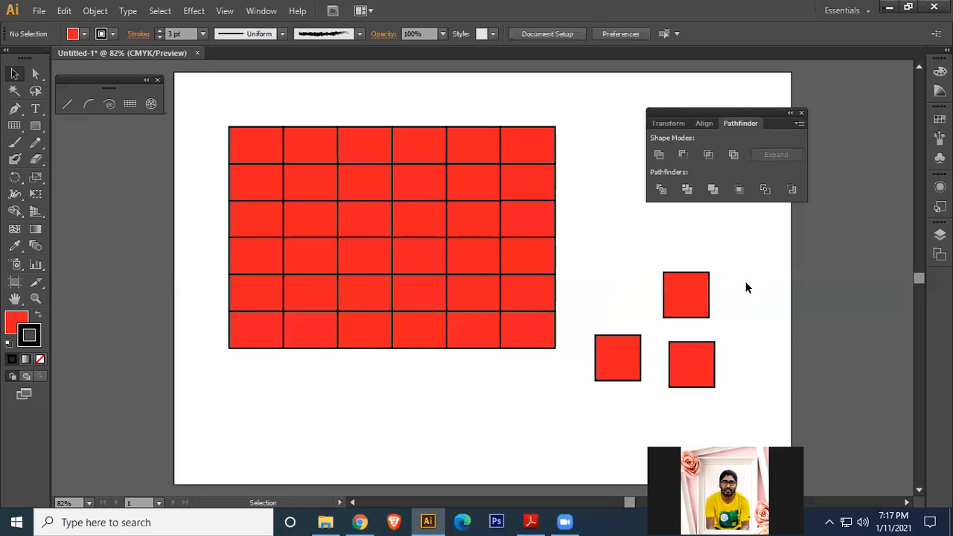
click(698, 284)
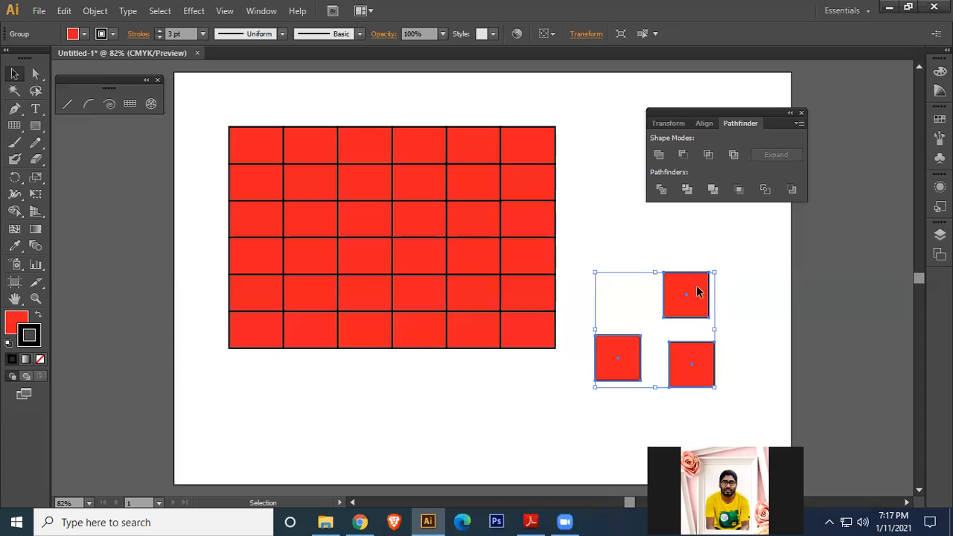
drag(698, 290, 706, 246)
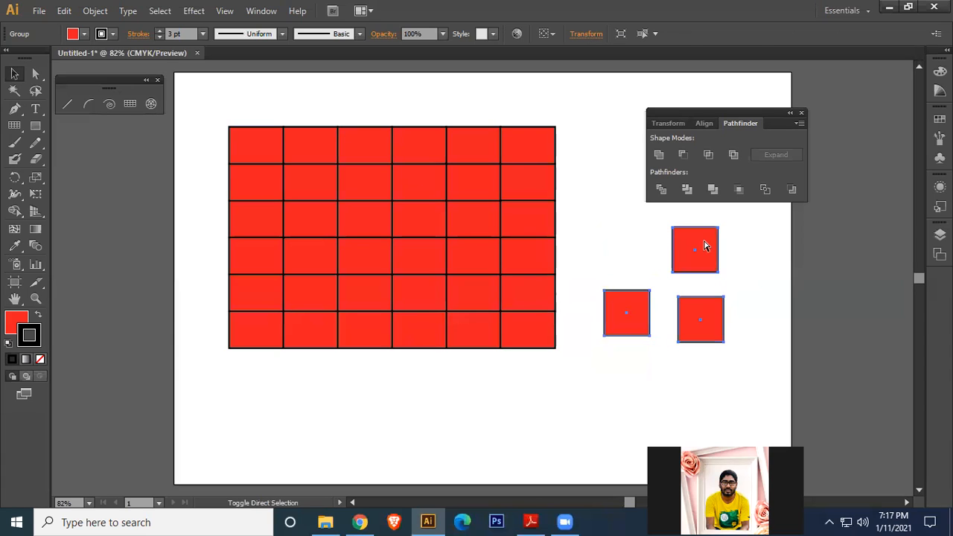
Step: Ungroup the three squares and move the upper one on its own to the artboard's right edge
click(731, 259)
drag(740, 257, 817, 285)
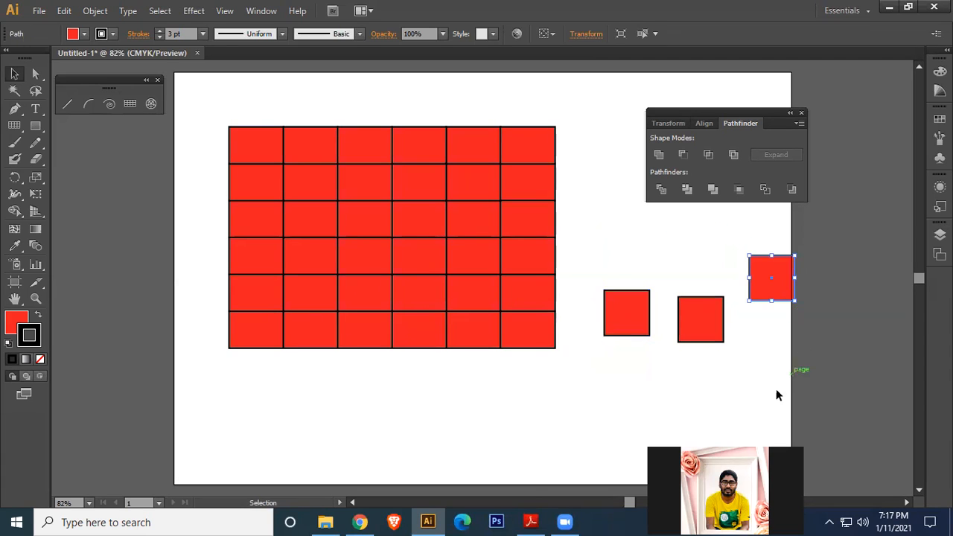
Step: Select the three loose squares to the right of the grid and delete them
drag(599, 223, 759, 360)
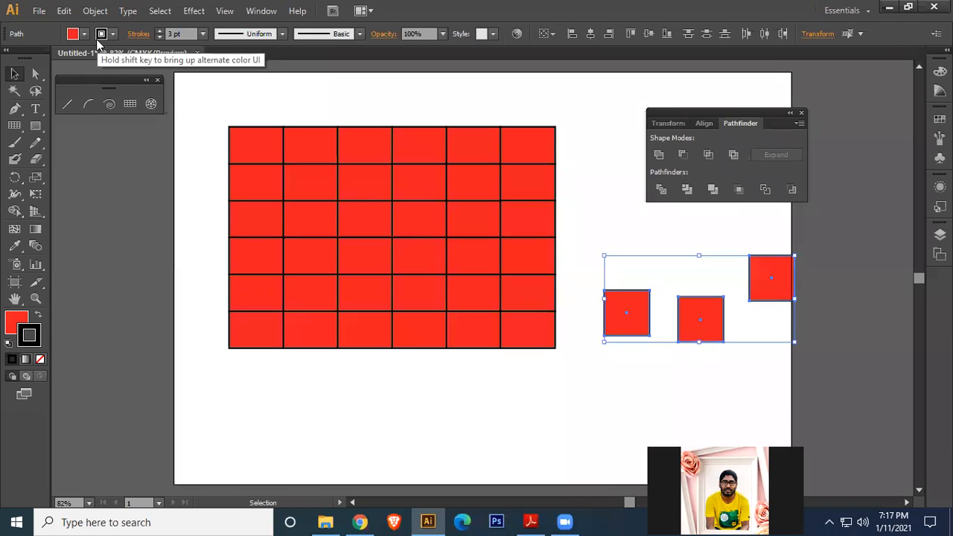
click(102, 12)
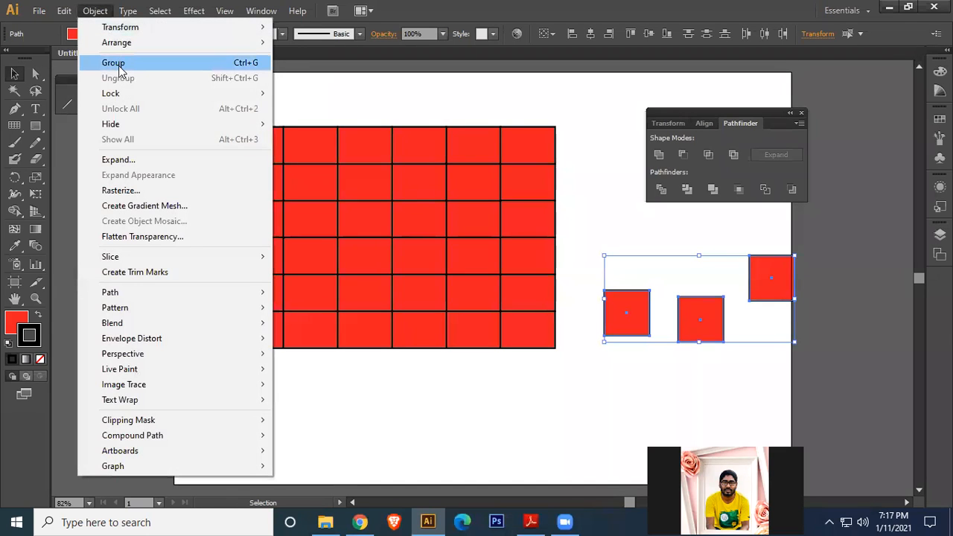
drag(604, 233, 794, 367)
key(Delete)
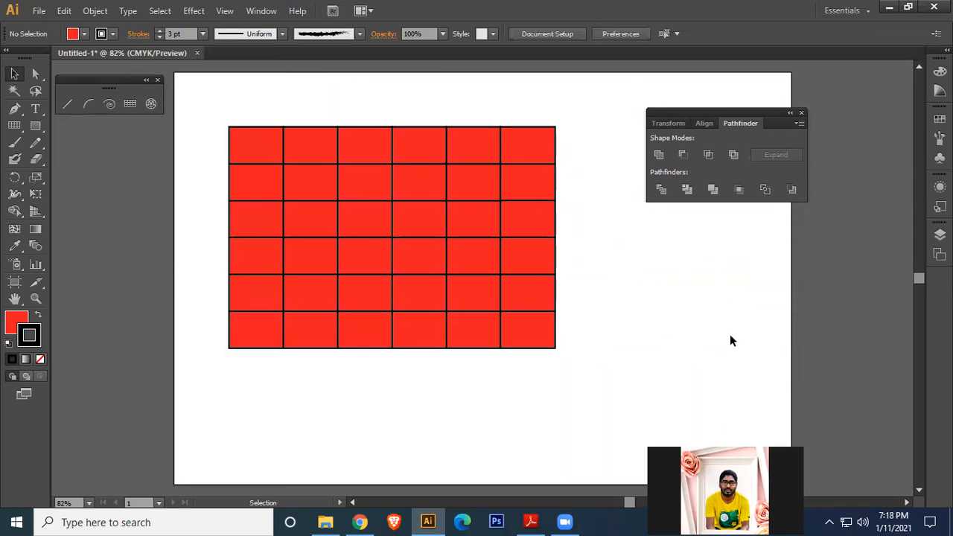
Step: Ungroup the divided red grid twice, including its nested group, so that each cell is a separate object
click(422, 170)
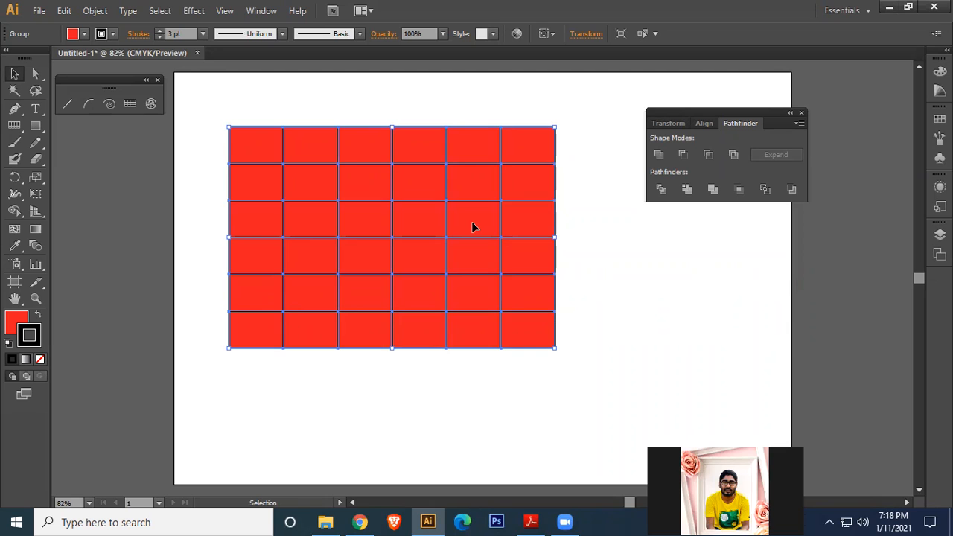
click(586, 156)
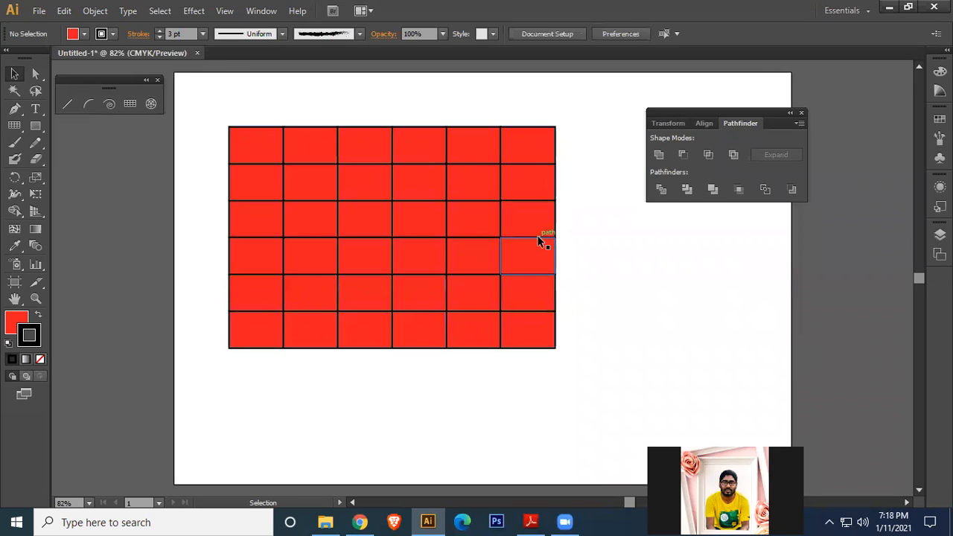
click(458, 175)
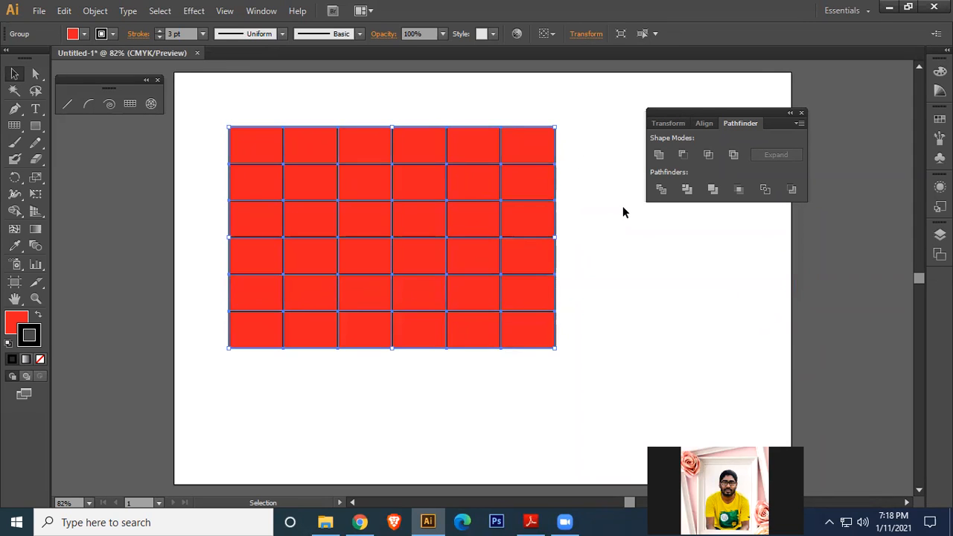
right_click(402, 181)
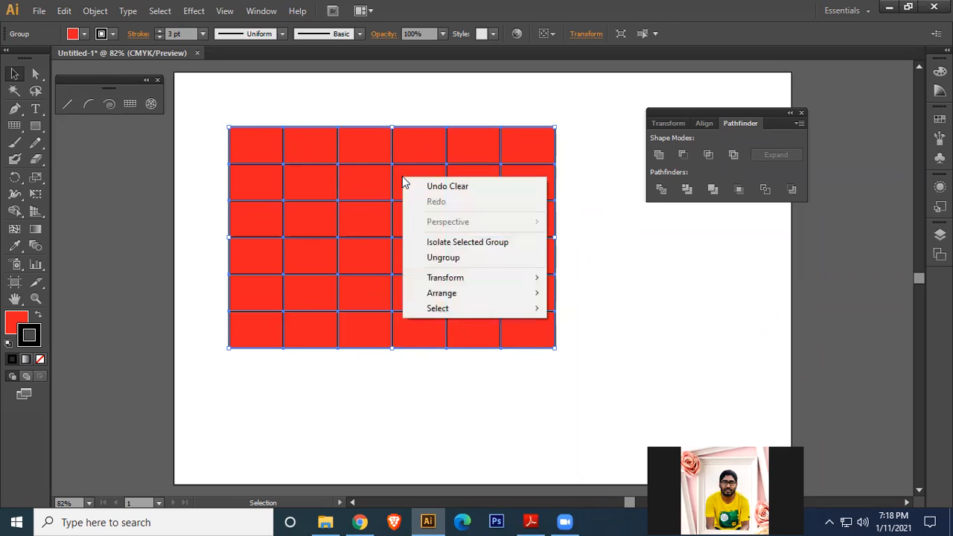
click(445, 257)
click(428, 97)
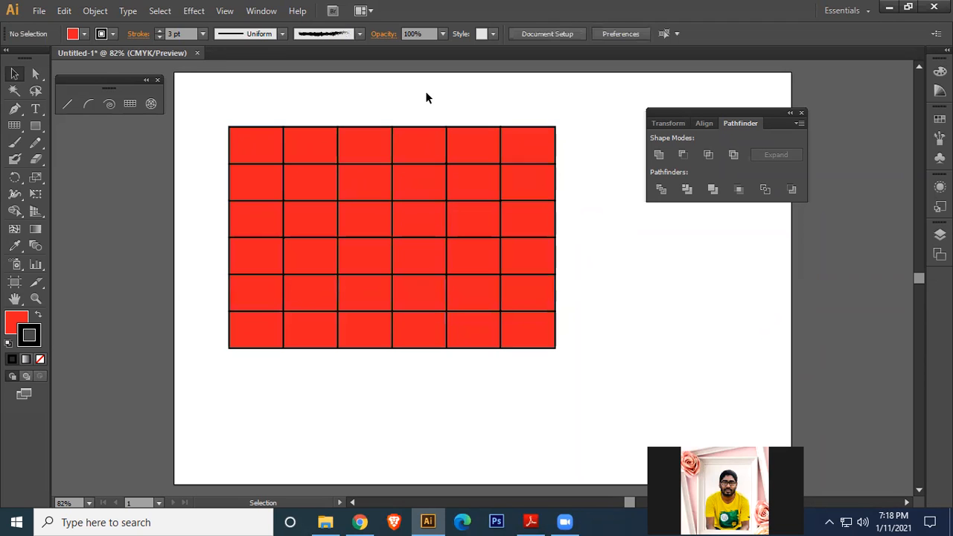
click(347, 160)
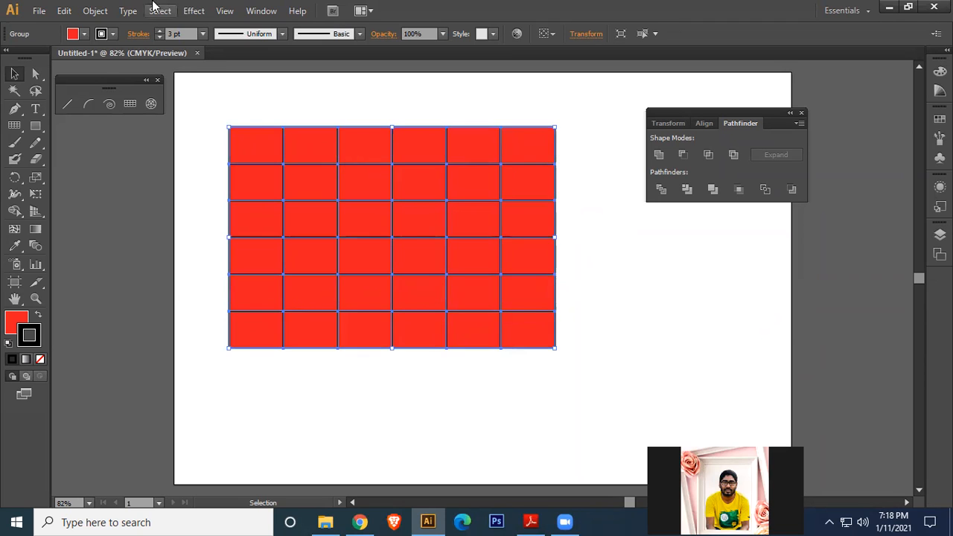
click(95, 11)
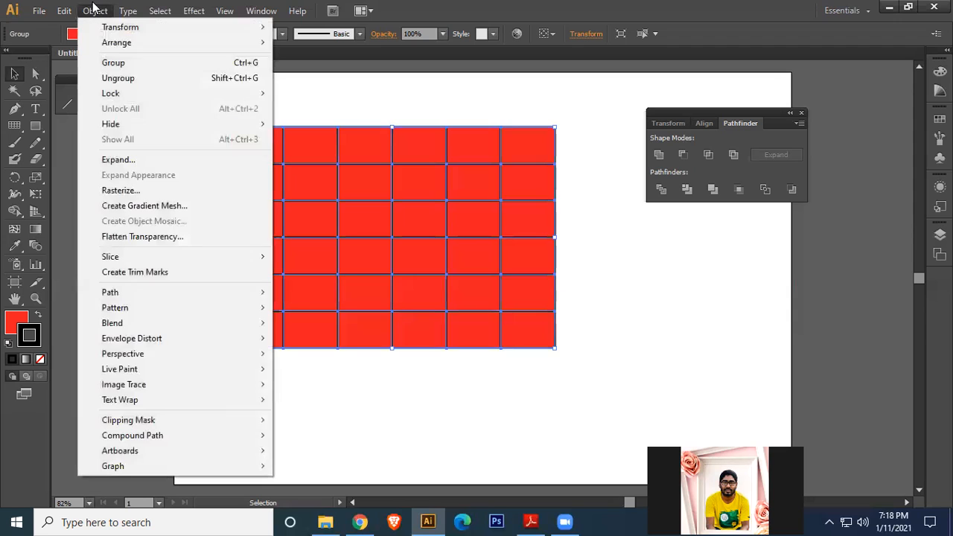
click(142, 78)
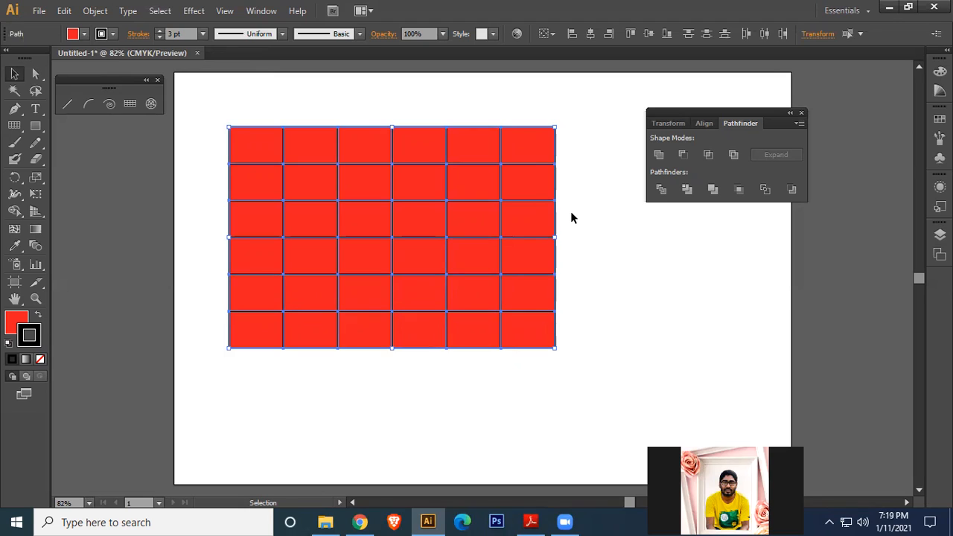
click(603, 251)
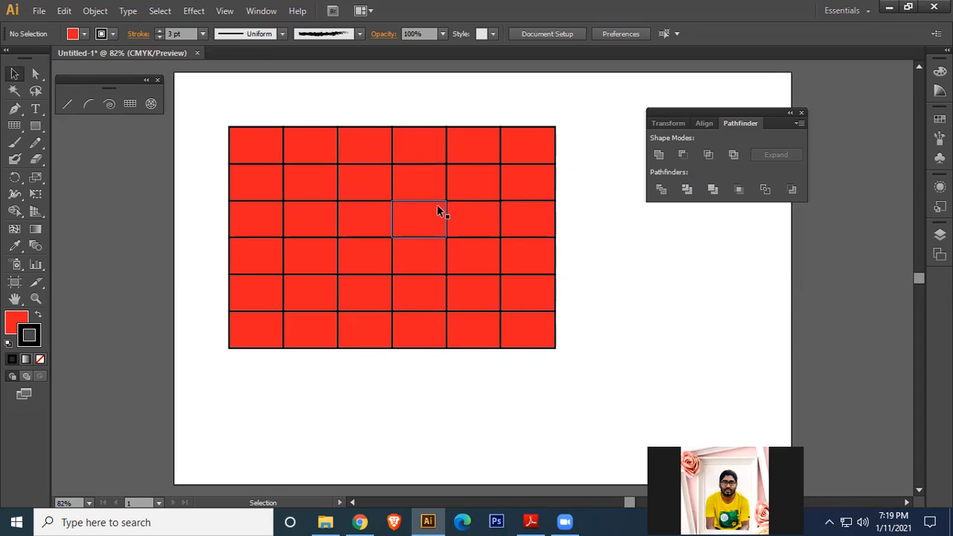
Step: Move the second row's fourth cell out to the right of the grid and fill five other scattered grid cells with dark blue
drag(432, 190, 691, 362)
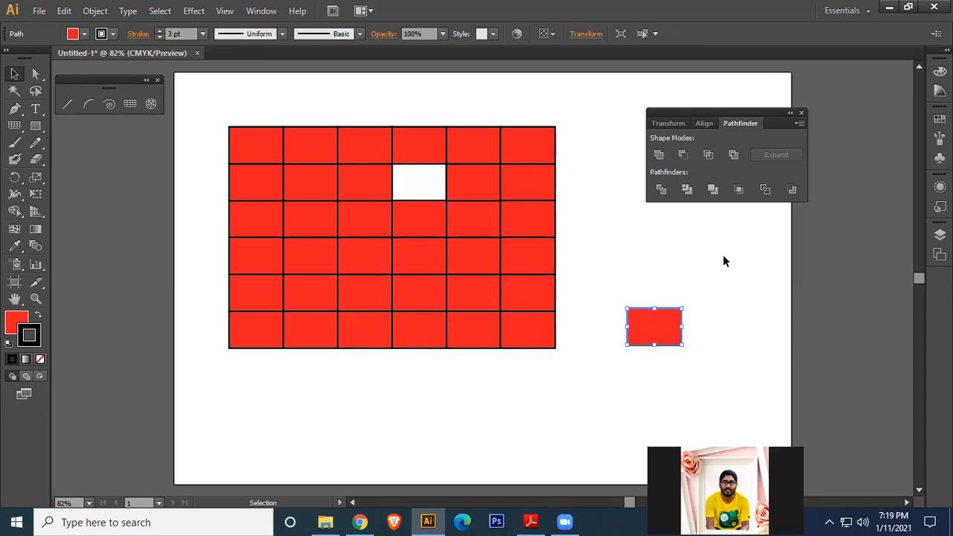
click(479, 190)
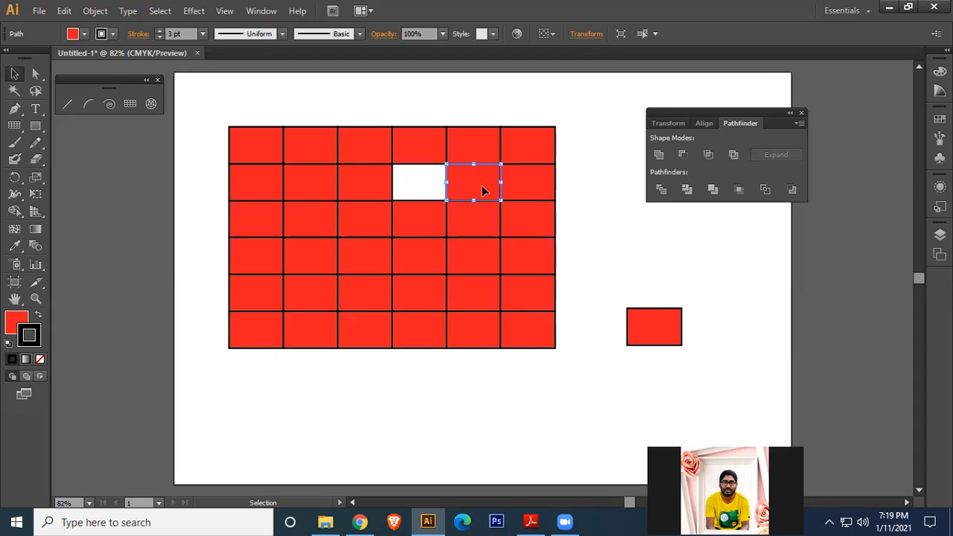
shift+click(302, 221)
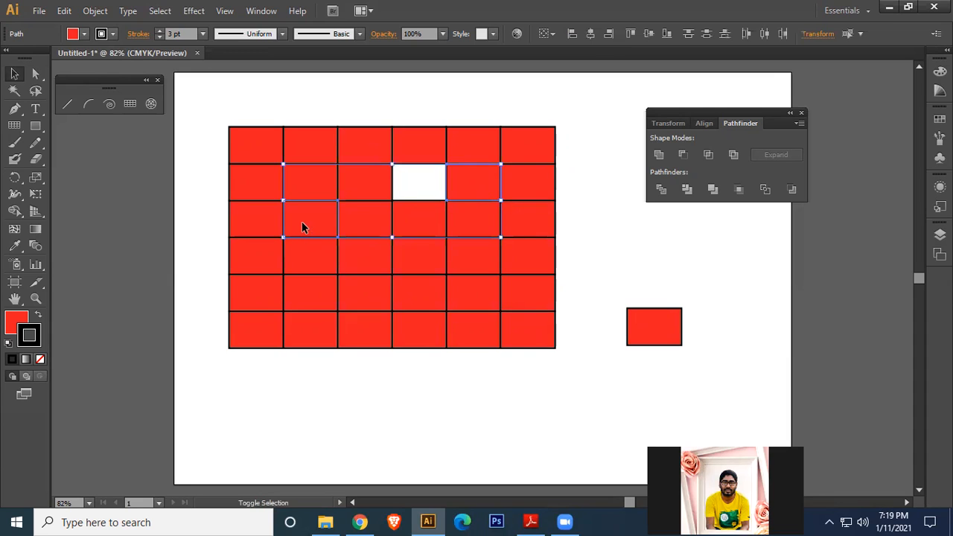
shift+click(376, 266)
shift+click(470, 296)
shift+click(530, 306)
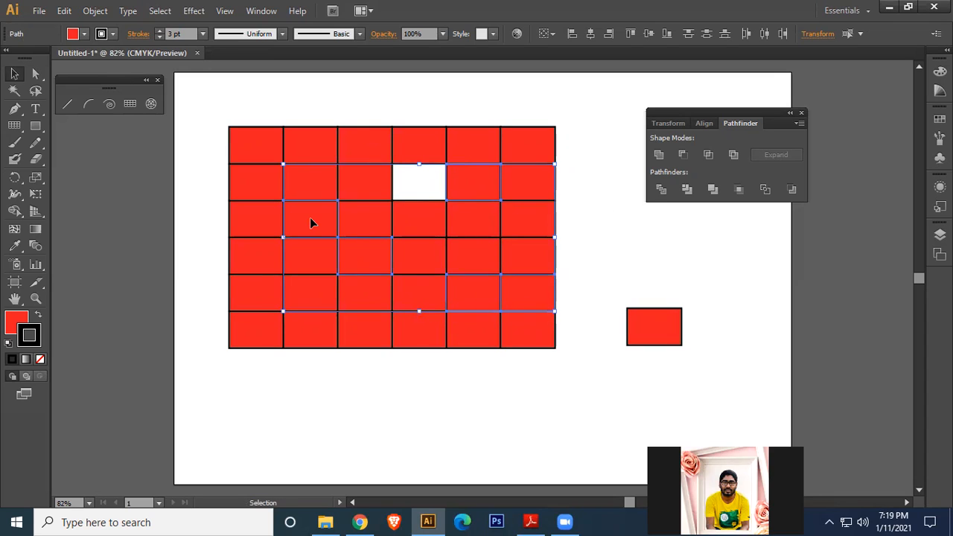
click(84, 34)
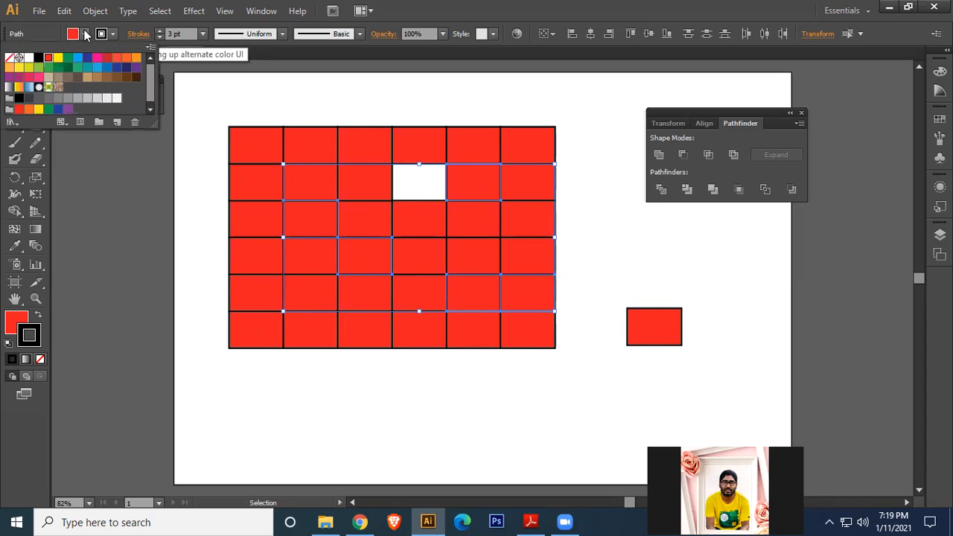
click(85, 59)
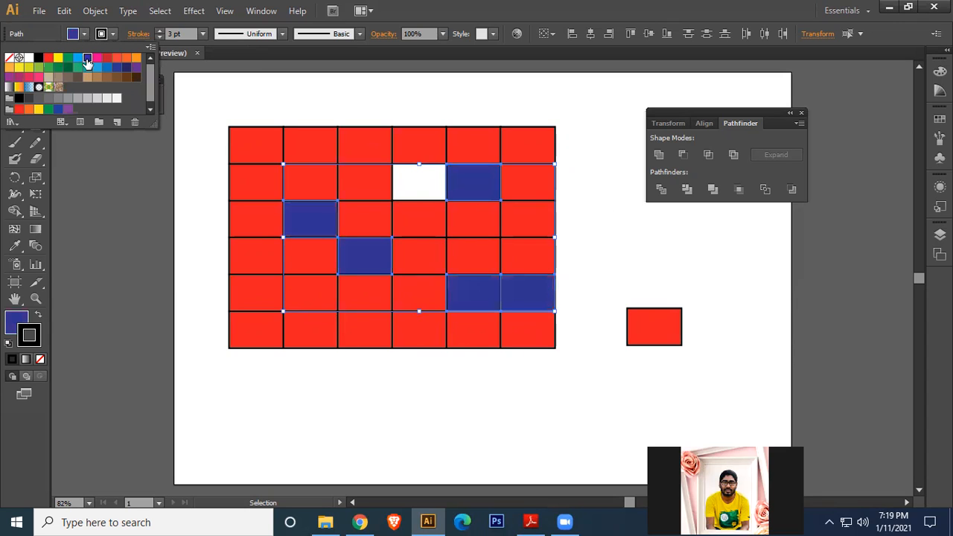
click(604, 195)
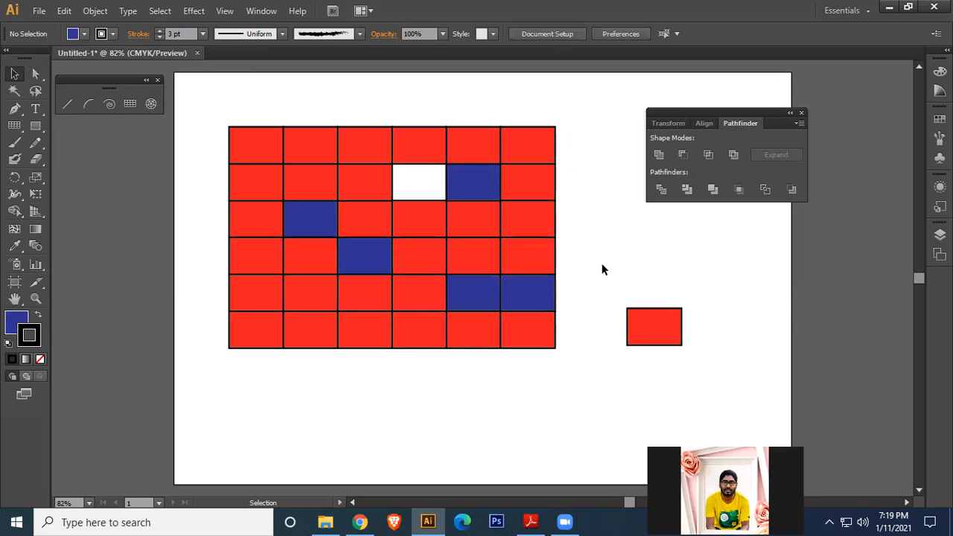
Step: Move the loose red cell up beside the grid and remove the stroke from all cells still in the grid
click(652, 323)
drag(665, 334, 632, 264)
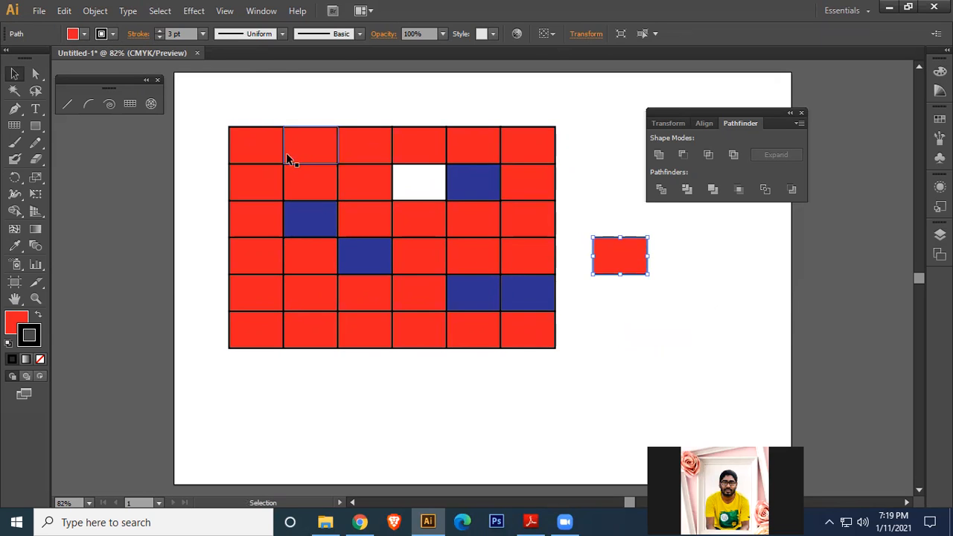
drag(217, 102, 531, 359)
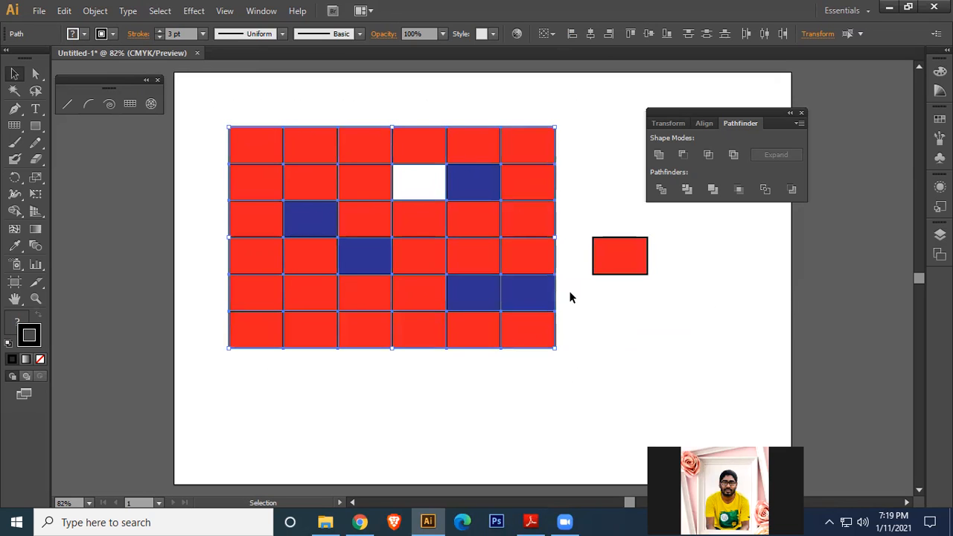
click(117, 32)
click(9, 57)
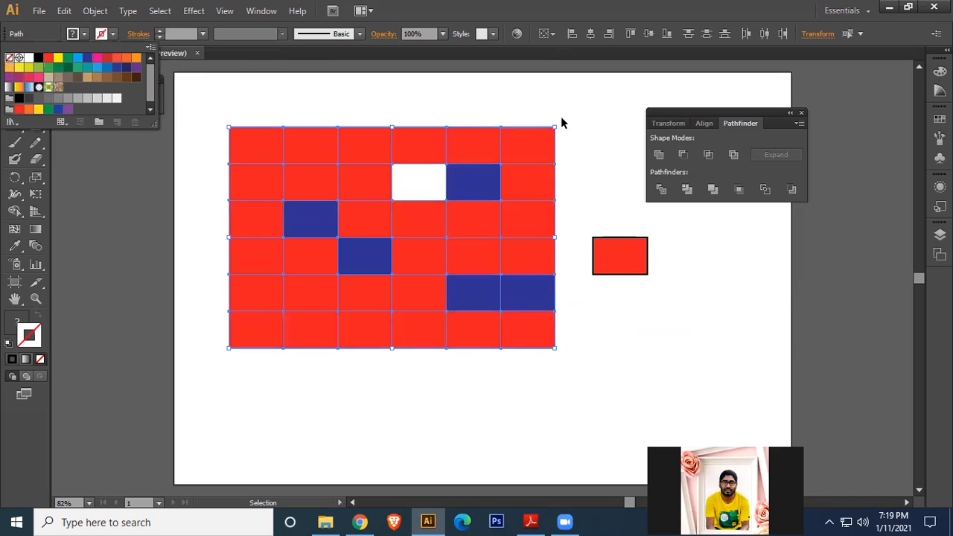
click(615, 124)
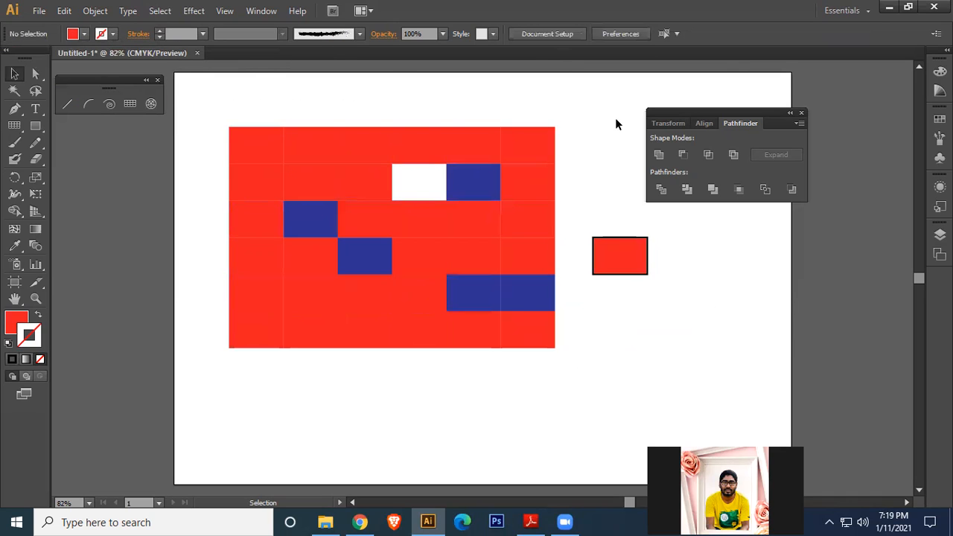
Step: Pull several individual red cells out of the grid and enlarge one into a big rectangle behind the remaining cells
click(423, 147)
click(371, 153)
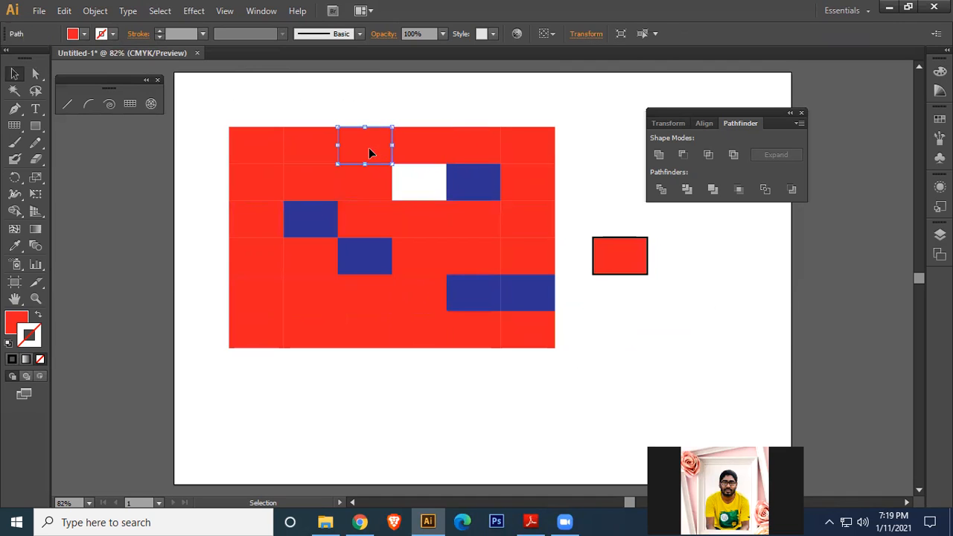
drag(361, 139, 619, 357)
click(361, 186)
drag(362, 186, 679, 361)
drag(319, 278, 565, 441)
drag(356, 201, 430, 415)
drag(433, 271, 182, 107)
Step: Select all the artwork on the artboard and delete it
drag(777, 468, 215, 95)
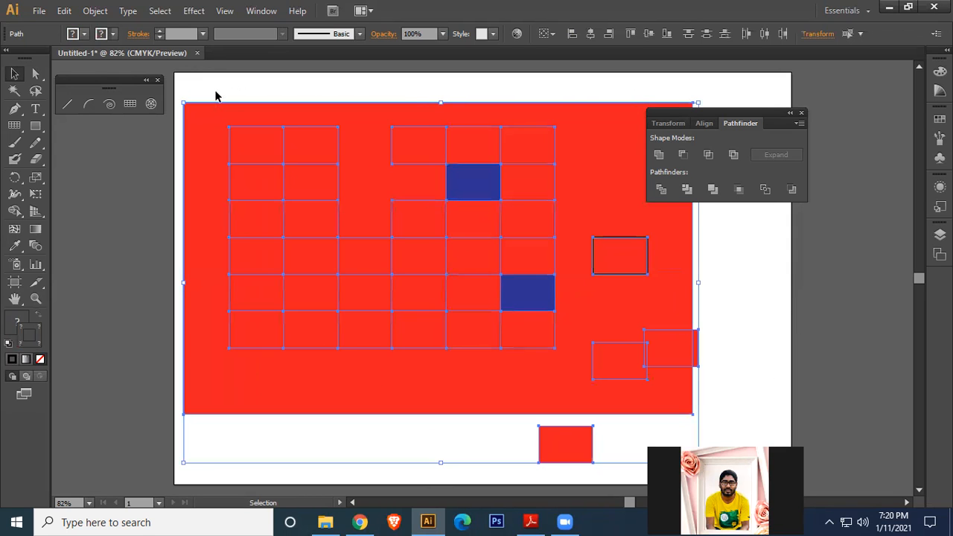
key(Delete)
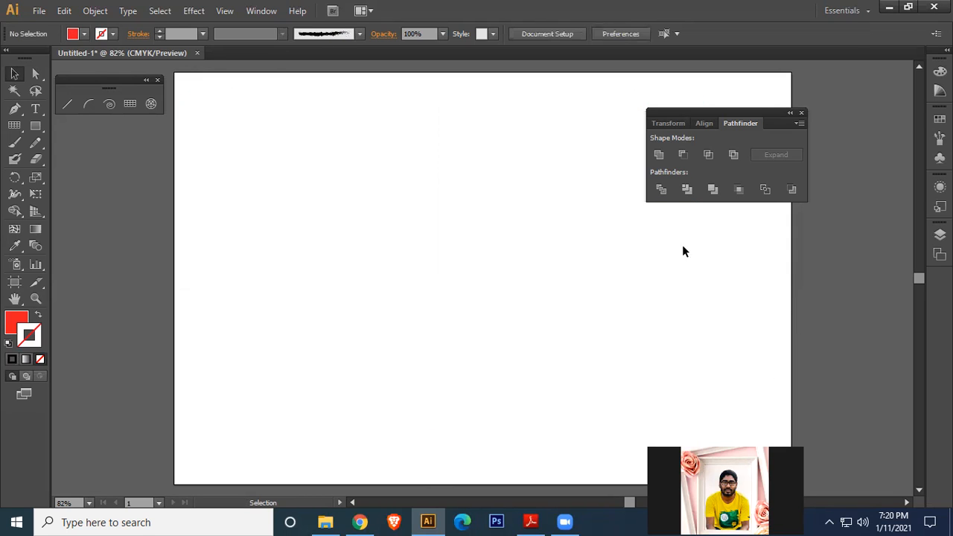
Step: Draw a polar grid, move it to the artboard's upper centre and give it a 3 pt black stroke
click(150, 105)
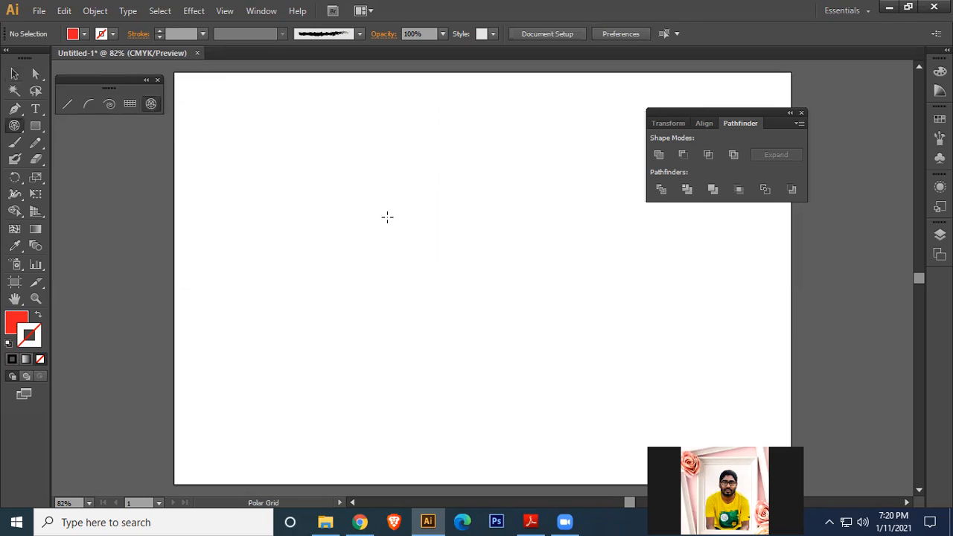
drag(343, 213, 563, 439)
key(v)
drag(470, 215, 411, 110)
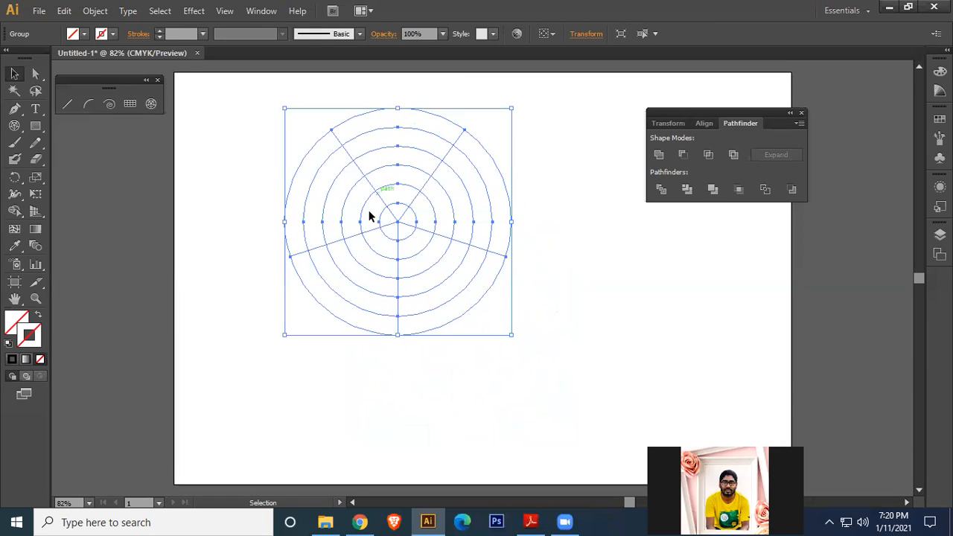
click(158, 31)
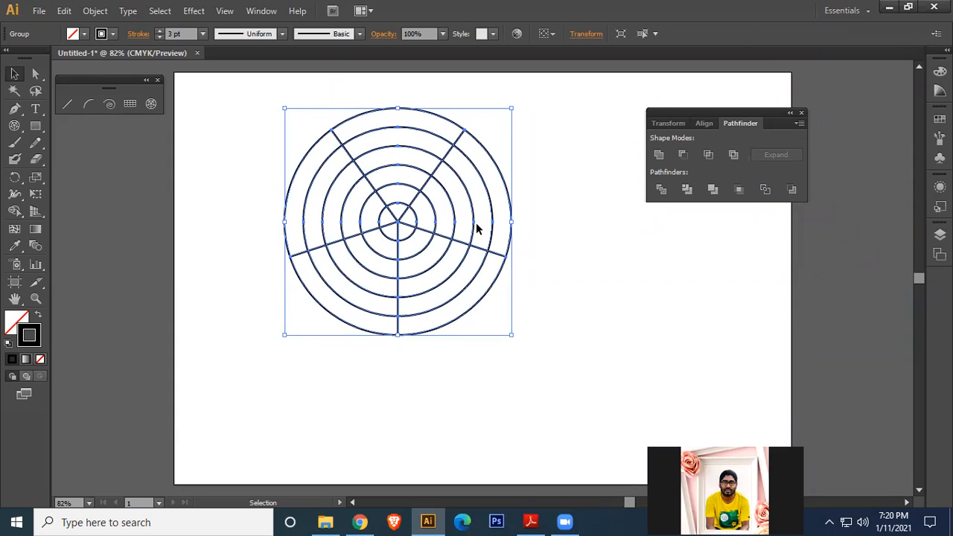
Step: Scale the polar grid down to about half its size, place it near the artboard's upper-left corner and deselect it
drag(511, 335, 391, 214)
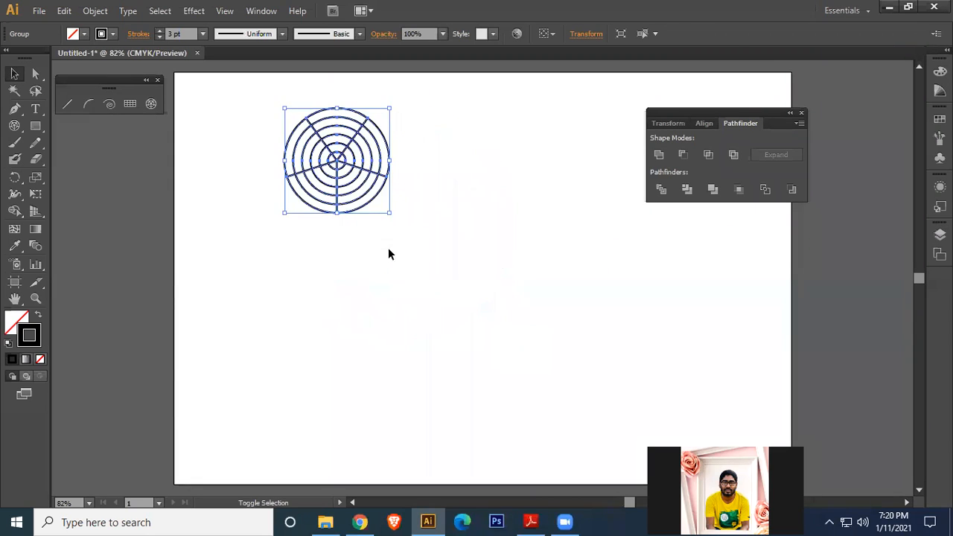
drag(360, 159, 283, 177)
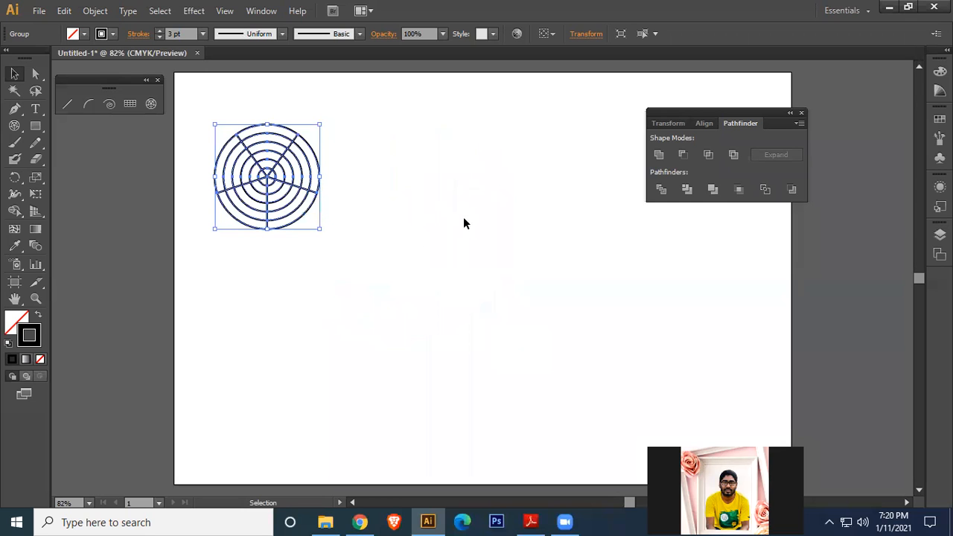
drag(461, 257, 461, 257)
Step: Start a second polar grid about 5.78 × 5.72 in, adding many concentric dividers and reducing them to none while drawing
click(152, 104)
drag(415, 180, 608, 370)
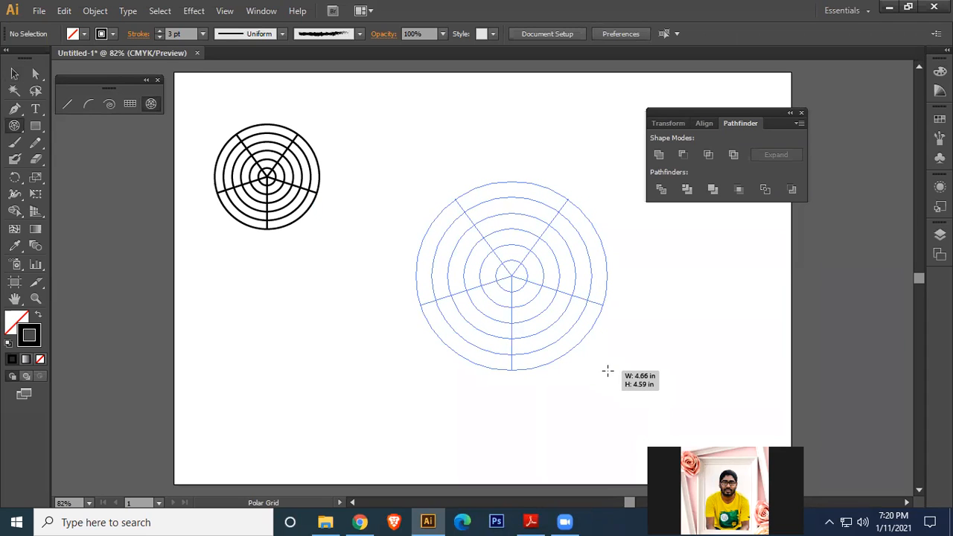
key(Up)
key(Up)
key(Up)
key(Up)
key(Up)
key(Up)
drag(608, 370, 653, 417)
key(Up)
key(Up)
key(Up)
key(Up)
key(Up)
key(Up)
key(Up)
key(Up)
key(Up)
key(Up)
key(Up)
key(Up)
key(Up)
key(Up)
key(Up)
key(Up)
key(Up)
key(Up)
key(Up)
key(Up)
key(Down)
key(Down)
key(Down)
key(Down)
key(Down)
key(Down)
key(Down)
key(Down)
key(Down)
key(Down)
key(Down)
key(Down)
key(Down)
key(Down)
key(Down)
key(Down)
key(Down)
key(Down)
key(Down)
key(Down)
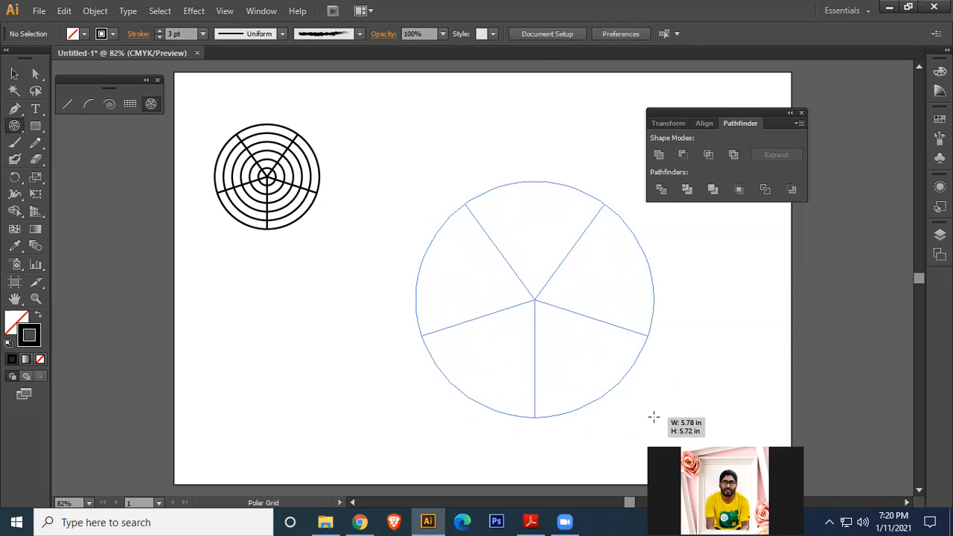
Step: Add extra radial dividers to the polar grid being drawn, reduce them to none and finish it as a plain circle
key(Right)
key(Right)
drag(654, 416, 654, 416)
key(Right)
key(Right)
key(Right)
key(Right)
key(Right)
key(Right)
key(Right)
key(Right)
key(Right)
key(Right)
key(Right)
key(Left)
key(Left)
key(Left)
key(Left)
key(Left)
key(Left)
key(Left)
key(Left)
key(Left)
key(Left)
key(Left)
key(Left)
key(Left)
key(Left)
key(Left)
key(Left)
key(Left)
key(Left)
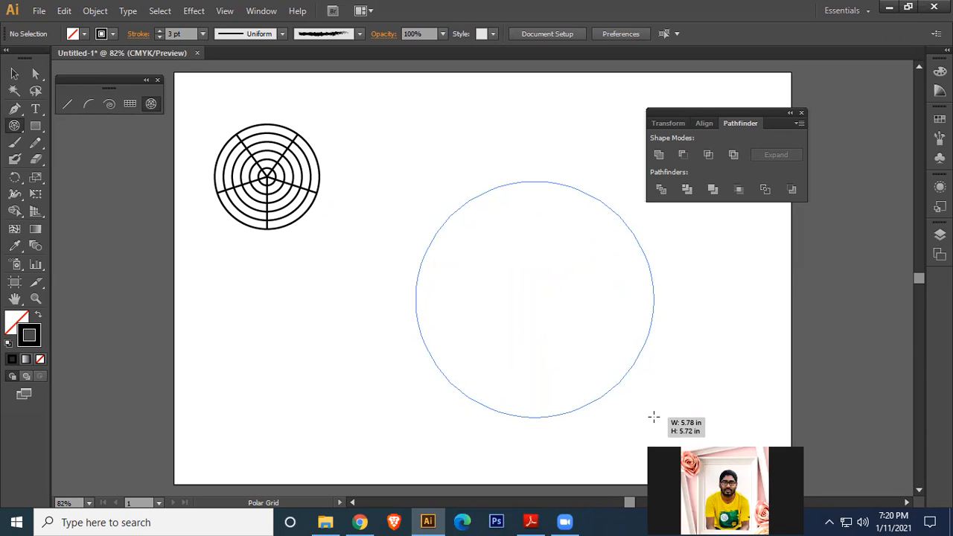
drag(653, 417, 654, 416)
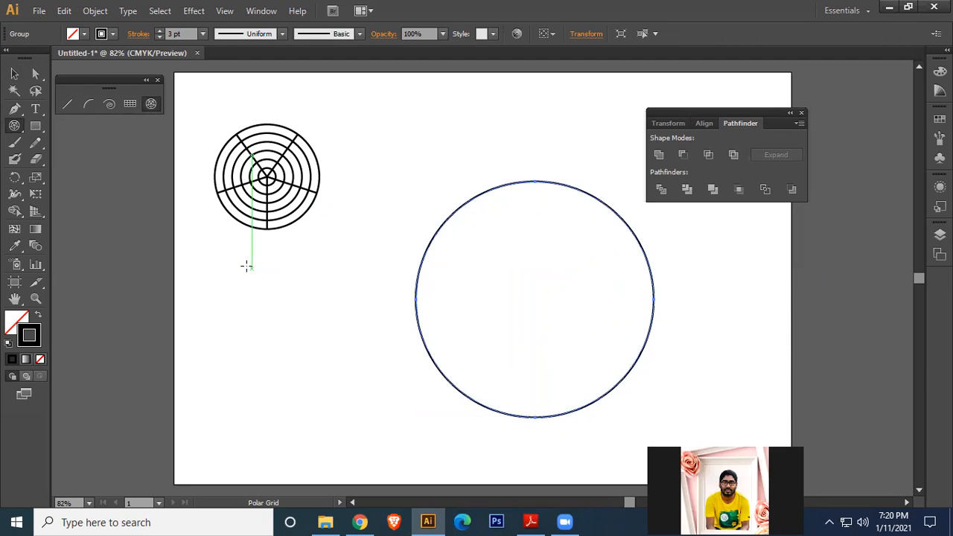
Step: Delete the large plain circle, keeping the small polar grid
click(14, 74)
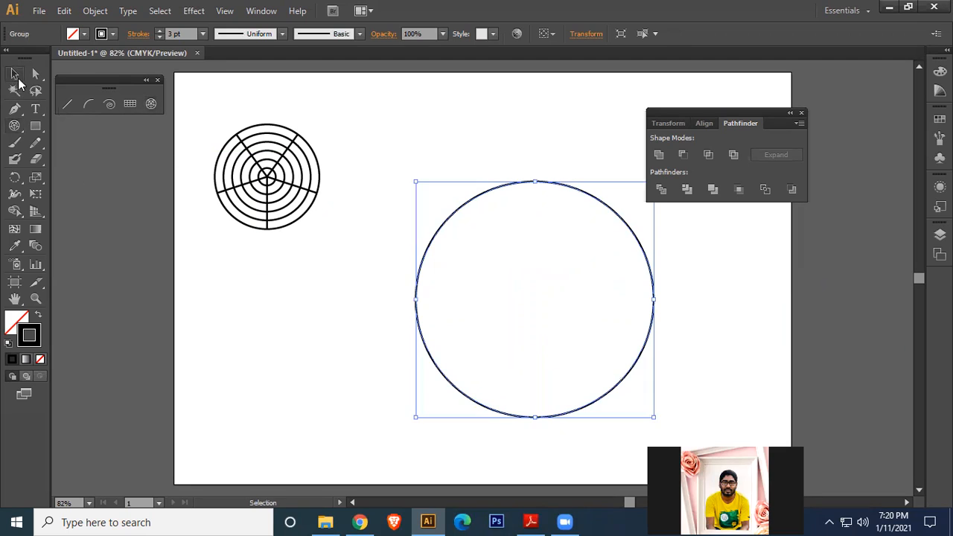
key(Delete)
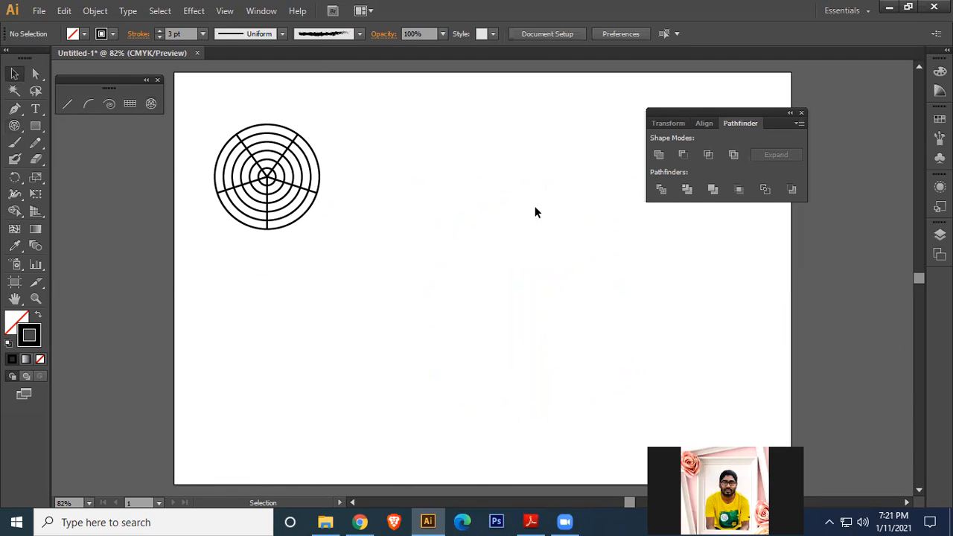
Step: Start a polar grid about 5.35 × 5.42 in on the artboard's lower-right half, adding concentric dividers while drawing
click(151, 103)
drag(421, 203, 642, 426)
key(Up)
key(Up)
key(Up)
key(Up)
key(Up)
key(Up)
key(Up)
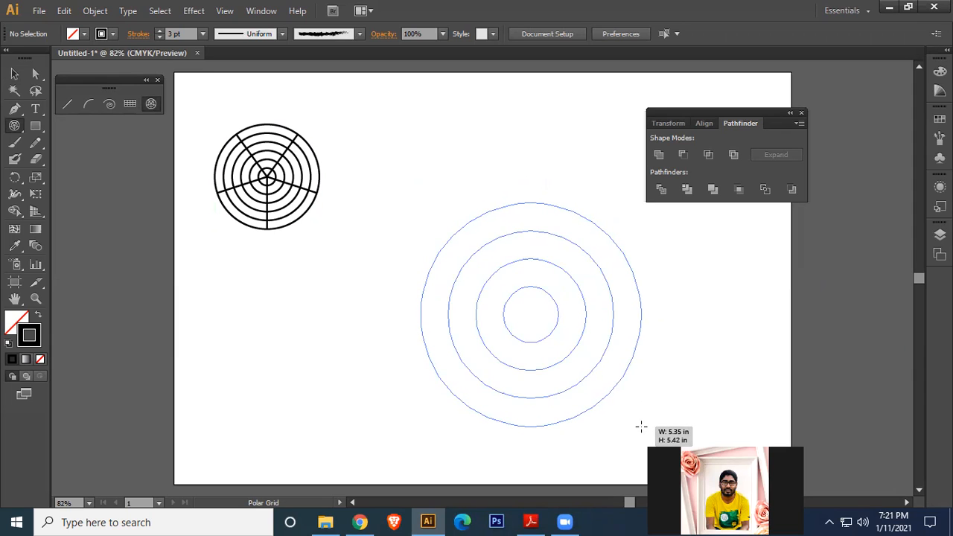
Step: Increase the polar grid being drawn to eight concentric and 17 radial dividers and finish it
key(Right)
key(Right)
key(Right)
key(Right)
key(Right)
key(Right)
key(Right)
key(Right)
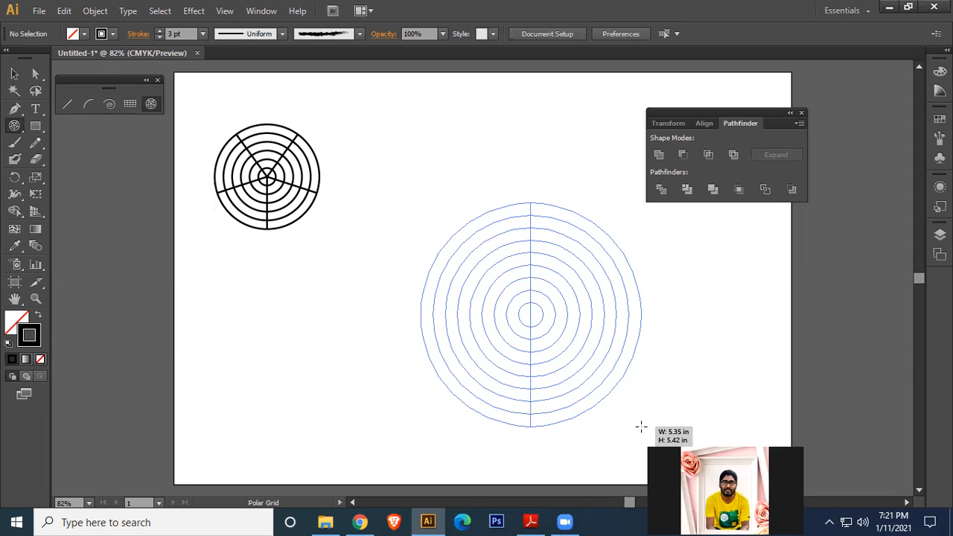
key(Right)
key(Right)
key(Right)
key(Right)
key(Right)
key(Right)
key(Right)
key(Right)
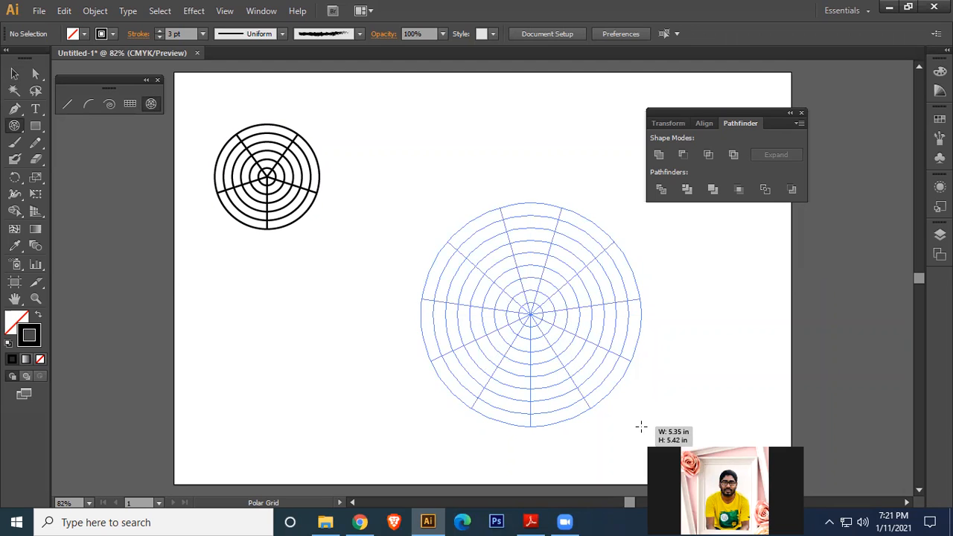
drag(642, 426, 641, 426)
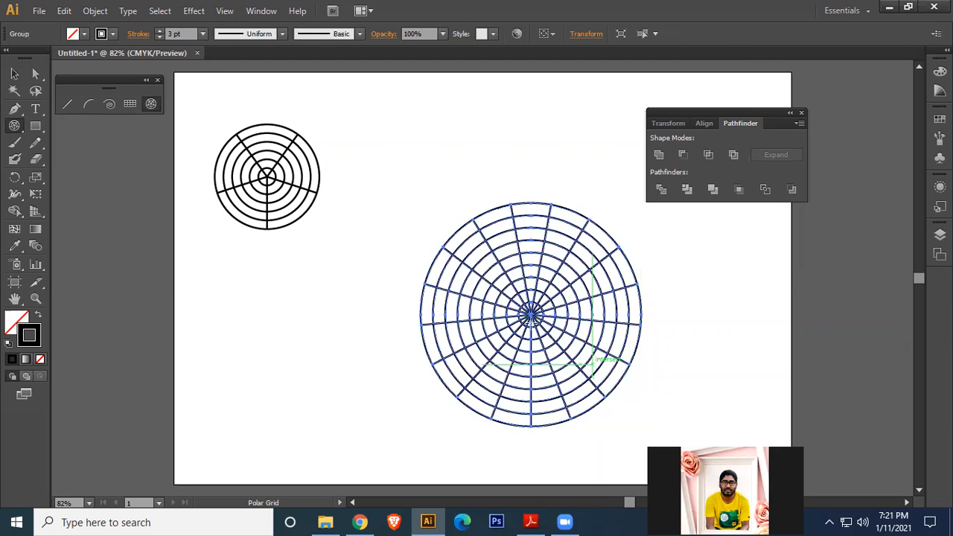
Step: Split the large polar grid into separate cells with Pathfinder Divide and move it beside the small grid
click(662, 190)
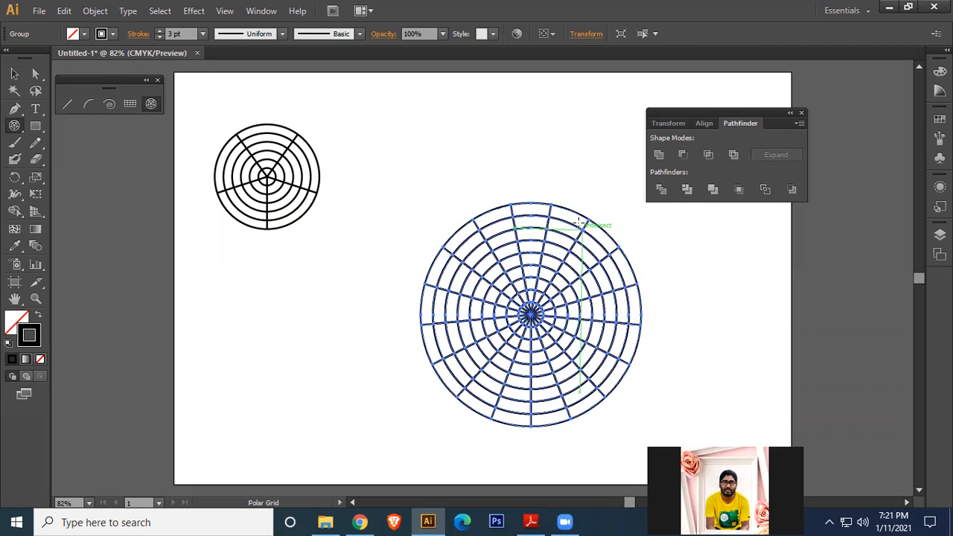
click(14, 74)
drag(563, 213, 468, 121)
click(652, 338)
Step: Ungroup the divided polar grid and deselect it
click(535, 262)
right_click(514, 219)
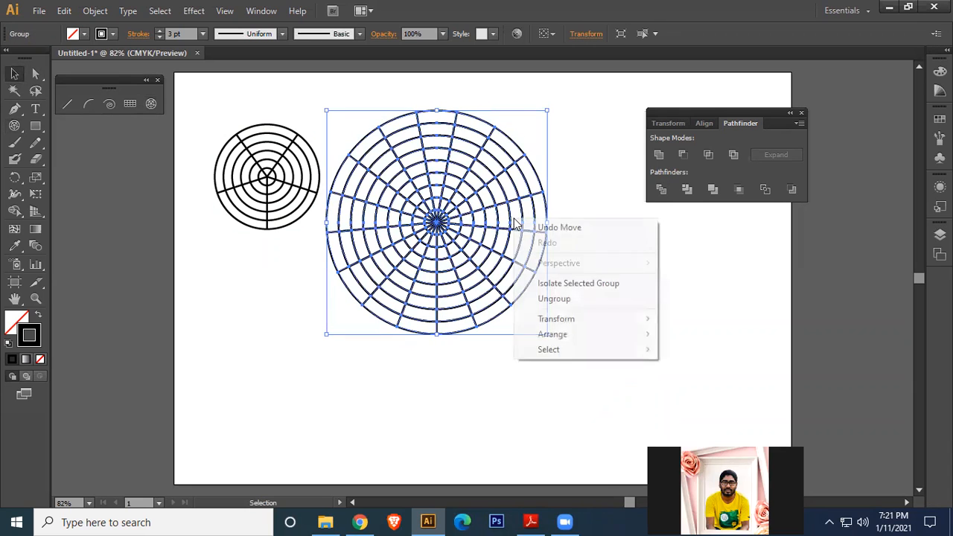
click(559, 298)
click(680, 292)
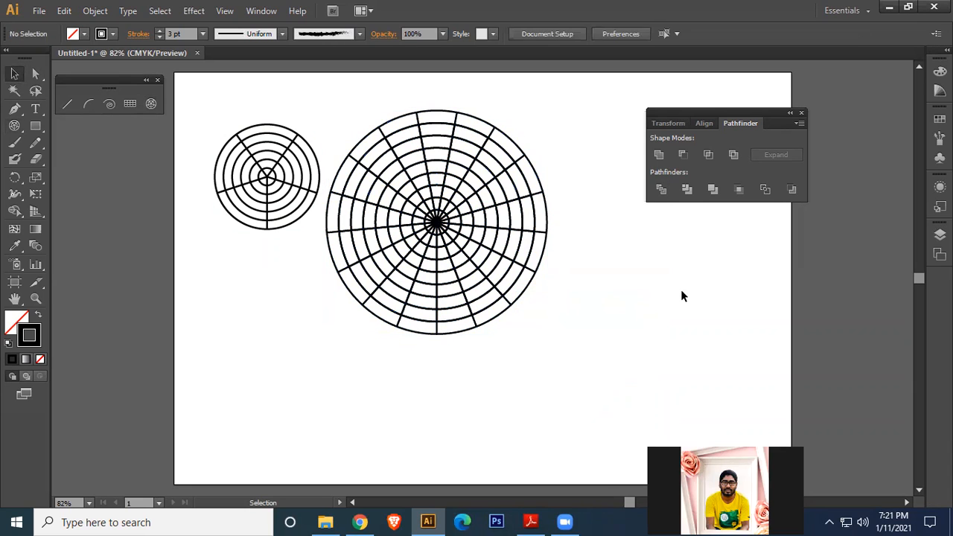
Step: Move the outer ring off the large polar grid to the artboard's lower-right area
drag(541, 260, 772, 383)
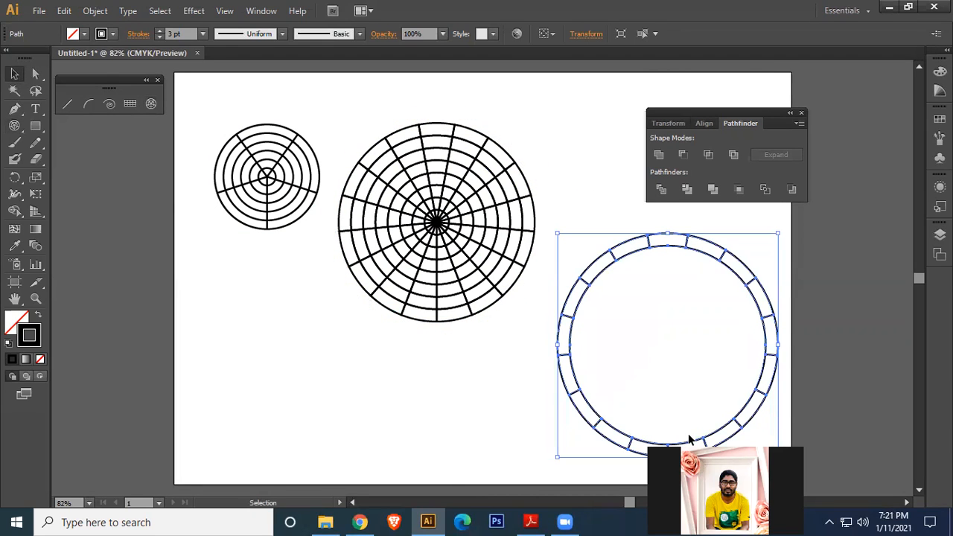
right_click(594, 275)
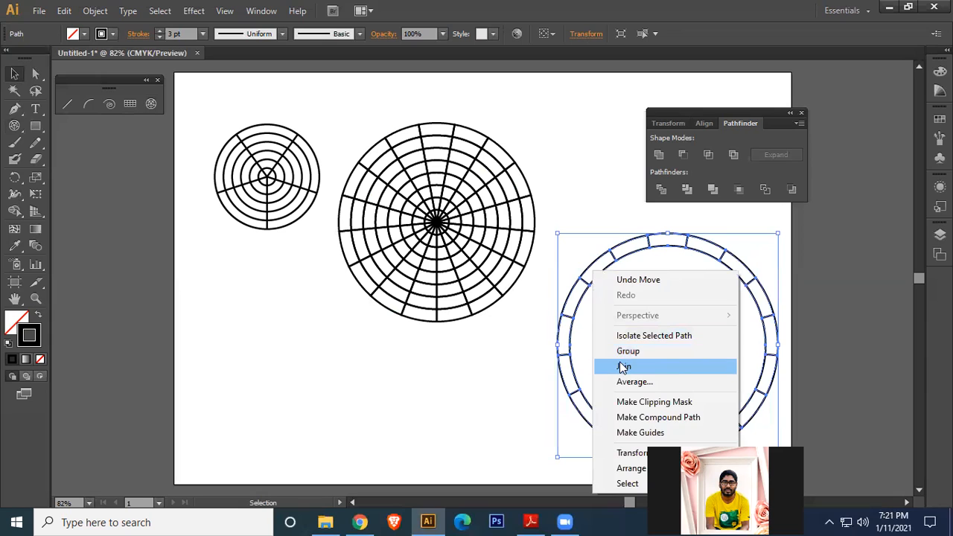
click(572, 298)
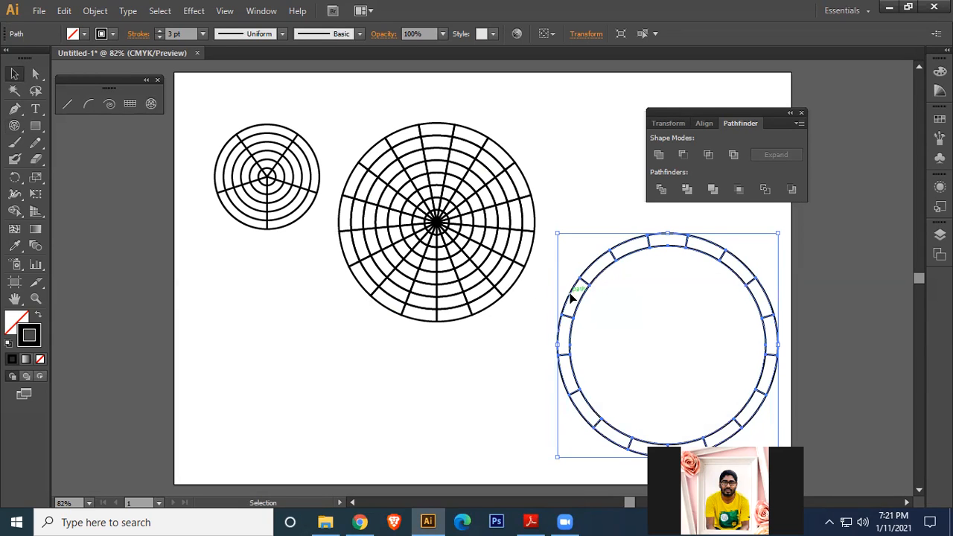
click(94, 12)
click(524, 364)
drag(576, 257, 634, 361)
key(ctrl)
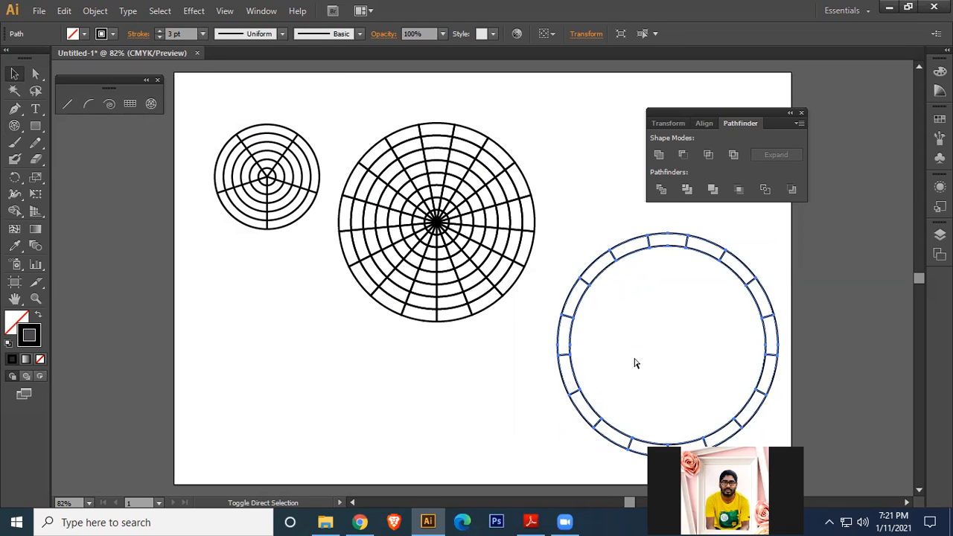
click(522, 359)
drag(577, 311, 612, 381)
drag(623, 341, 581, 258)
right_click(583, 267)
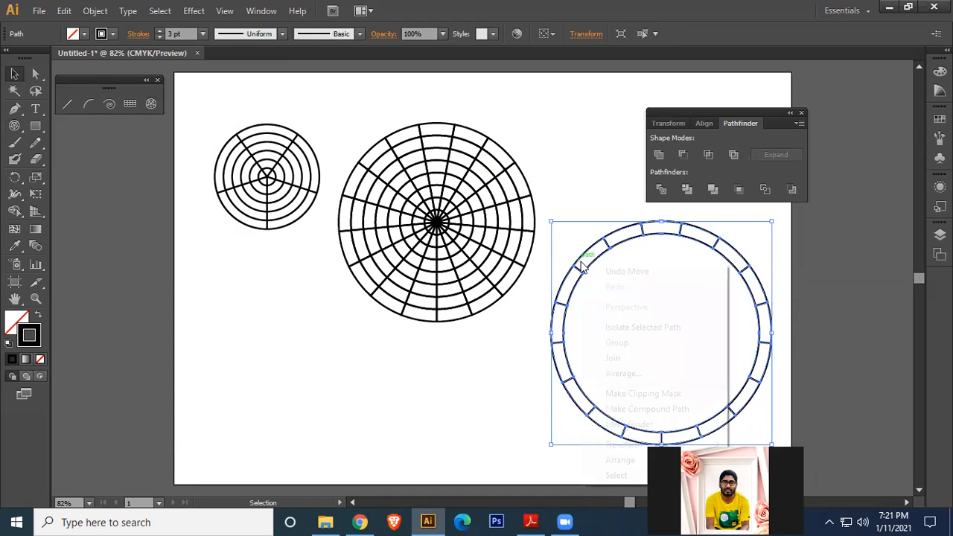
click(500, 355)
Step: Pull three individual cells out of the large grid's right edge and delete the detached outer ring
drag(519, 220, 577, 184)
click(555, 227)
mouse_move(525, 226)
mouse_down()
mouse_move(574, 221)
mouse_move(539, 216)
mouse_up()
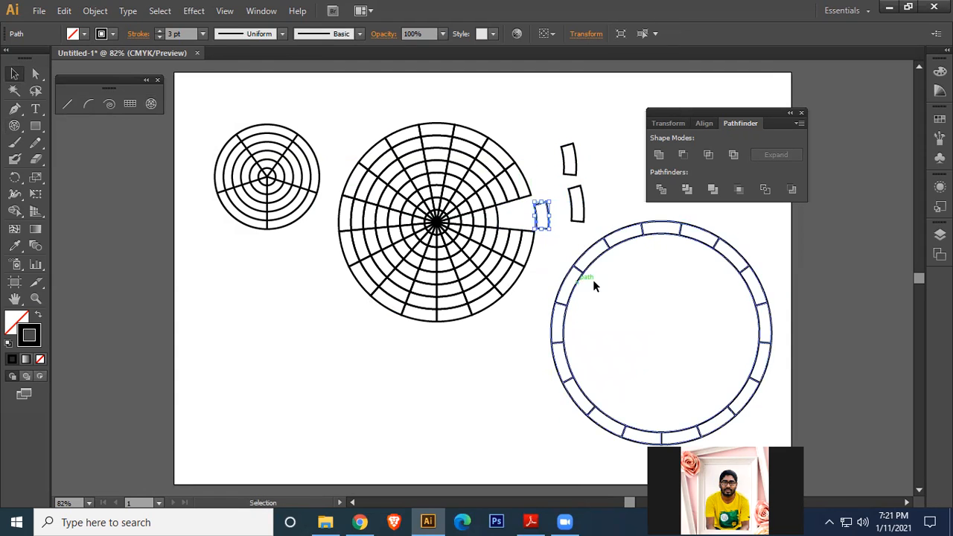
click(634, 290)
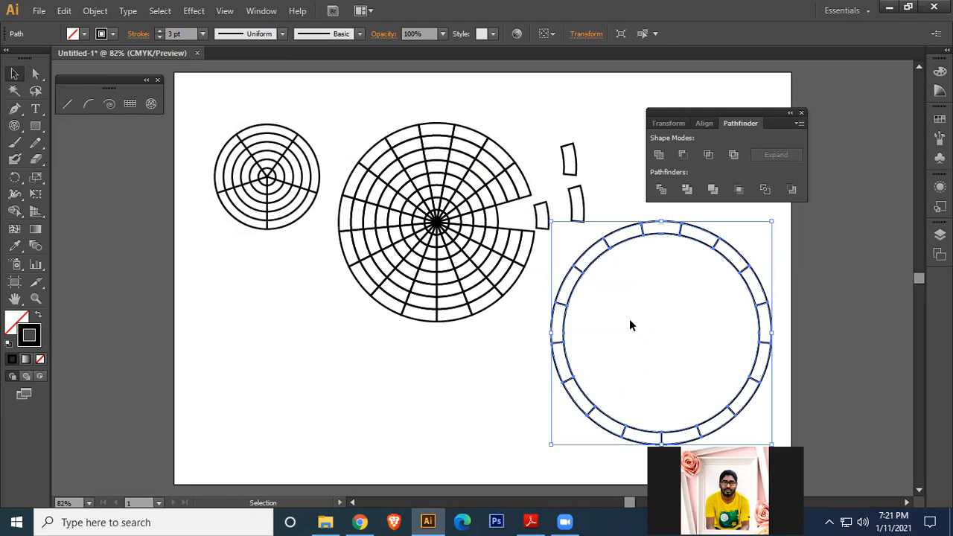
key(Delete)
Step: Pull more individual cells outward from the large grid's lower edge, working from its right side around to its left
drag(532, 249, 585, 316)
drag(520, 286, 533, 361)
drag(491, 302, 554, 265)
drag(460, 323, 474, 386)
drag(417, 321, 405, 384)
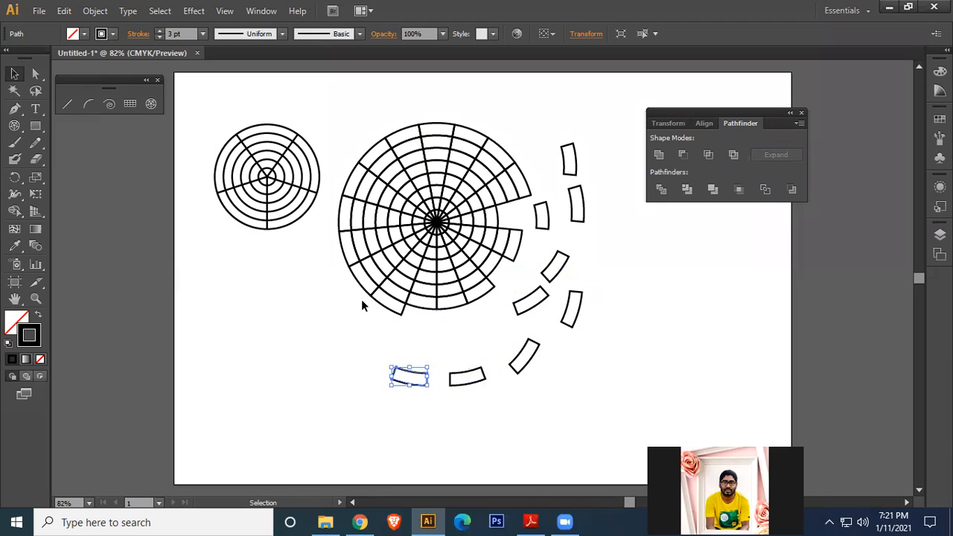
drag(390, 308, 364, 344)
drag(364, 286, 328, 311)
Step: Fill most of the remaining cells of the large polar grid with CMYK Blue and deselect them
drag(326, 111, 514, 282)
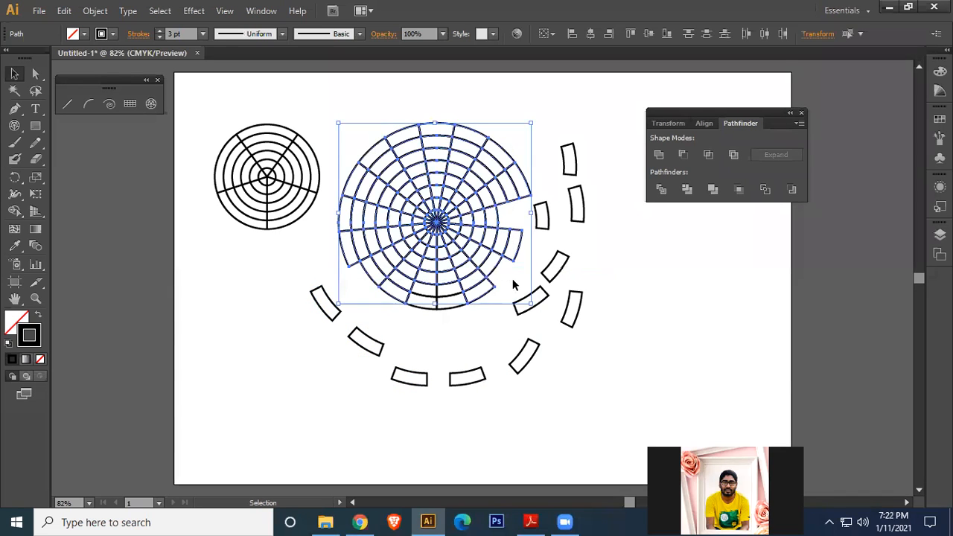
click(84, 33)
click(87, 59)
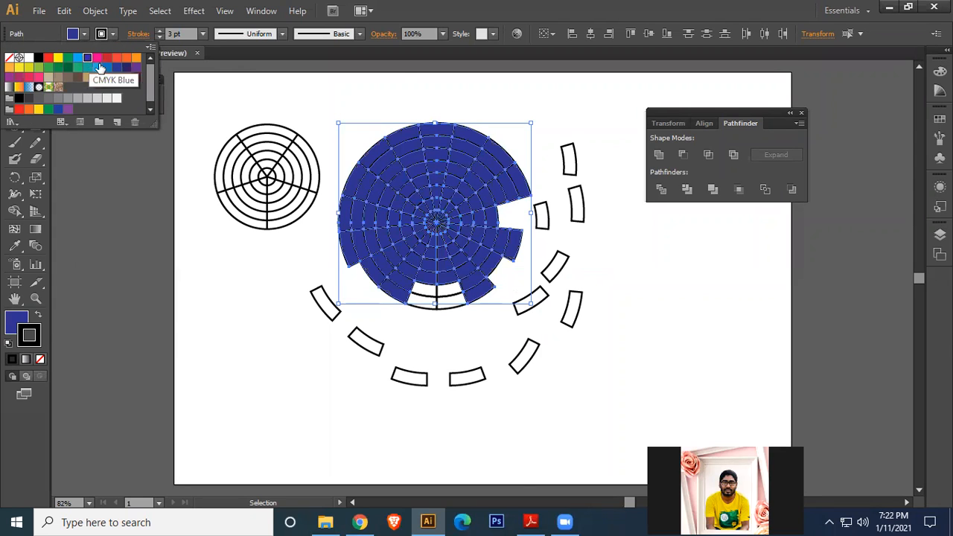
click(571, 92)
click(571, 92)
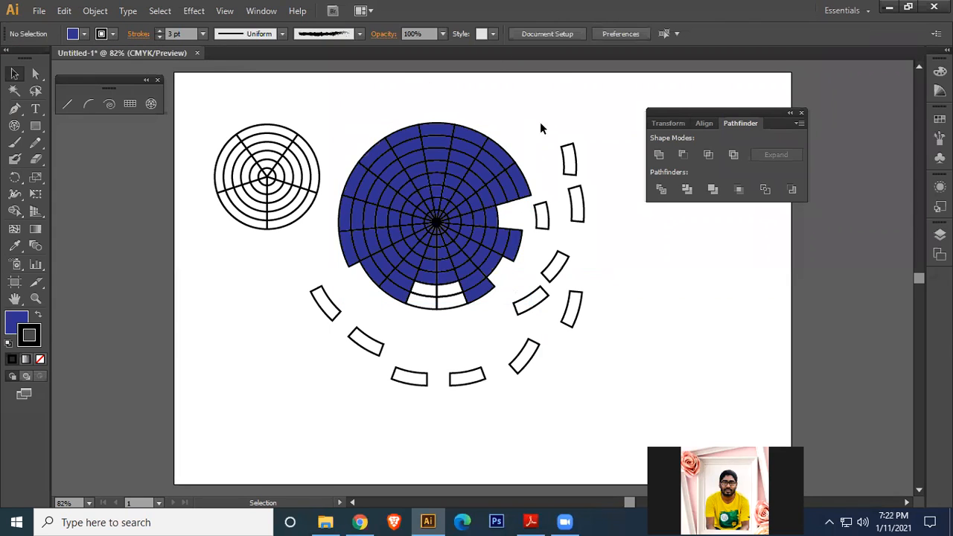
Step: Pull several blue cells outward from the grid's upper and upper-right edge
drag(501, 154, 571, 146)
drag(472, 136, 508, 101)
drag(440, 130, 450, 110)
drag(517, 182, 499, 150)
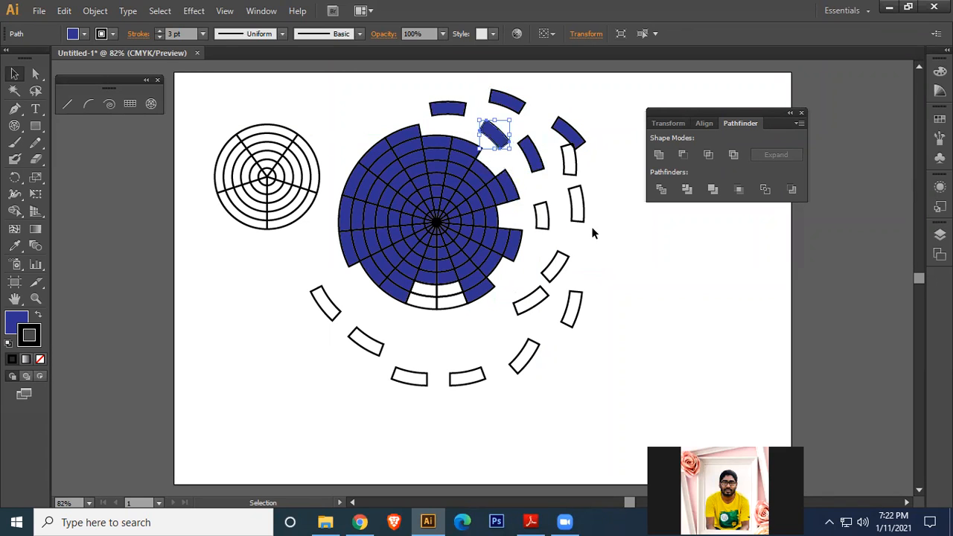
Step: Delete all artwork from the artboard and close the floating line tools and Pathfinder panels
click(660, 365)
drag(193, 84, 605, 418)
key(Delete)
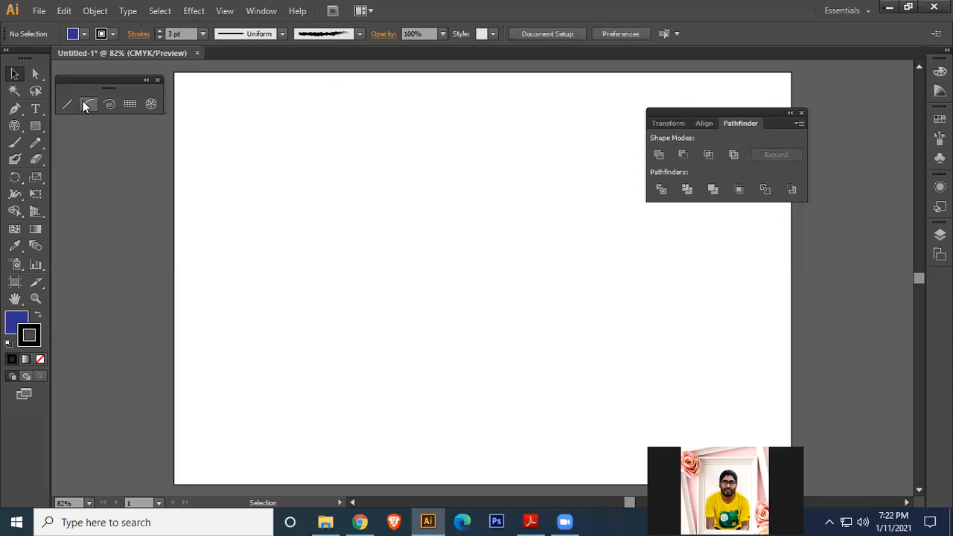
click(157, 80)
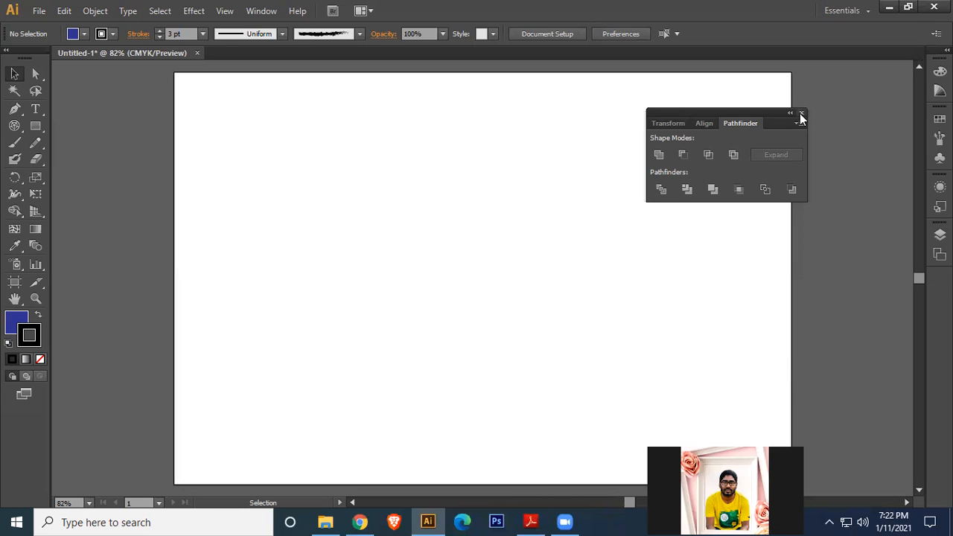
click(801, 115)
Step: Switch to Adobe Reader to check the Class-02 tool list in Illustrator Module.pdf, and return to Illustrator
click(531, 522)
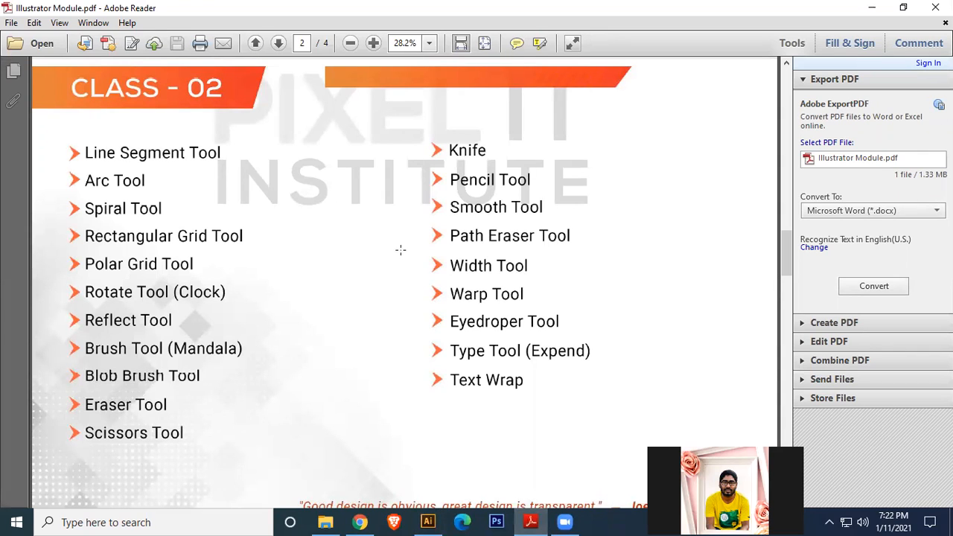
click(872, 7)
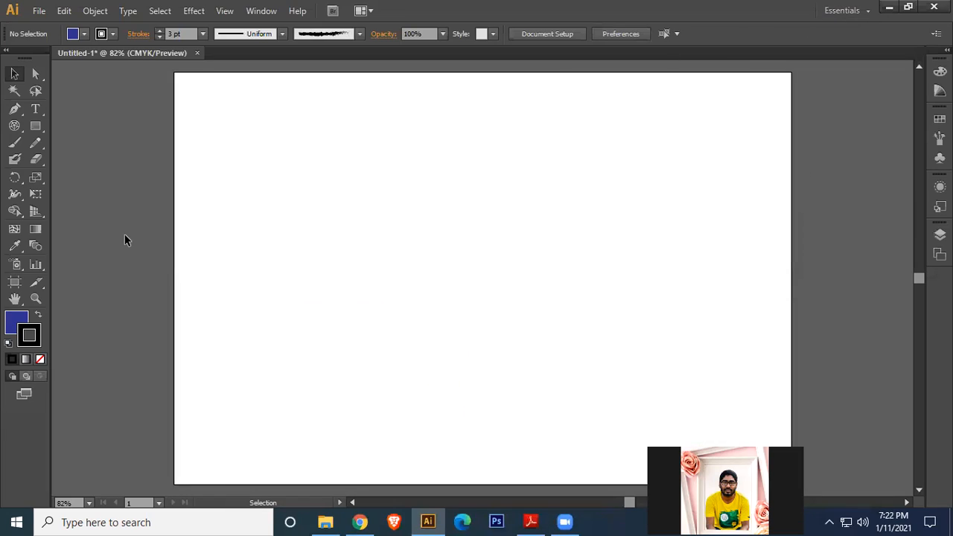
Step: Detach the Rotate and Reflect tools as a floating panel and place it beside the artboard's upper-left corner
click(15, 179)
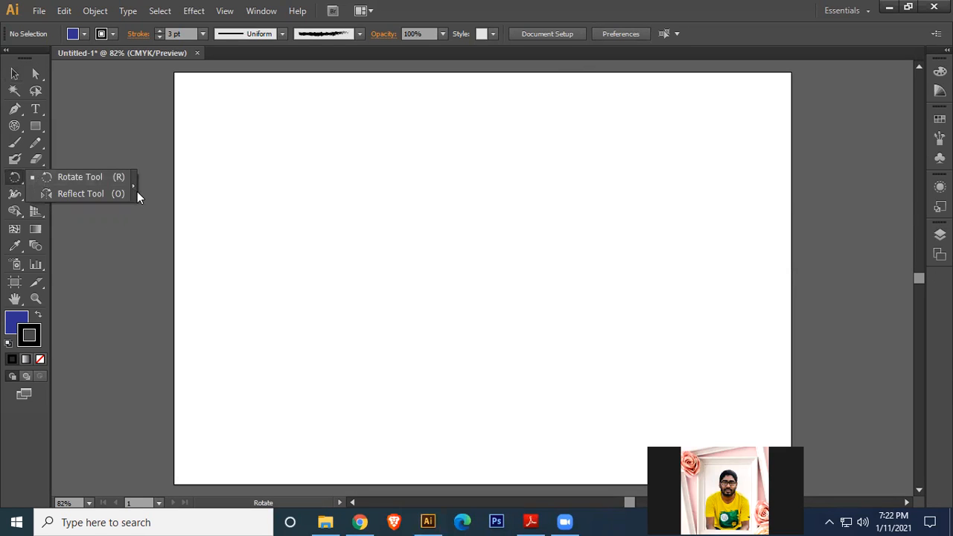
click(133, 192)
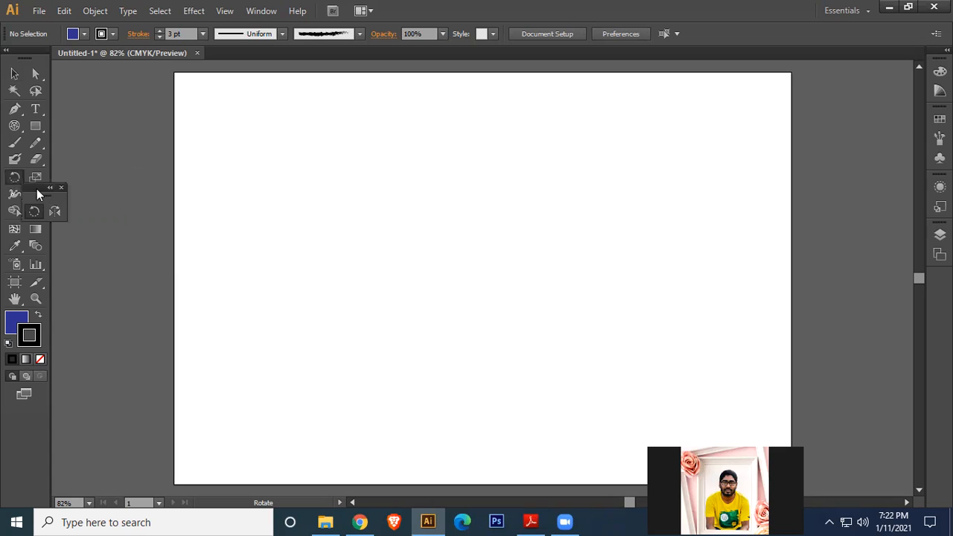
drag(37, 190, 104, 119)
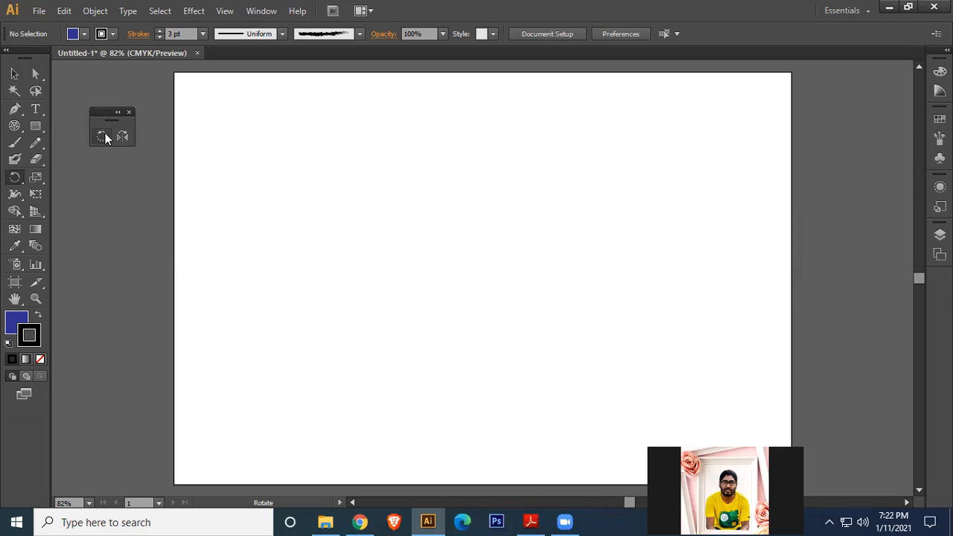
Step: Draw a small five-pointed star in the artboard's upper middle with no stroke and a red fill
drag(36, 127, 95, 191)
drag(464, 208, 478, 227)
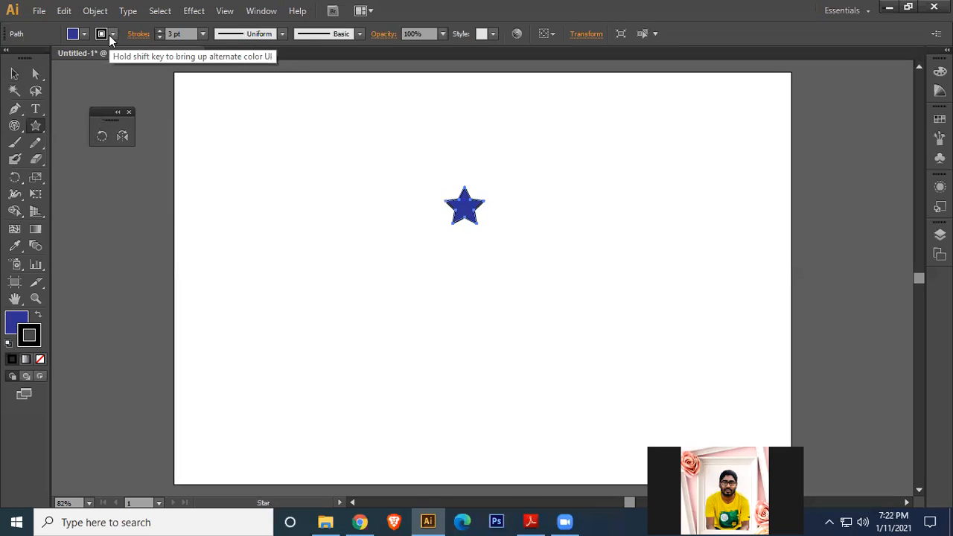
click(111, 34)
click(9, 57)
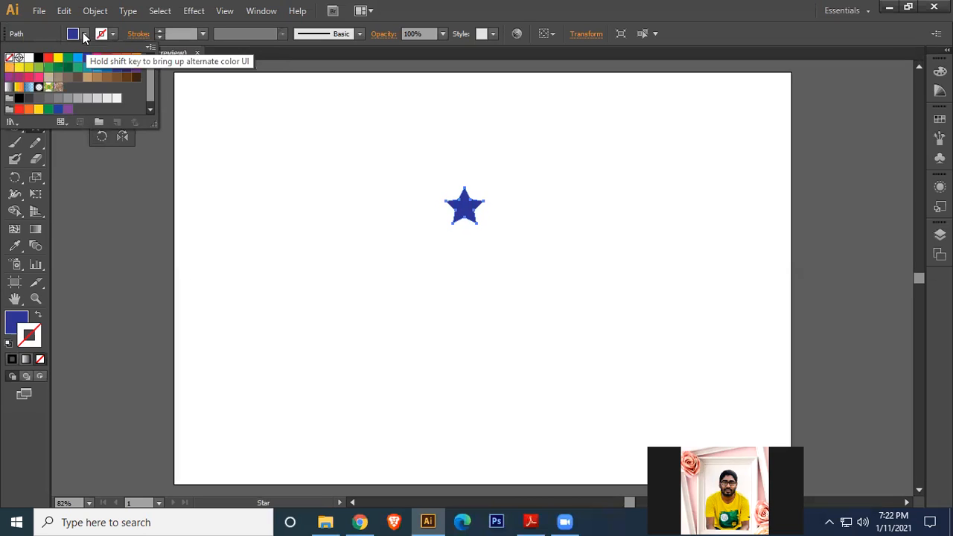
click(84, 35)
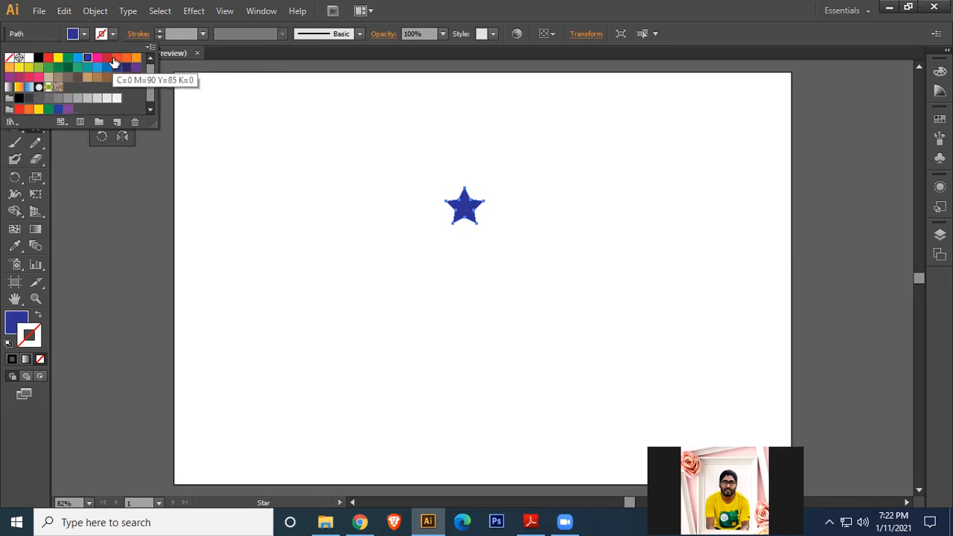
click(105, 59)
click(15, 74)
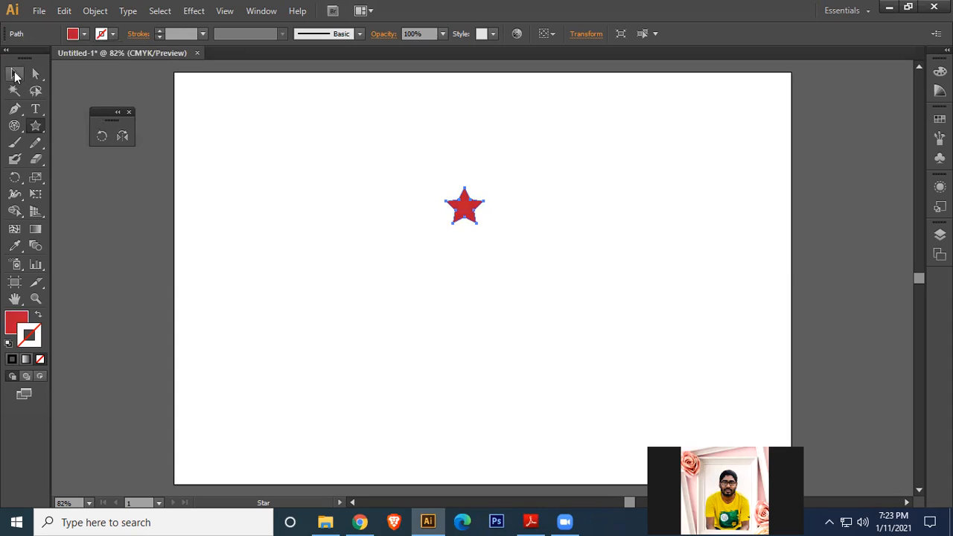
Step: Create a copy of the star rotated 30° about a point just below it
click(102, 136)
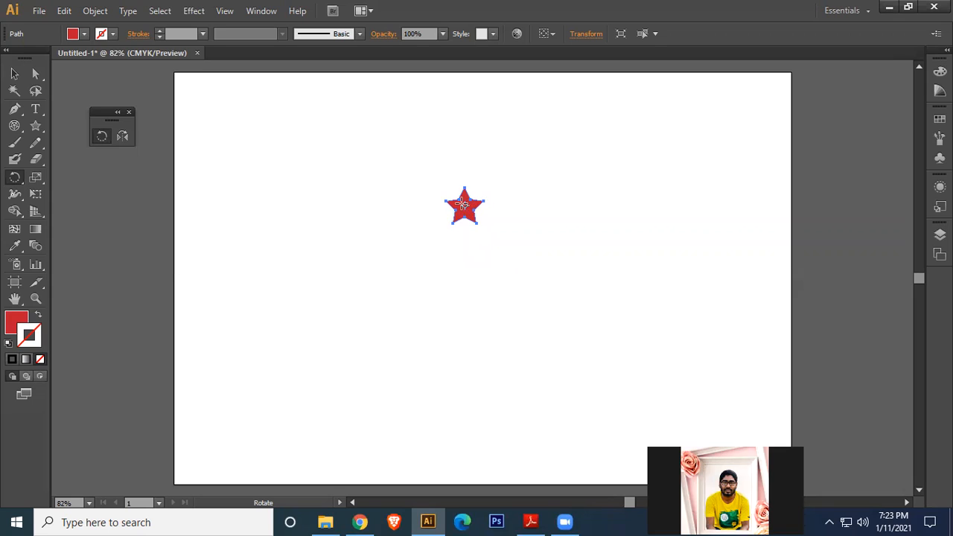
alt+click(467, 254)
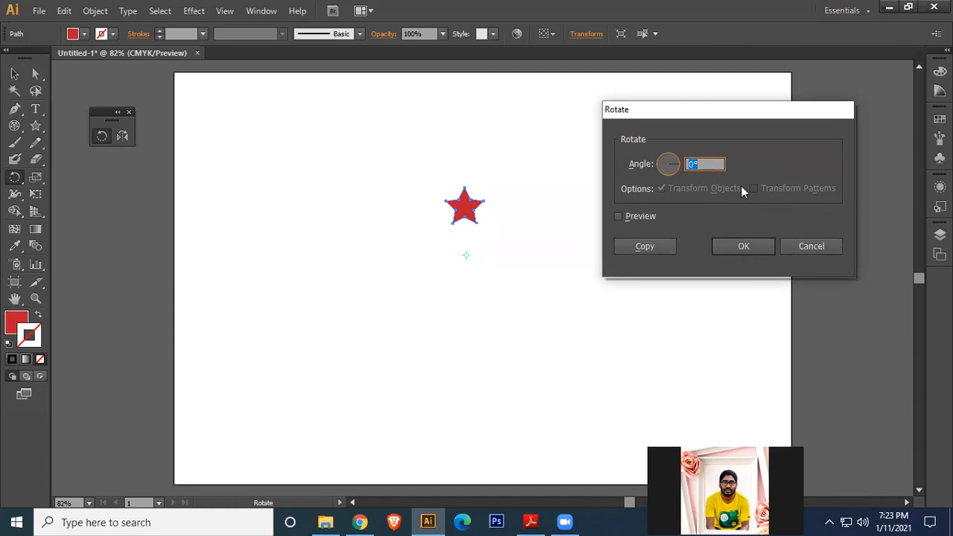
text(3)
click(645, 247)
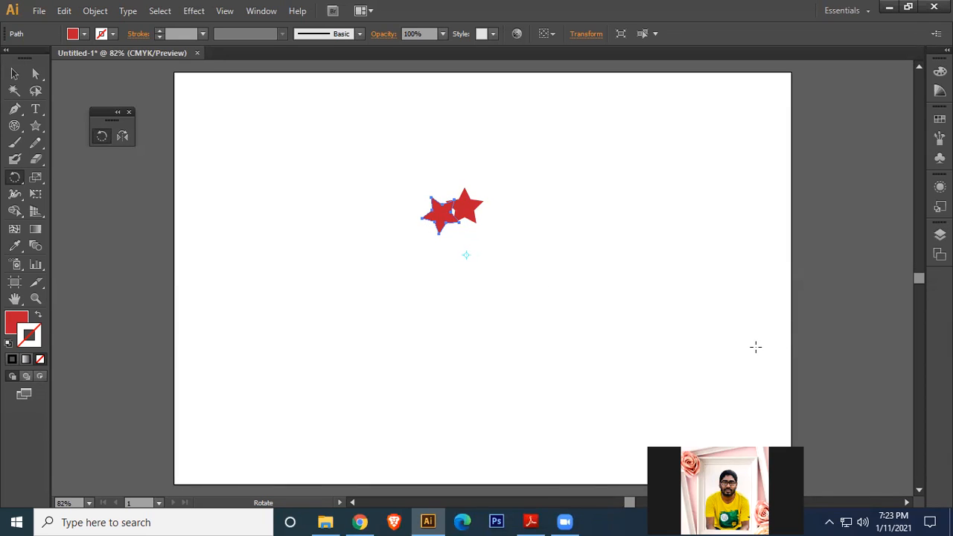
Step: Repeat the rotated copy ten times to complete a full ring of twelve red stars
key(ctrl+d)
key(ctrl+d)
key(ctrl+d)
key(ctrl+d)
key(ctrl+d)
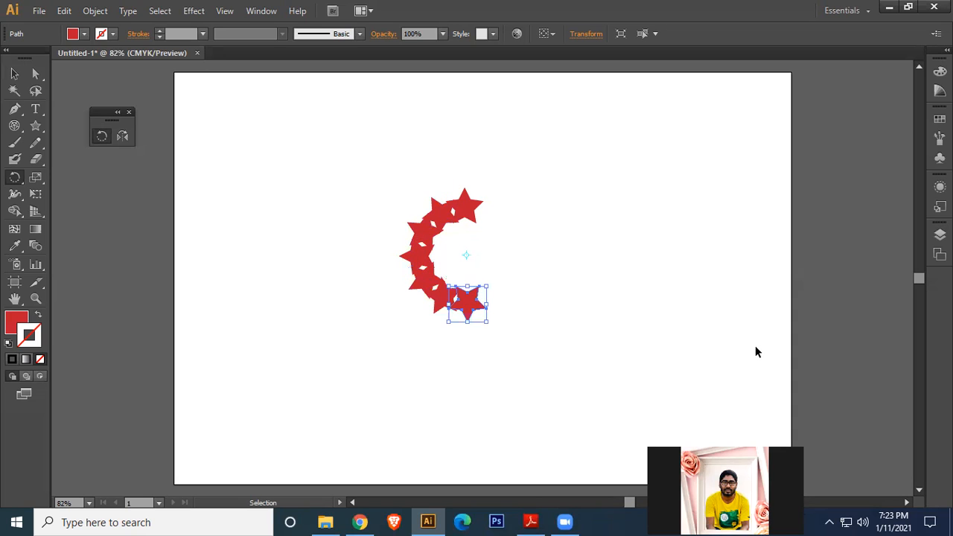
key(ctrl+d)
key(ctrl+d)
key(ctrl+d)
key(ctrl+d)
key(ctrl+d)
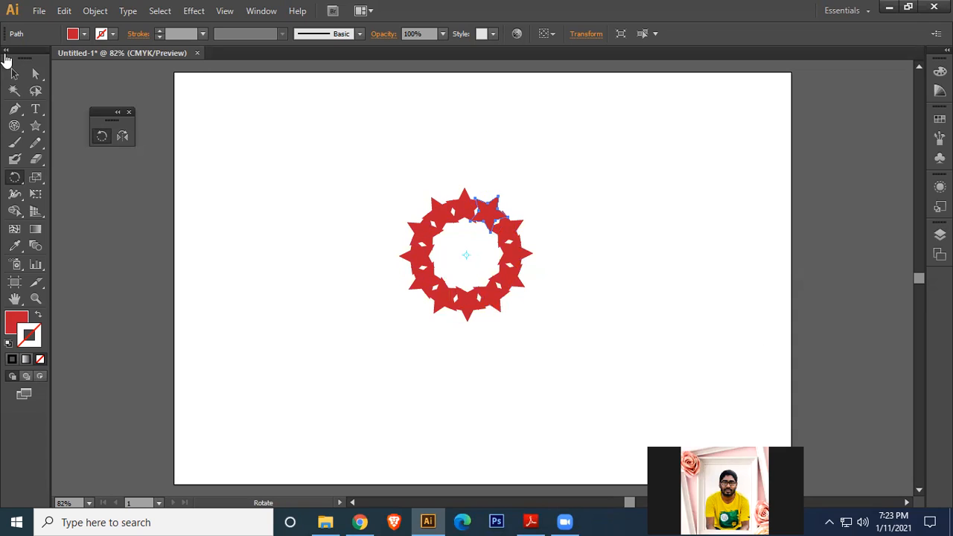
Step: Delete the complete ring of red stars from the artboard
click(14, 74)
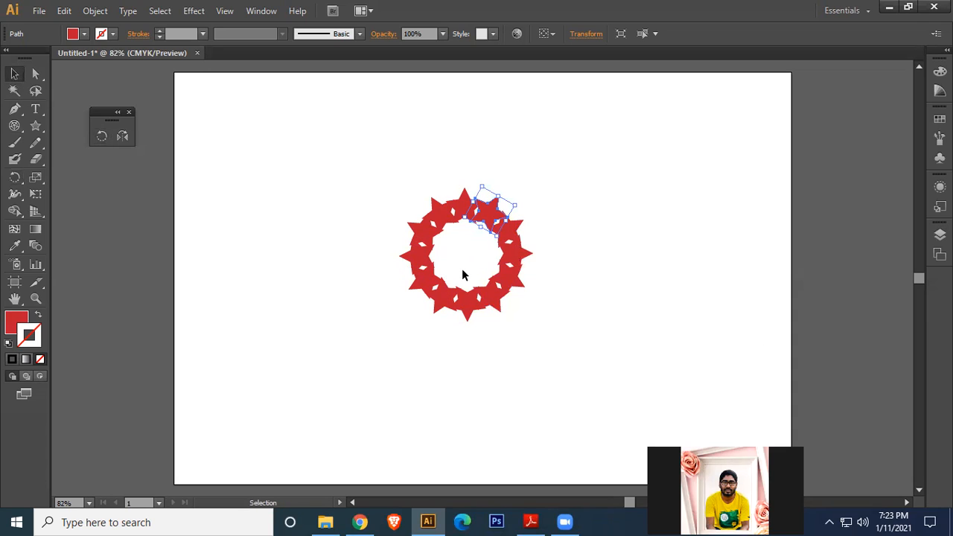
click(689, 209)
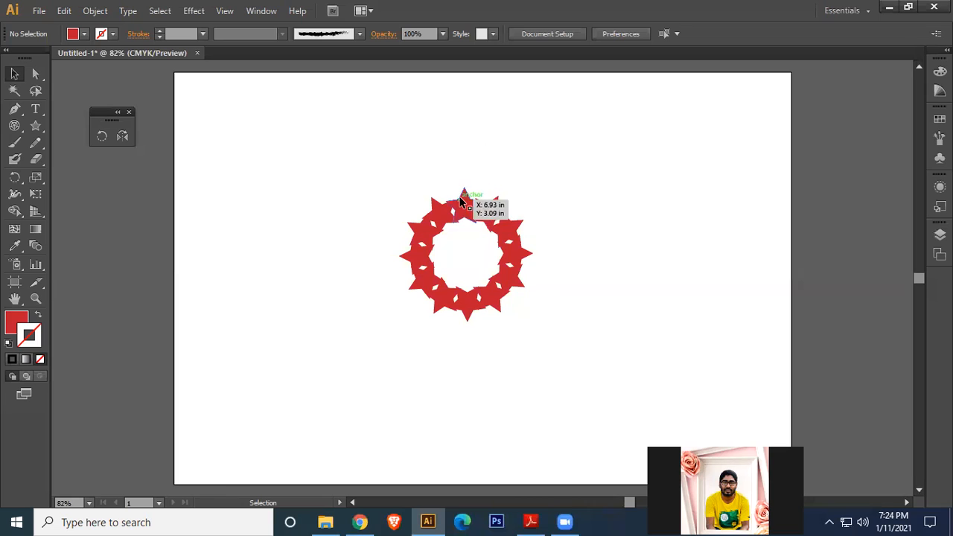
drag(320, 150, 603, 341)
key(Delete)
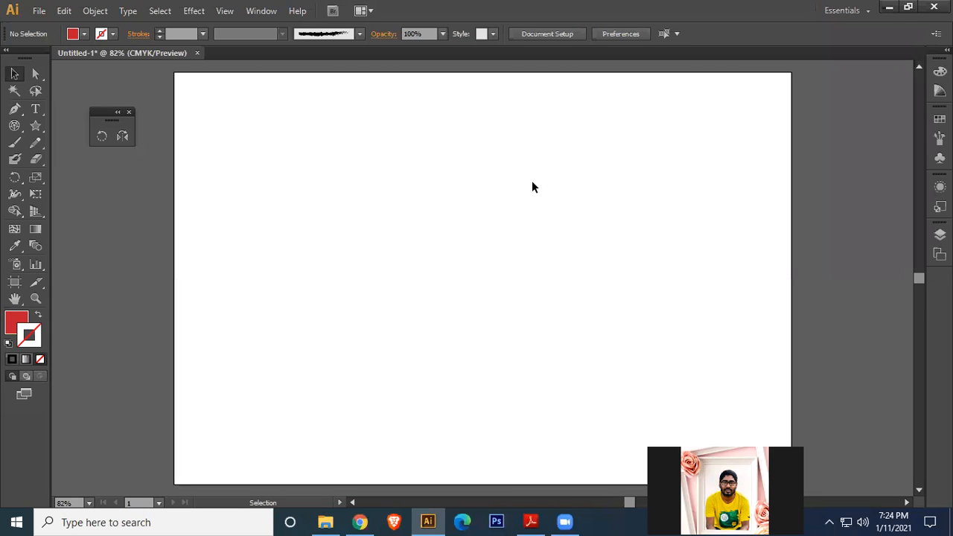
Step: Create a new CMYK document with a width of 10 in and a height of 10 in
click(38, 11)
click(64, 26)
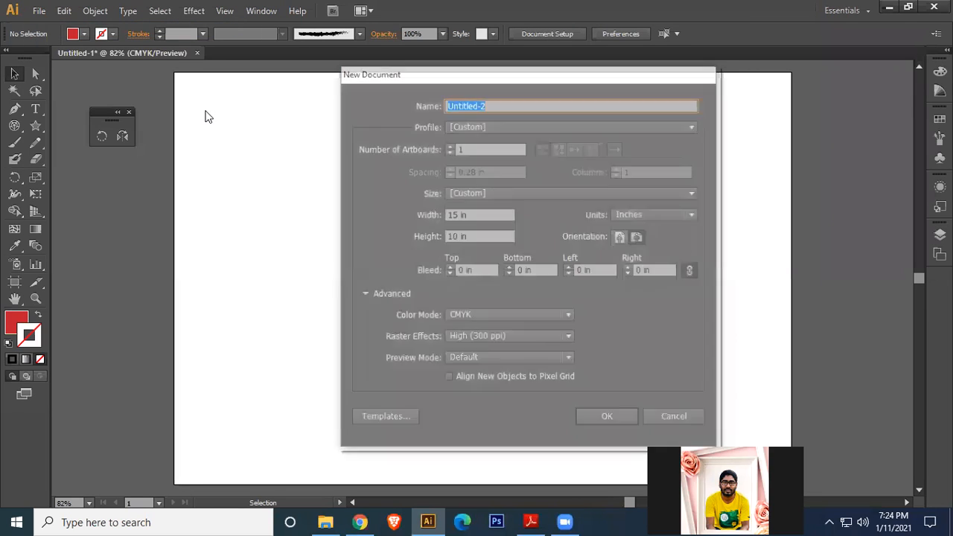
drag(478, 216, 407, 216)
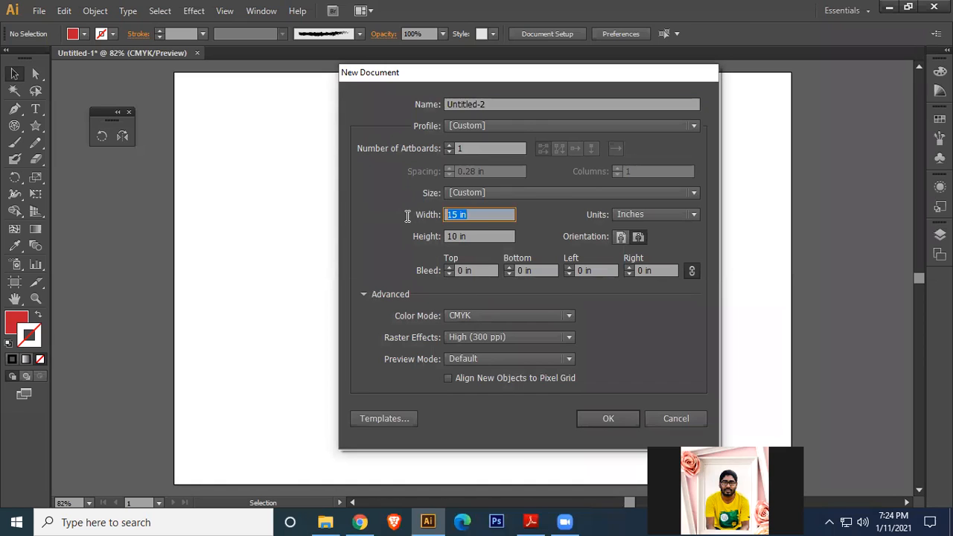
text(10)
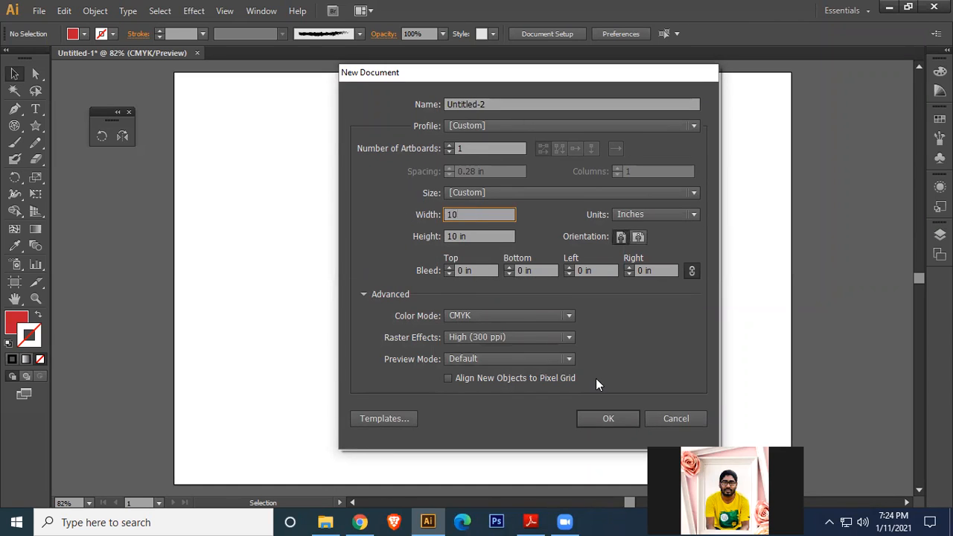
click(610, 423)
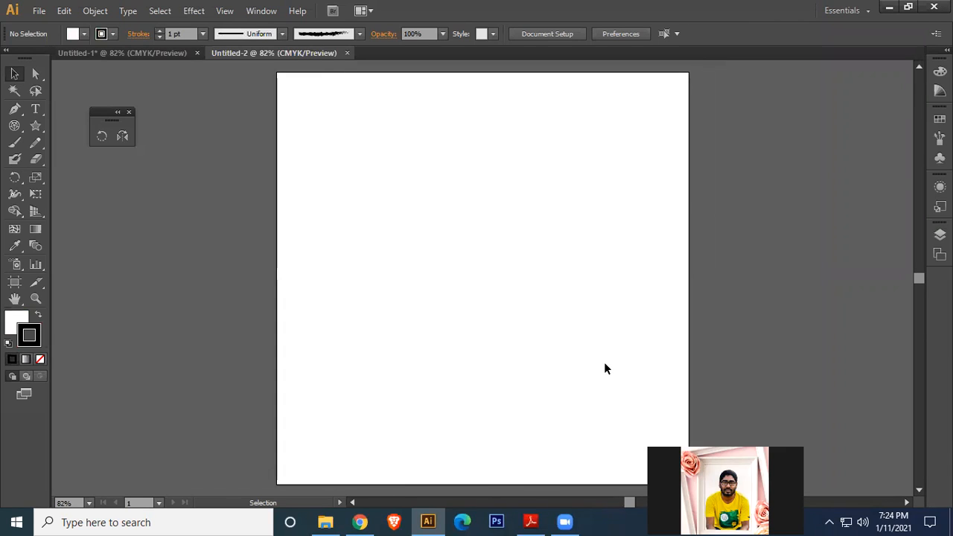
Step: Draw a vertical and a horizontal line segment across the full artboard, crossing near its middle
click(15, 128)
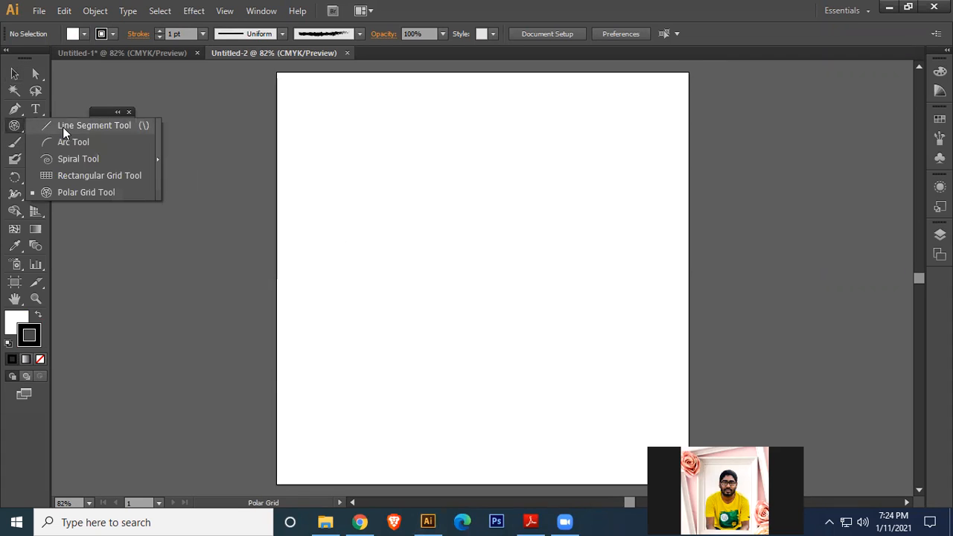
click(62, 127)
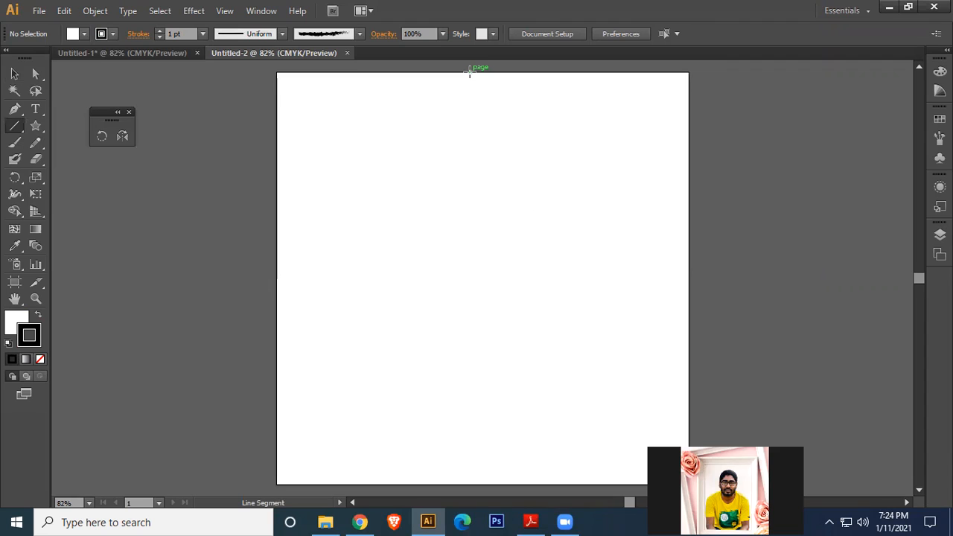
drag(470, 111, 472, 484)
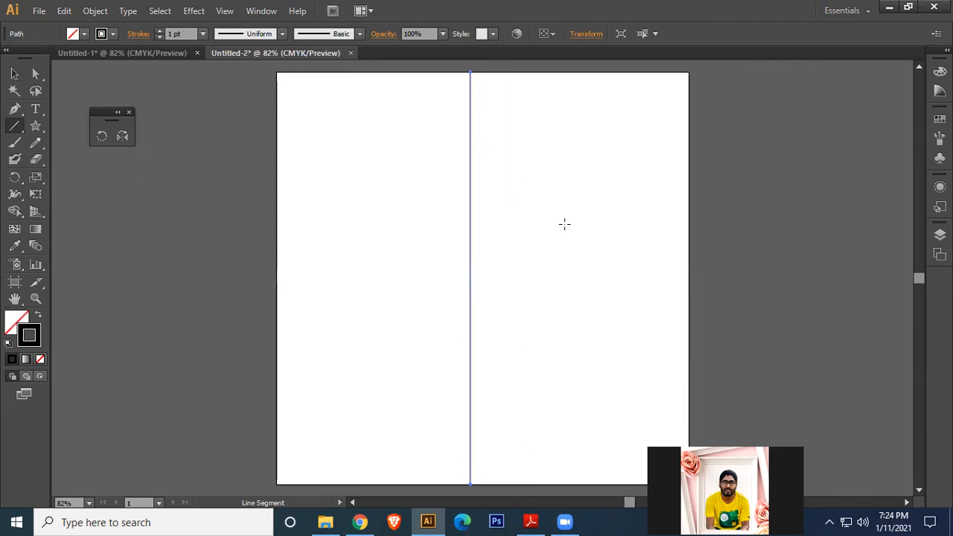
drag(277, 268, 688, 270)
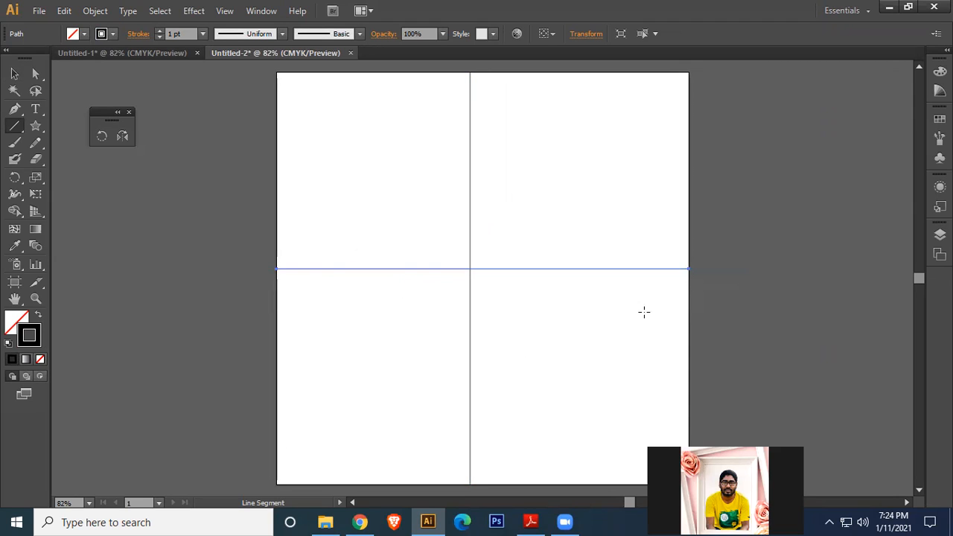
Step: Select both lines and centre them on each other horizontally and vertically, aligned to the selection
click(15, 74)
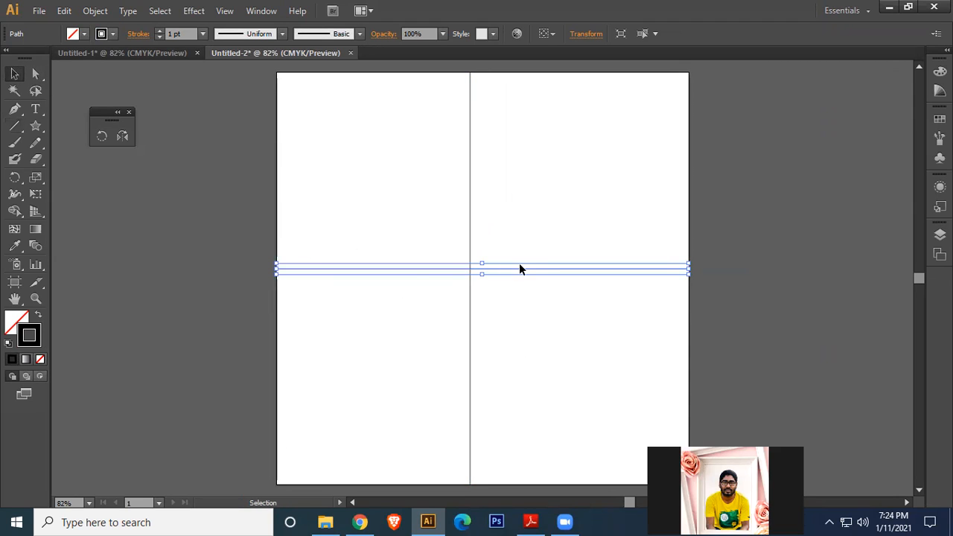
drag(395, 214, 618, 415)
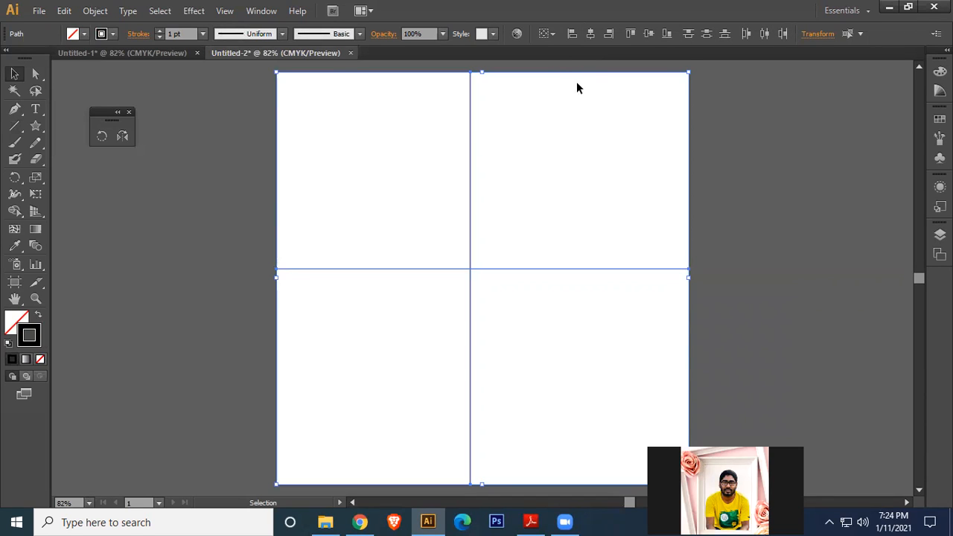
click(553, 34)
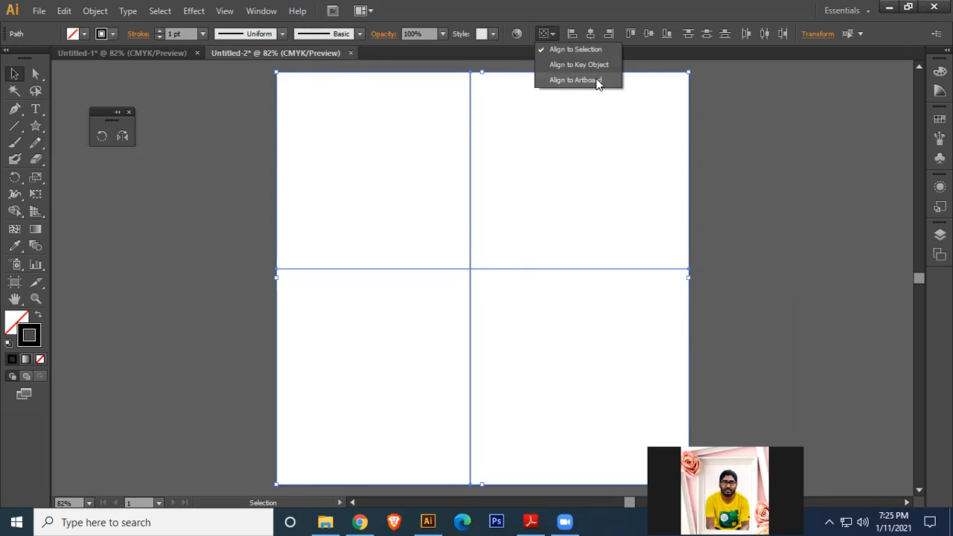
click(568, 50)
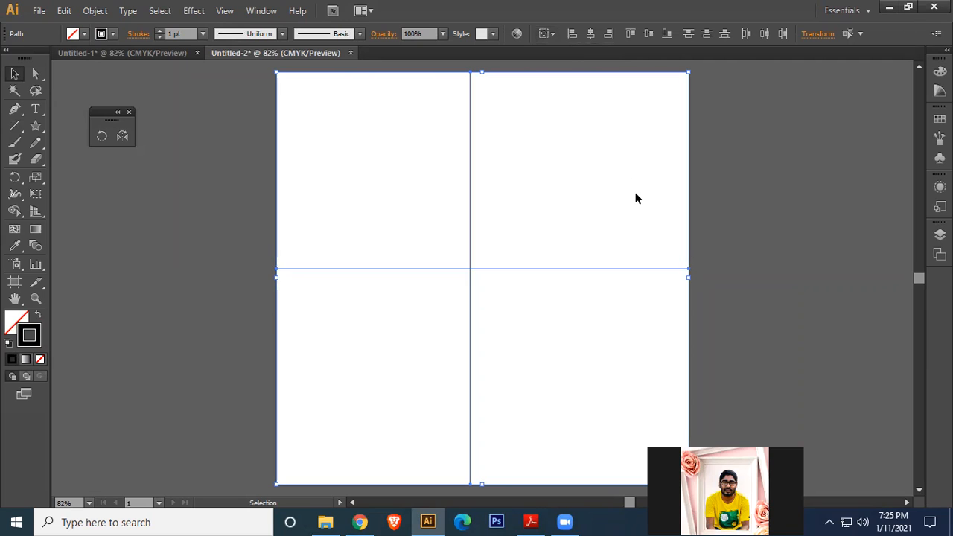
click(590, 35)
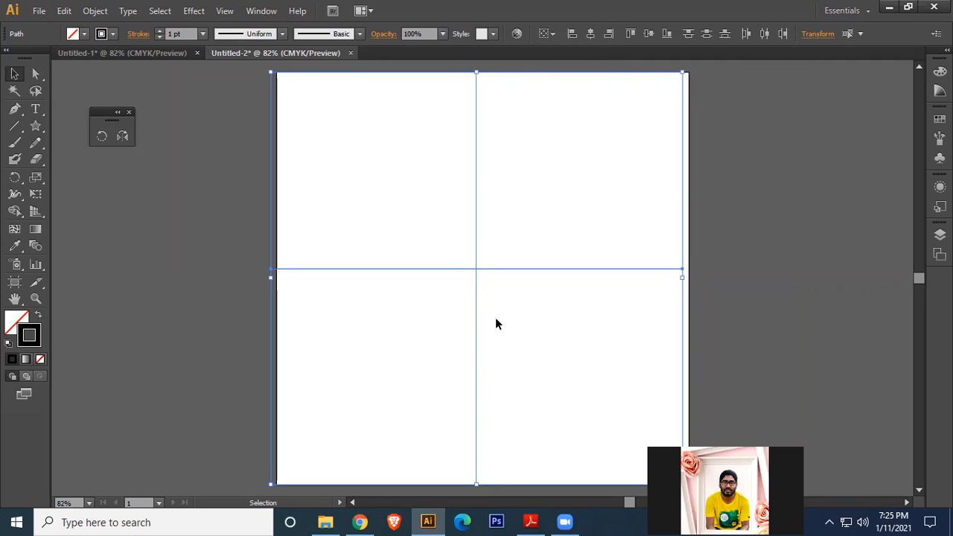
click(557, 34)
click(557, 47)
click(648, 34)
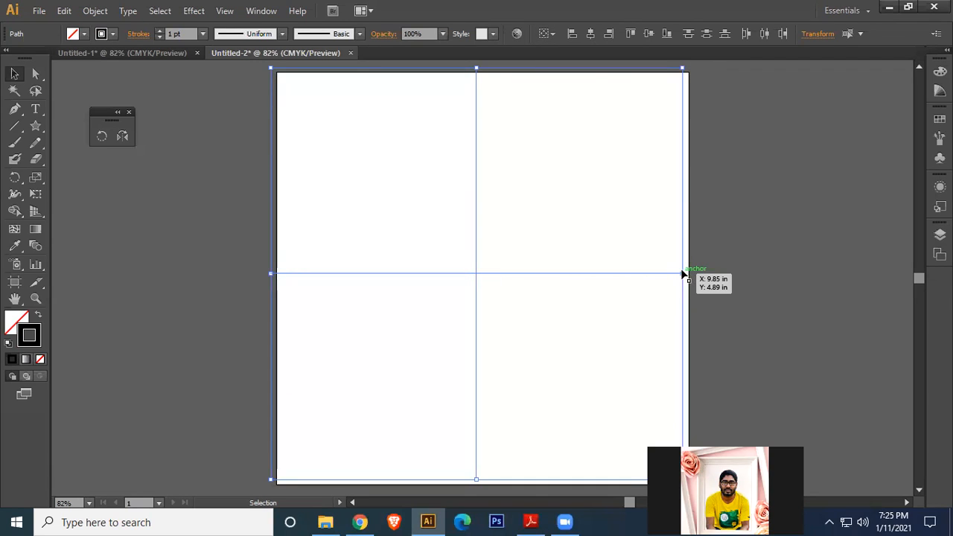
Step: Centre the two crossing lines horizontally and vertically relative to the artboard
click(552, 36)
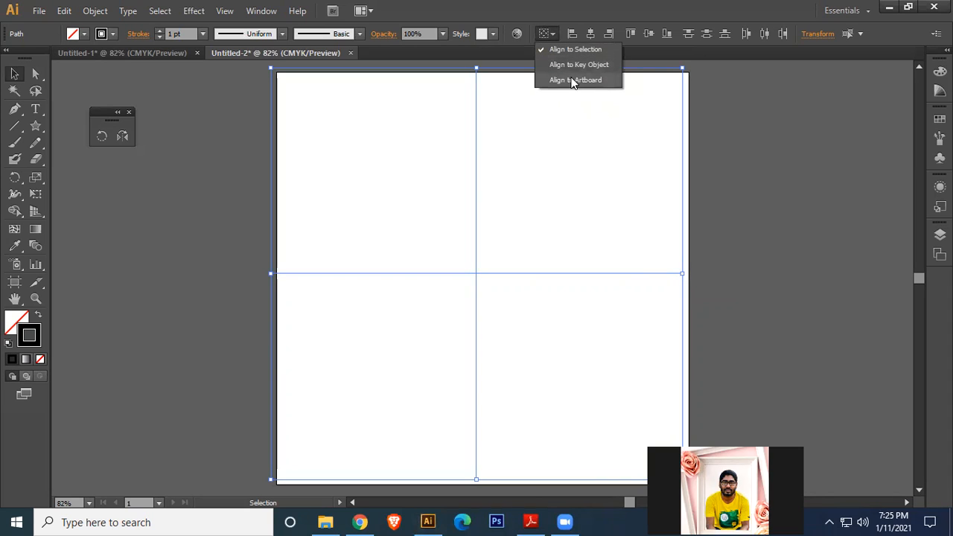
click(573, 81)
click(552, 34)
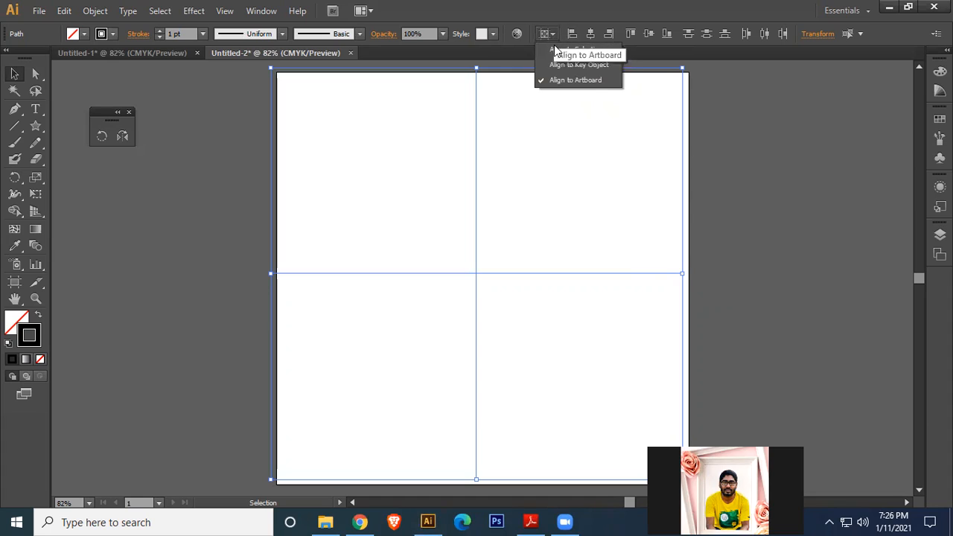
click(593, 79)
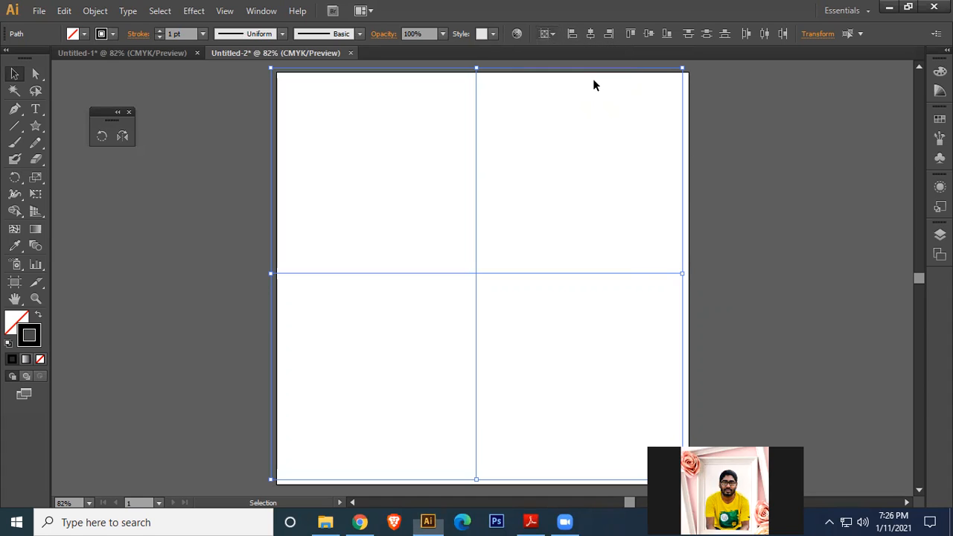
click(593, 33)
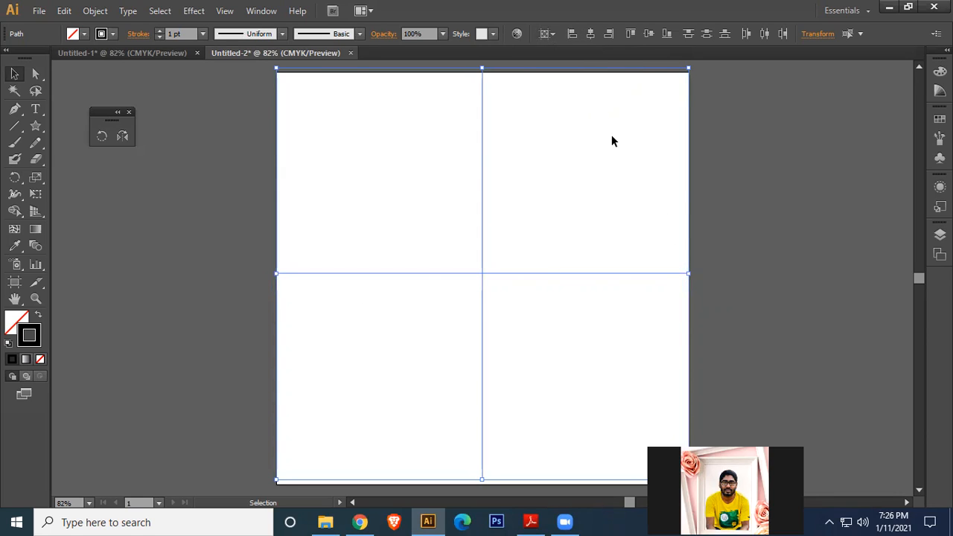
click(649, 33)
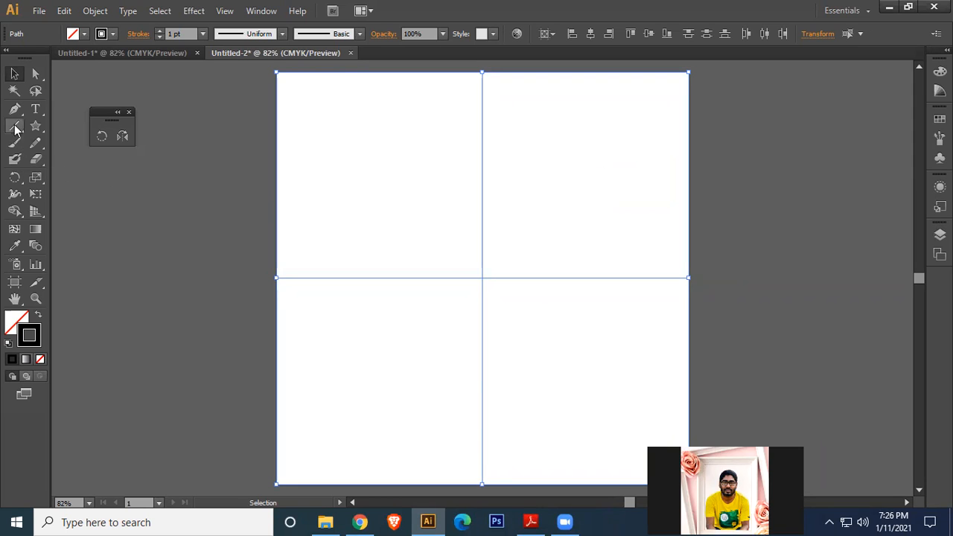
Step: Add the text "12" in the artboard's upper-left quadrant and set its font size to 40 pt
click(36, 109)
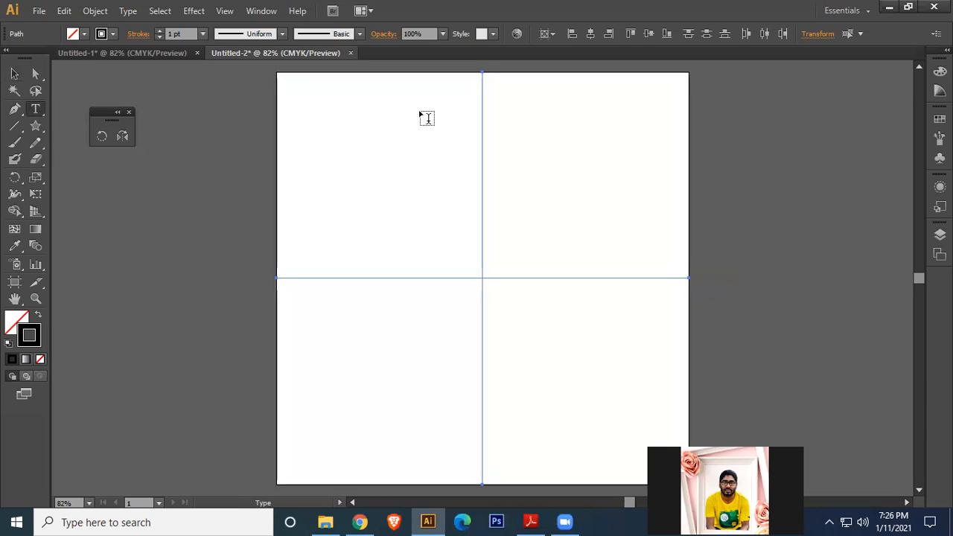
click(420, 112)
text(12)
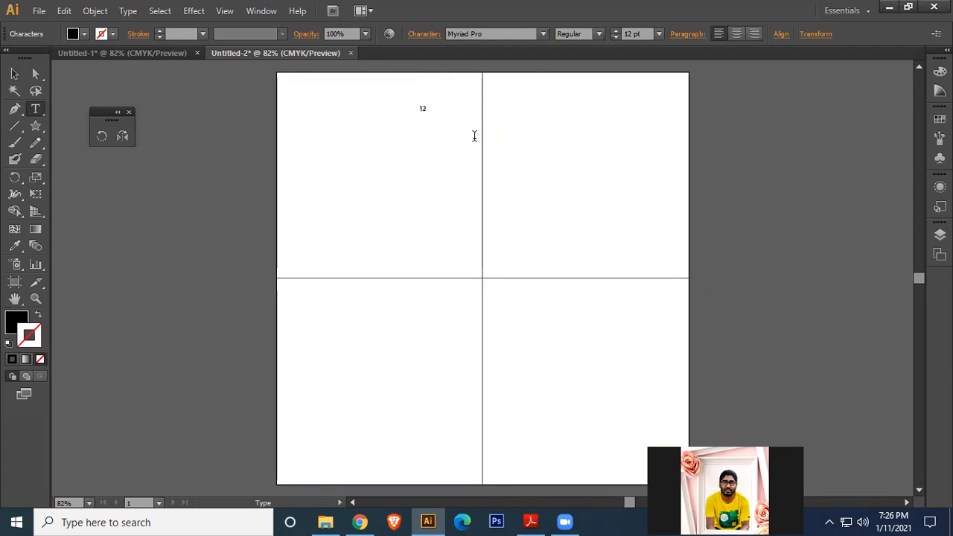
key(ctrl+a)
click(645, 33)
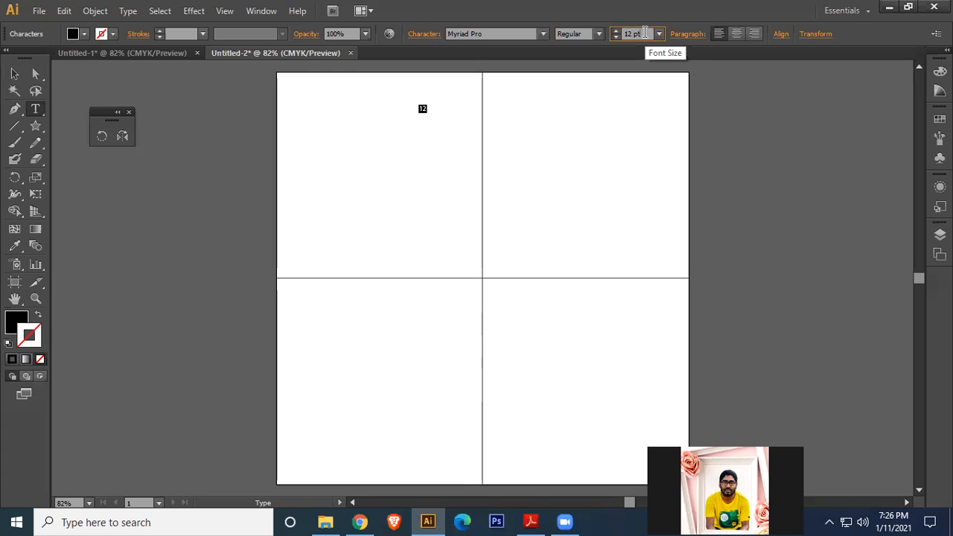
text(20)
key(Return)
text(40)
key(Return)
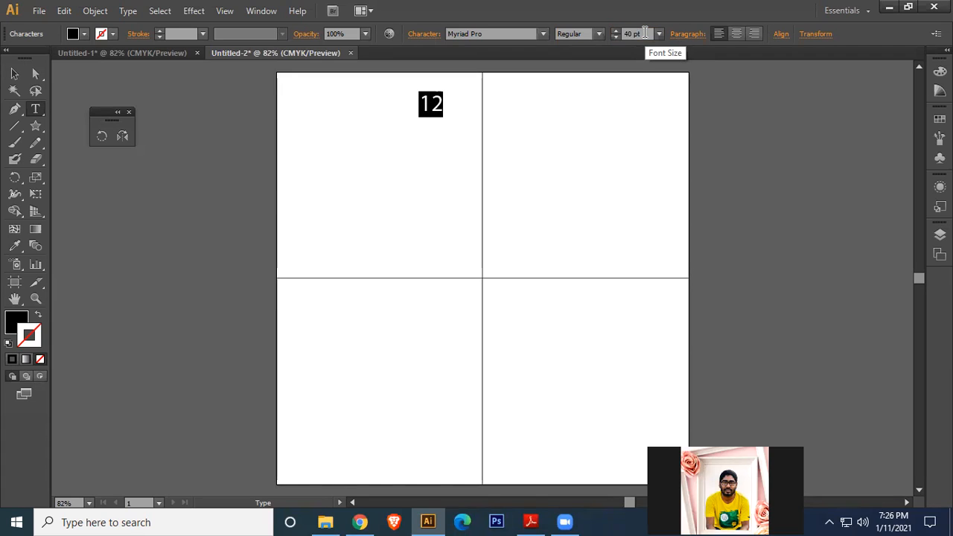
Step: Open the Character panel with all its options shown and place it beside the artboard's upper-right corner
click(261, 11)
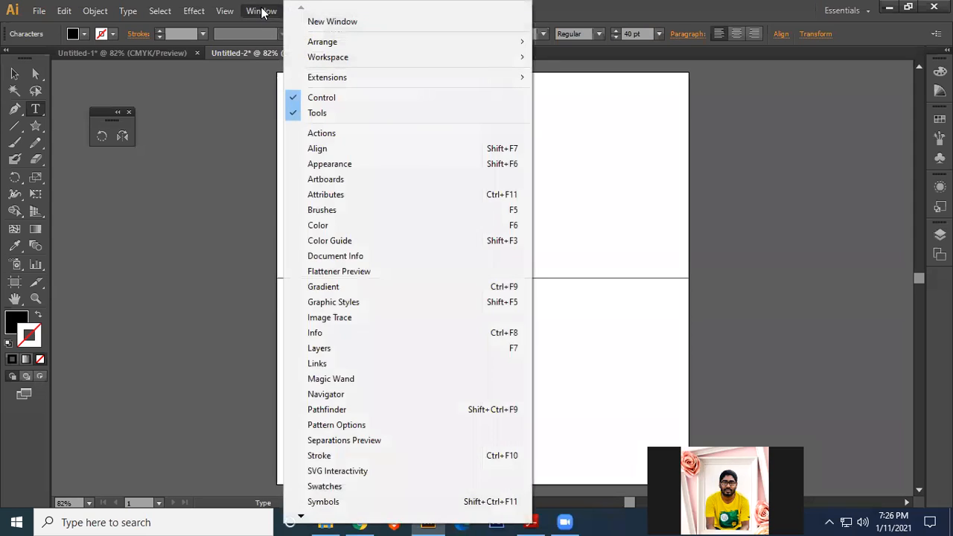
mouse_move(301, 517)
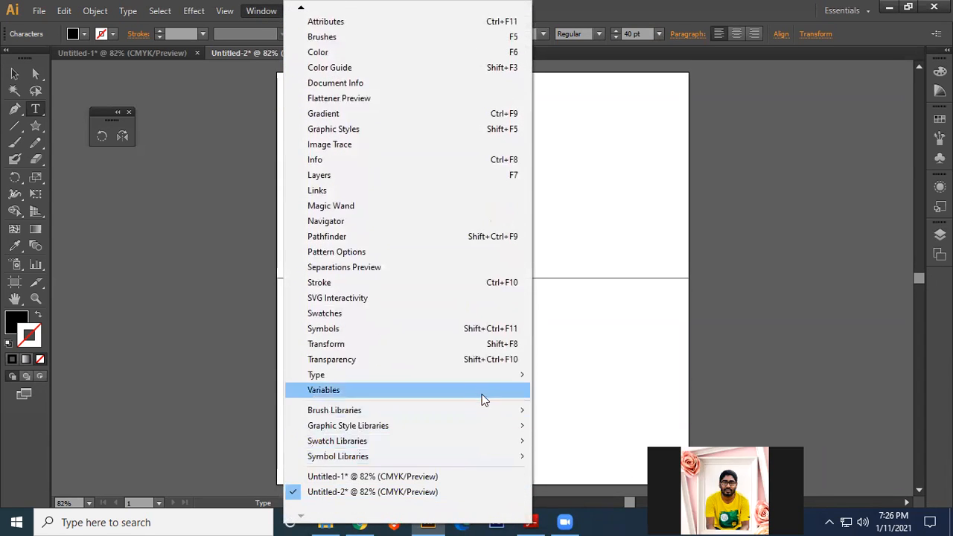
mouse_move(488, 370)
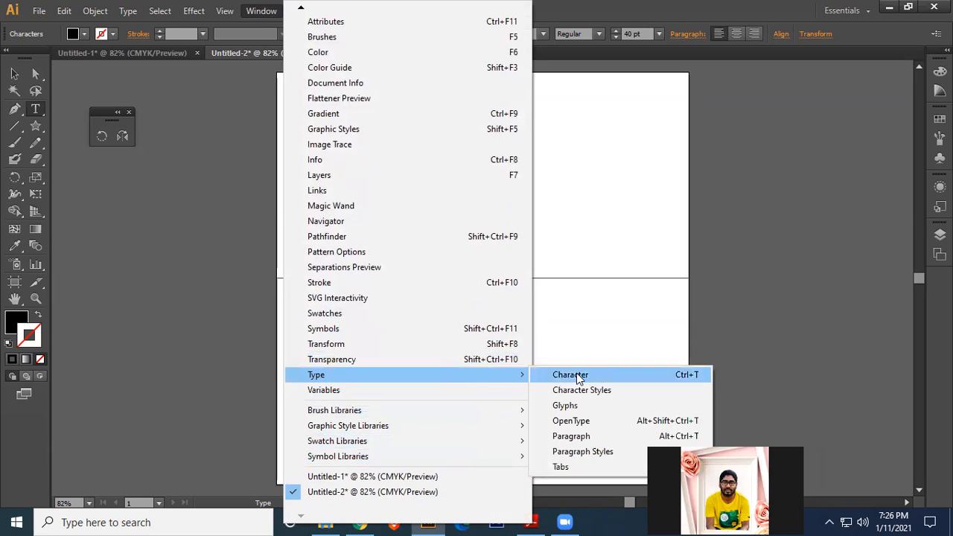
click(580, 380)
drag(586, 86, 802, 98)
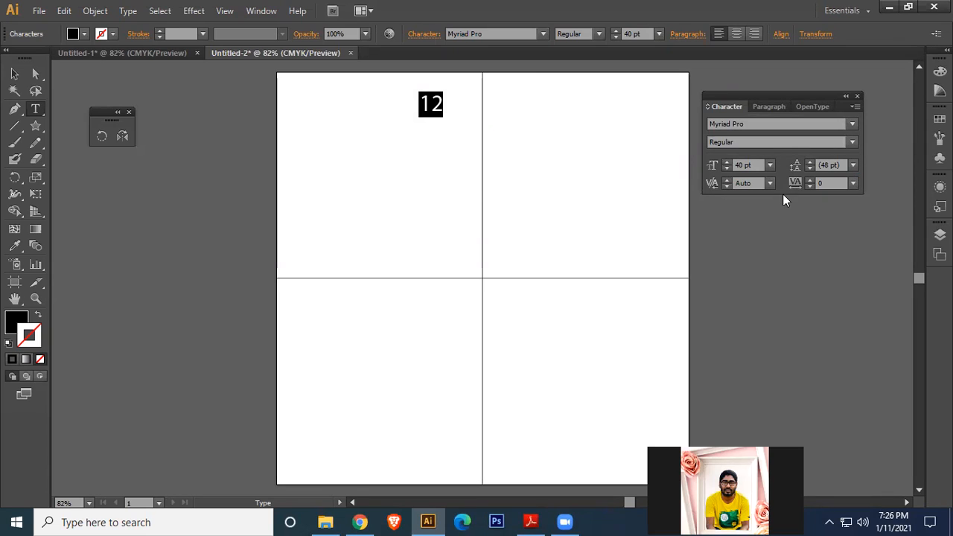
click(855, 107)
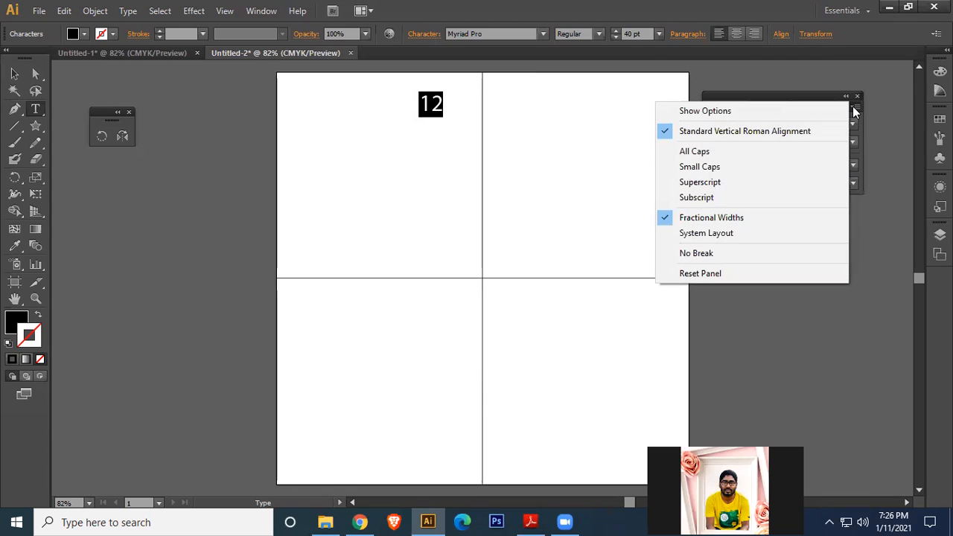
click(732, 112)
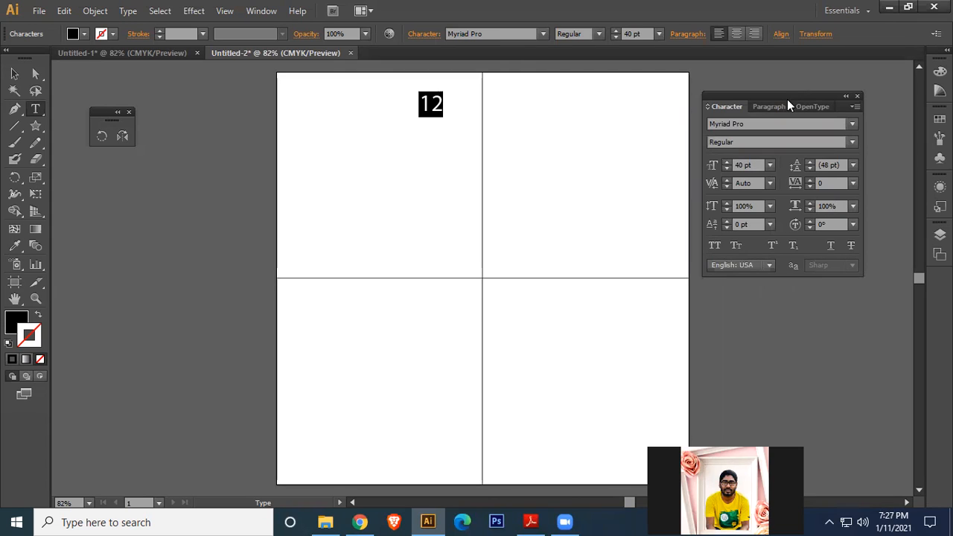
drag(782, 95, 814, 73)
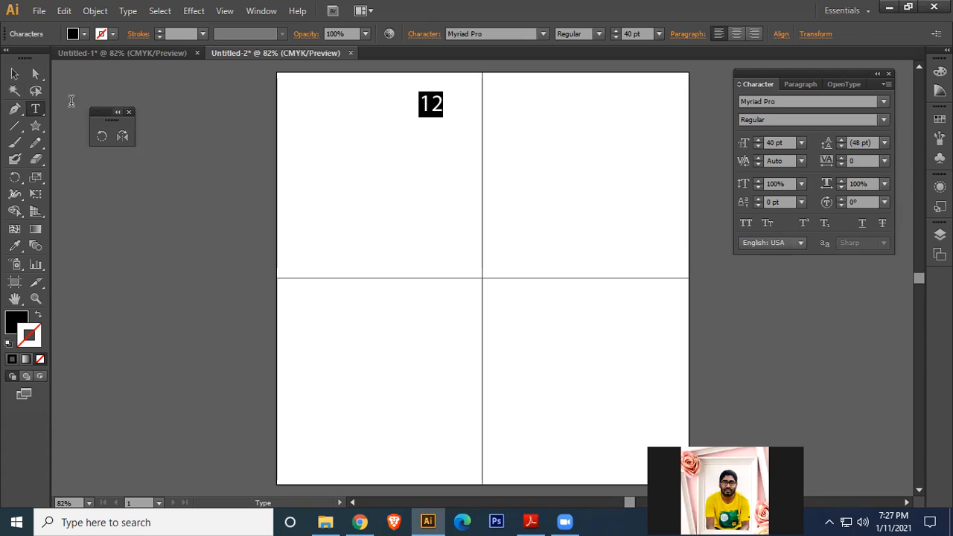
Step: Move the "12" text onto the vertical line near the artboard's upper edge, centred on the line
click(14, 74)
drag(433, 112, 486, 137)
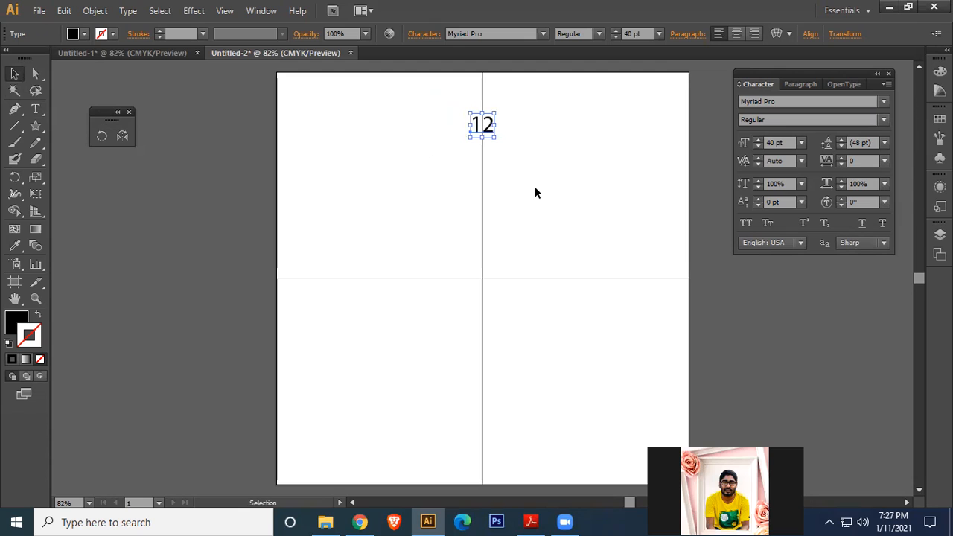
key(Right)
Step: Create a copy of the "12" text rotated by 360/12 degrees about the intersection of the two guide lines
click(103, 136)
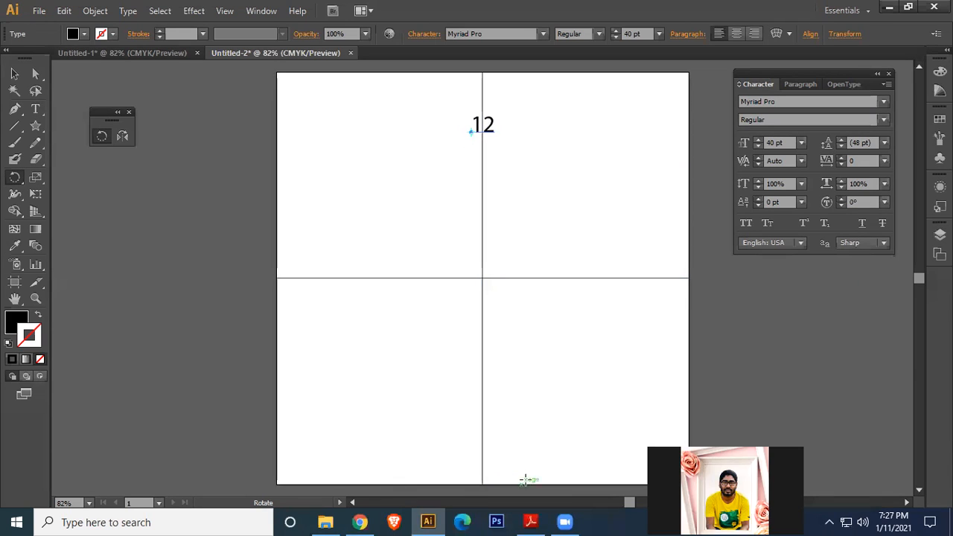
alt+click(480, 277)
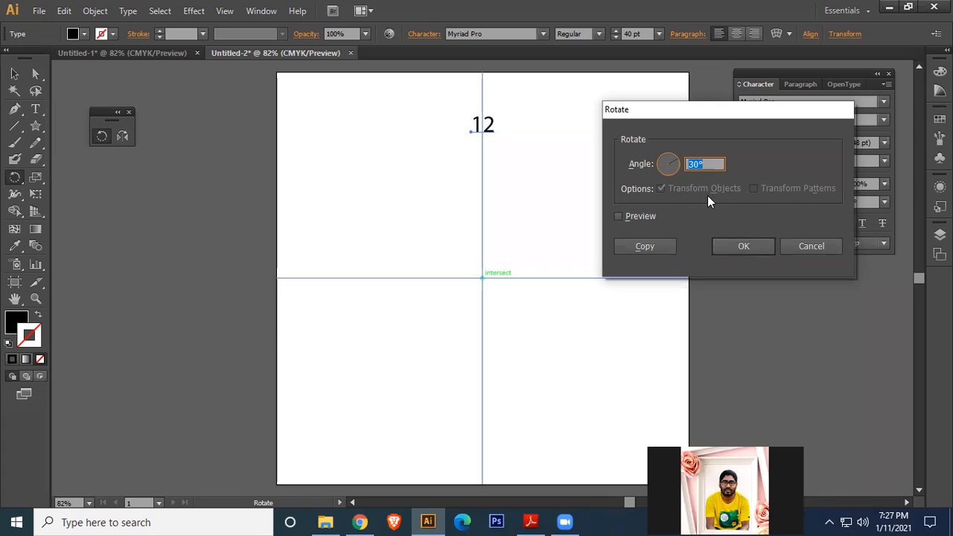
text(360/12)
click(624, 245)
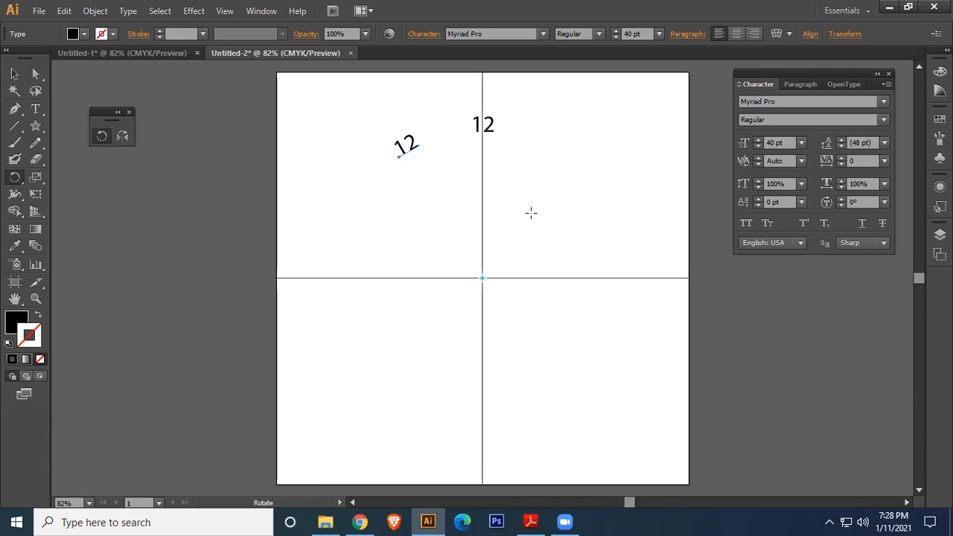
Step: Repeat the rotated copy of the "12" text until twelve numbers form a full ring around the centre
key(ctrl+d)
key(ctrl+d)
key(ctrl+d)
key(ctrl+d)
key(ctrl+d)
key(ctrl+d)
key(ctrl+d)
key(ctrl+d)
key(ctrl+d)
key(ctrl+d)
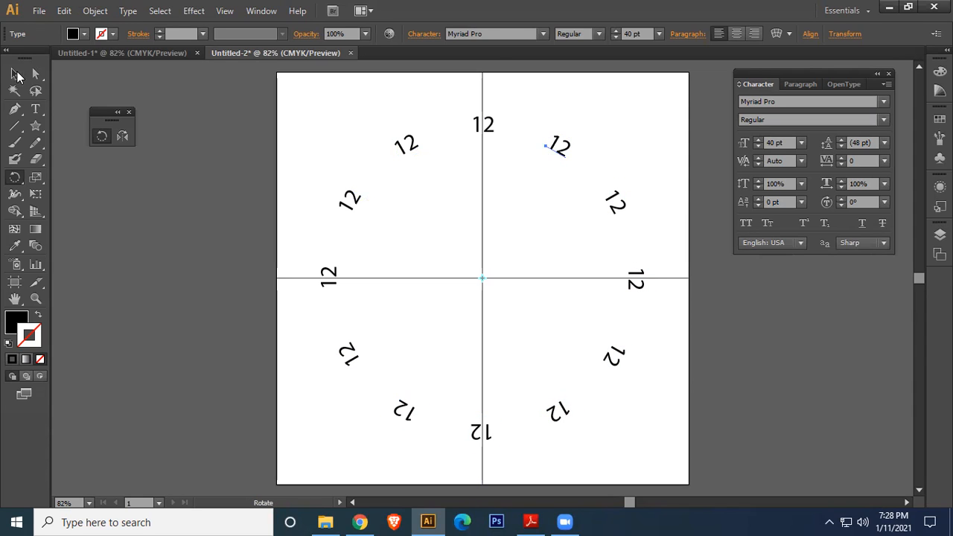
Step: Replace the four "12" texts clockwise from the one after the uppermost with 1, 2, 3 and 4
key(v)
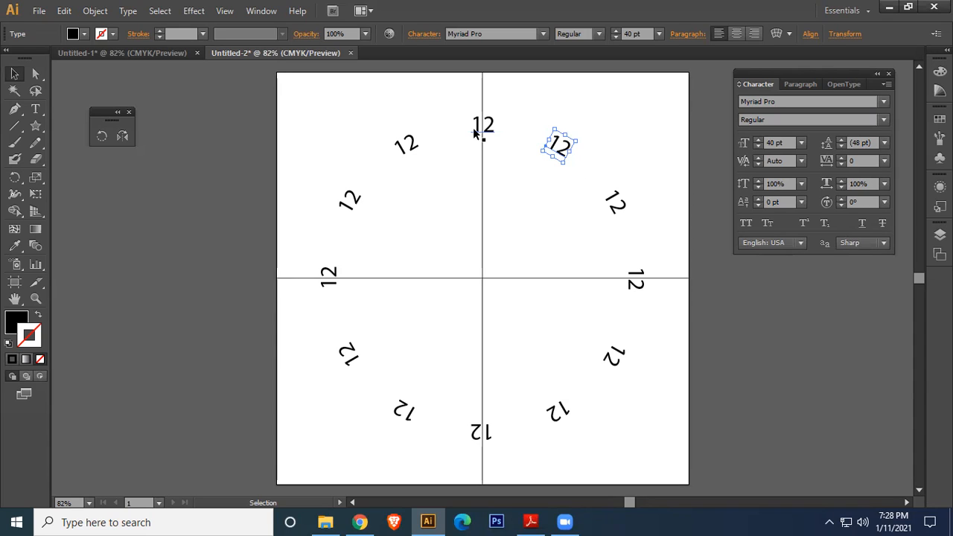
double_click(567, 150)
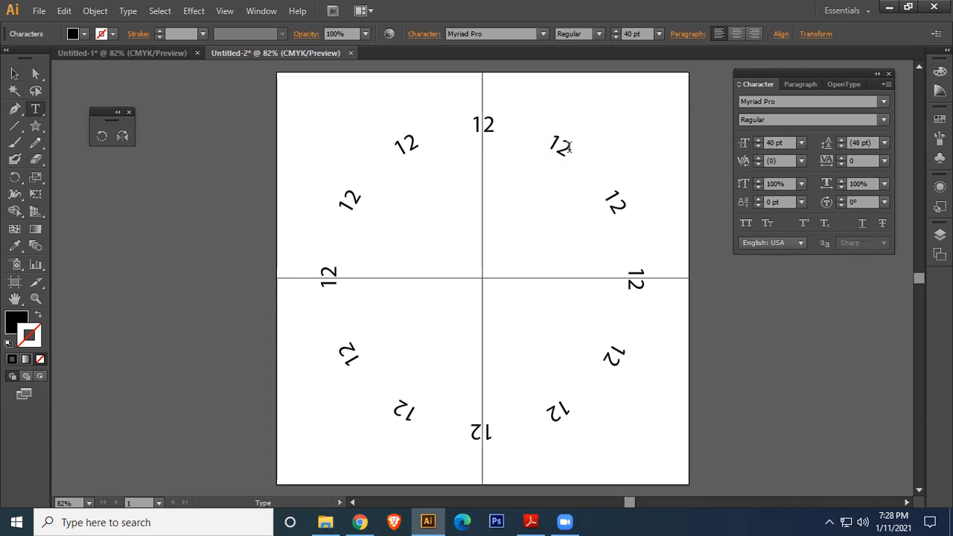
double_click(567, 149)
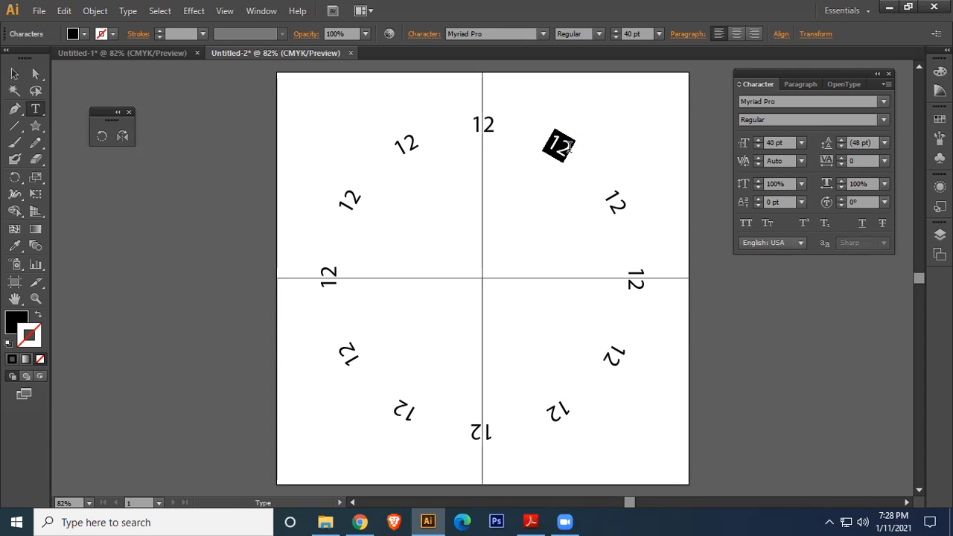
text(1)
double_click(617, 203)
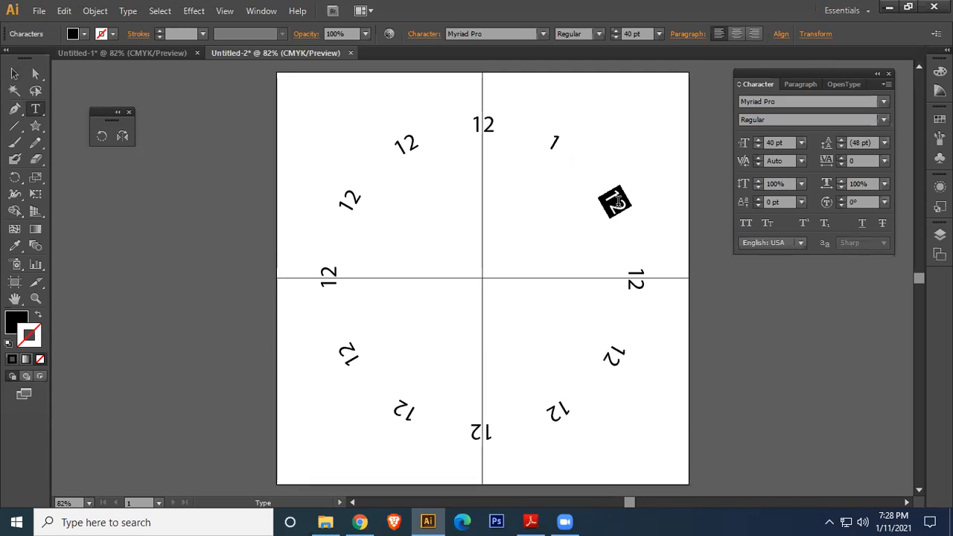
text(2)
double_click(635, 278)
text(3)
double_click(615, 356)
text(4)
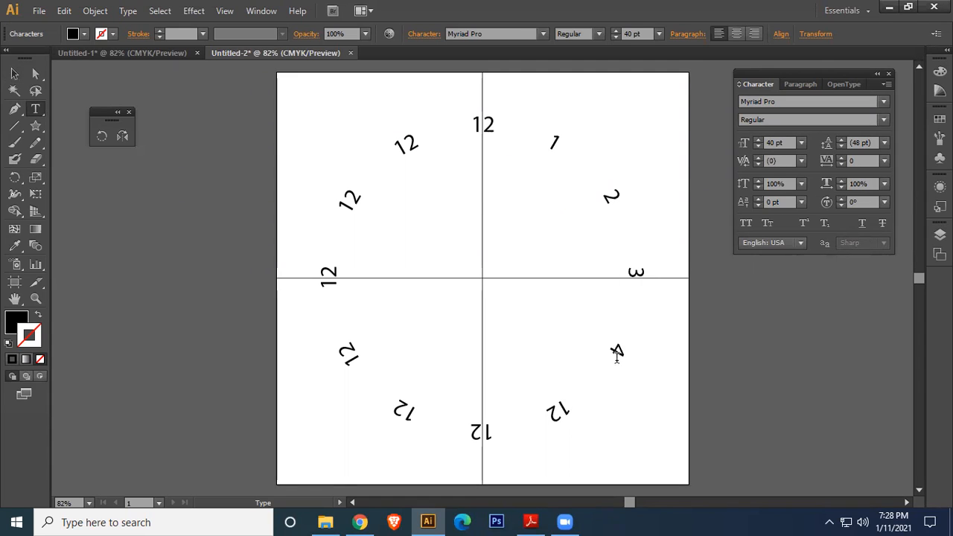
Step: Replace the next four "12" texts clockwise after the 4 with 5, 6, 7 and 8
double_click(560, 411)
text(5)
double_click(487, 433)
text(6)
double_click(406, 412)
text(7)
double_click(348, 355)
text(8)
Step: Replace the remaining three rotated "12" texts after the 8 with 9, 10 and 11, and deselect the text
double_click(329, 273)
text(9)
double_click(350, 199)
text(10)
double_click(405, 146)
text(11)
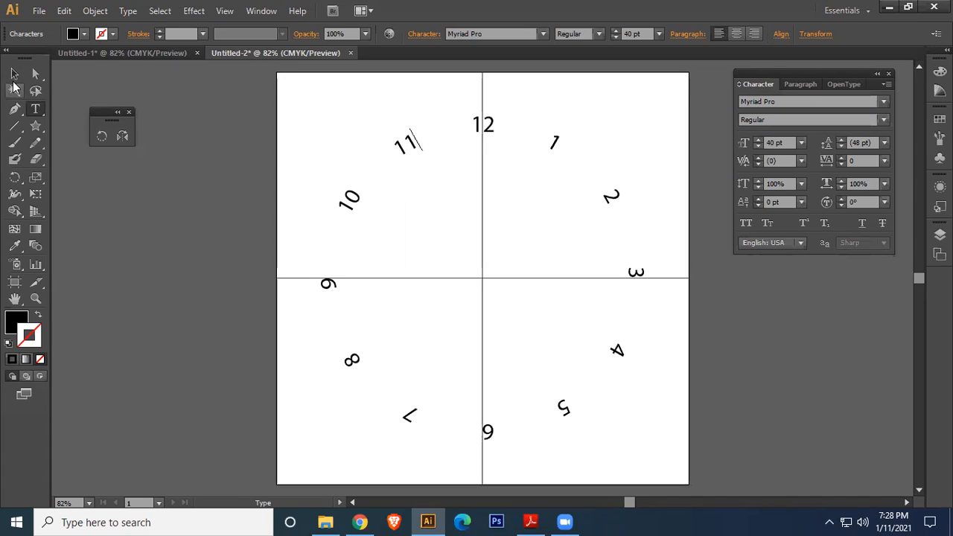
key(Escape)
click(512, 232)
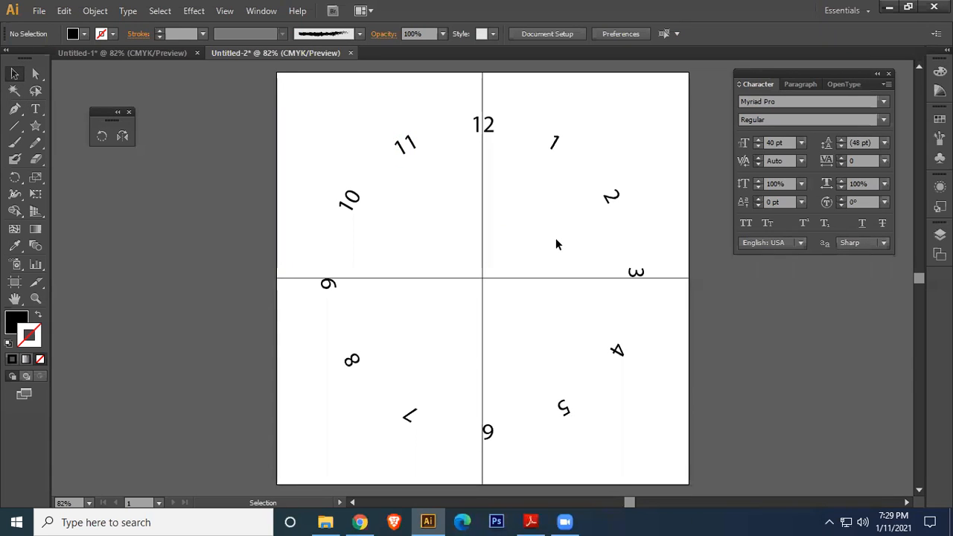
Step: Rotate the clock numbers 1, 2 and 3 individually so that each one stands upright
click(558, 144)
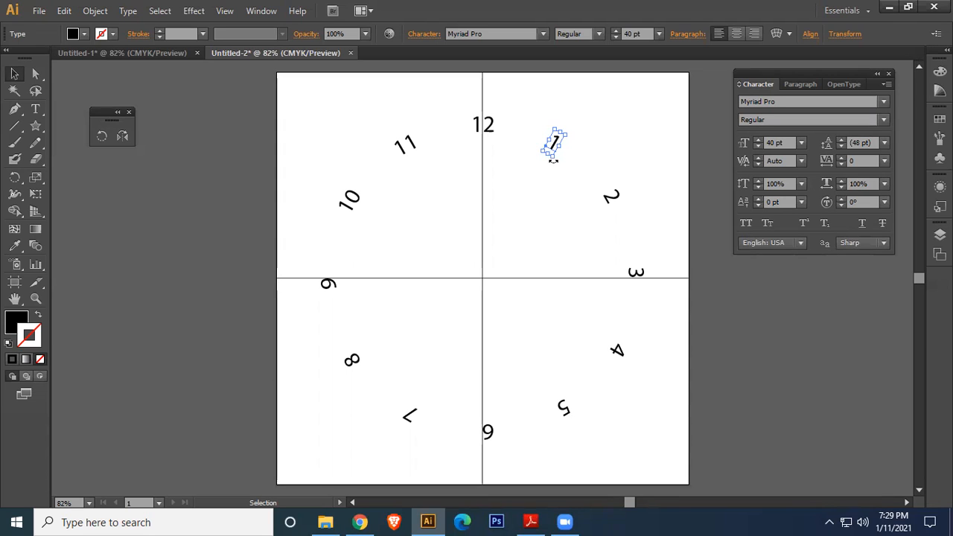
drag(555, 159, 562, 169)
click(607, 198)
drag(600, 210, 617, 216)
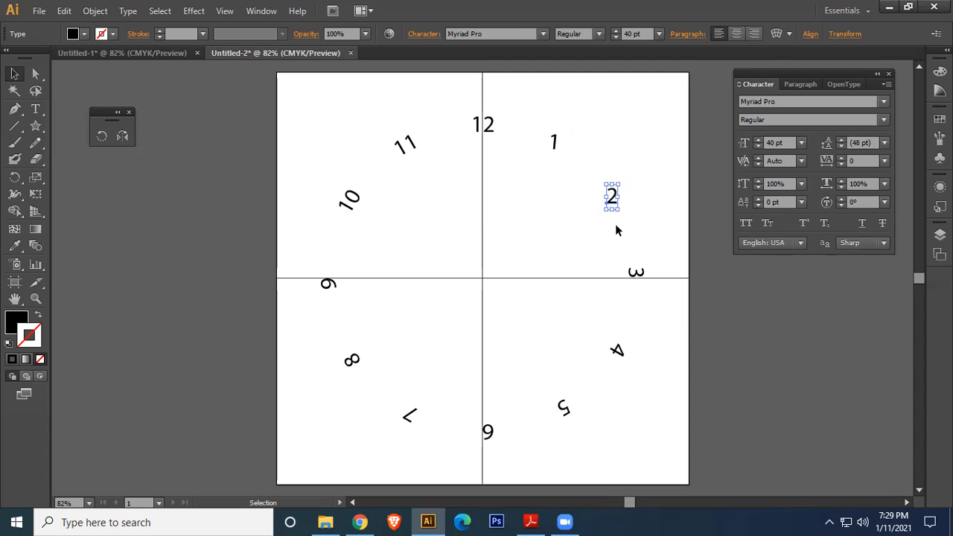
click(634, 273)
drag(652, 266, 629, 248)
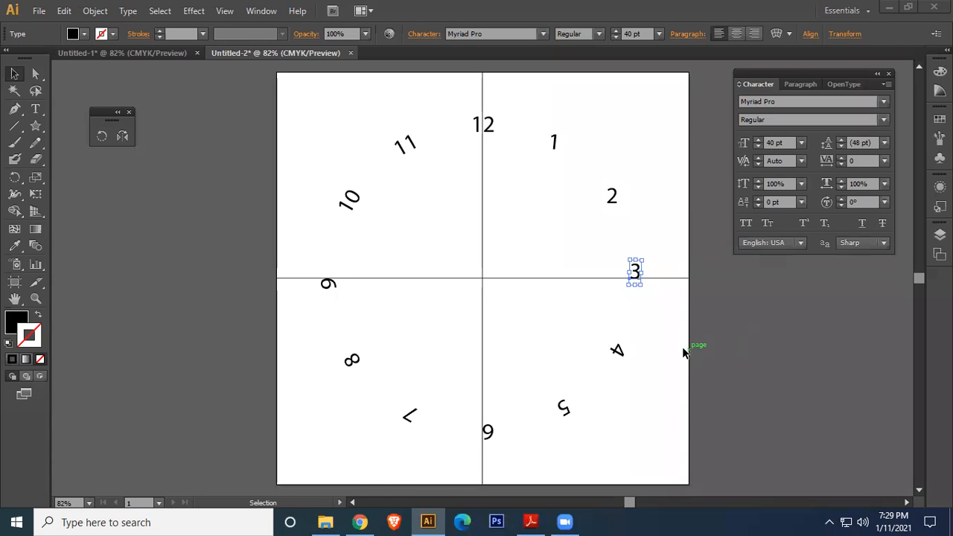
Step: Turn the numbers 4, 5, 6 and 7 upright in place
click(615, 347)
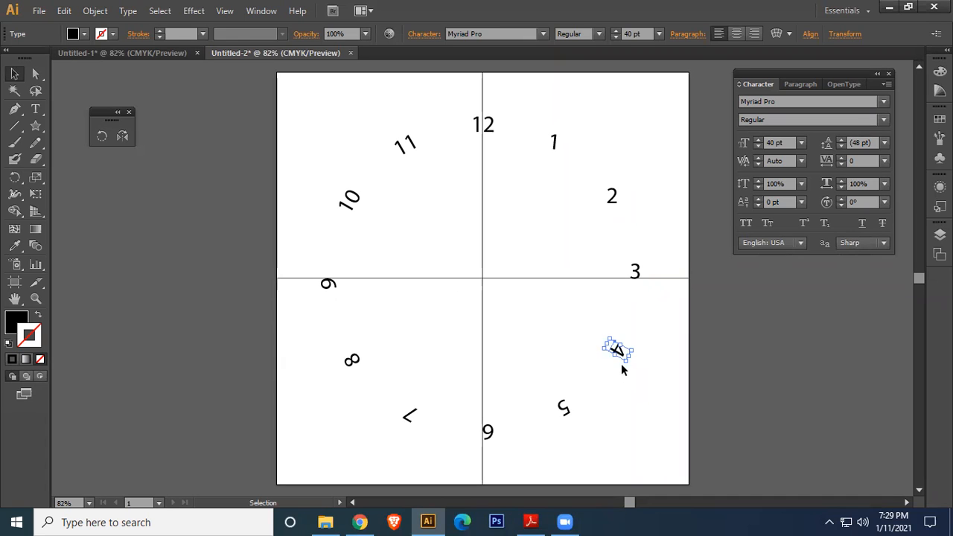
drag(624, 362, 632, 334)
click(563, 407)
drag(577, 416, 556, 383)
click(499, 430)
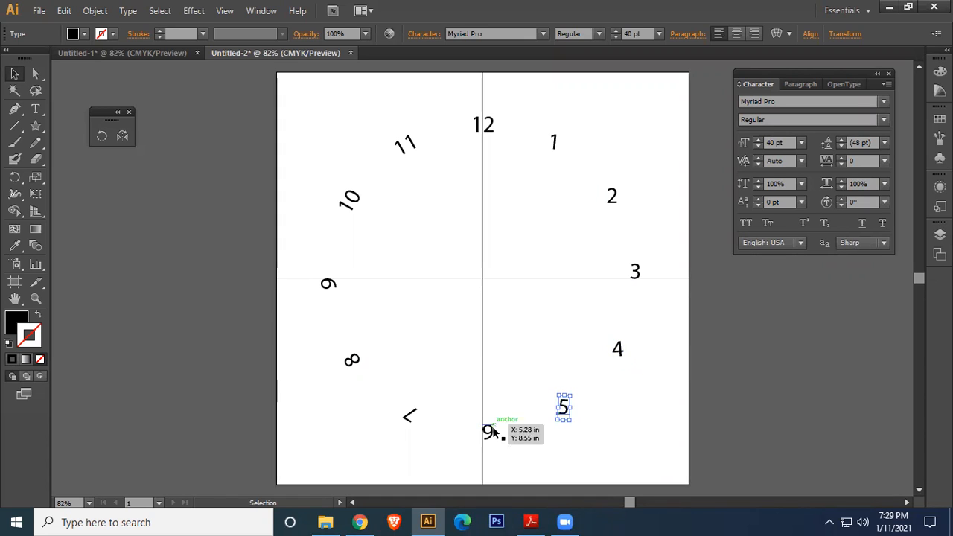
drag(496, 414, 467, 451)
click(410, 417)
drag(428, 401, 398, 439)
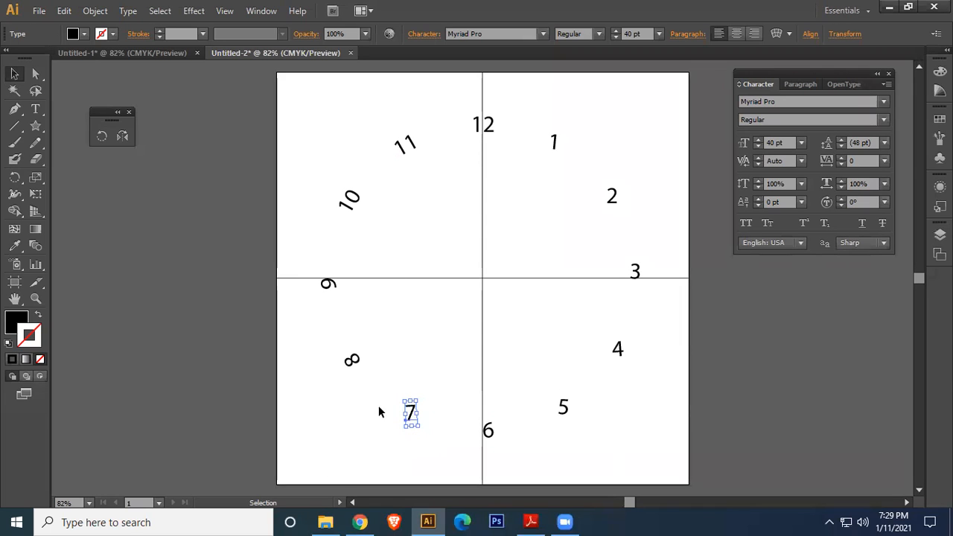
Step: Straighten the numbers 8, 9, 10 and 11 so they read upright, and clear the selection
click(362, 358)
drag(374, 356, 363, 343)
click(329, 284)
click(347, 298)
click(335, 289)
drag(339, 289, 312, 303)
click(350, 208)
drag(371, 197, 366, 218)
click(408, 151)
drag(426, 155, 418, 164)
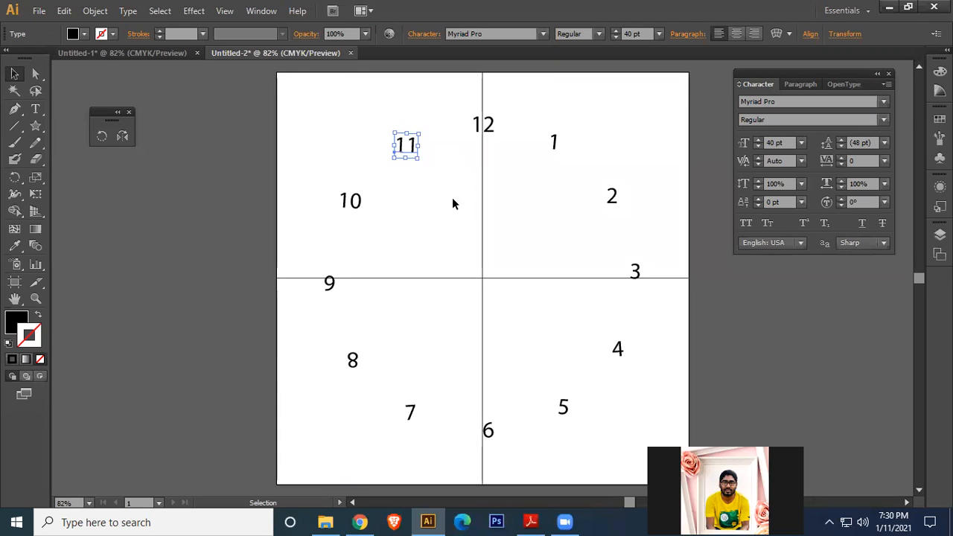
click(528, 228)
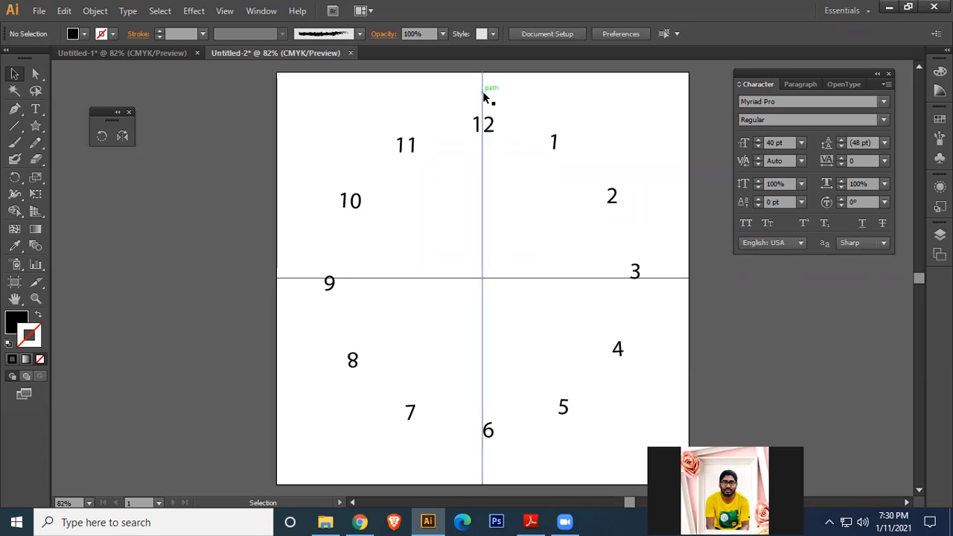
Step: Draw a short vertical line segment on the vertical guide just above the 12 and give it a 2 pt stroke
click(15, 125)
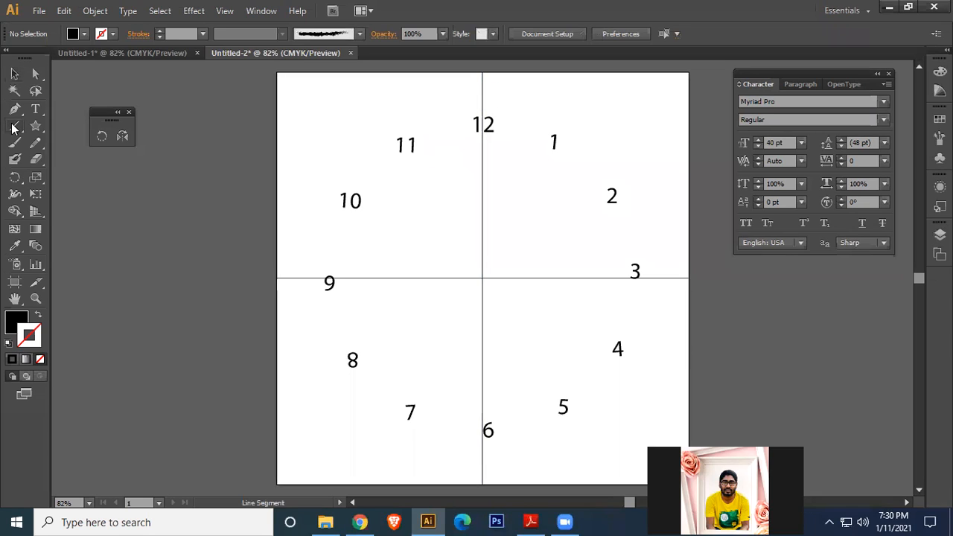
drag(482, 98, 482, 110)
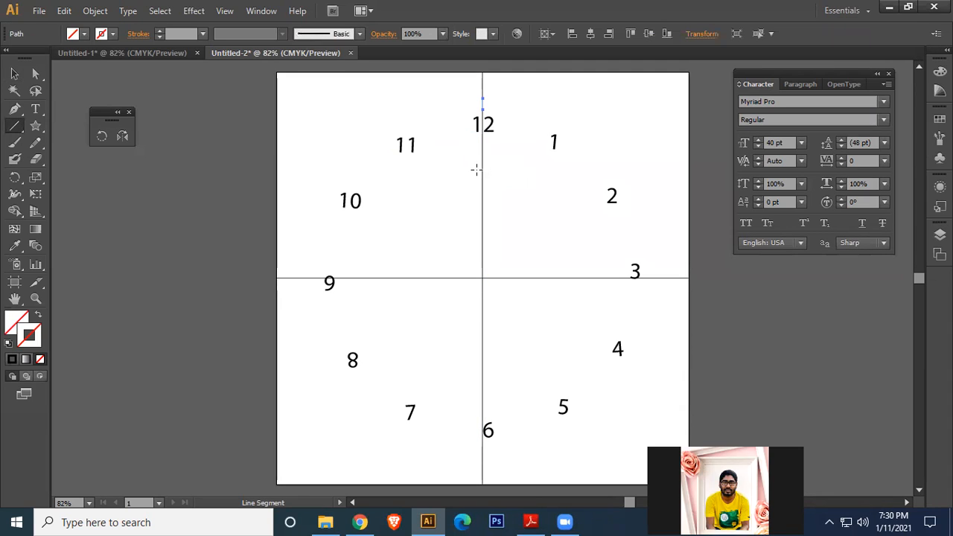
click(158, 30)
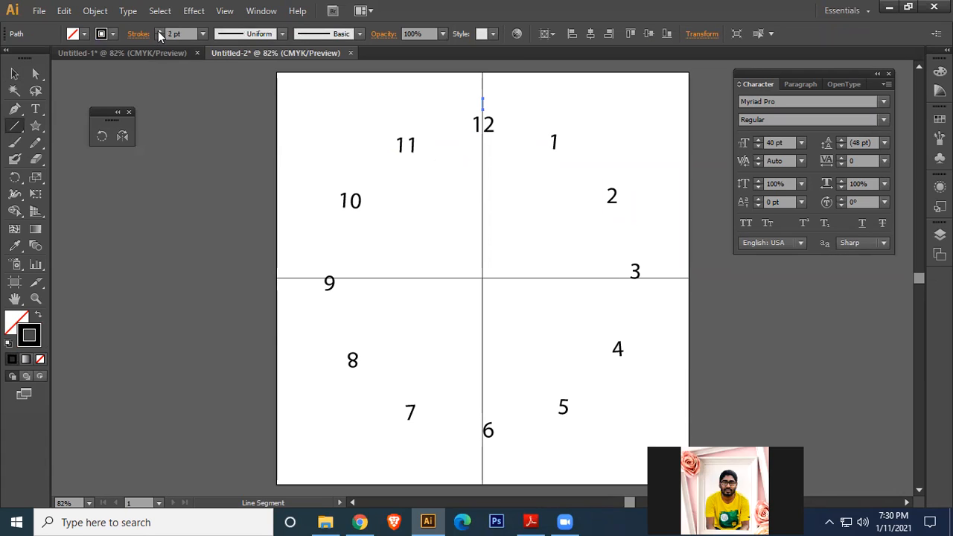
Step: Create a copy of the short tick line rotated by 360/60 degrees about the intersection of the guide lines
click(102, 137)
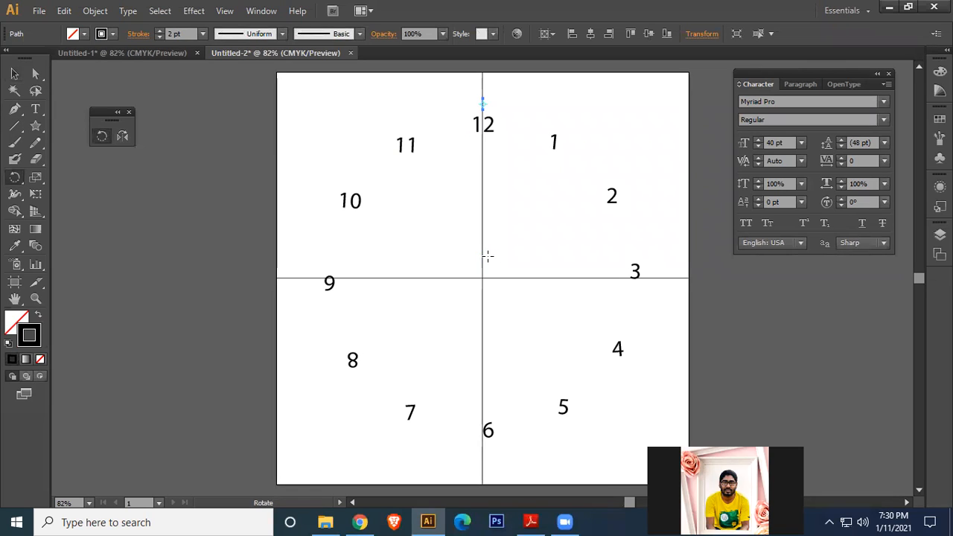
click(482, 105)
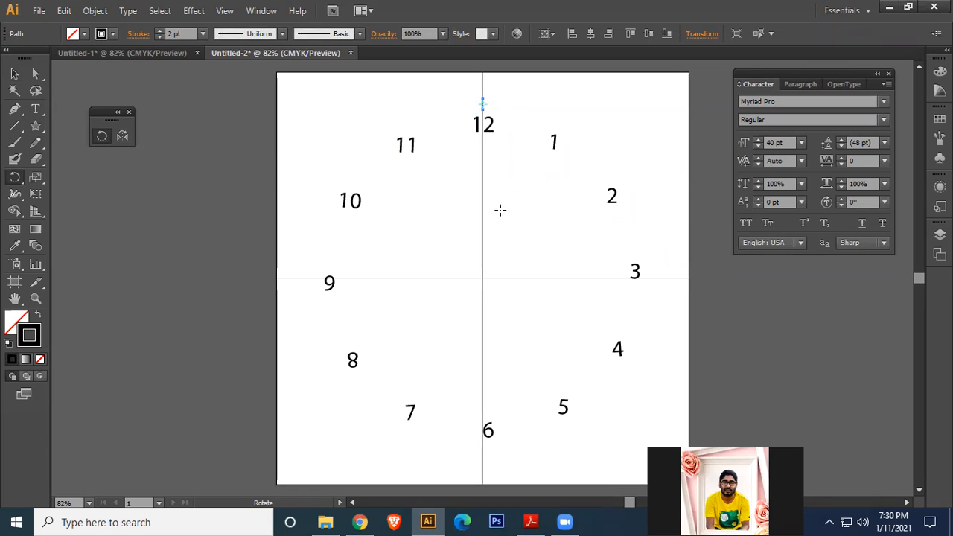
alt+click(482, 278)
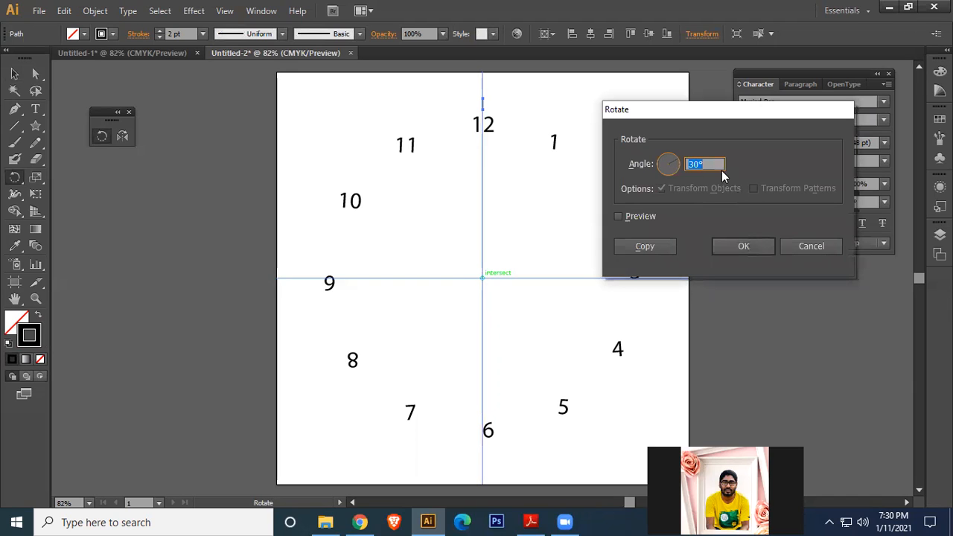
text(360/60)
click(645, 247)
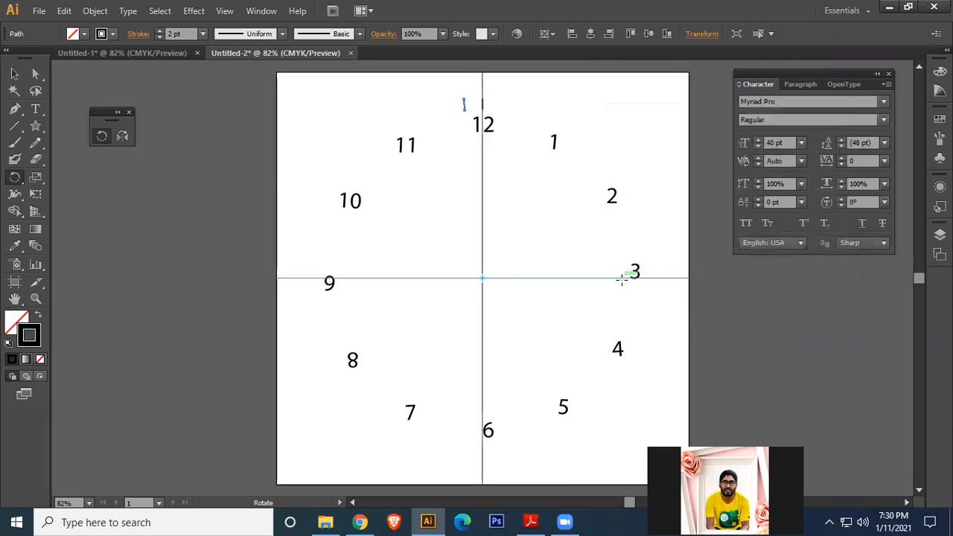
Step: Repeat the rotated tick copy until sixty minute marks form a full circle around the numbers, and deselect
key(ctrl+d)
key(ctrl+d)
key(ctrl+d)
key(ctrl+d)
key(ctrl+d)
key(ctrl+d)
key(ctrl+d)
key(ctrl+d)
key(ctrl+d)
key(ctrl+d)
key(ctrl+d)
key(ctrl+d)
key(ctrl+d)
key(ctrl+d)
key(ctrl+d)
key(ctrl+d)
key(ctrl+d)
key(ctrl+d)
key(ctrl+d)
key(ctrl+d)
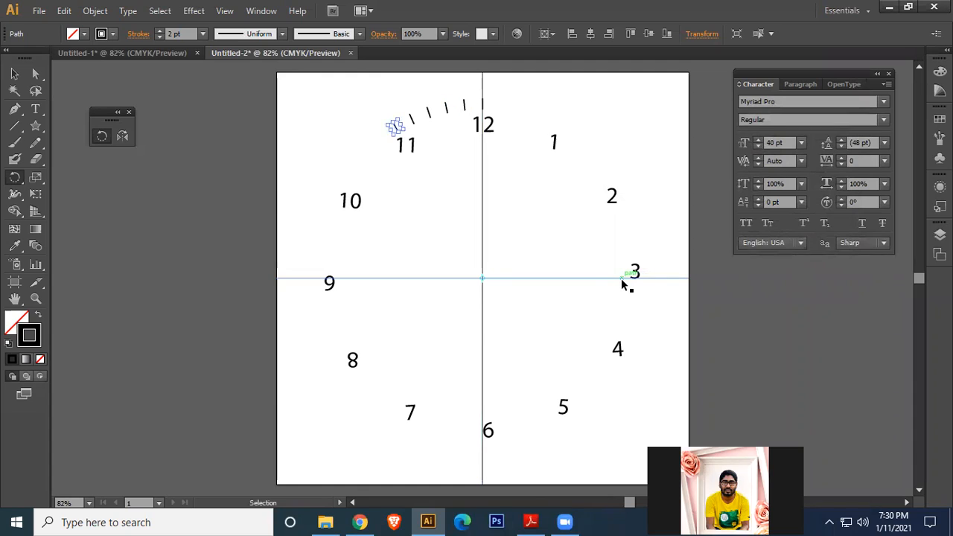
key(ctrl+d)
key(ctrl+d)
key(ctrl+d)
key(ctrl+d)
key(ctrl+d)
key(ctrl+d)
key(ctrl+d)
key(ctrl+d)
key(ctrl+d)
key(ctrl+d)
key(ctrl+d)
key(ctrl+d)
key(ctrl+d)
key(ctrl+d)
key(ctrl+d)
key(ctrl+d)
key(ctrl+d)
key(ctrl+d)
key(ctrl+d)
key(ctrl+d)
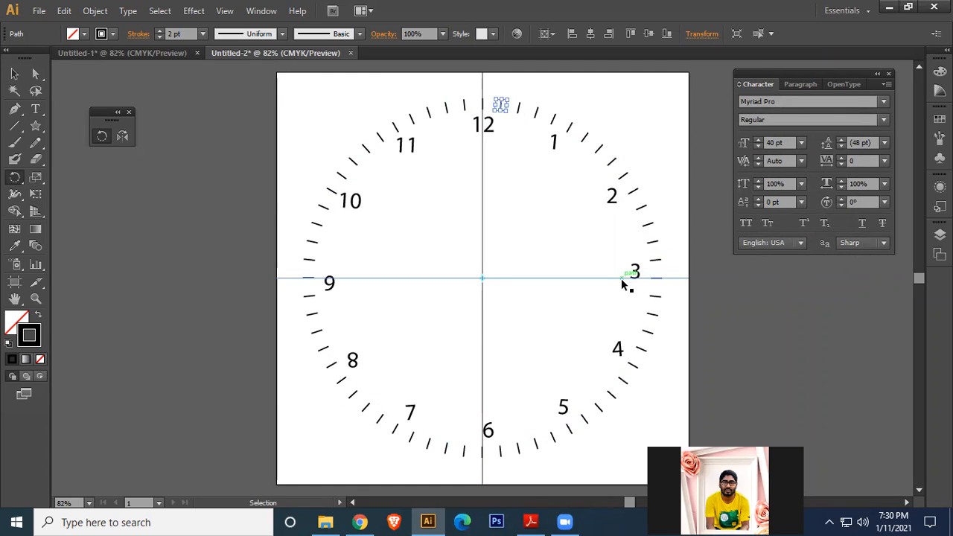
click(16, 74)
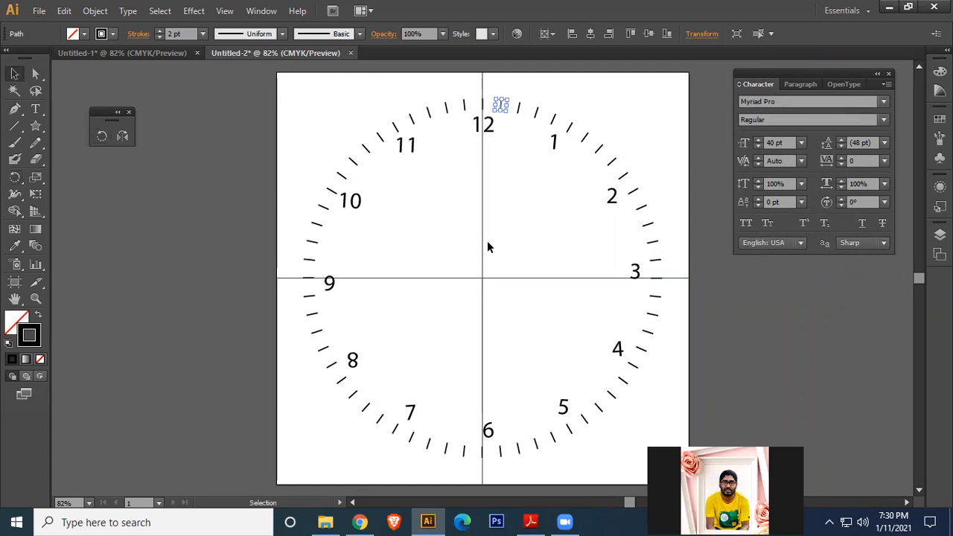
click(487, 241)
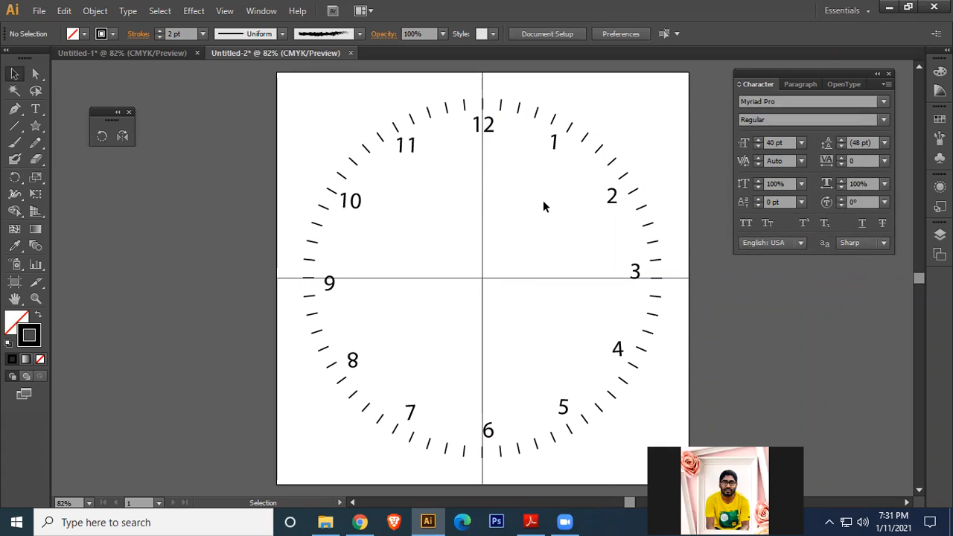
Step: Thicken the twelve tick marks at the hour positions to a 7 pt stroke and clear the selection
click(485, 105)
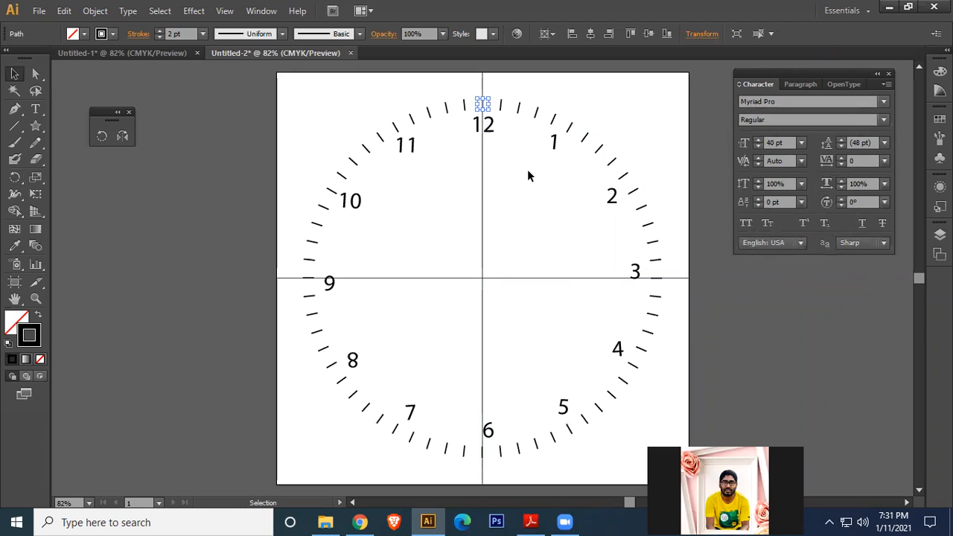
shift+click(570, 128)
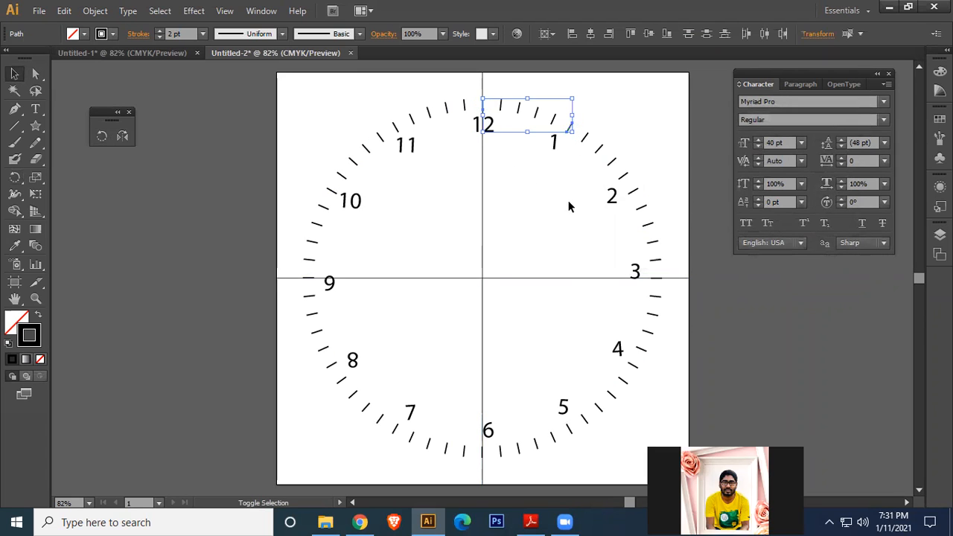
shift+click(635, 193)
shift+click(655, 266)
shift+click(634, 364)
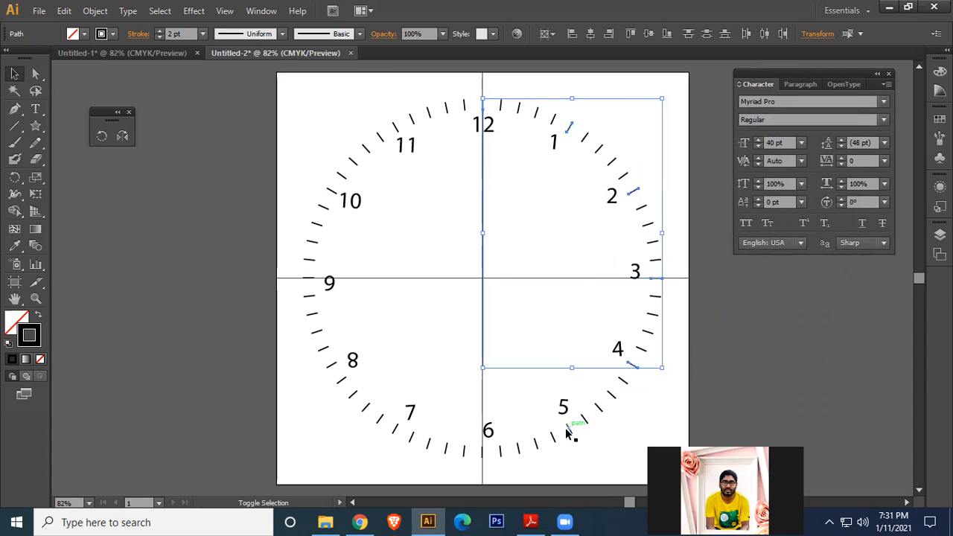
shift+click(570, 431)
shift+click(484, 451)
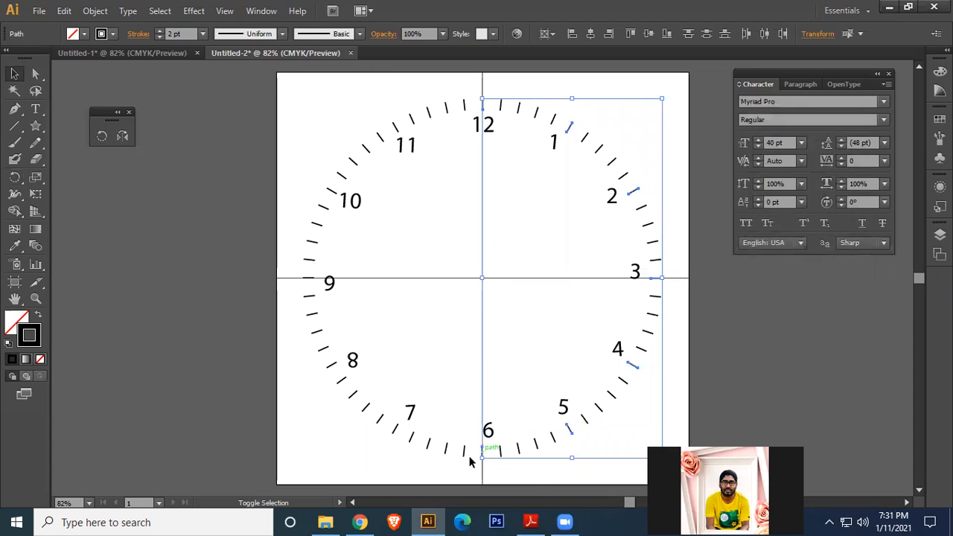
shift+click(394, 430)
shift+click(329, 367)
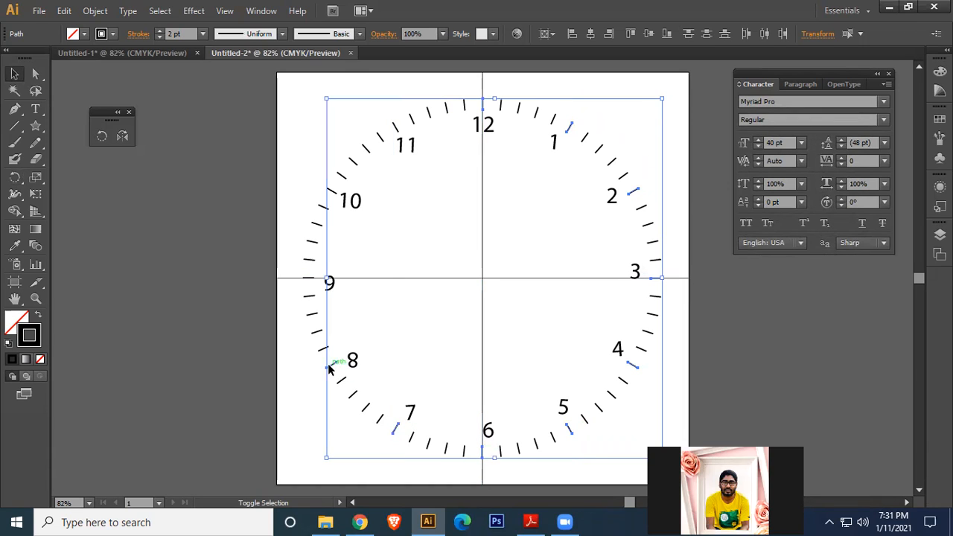
shift+click(308, 278)
shift+click(331, 193)
shift+click(396, 127)
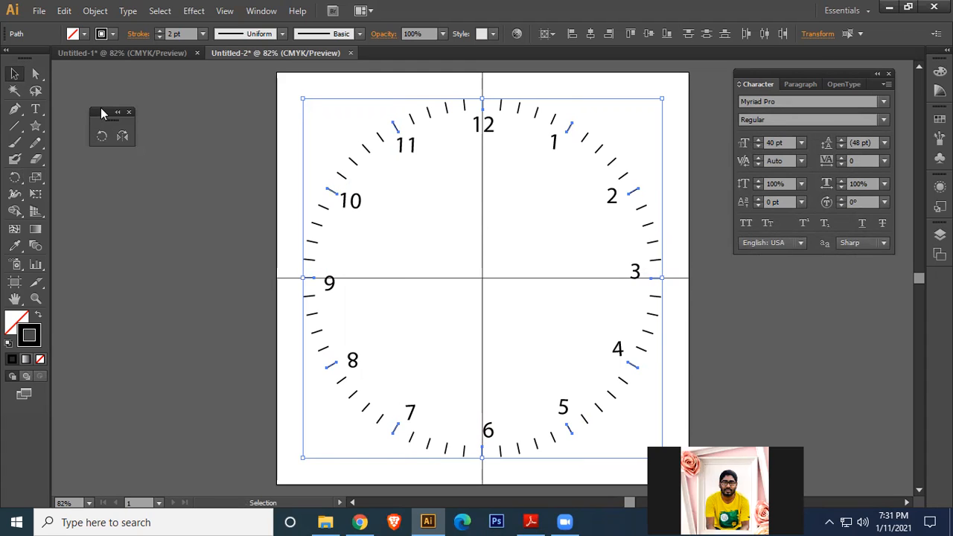
click(160, 31)
click(160, 31)
click(160, 30)
click(160, 30)
click(159, 30)
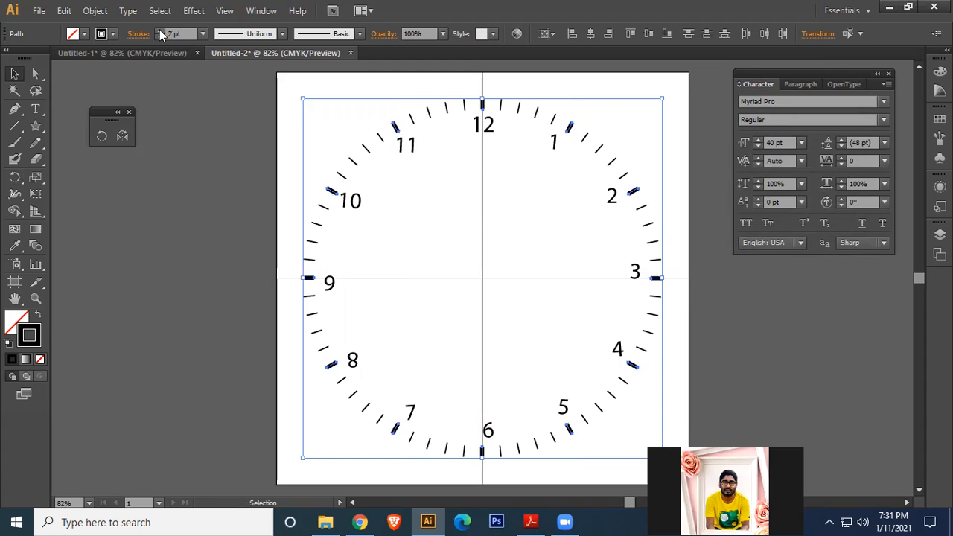
click(500, 223)
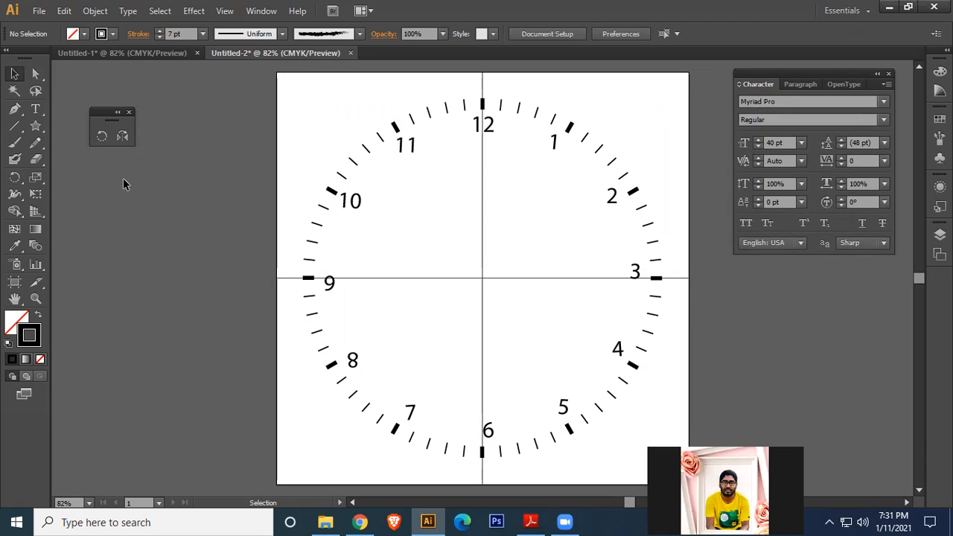
Step: Draw the hour hand as a line from the guide intersection up toward the 10–11 area with a 27 pt stroke
click(15, 125)
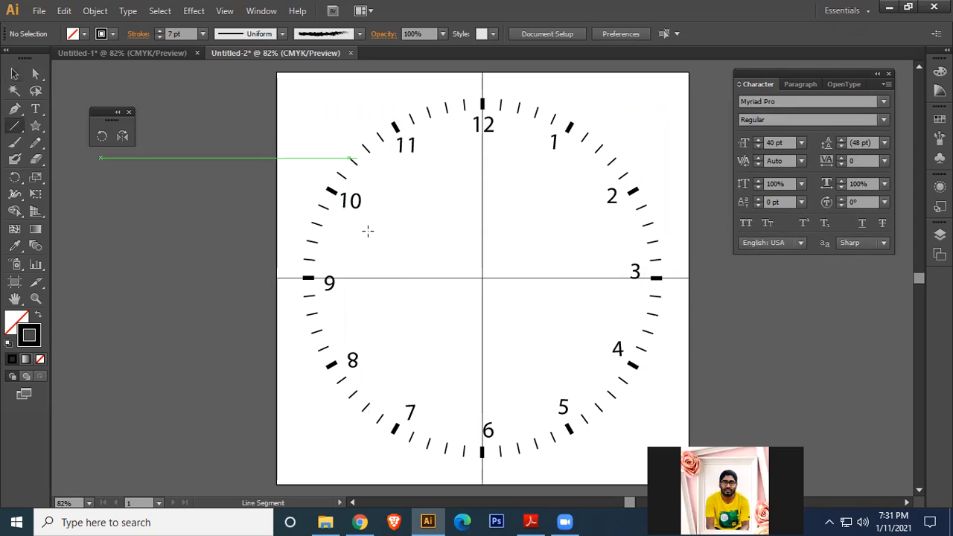
drag(482, 276, 412, 216)
click(159, 31)
click(159, 31)
click(159, 31)
click(159, 30)
click(159, 31)
click(159, 30)
click(159, 31)
click(158, 30)
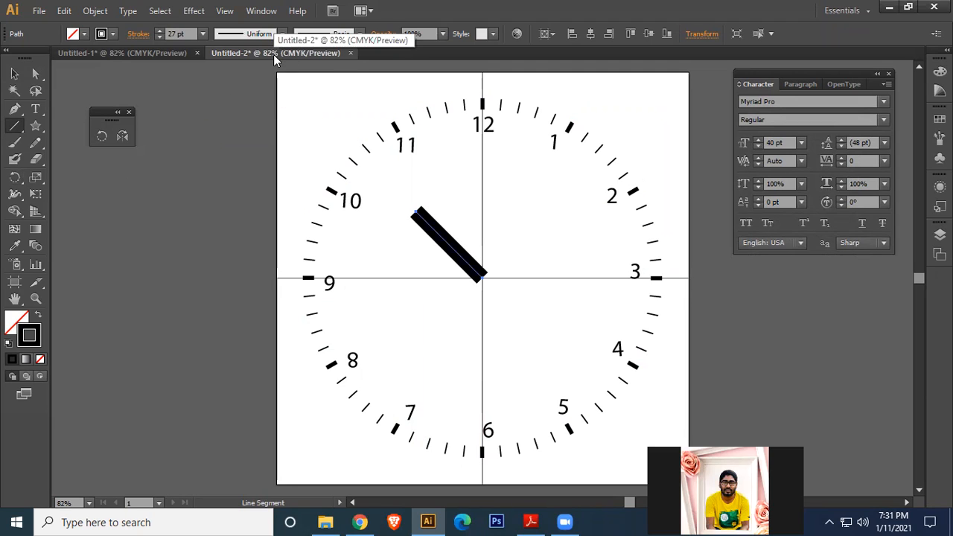
Step: Apply the tapered width profile to the hour hand so it narrows to a point at its outer end, and deselect
click(14, 74)
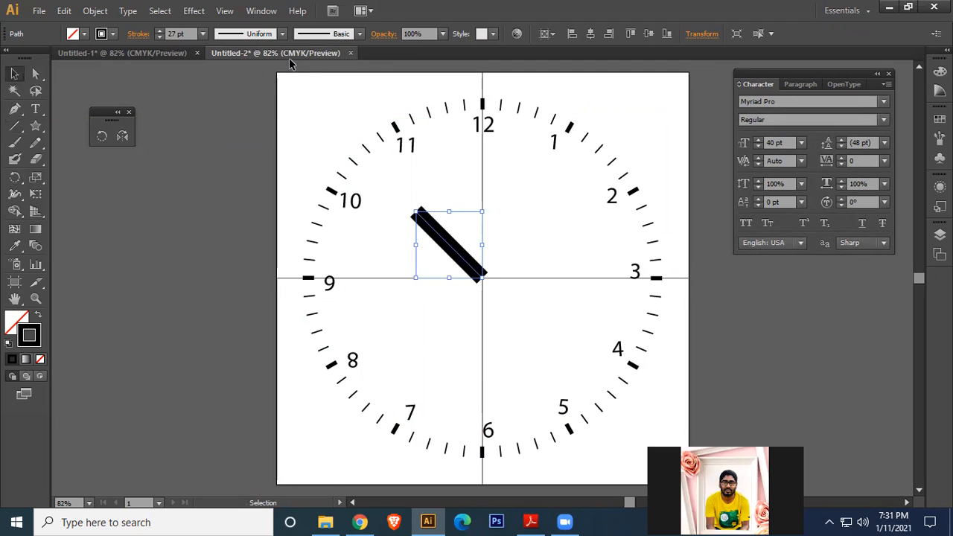
click(282, 33)
click(231, 145)
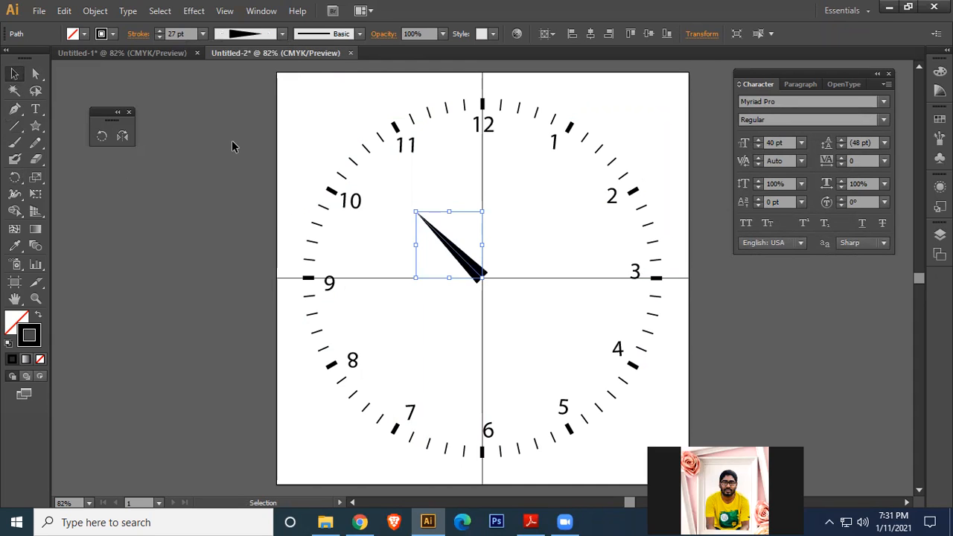
click(537, 289)
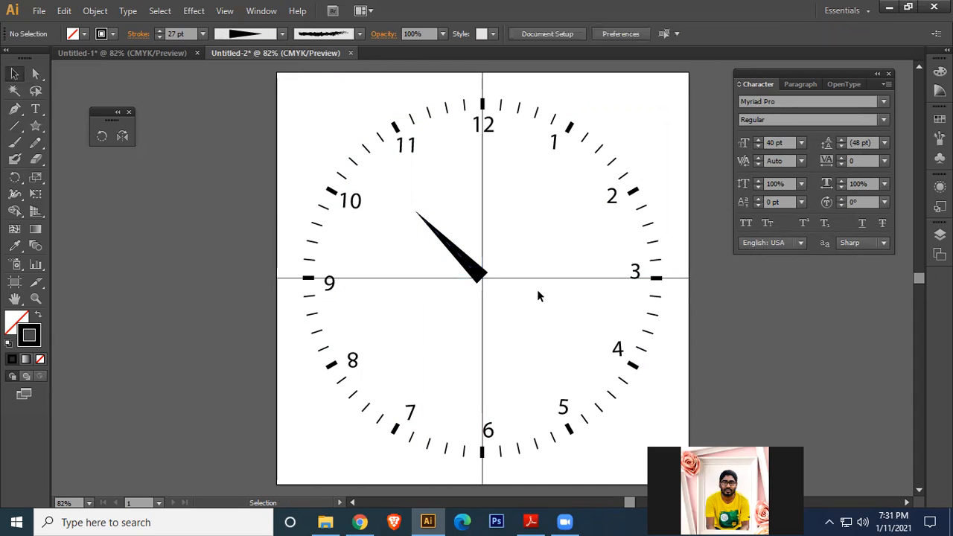
Step: Draw the minute hand from the clock's center to just beside the 2, with a 12 pt stroke and the tapered width profile
click(437, 262)
key(backslash)
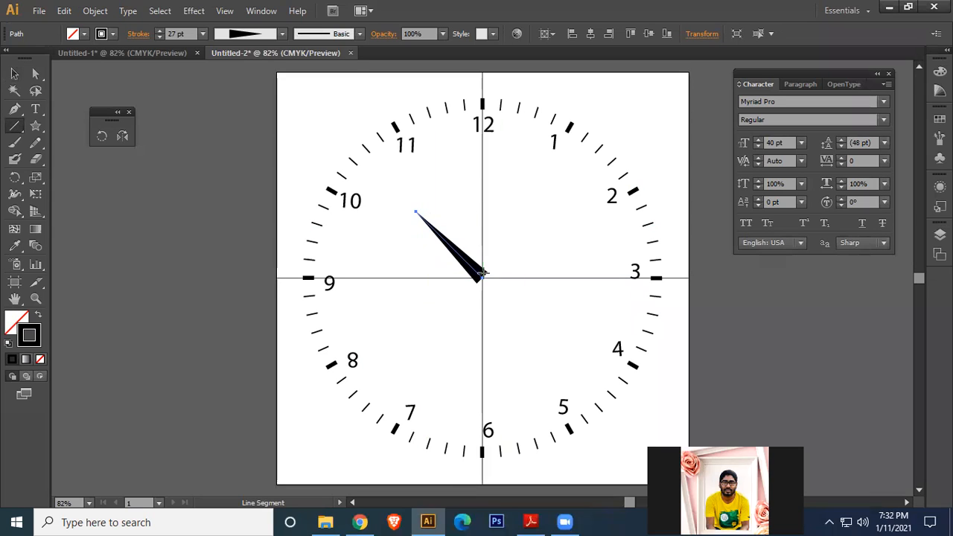
mouse_move(482, 276)
mouse_down()
mouse_move(595, 232)
mouse_move(596, 205)
mouse_move(587, 212)
mouse_move(598, 199)
mouse_up()
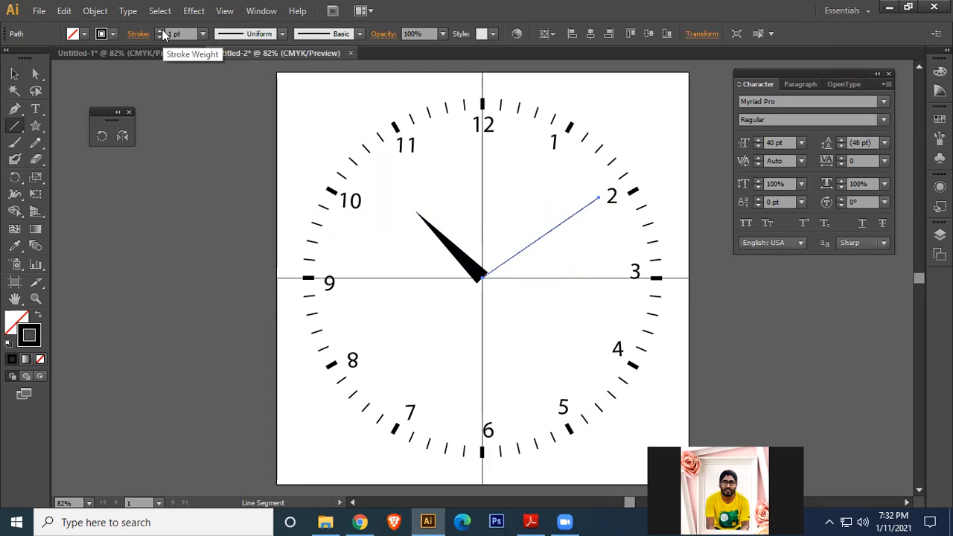
click(162, 30)
click(161, 30)
click(162, 29)
click(161, 30)
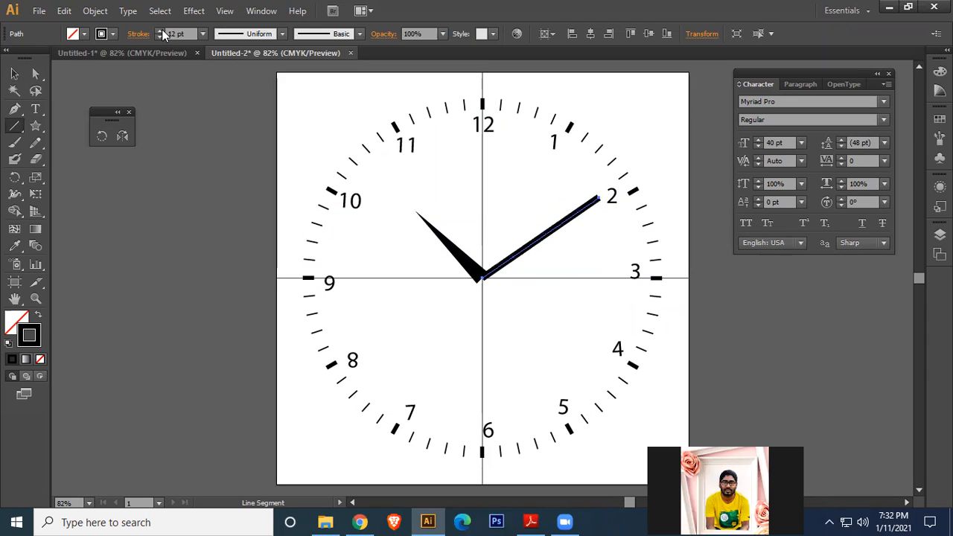
click(279, 34)
click(244, 149)
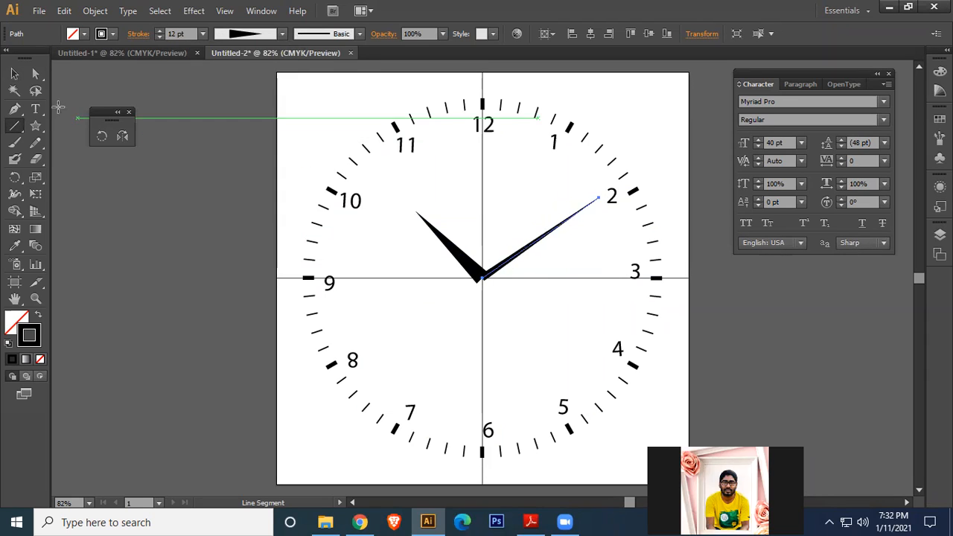
click(14, 74)
Step: Draw the second hand from the center toward the ticks between 4 and 5, with a 6 pt stroke and tapered width profile, and deselect
click(14, 125)
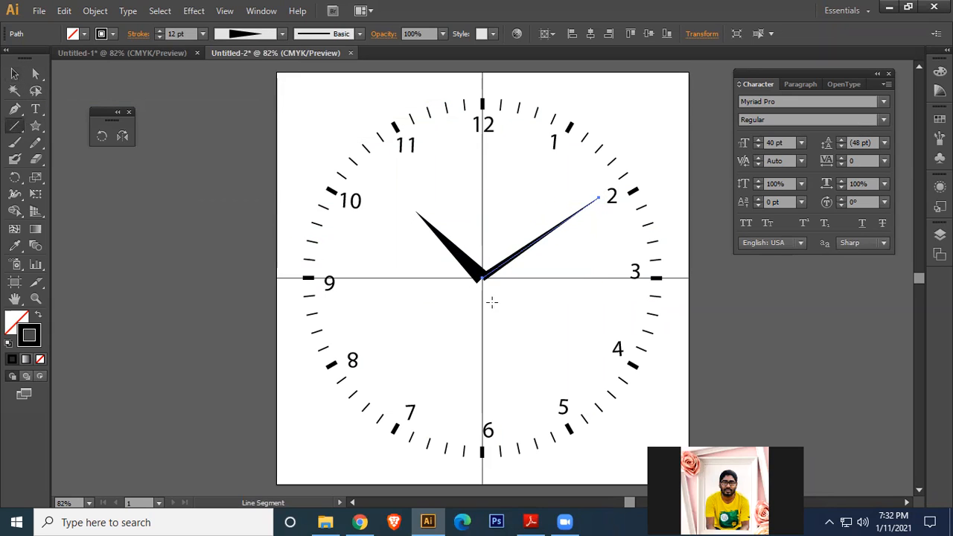
mouse_move(482, 277)
mouse_down()
mouse_move(547, 359)
mouse_move(601, 397)
mouse_up()
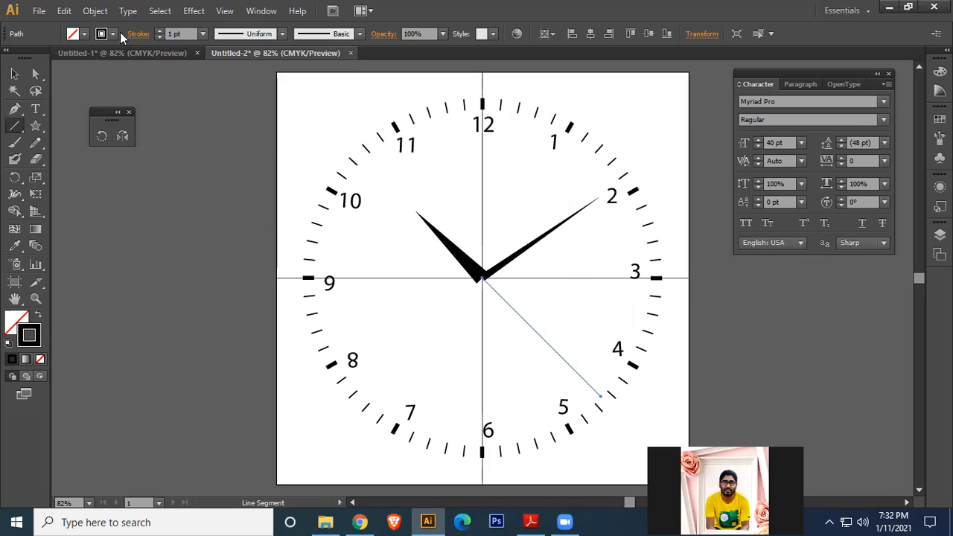
click(161, 30)
click(161, 29)
click(163, 30)
click(163, 30)
click(163, 30)
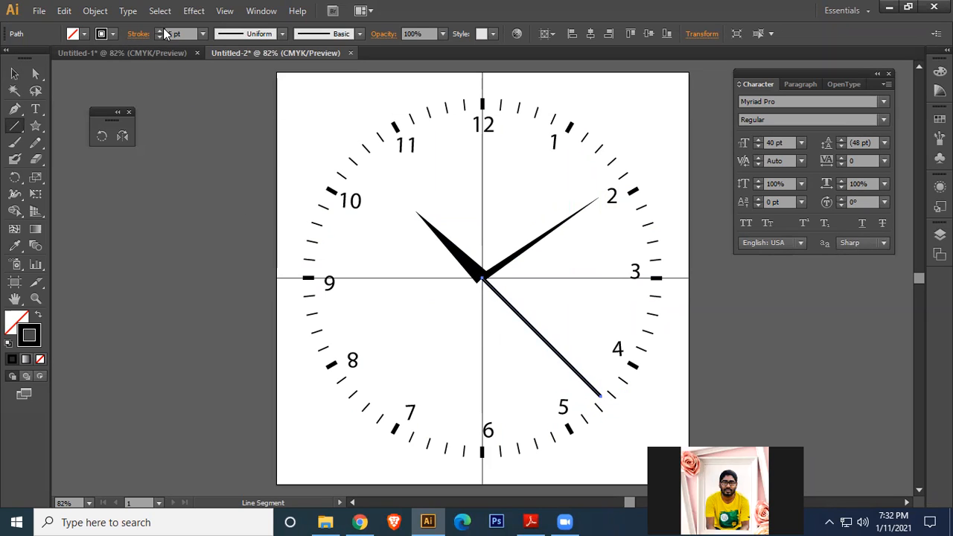
click(283, 34)
click(239, 144)
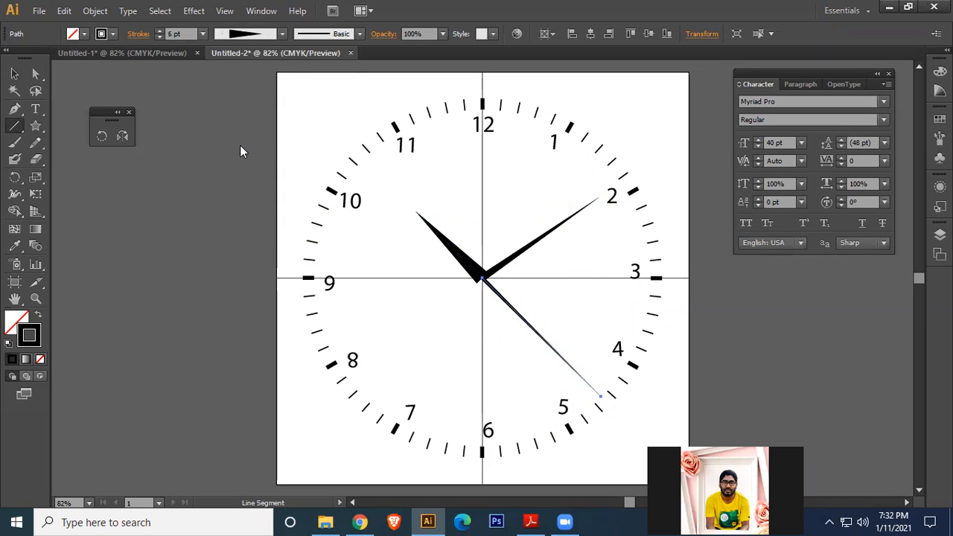
click(14, 74)
click(526, 221)
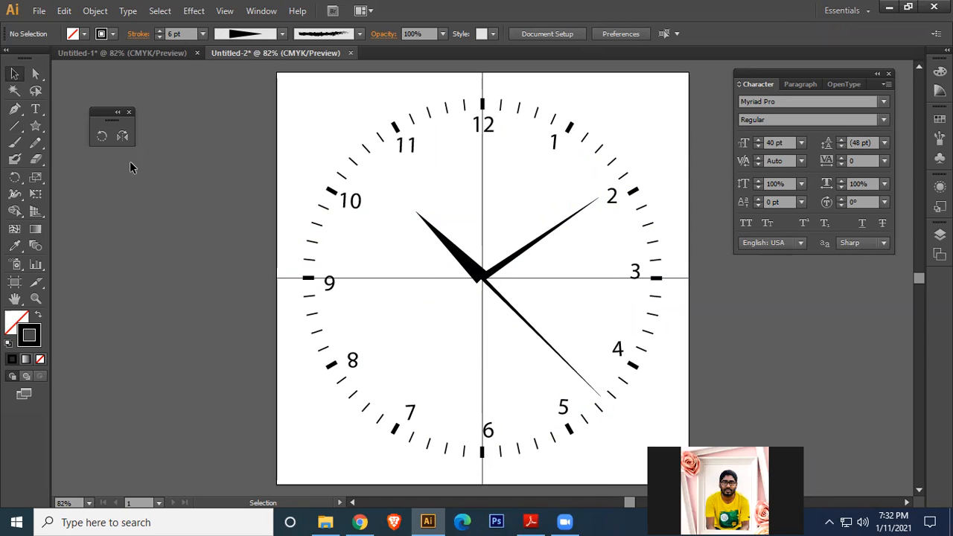
Step: Draw a small circle centered on the guide intersection over the hands, filled black with no stroke, and deselect
click(36, 127)
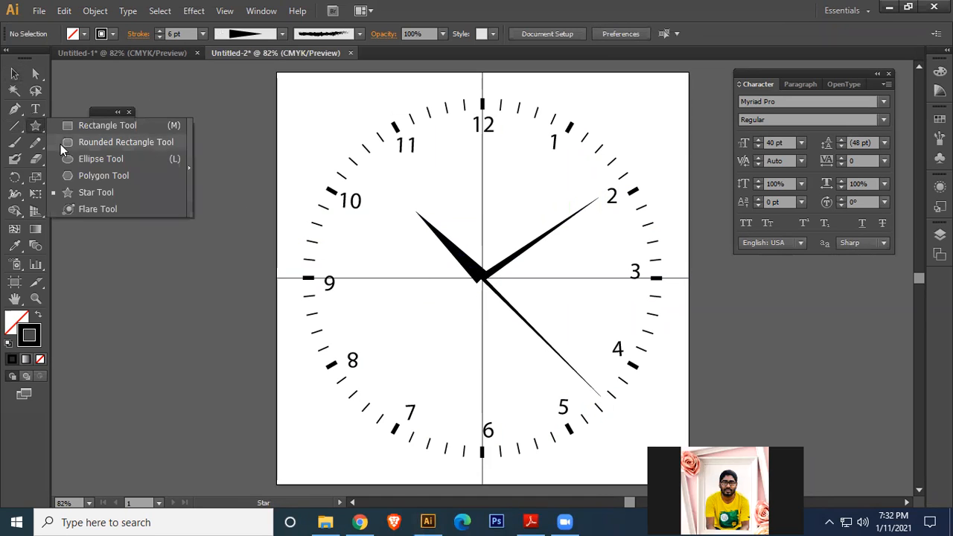
click(83, 159)
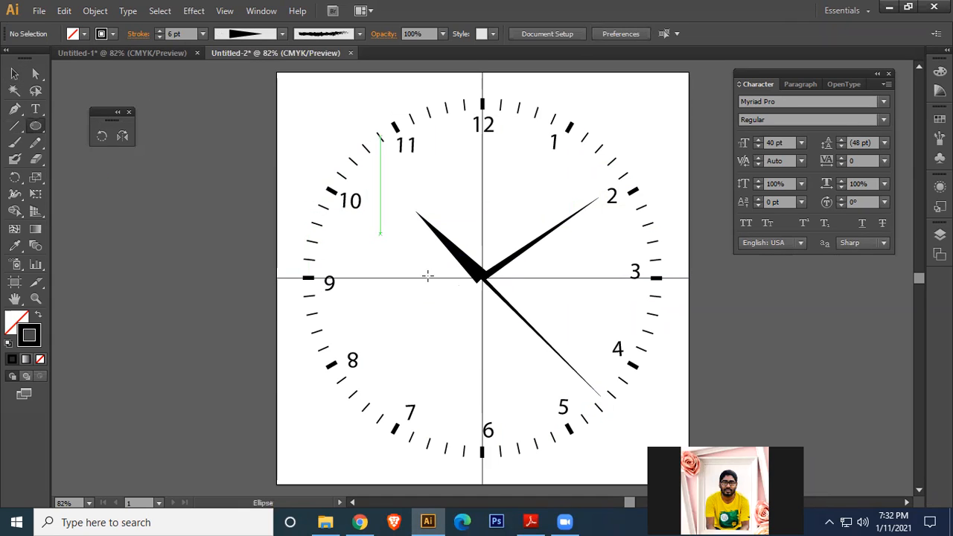
drag(484, 278, 502, 301)
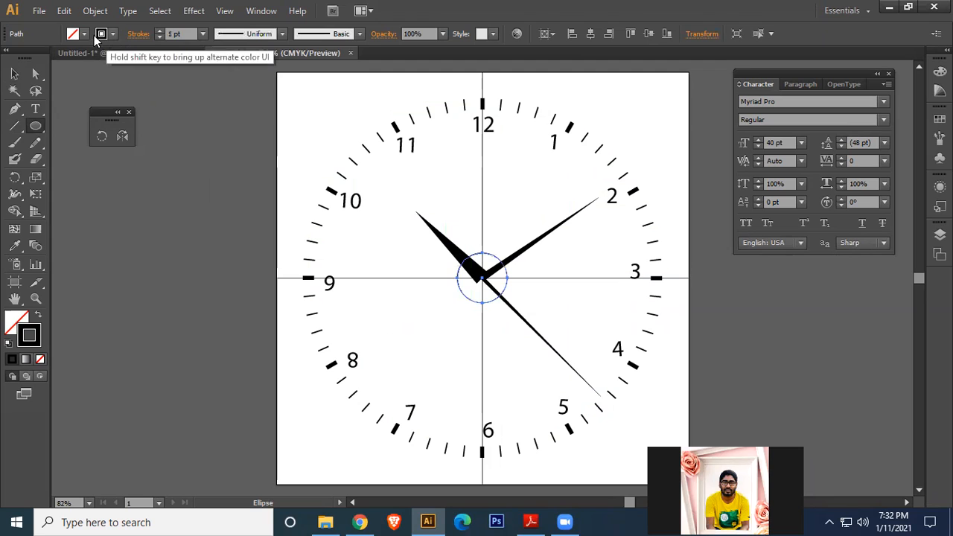
click(73, 34)
click(39, 57)
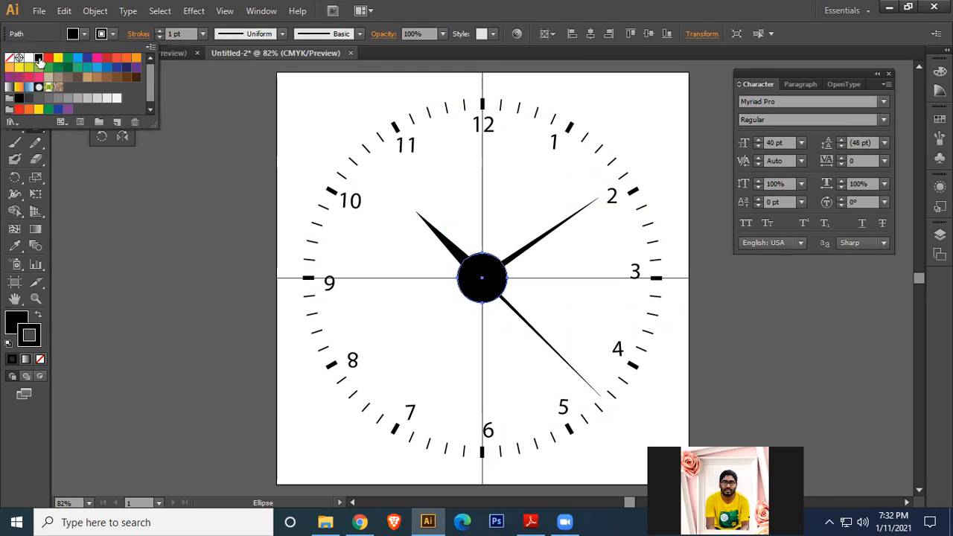
click(114, 34)
click(9, 57)
click(546, 6)
click(21, 74)
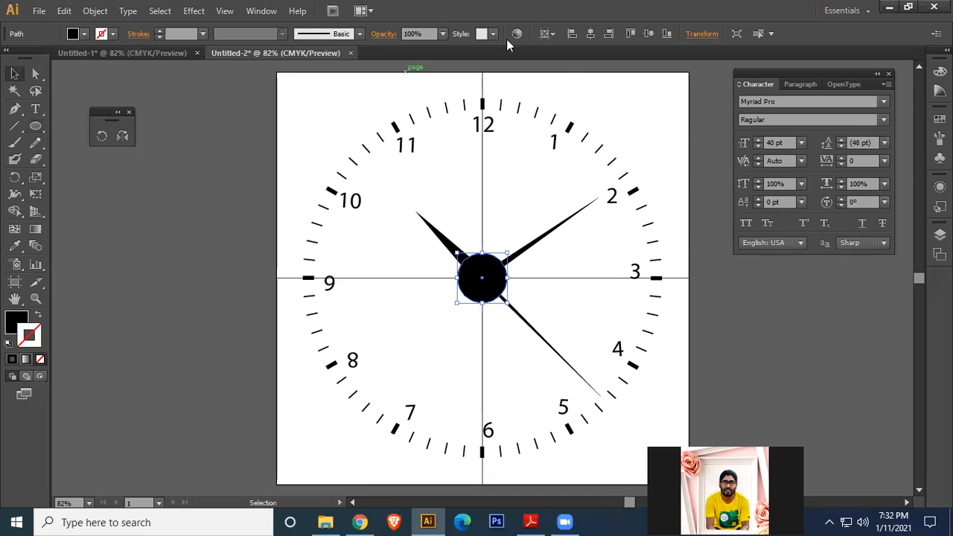
click(631, 127)
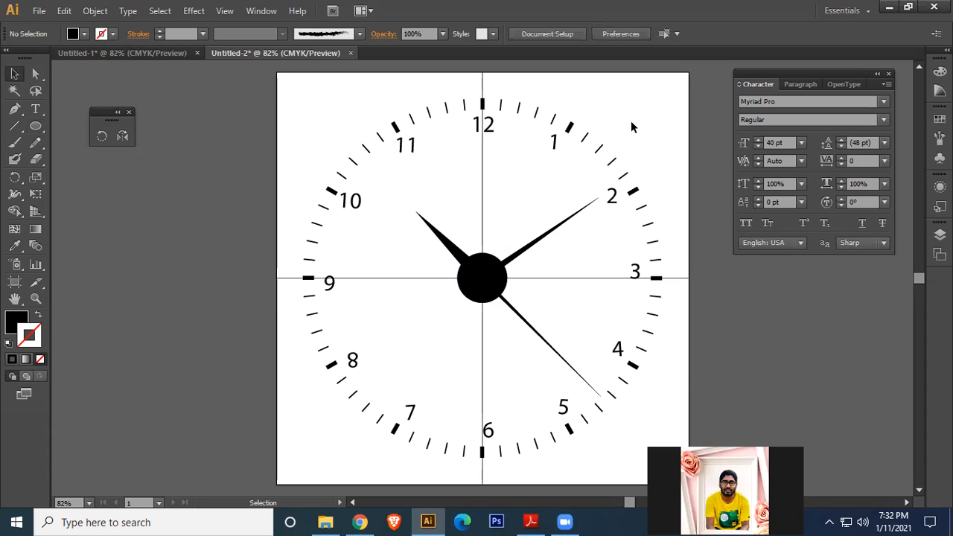
Step: Delete the vertical and horizontal guide lines crossing the clock face
click(483, 183)
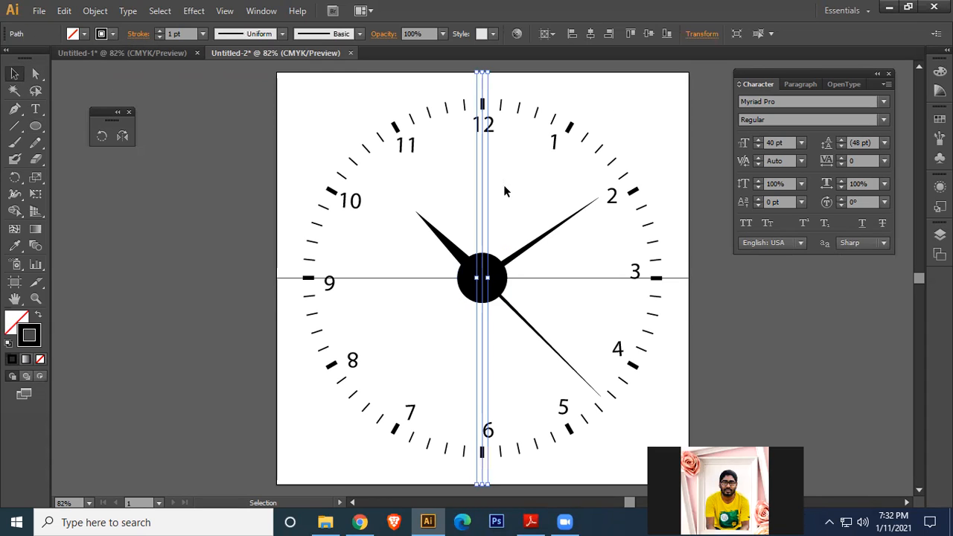
key(Delete)
drag(375, 248, 385, 313)
key(Delete)
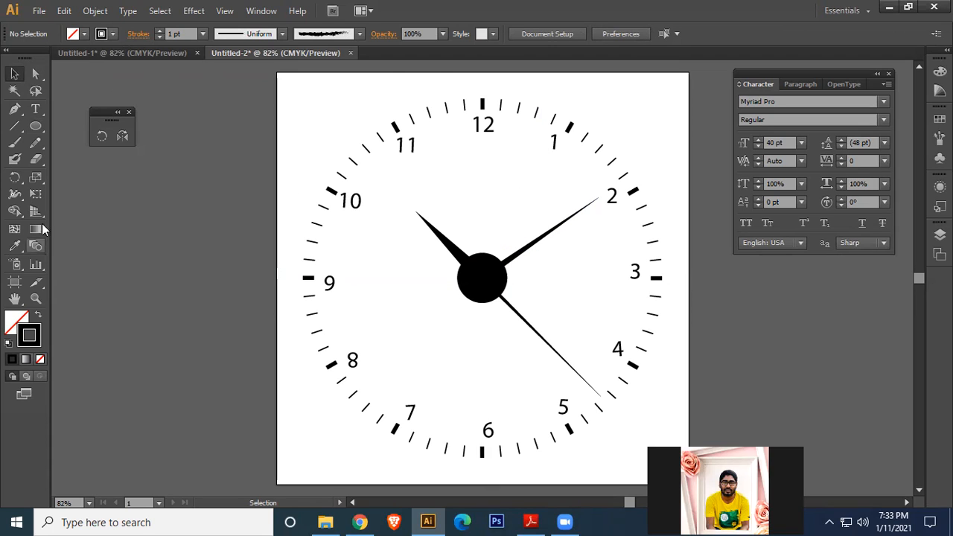
Step: Draw a large circle with red fill and no stroke from the clock's center, extending just beyond the tick marks
click(35, 126)
click(75, 34)
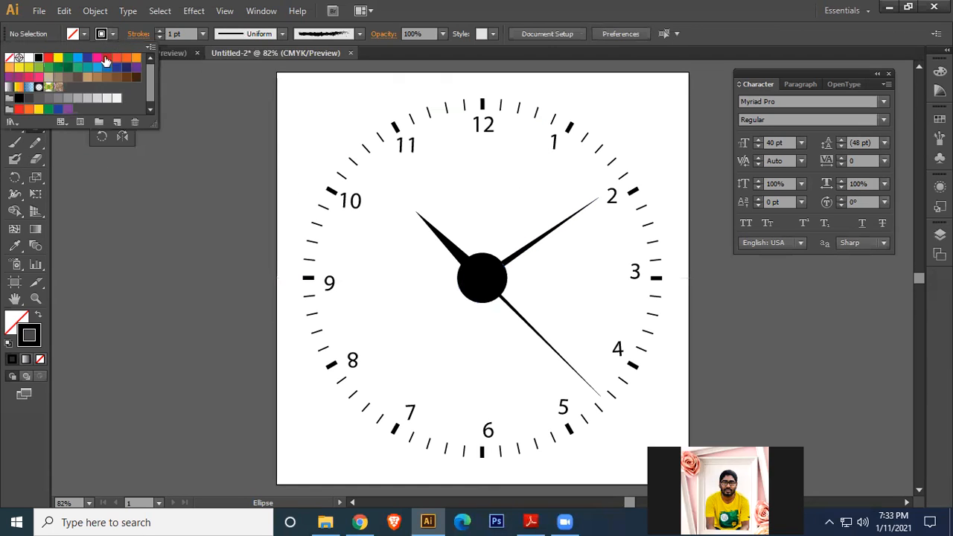
click(10, 59)
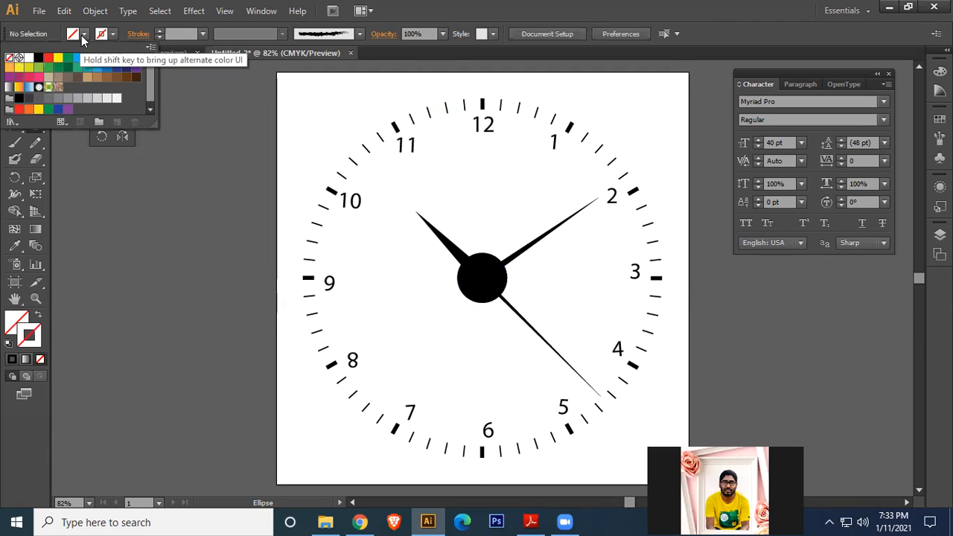
click(80, 36)
click(80, 36)
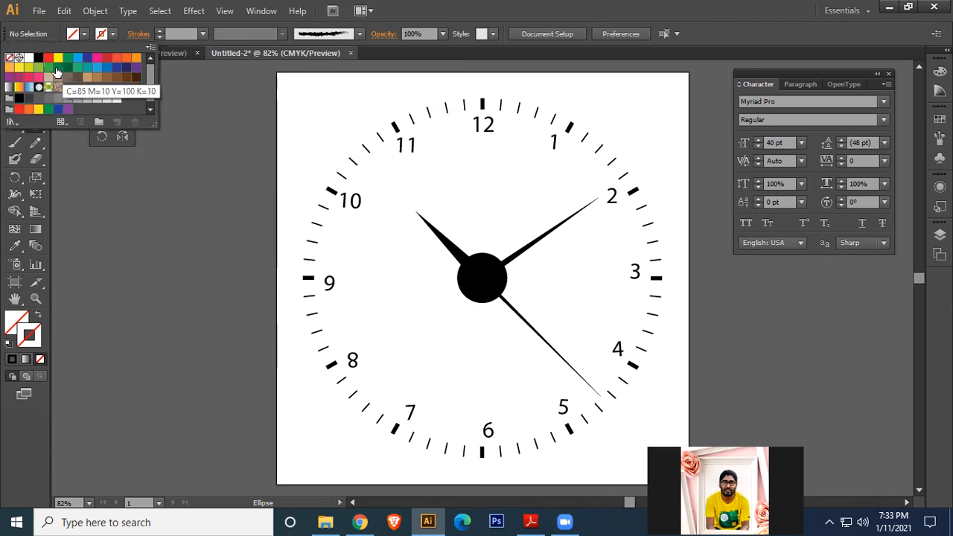
click(47, 57)
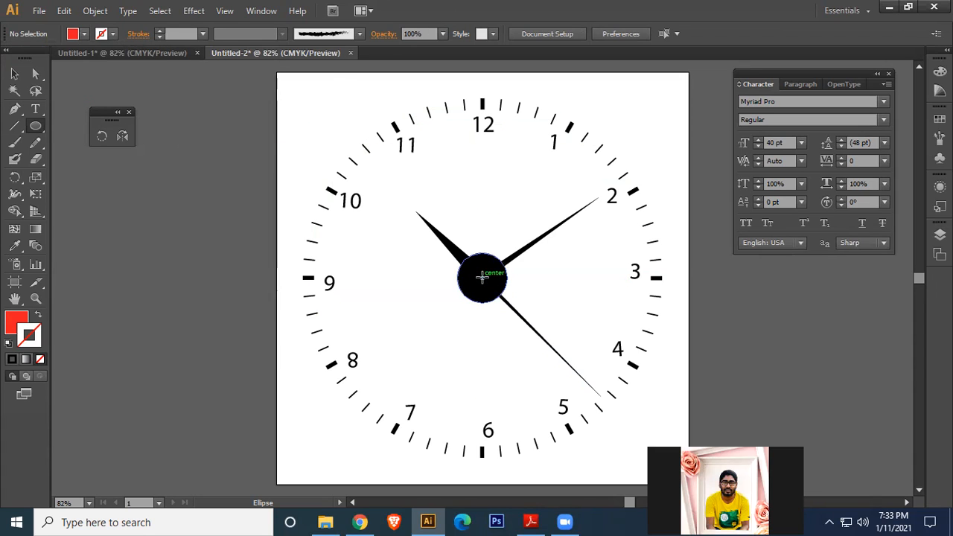
drag(482, 277, 647, 469)
click(14, 75)
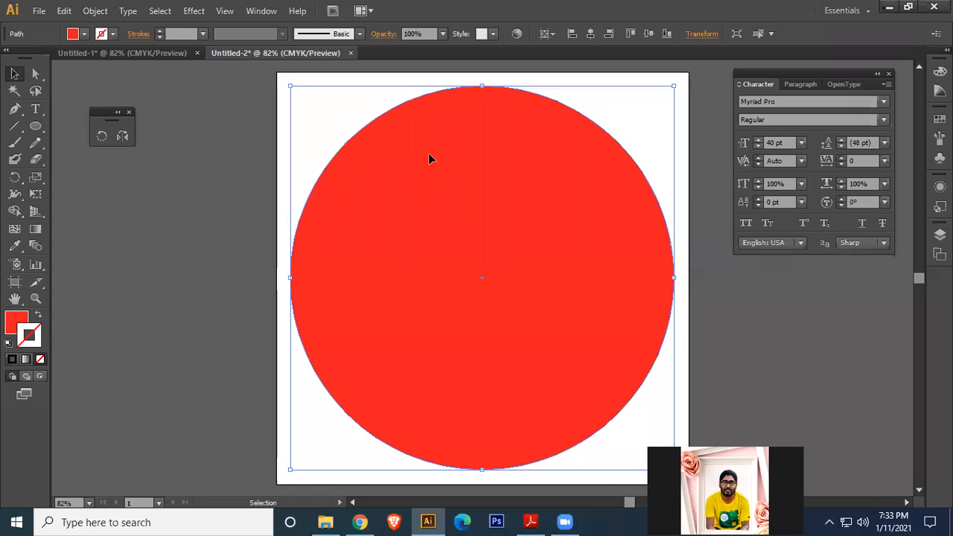
Step: Send the red circle behind all the clock artwork and deselect it
right_click(457, 158)
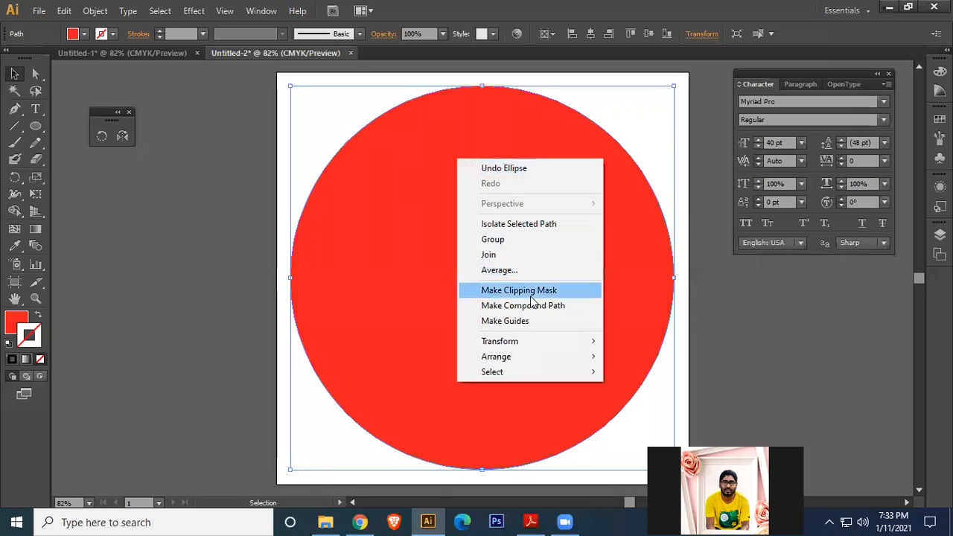
mouse_move(562, 360)
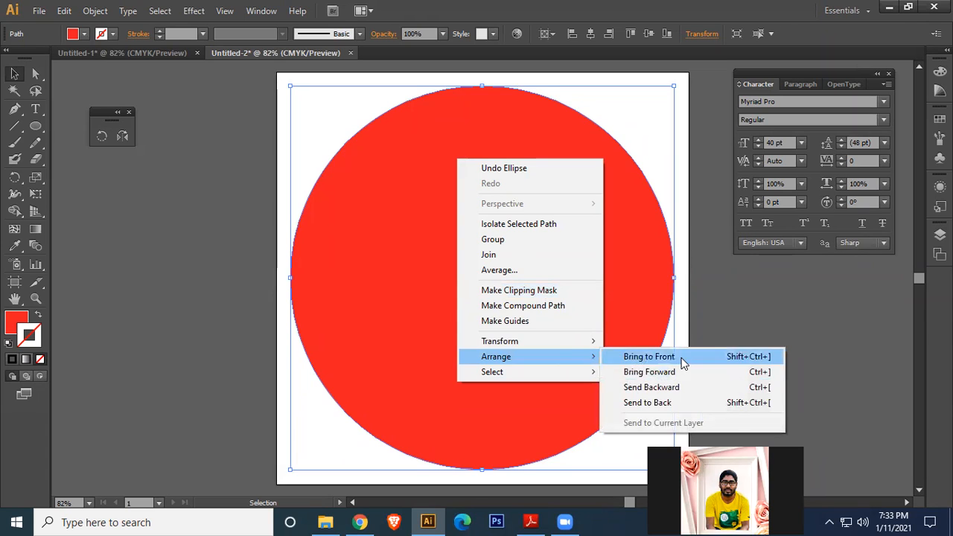
click(675, 402)
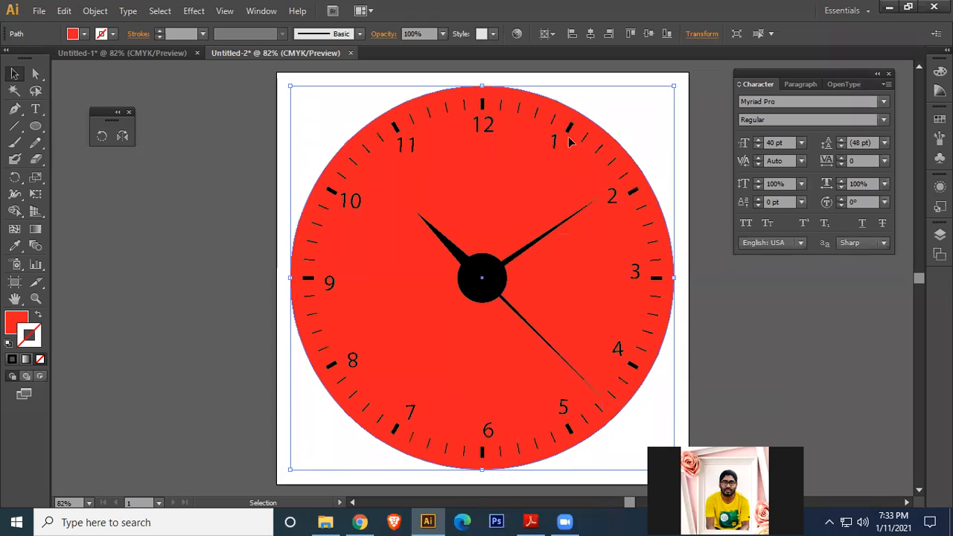
click(725, 130)
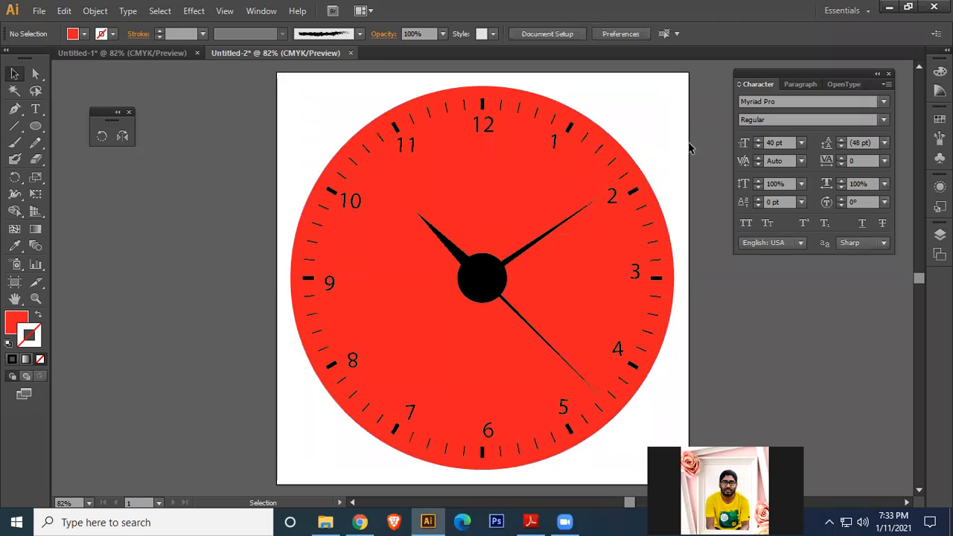
click(500, 216)
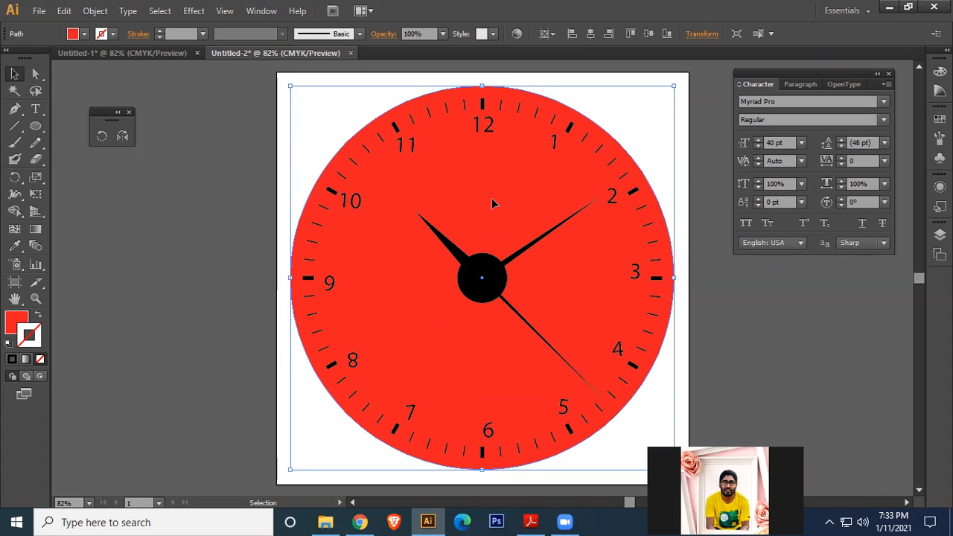
click(26, 360)
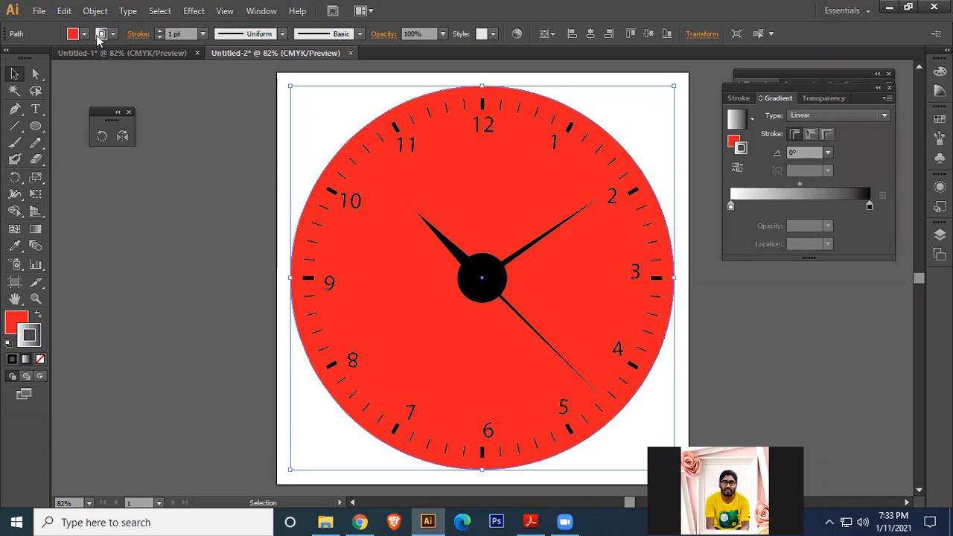
click(109, 35)
click(9, 58)
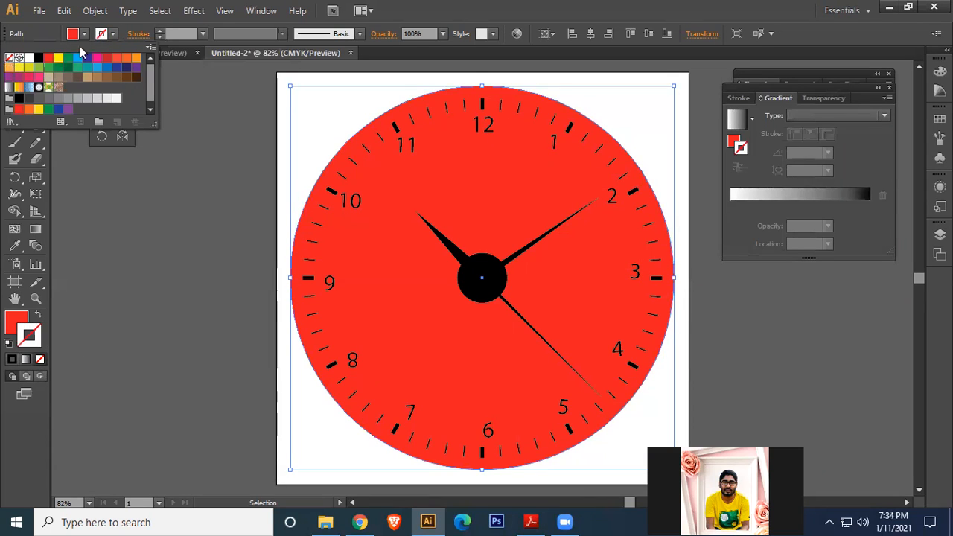
click(84, 38)
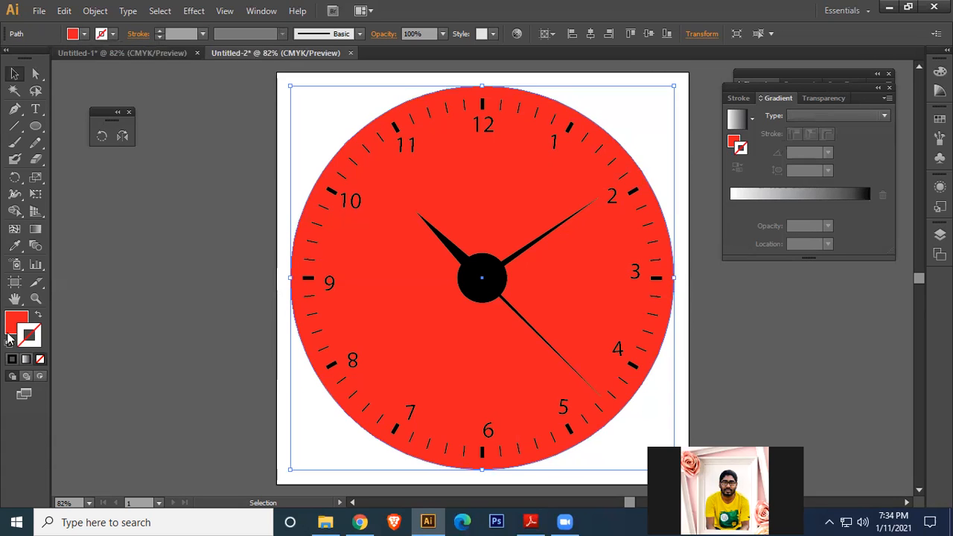
click(27, 361)
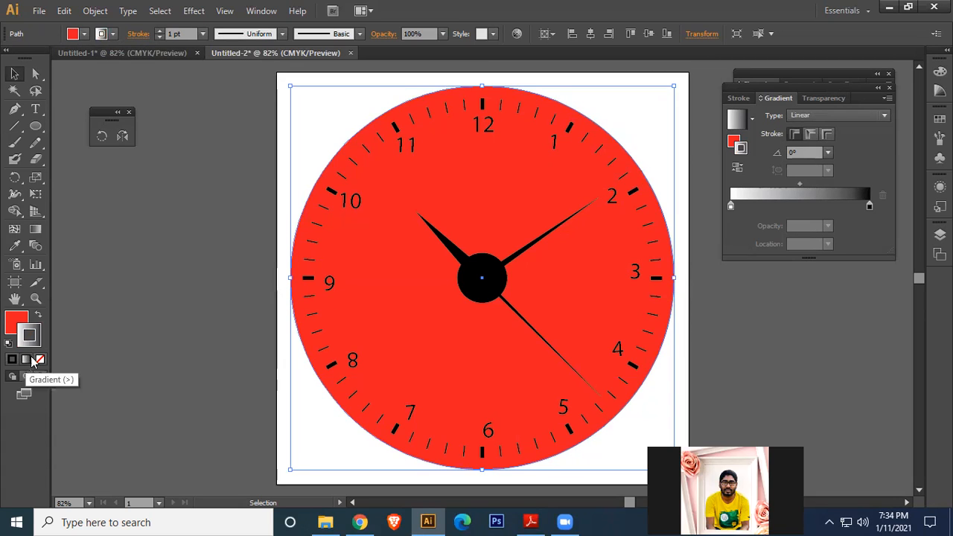
click(752, 117)
click(654, 173)
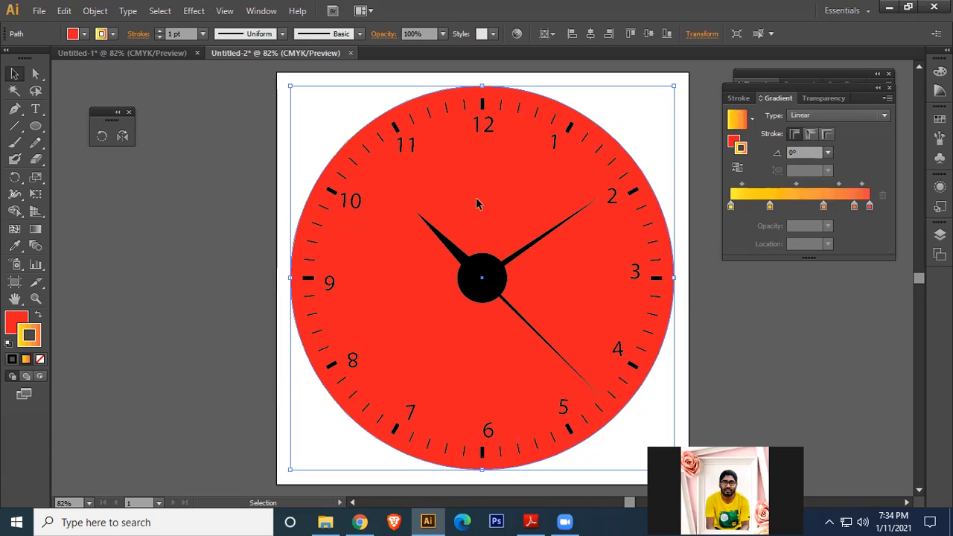
click(102, 34)
click(9, 57)
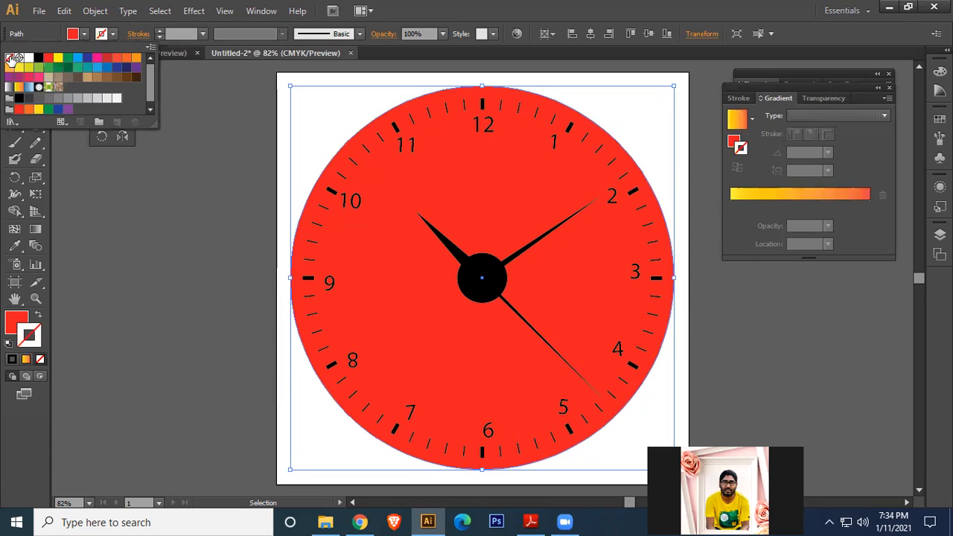
Step: Fill the clock's background circle with the yellow-to-orange gradient swatch and deselect it
click(84, 34)
click(84, 34)
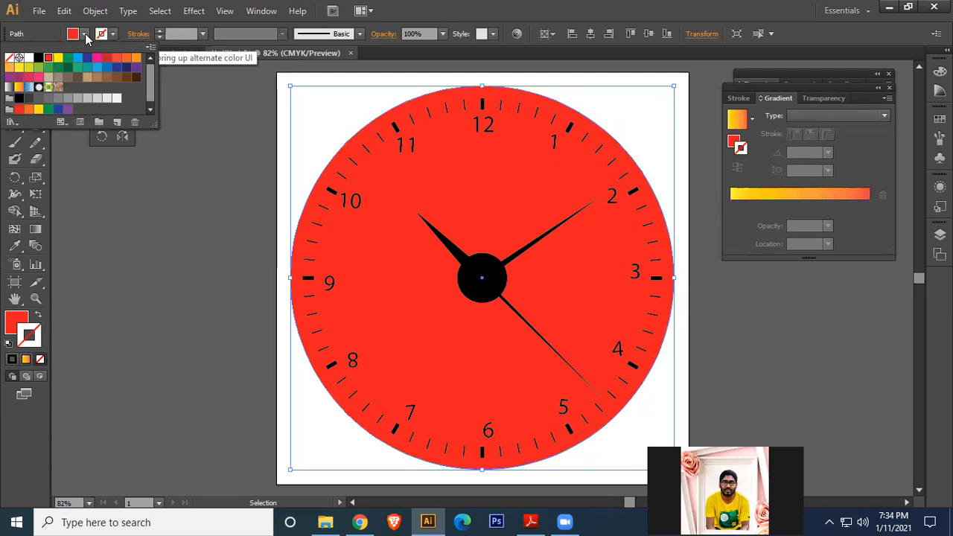
click(19, 88)
click(591, 44)
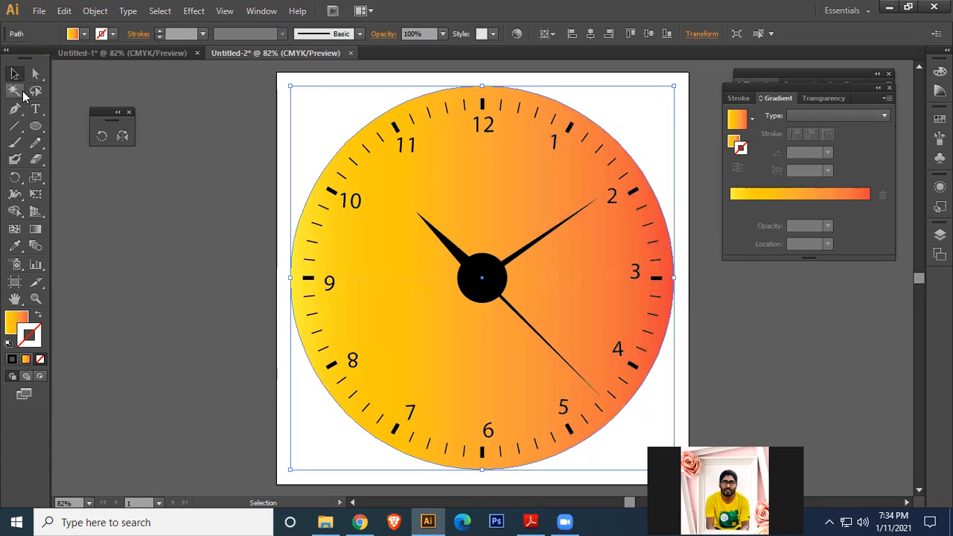
click(760, 362)
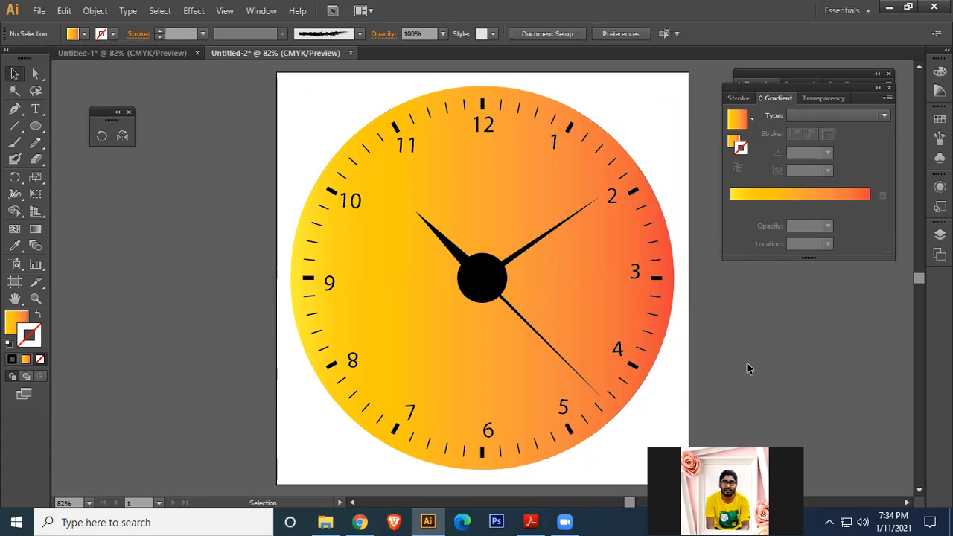
click(528, 195)
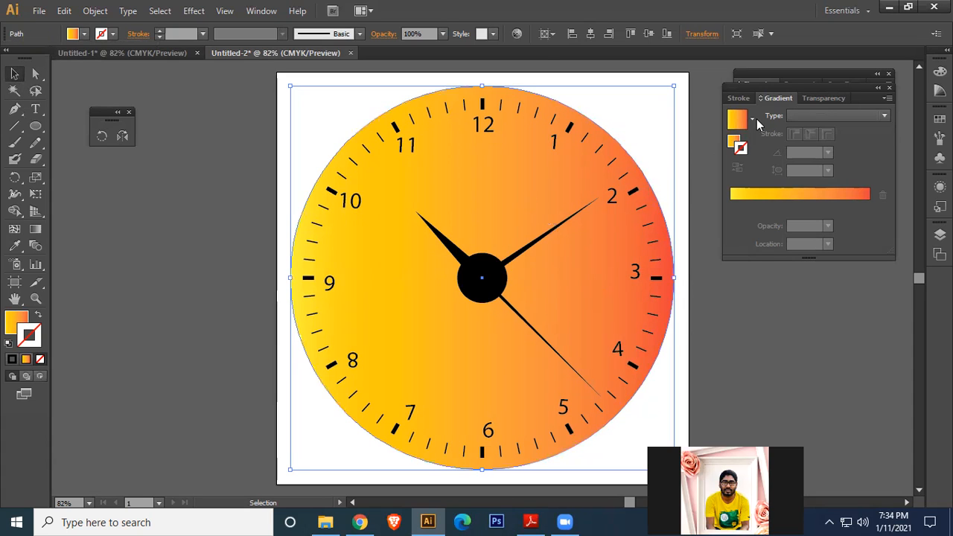
click(751, 119)
click(660, 189)
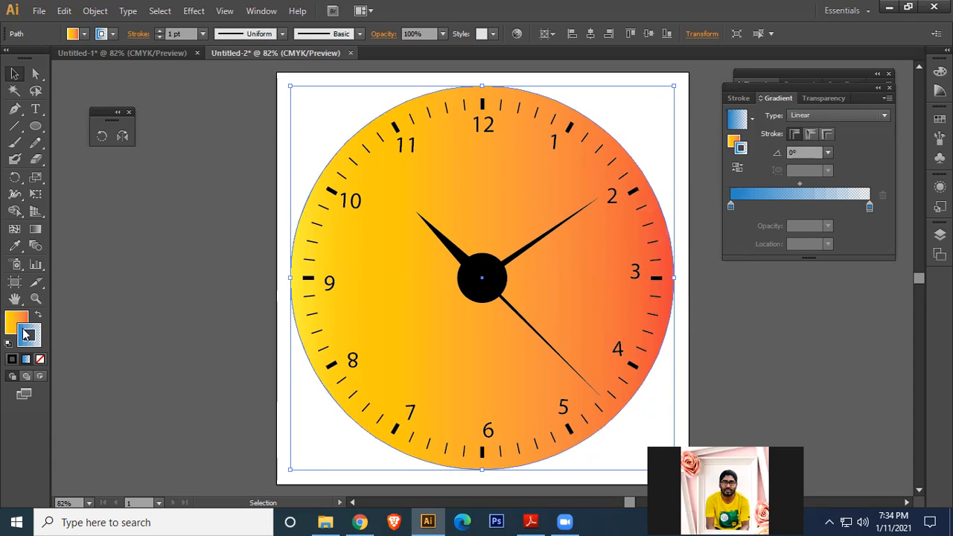
click(41, 362)
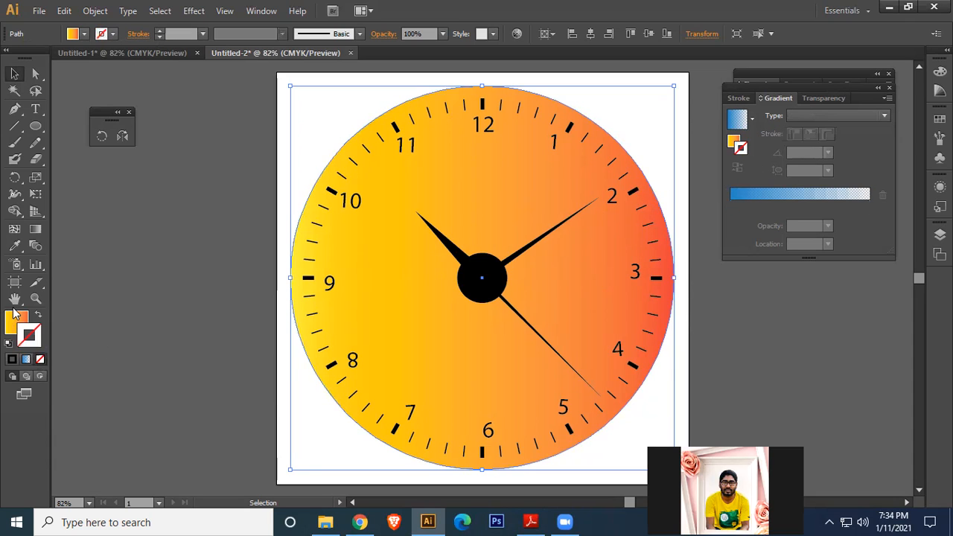
Step: Fill the clock's background circle with the linear gradient fading from blue to transparent, and deselect it
click(17, 321)
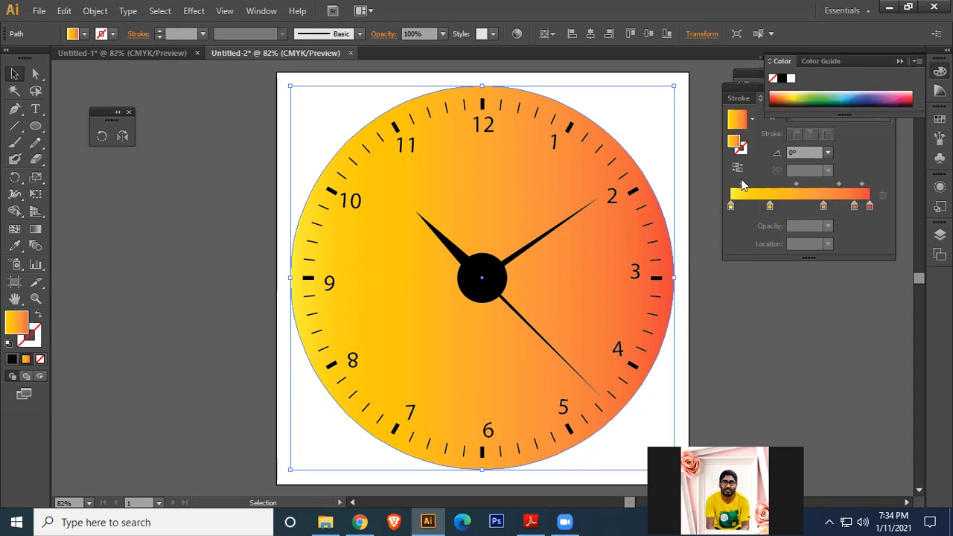
click(752, 118)
click(658, 191)
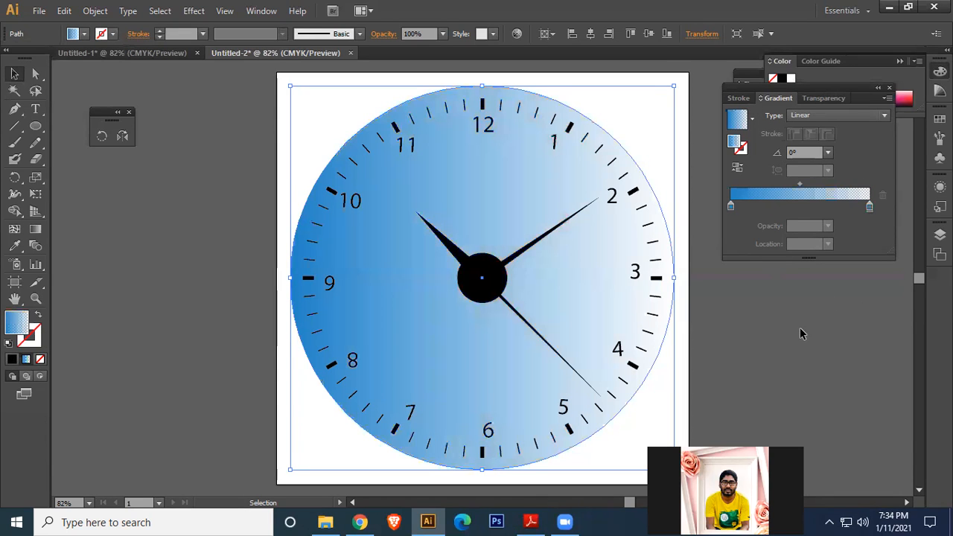
click(198, 262)
Step: Collapse the Color panel and close the floating Gradient and Character panels
click(899, 61)
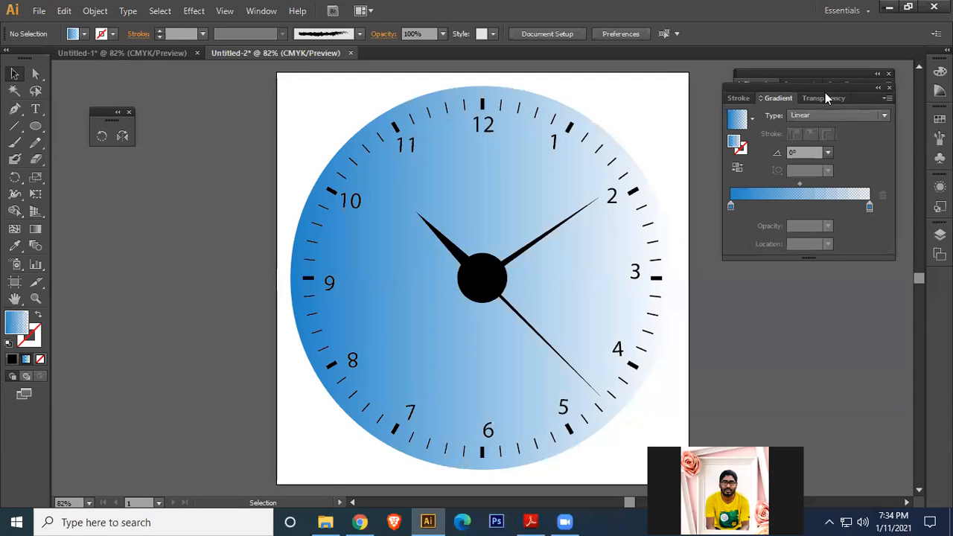
click(889, 87)
click(890, 74)
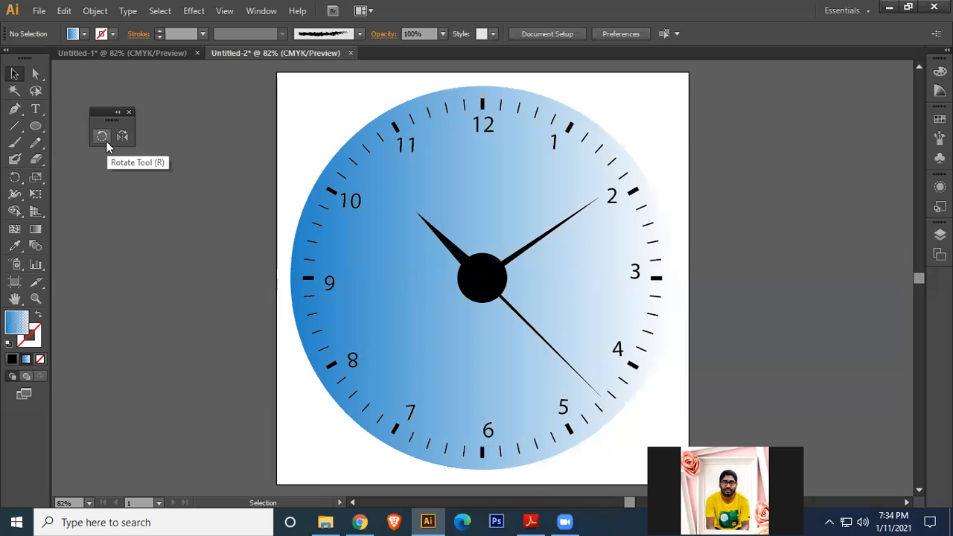
Step: Scale the whole clock down to about 1.84 by 1.67 in, group it, and place it off the artboard beyond its right edge
drag(309, 88, 334, 160)
key(ctrl+g)
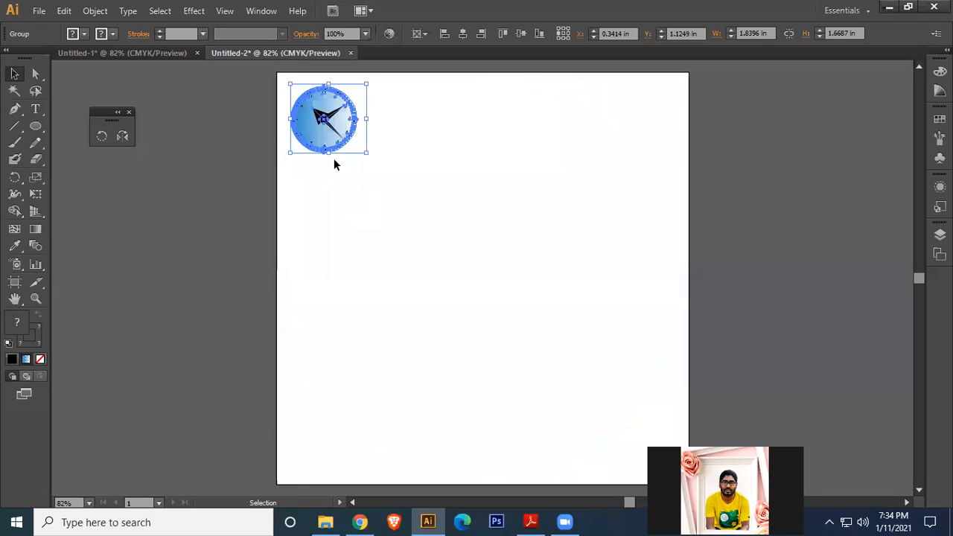
drag(342, 123, 831, 135)
click(815, 248)
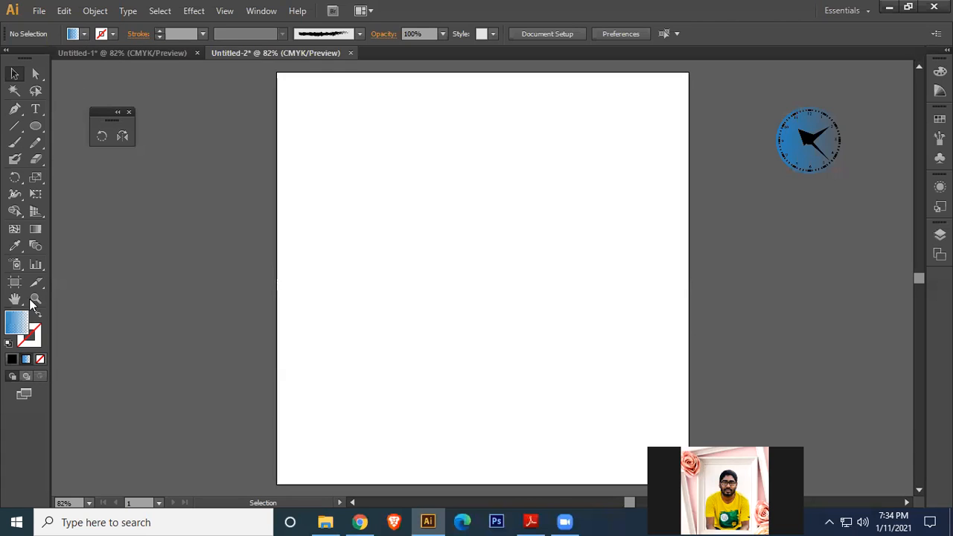
Step: Draw a small half-leaf with the Pen tool in the artboard's upper part, filled black without stroke, curved left and straight right
click(12, 359)
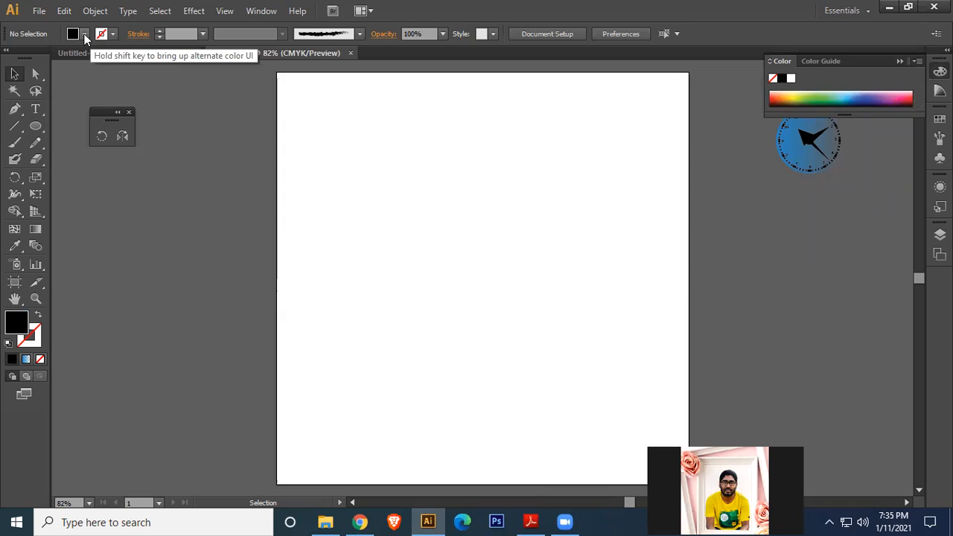
click(14, 109)
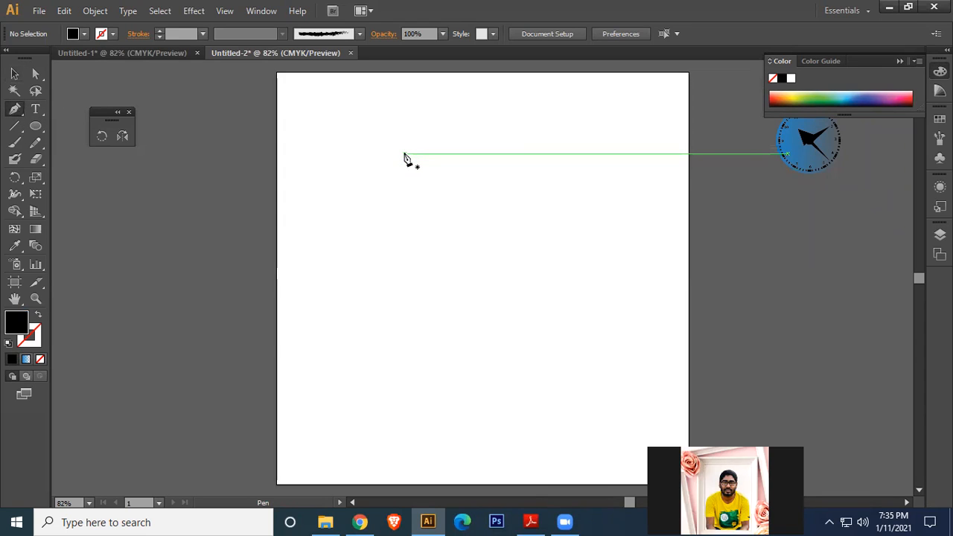
click(405, 154)
drag(405, 215, 432, 248)
click(14, 73)
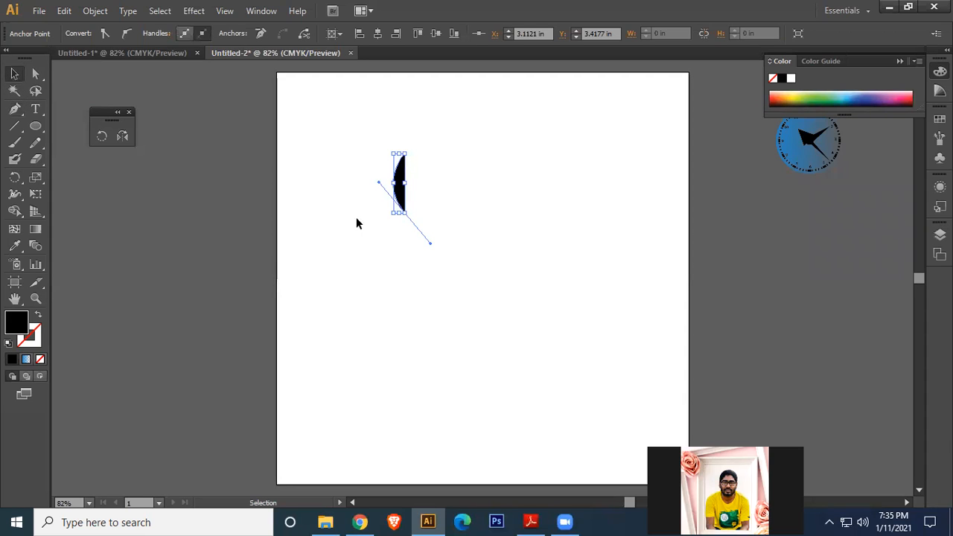
Step: Reflect a copy of the half-leaf across a vertical axis through its straight edge to form a full leaf, and deselect
click(123, 136)
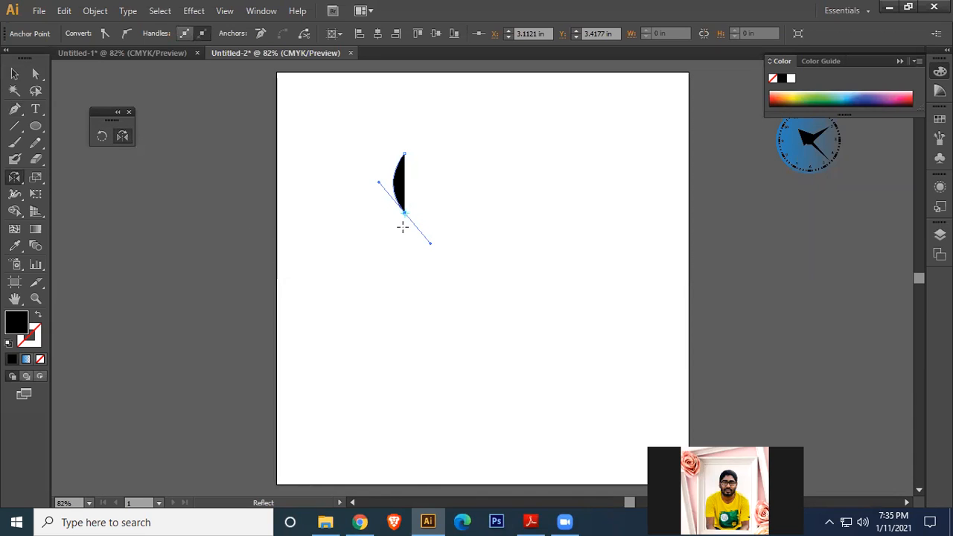
alt+click(405, 182)
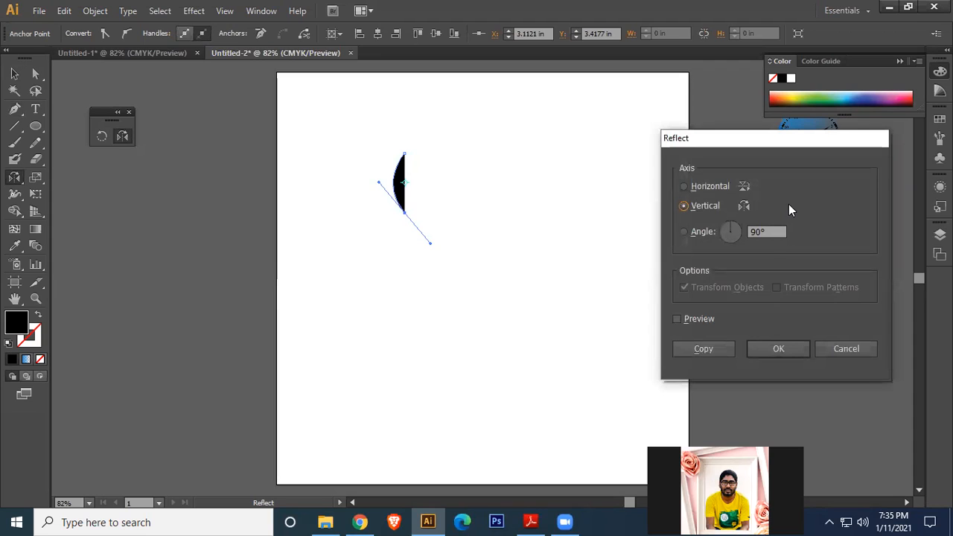
click(704, 348)
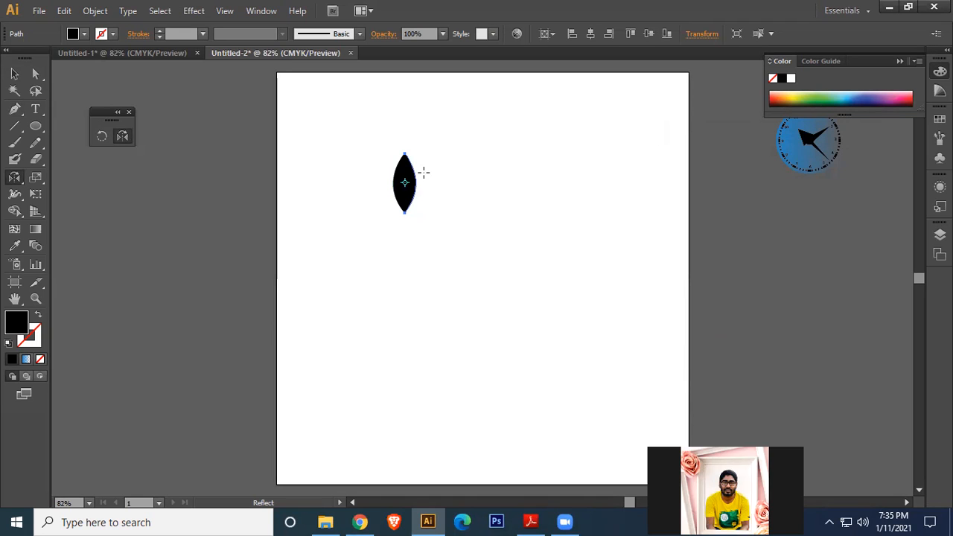
click(14, 74)
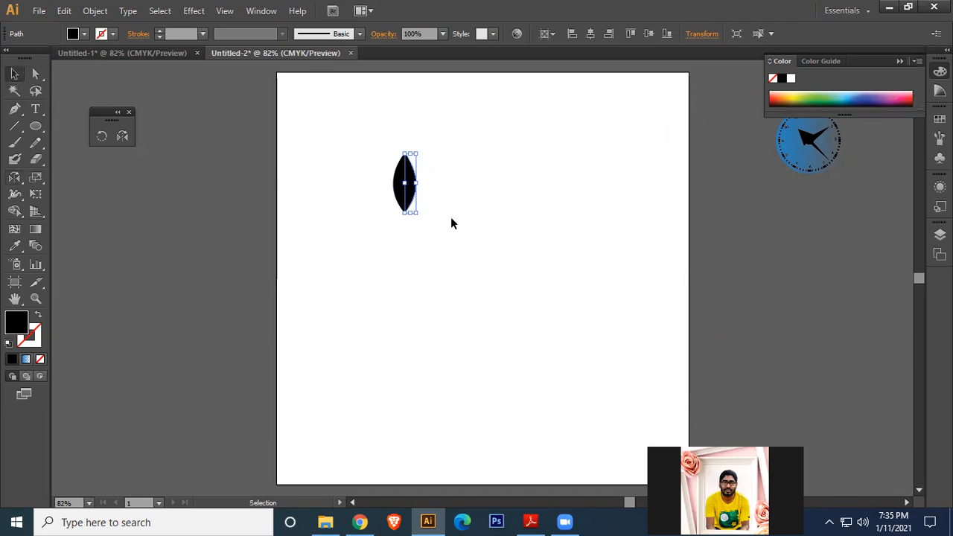
click(450, 222)
Step: Fill the leaf's right half with orange-red and its left half with a darker red, and deselect
click(409, 184)
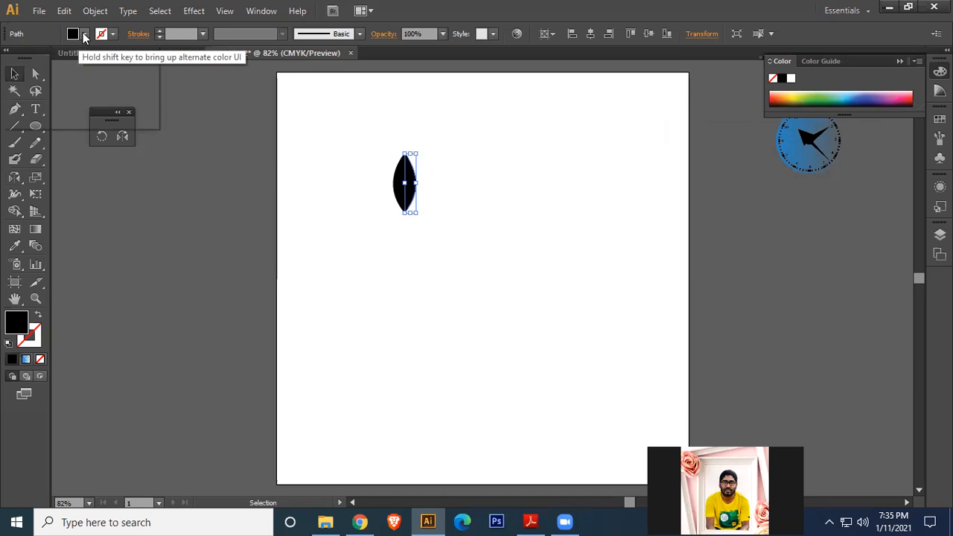
click(84, 33)
click(116, 58)
click(388, 205)
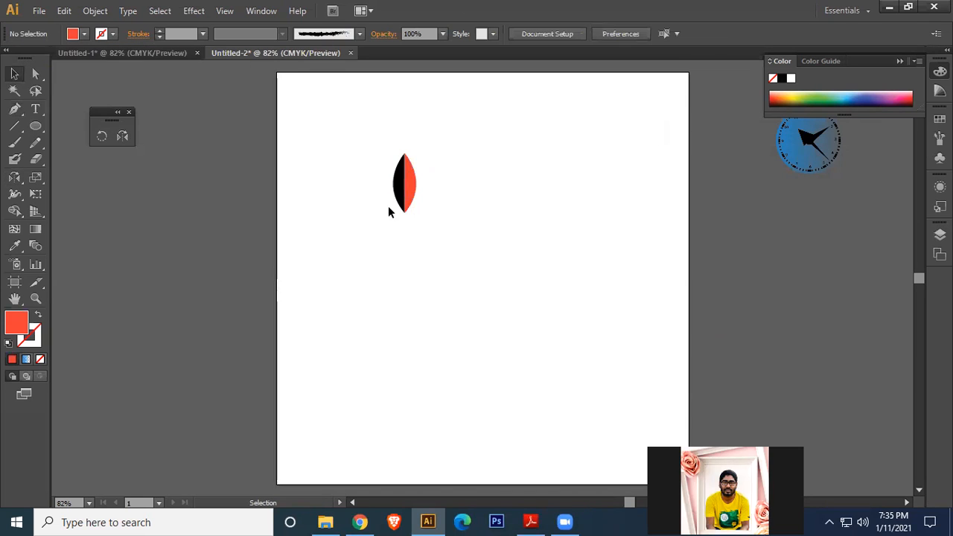
click(397, 189)
click(84, 34)
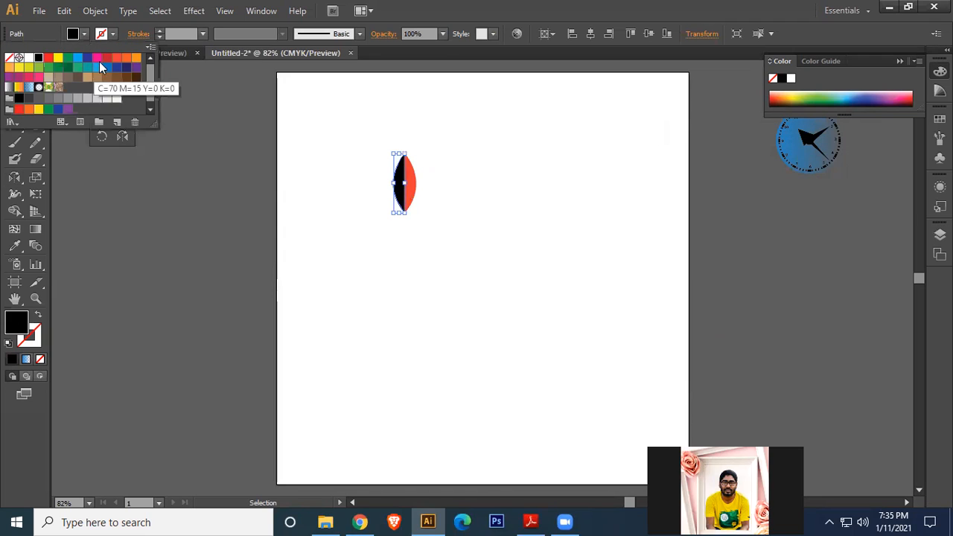
click(107, 58)
click(504, 253)
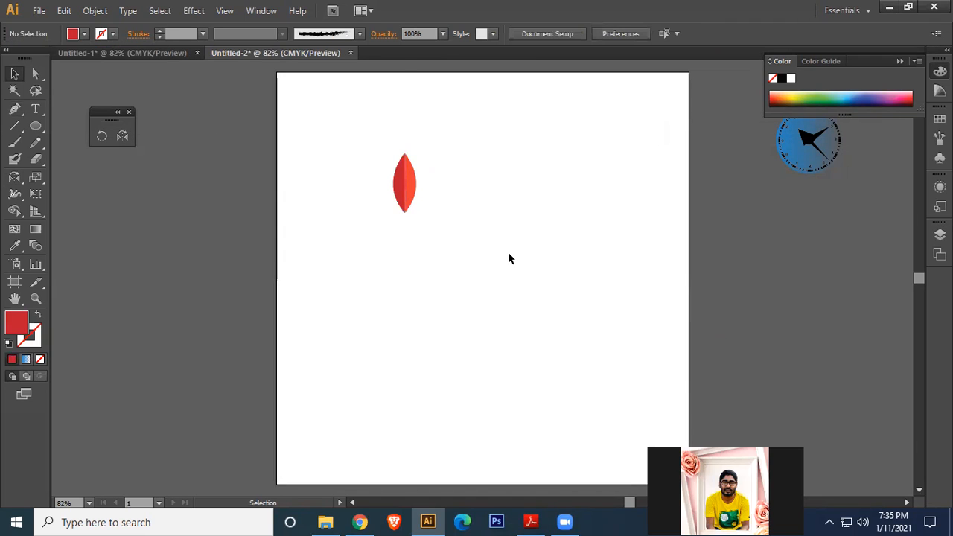
Step: Group the two leaf halves and make a copy rotated 30° about a point just below the leaf's lower tip
key(ctrl+a)
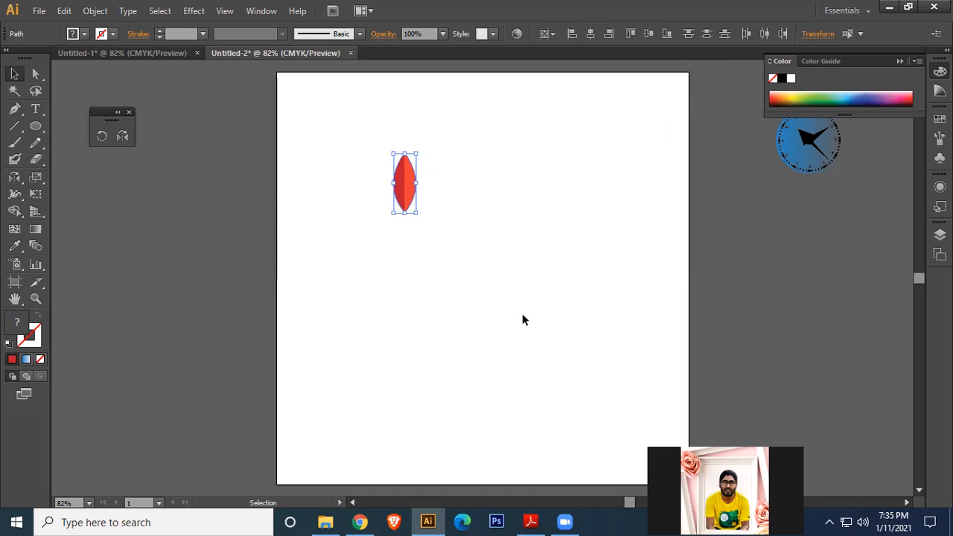
key(ctrl+g)
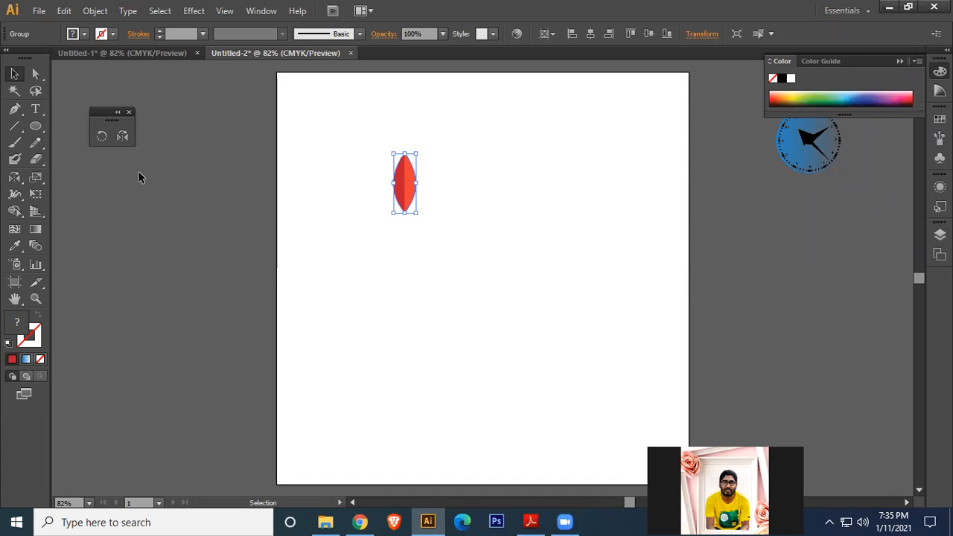
click(102, 138)
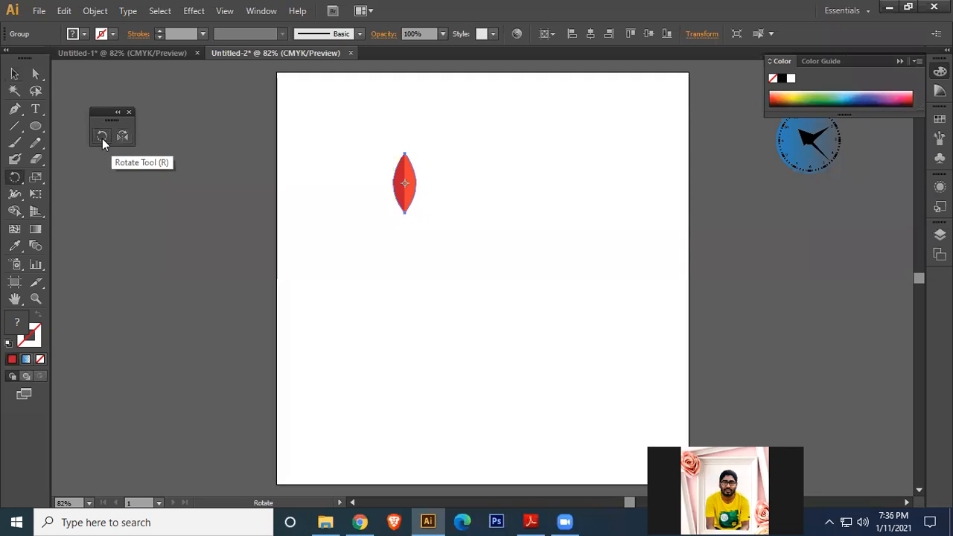
alt+click(405, 224)
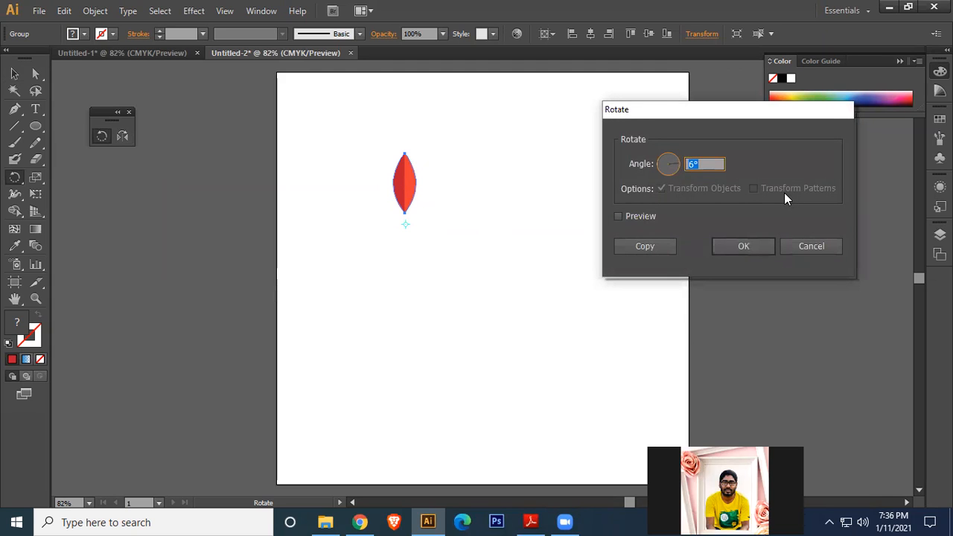
text(30)
click(664, 247)
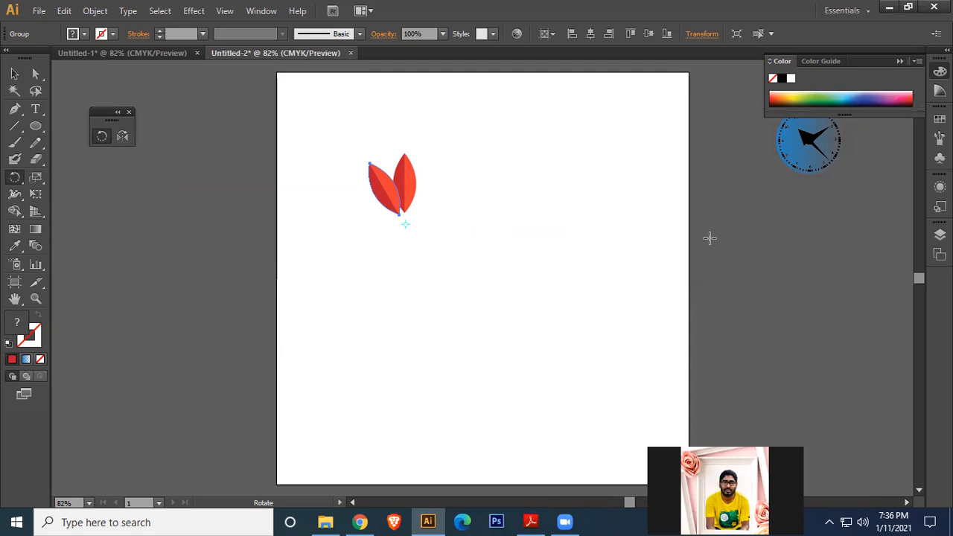
Step: Repeat the rotated leaf copy around the same centre until twelve petals form a full flower, and deselect
key(ctrl+d)
key(ctrl+d)
key(ctrl+d)
key(ctrl+d)
key(ctrl+d)
key(ctrl+d)
key(ctrl+d)
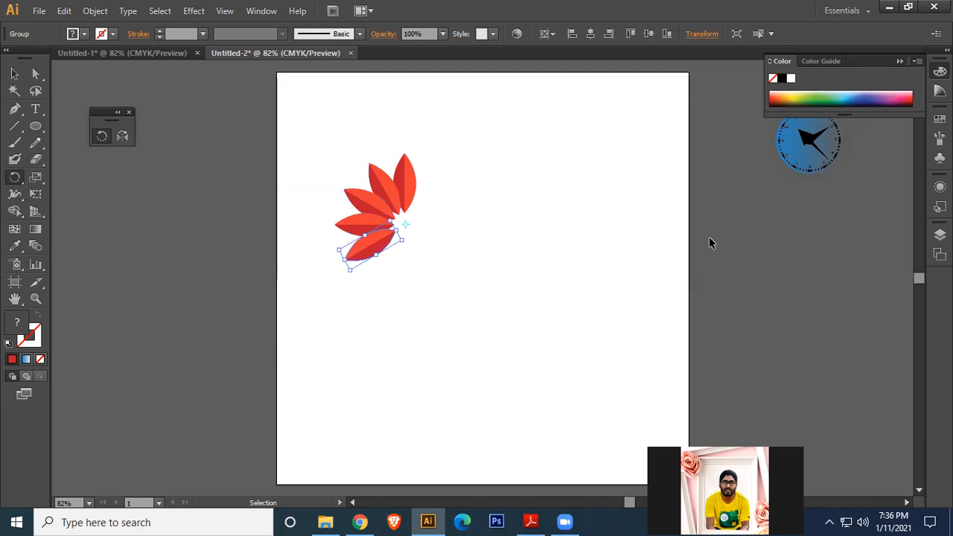
key(ctrl+d)
key(ctrl+d)
key(ctrl+d)
key(ctrl+d)
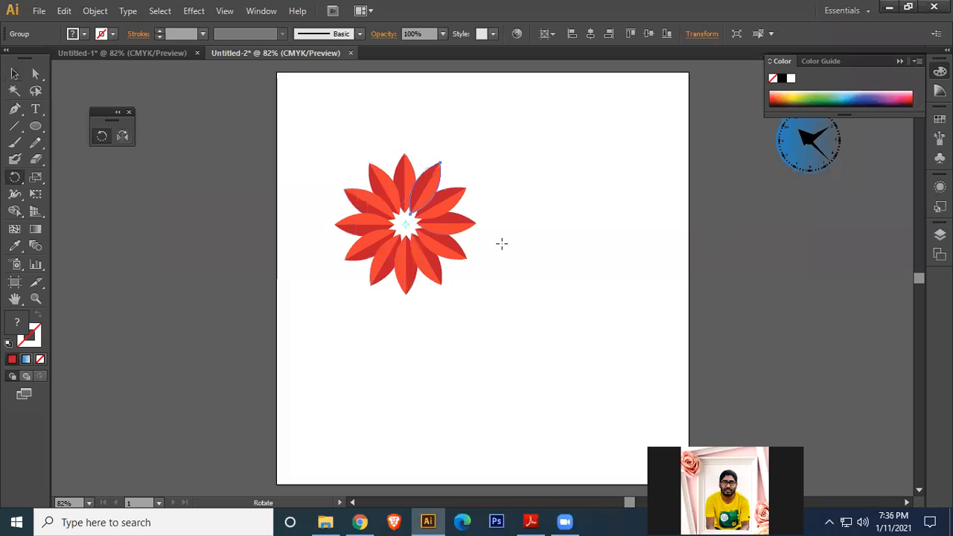
click(15, 73)
click(543, 289)
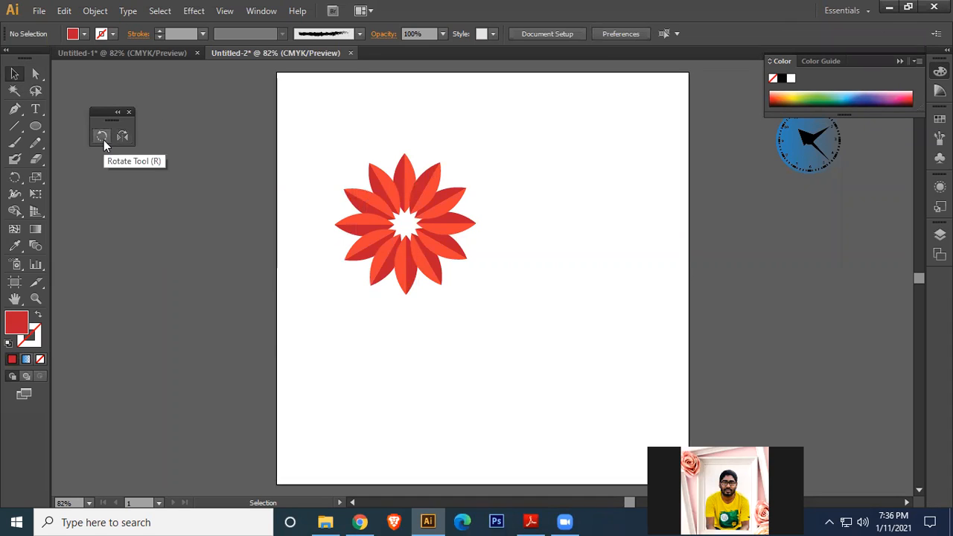
Step: Close the floating Rotate and Reflect tool strip, and delete the flower and the clock beside the artboard
click(129, 112)
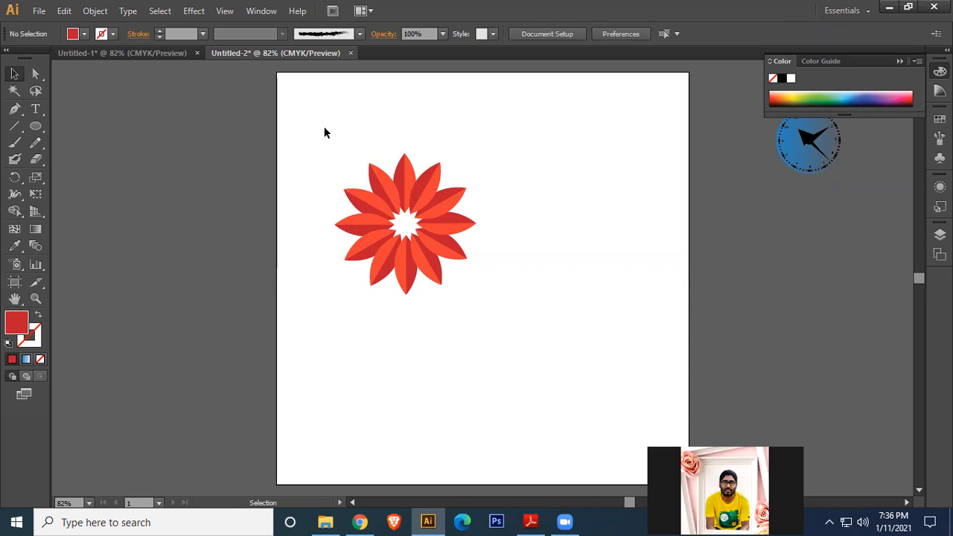
drag(326, 128, 510, 337)
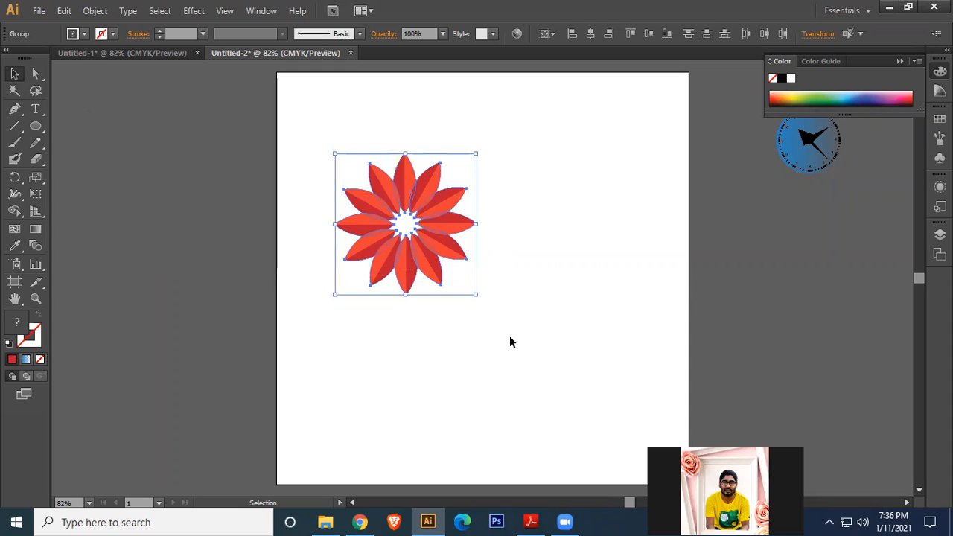
key(Delete)
click(899, 61)
drag(843, 207, 779, 109)
key(Delete)
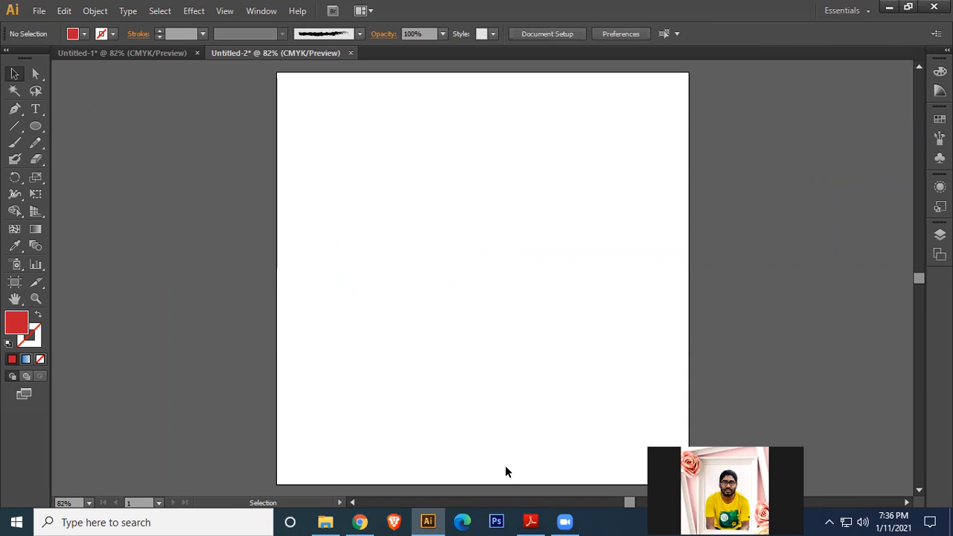
Step: Check the Class-02 tool list in Adobe Reader, and return to Illustrator to paint a straight horizontal Paintbrush stroke across the artboard's upper half
click(531, 522)
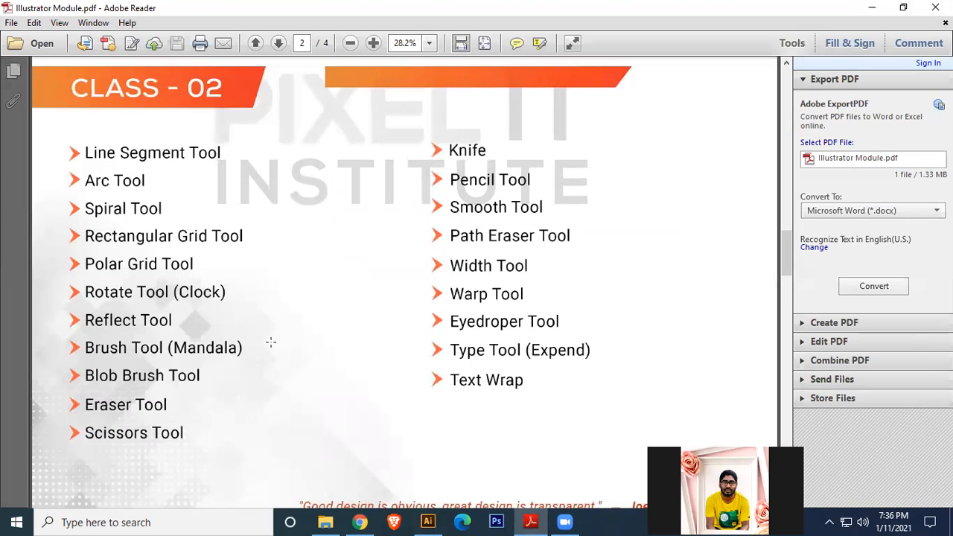
click(872, 8)
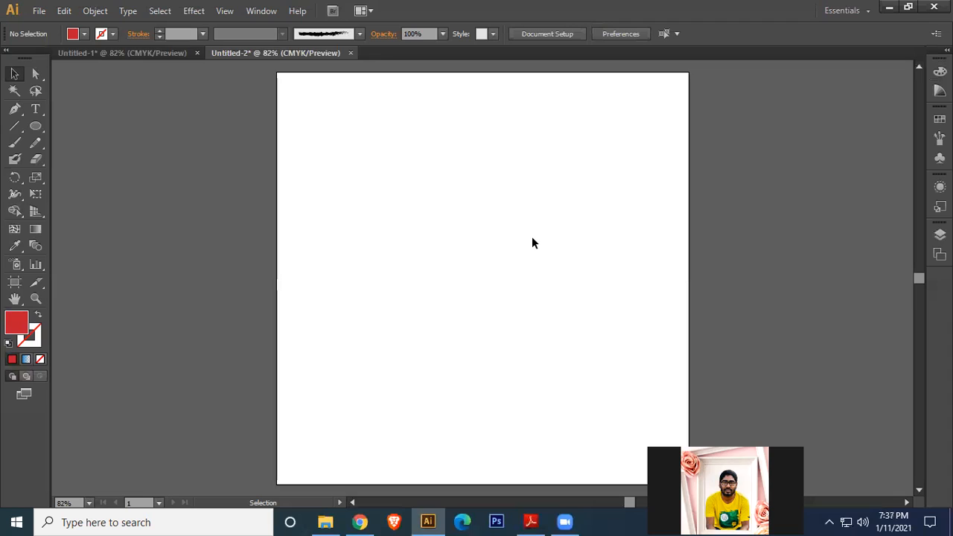
click(15, 144)
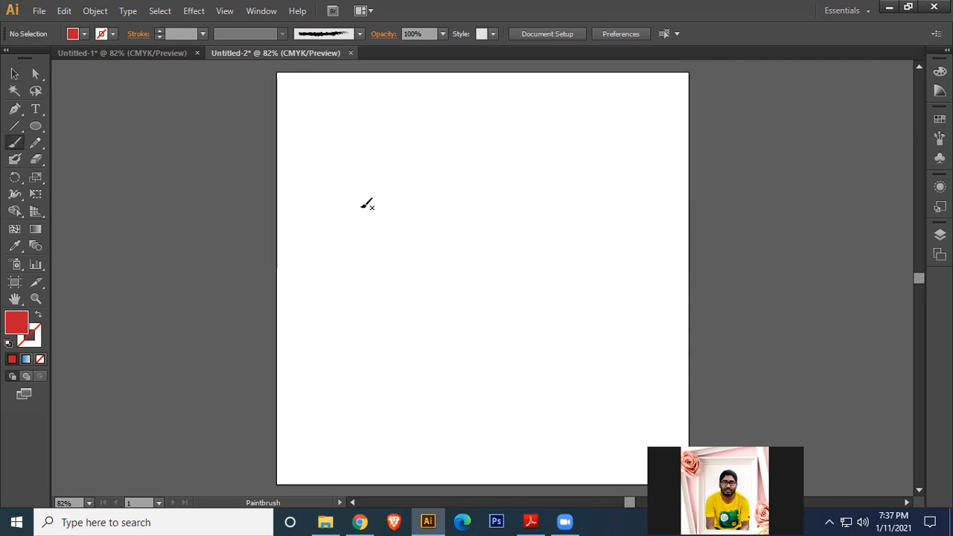
mouse_move(358, 201)
mouse_down()
mouse_move(426, 199)
mouse_move(596, 224)
mouse_up()
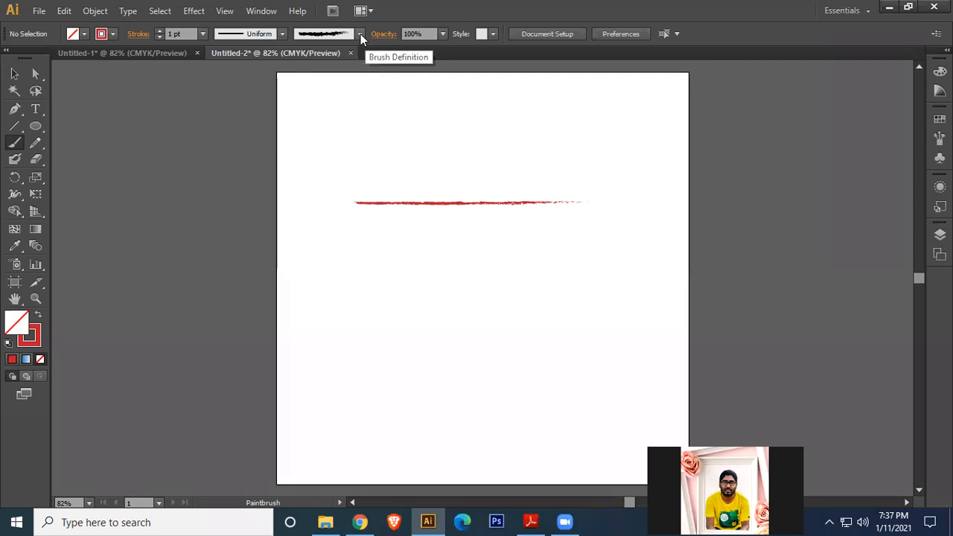
Step: Apply the 15 pt. Round brush to the horizontal stroke
click(360, 34)
click(257, 65)
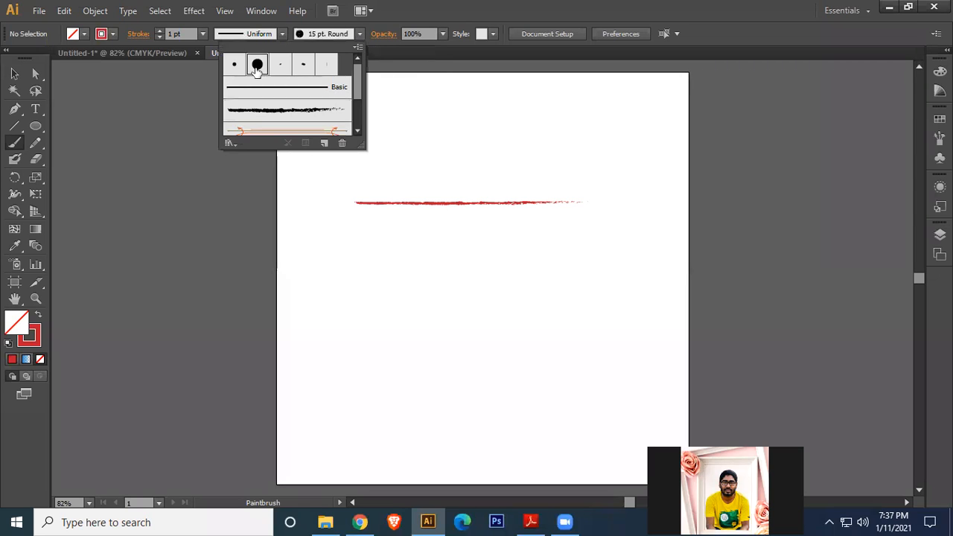
click(387, 228)
click(15, 74)
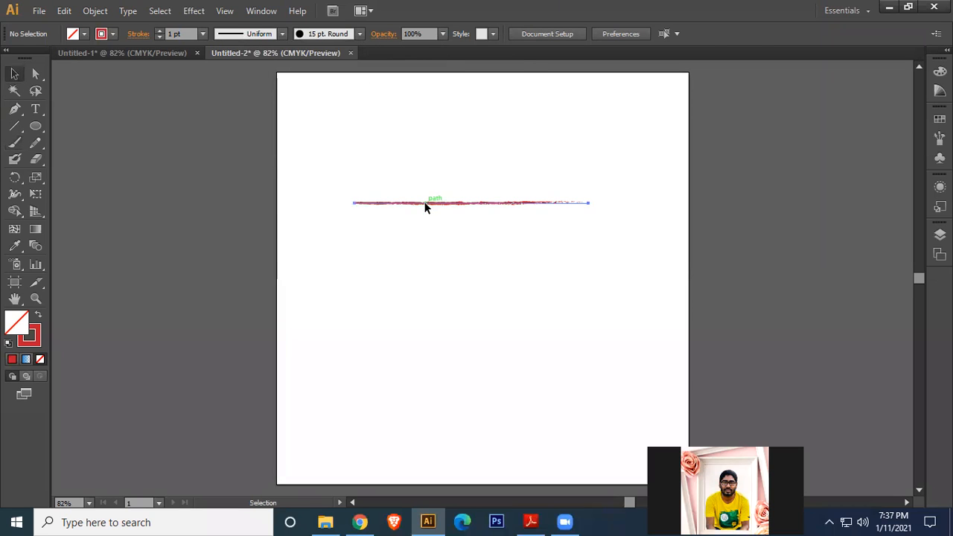
click(424, 204)
click(359, 34)
click(257, 65)
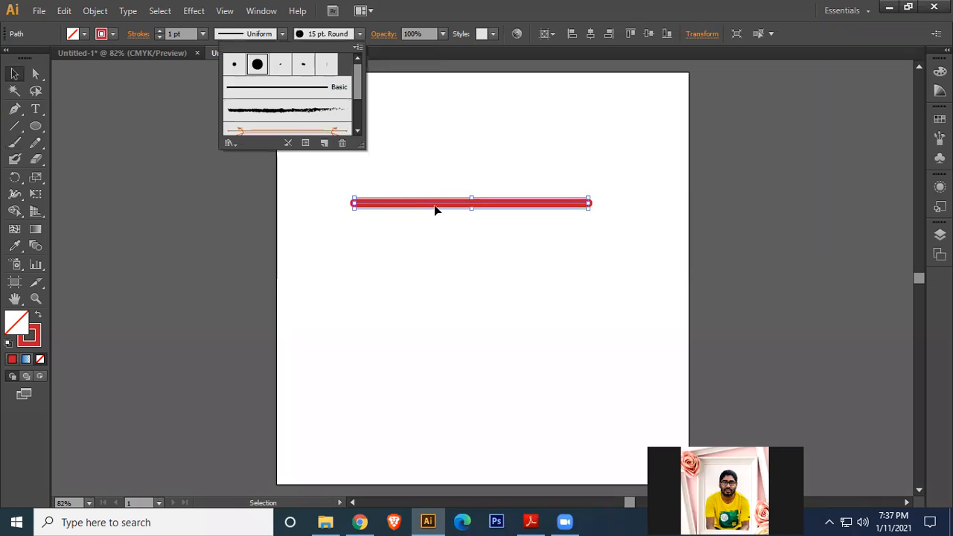
click(489, 8)
Step: Replace the first stroke with a newly painted 15 pt. Round horizontal Paintbrush stroke placed near the artboard's upper edge
click(14, 142)
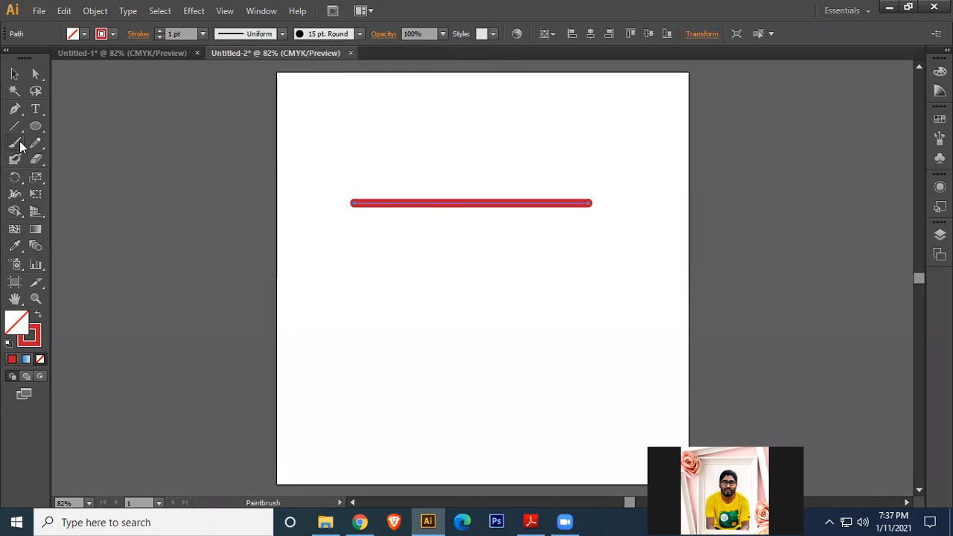
drag(356, 257, 578, 268)
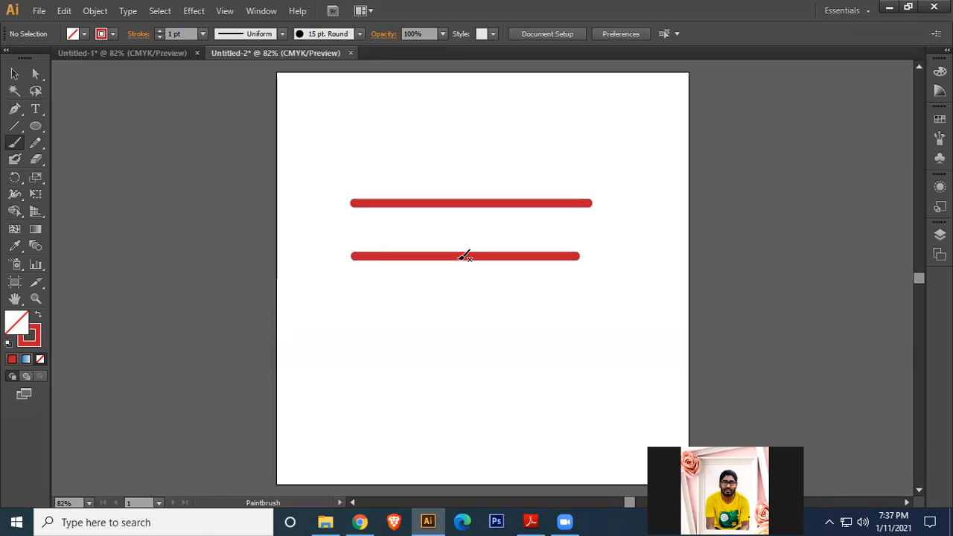
click(14, 73)
mouse_move(454, 166)
mouse_down()
mouse_move(469, 227)
mouse_move(464, 130)
mouse_up()
key(Delete)
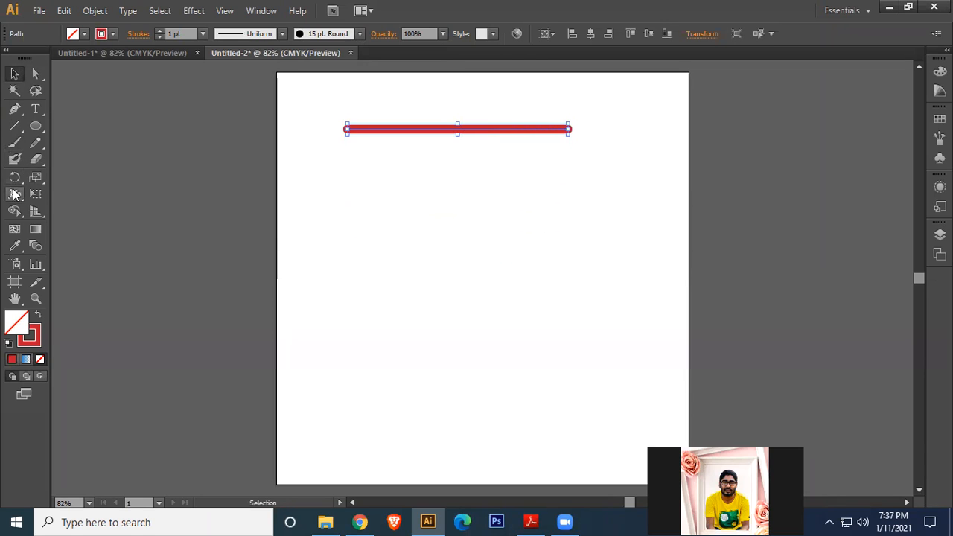
Step: Paint a straight horizontal stroke with the Blob Brush below the Paintbrush stroke
click(15, 159)
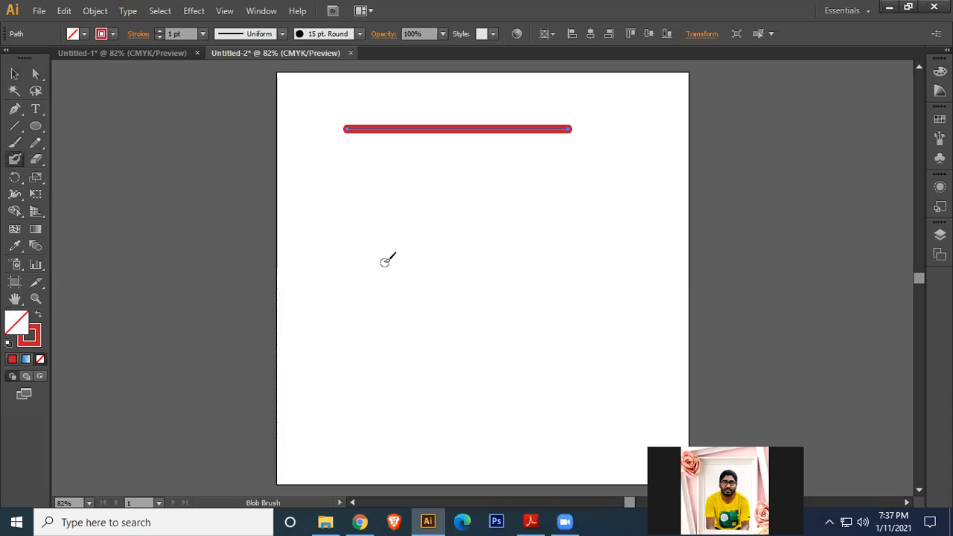
drag(353, 224, 588, 222)
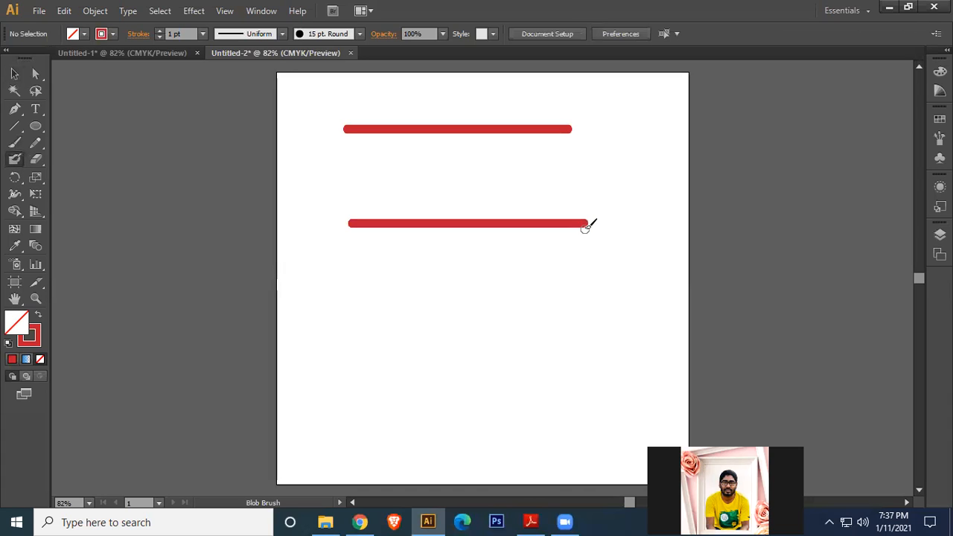
click(14, 74)
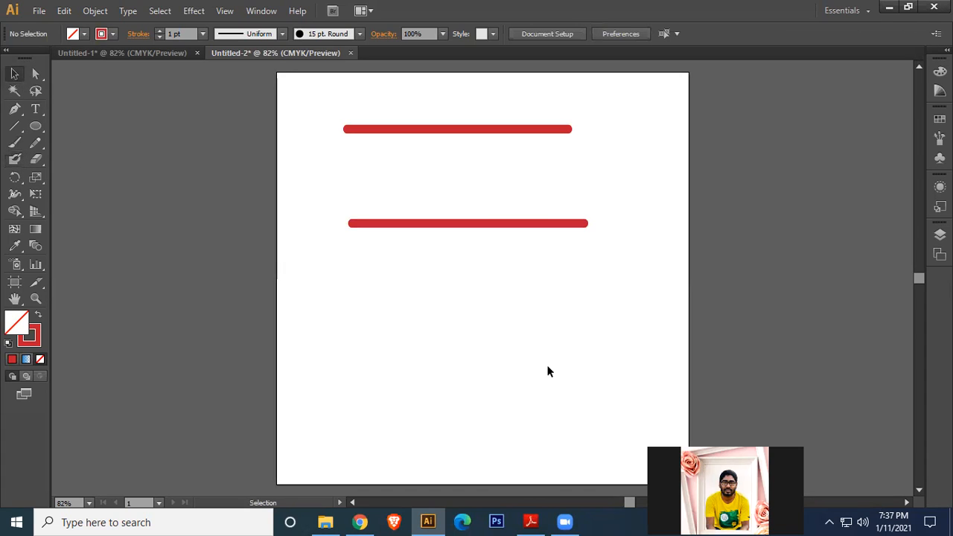
Step: Examine the path structure and the fill and stroke attributes of the Paintbrush stroke and the Blob Brush stroke
click(432, 130)
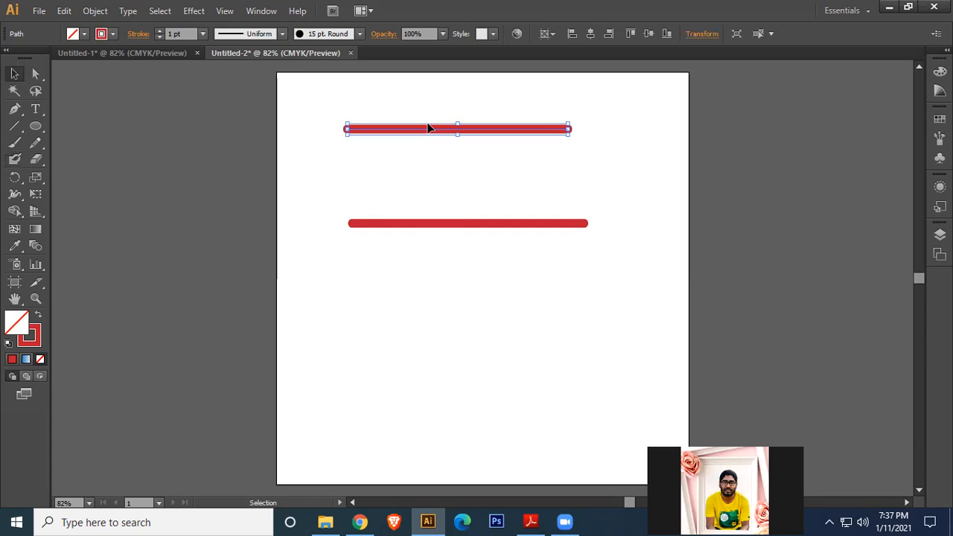
click(462, 224)
scroll(590, 284, up, 3)
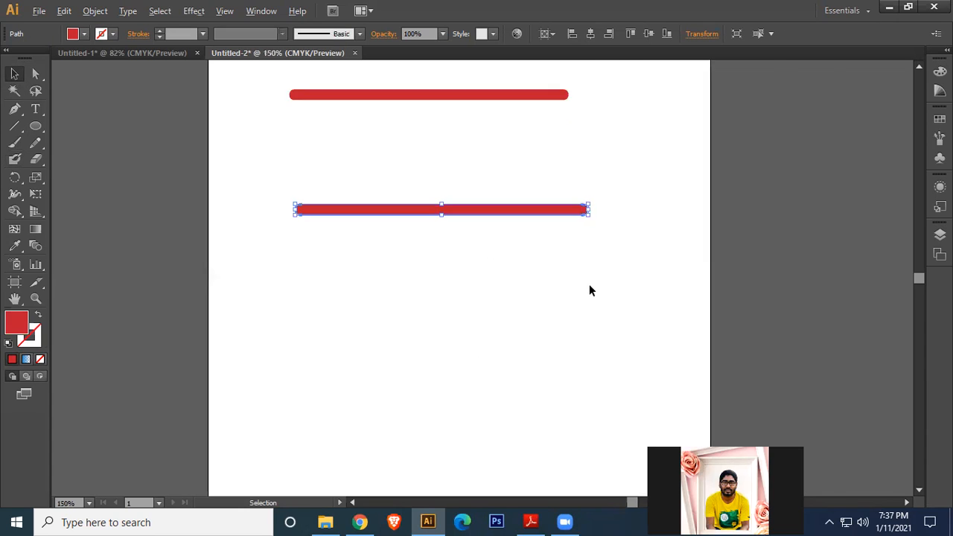
drag(382, 229, 673, 457)
drag(572, 229, 452, 245)
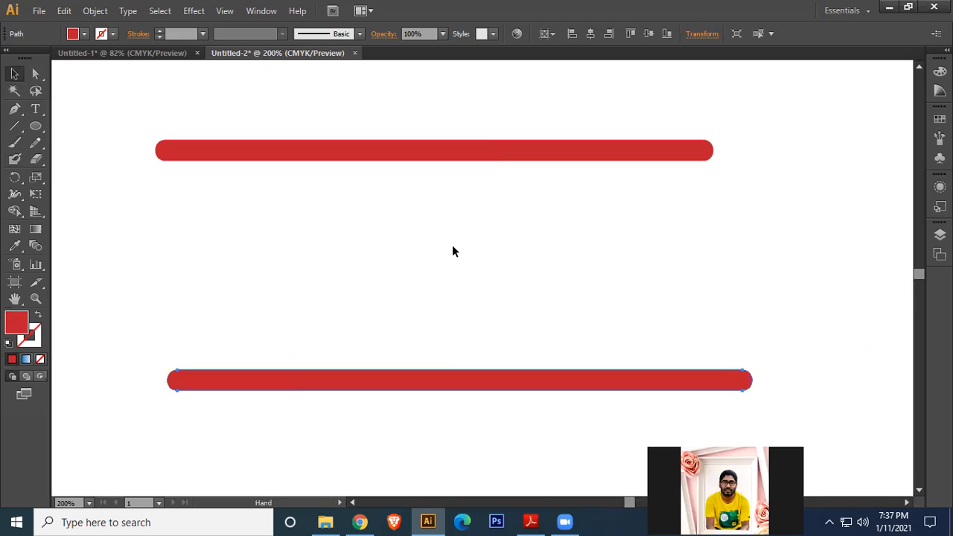
click(478, 145)
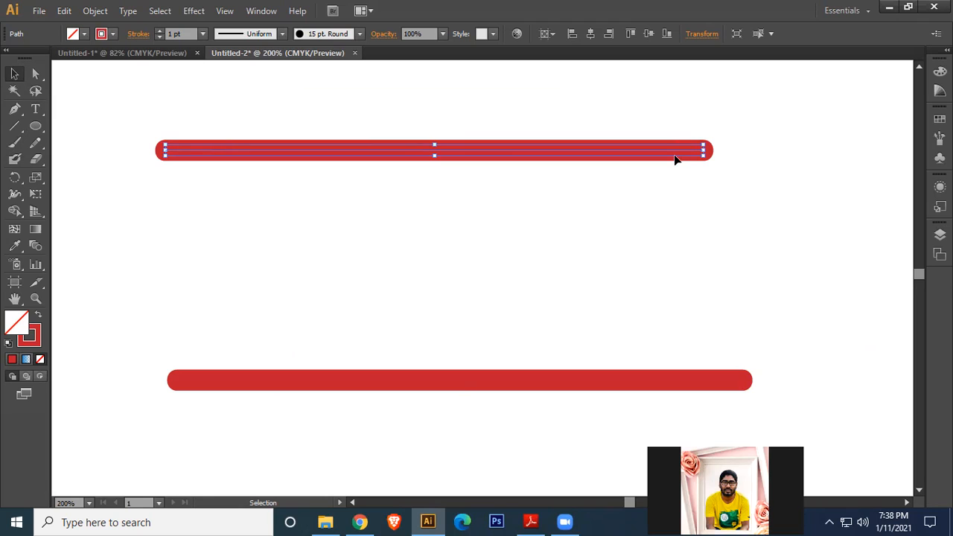
Step: Move the Blob Brush stroke up closer to the Paintbrush stroke, and compare the two by selecting each in turn
drag(455, 377, 445, 259)
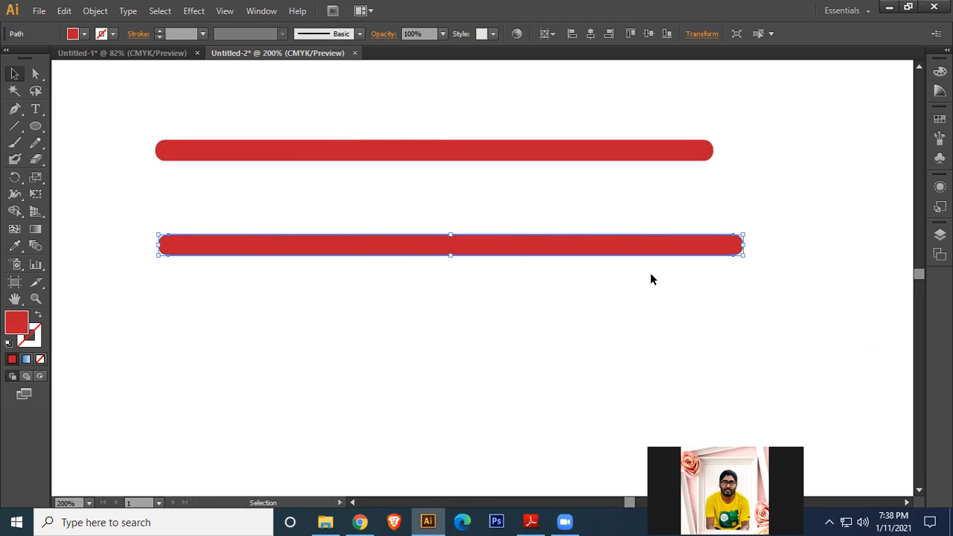
click(607, 150)
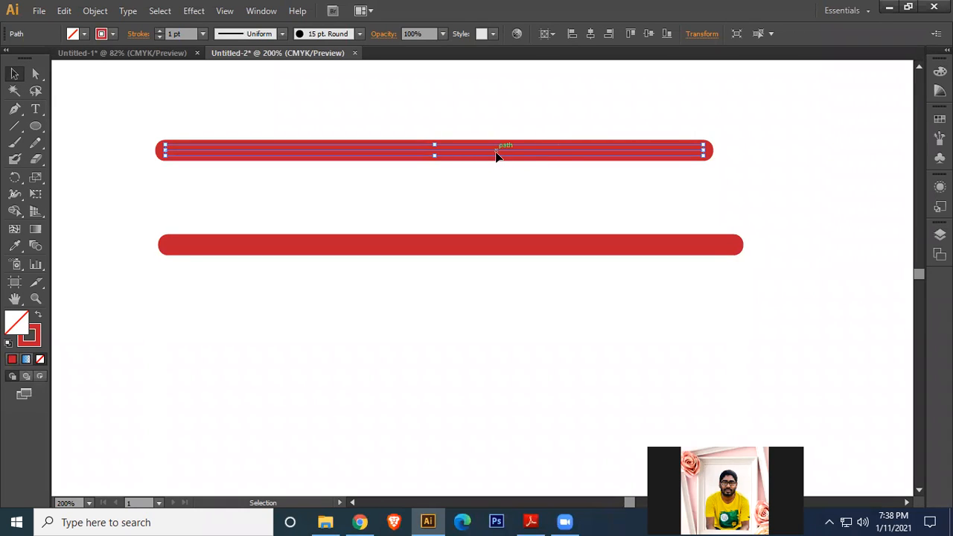
click(484, 242)
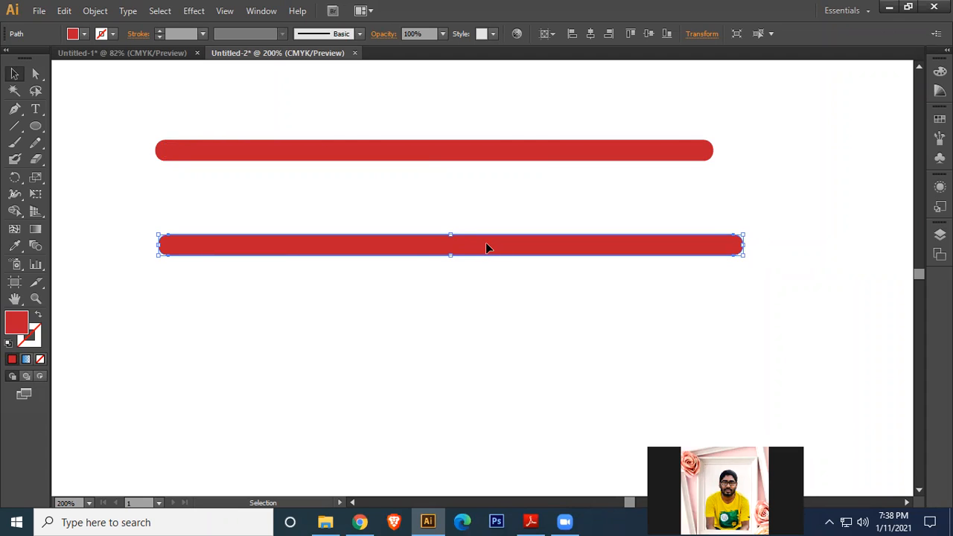
click(468, 151)
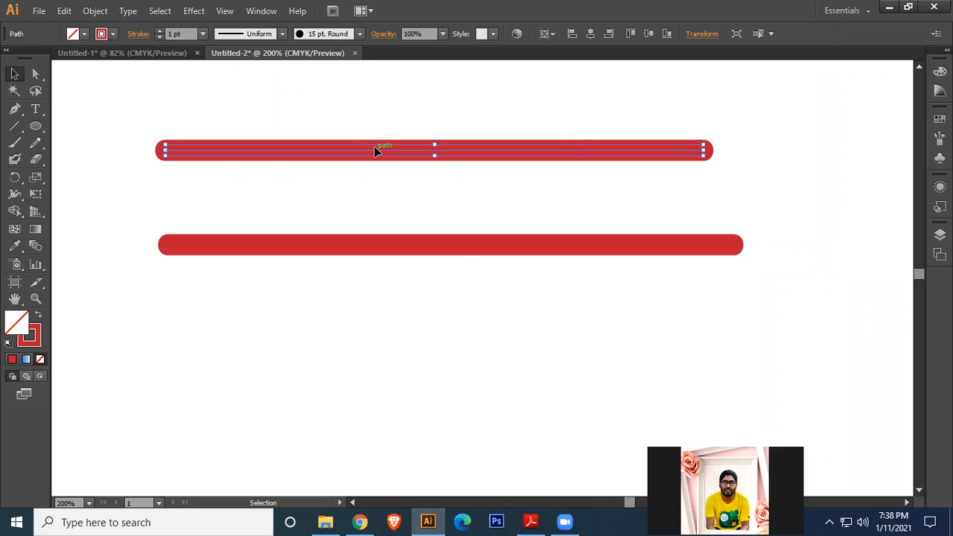
Step: Shift the Paintbrush stroke to the right and paint a curved Paintbrush stroke rising from each of its ends
drag(366, 154, 514, 159)
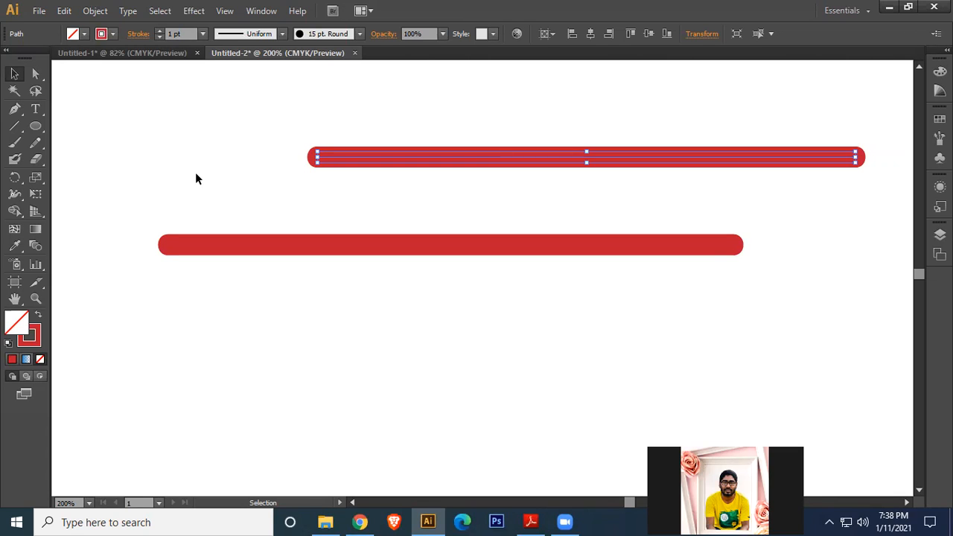
click(14, 142)
drag(188, 104, 310, 153)
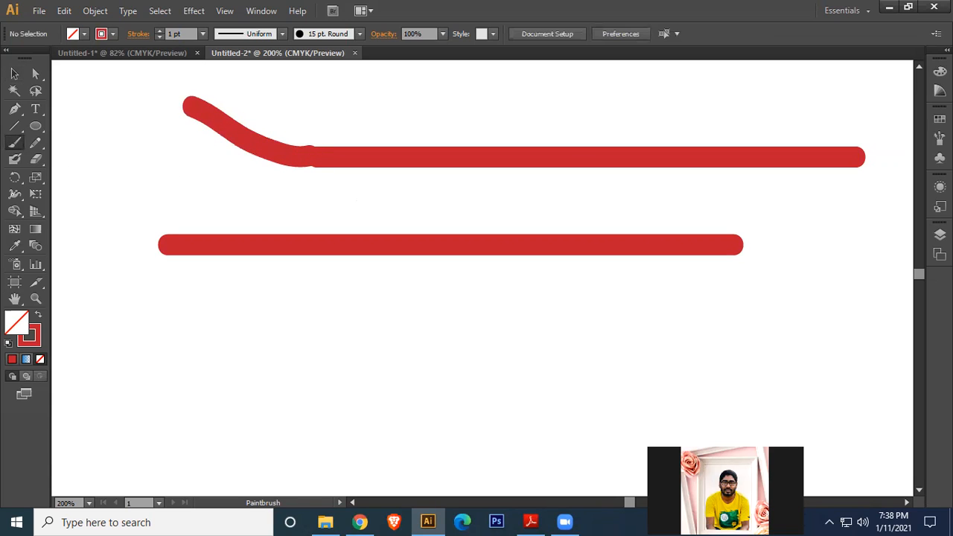
mouse_move(885, 101)
mouse_down()
mouse_move(868, 149)
mouse_move(857, 155)
mouse_up()
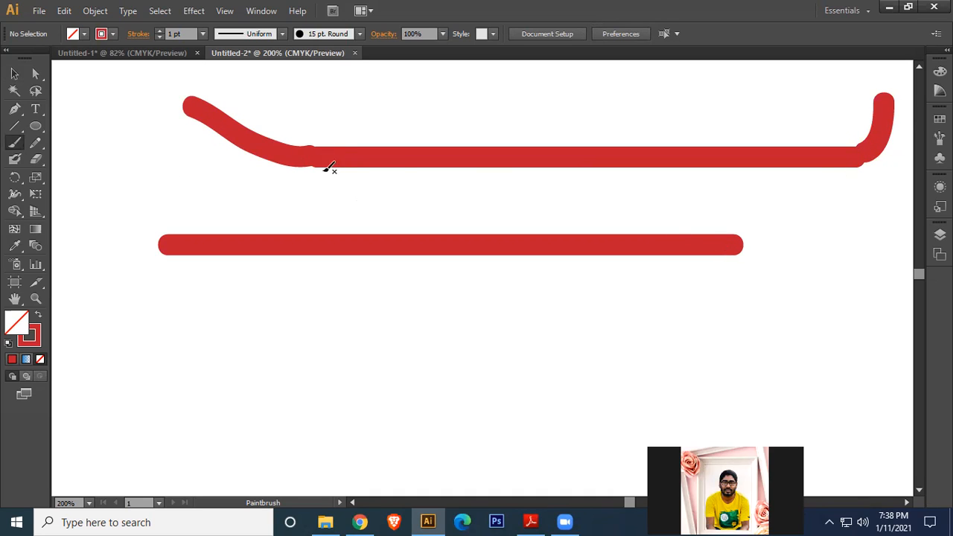
Step: Paint three short slanted Paintbrush branches off the upper horizontal stroke, one going down and two going up
drag(311, 159, 334, 212)
drag(425, 160, 491, 110)
drag(542, 146, 612, 129)
Step: Move each of the five short Paintbrush strokes individually away from its original place along the upper horizontal stroke
click(12, 74)
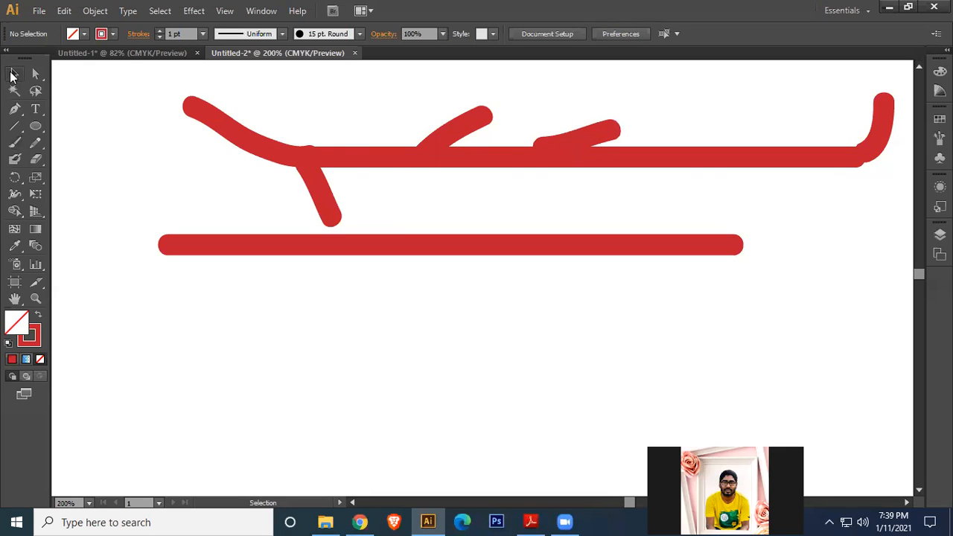
click(243, 140)
drag(243, 137, 181, 141)
drag(321, 181, 285, 152)
drag(451, 137, 449, 121)
drag(576, 144, 594, 121)
drag(883, 128, 844, 121)
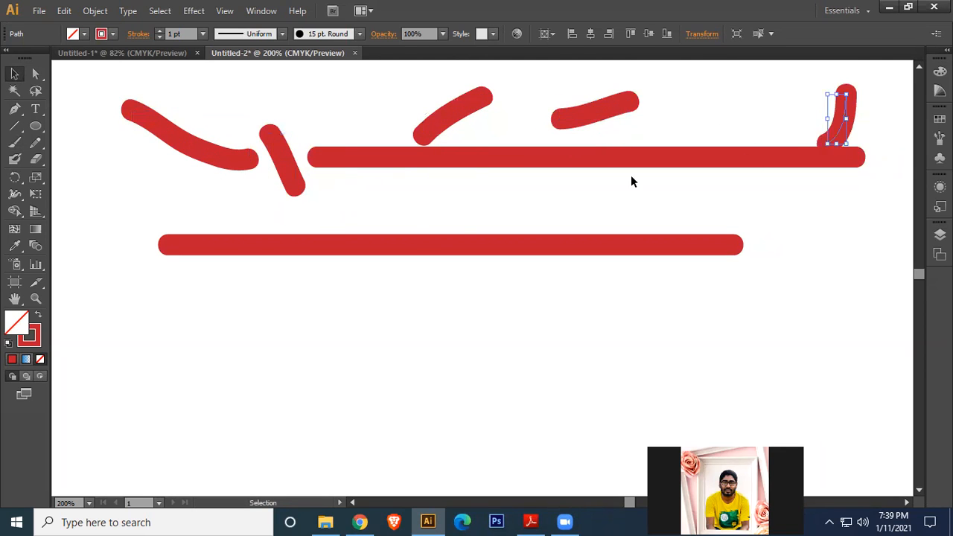
Step: Extend both ends of the lower horizontal stroke with the Blob Brush, curving the right extension upward
click(375, 248)
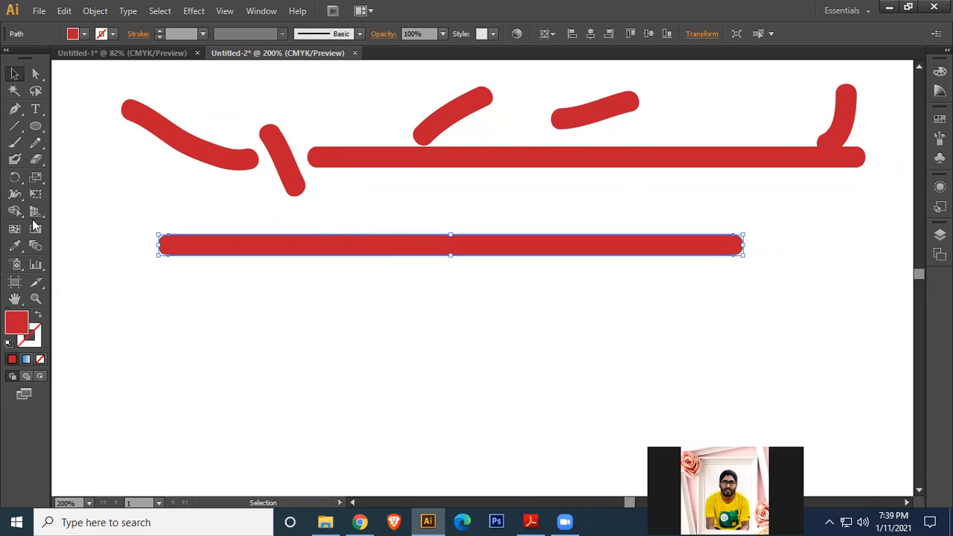
click(16, 160)
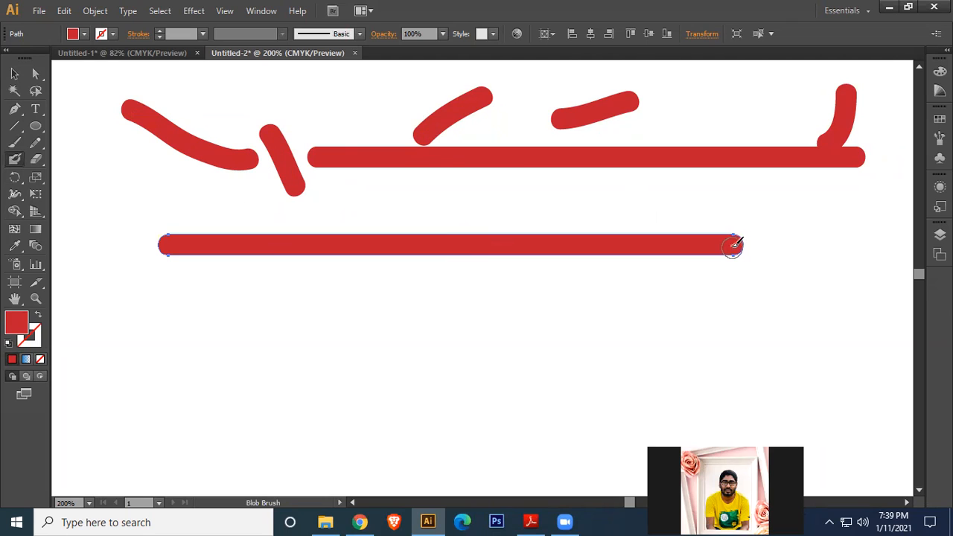
mouse_move(731, 240)
mouse_down()
mouse_move(862, 236)
mouse_move(888, 203)
mouse_up()
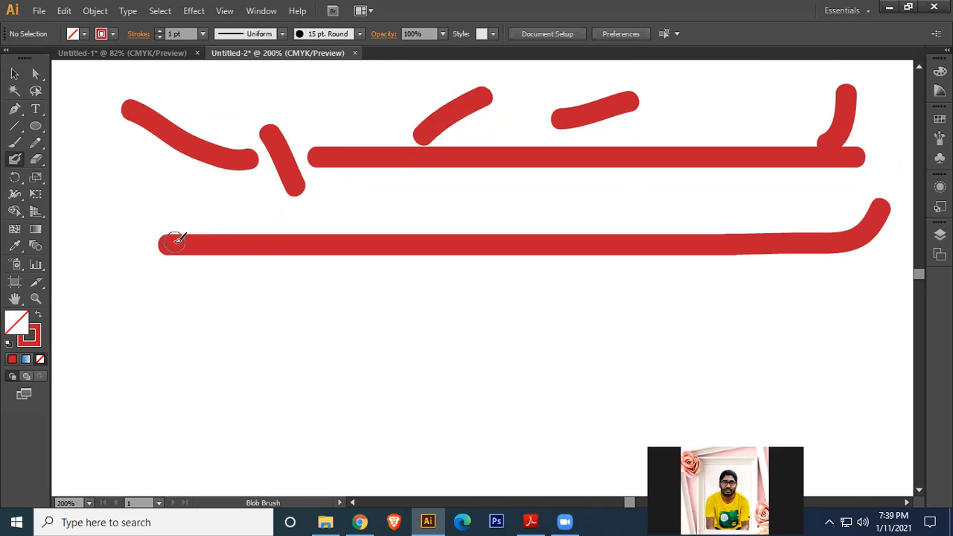
drag(178, 240, 131, 243)
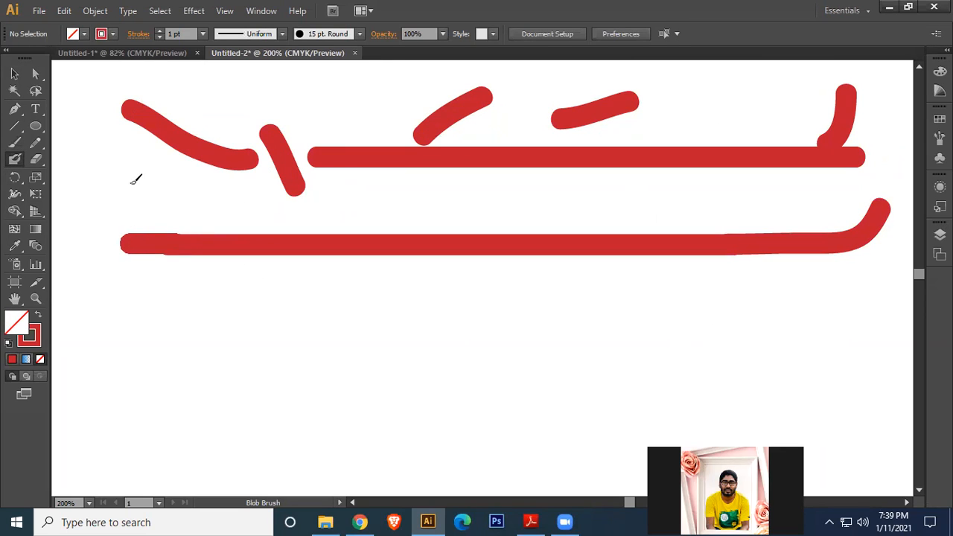
Step: Paint three Blob Brush branches hanging down from the lower stroke and one detached stroke to their left
drag(398, 253, 409, 363)
drag(514, 256, 548, 374)
drag(613, 255, 645, 383)
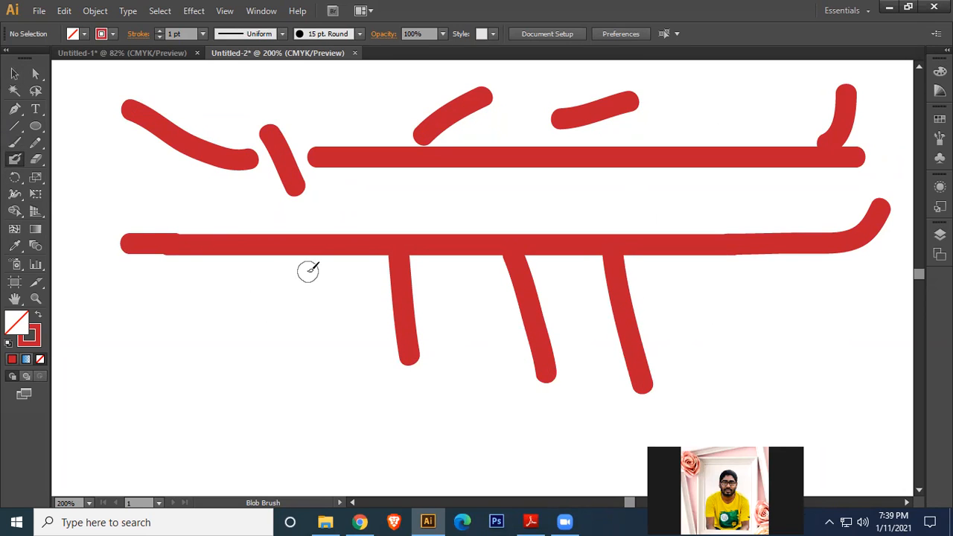
drag(306, 269, 330, 384)
Step: Shift the Blob Brush shape with its branches slightly right, and move the detached stroke down and away from it
click(14, 74)
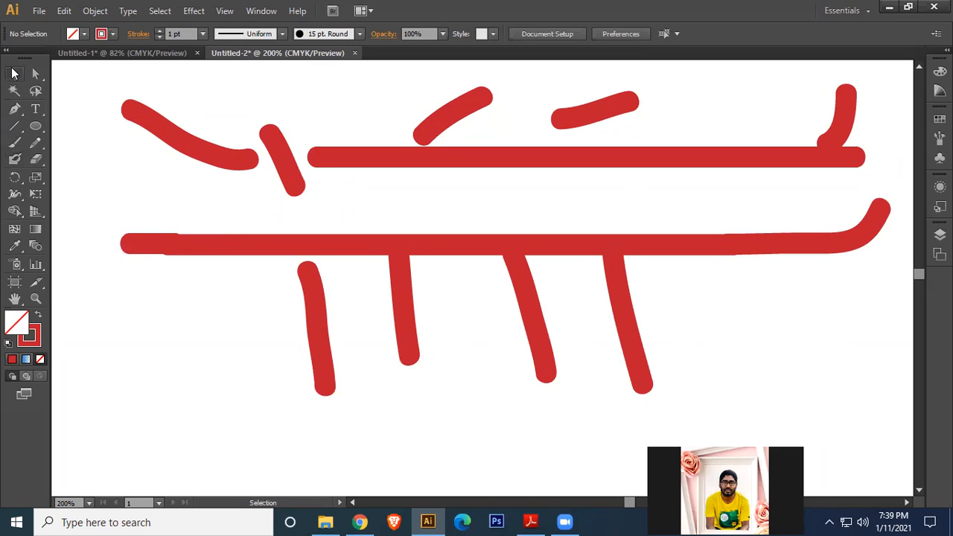
click(410, 258)
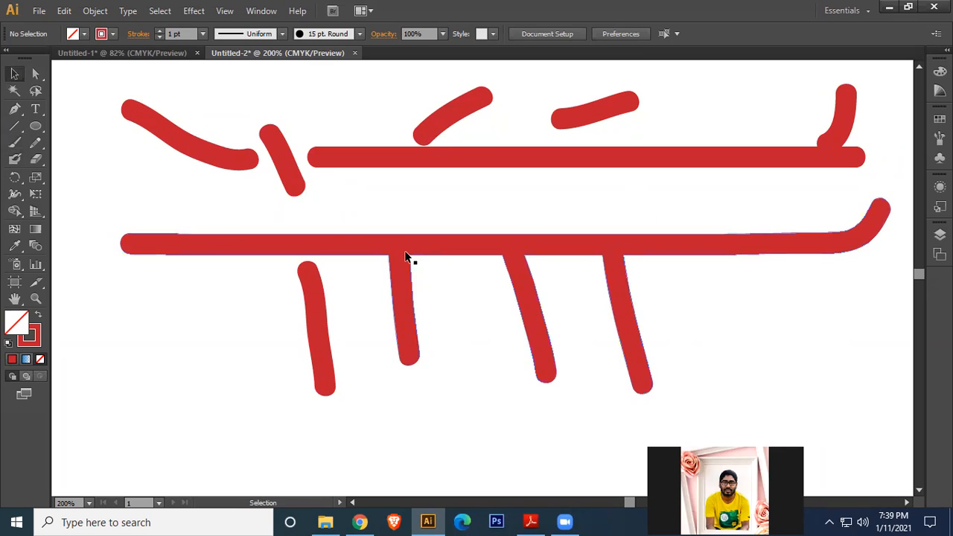
drag(440, 249, 478, 247)
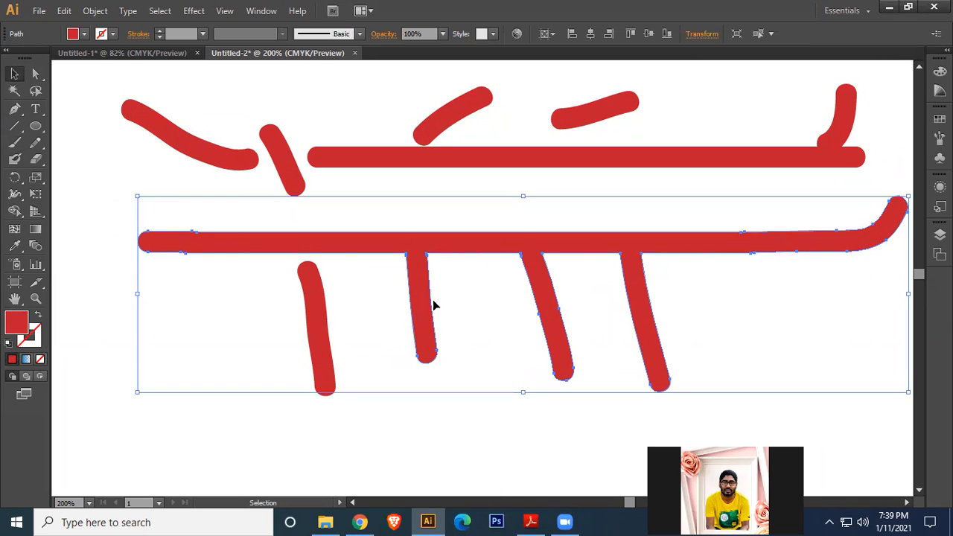
click(309, 293)
drag(319, 294, 298, 372)
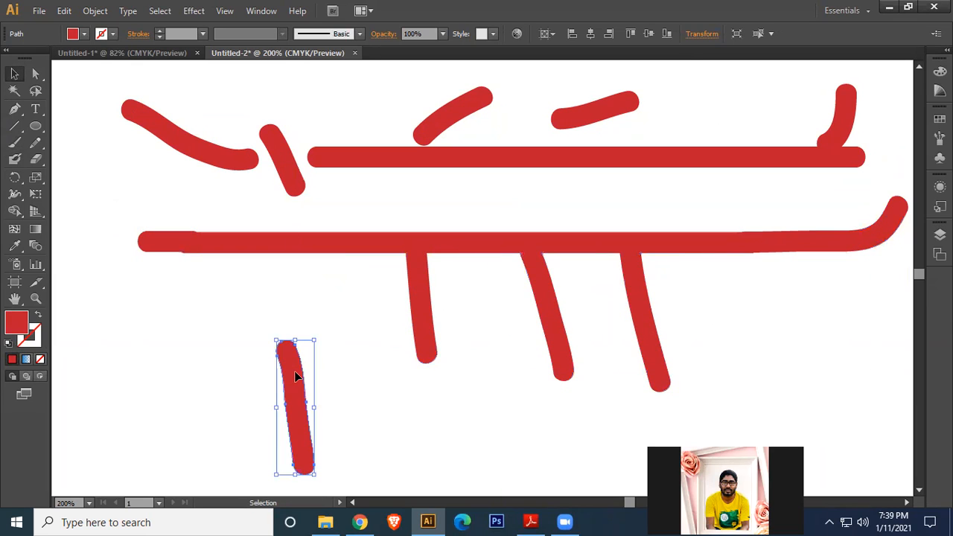
Step: Select the Blob Brush shape for comparison, and shift the long Paintbrush stroke slightly down and to the right
click(305, 251)
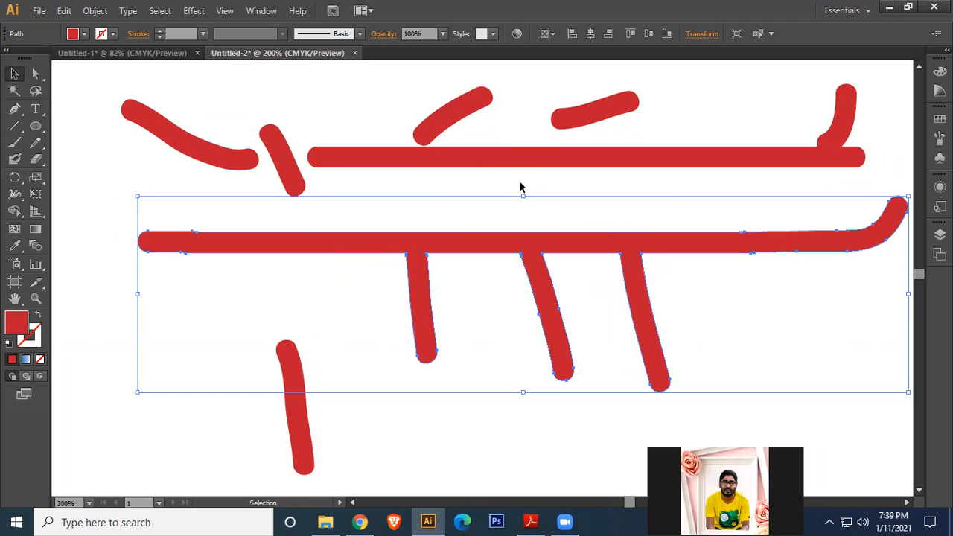
click(498, 161)
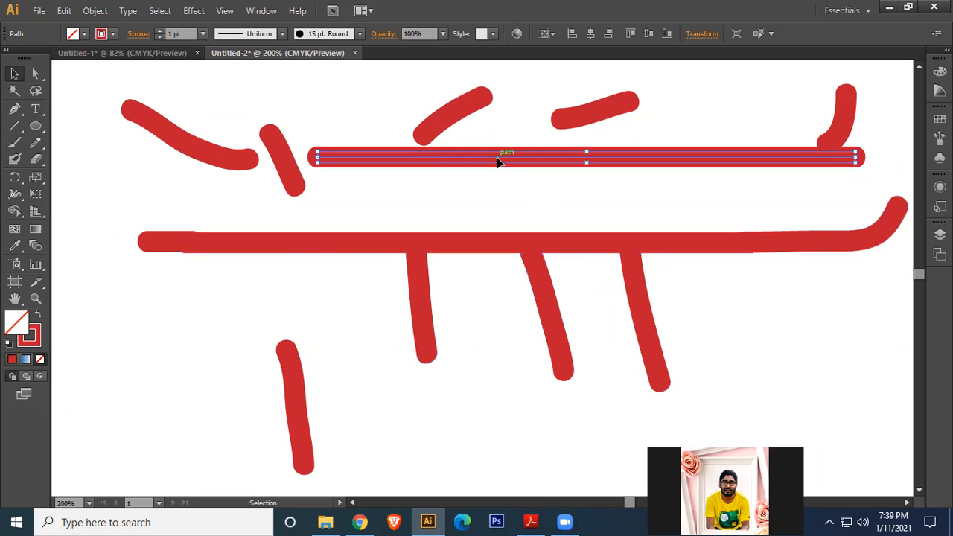
drag(498, 160, 487, 177)
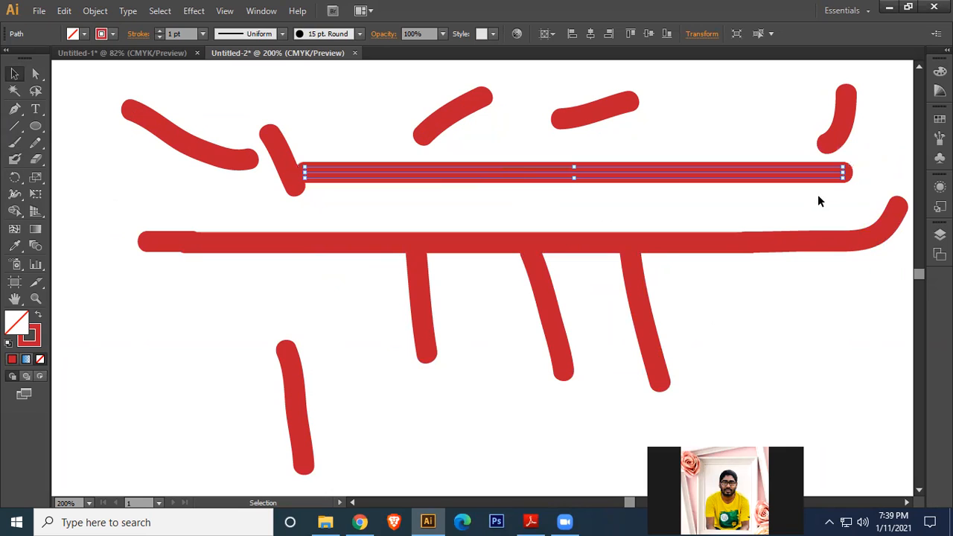
drag(460, 175, 504, 167)
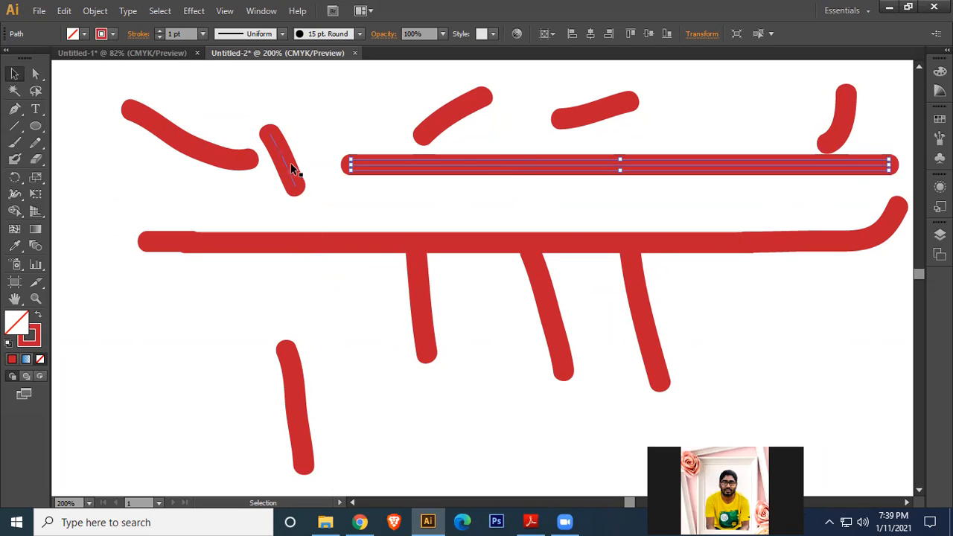
Step: Delete all the Paintbrush and Blob Brush strokes and fit the artboard in view
drag(137, 67, 907, 417)
key(Delete)
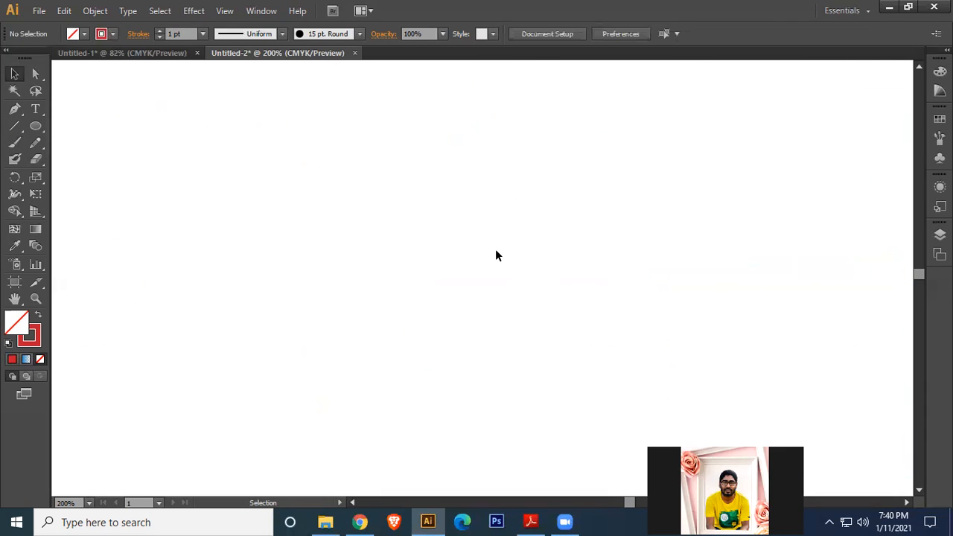
key(ctrl+0)
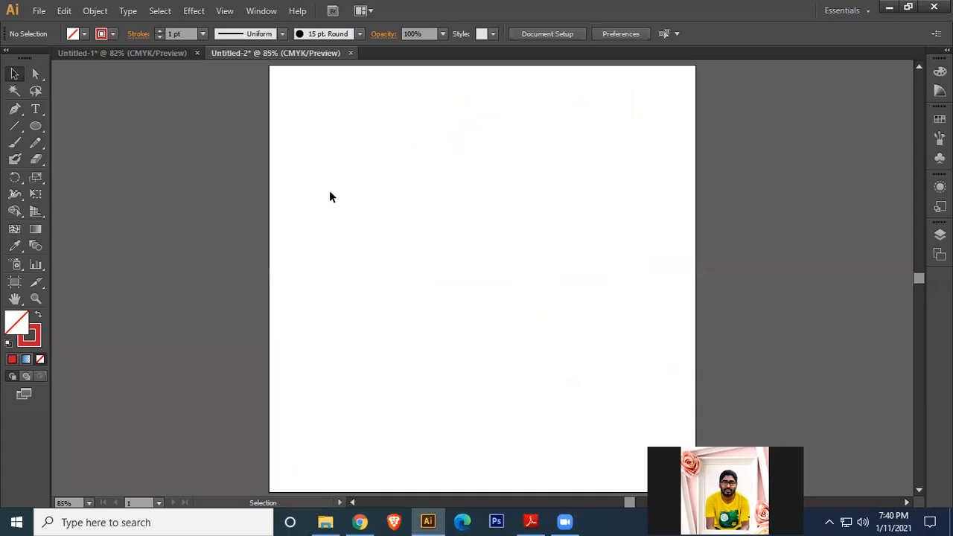
Step: Draw a straight horizontal line with a 4 pt stroke and move it toward the upper left of the artboard
click(14, 142)
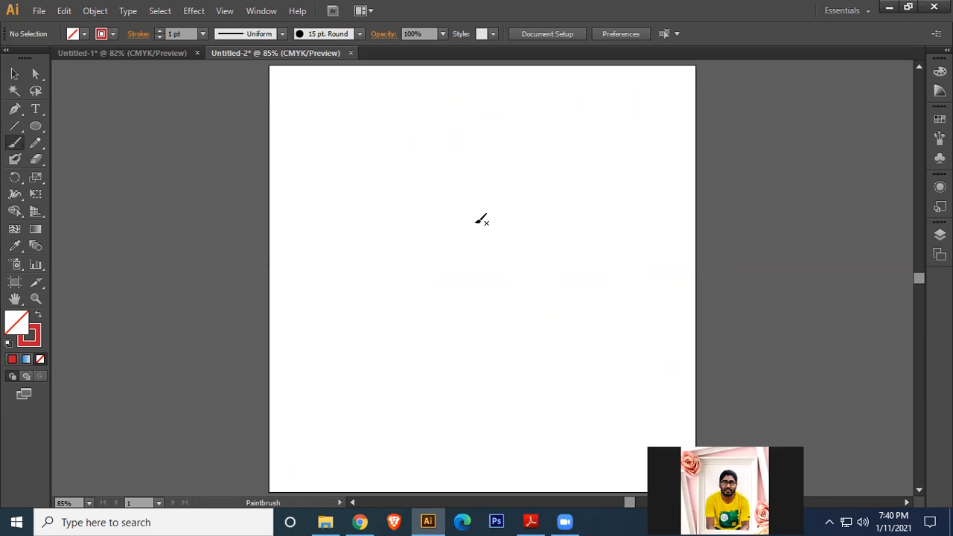
click(15, 126)
drag(341, 226, 682, 226)
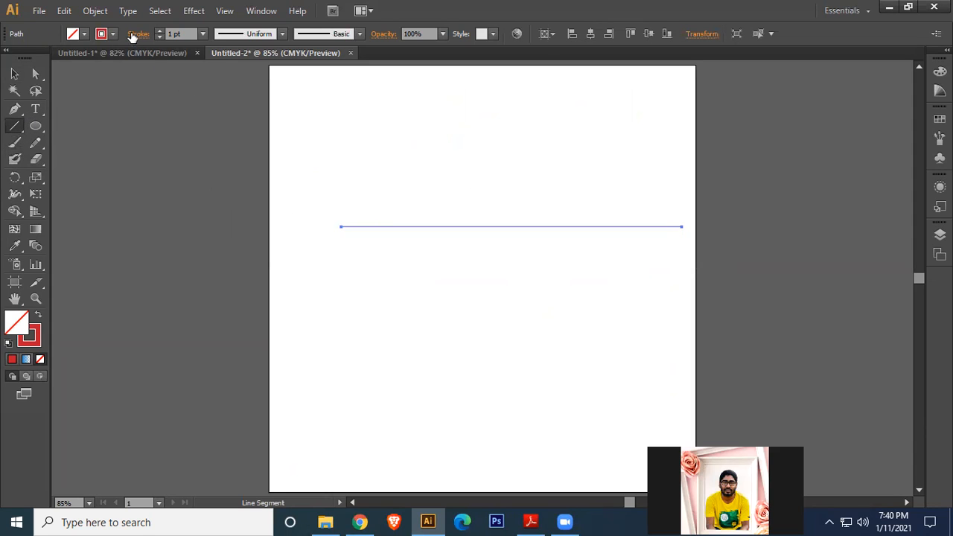
click(160, 31)
click(160, 30)
click(160, 31)
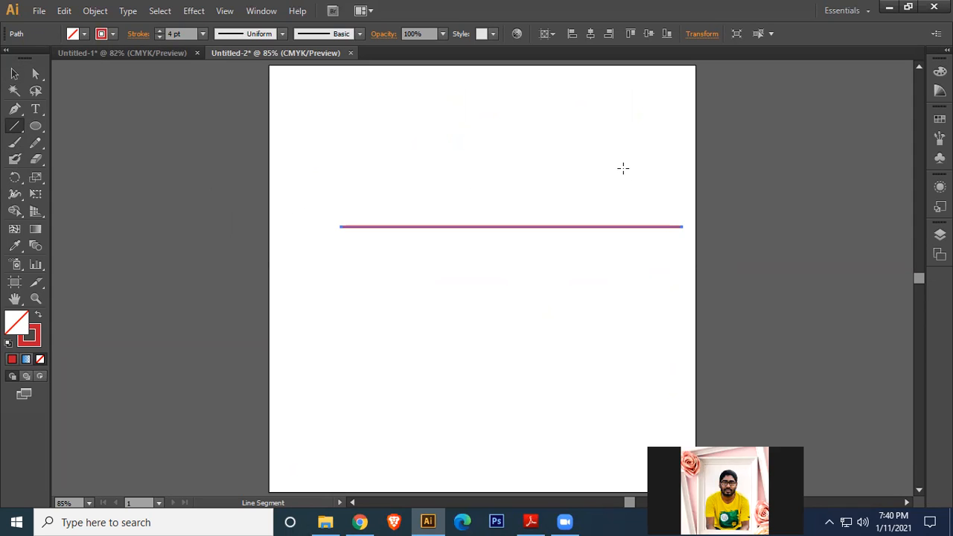
key(v)
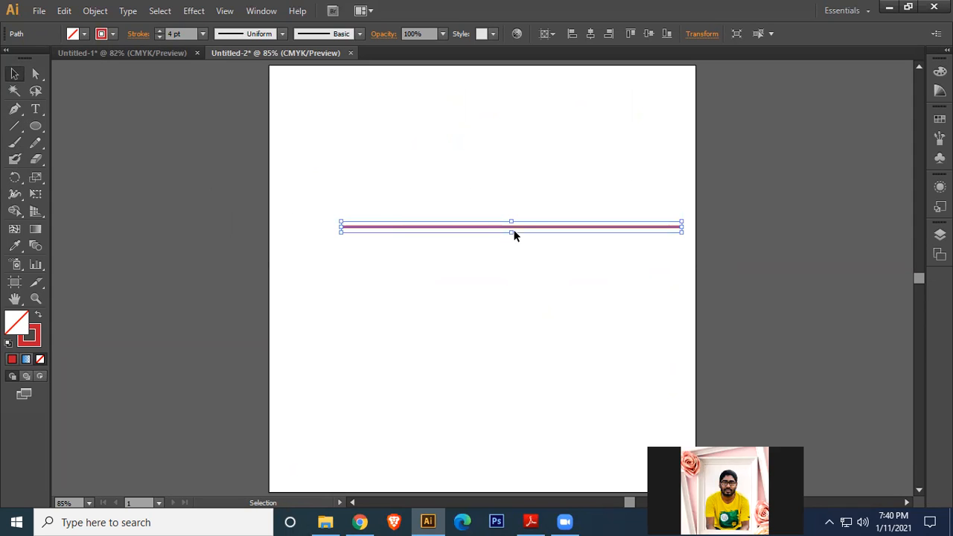
drag(519, 230, 416, 157)
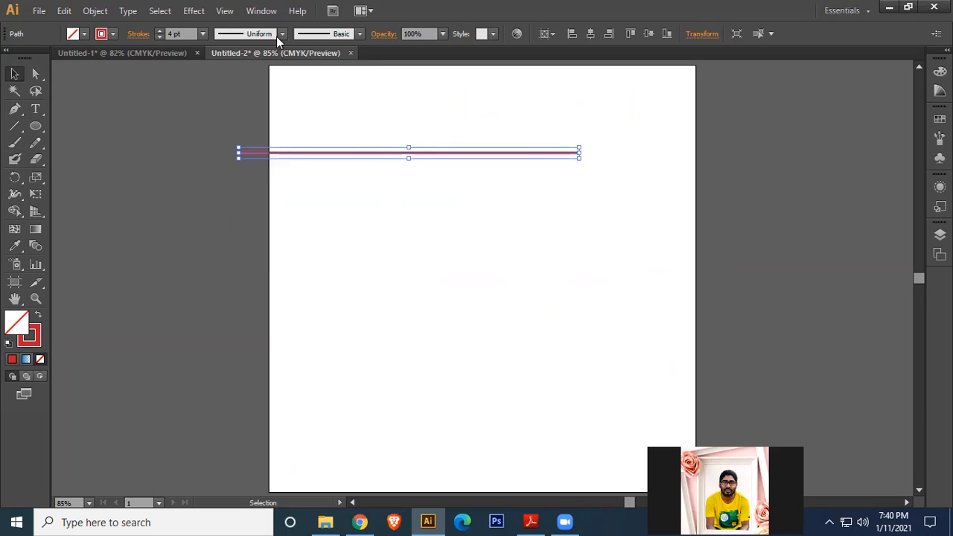
Step: Display the document's brushes in a floating window and place it beside the artboard's right edge
click(260, 15)
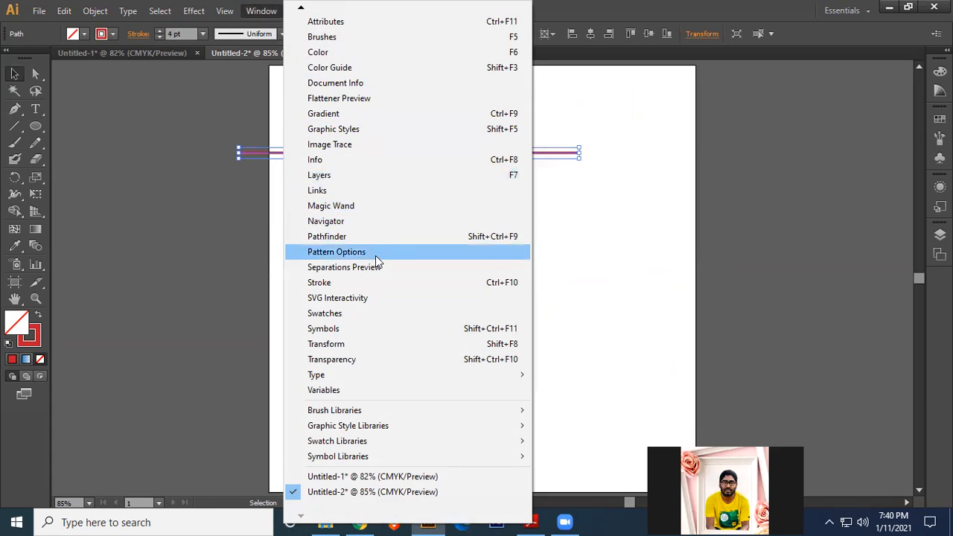
click(329, 37)
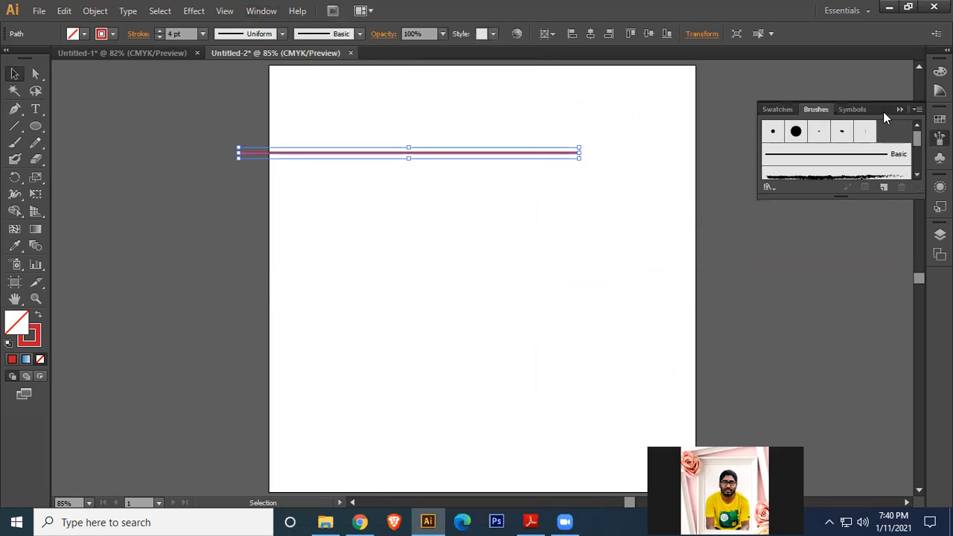
drag(816, 110, 682, 102)
click(360, 33)
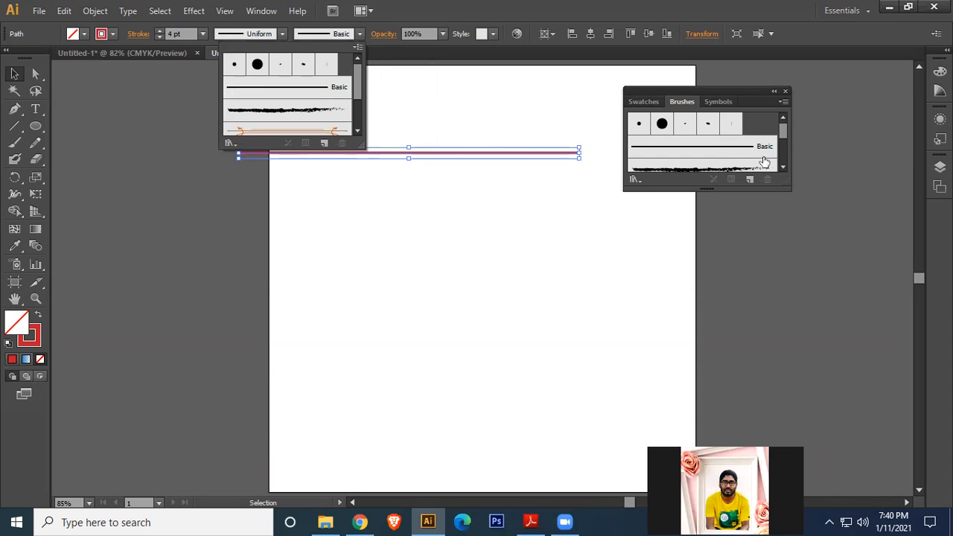
click(390, 18)
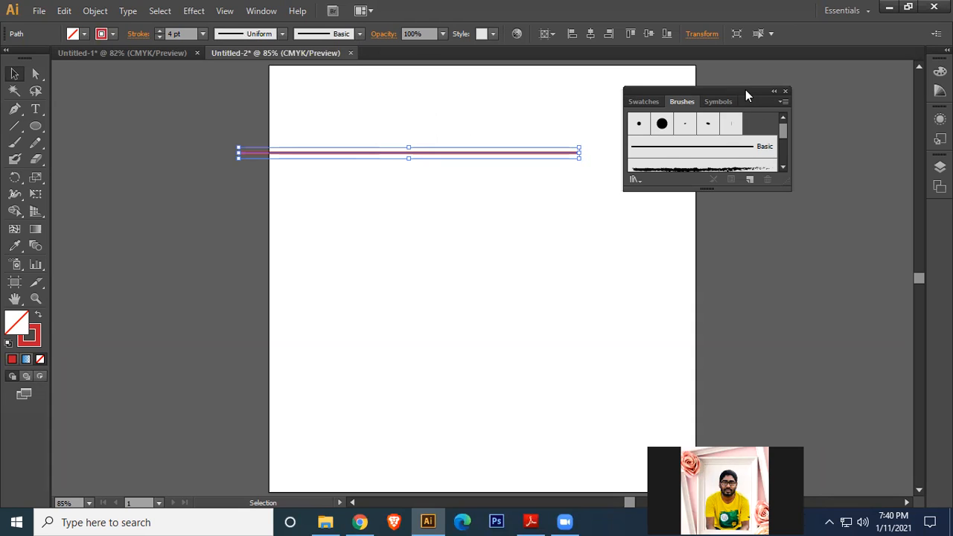
drag(745, 90, 824, 102)
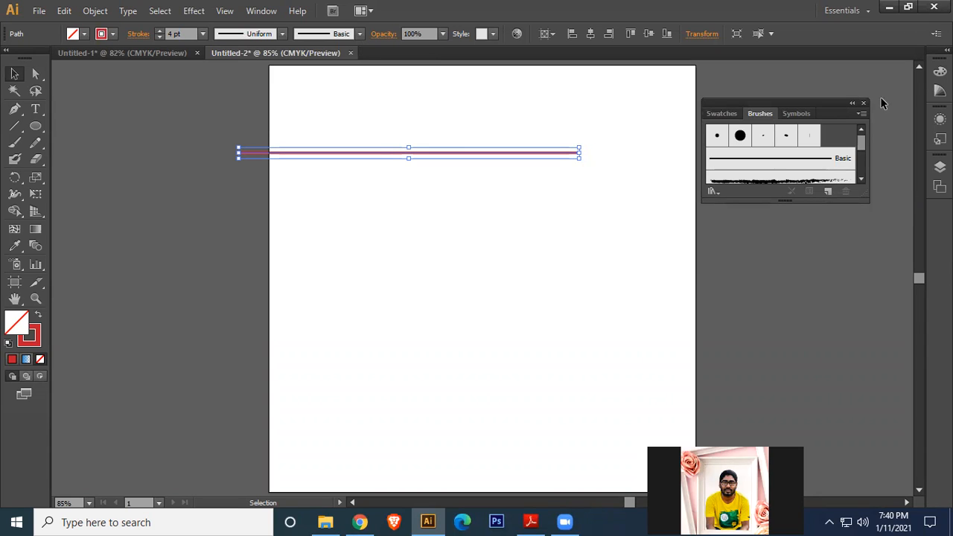
Step: Open the Arrows_Special brush library, enlarge its window, and browse the arrow brushes
click(861, 115)
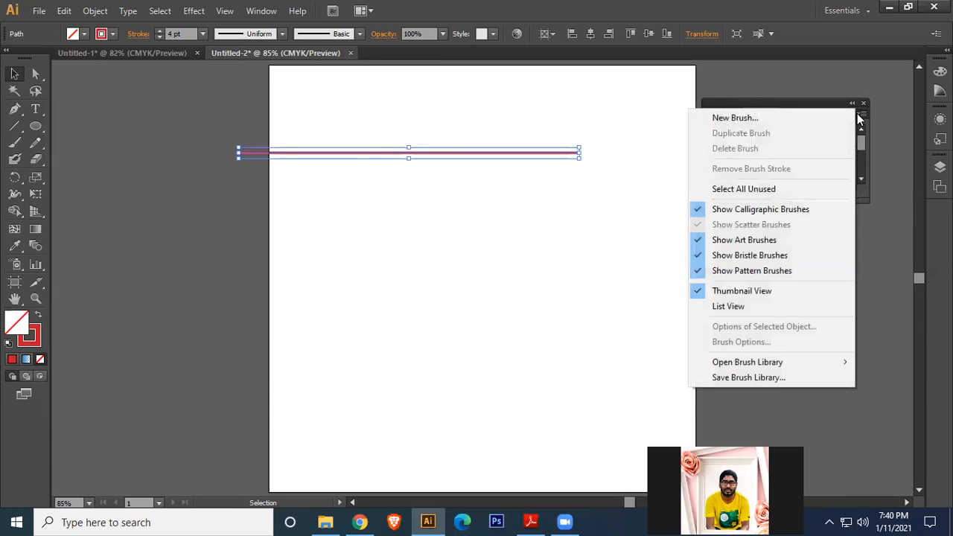
mouse_move(778, 367)
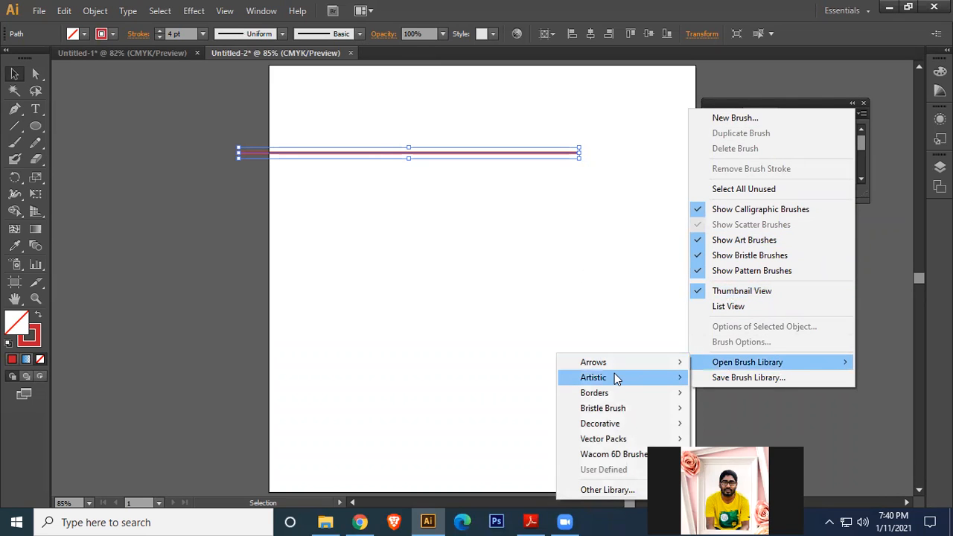
mouse_move(617, 378)
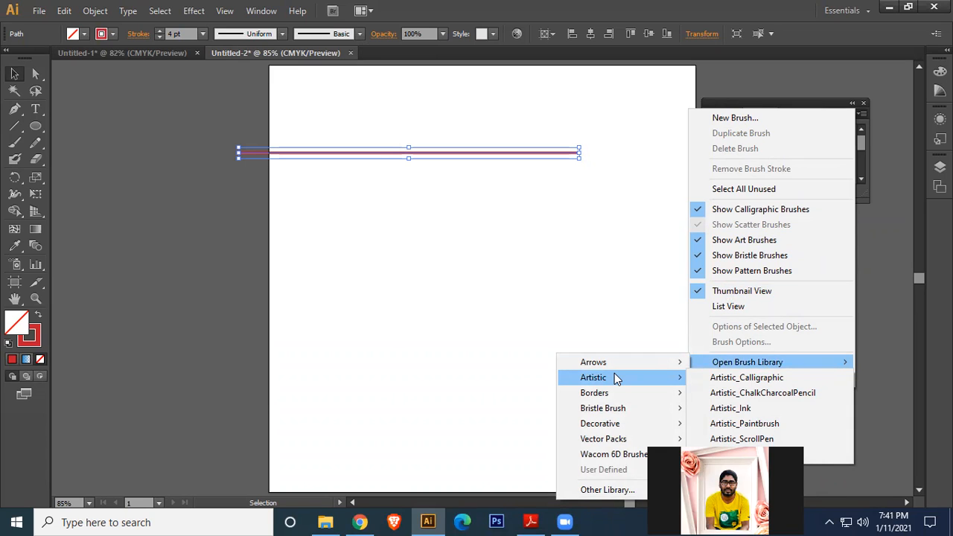
mouse_move(628, 363)
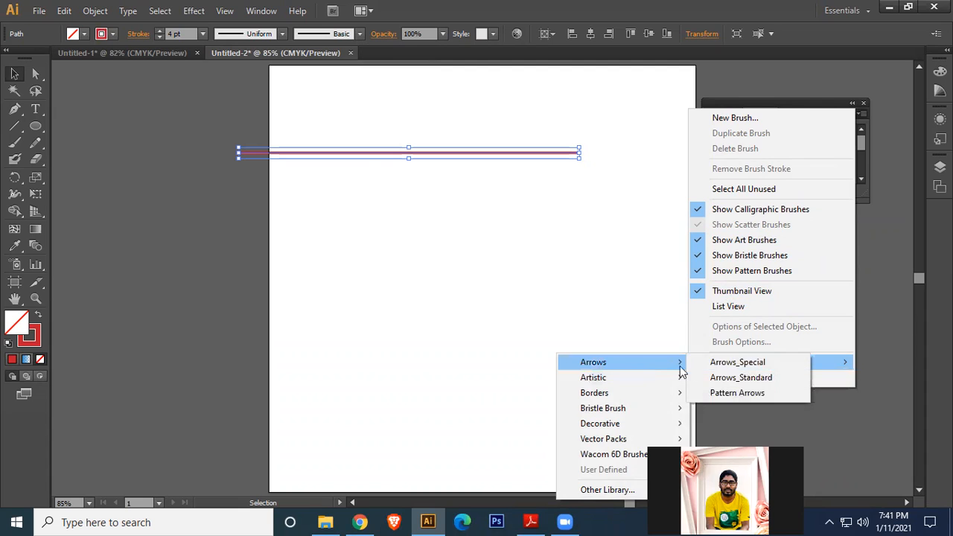
click(730, 364)
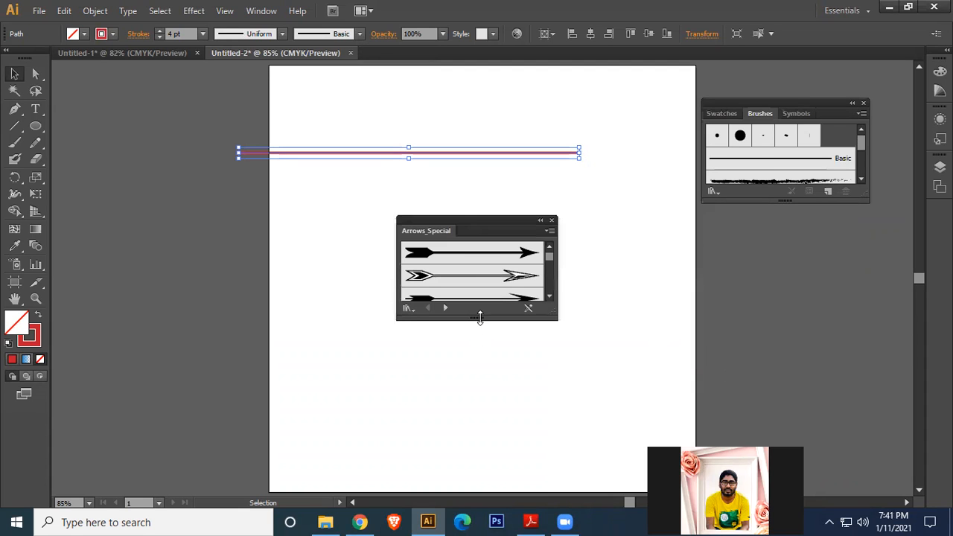
drag(478, 318, 476, 466)
scroll(473, 387, down, 5)
scroll(475, 380, up, 3)
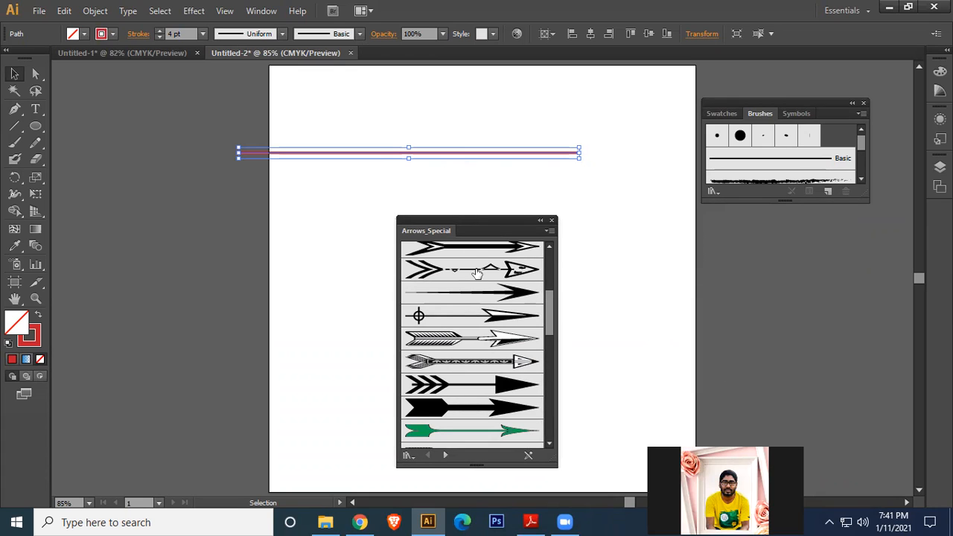
Step: Apply the thin tapered solid arrow brush to the line, and replace it with the feathered arrow with the white head
click(480, 295)
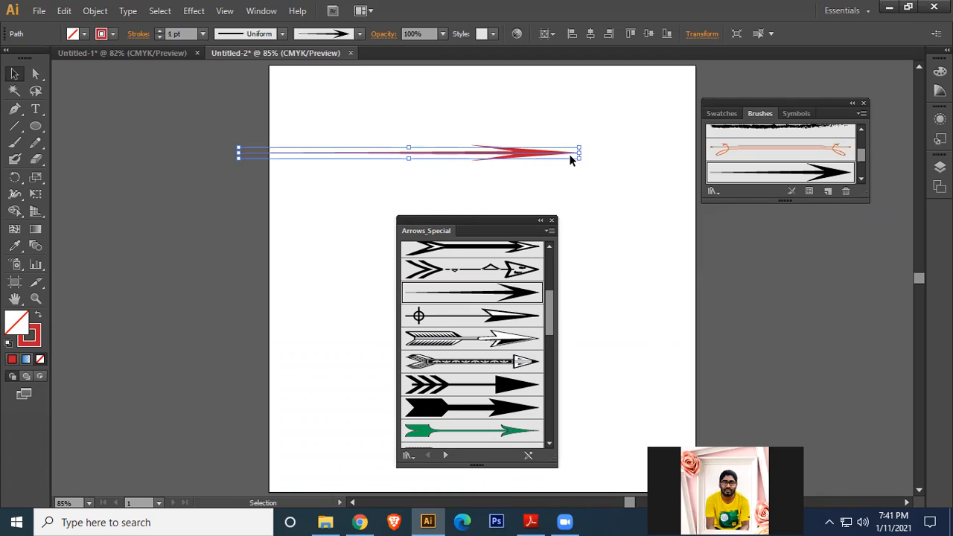
click(554, 128)
click(493, 155)
click(476, 339)
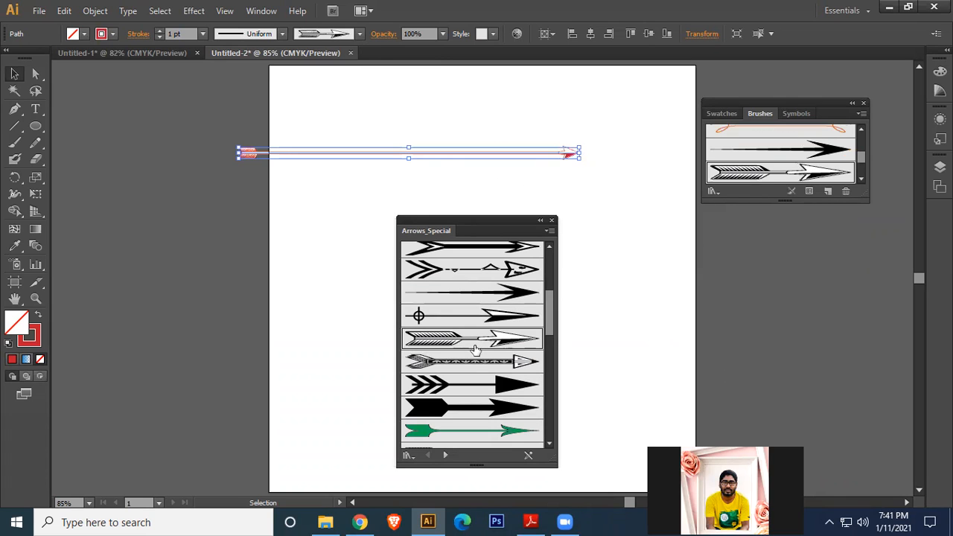
Step: Replace the line's feathered arrow brush with the pointing hand brush that has a solid black sleeve
click(608, 201)
click(410, 154)
scroll(492, 350, down, 5)
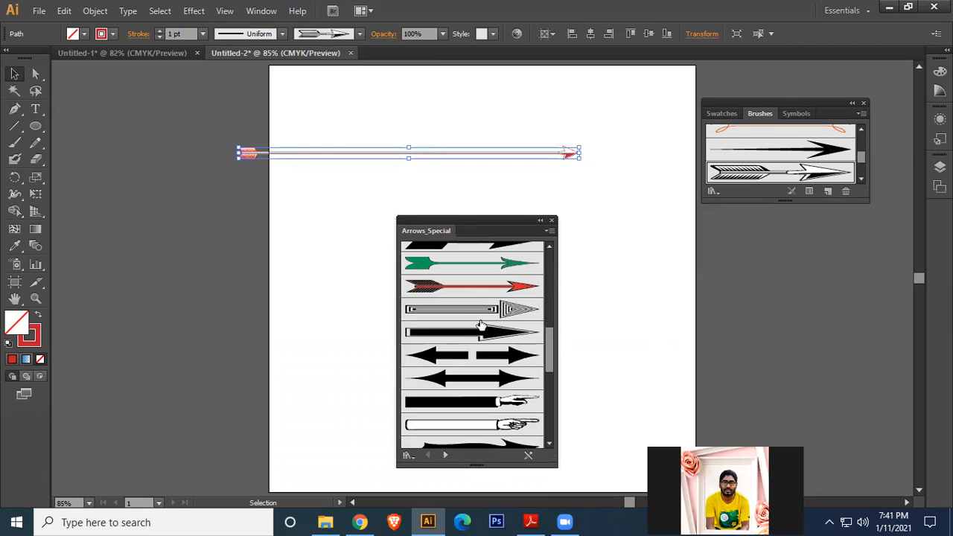
click(493, 365)
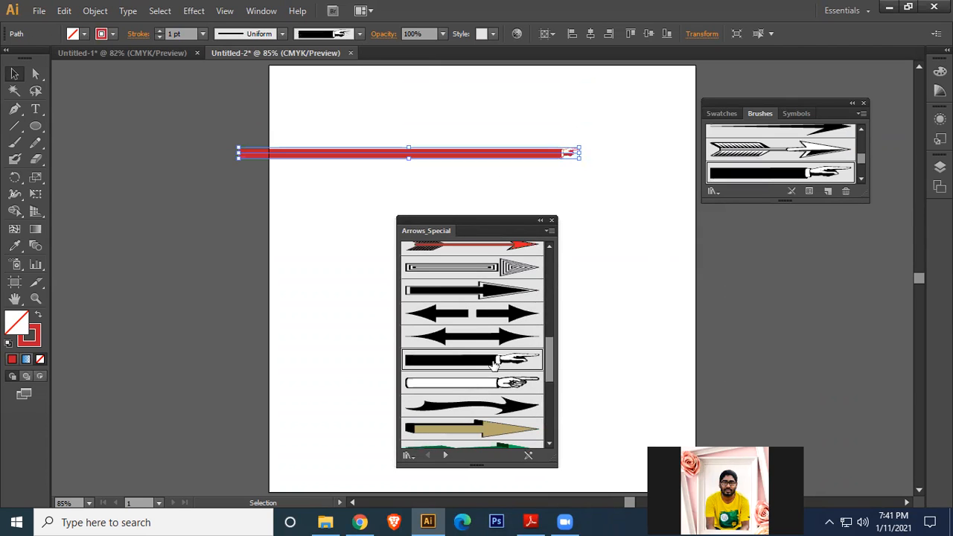
click(615, 215)
click(529, 155)
Step: Close the Arrows_Special library and open the decorative Elegant Curl & Floral Brush Set library
click(552, 220)
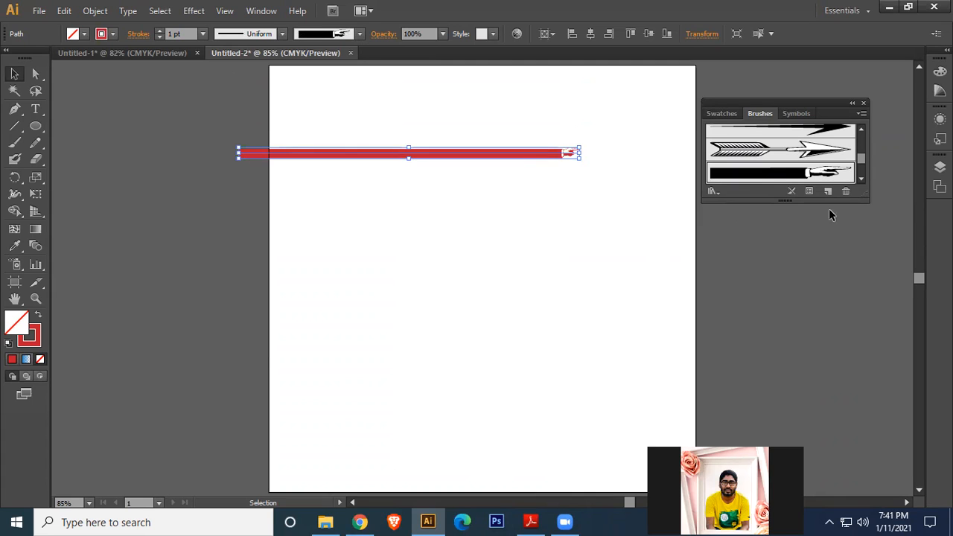
click(862, 116)
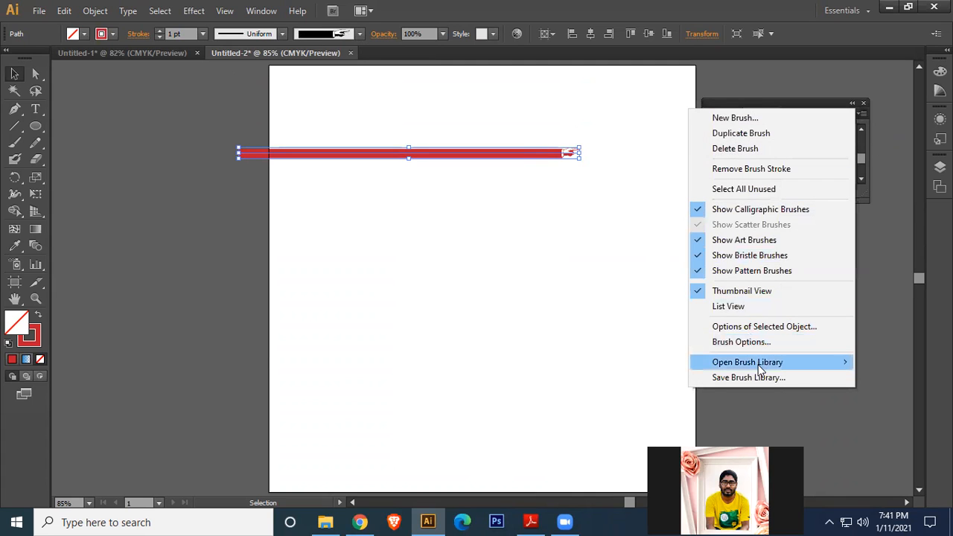
mouse_move(759, 368)
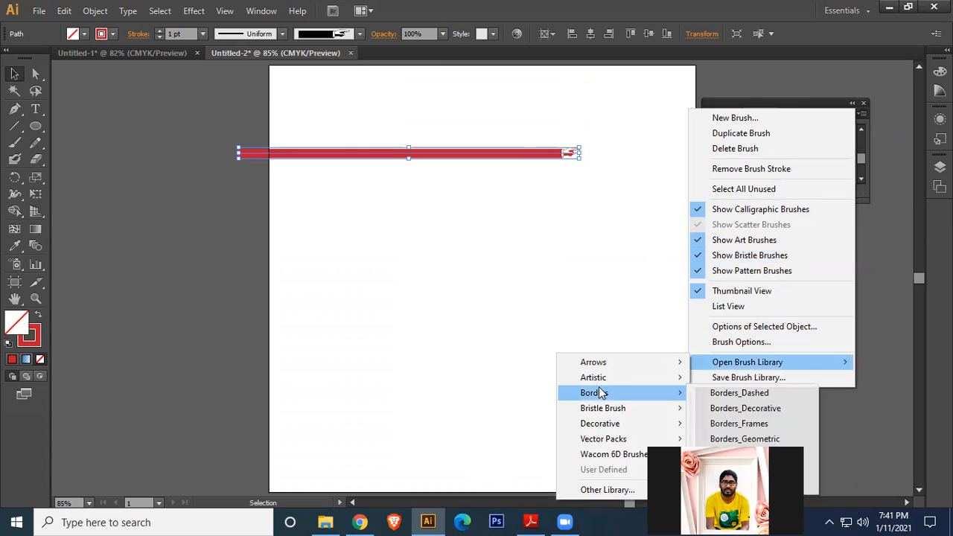
mouse_move(615, 426)
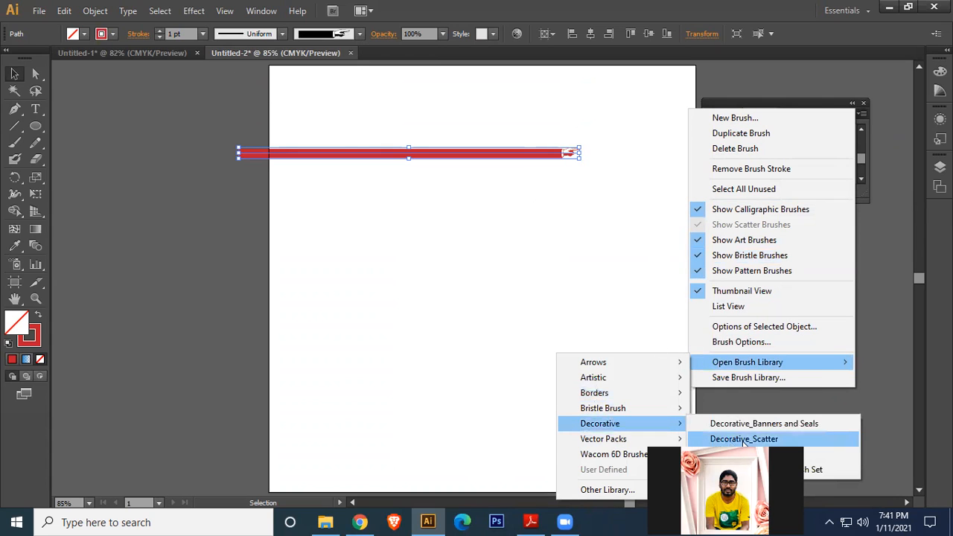
click(744, 470)
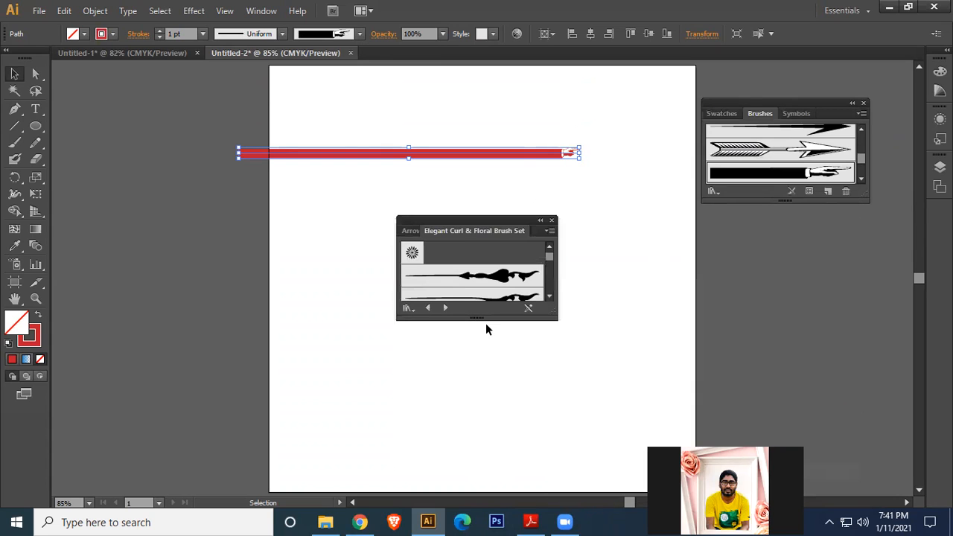
Step: Enlarge the Elegant Curl & Floral Brush Set library and place it on its own beside the artboard, with Brushes closed
drag(479, 316, 479, 473)
drag(511, 223, 829, 181)
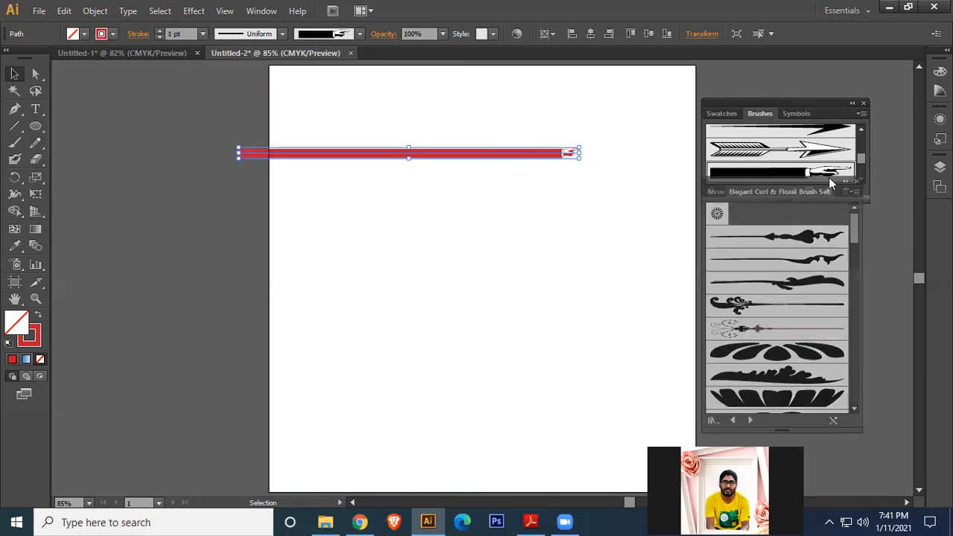
click(864, 105)
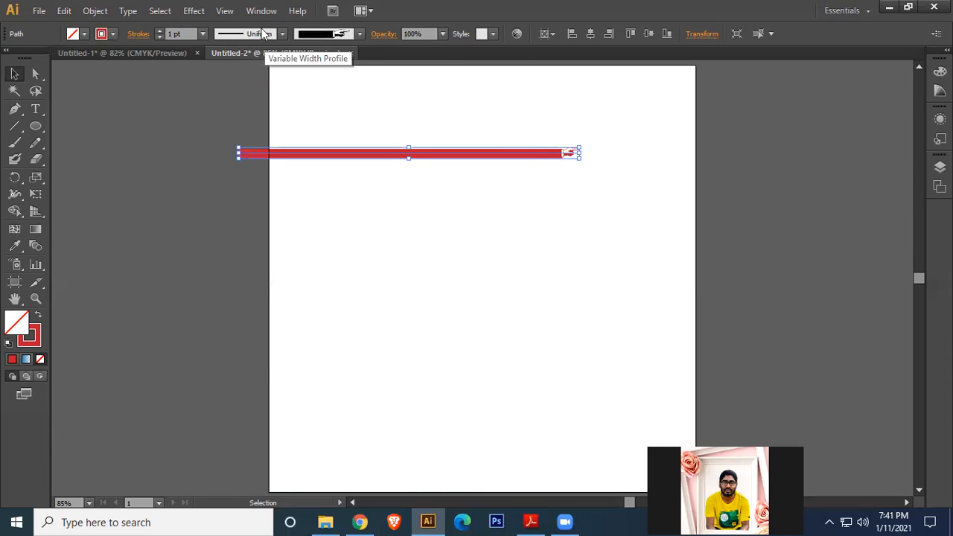
click(360, 39)
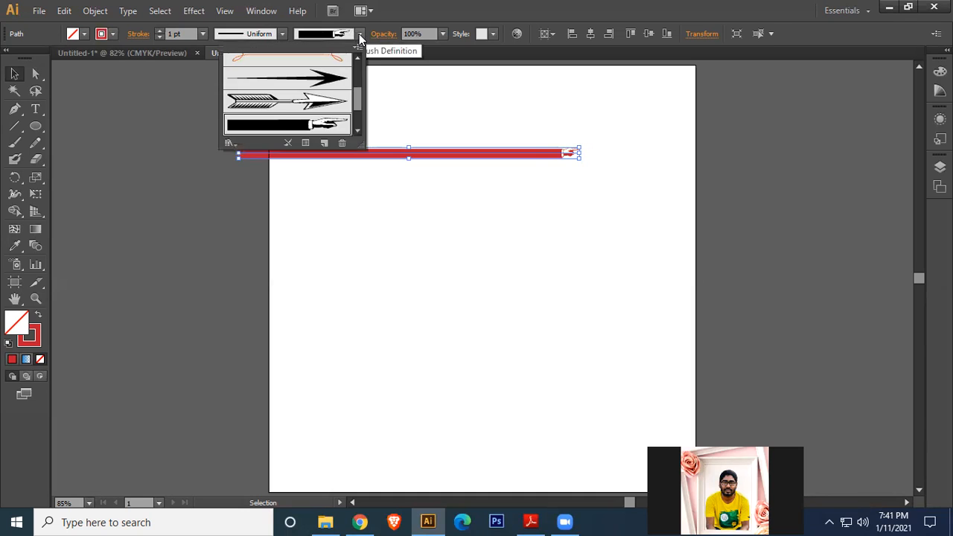
click(264, 12)
click(342, 38)
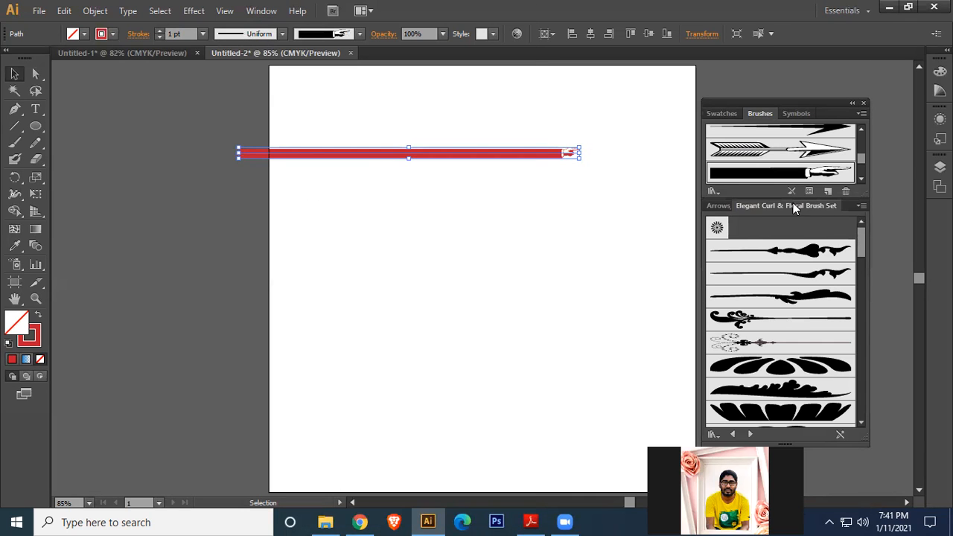
drag(849, 206, 726, 259)
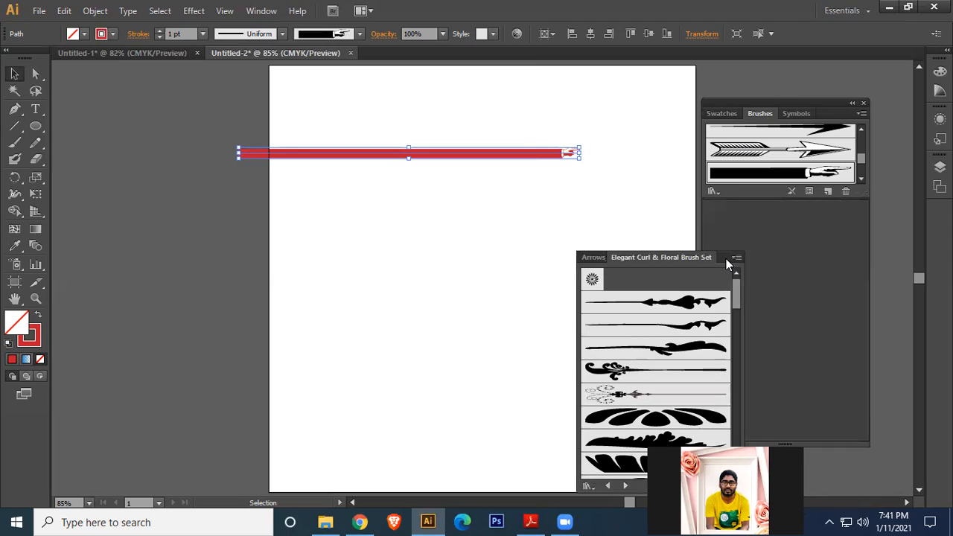
click(863, 104)
drag(655, 247, 792, 96)
drag(793, 345, 797, 443)
Step: Try several cloud and floral leaf art brushes from the Elegant Curl & Floral Brush Set on the selected red line
scroll(815, 330, down, 3)
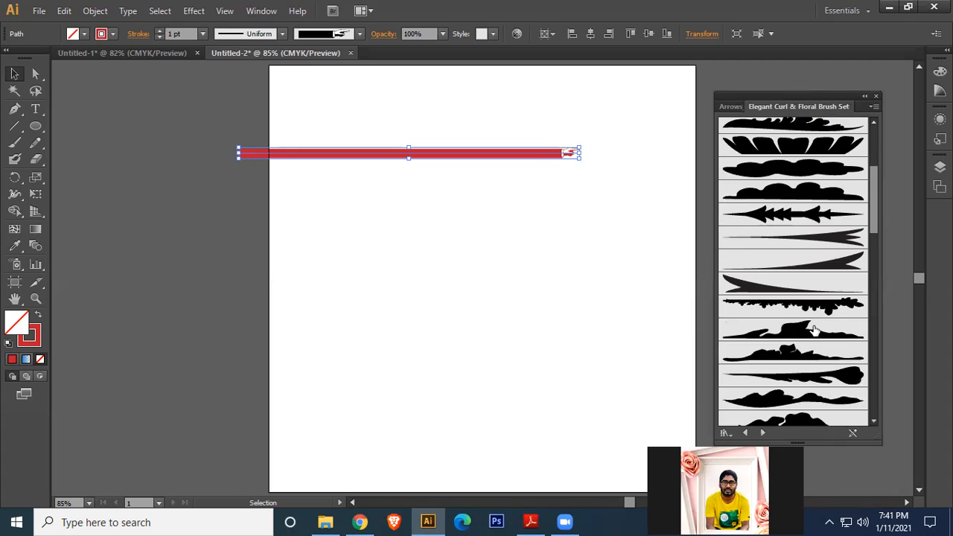
click(794, 172)
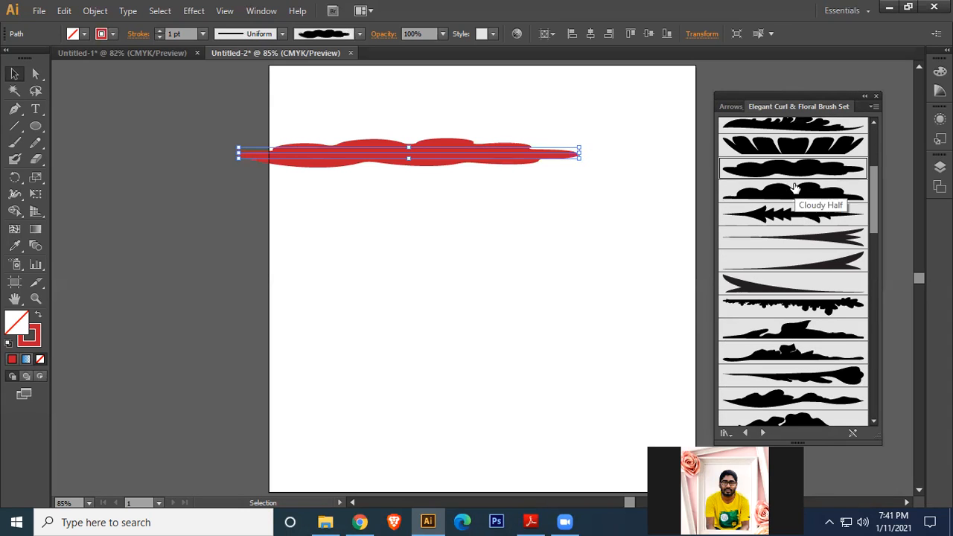
click(788, 311)
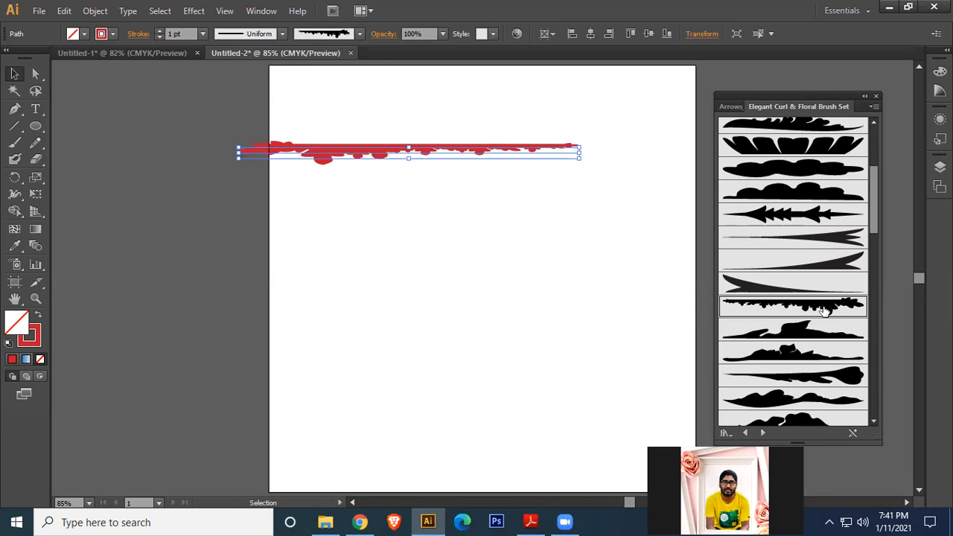
click(820, 359)
scroll(816, 359, down, 5)
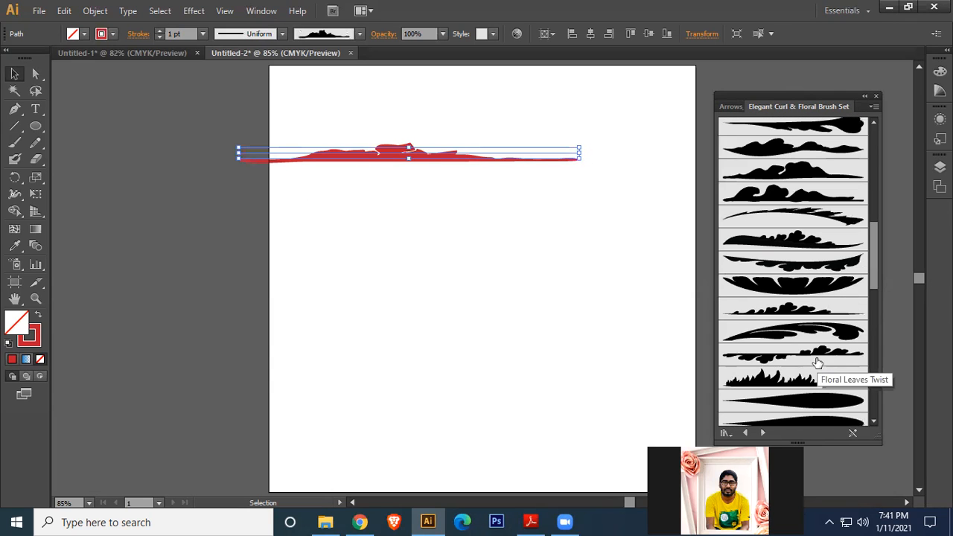
click(810, 358)
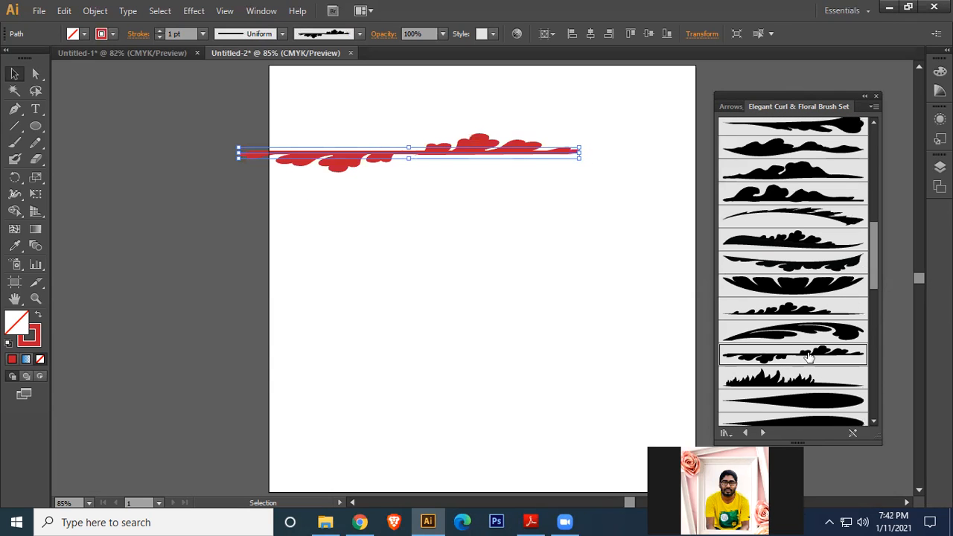
click(806, 309)
Step: Try the People pattern brush and the single-colour multi-row card-suit brush on the red line
scroll(815, 327, down, 8)
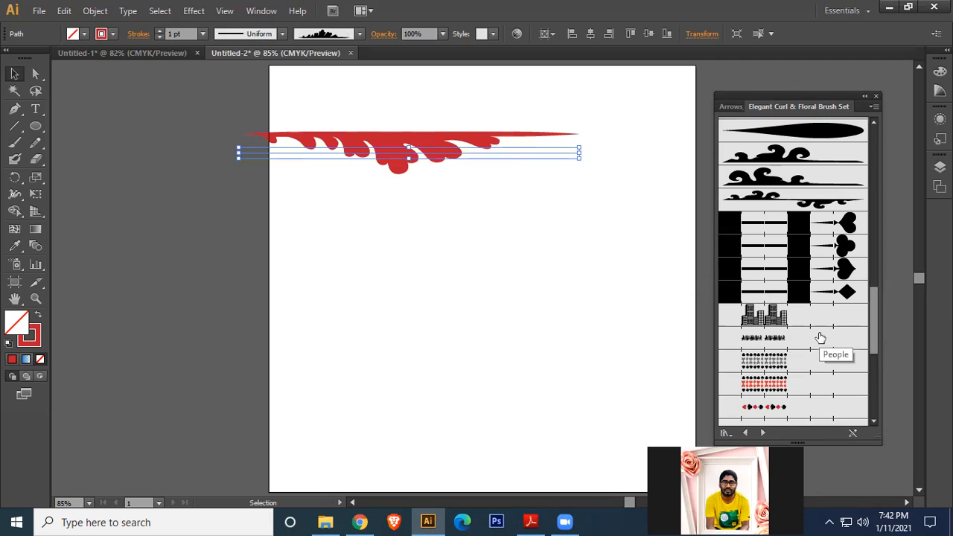
click(804, 340)
click(802, 365)
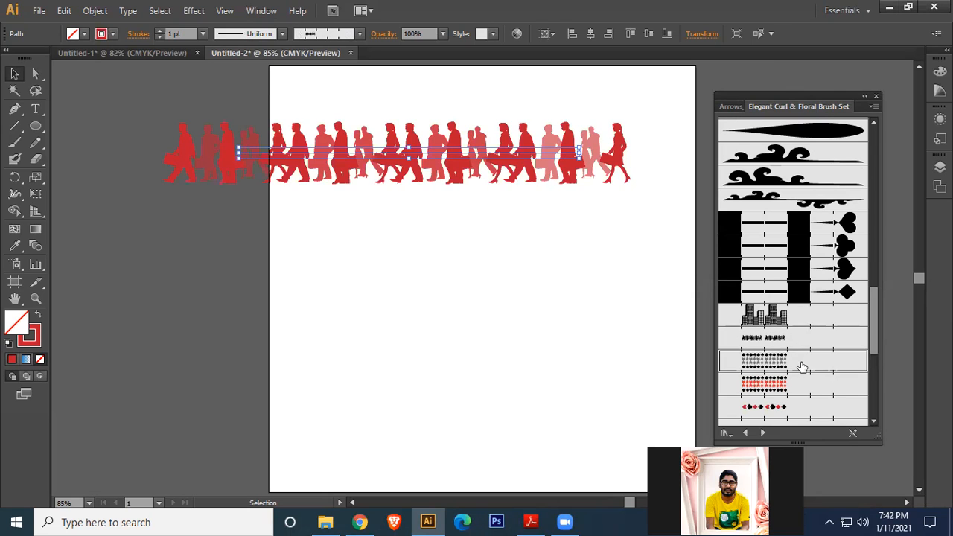
Step: Delete the brushed line to empty the artboard
click(466, 328)
key(ctrl+a)
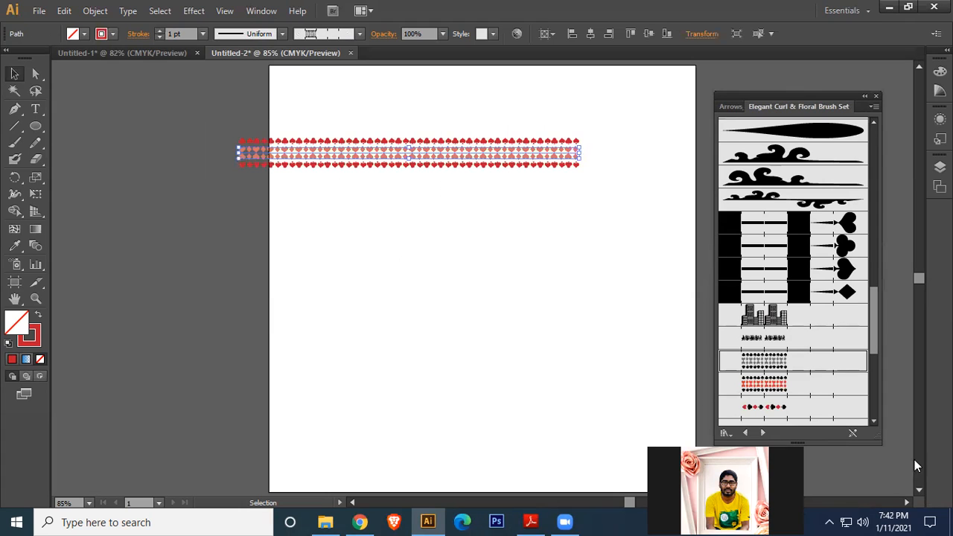
key(Delete)
Step: Draw a large circle near the artboard's middle and apply the single-colour multi-row card-suit brush to it
click(35, 126)
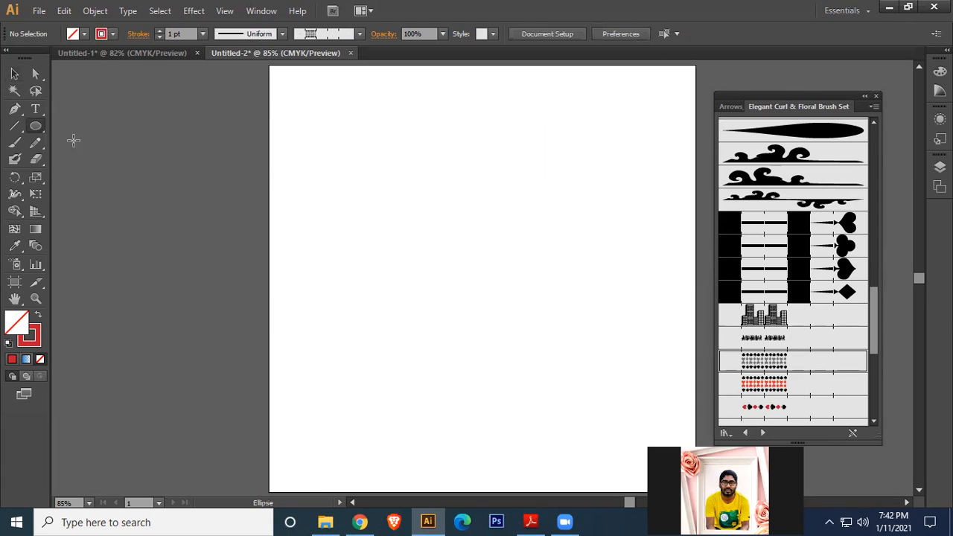
drag(390, 175, 568, 383)
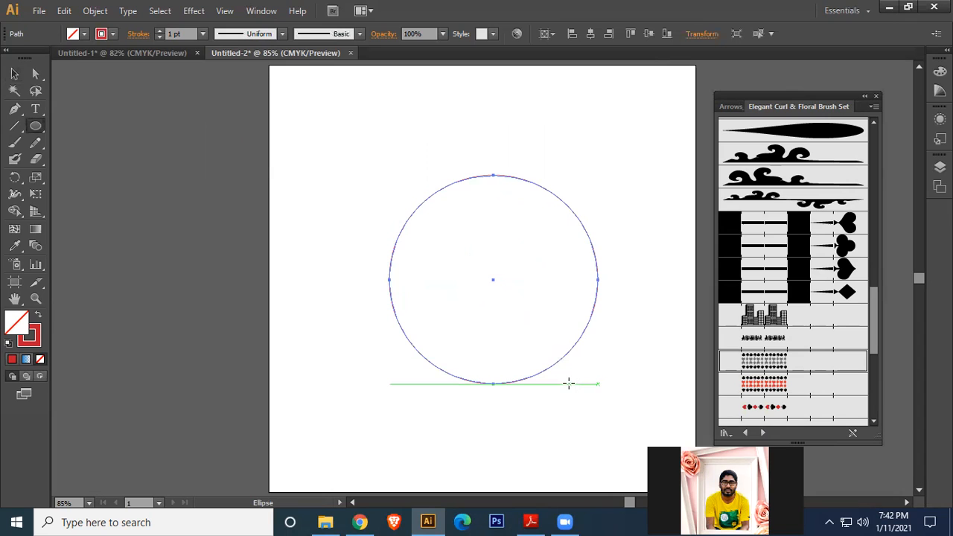
click(805, 374)
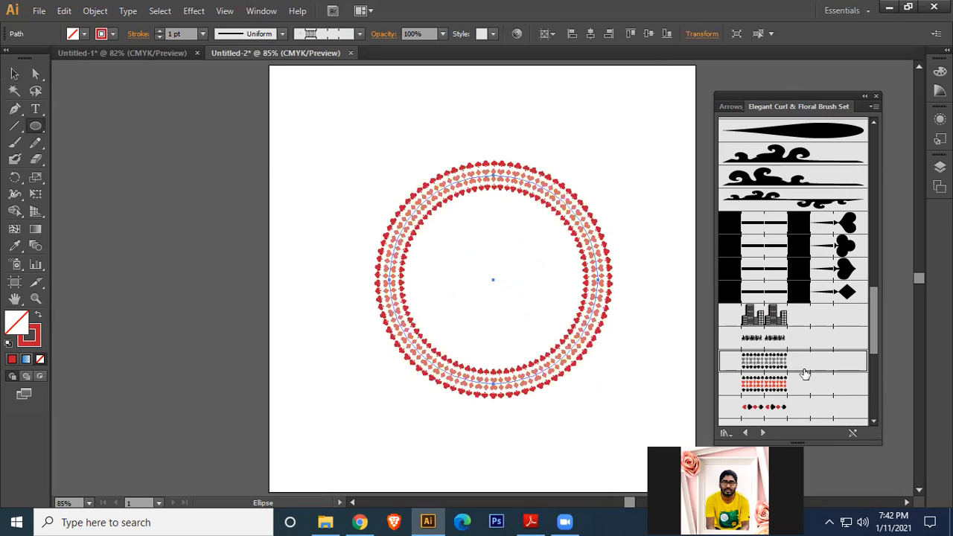
Step: Try the red-and-black card-suit, leafy vine and oak-leaf style pattern brushes on the circle
click(786, 385)
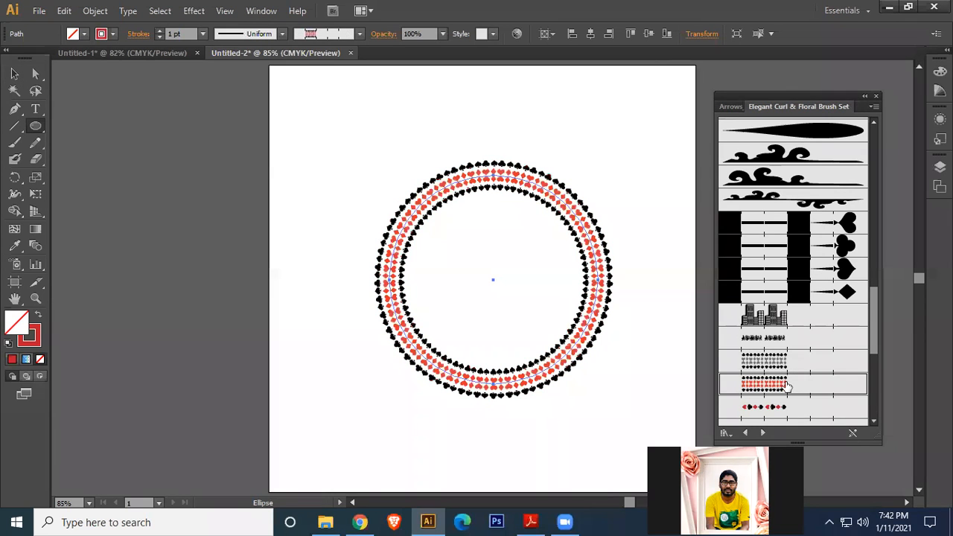
scroll(786, 385, down, 2)
click(782, 325)
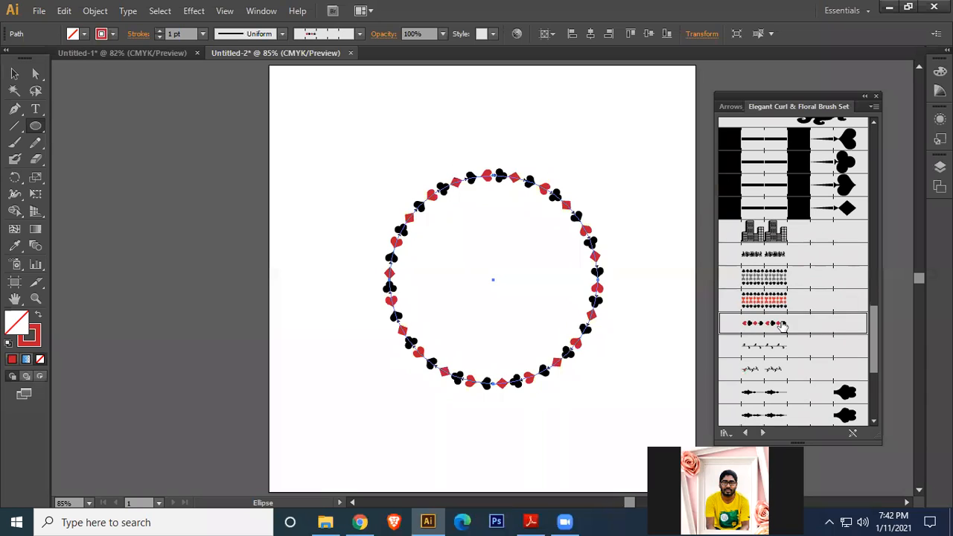
click(784, 347)
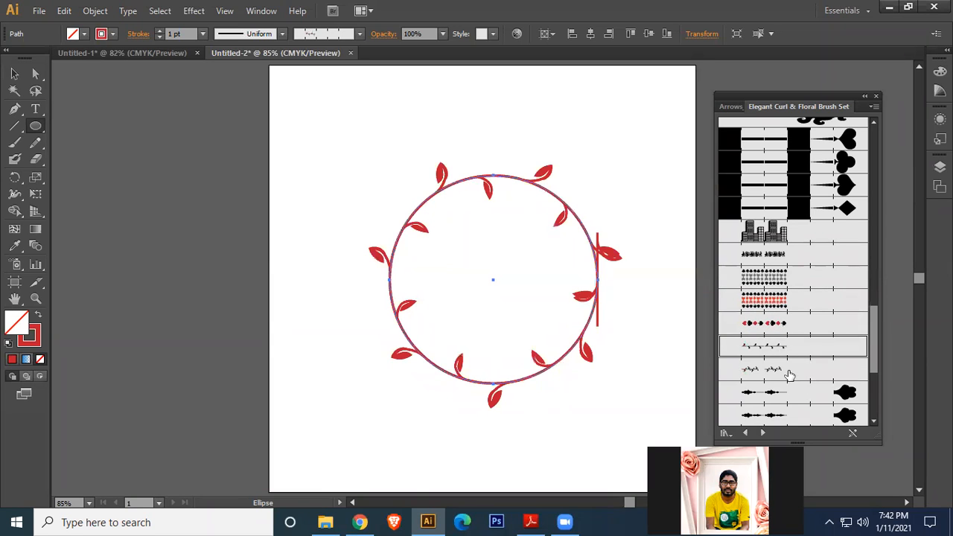
click(790, 372)
click(782, 396)
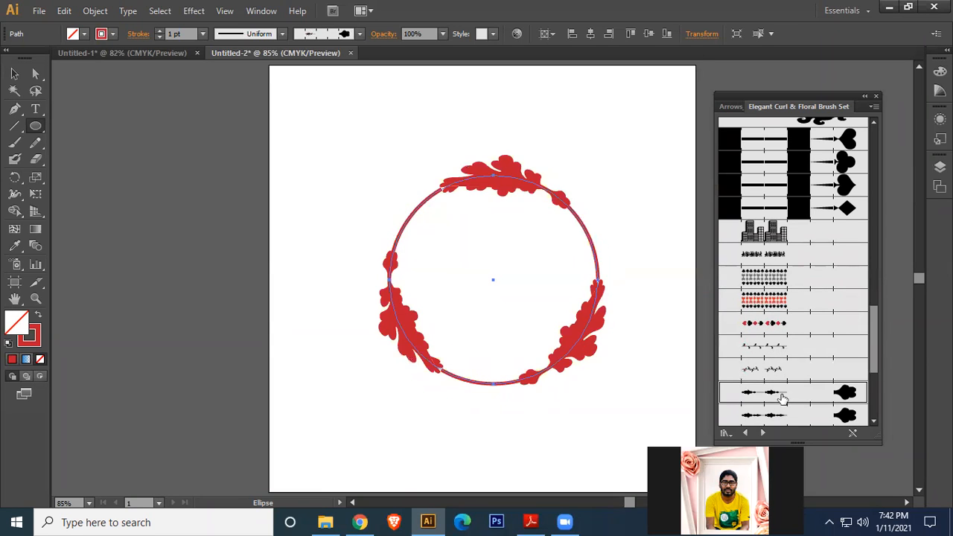
click(782, 412)
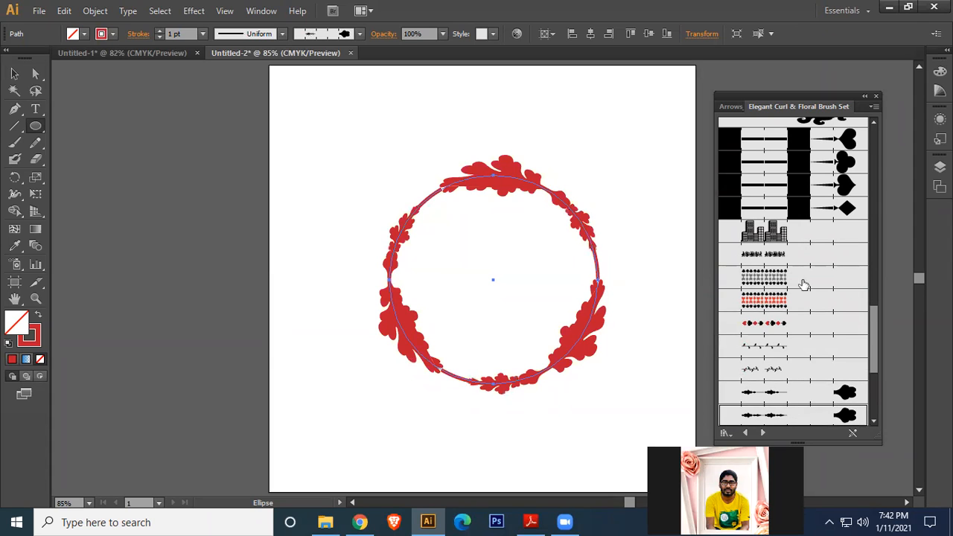
click(802, 320)
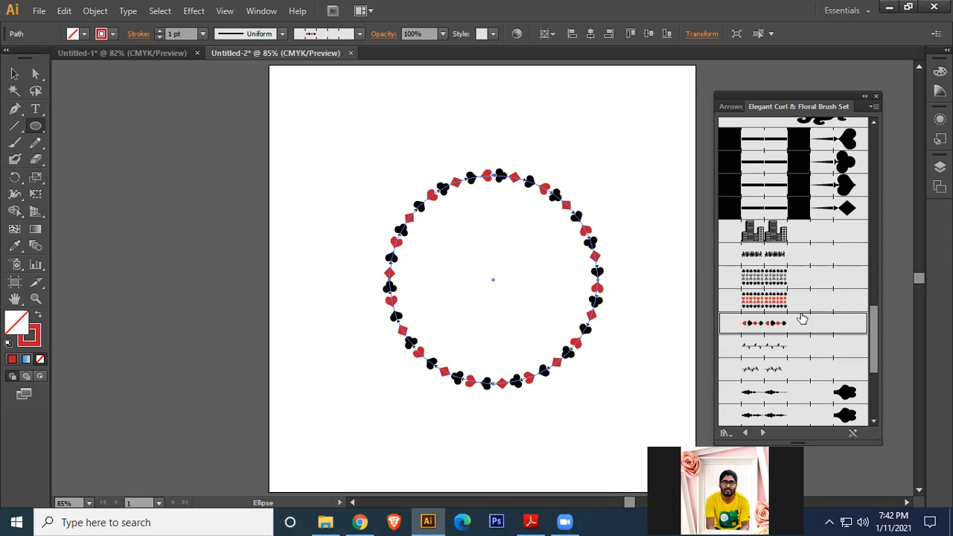
Step: Apply the multi-row red-and-black card-suit brush to the circle and move it up and left on the artboard
click(783, 303)
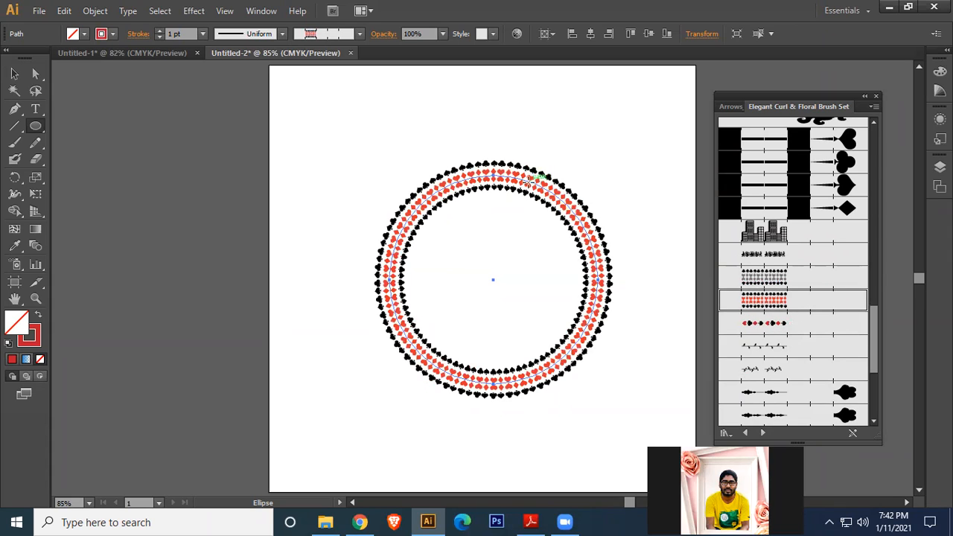
click(15, 74)
drag(517, 183, 449, 133)
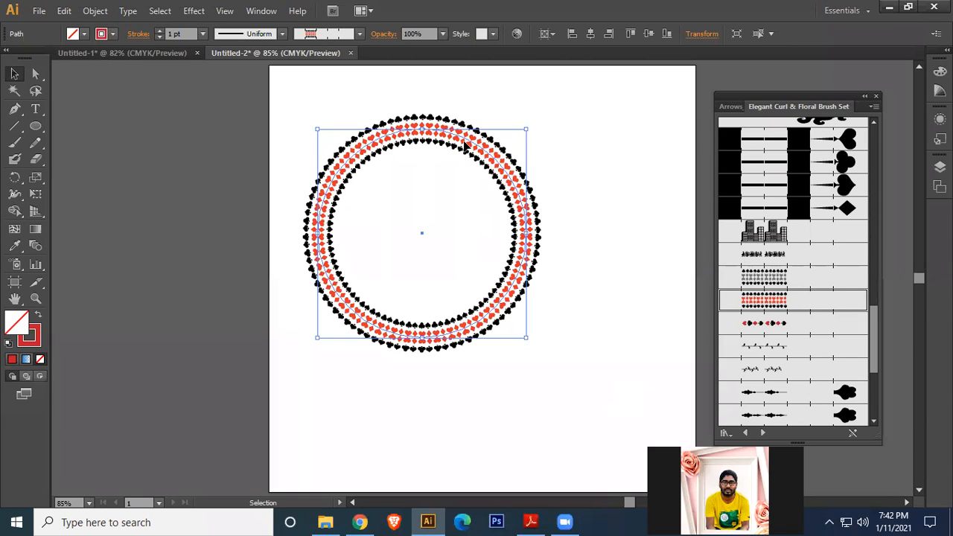
drag(444, 136, 463, 141)
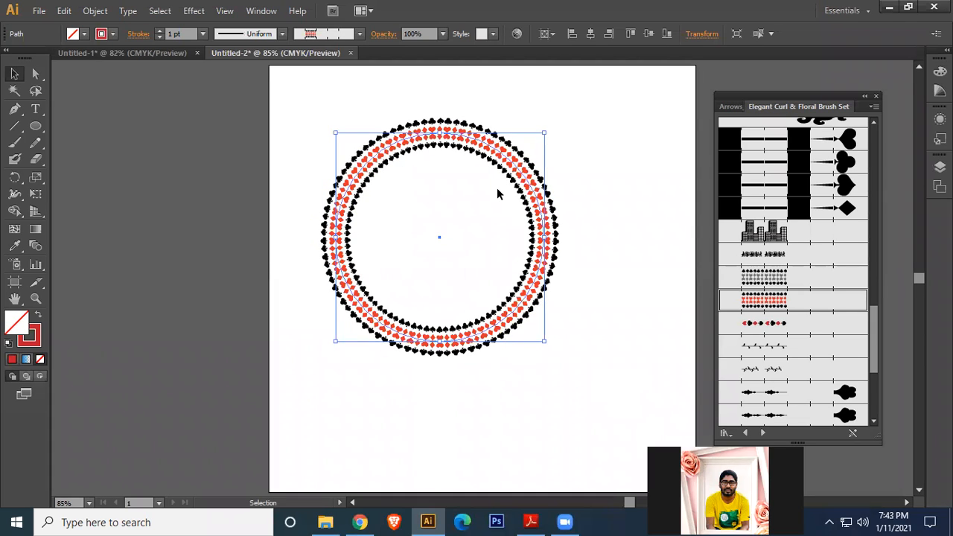
Step: Expand the appearance of the card-suit circle into editable artwork and deselect it
click(95, 12)
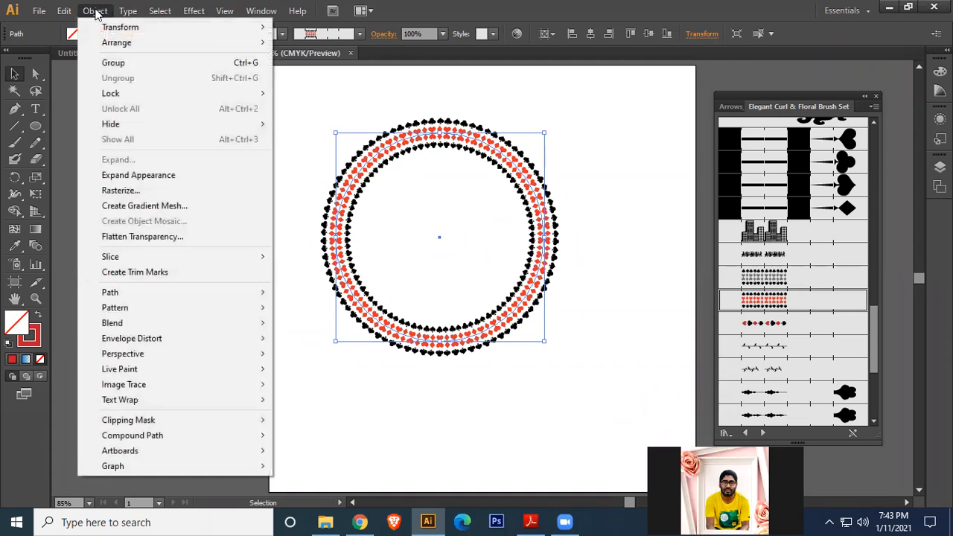
click(149, 178)
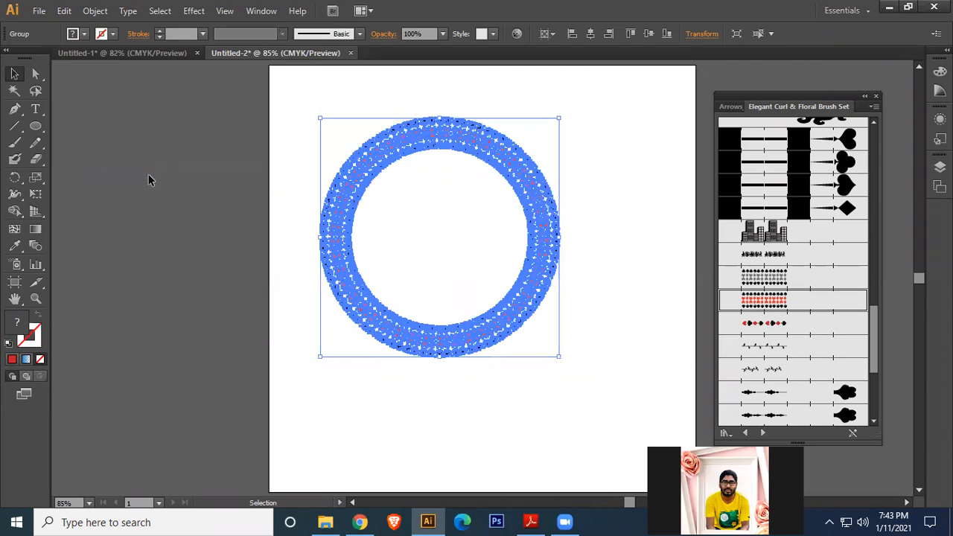
click(95, 11)
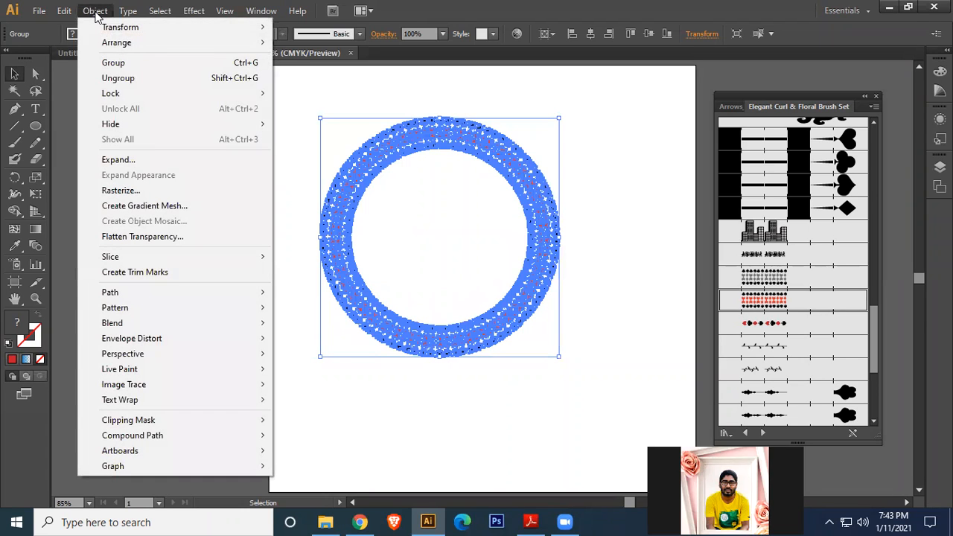
click(123, 159)
click(633, 238)
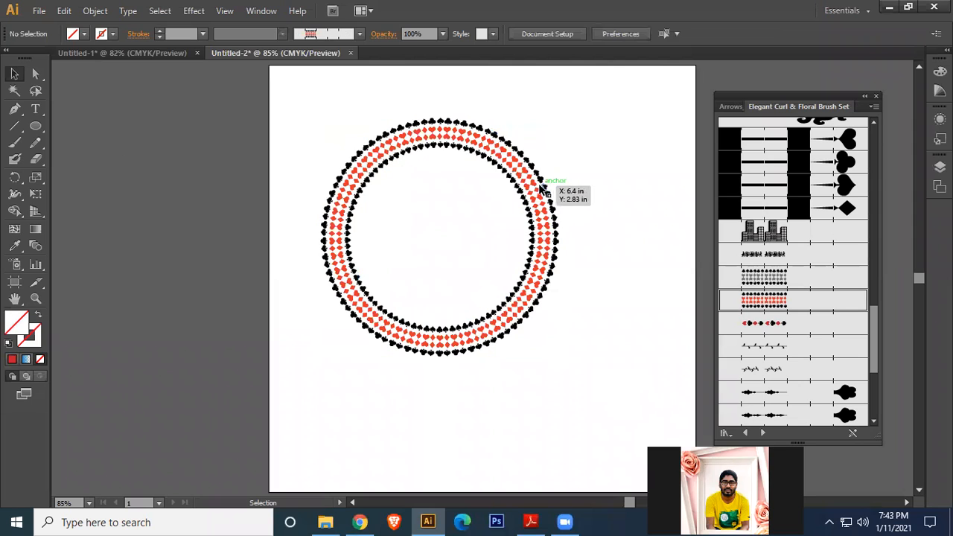
Step: Move the expanded card-suit ring slightly up on the artboard and ungroup it
mouse_move(536, 173)
mouse_down()
mouse_move(582, 149)
mouse_move(508, 211)
mouse_move(525, 213)
mouse_move(501, 218)
mouse_move(523, 186)
mouse_up()
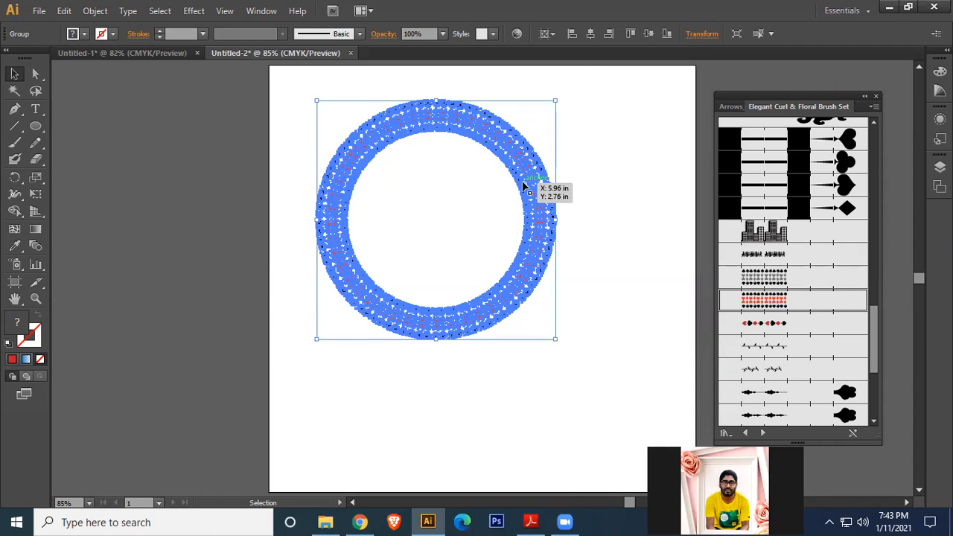
click(586, 158)
click(535, 165)
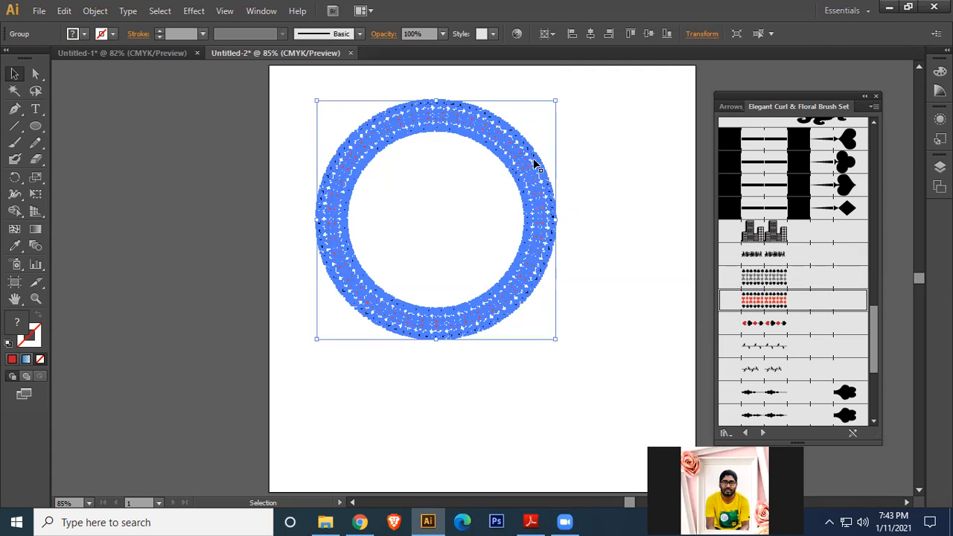
right_click(502, 137)
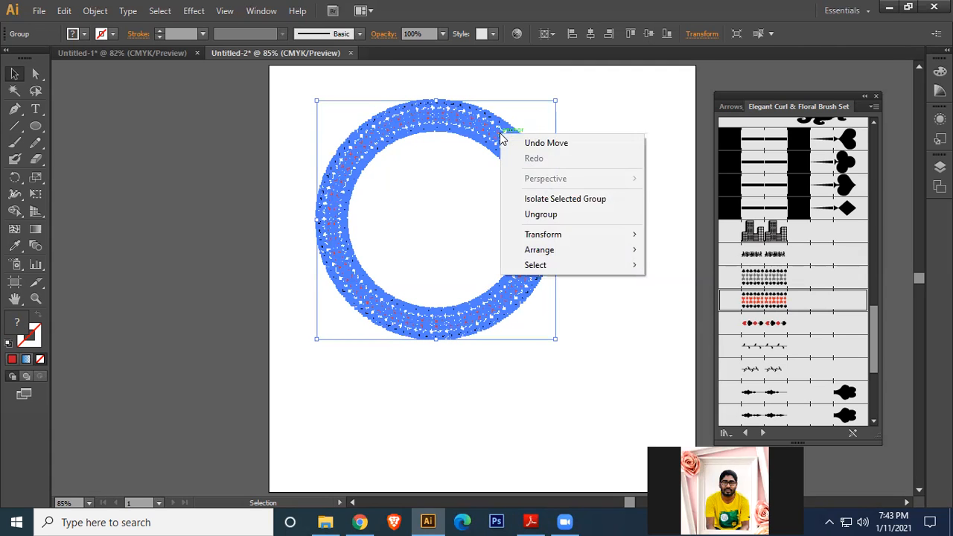
click(536, 214)
click(625, 159)
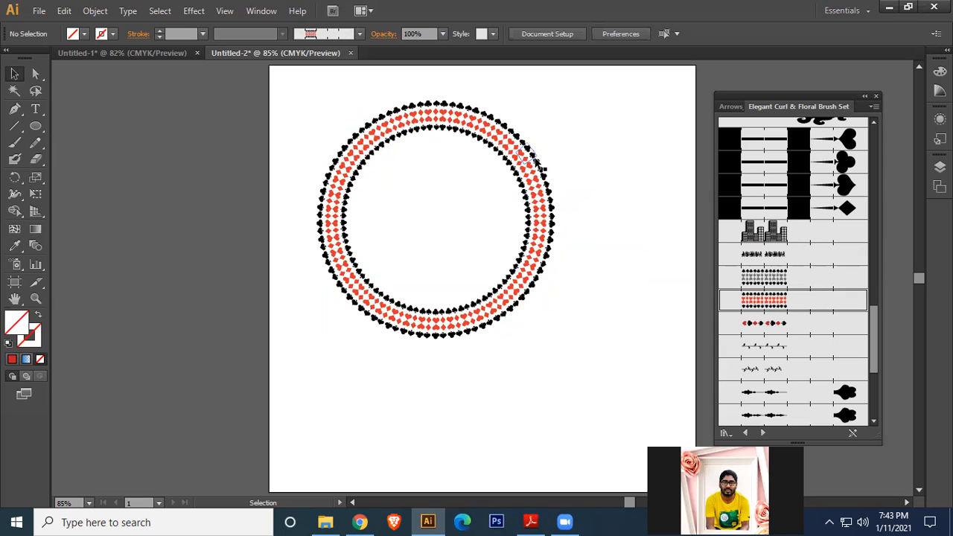
Step: Try moving two segments out of the ring's upper-right part, and undo both moves
drag(534, 160, 594, 119)
click(628, 217)
drag(520, 134, 537, 89)
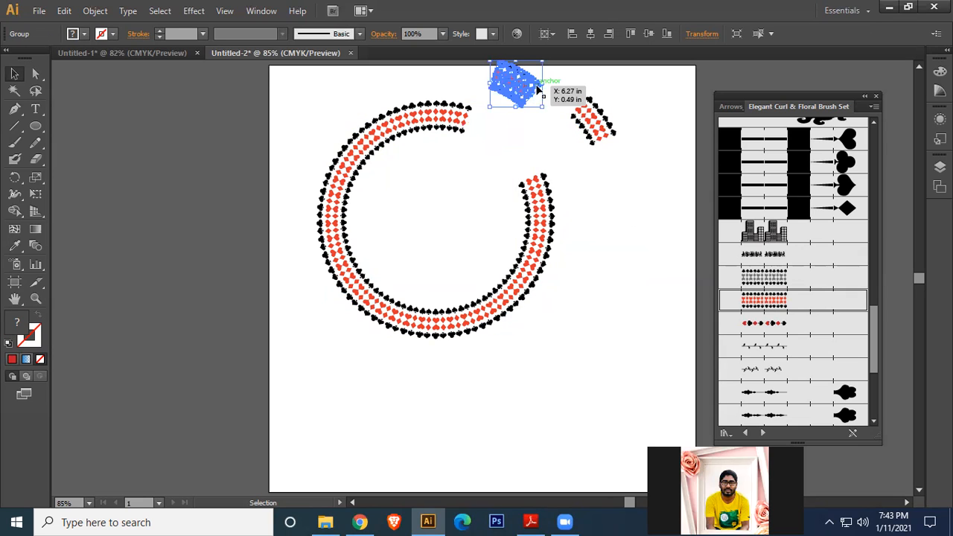
key(ctrl+z)
key(ctrl+z)
click(607, 192)
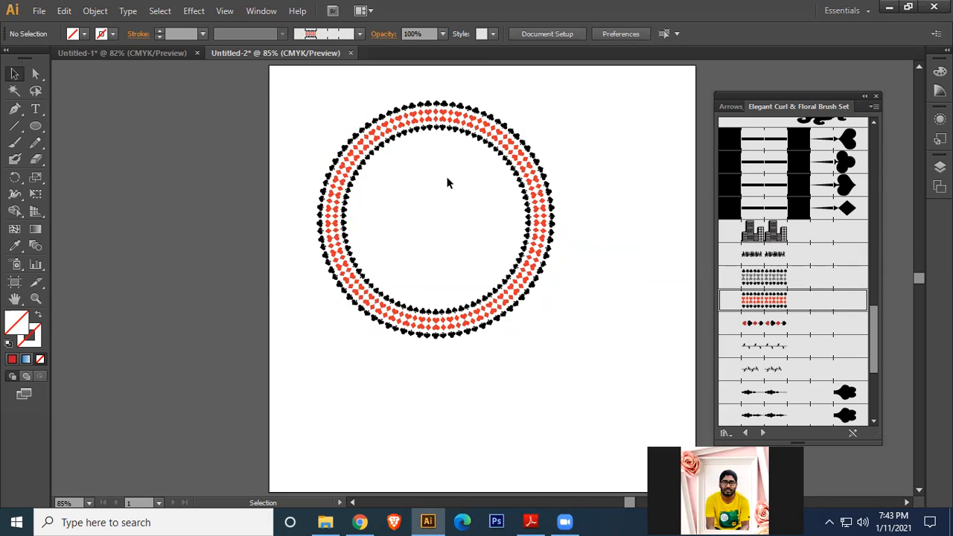
Step: Select all black suit shapes in the ring with the Magic Wand, try deleting them, and undo the deletion
click(14, 91)
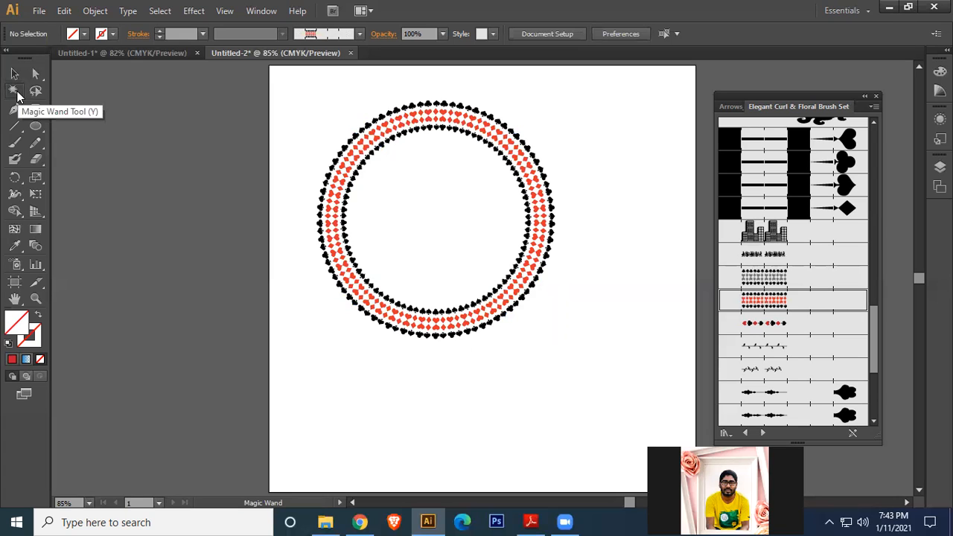
click(430, 101)
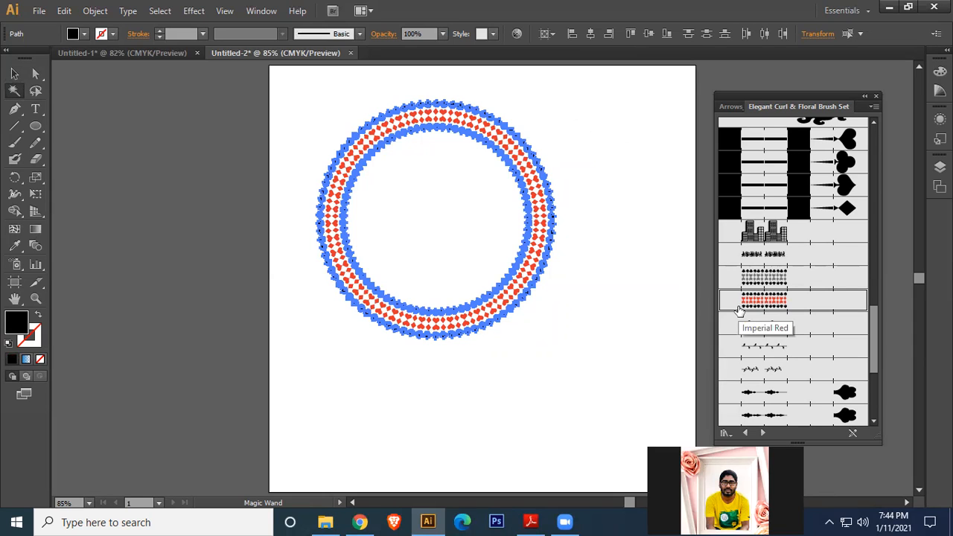
key(Delete)
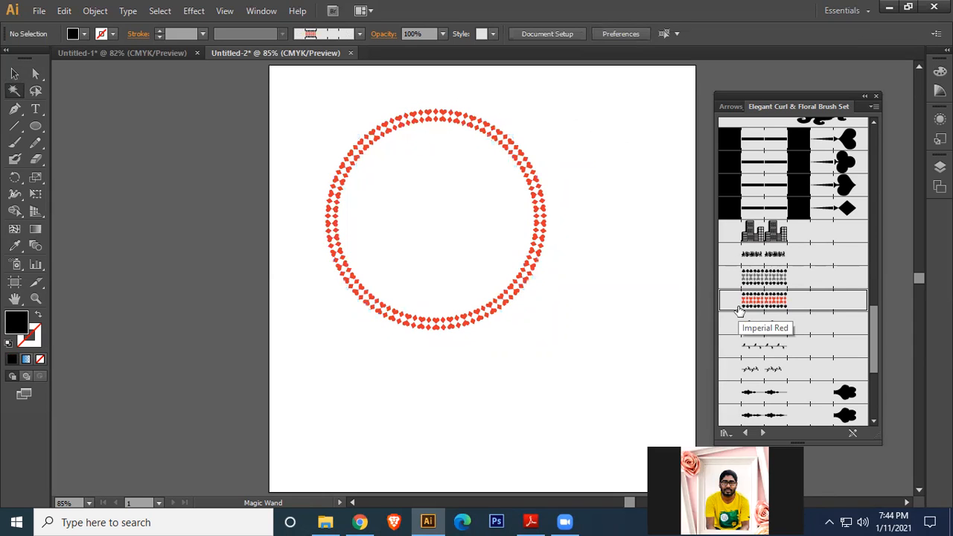
key(ctrl+z)
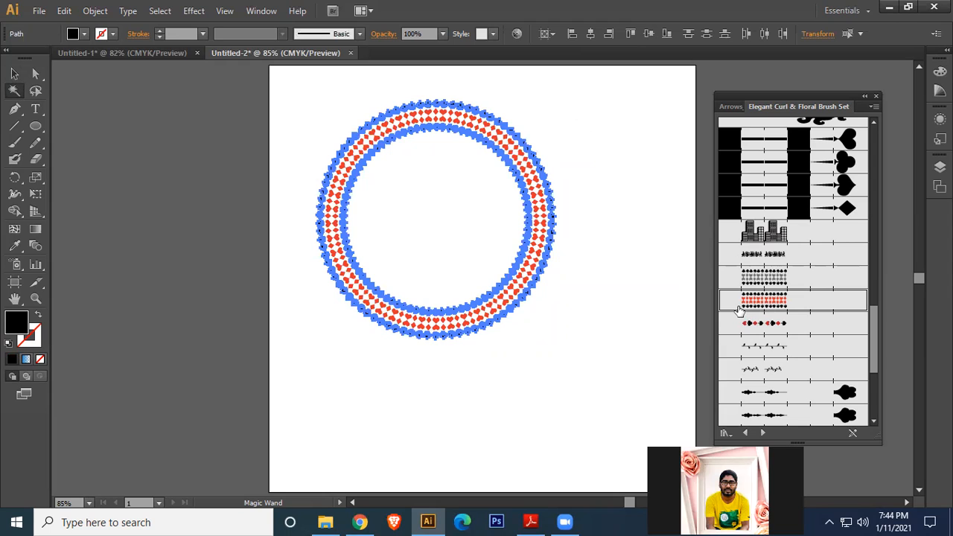
Step: Fill the selected black suit shapes of the ring with dark green and deselect them
click(86, 35)
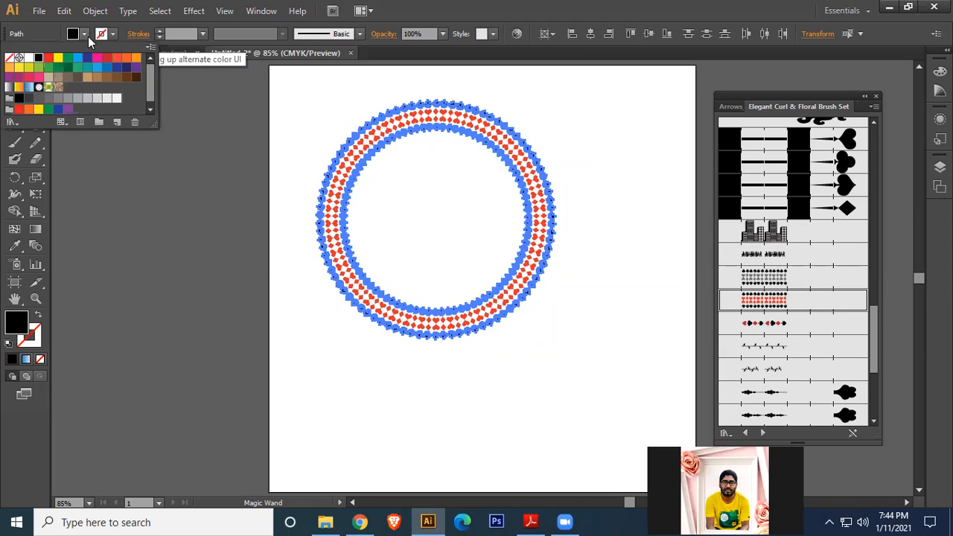
click(68, 74)
click(666, 182)
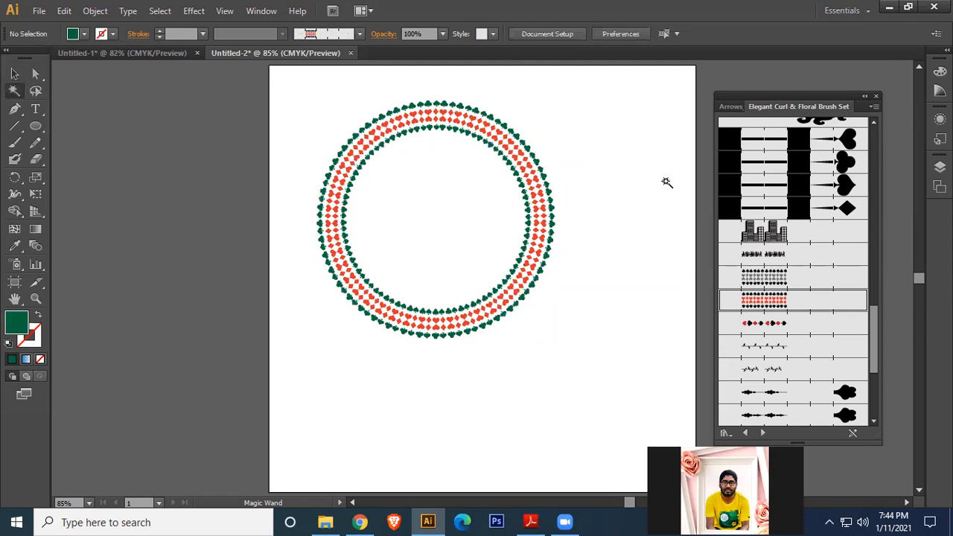
Step: Select all red hearts and diamonds in the ring with the Magic Wand, fill them with black, and deselect
click(14, 74)
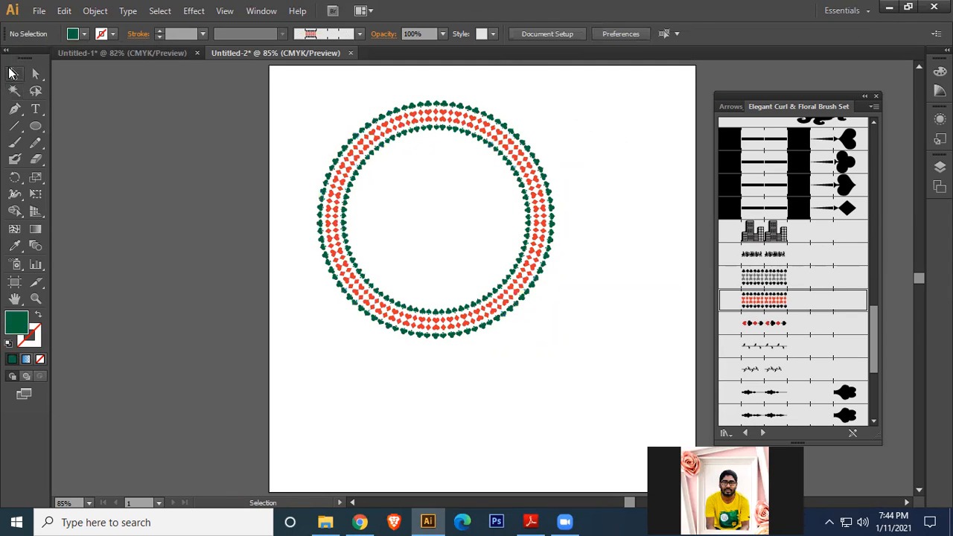
click(526, 160)
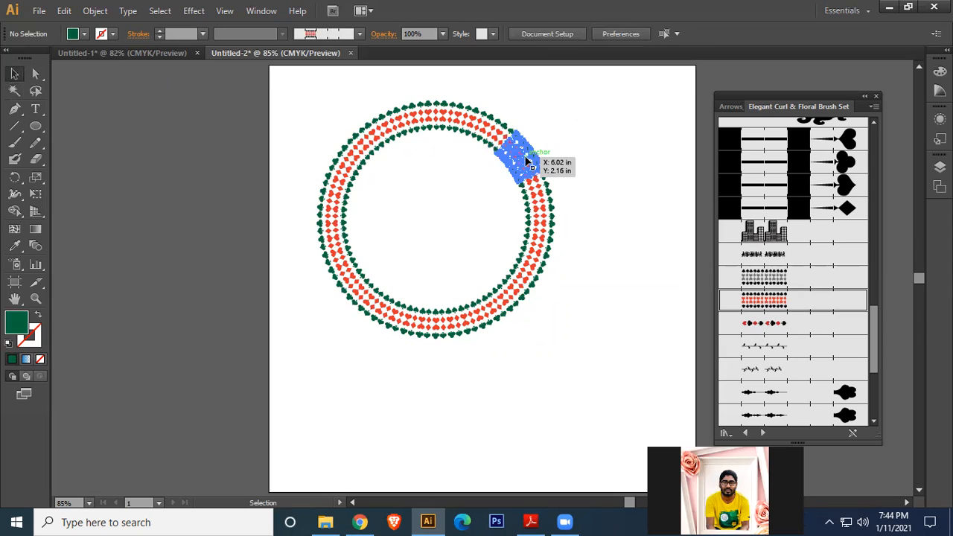
click(14, 90)
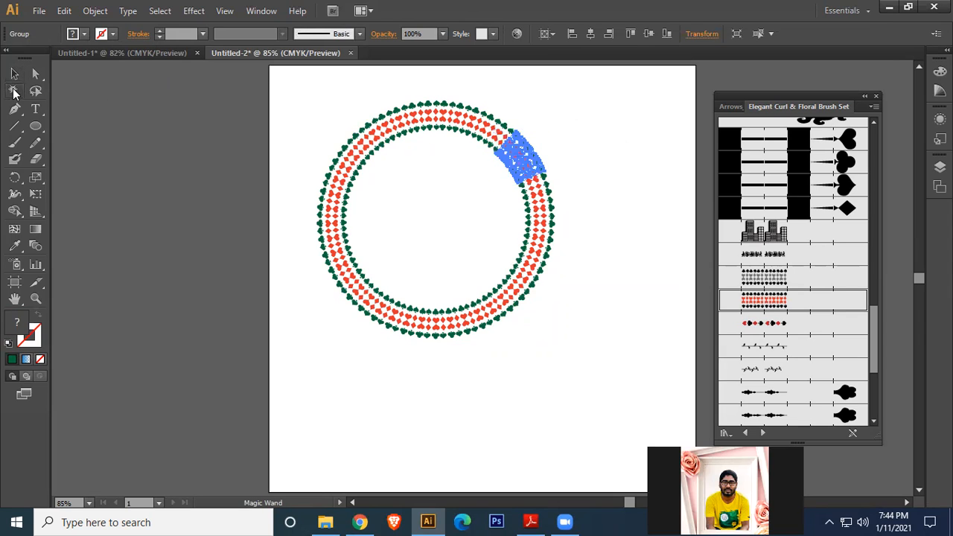
click(429, 112)
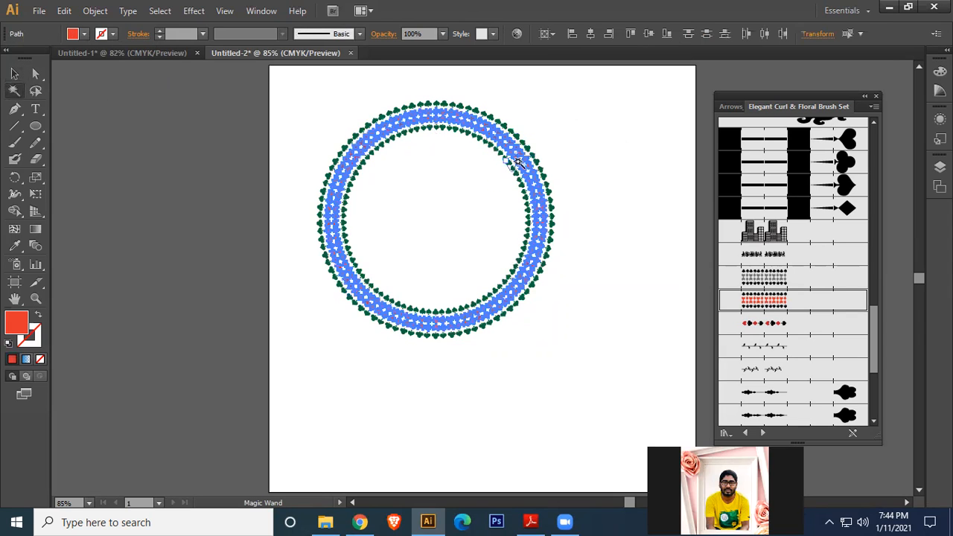
click(657, 167)
key(ctrl+a)
click(85, 35)
click(38, 57)
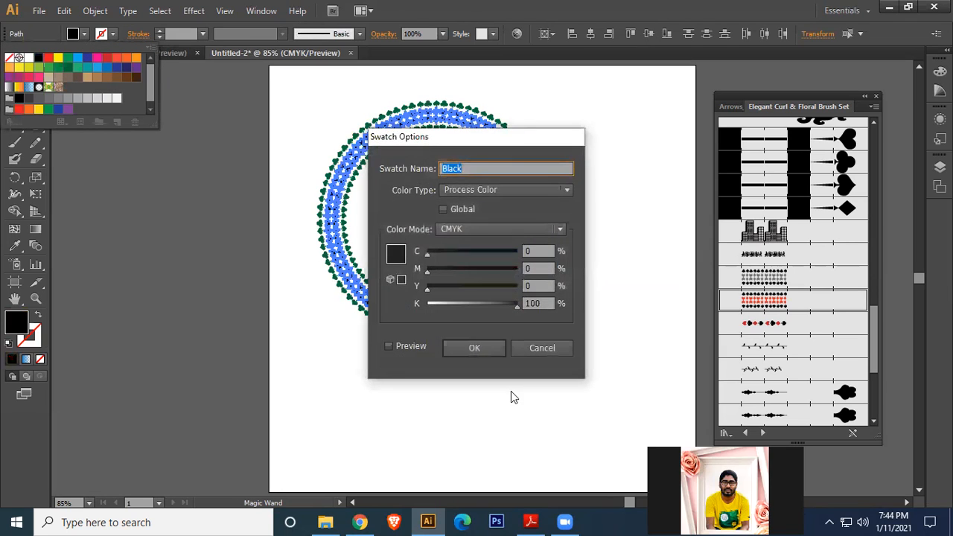
click(539, 347)
click(14, 73)
click(631, 199)
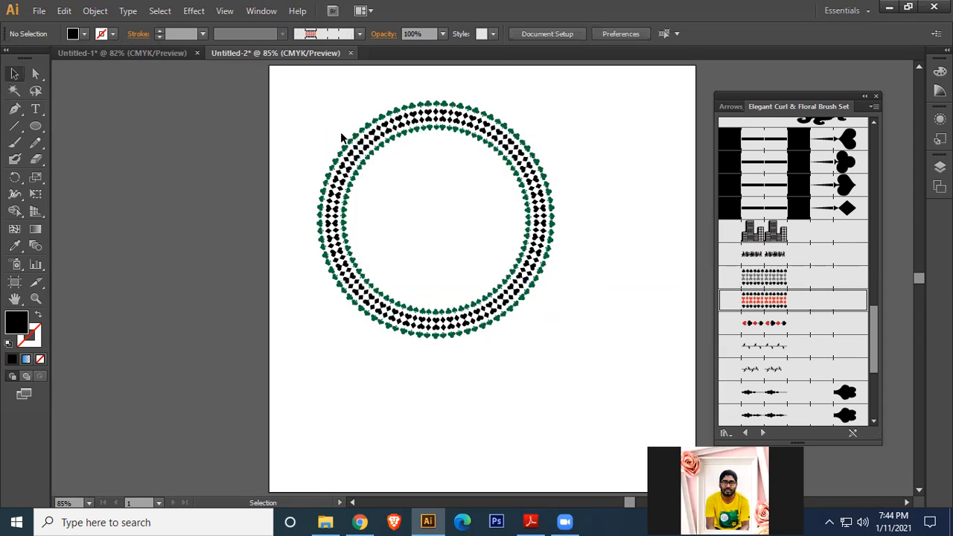
Step: Delete the whole card-suit ring and close the Elegant Curl & Floral Brush Set library
drag(342, 138, 603, 352)
key(Delete)
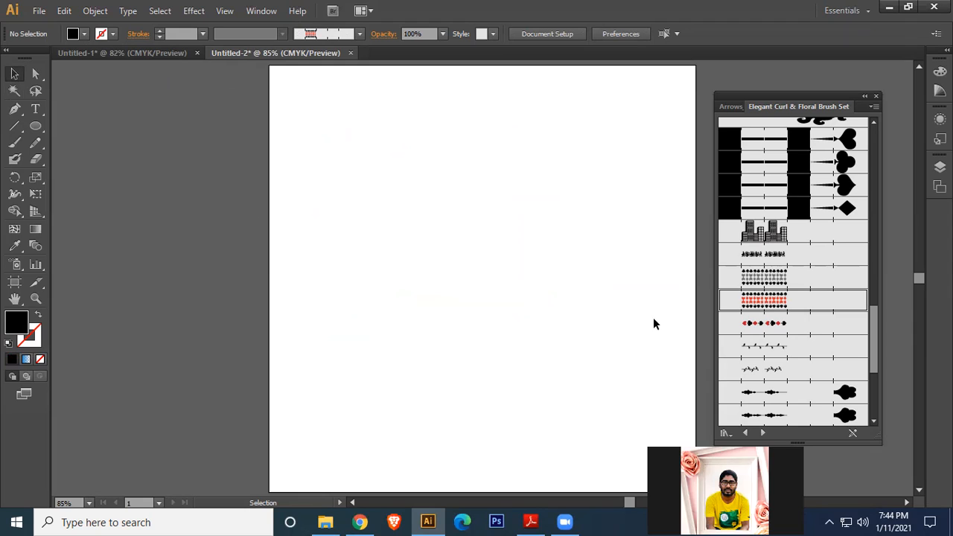
click(877, 97)
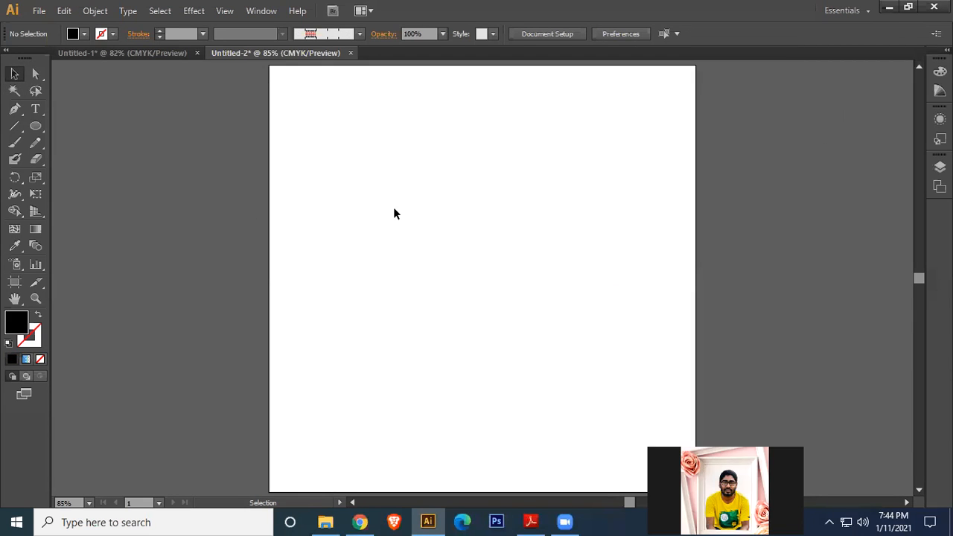
Step: Draw a small rectangular spiral from straight line segments with a 2 pt red stroke in the artboard's upper-left area
click(15, 125)
drag(341, 155, 383, 155)
click(112, 33)
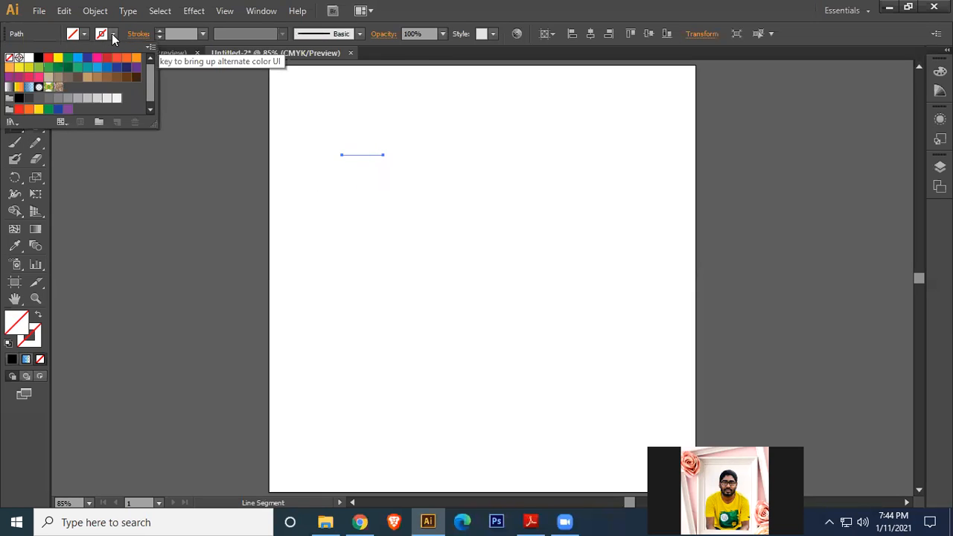
click(160, 30)
click(161, 30)
mouse_move(384, 155)
mouse_down()
mouse_move(384, 186)
mouse_move(347, 187)
mouse_move(345, 159)
mouse_move(377, 161)
mouse_move(377, 182)
mouse_move(353, 181)
mouse_move(352, 166)
mouse_move(370, 167)
mouse_move(370, 182)
mouse_move(357, 181)
mouse_move(357, 169)
mouse_move(367, 175)
mouse_up()
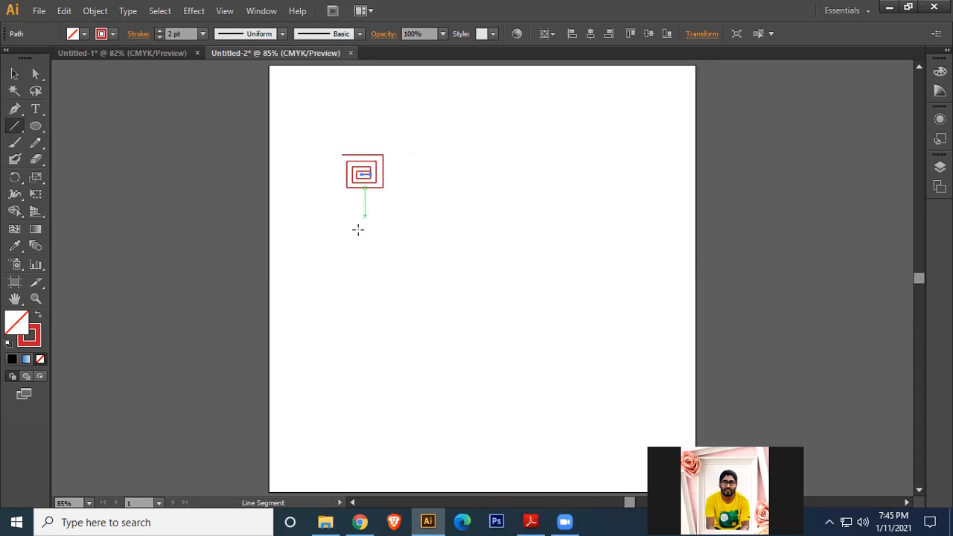
Step: Select all lines of the spiral and create a new pattern brush from them with the default settings
click(15, 74)
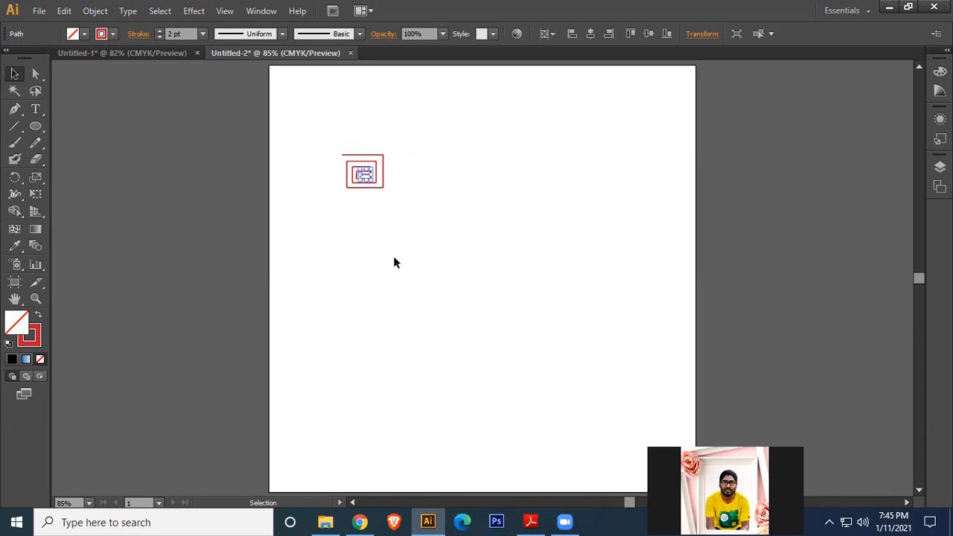
click(425, 276)
drag(328, 140, 395, 250)
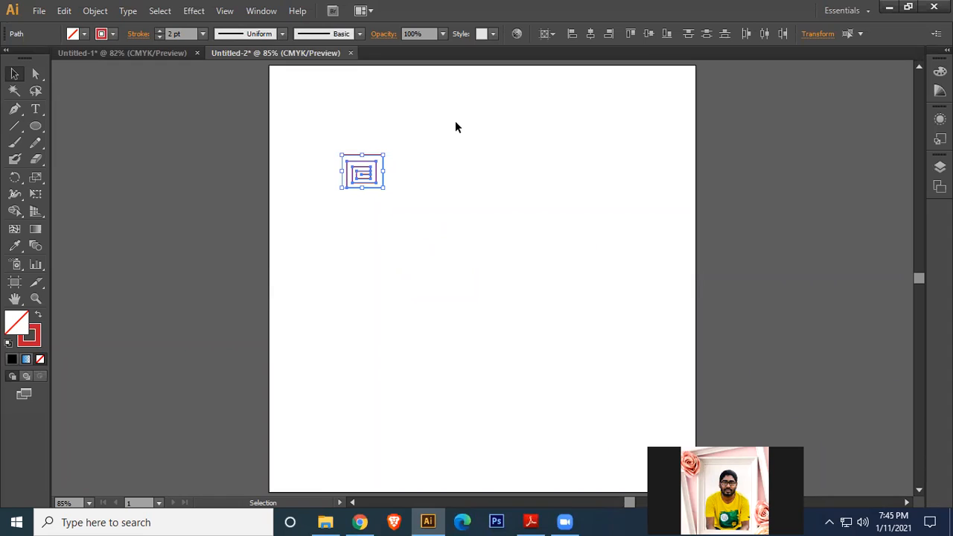
click(359, 33)
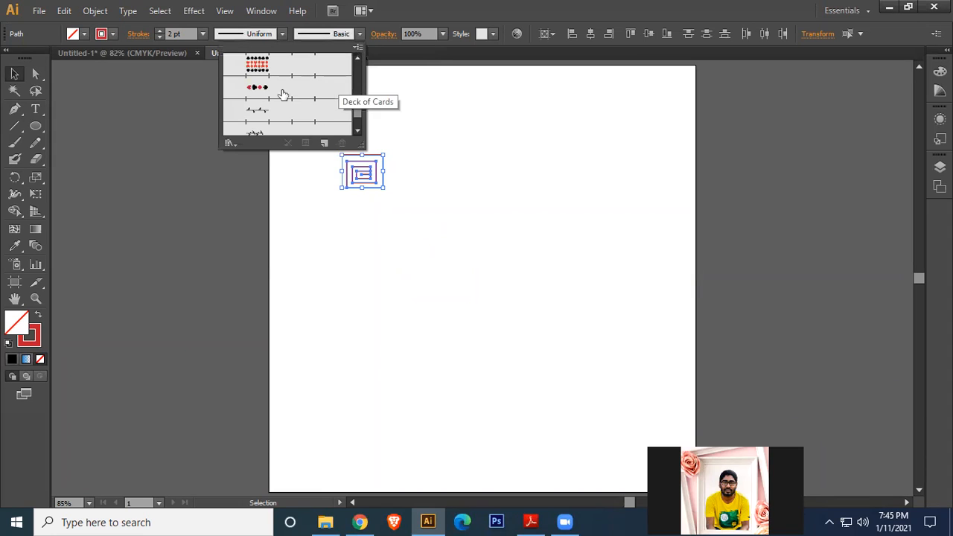
click(357, 47)
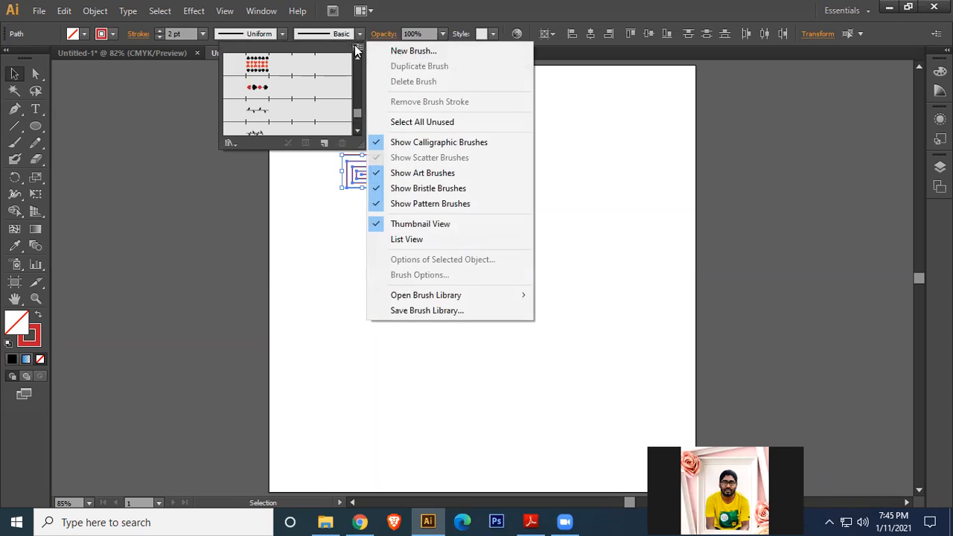
click(420, 52)
click(440, 330)
click(458, 359)
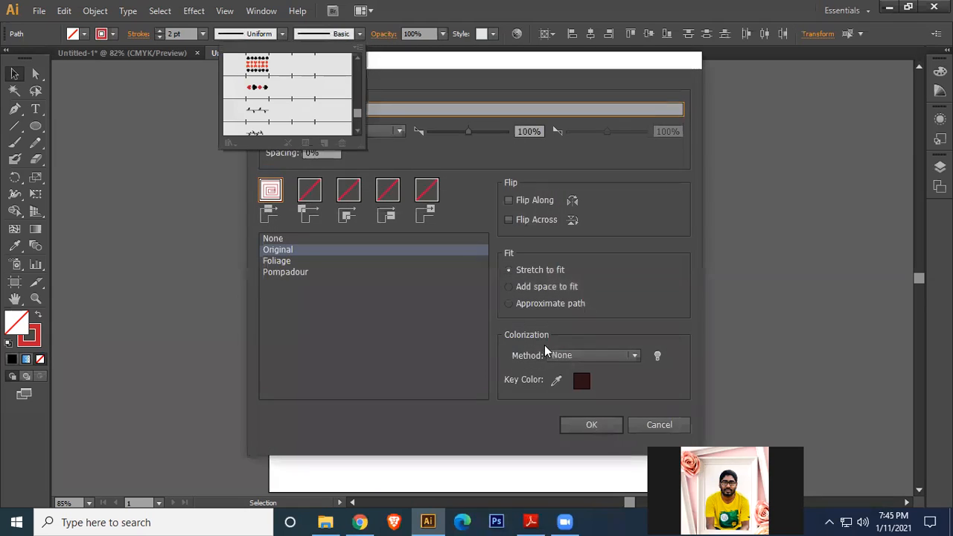
click(589, 427)
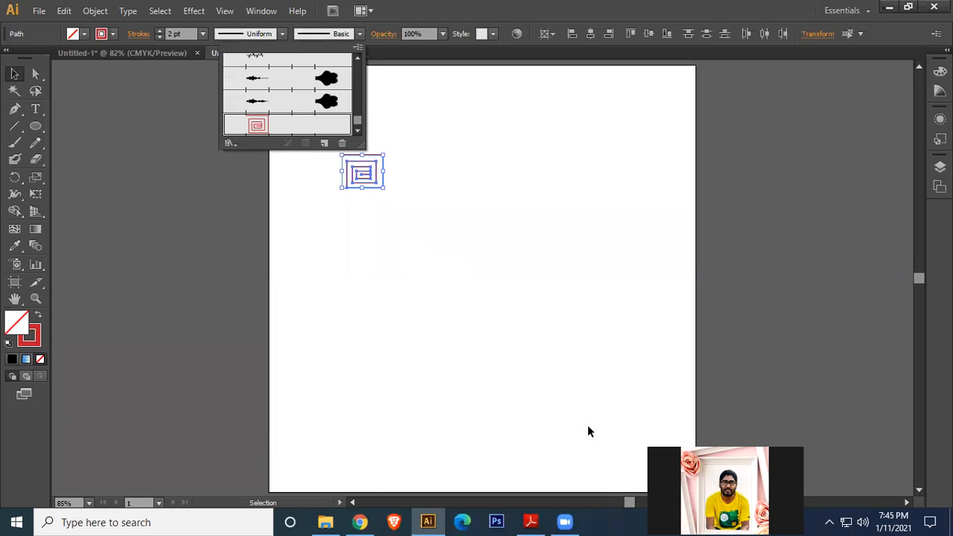
Step: Delete the original spiral lines from the artboard
click(385, 199)
drag(424, 205, 346, 148)
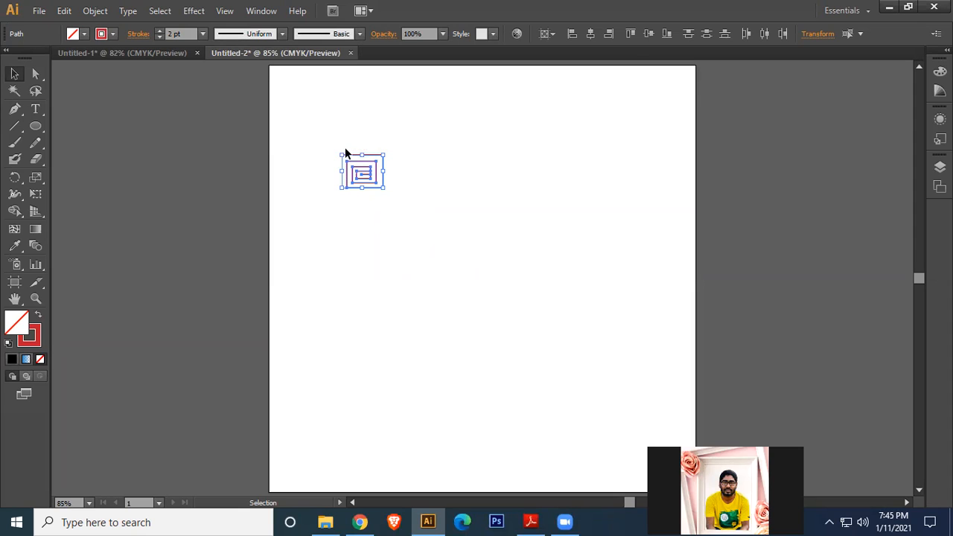
key(Delete)
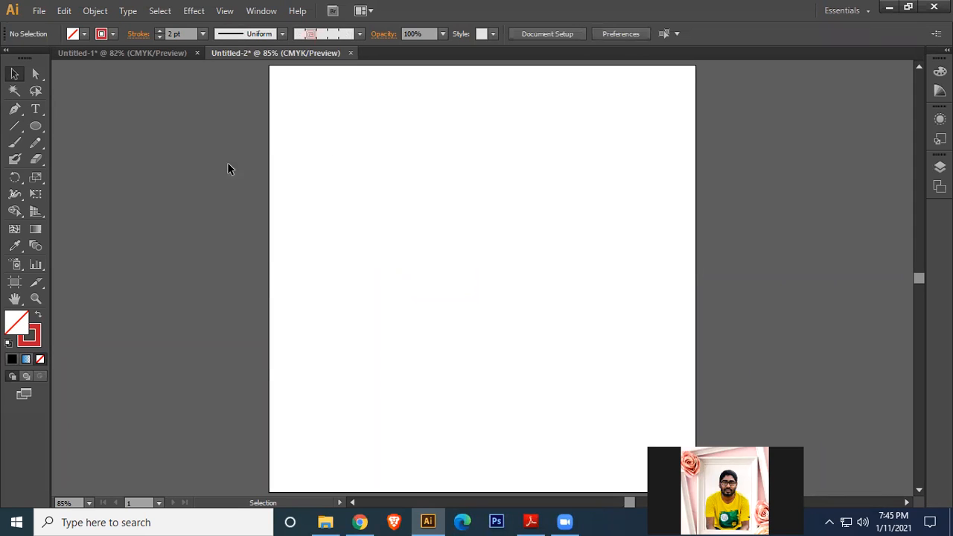
Step: Draw a circle in the middle of the artboard, apply the new spiral pattern brush to it, and deselect it
click(36, 127)
drag(370, 192, 519, 373)
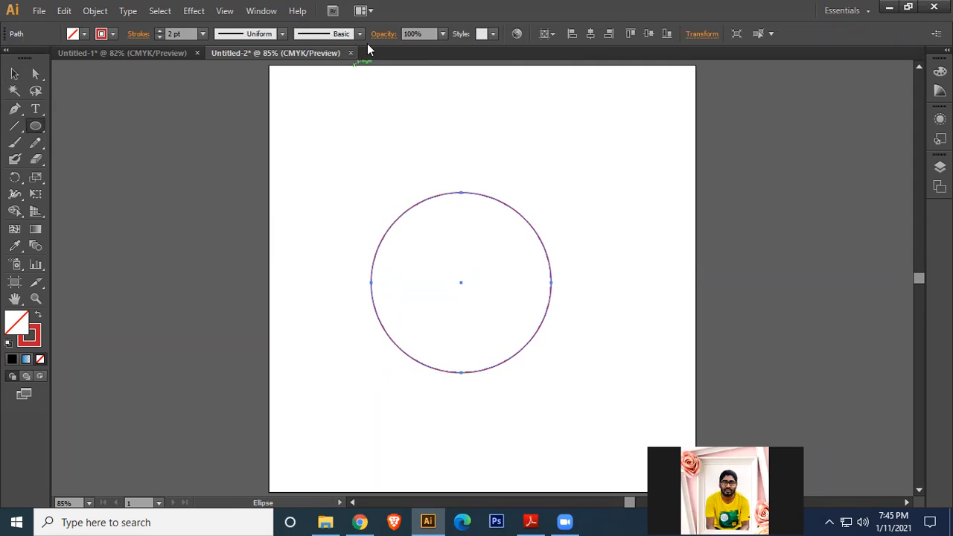
click(359, 34)
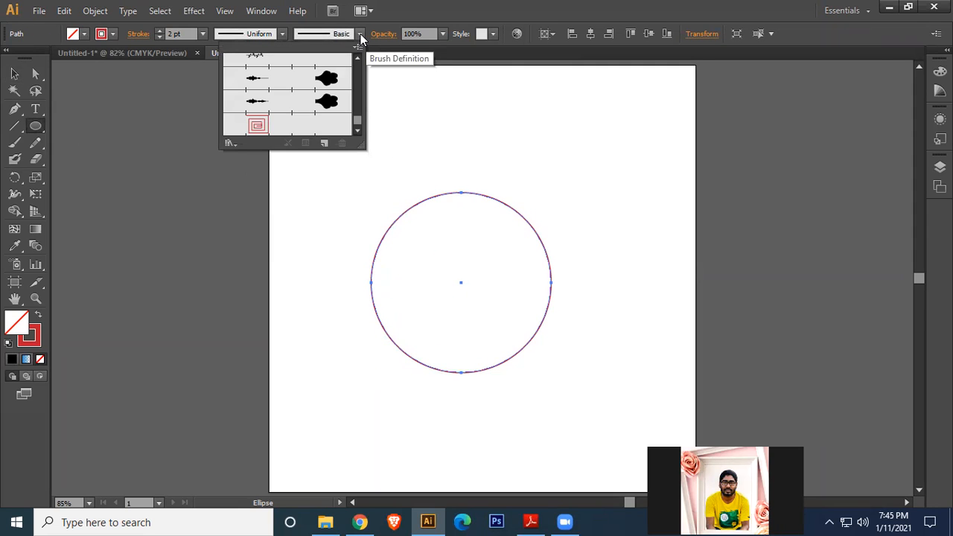
click(256, 127)
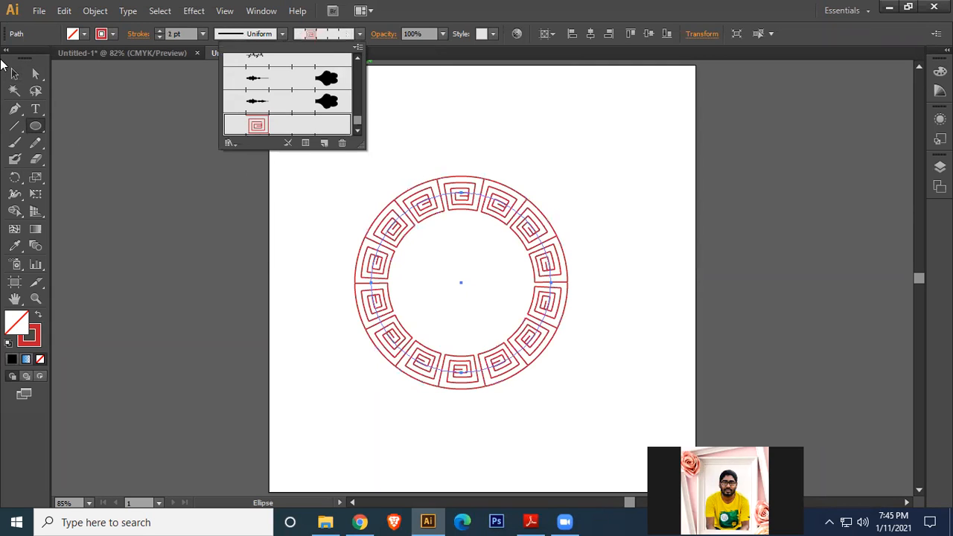
click(589, 209)
click(500, 289)
key(v)
click(616, 187)
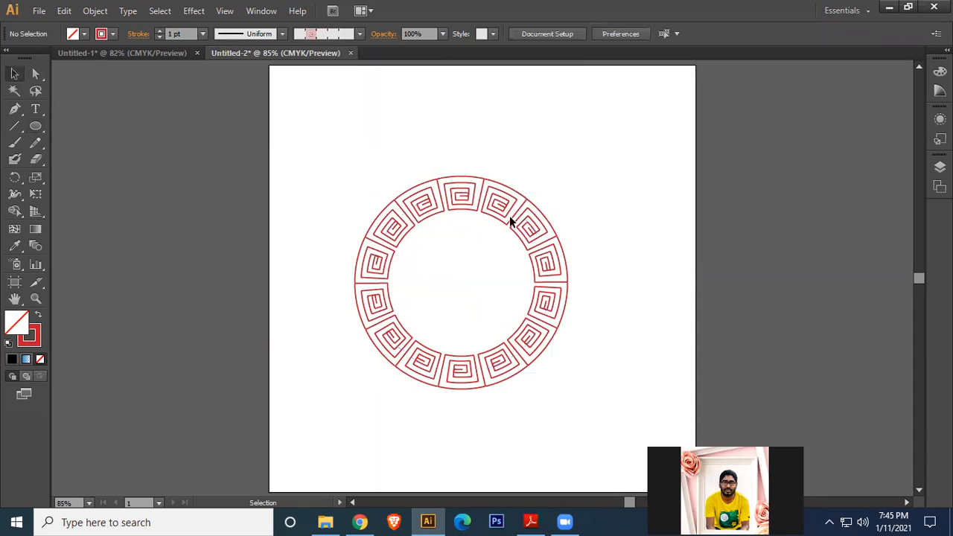
Step: Duplicate the spiral-patterned circle in place and scale the copy from its center to about half size inside the original
click(512, 213)
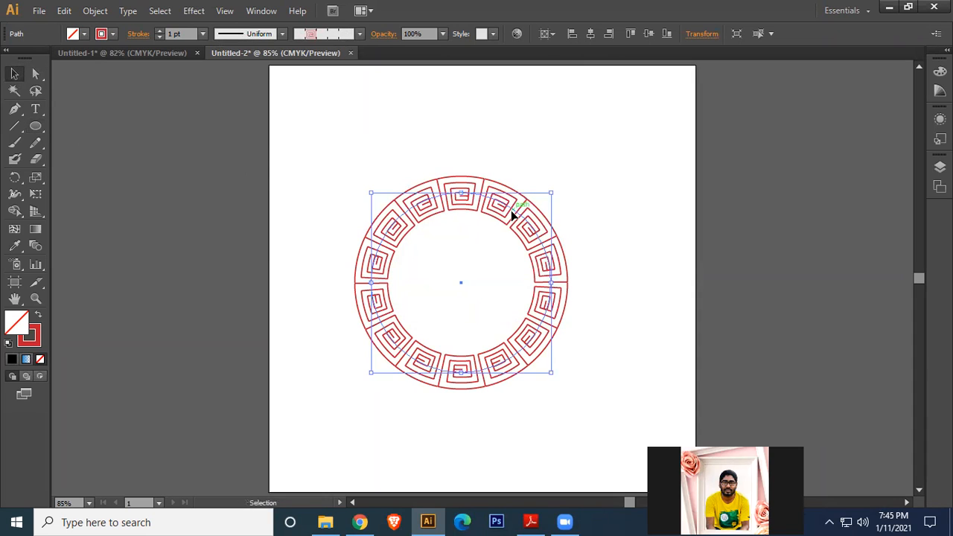
key(ctrl+c)
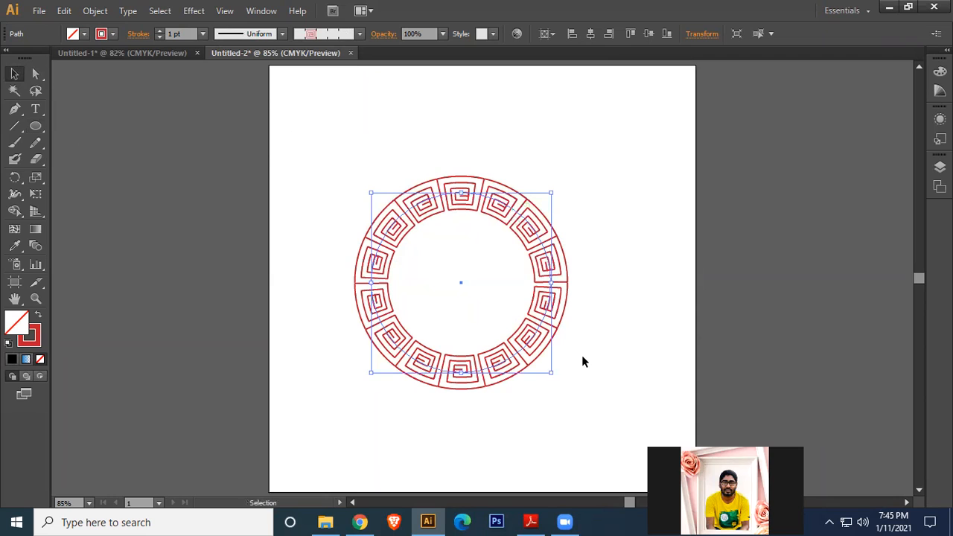
key(ctrl+f)
drag(552, 376, 505, 325)
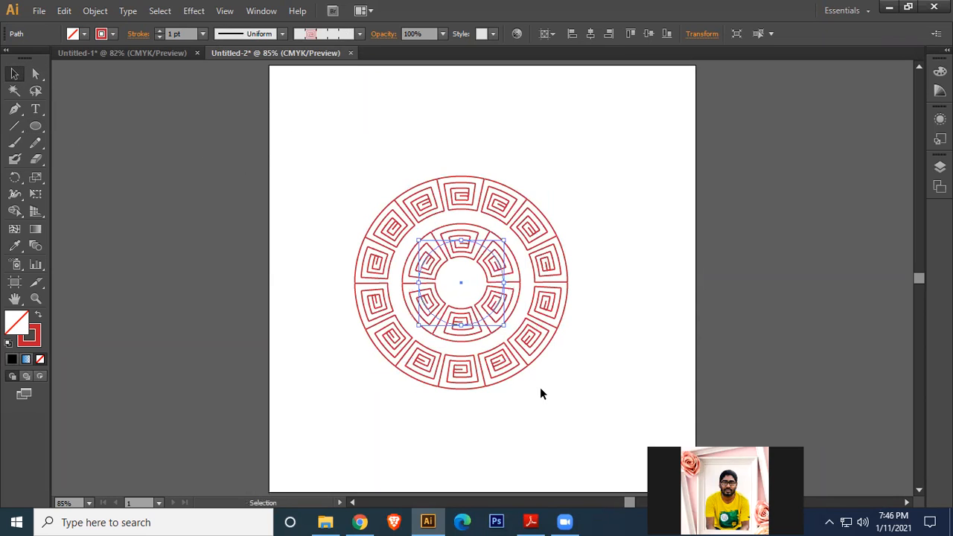
Step: Delete both spiral-patterned circles from the artboard
click(577, 143)
drag(357, 133, 642, 433)
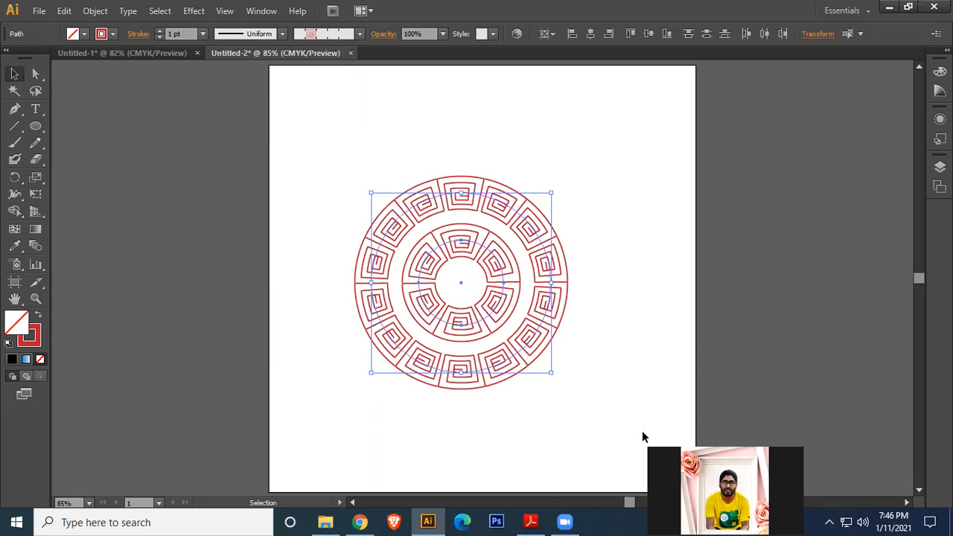
key(Delete)
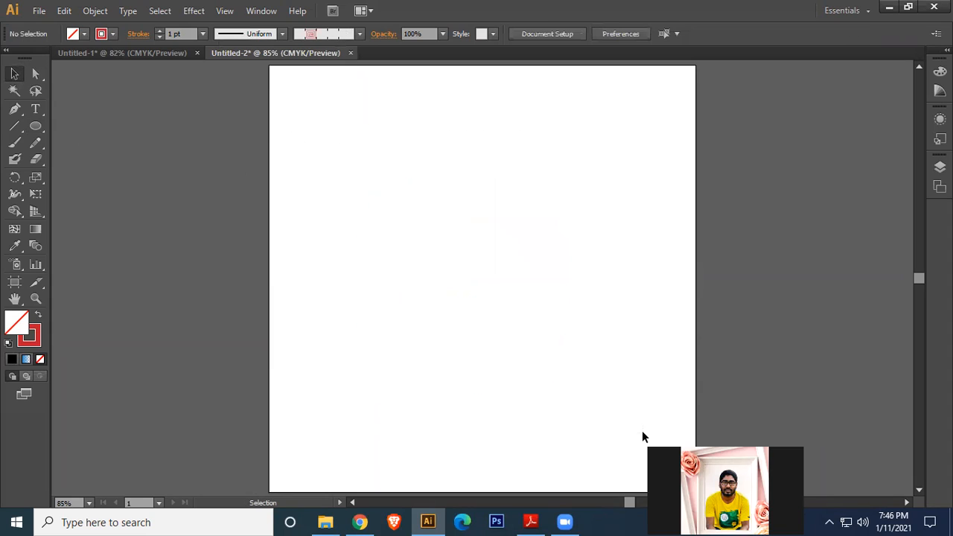
Step: Draw a small five-pointed star in the artboard's upper-left area
click(33, 130)
drag(32, 130, 84, 188)
drag(370, 172, 375, 180)
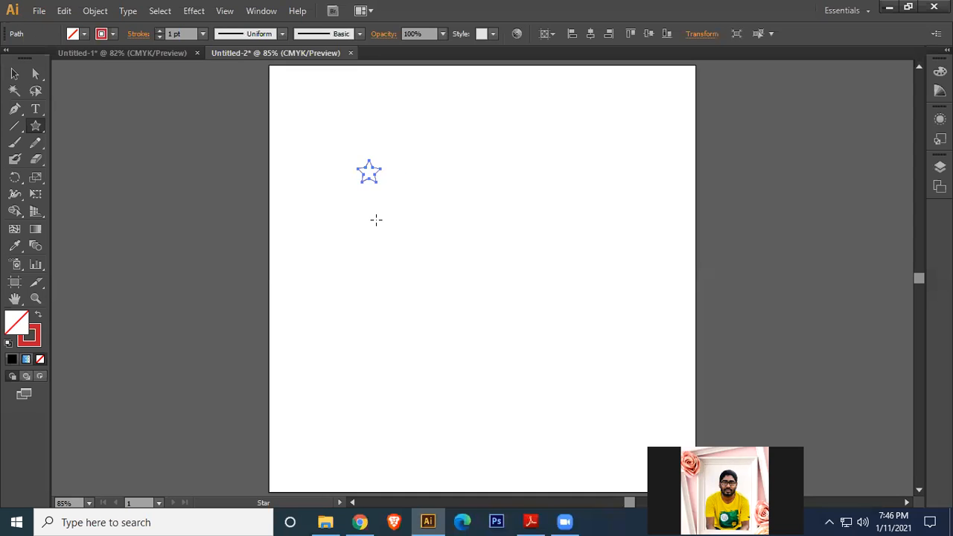
Step: Create a new pattern brush from the selected five-pointed star, accepting the default pattern brush options
click(359, 35)
click(358, 46)
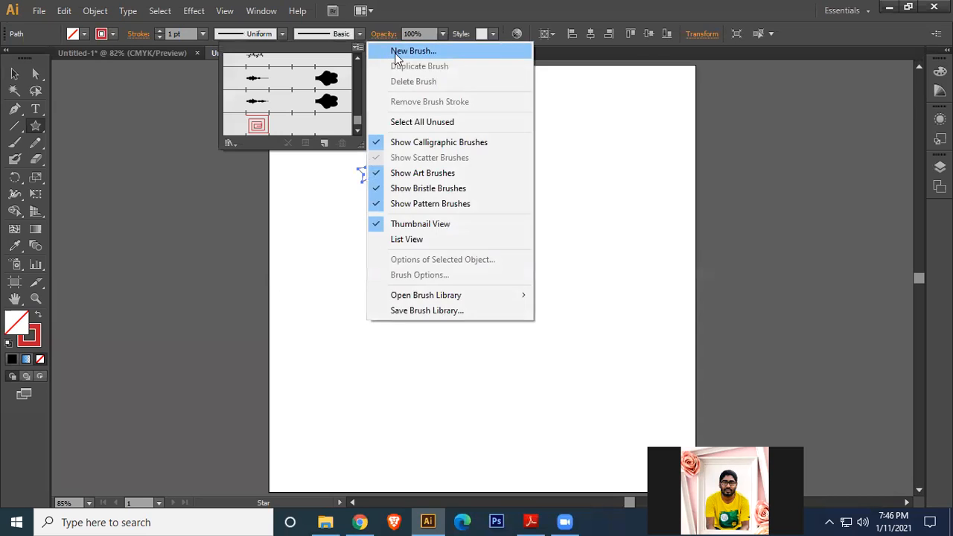
click(412, 52)
click(456, 332)
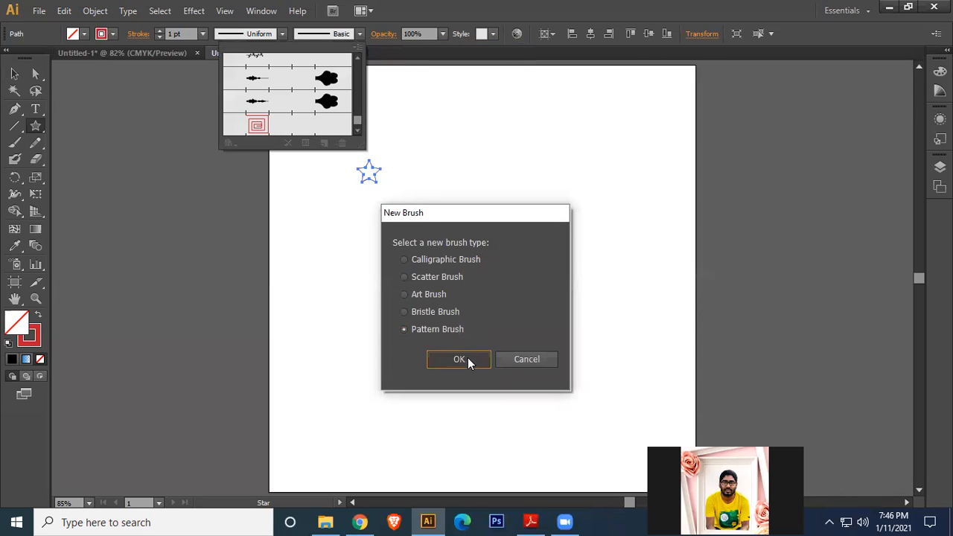
click(468, 357)
click(592, 426)
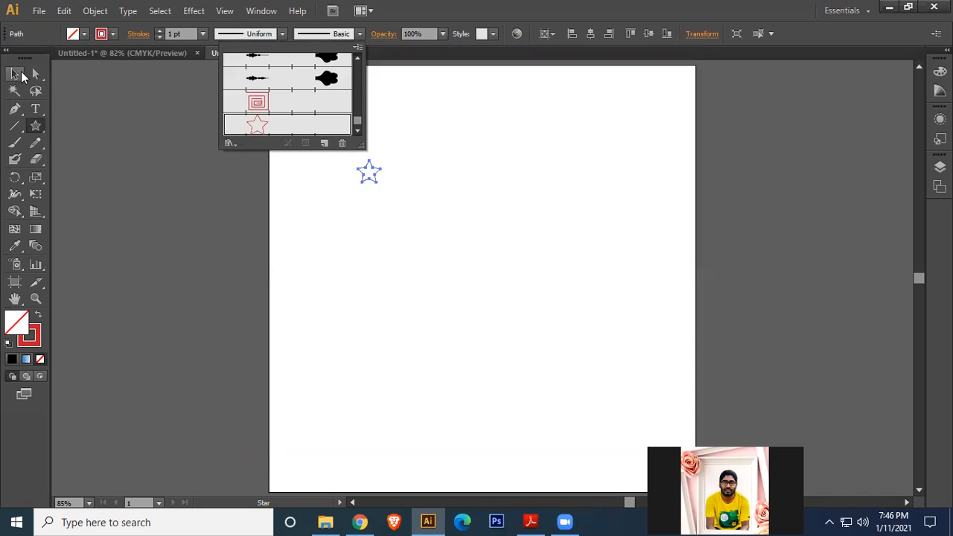
Step: Delete the small five-pointed star from the artboard
key(Escape)
mouse_move(393, 244)
mouse_down()
mouse_move(342, 154)
mouse_move(441, 274)
mouse_up()
key(Delete)
click(15, 76)
key(Delete)
Step: Draw a circle about 5 in wide in the middle of the artboard and apply the new star pattern brush to it
drag(33, 131, 80, 161)
drag(380, 206, 601, 430)
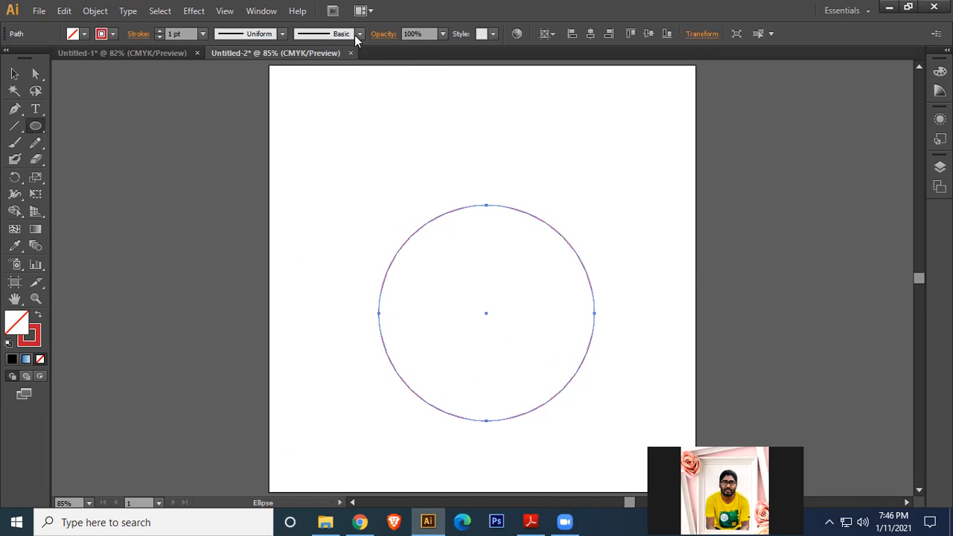
click(360, 34)
click(257, 125)
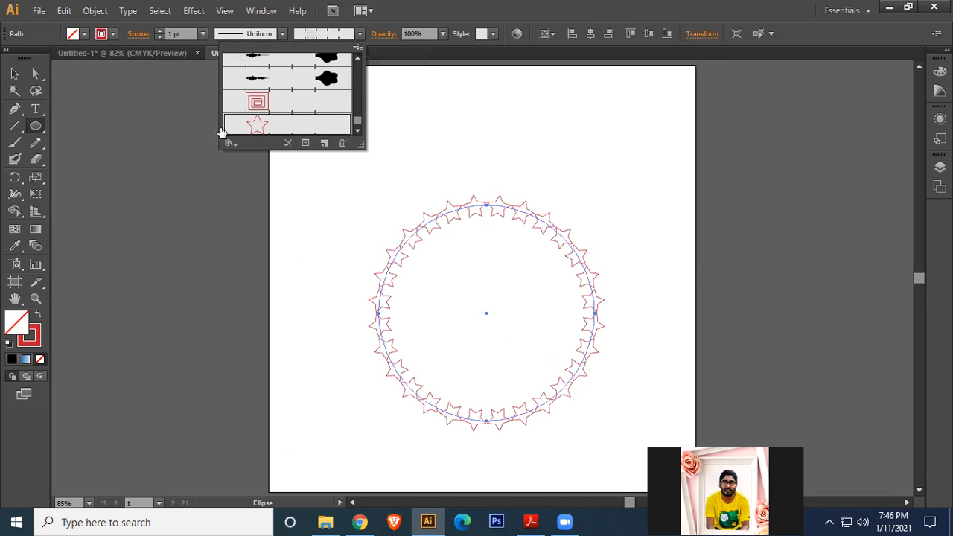
click(414, 159)
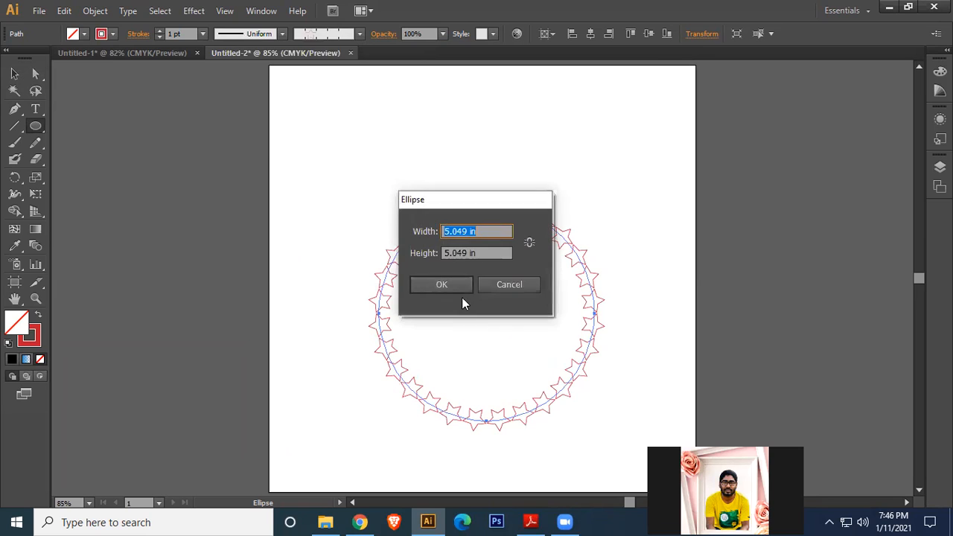
key(Escape)
Step: Duplicate the star-patterned circle in place and scale the copy from its center to about three-quarters of the original size
click(15, 74)
click(299, 126)
click(557, 257)
key(ctrl+c)
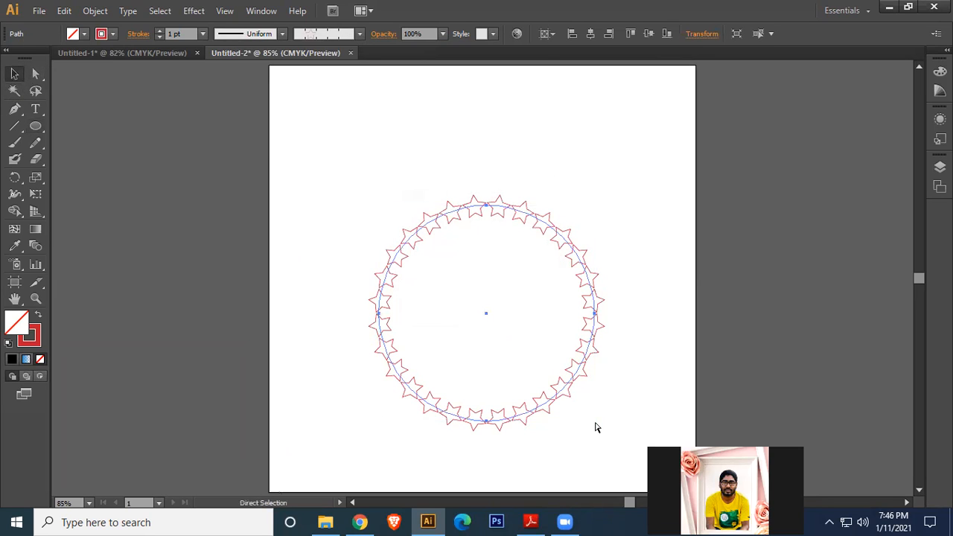
key(ctrl+f)
drag(595, 422, 569, 396)
Step: Duplicate the inner star ring in place and scale the copy from its center to about half the outer ring's size
key(ctrl+c)
key(ctrl+f)
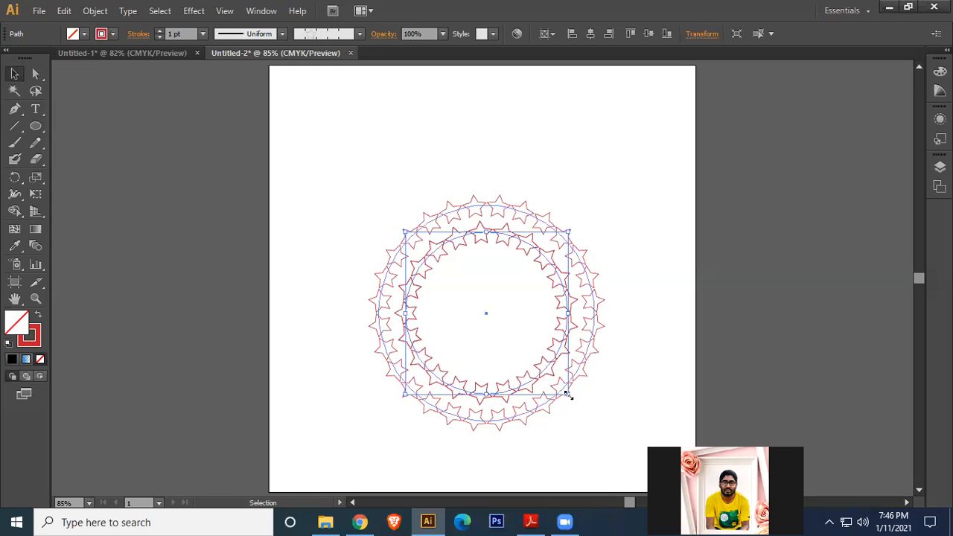
shift+click(568, 397)
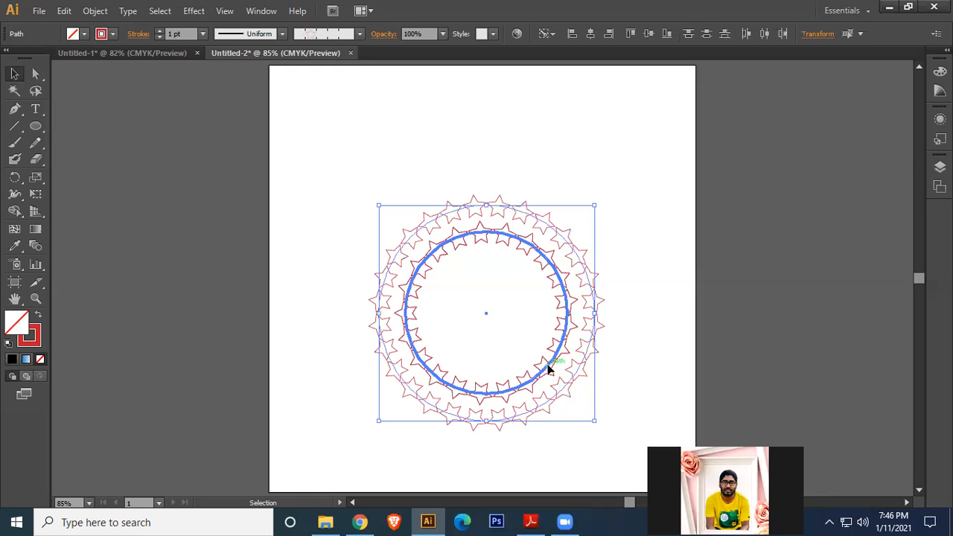
click(650, 386)
click(564, 337)
drag(569, 395, 549, 371)
click(659, 378)
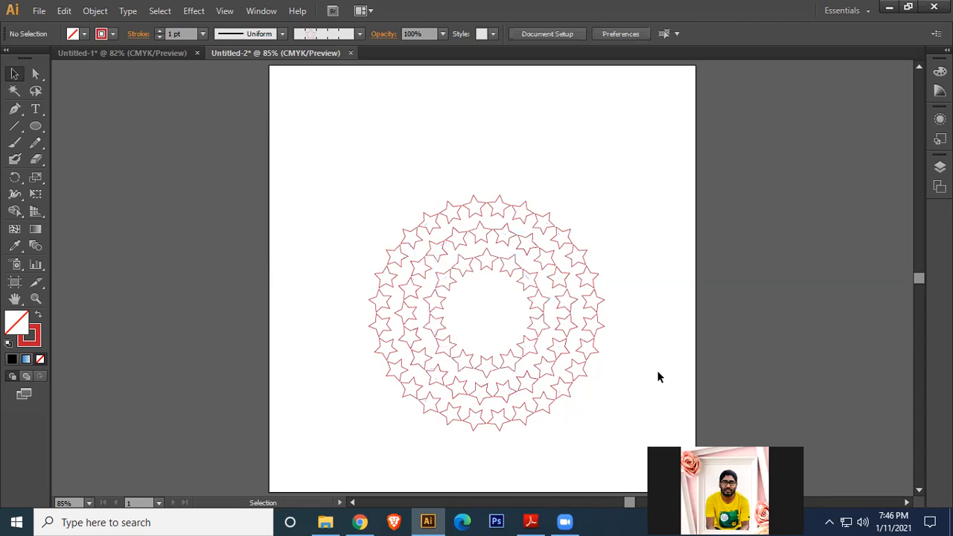
Step: Delete all three concentric star-patterned circles from the artboard
drag(350, 187, 652, 450)
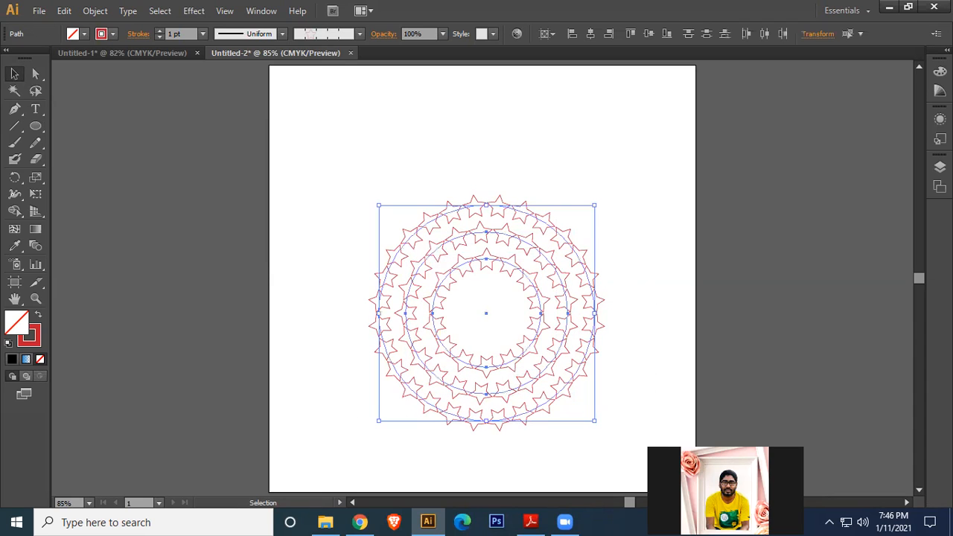
key(Delete)
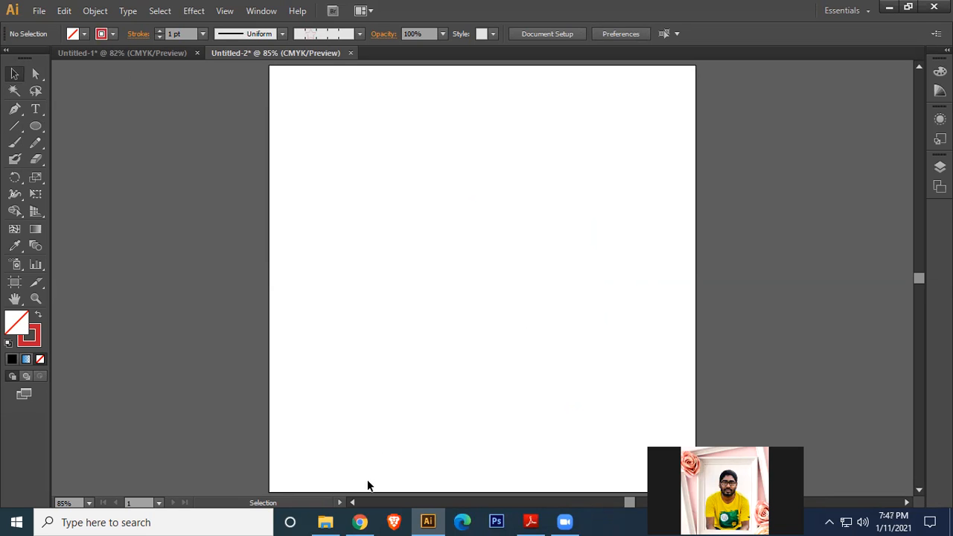
Step: Switch to Chrome, open Google in a new tab, and search for "illustrator brush download"
key(alt+Tab)
click(355, 12)
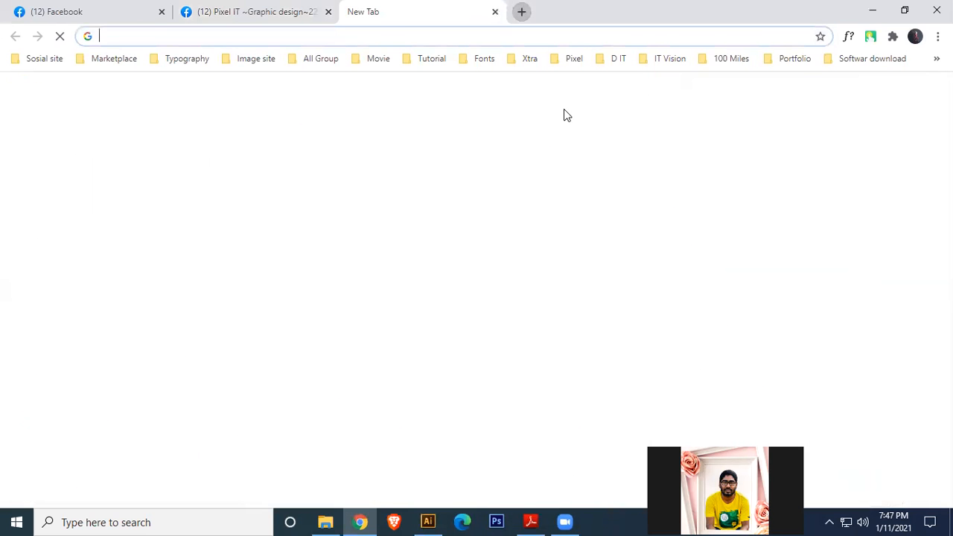
text(g)
key(Return)
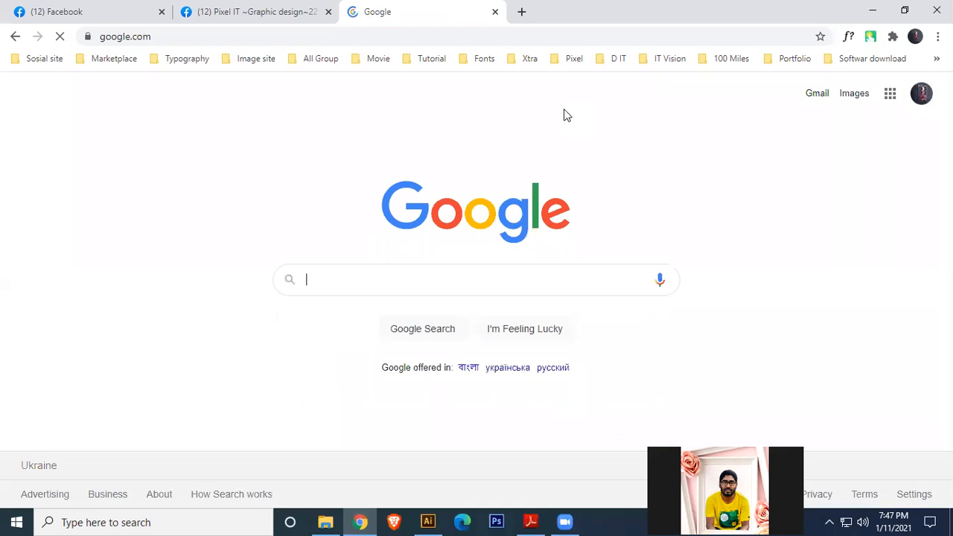
text(illustra)
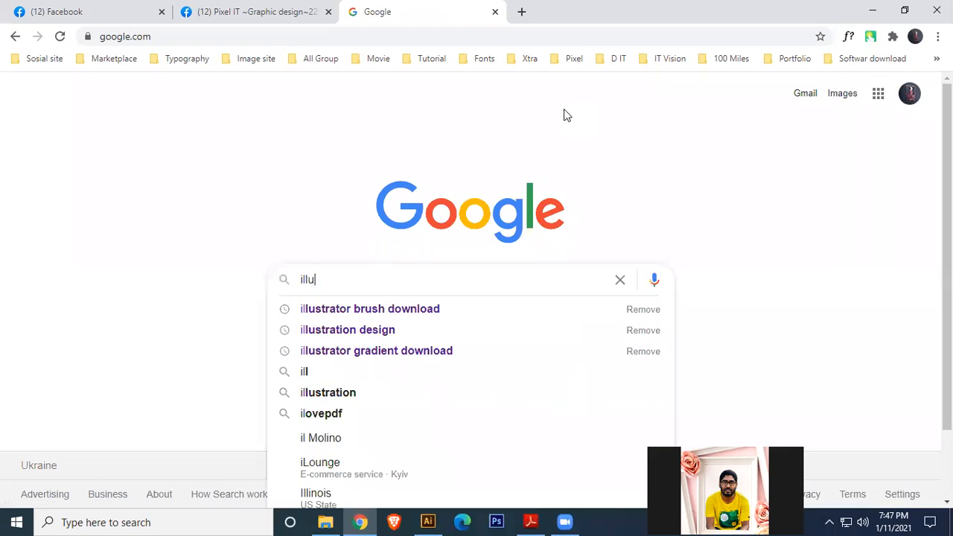
key(Down)
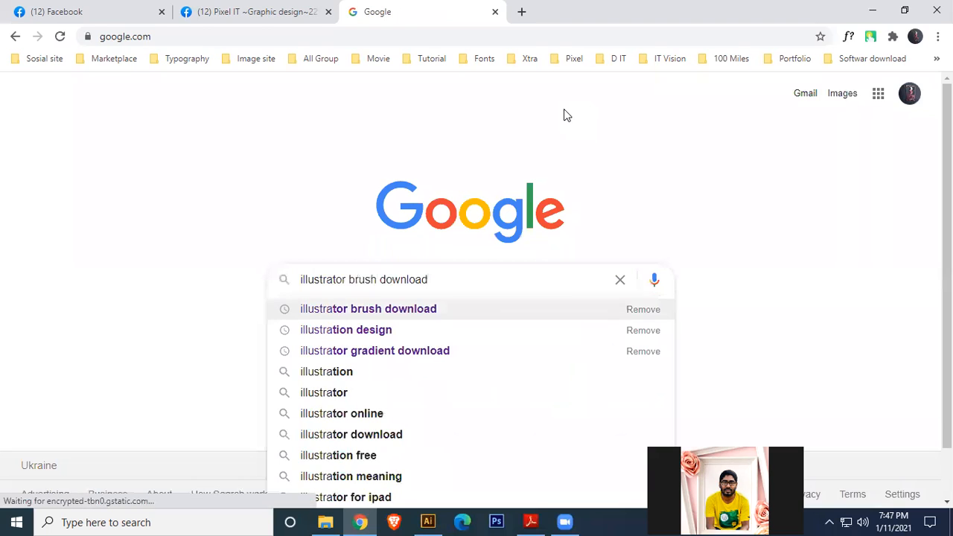
key(Return)
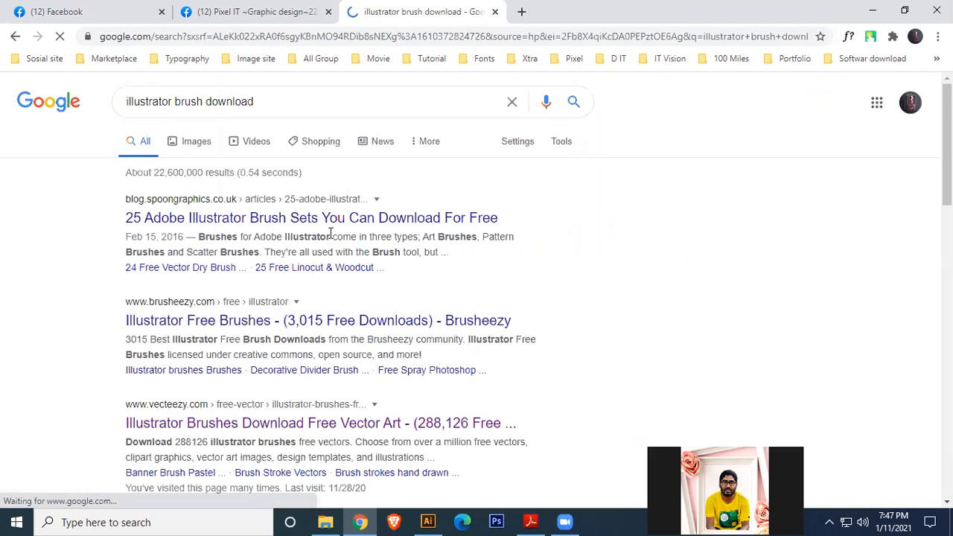
Step: Open the Vecteezy search result, dismiss the account sign-up prompt, and open the "Hand Drawn Doodle Frames" resource page
scroll(416, 272, down, 3)
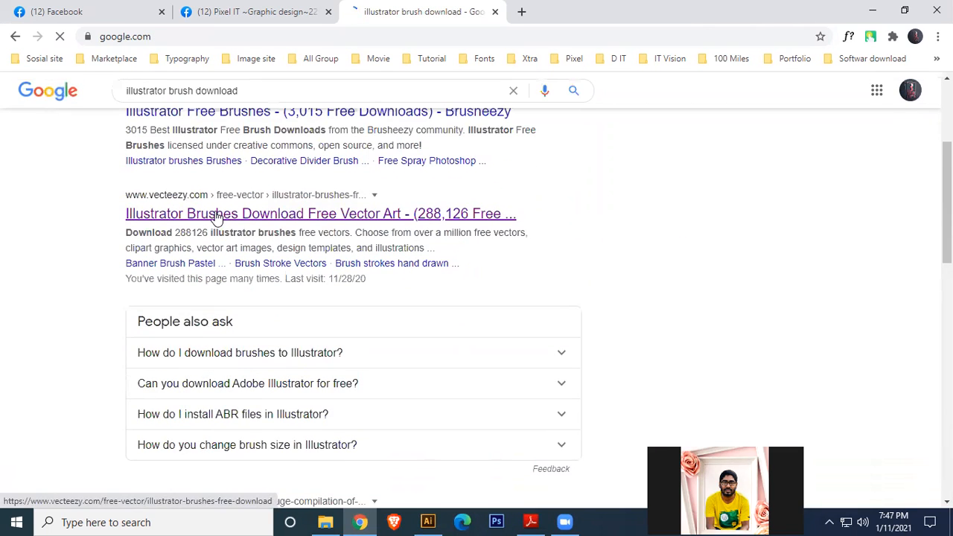
click(216, 216)
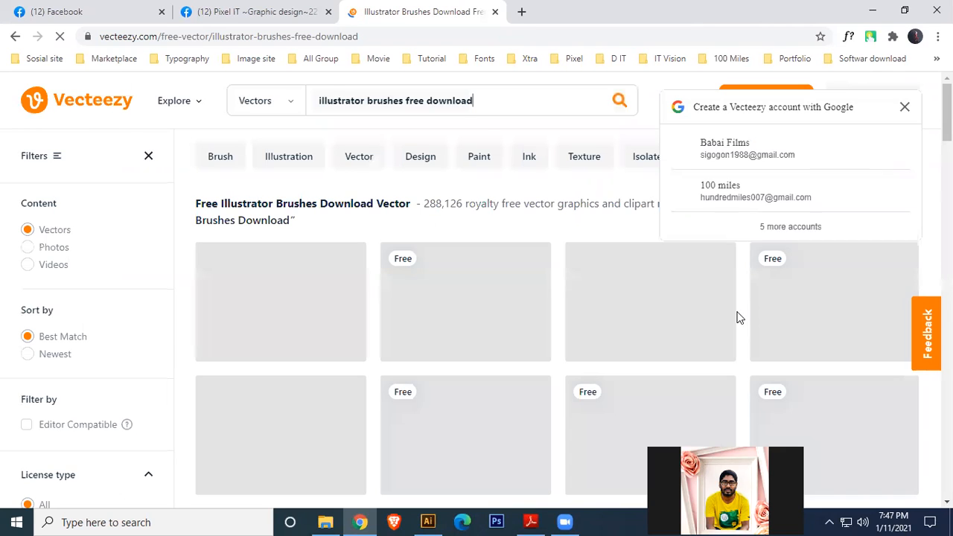
click(904, 107)
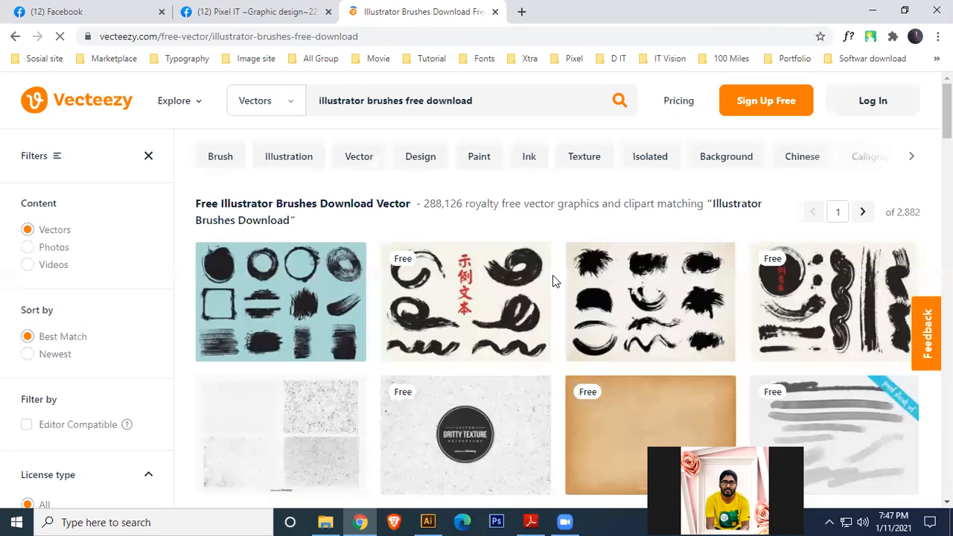
scroll(555, 272, down, 4)
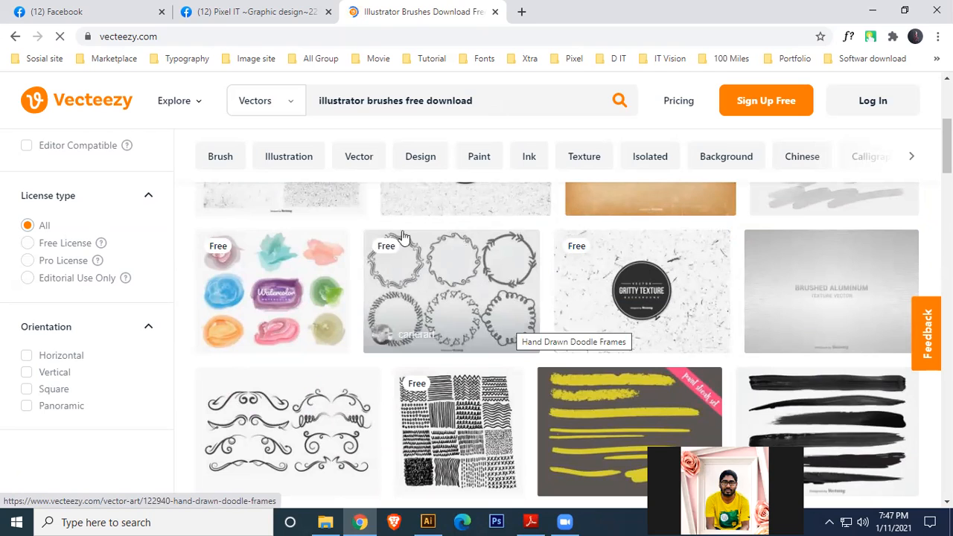
click(461, 290)
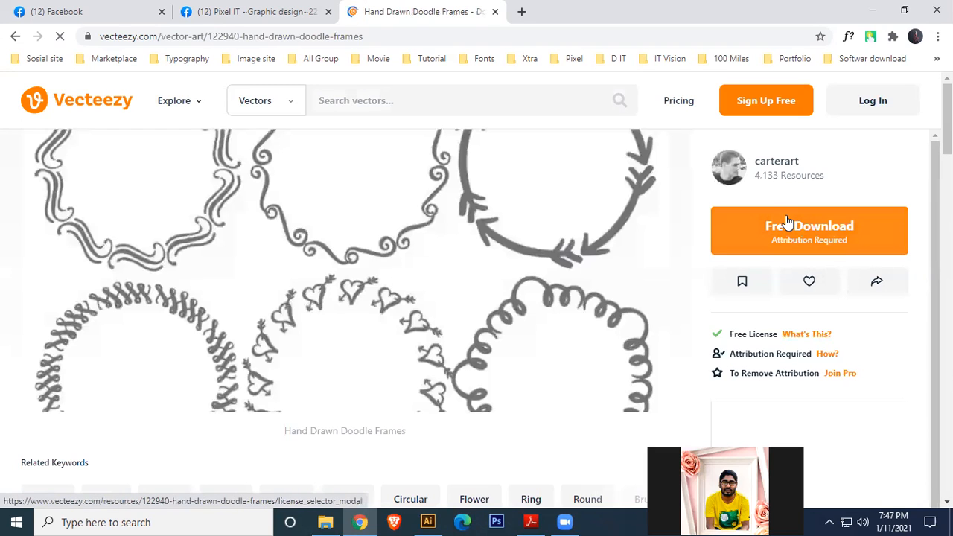
Step: Download the Hand Drawn Doodle Frames archive under the Free License and dismiss the download windows
click(787, 221)
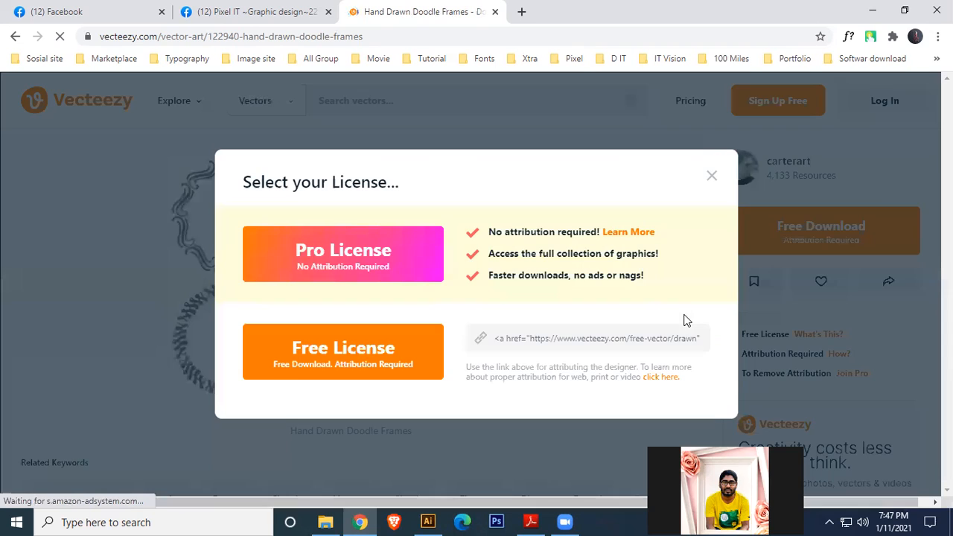
click(353, 350)
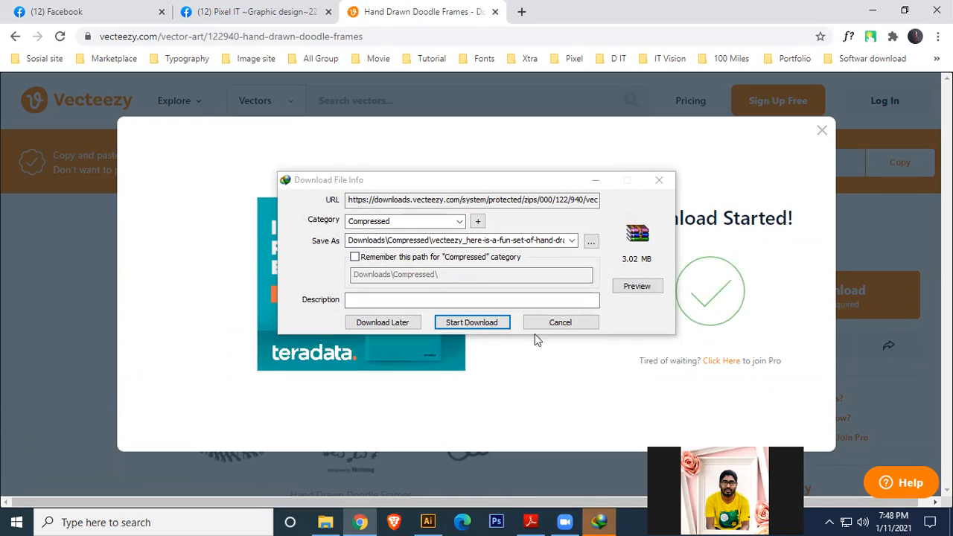
click(508, 325)
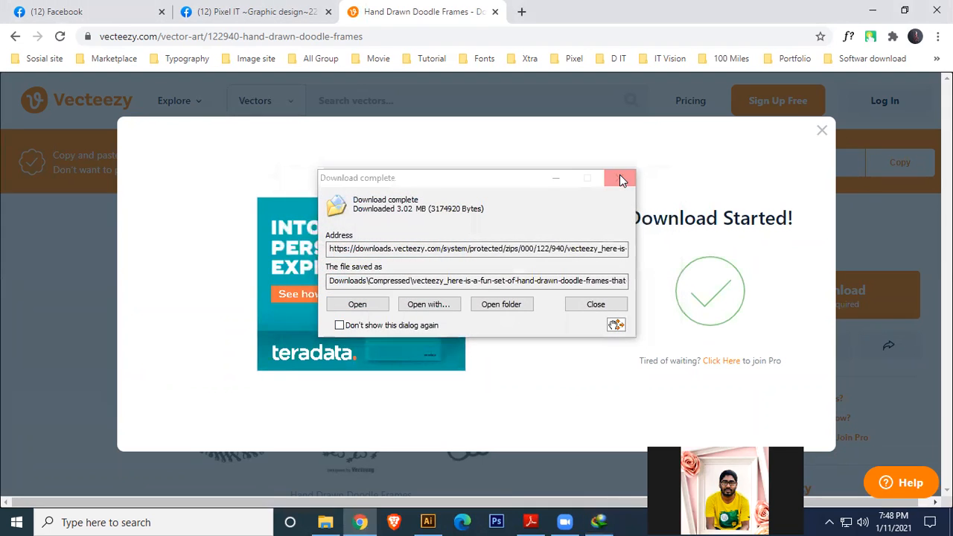
click(619, 177)
click(823, 133)
Step: Minimize the open windows to the desktop and open the Compressed folder inside Downloads in File Explorer
click(872, 10)
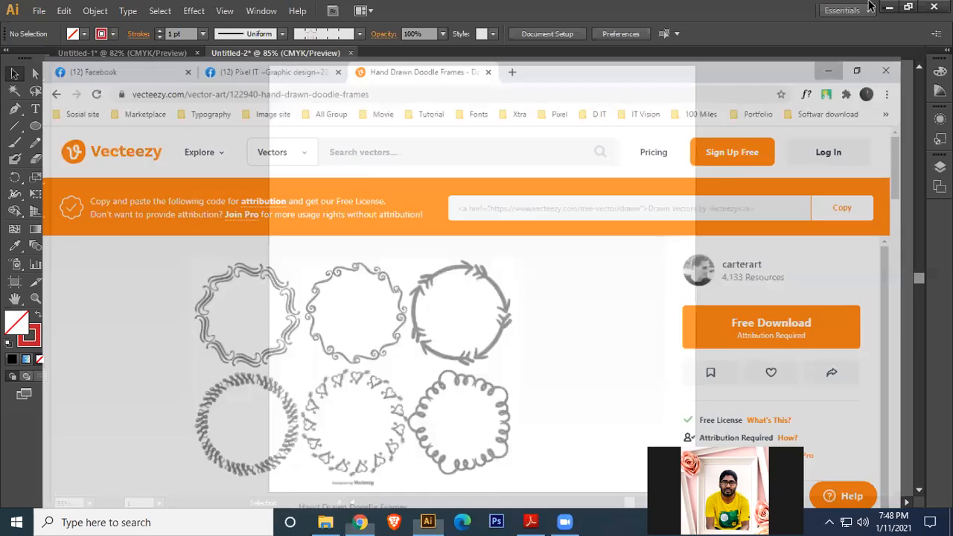
click(889, 6)
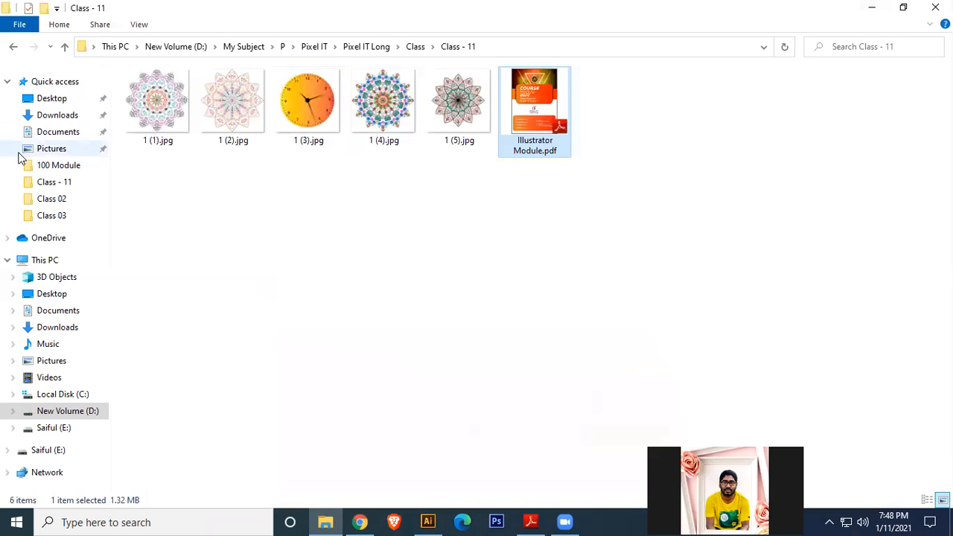
click(867, 7)
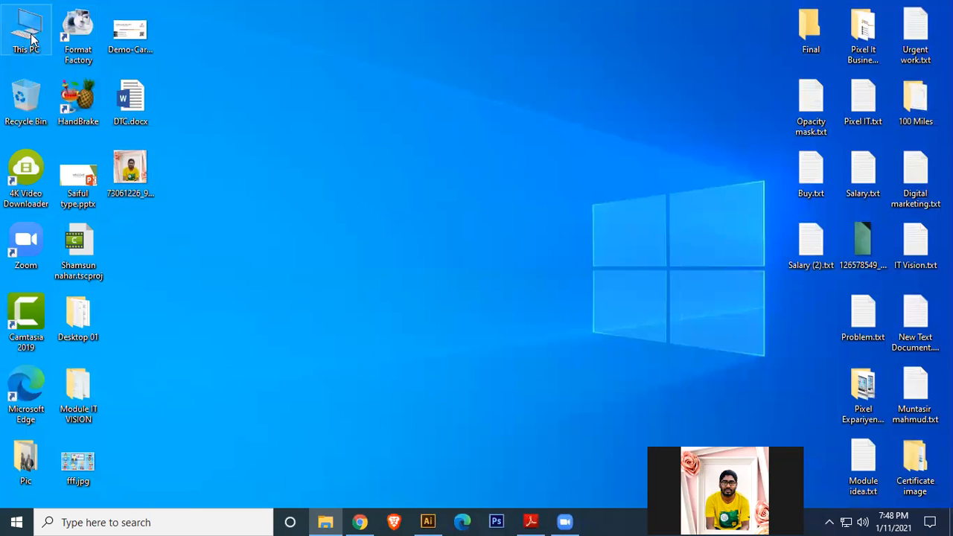
double_click(31, 36)
click(67, 115)
double_click(166, 127)
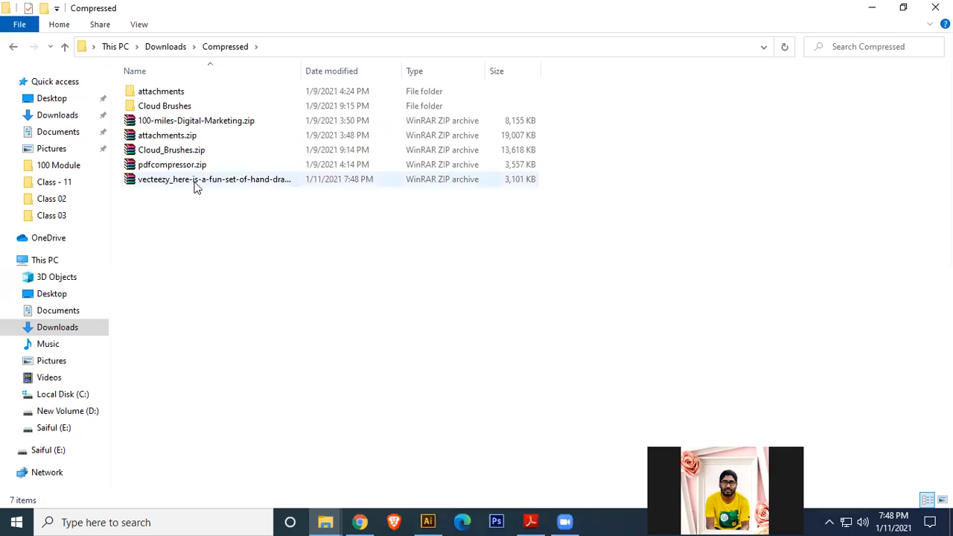
Step: Extract the downloaded Vecteezy doodle frames zip into its own folder and open the extracted folder
right_click(191, 180)
click(238, 235)
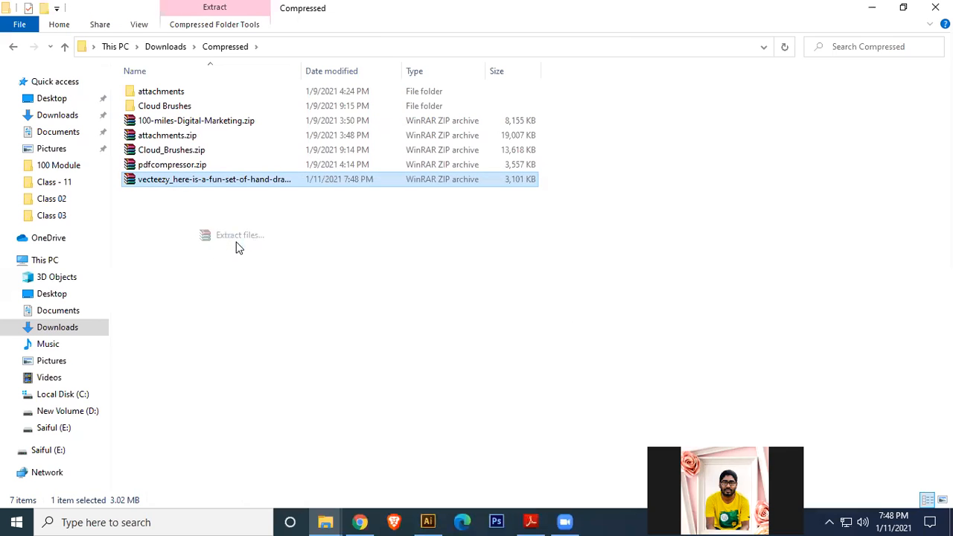
click(518, 404)
double_click(184, 93)
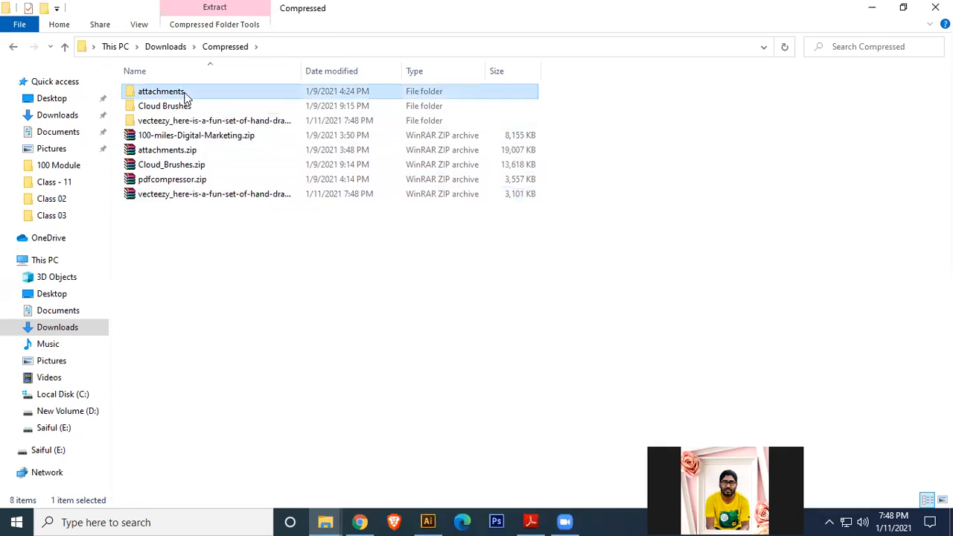
click(13, 47)
double_click(178, 123)
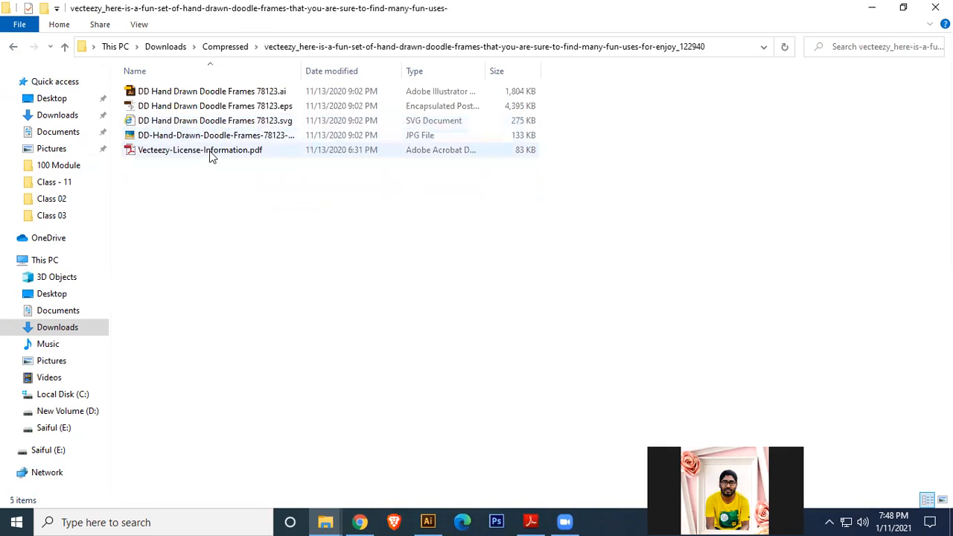
Step: Open the file "DD Hand Drawn Doodle Frames 78123.ai" in Illustrator
click(151, 94)
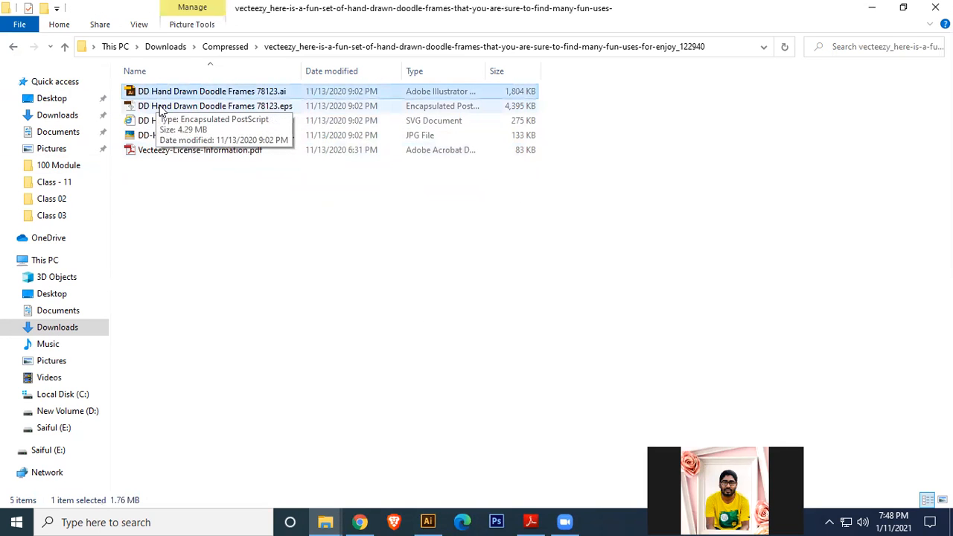
double_click(200, 93)
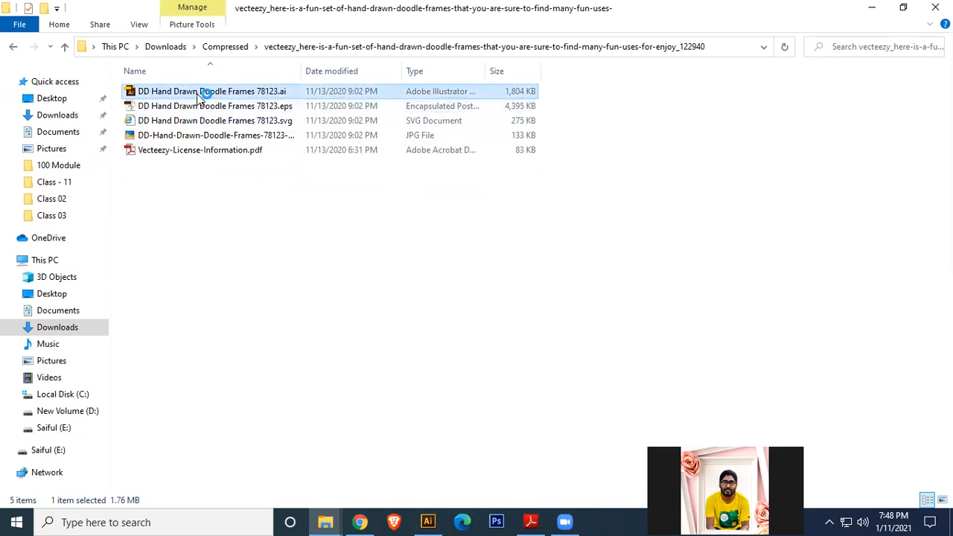
click(536, 279)
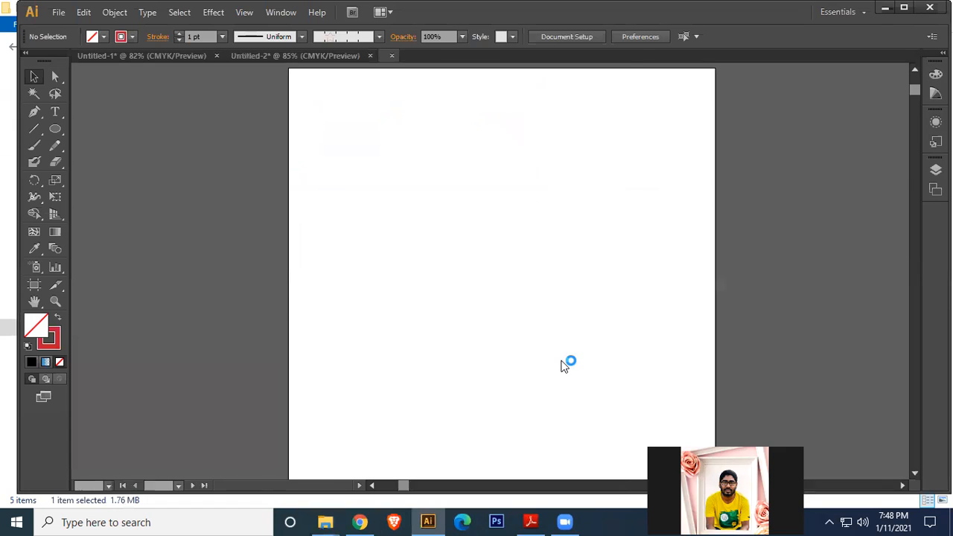
Step: Copy the whole lower-left looped circular frame from the doodle frames file and paste it into Untitled-1
key(ctrl+0)
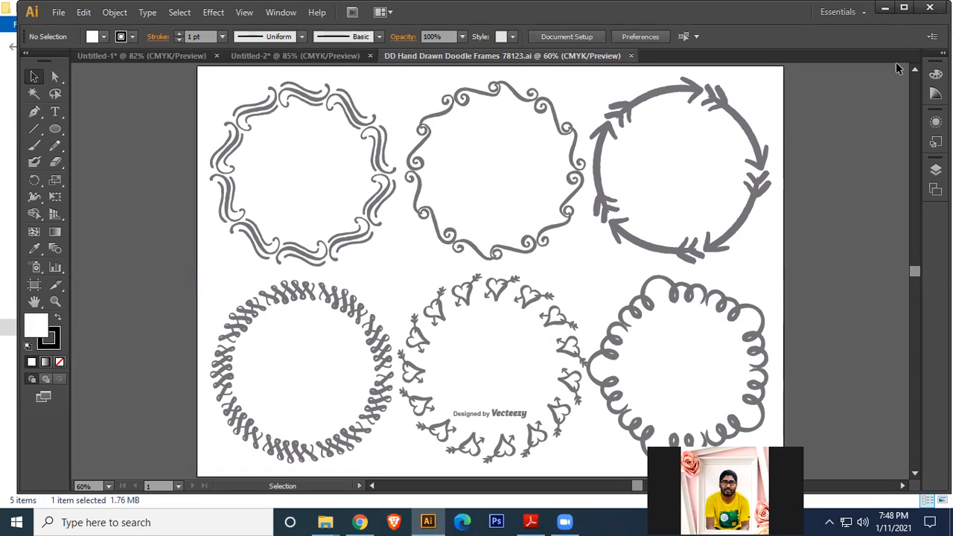
click(905, 9)
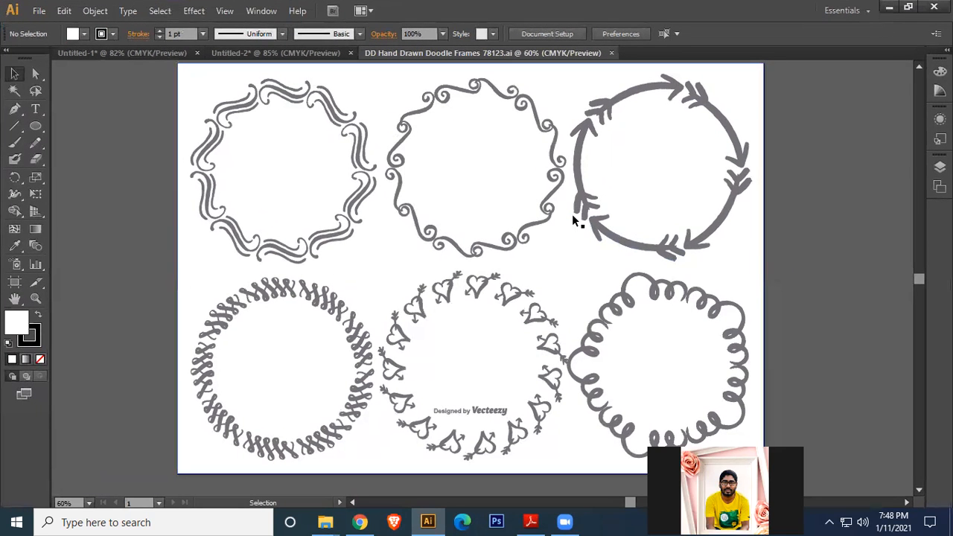
click(286, 294)
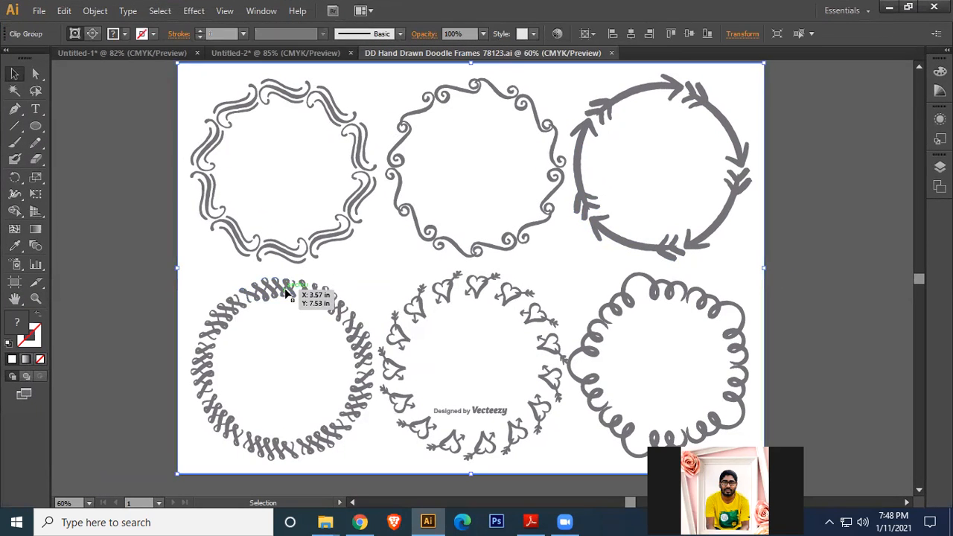
double_click(286, 294)
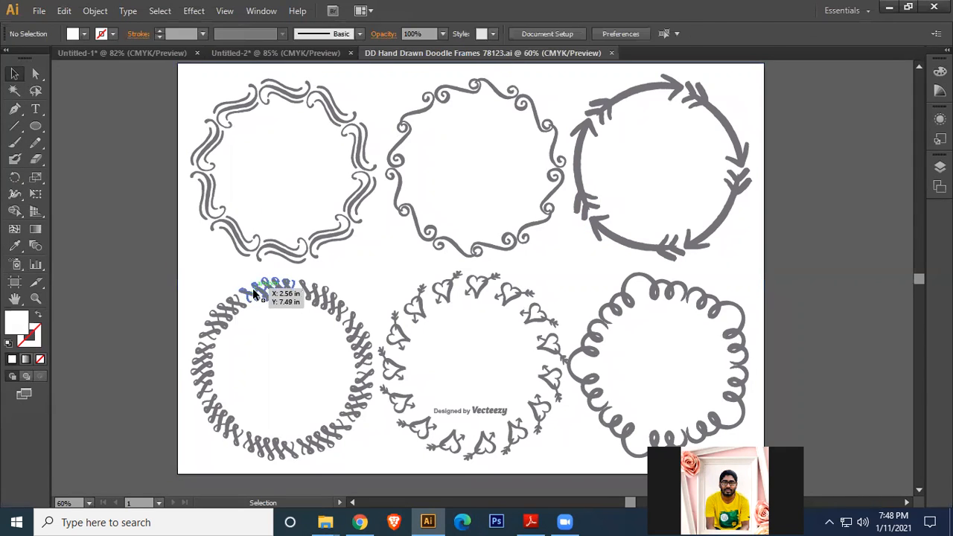
drag(201, 277, 355, 455)
drag(270, 285, 451, 294)
click(470, 219)
drag(318, 250, 572, 417)
scroll(559, 408, down, 1)
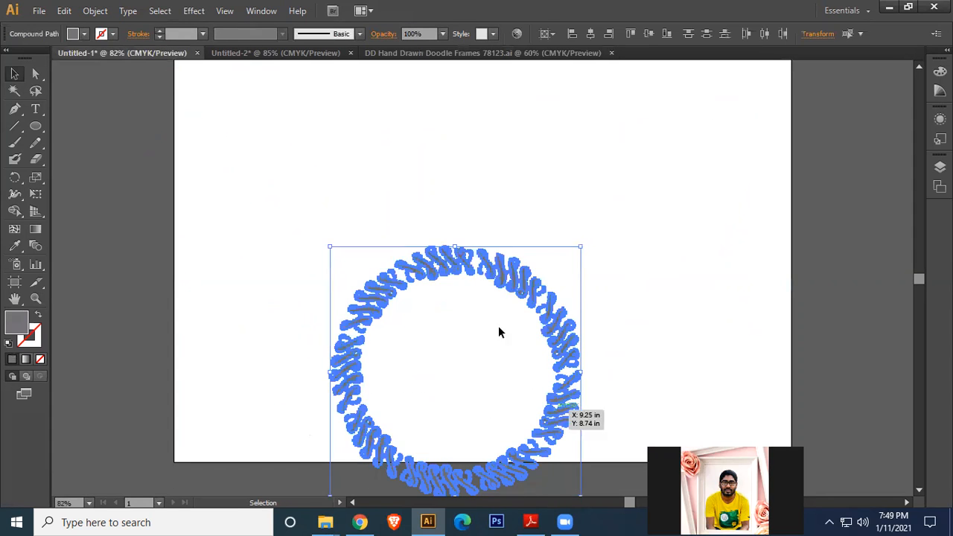
Step: Enlarge the pasted circular frame to nearly the artboard's height, centre it roughly, and select all its segments
drag(496, 275, 488, 137)
drag(574, 363, 681, 466)
drag(567, 157, 538, 126)
click(735, 213)
drag(284, 89, 640, 432)
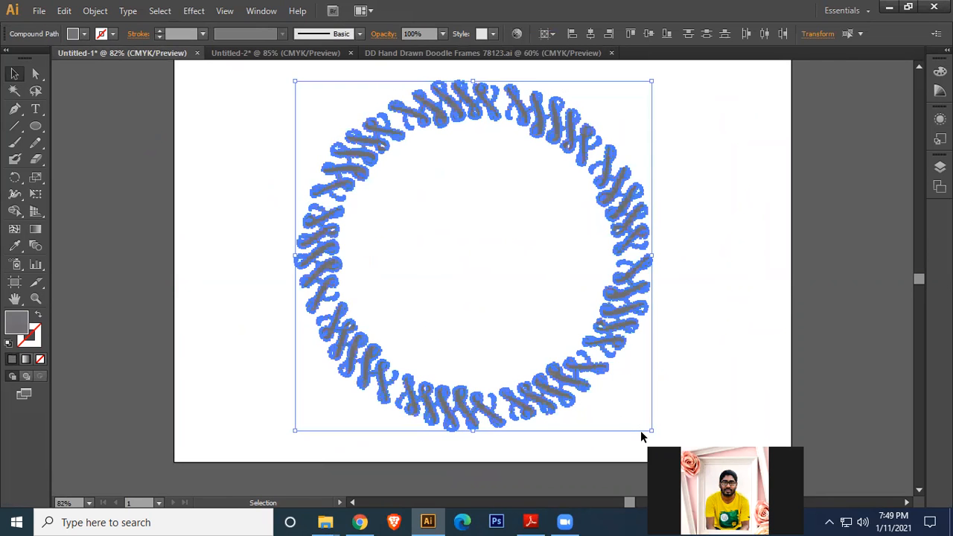
Step: Fill all segments of the circular frame with dark blue
click(95, 11)
click(119, 159)
click(84, 34)
click(87, 58)
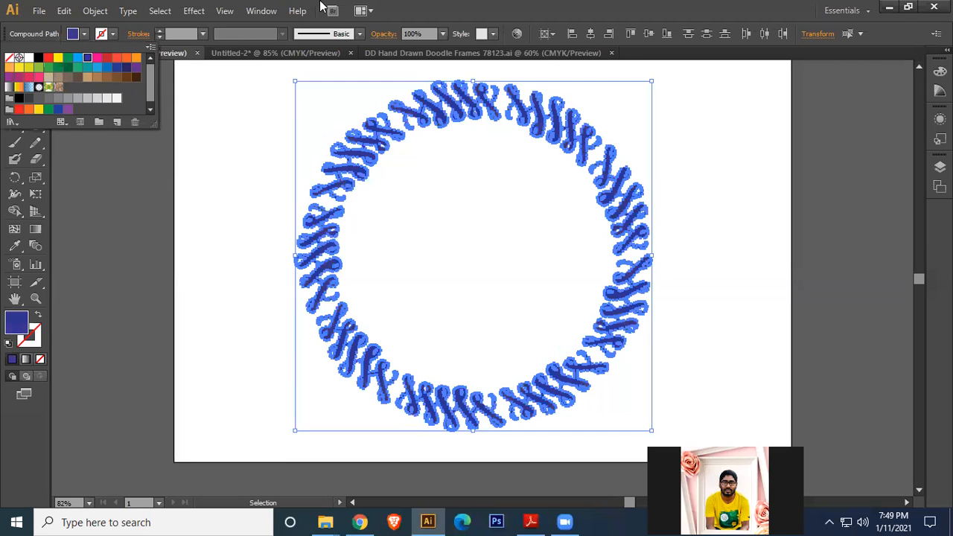
Step: Delete the two adjacent segments on the upper-right part of the circular frame
click(779, 273)
drag(551, 128, 553, 134)
key(Delete)
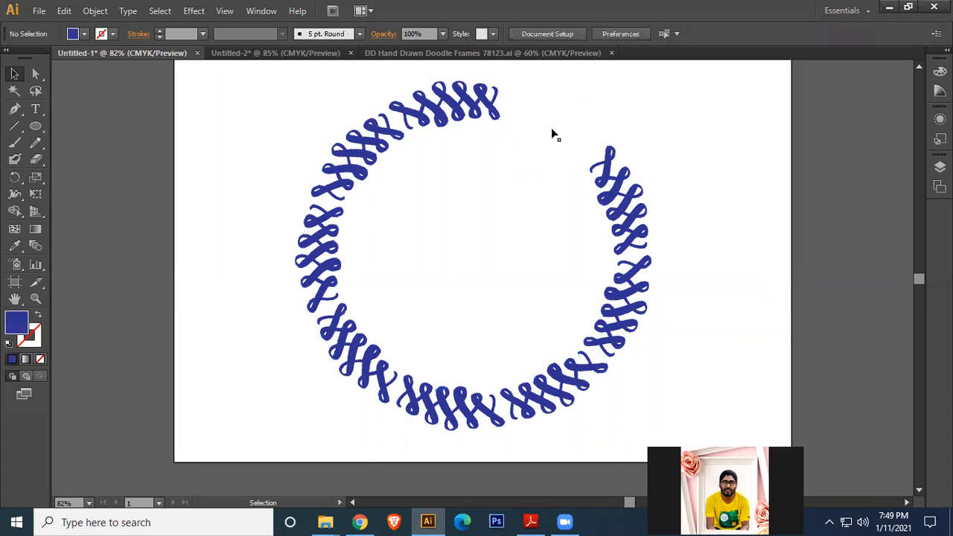
drag(602, 168, 604, 171)
key(Delete)
Step: Fill the upper-left segment of the circular frame with bright pink
click(350, 159)
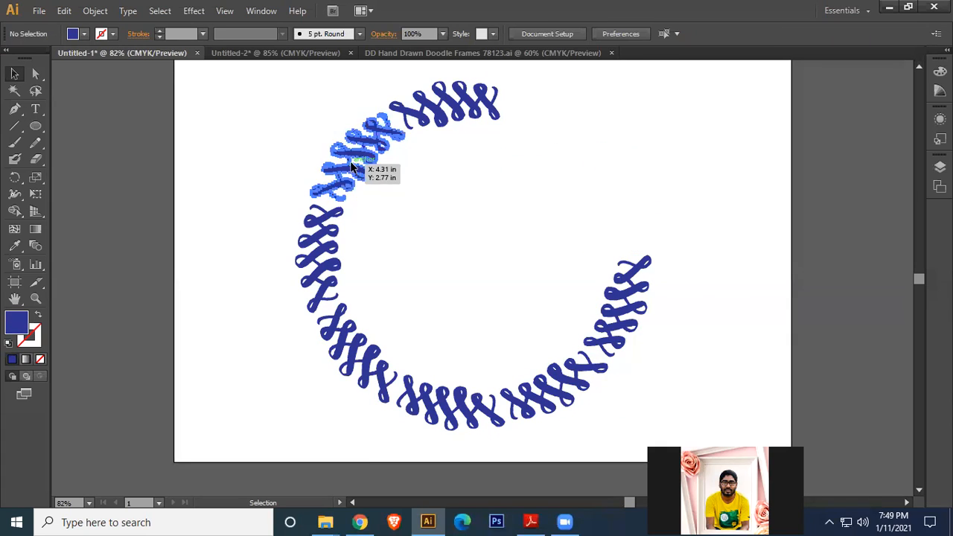
click(85, 33)
click(92, 59)
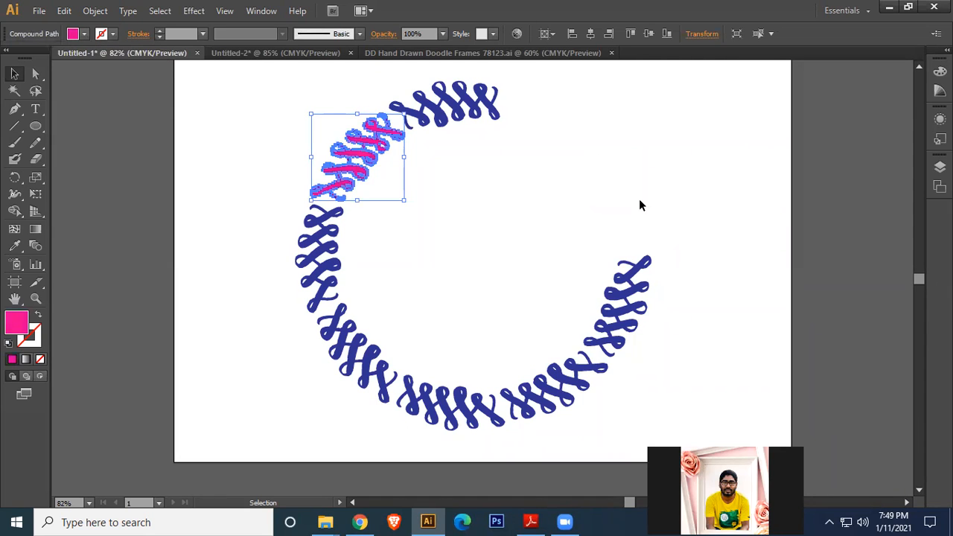
Step: Delete all remaining segments of the circular frame from the artboard
click(639, 200)
drag(242, 78, 655, 430)
key(Delete)
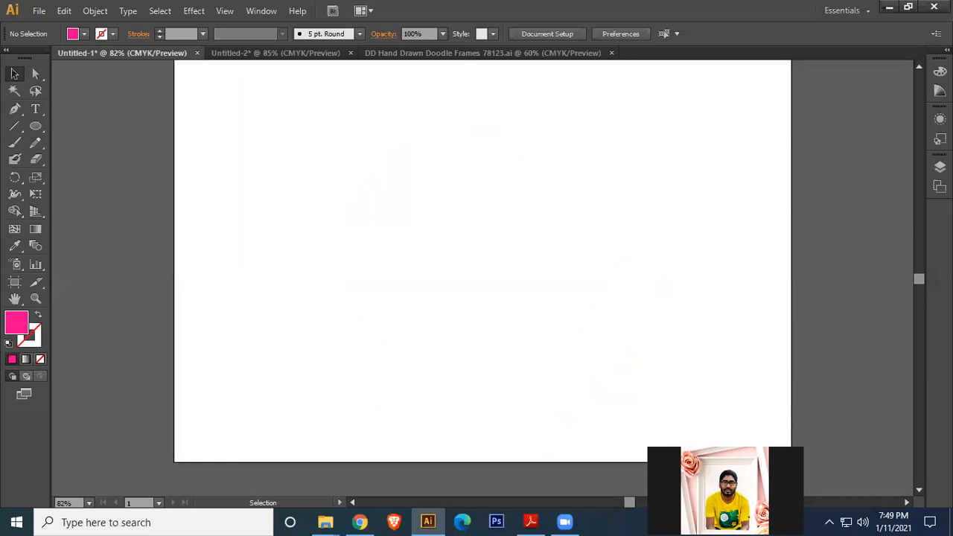
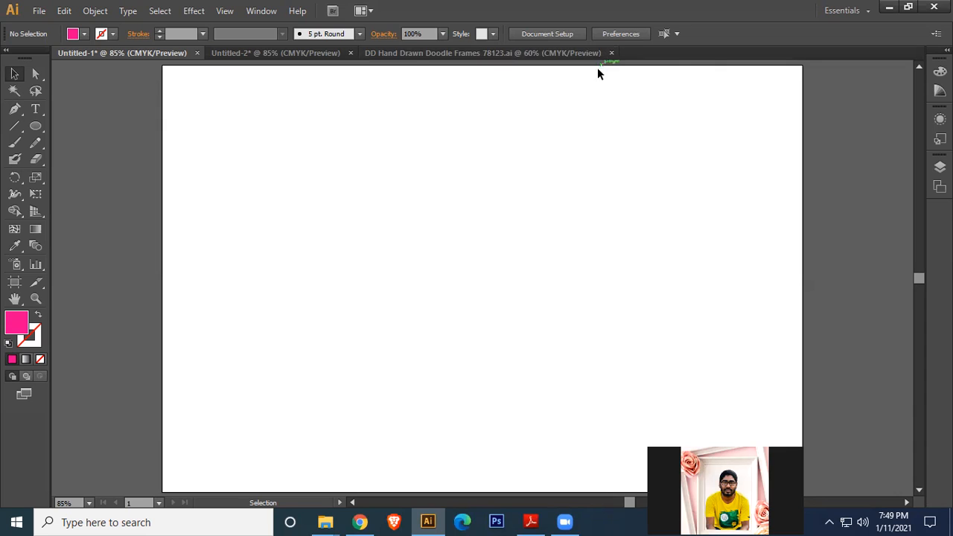
Step: Close Untitled-1 without saving, and close the doodle frames file so that only Untitled-2 stays open
click(412, 54)
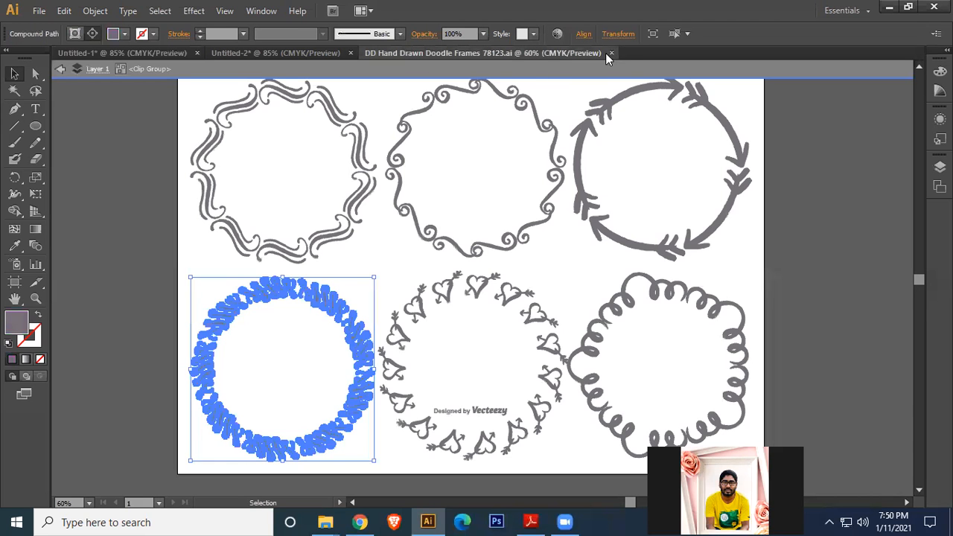
click(198, 53)
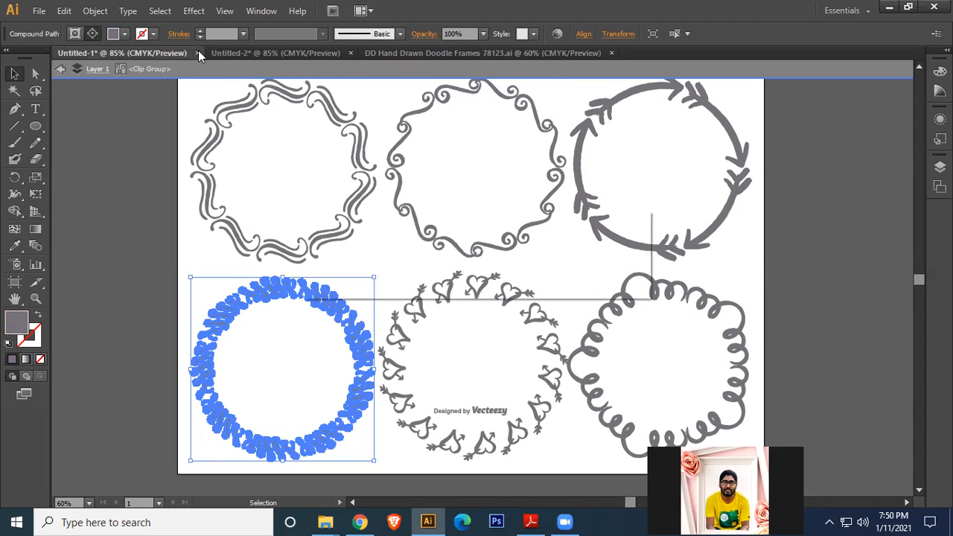
click(561, 279)
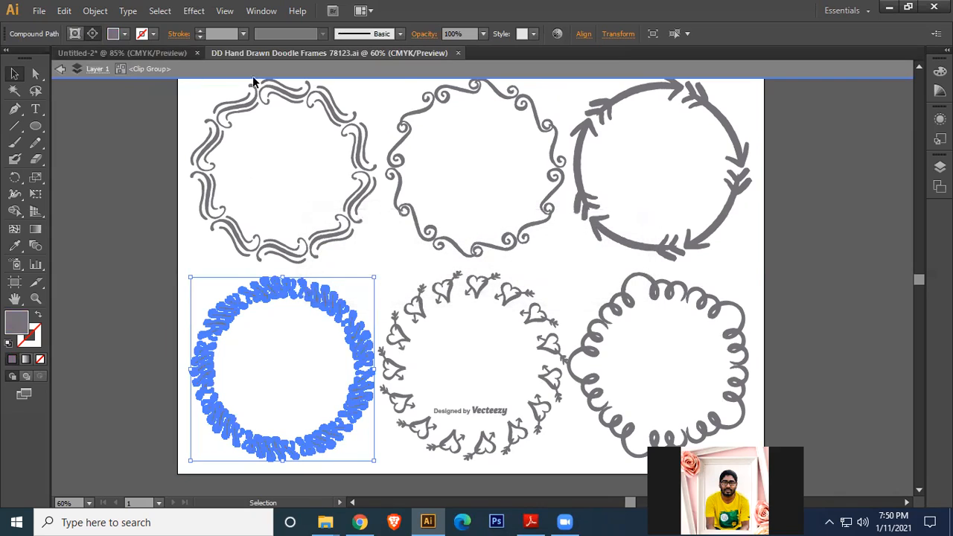
click(458, 53)
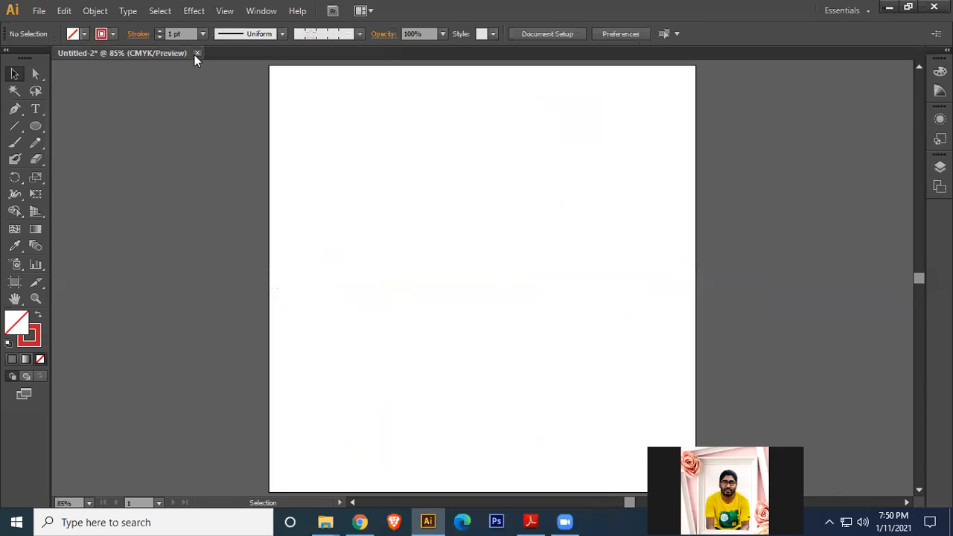
Step: Draw a vertical and a horizontal 1 pt red line, each spanning the artboard from edge to edge near its middle
click(12, 128)
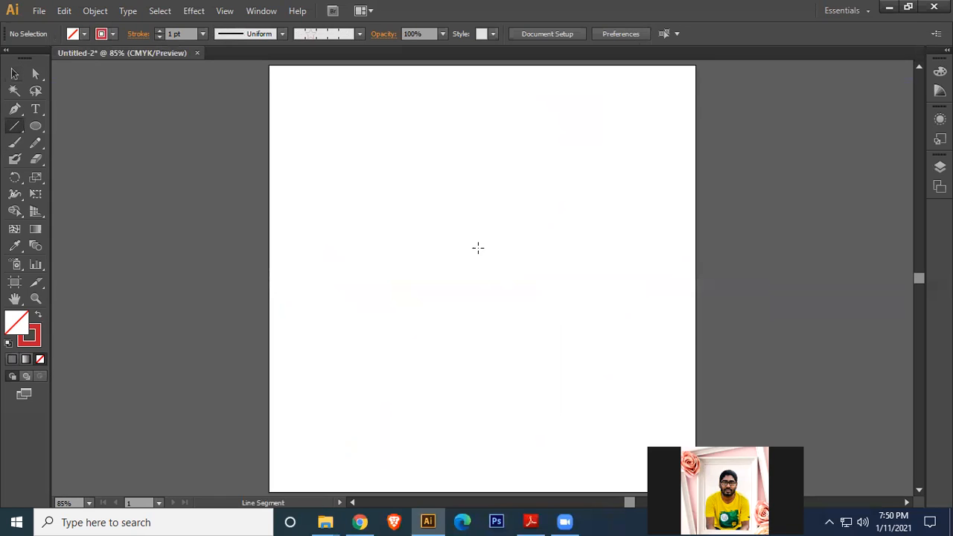
drag(472, 65, 470, 484)
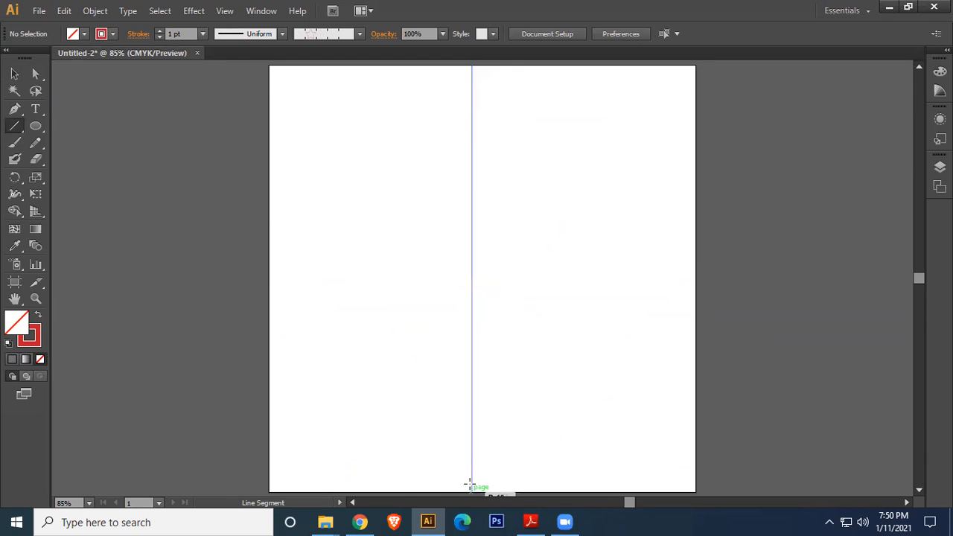
drag(269, 248, 692, 253)
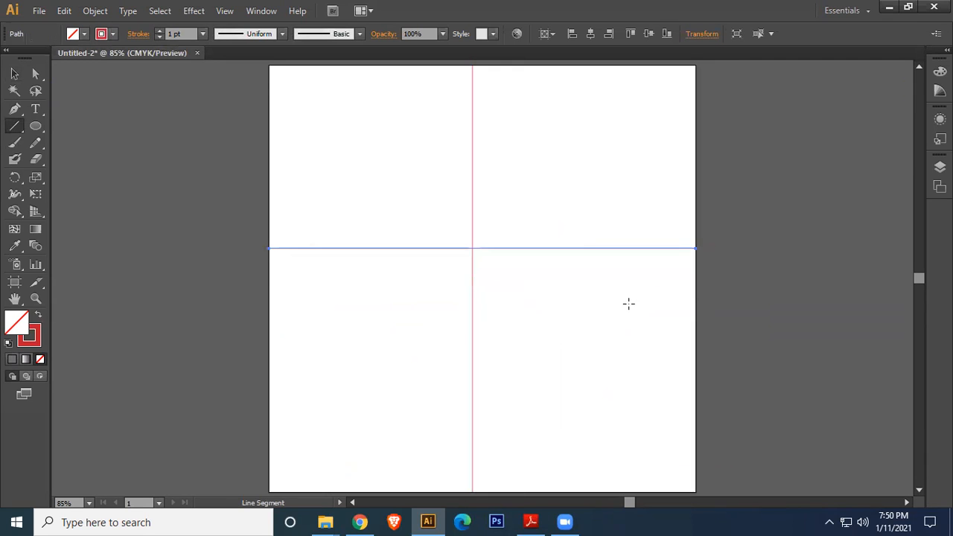
Step: Centre the two crossing lines on the artboard both horizontally and vertically
click(14, 74)
drag(395, 196, 575, 351)
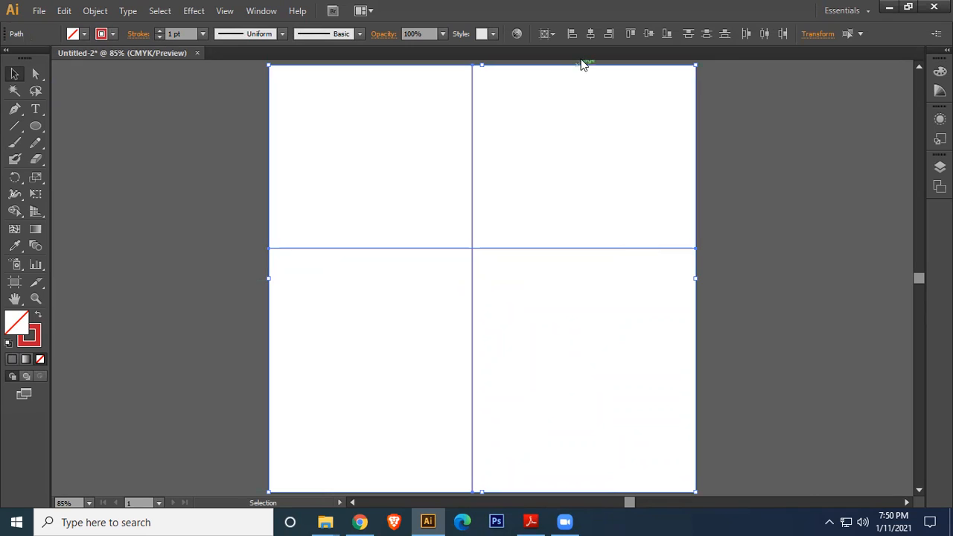
click(554, 35)
click(564, 84)
click(590, 34)
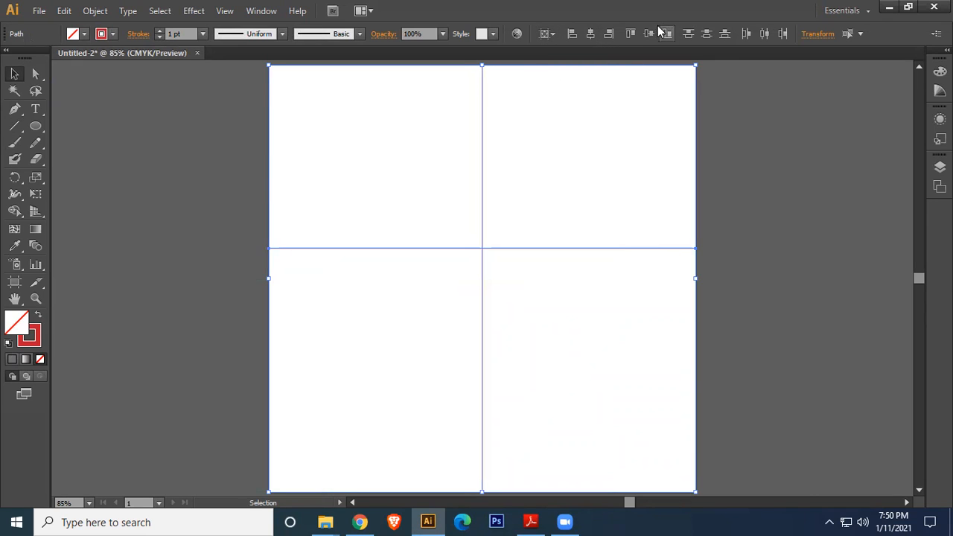
click(653, 32)
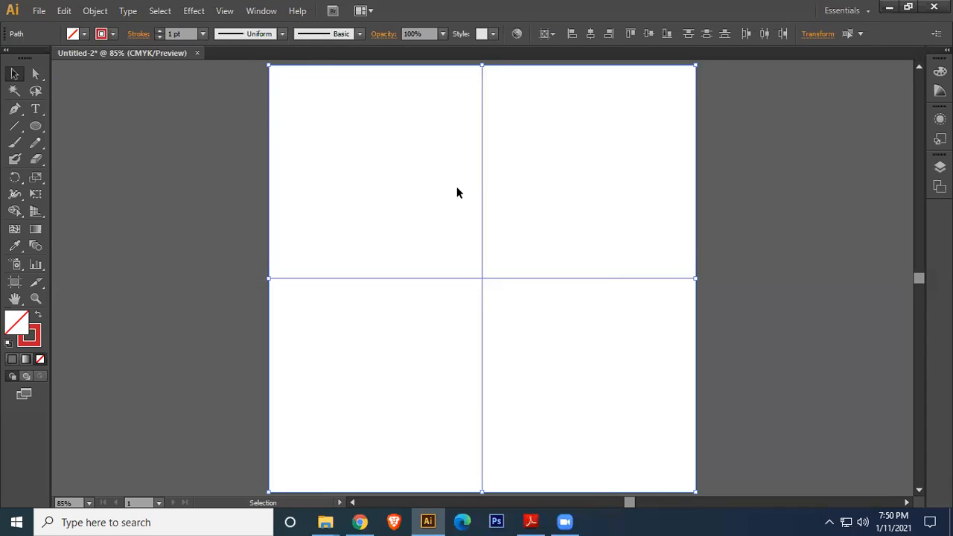
Step: Target Layer 1 in the Layers panel and apply a Twist effect with an angle of 60° to it
click(263, 10)
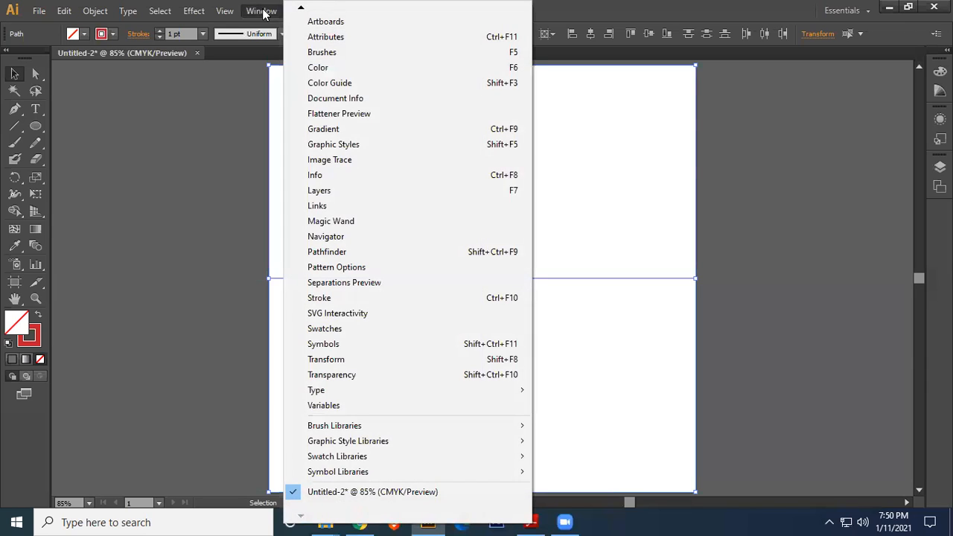
click(337, 196)
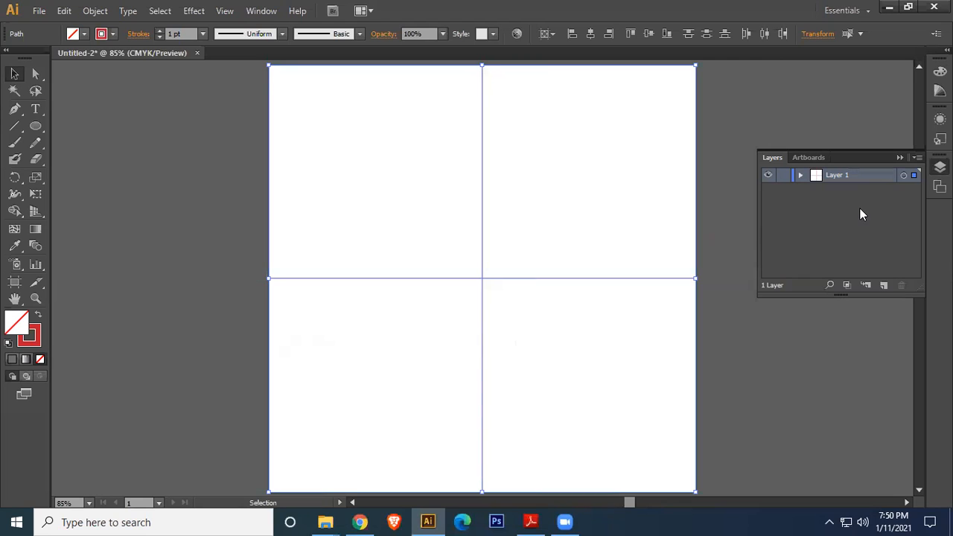
click(903, 176)
click(191, 12)
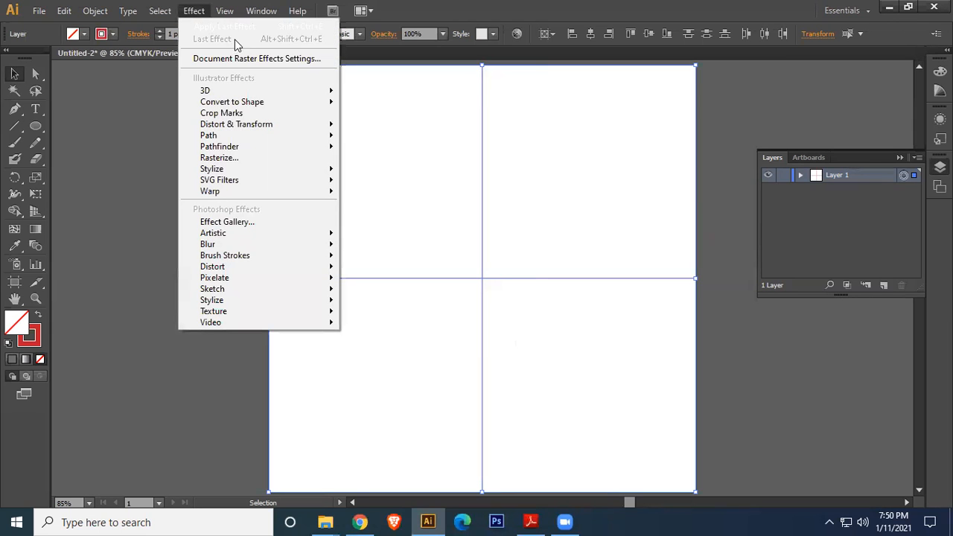
mouse_move(272, 138)
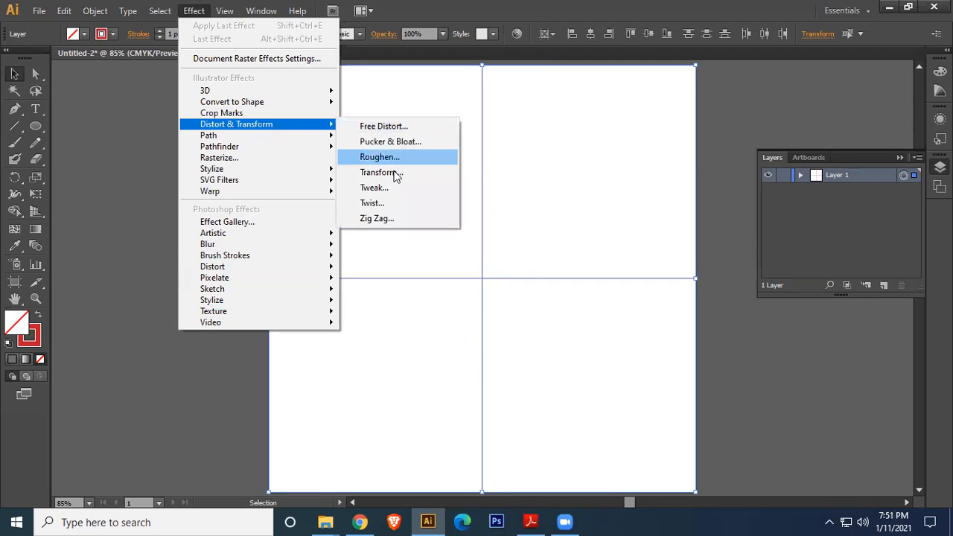
click(384, 203)
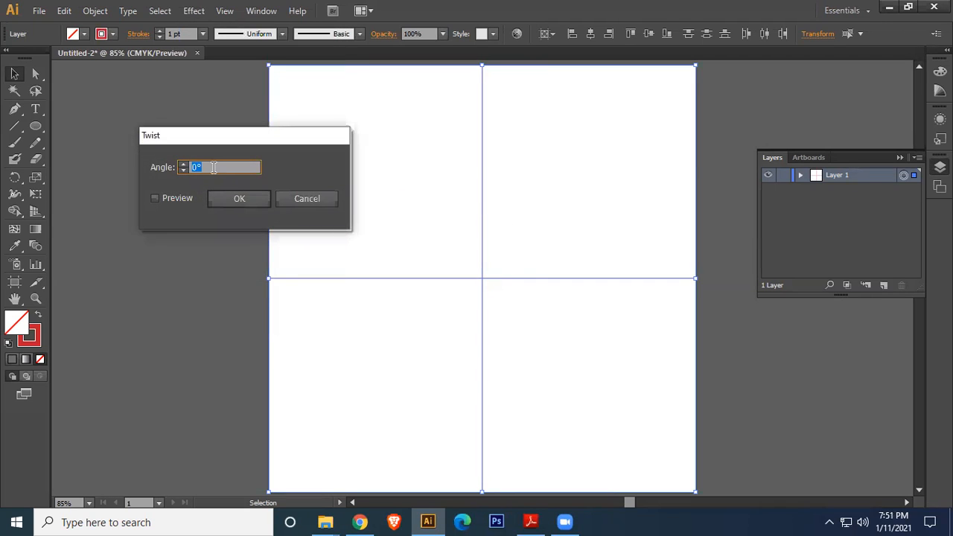
text(60)
click(239, 201)
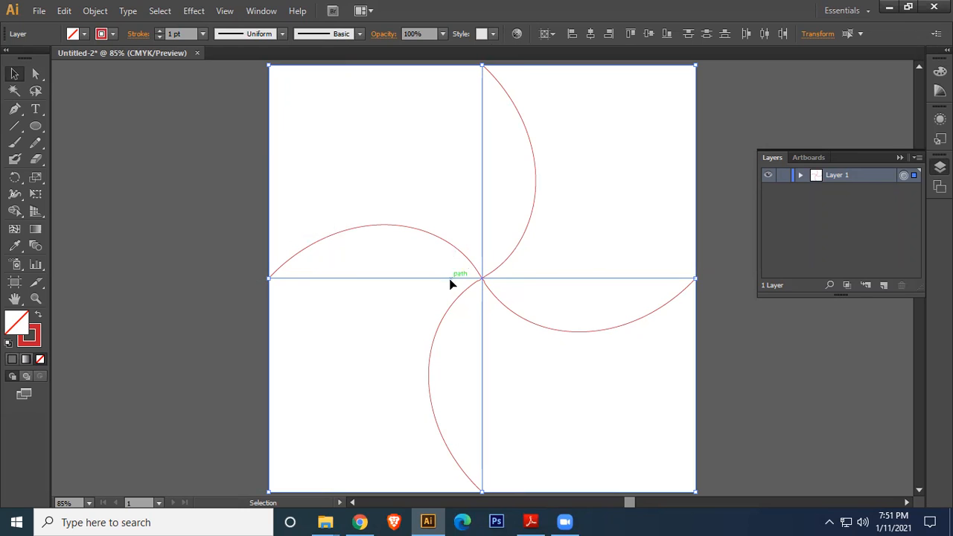
Step: Apply a Transform effect to Layer 1 with Reflect X enabled and 1 copy, mirroring the twisted lines
click(190, 11)
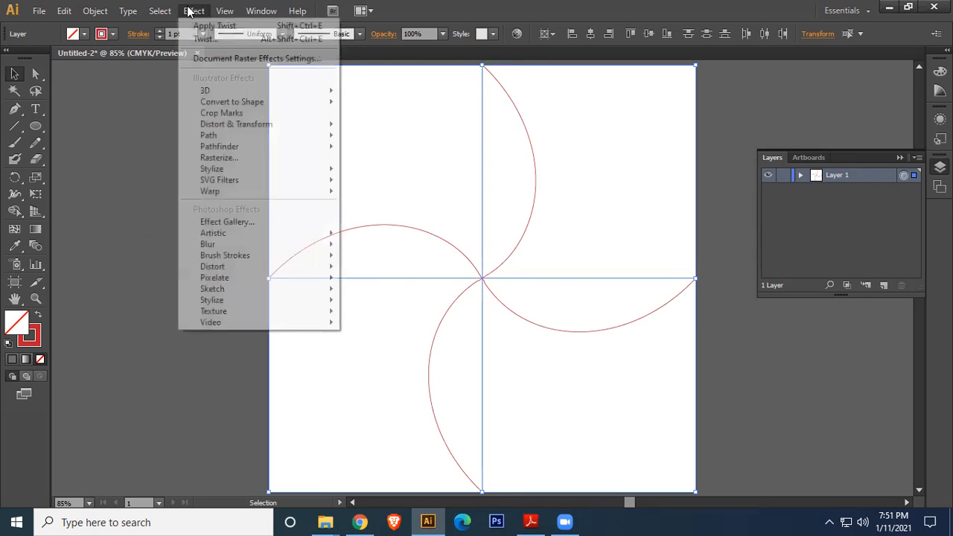
mouse_move(239, 126)
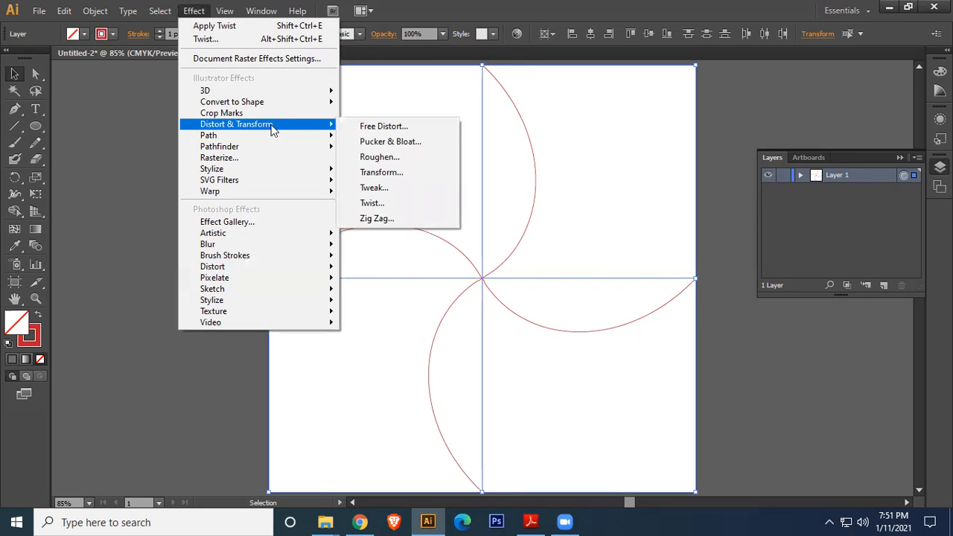
click(383, 173)
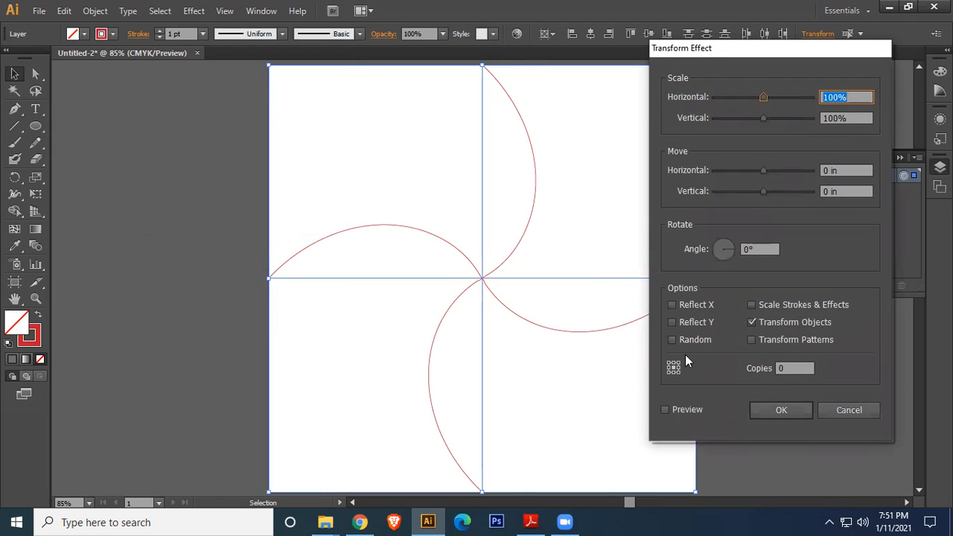
click(672, 306)
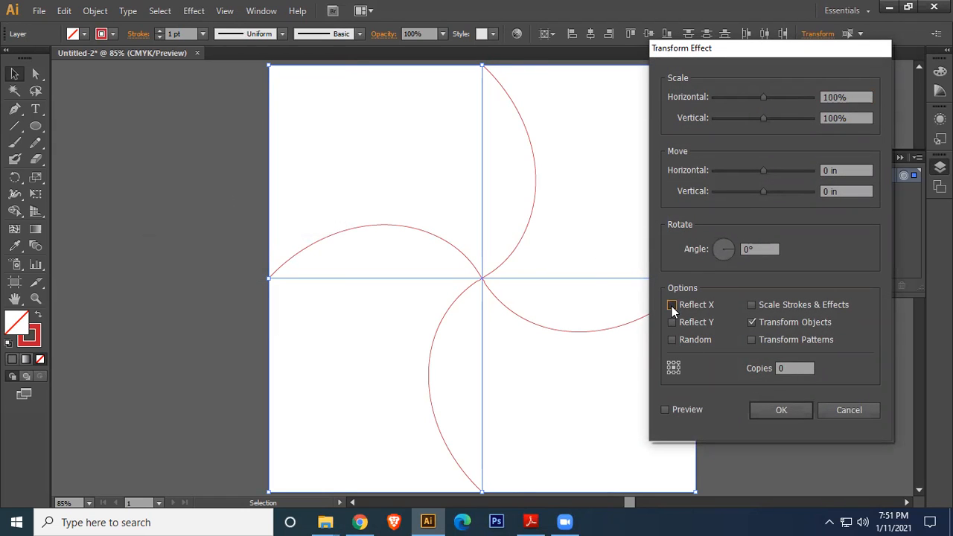
click(794, 372)
text(1)
click(682, 409)
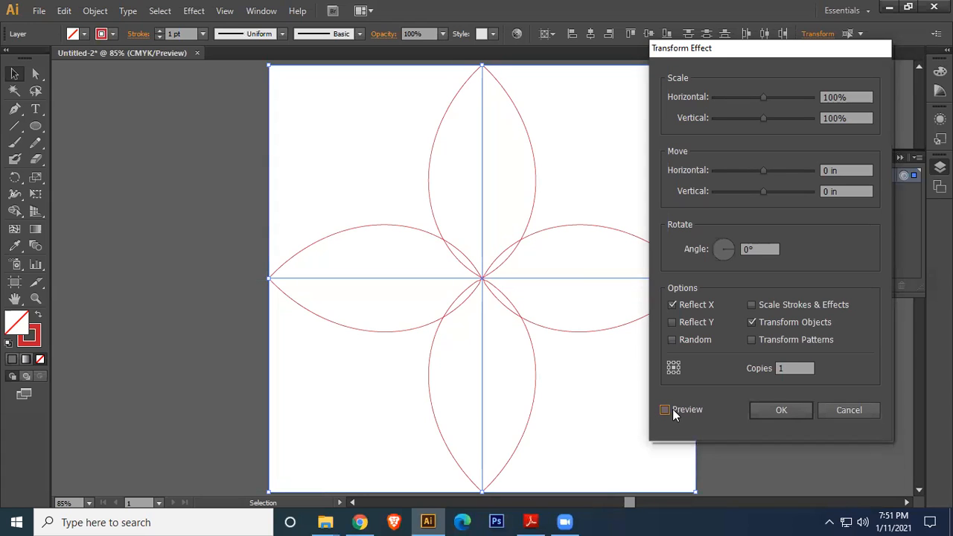
click(673, 303)
click(679, 409)
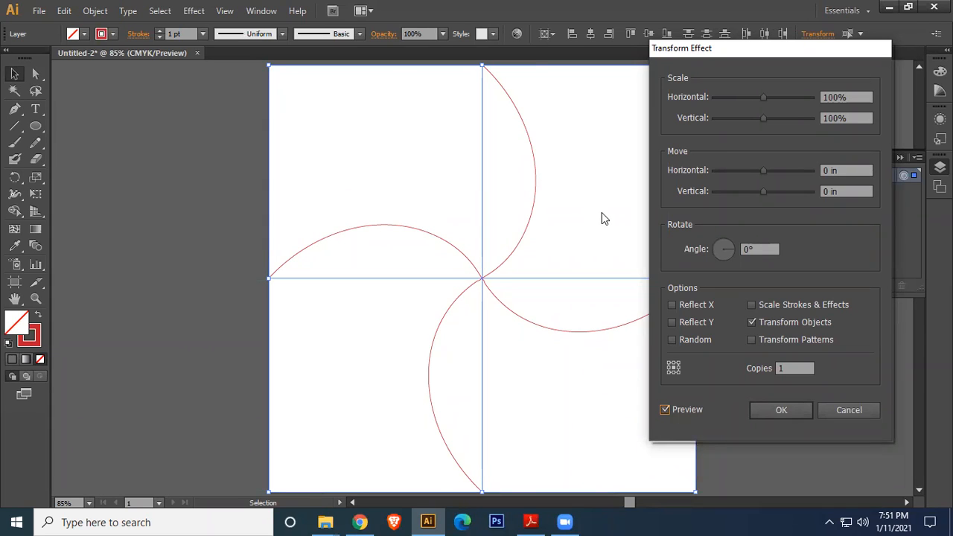
click(683, 306)
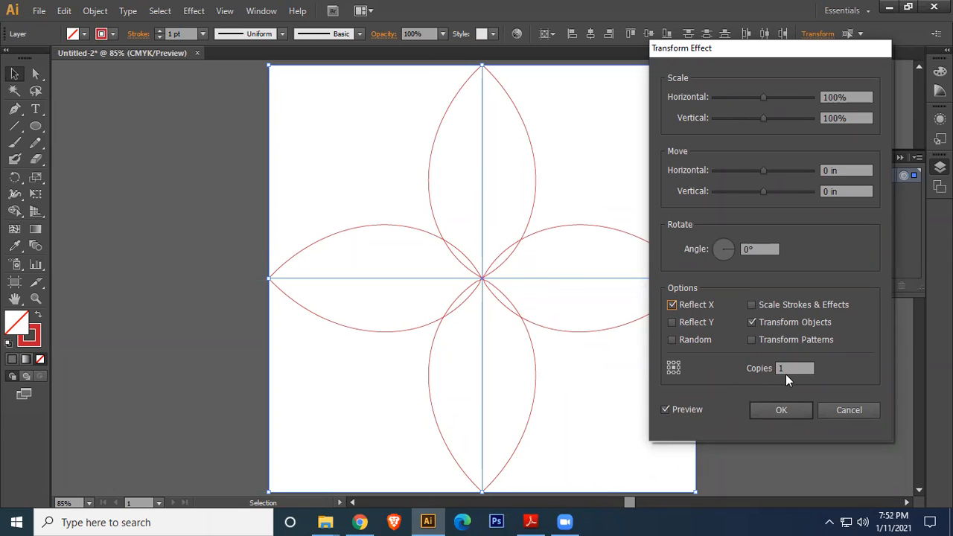
click(782, 412)
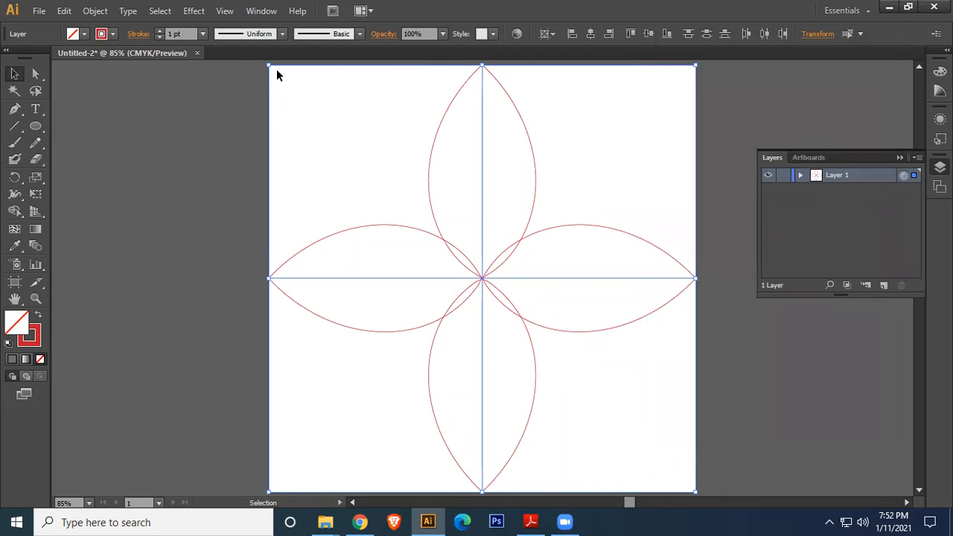
click(195, 11)
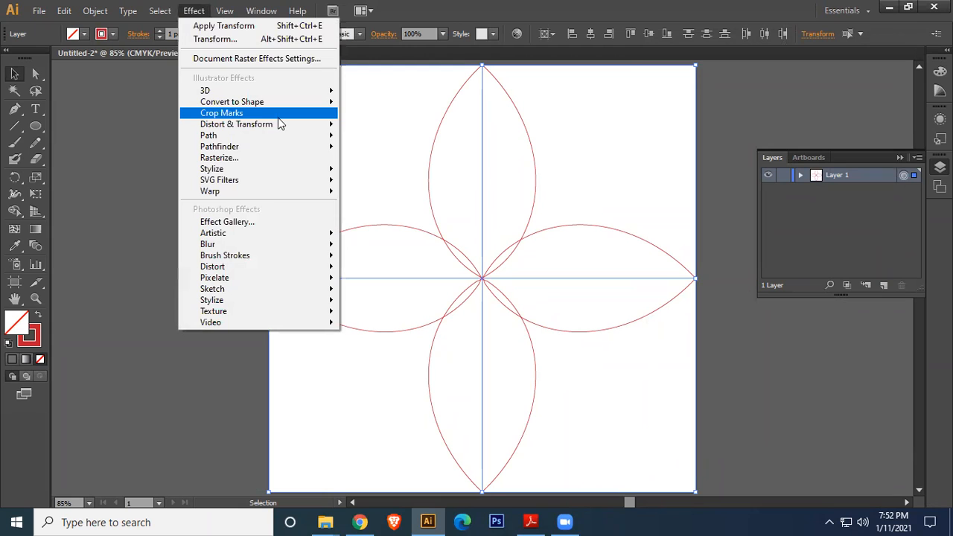
mouse_move(281, 125)
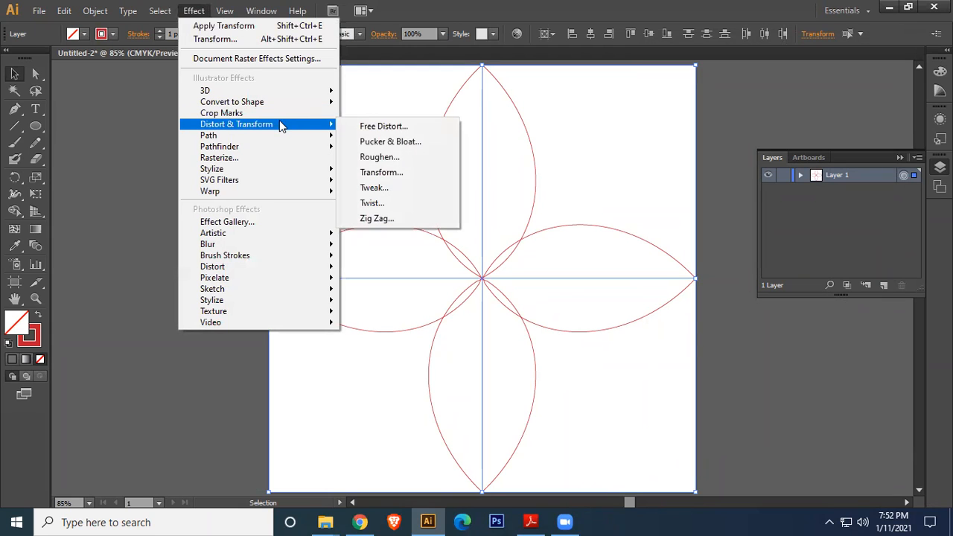
click(386, 173)
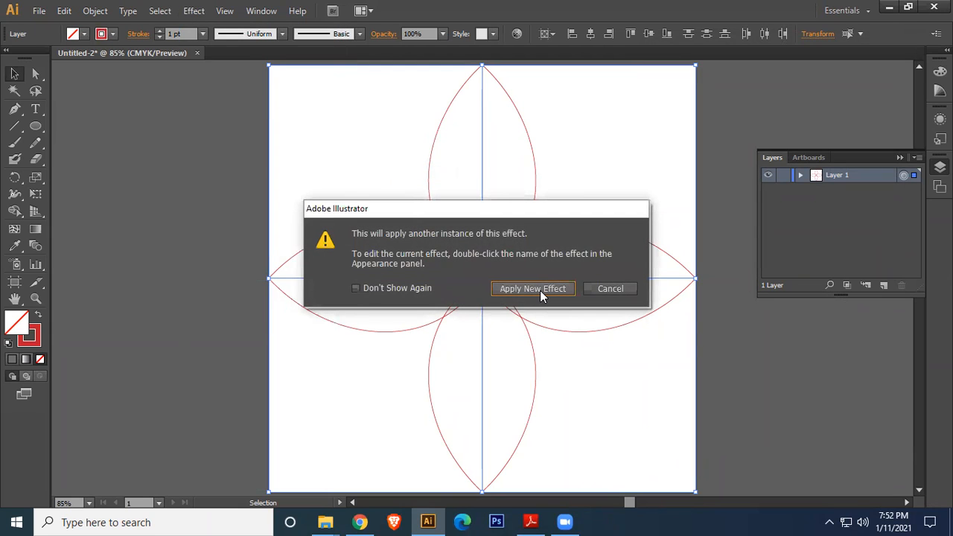
click(616, 291)
Step: Add a second Transform effect to Layer 1 as a new effect, with a 30° rotation angle and 11 copies
click(195, 10)
mouse_move(205, 128)
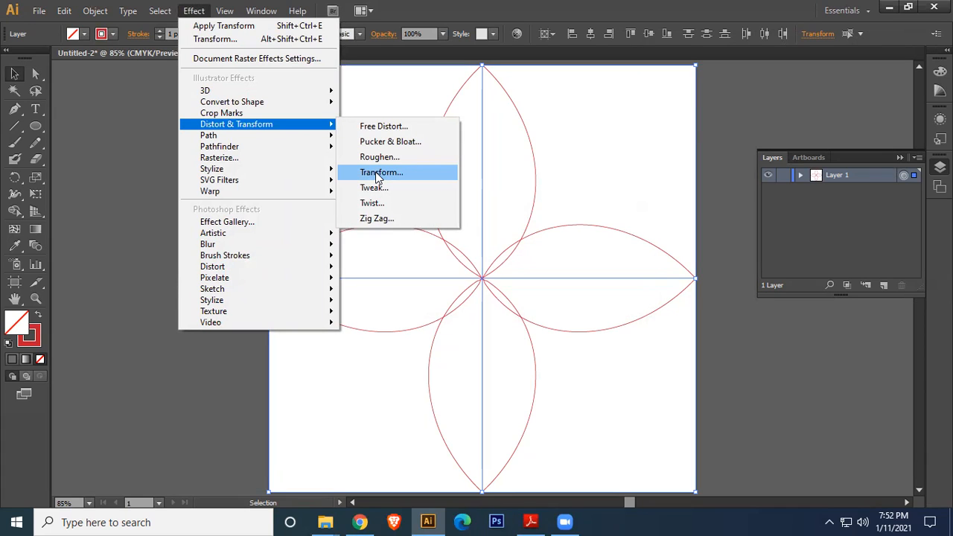
click(377, 174)
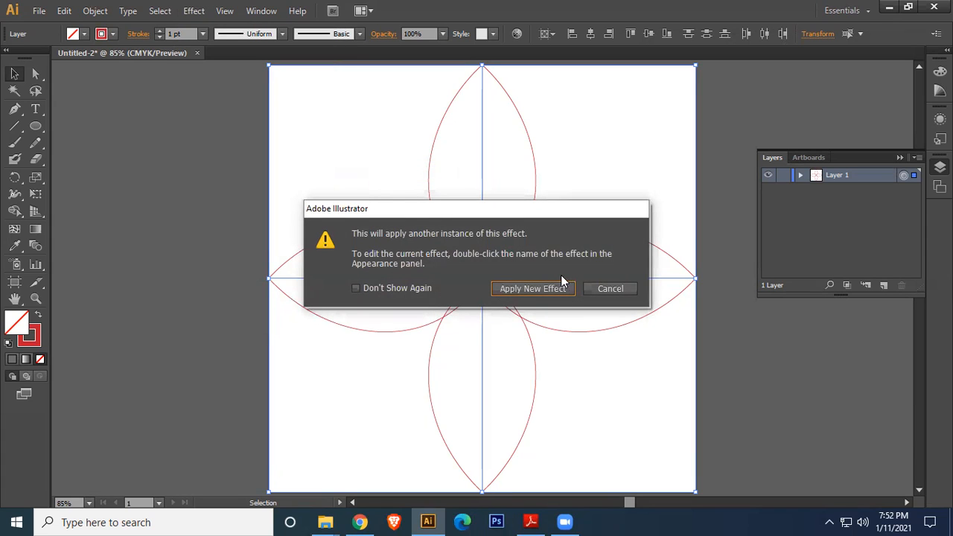
click(525, 287)
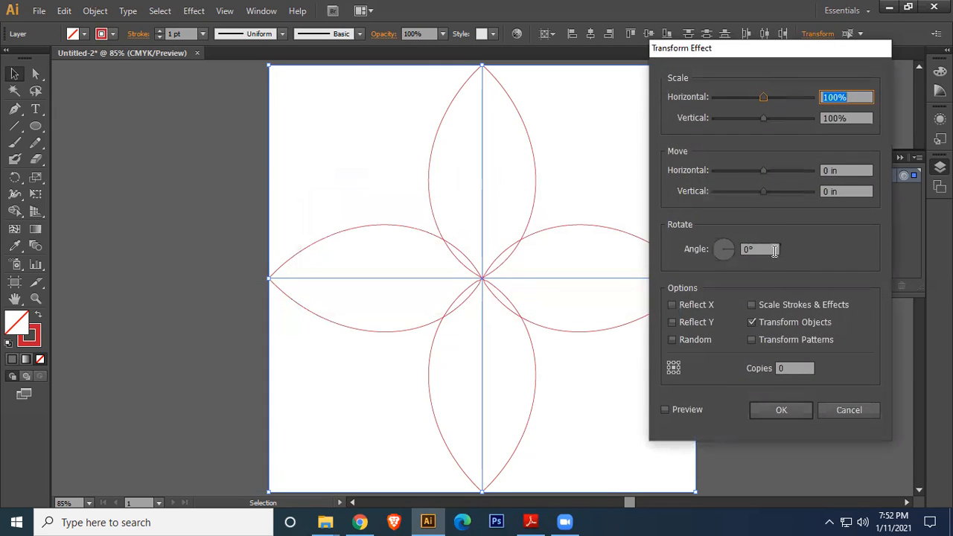
click(759, 250)
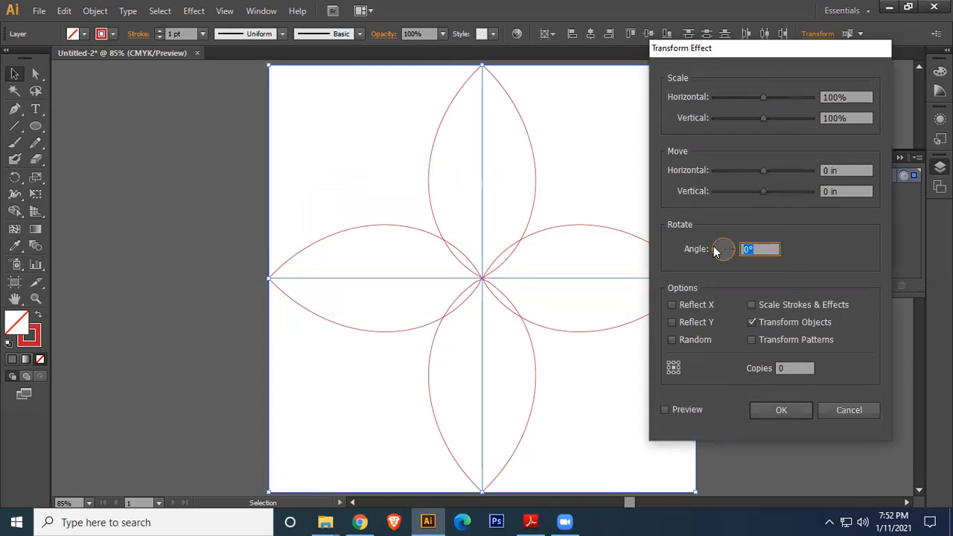
text(30)
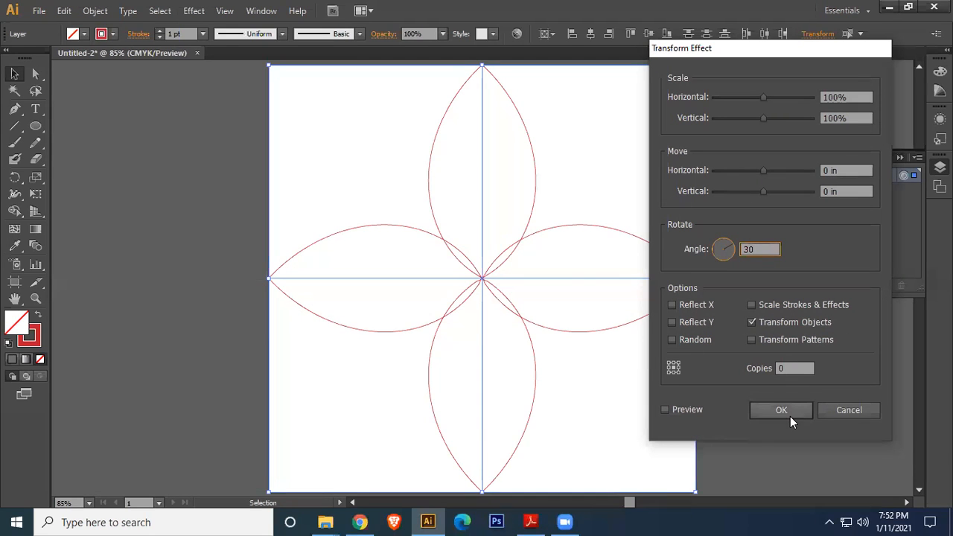
key(Tab)
text(11)
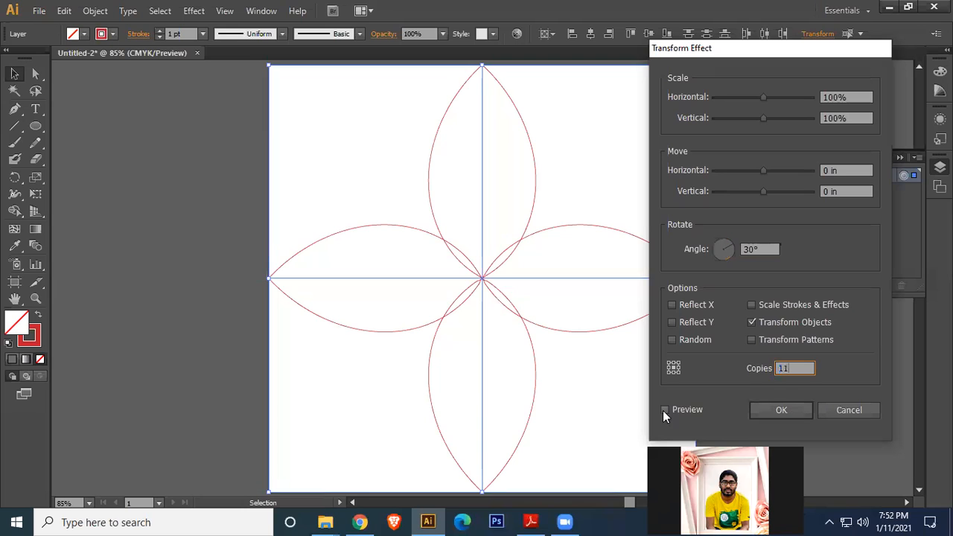
click(671, 408)
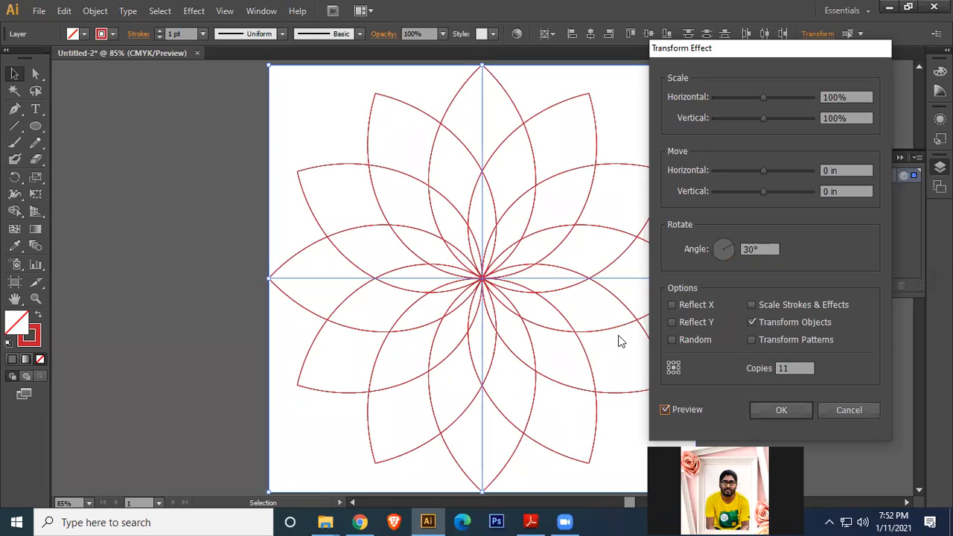
click(800, 413)
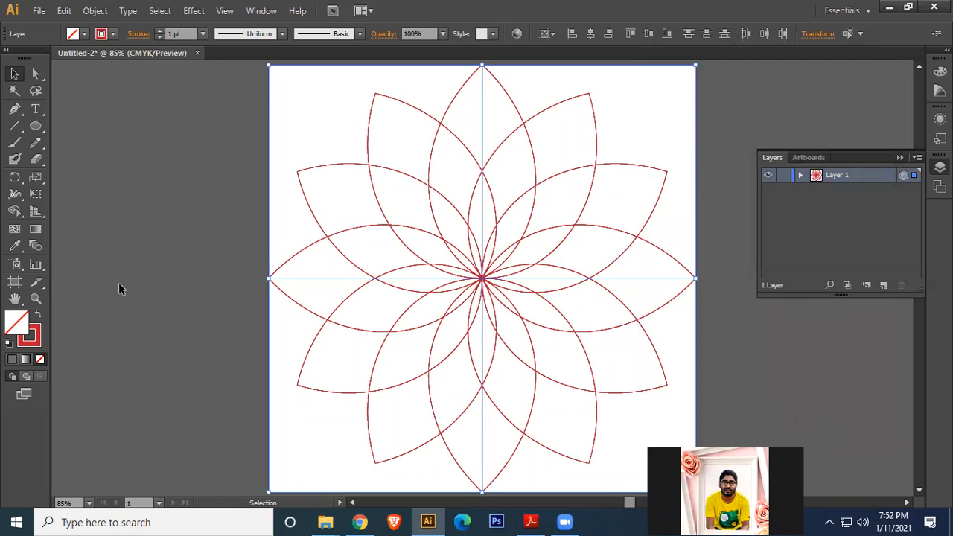
Step: Activate the Paintbrush tool, apply the 3 pt. Oval brush to the flower's lines, and deselect the artwork
click(18, 145)
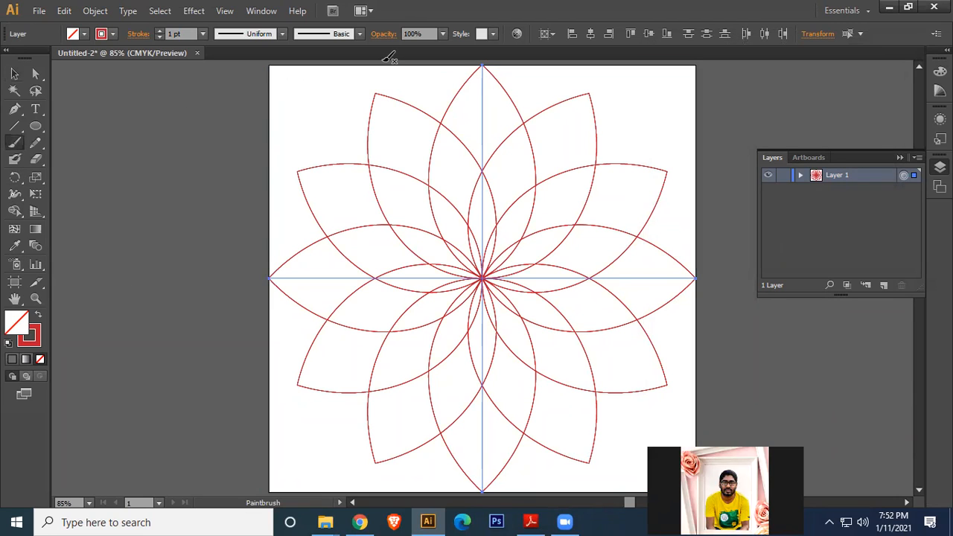
click(360, 34)
scroll(305, 96, down, 2)
scroll(306, 96, up, 2)
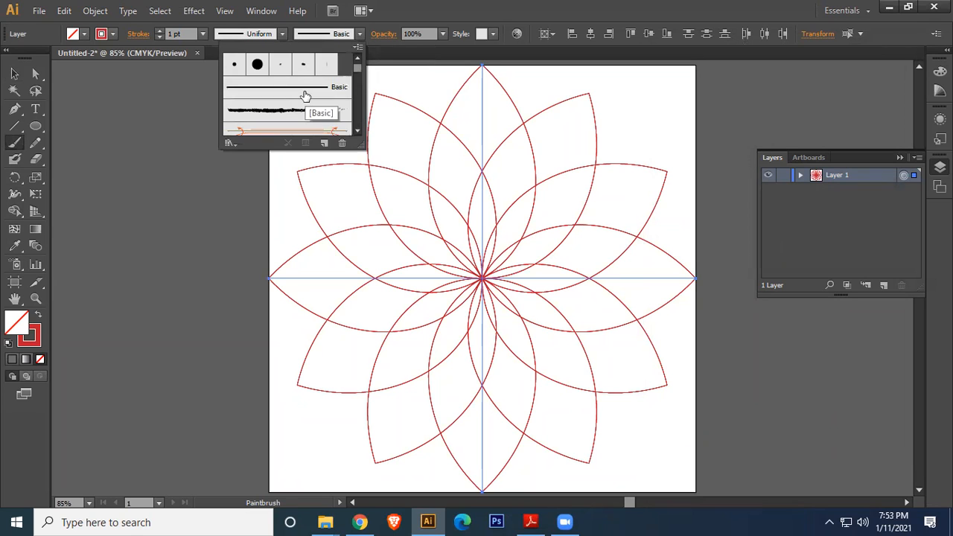
click(233, 64)
click(279, 65)
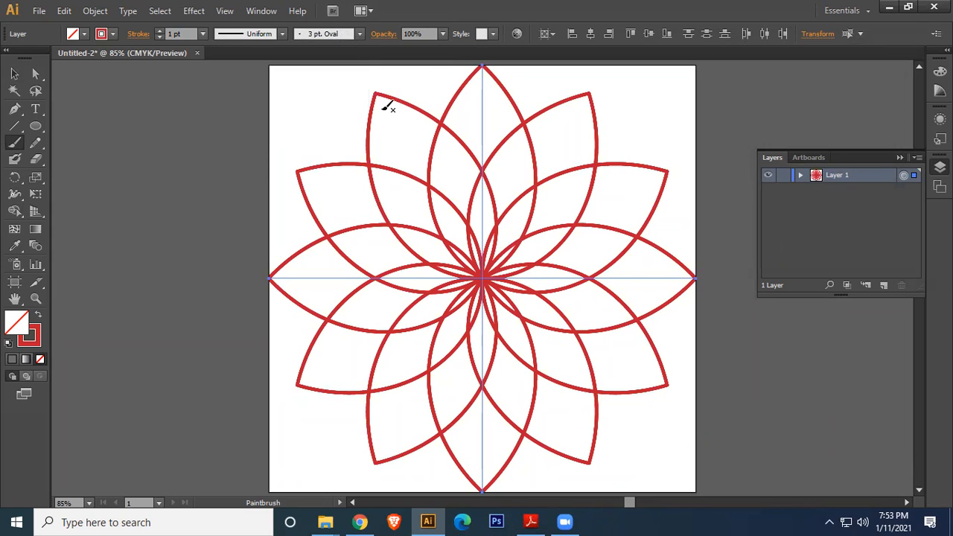
key(ctrl+shift+a)
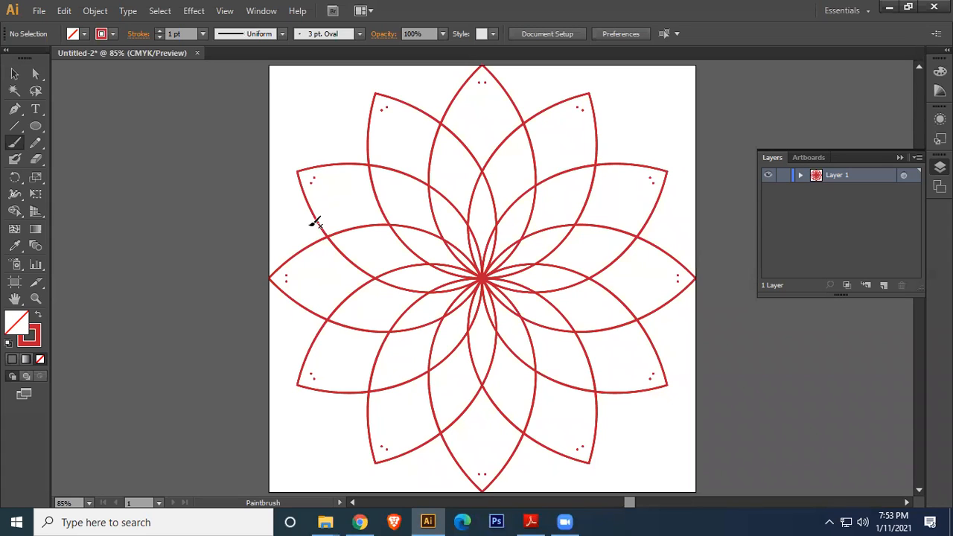
Step: Set the stroke to dark blue and paint small dots and a large round spot inside the tip of the top petal
click(112, 33)
click(86, 60)
click(472, 90)
click(464, 91)
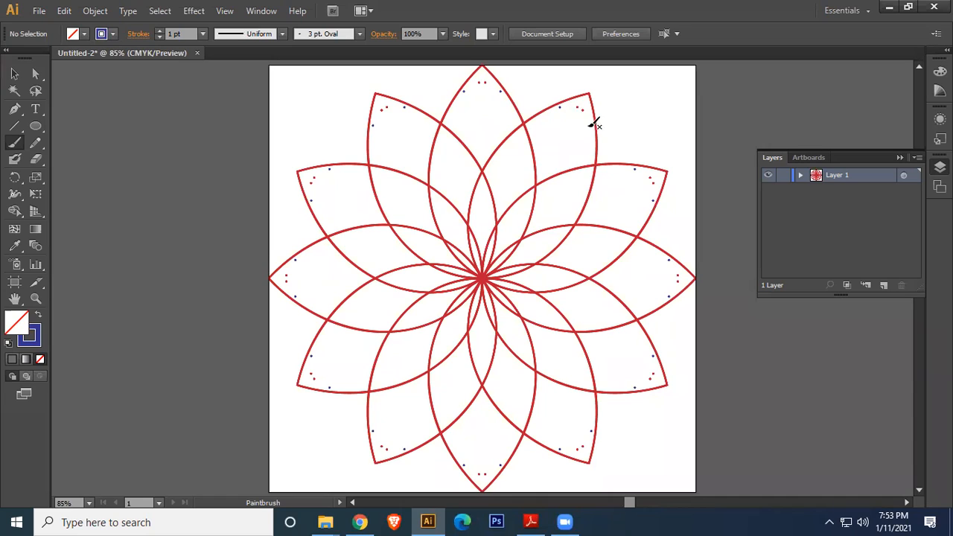
click(492, 88)
click(526, 135)
drag(466, 98, 465, 116)
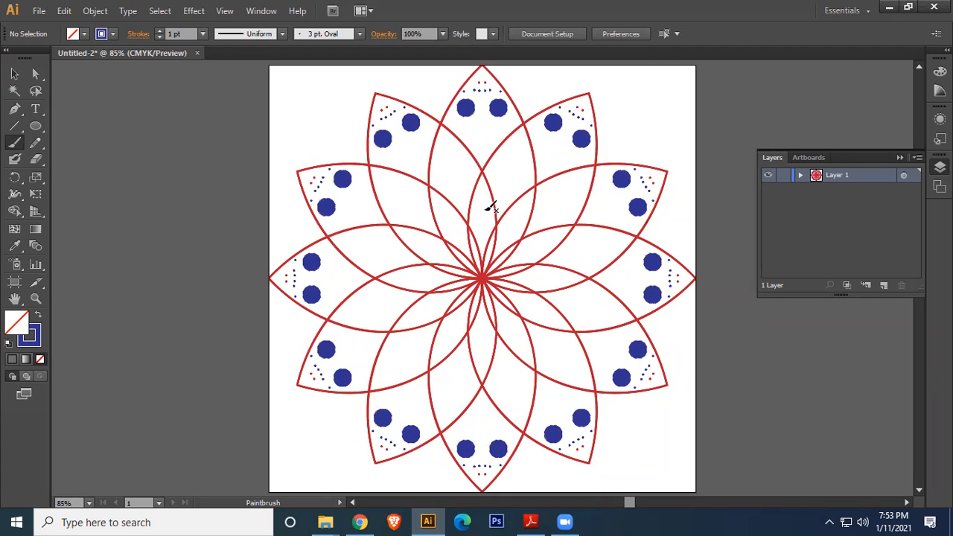
click(482, 124)
click(482, 140)
Step: Choose the 5 pt. Flat brush and paint a small blue dot and a small yellow dot below the top petal's large blue spots
click(358, 34)
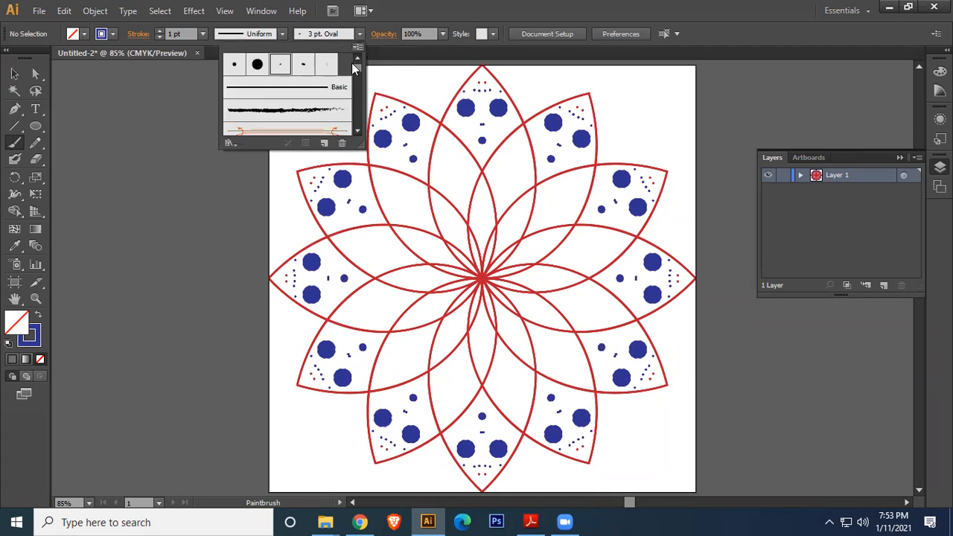
click(327, 64)
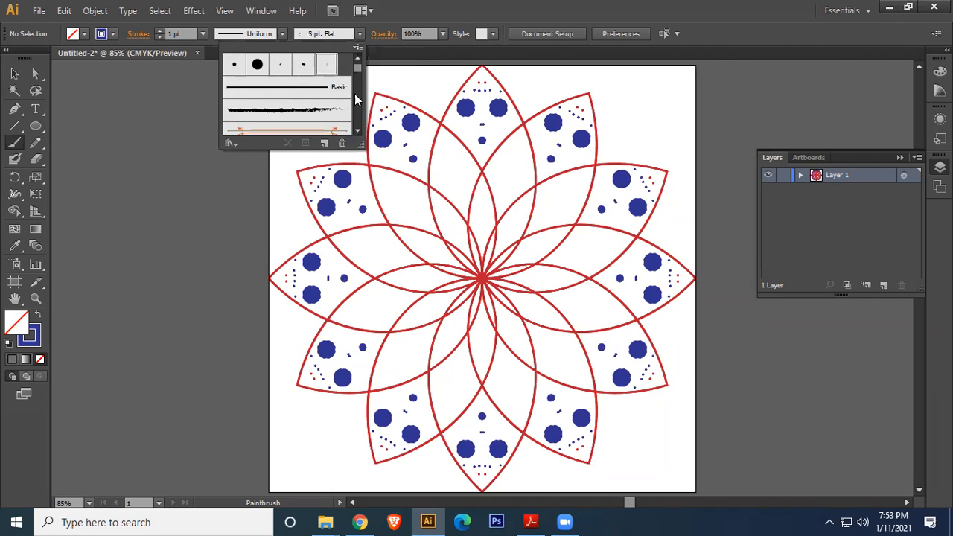
click(501, 132)
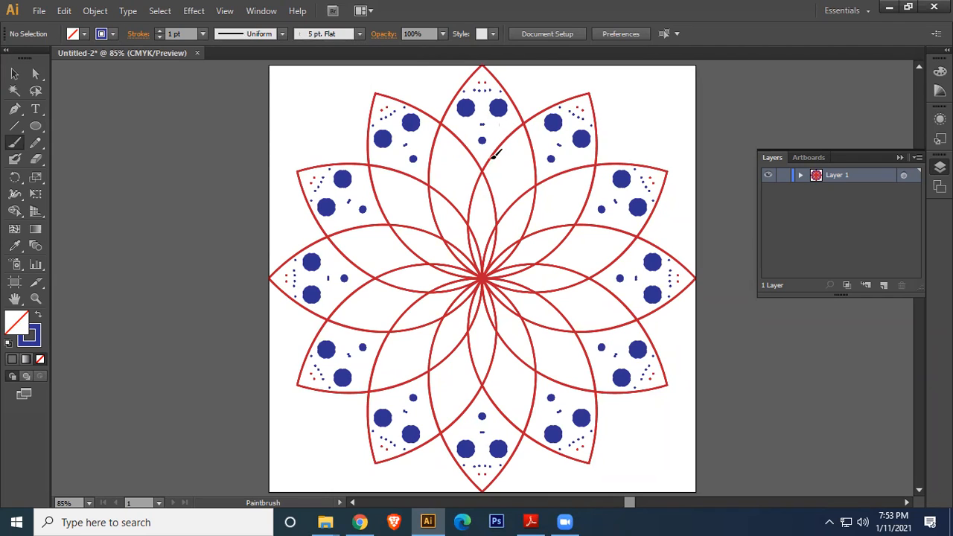
click(112, 33)
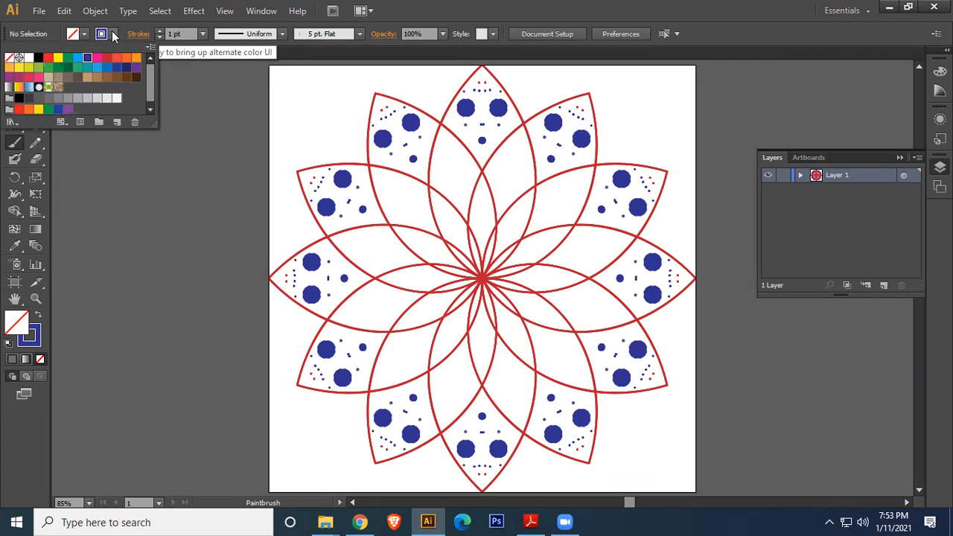
click(59, 59)
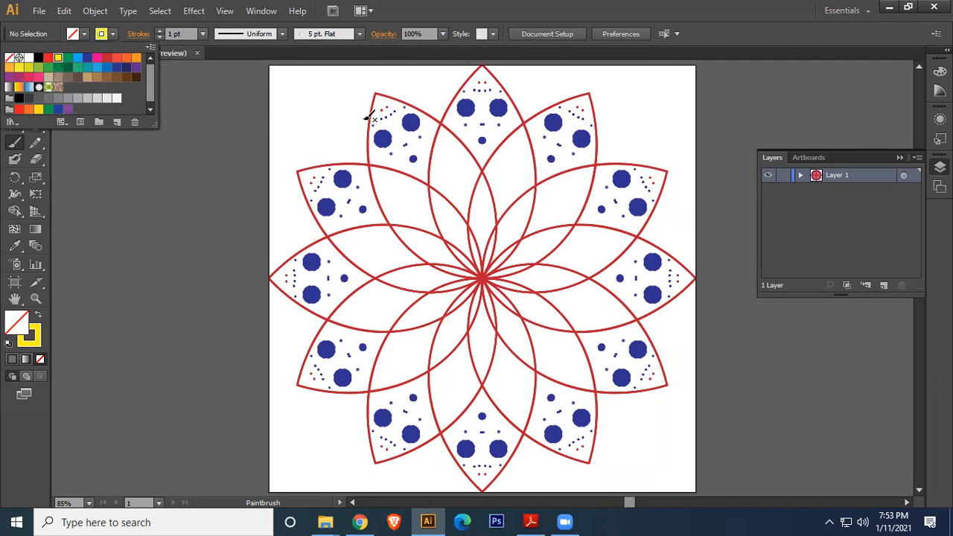
click(466, 133)
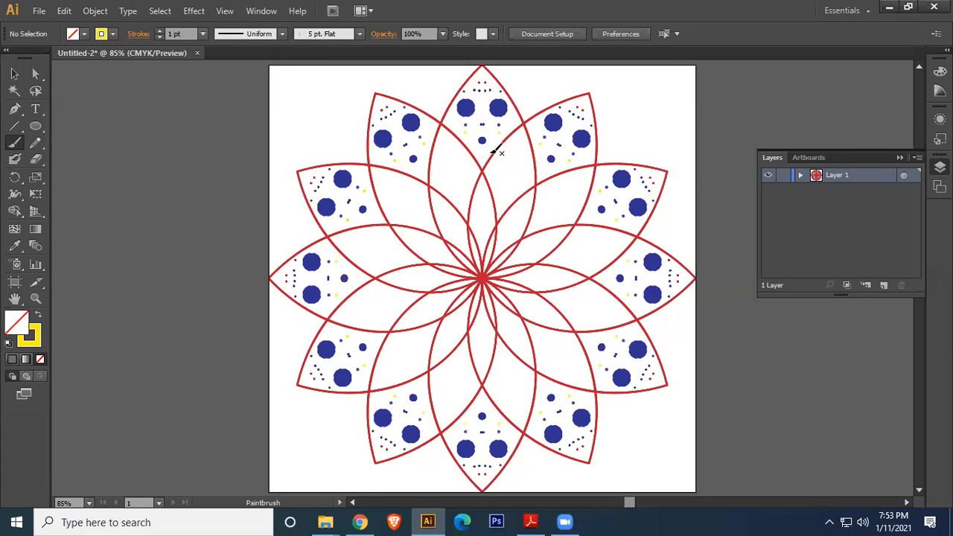
Step: Set the stroke to green and paint a small dot and larger green blobs along the left side of the top petal
click(112, 33)
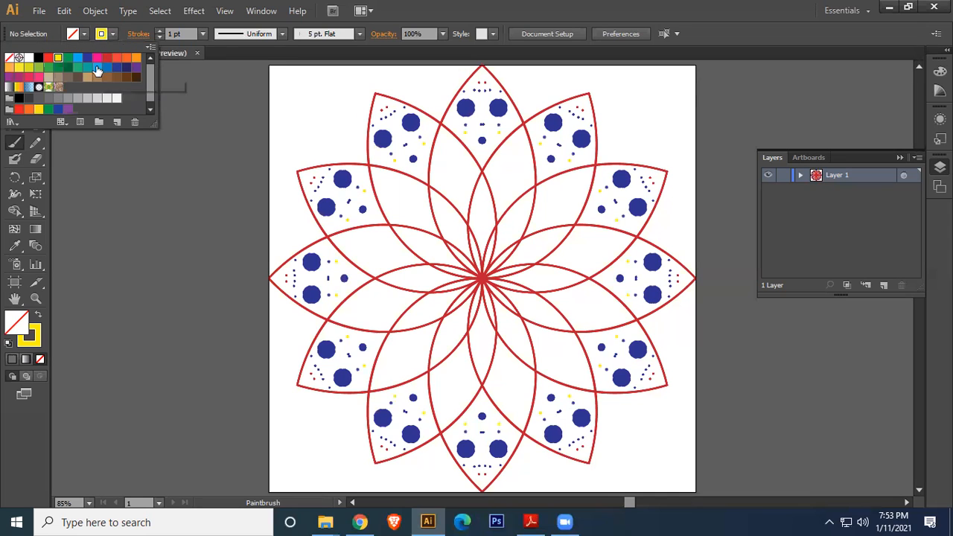
click(69, 58)
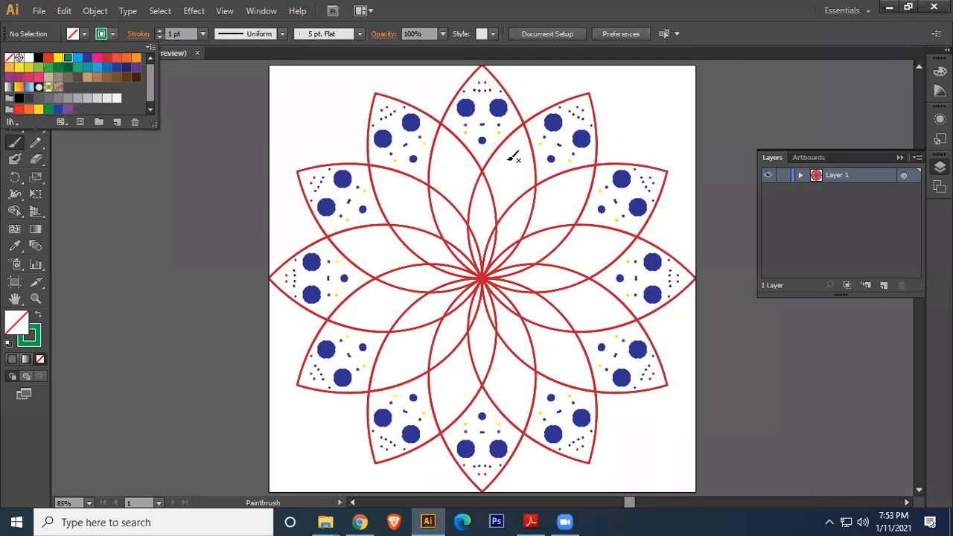
click(446, 142)
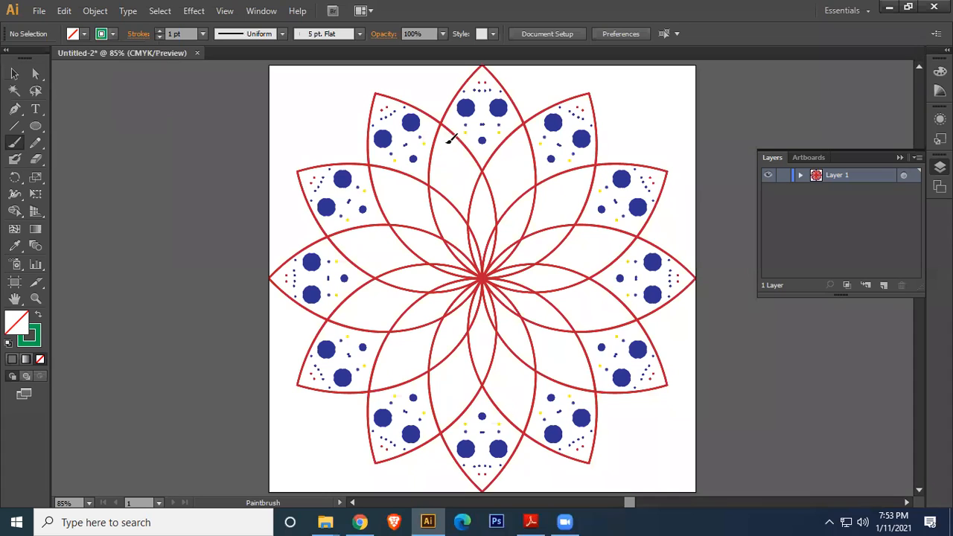
click(452, 158)
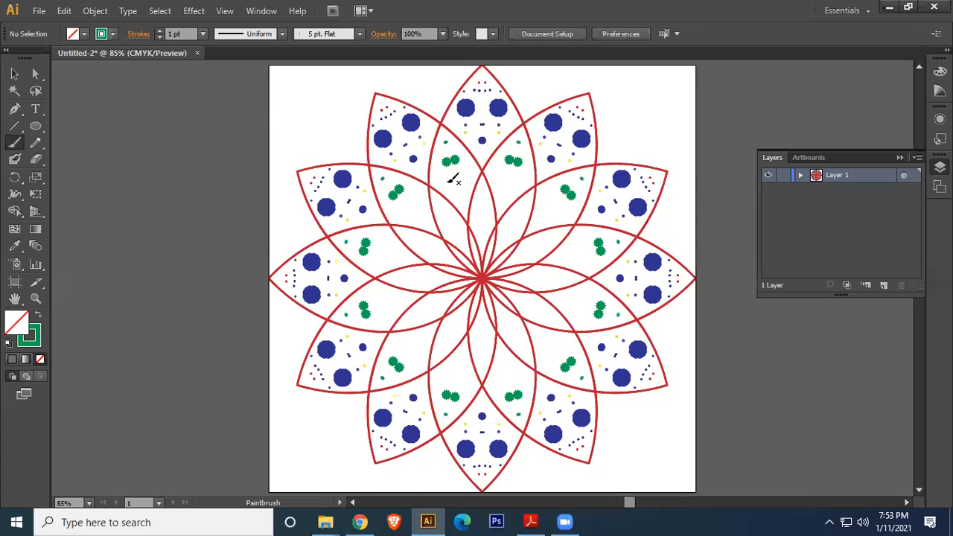
Step: Paint green blobs lower in the top petal, and set the stroke to red to paint small dots near the flower's centre
click(456, 185)
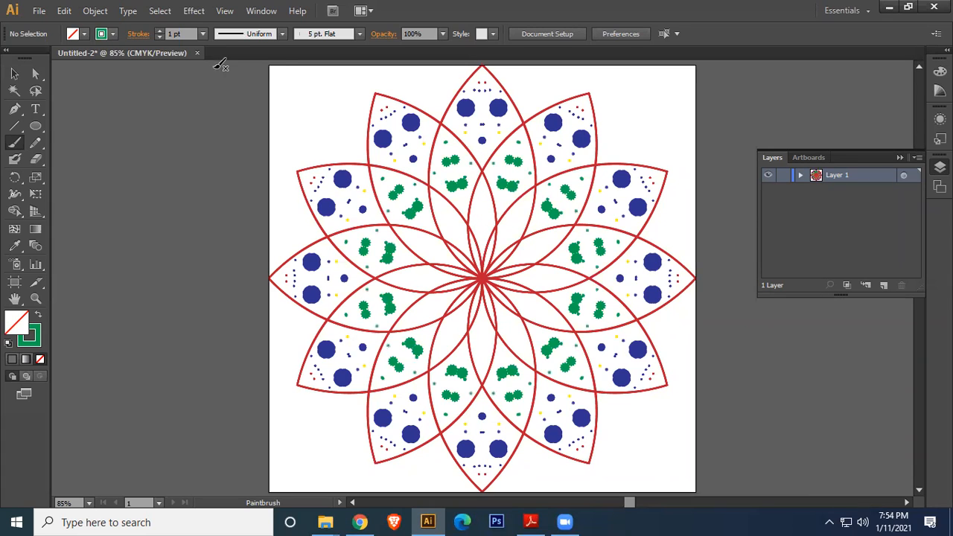
click(113, 34)
click(107, 58)
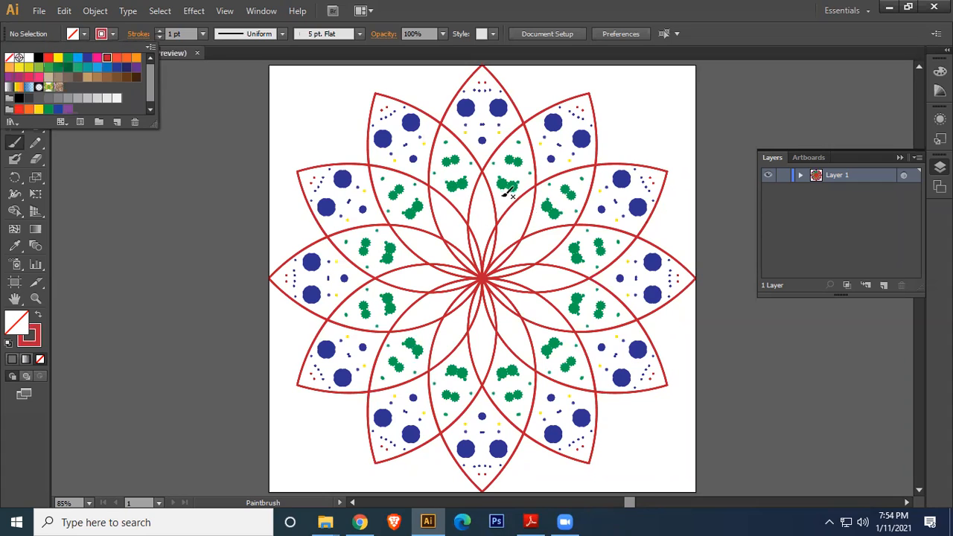
click(498, 217)
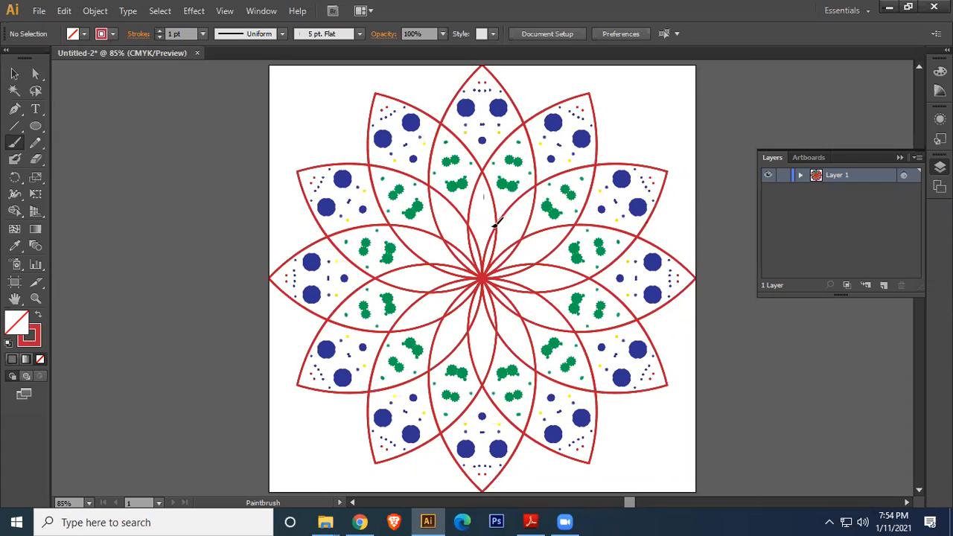
click(478, 221)
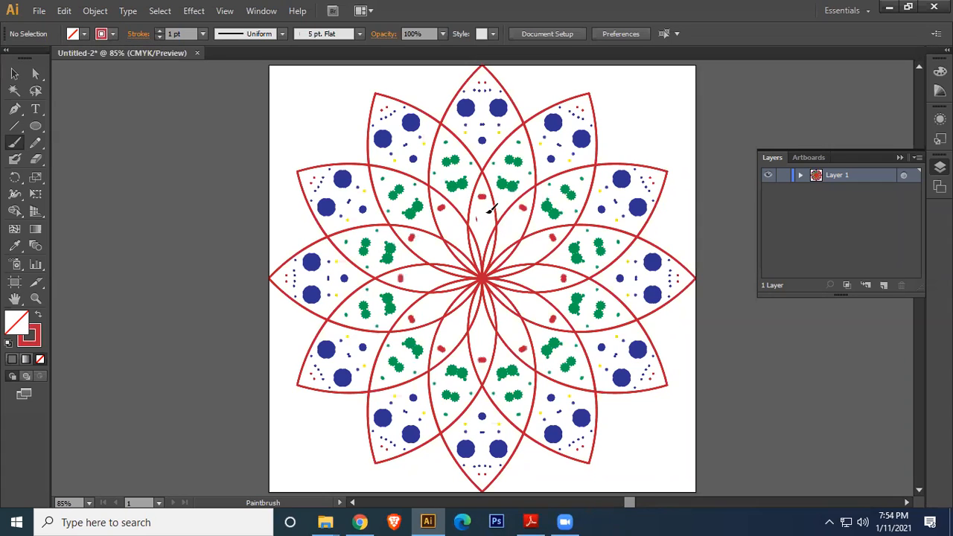
click(483, 205)
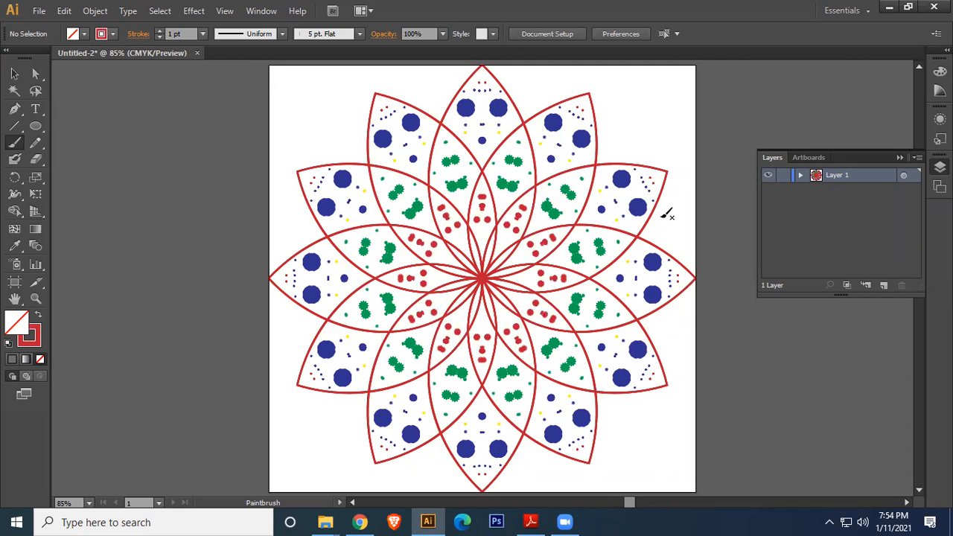
Step: Collapse the layer list, select the whole mandala artwork and delete it
click(15, 75)
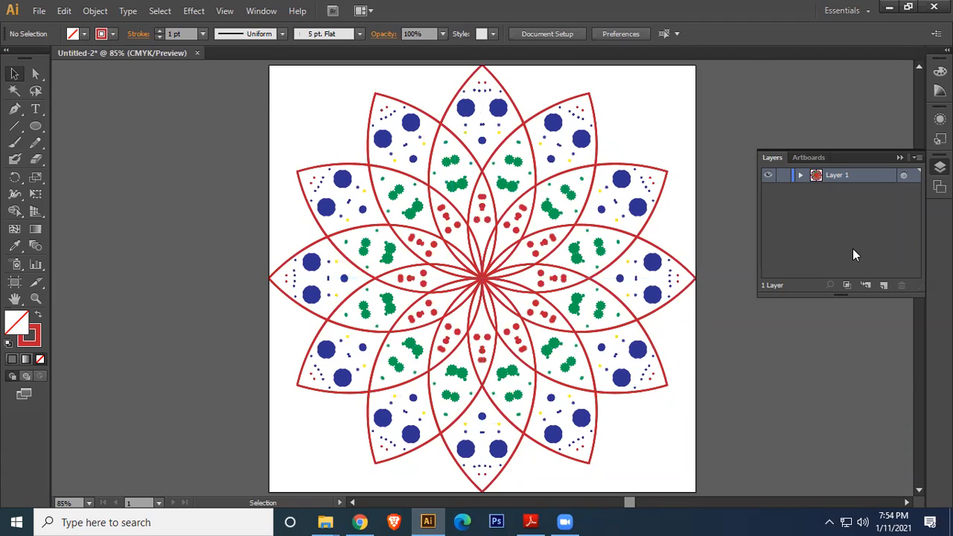
click(900, 158)
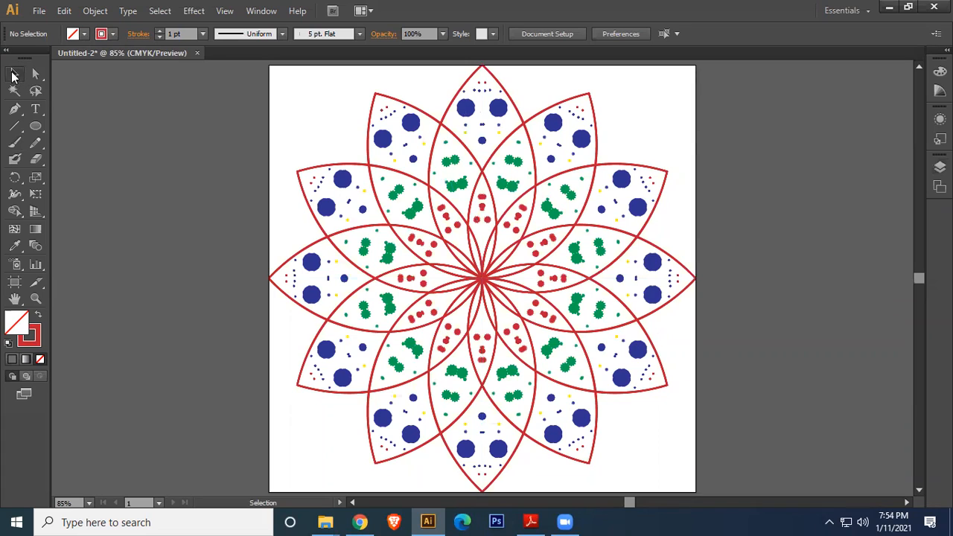
drag(301, 102, 662, 444)
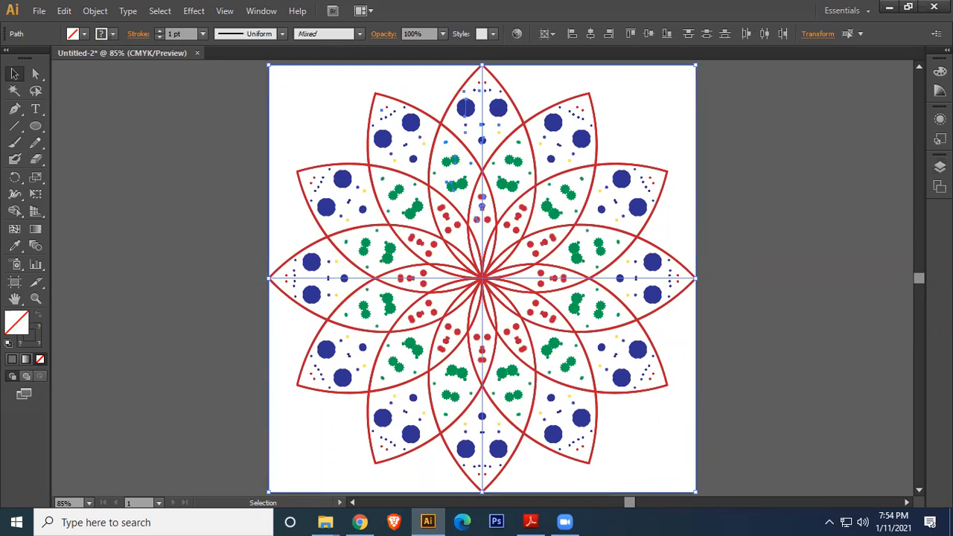
key(Delete)
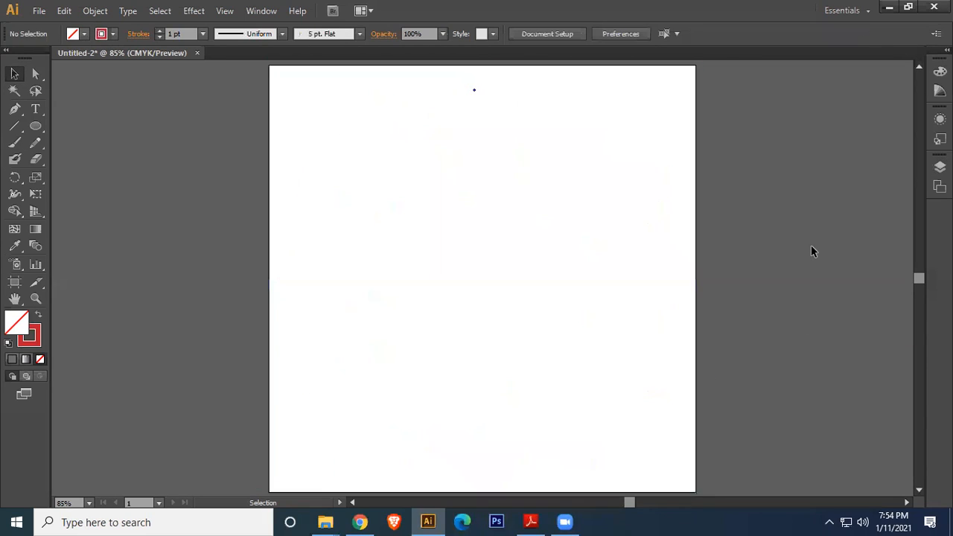
Step: Replace the mandala document with a new 10 × 10 in CMYK document and check the Class 02 topics in Illustrator Module.pdf in Adobe Reader
click(195, 53)
click(555, 279)
click(38, 10)
click(64, 26)
click(599, 419)
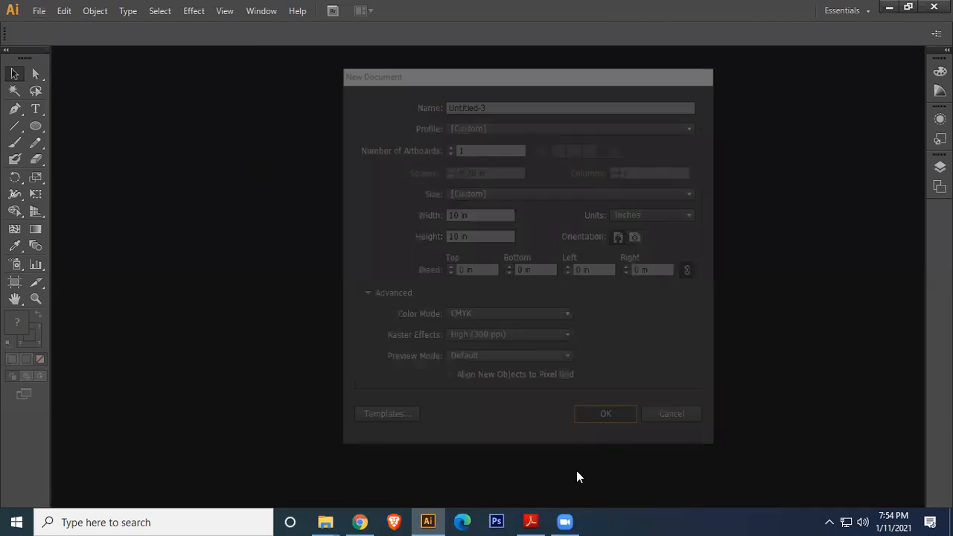
click(530, 521)
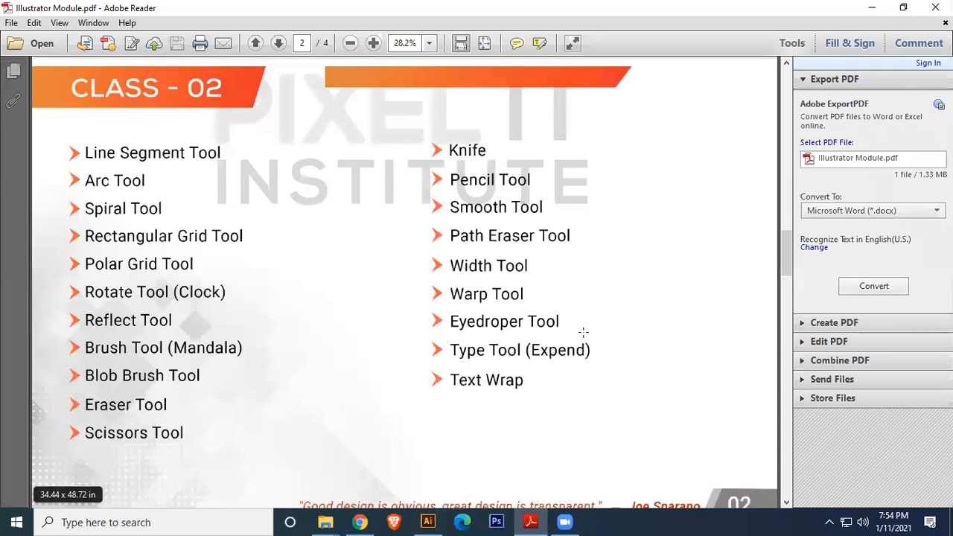
click(872, 7)
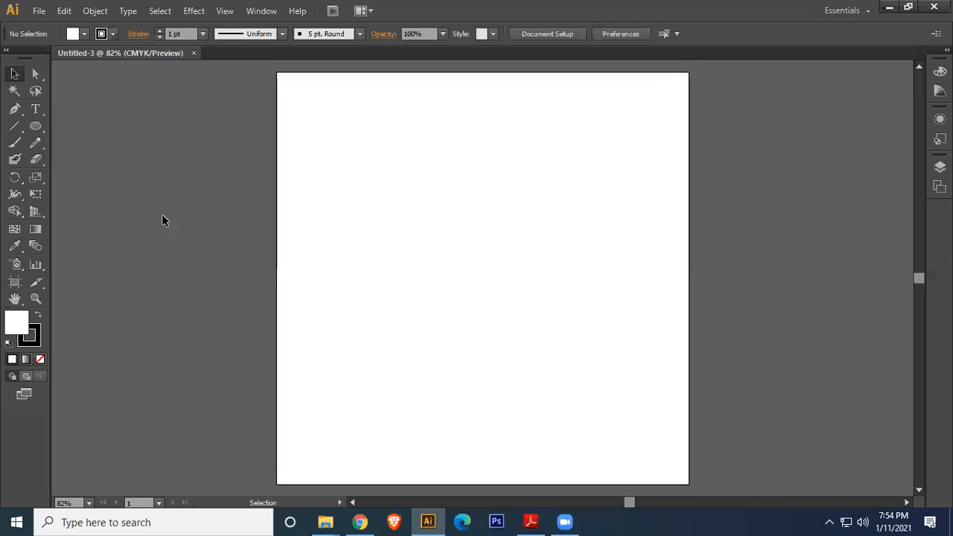
Step: Draw a rectangle in the middle of the artboard with no stroke and a CMYK Blue fill
click(35, 126)
click(74, 126)
drag(362, 184, 568, 350)
click(113, 33)
click(10, 57)
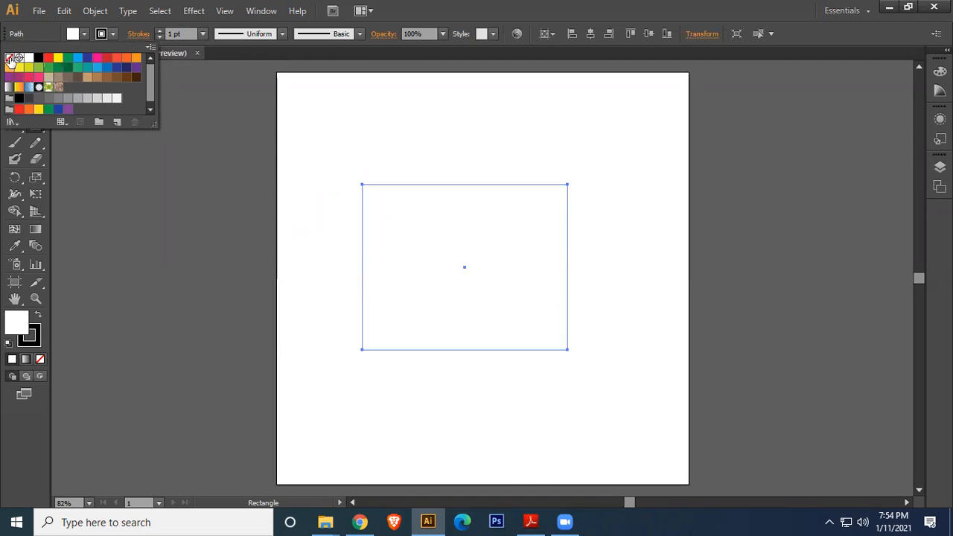
click(84, 33)
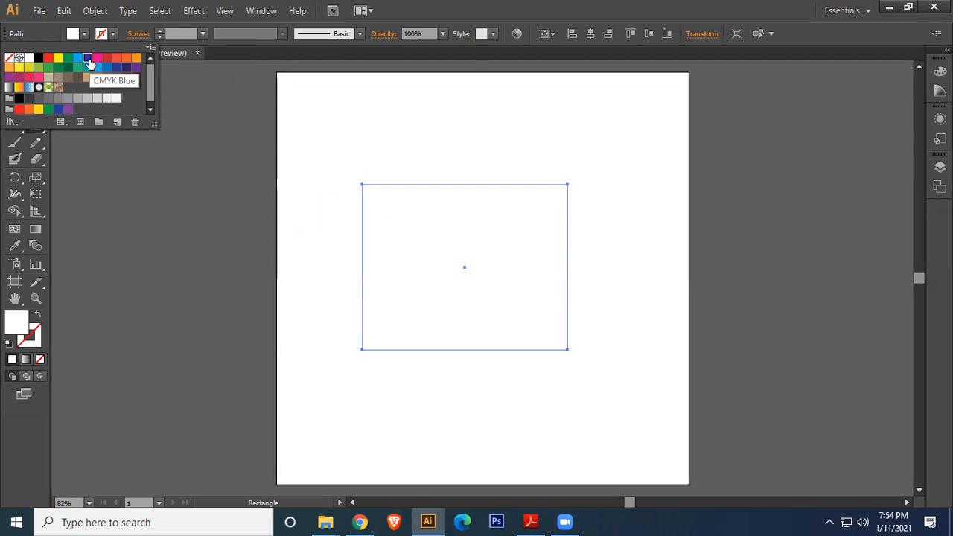
click(87, 58)
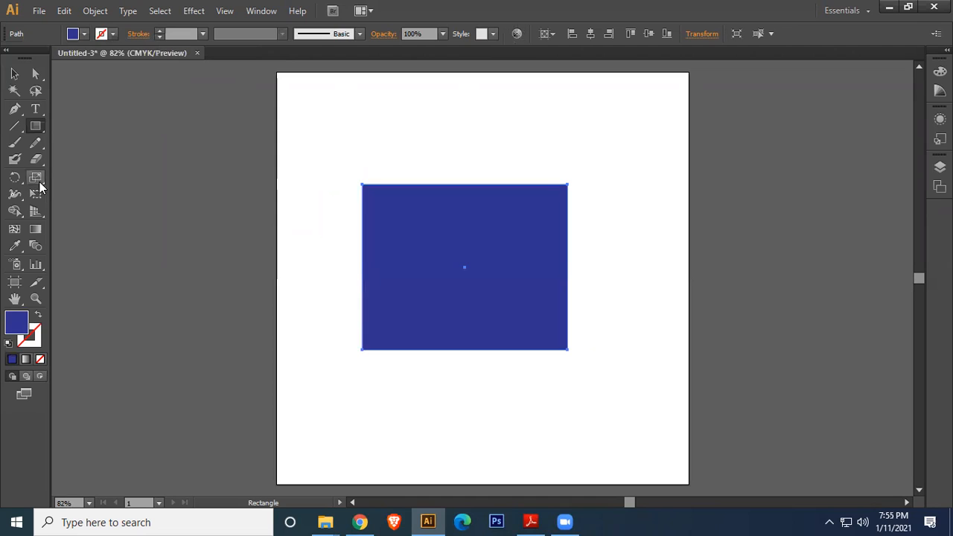
Step: Detach the Eraser tool group as a floating palette and erase two vertical bands and one slanted band across the blue rectangle
click(36, 159)
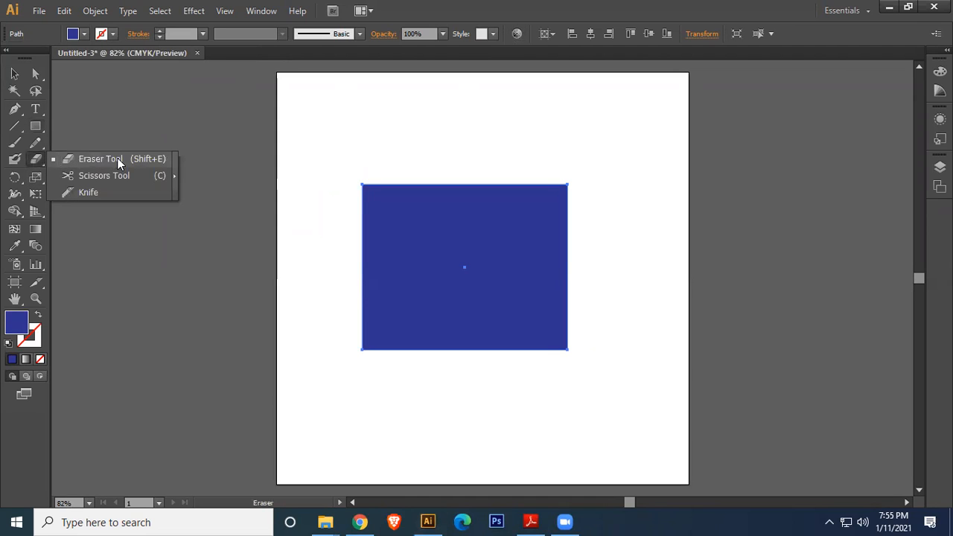
click(176, 183)
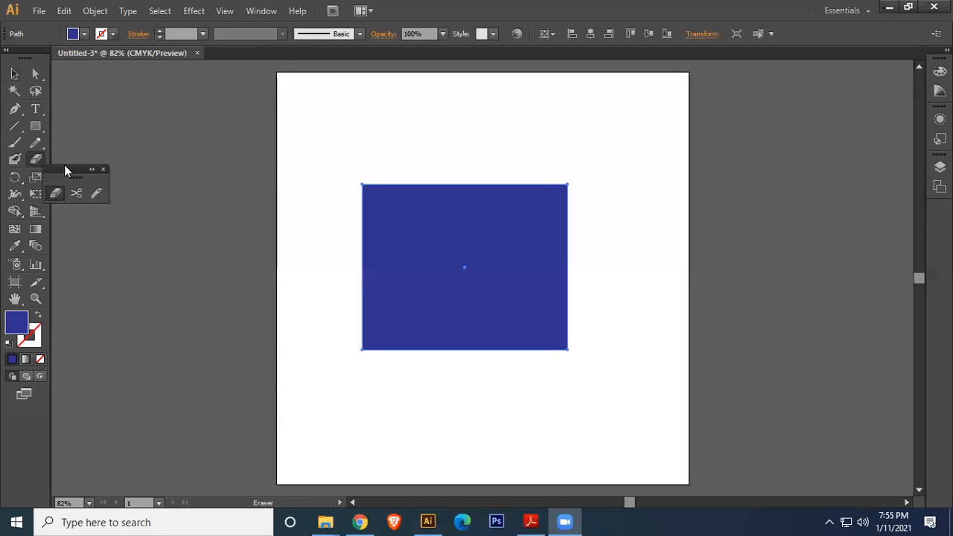
drag(65, 171, 138, 119)
drag(496, 172, 478, 422)
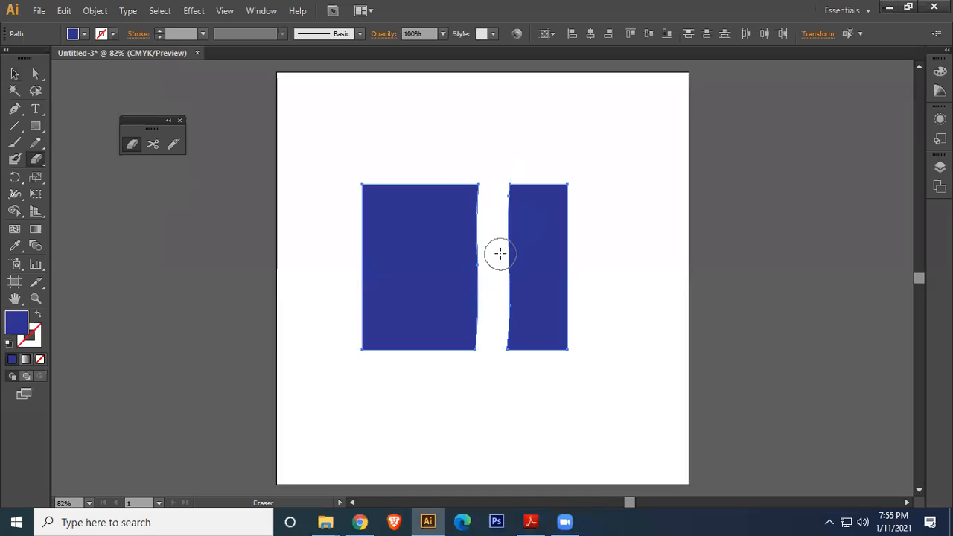
drag(358, 232, 593, 279)
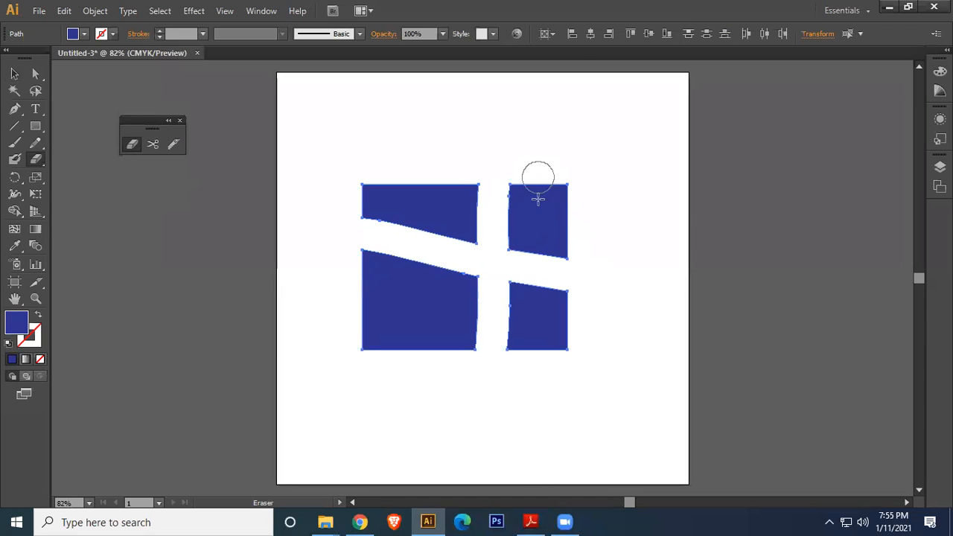
drag(538, 179, 519, 466)
Step: Deselect the erased rectangle and move four of its separate pieces apart
click(14, 74)
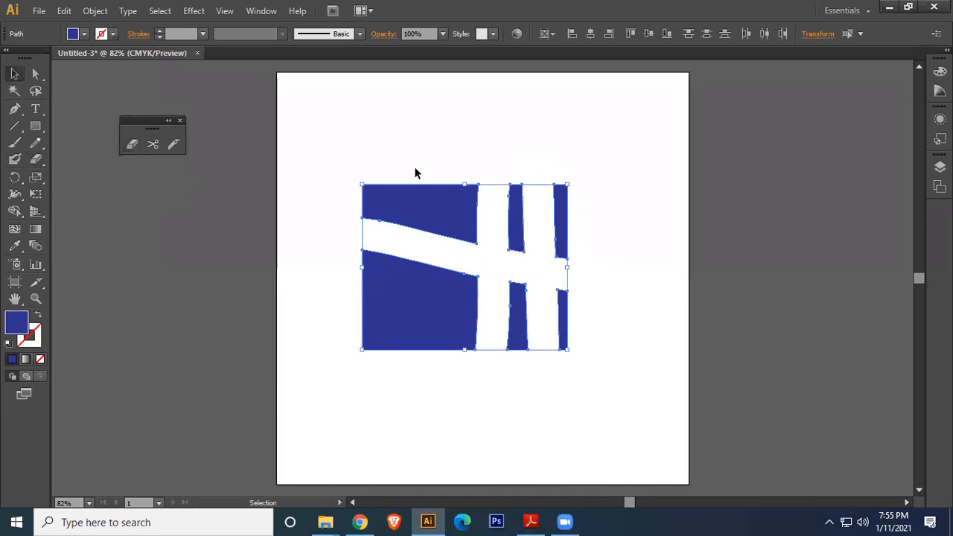
click(651, 265)
drag(563, 221, 618, 166)
drag(513, 223, 461, 106)
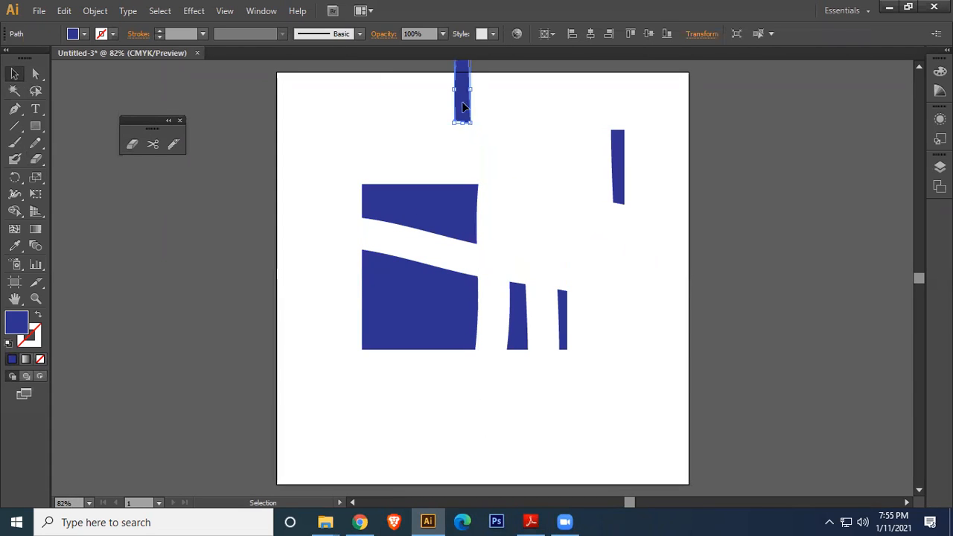
drag(419, 206, 447, 189)
drag(560, 314, 605, 314)
Step: Delete all the blue pieces and draw a new square in the middle of the artboard
drag(341, 70, 666, 377)
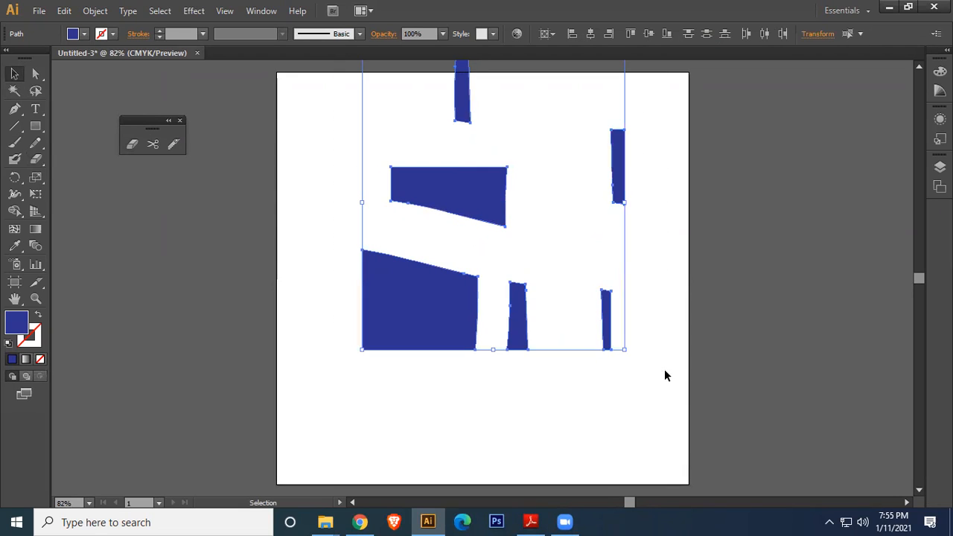
key(Delete)
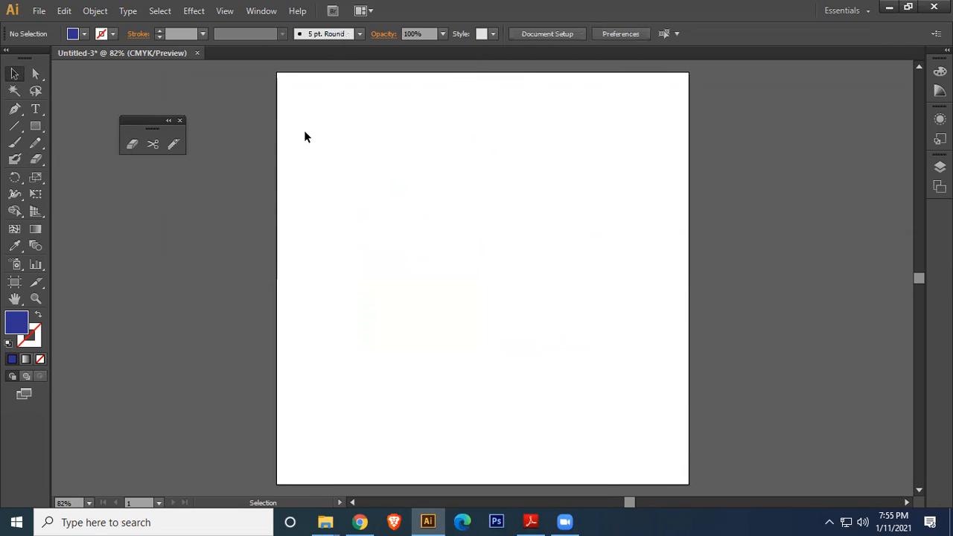
click(40, 126)
drag(375, 181, 551, 357)
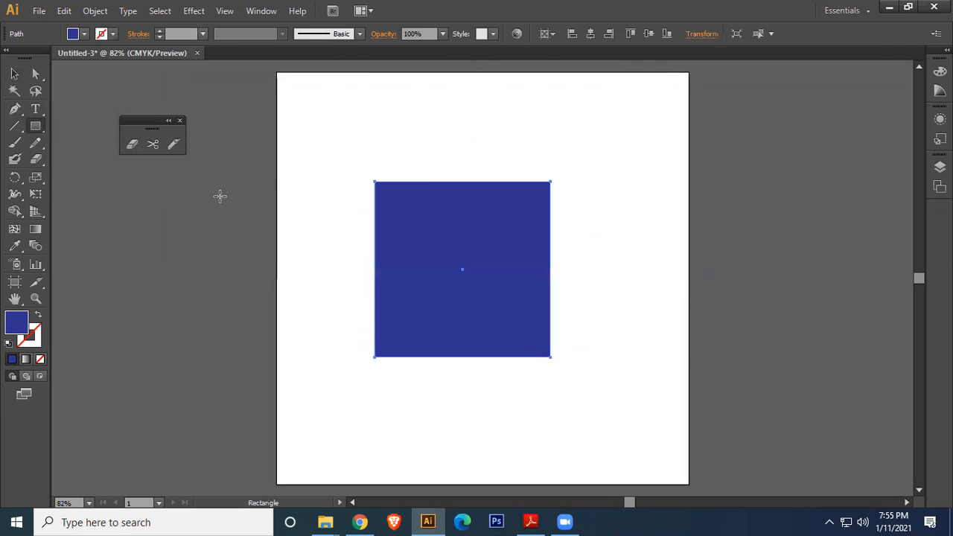
Step: Remove the square's fill and give it a black 4 pt stroke
click(84, 33)
click(9, 57)
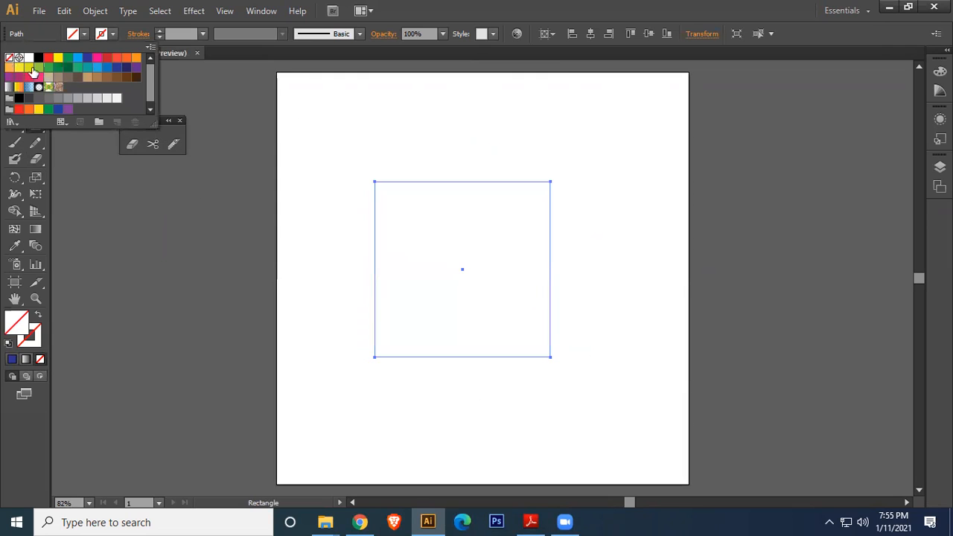
click(116, 34)
click(116, 34)
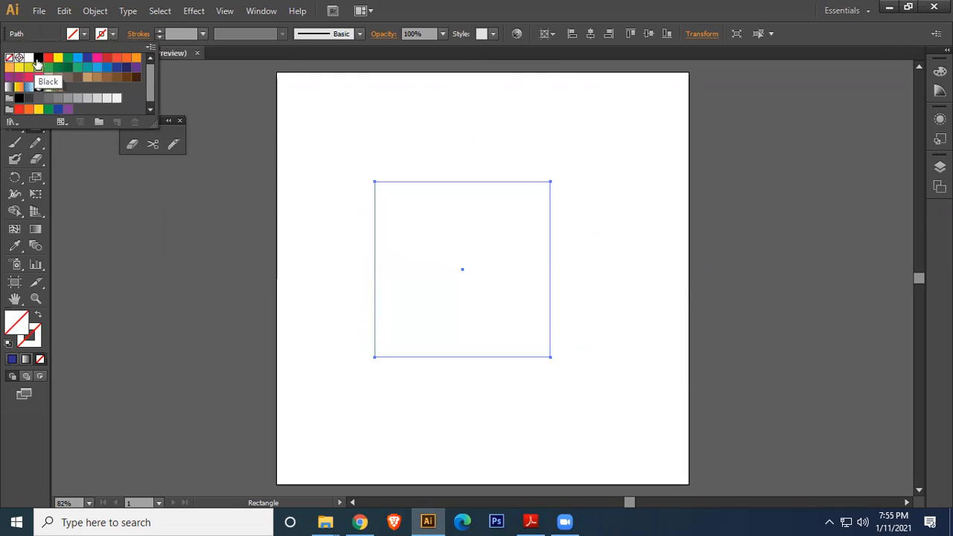
click(39, 58)
click(159, 30)
click(159, 30)
click(159, 31)
click(160, 30)
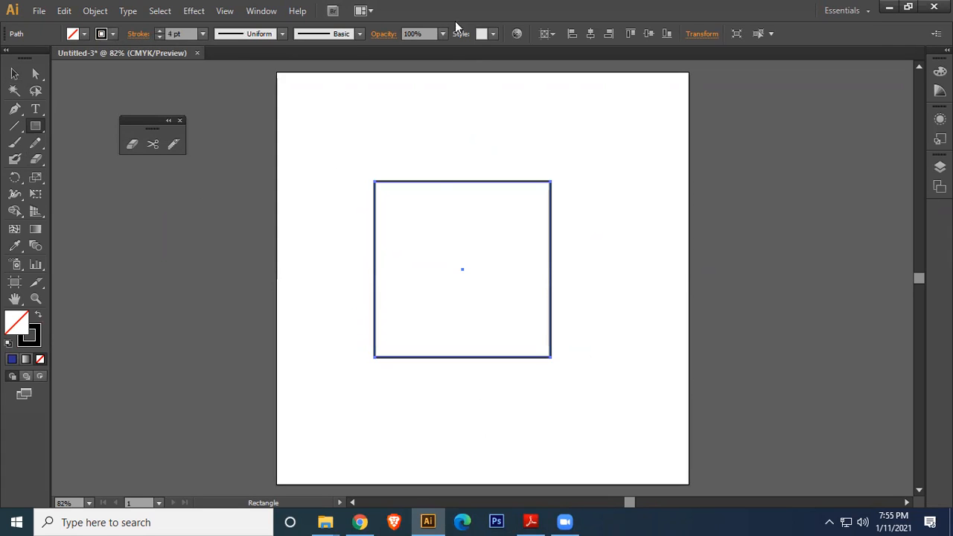
Step: Cut the square's left edge at two points with the Scissors tool, working at 300% zoom
click(14, 73)
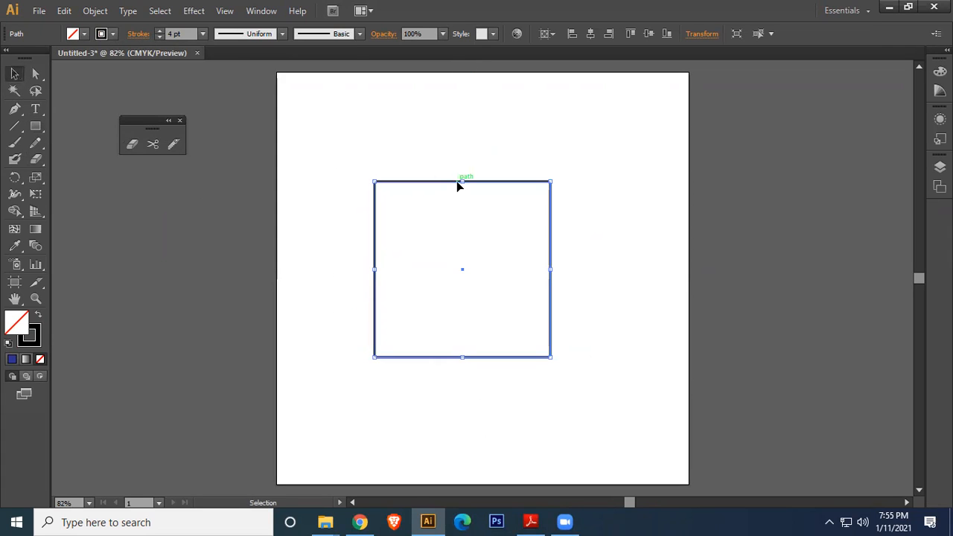
scroll(514, 275, up, 2)
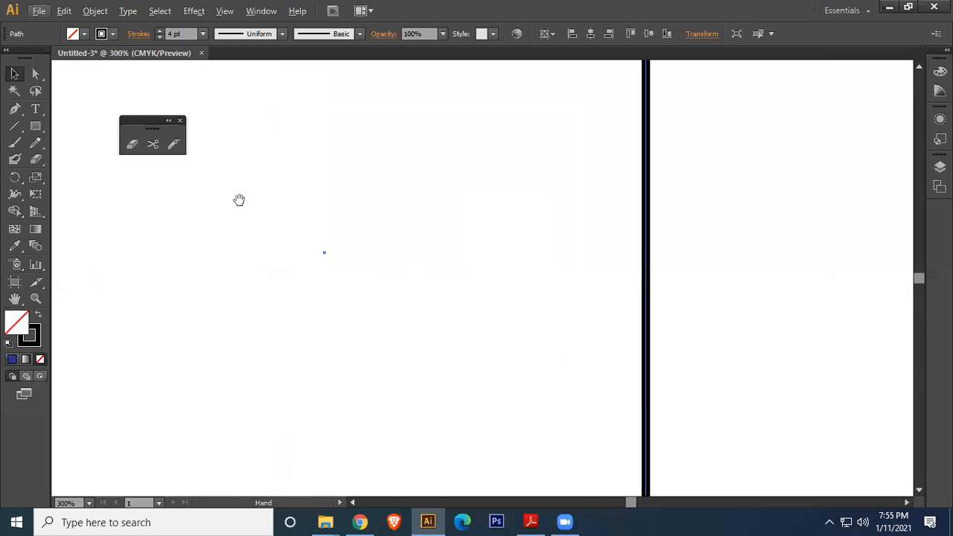
drag(239, 200, 805, 324)
drag(671, 269, 532, 230)
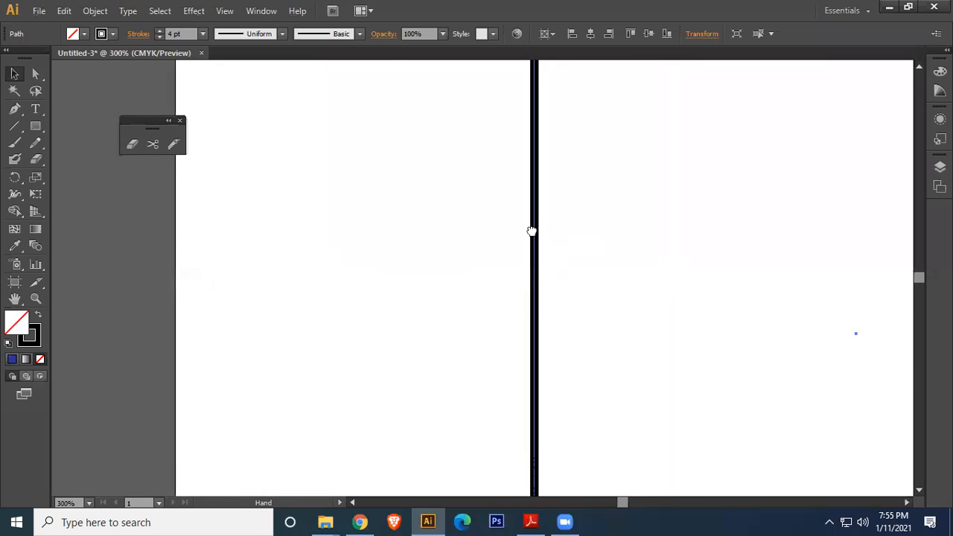
click(632, 253)
click(534, 236)
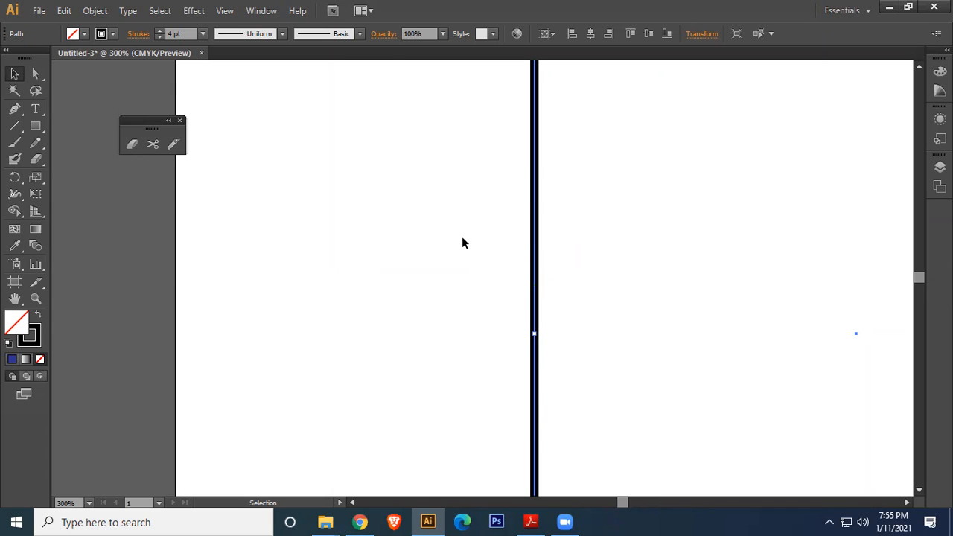
click(154, 150)
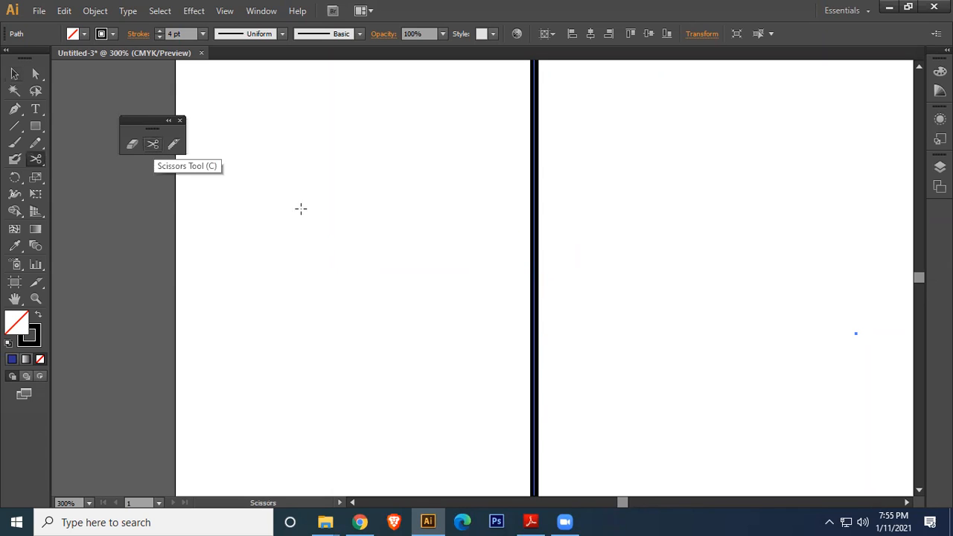
click(533, 207)
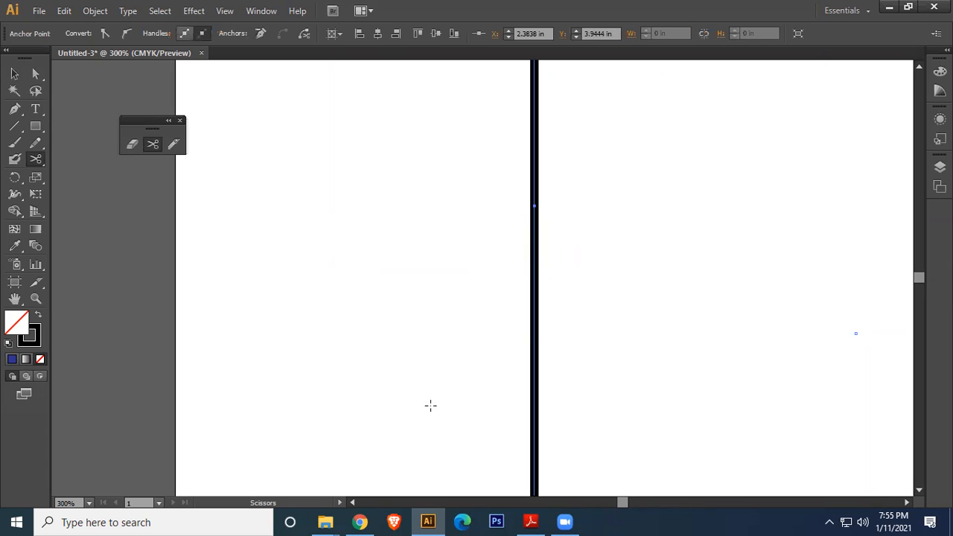
click(534, 294)
Step: Deselect the path and move the short cut segment away from the square's left edge, outside the square
click(14, 74)
click(642, 356)
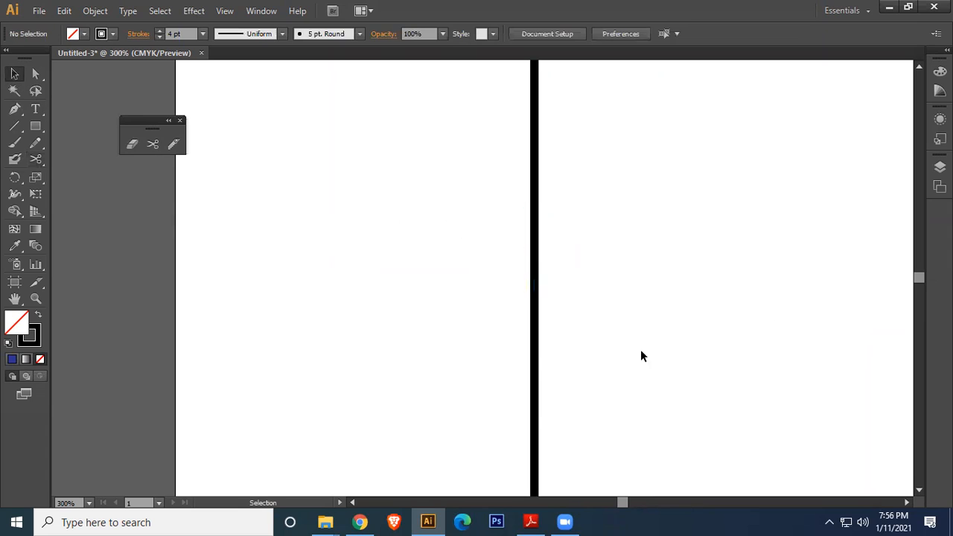
drag(535, 257, 399, 254)
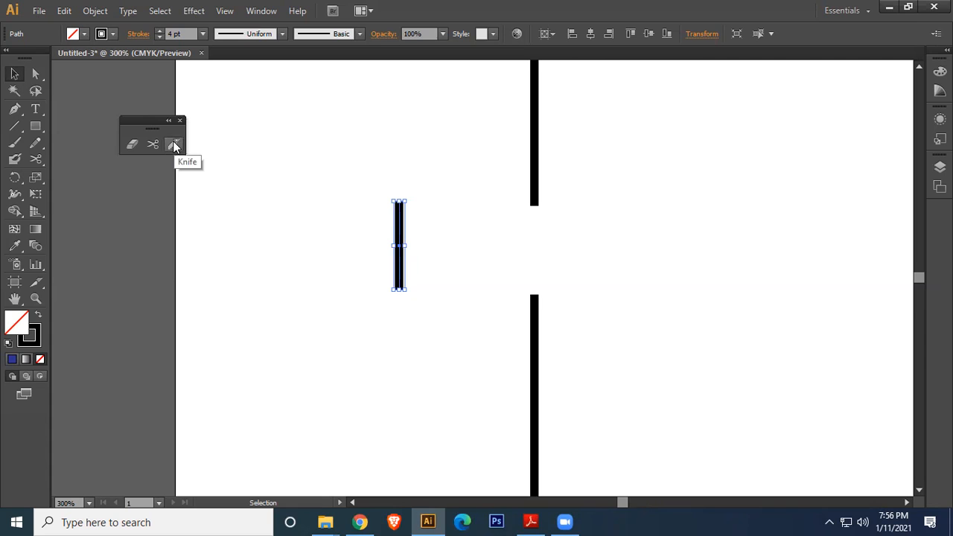
Step: Try to cut the upper part of the square's open left edge with the Knife tool
click(541, 139)
click(535, 138)
click(176, 145)
mouse_move(531, 112)
mouse_down()
mouse_move(570, 178)
mouse_move(577, 220)
mouse_up()
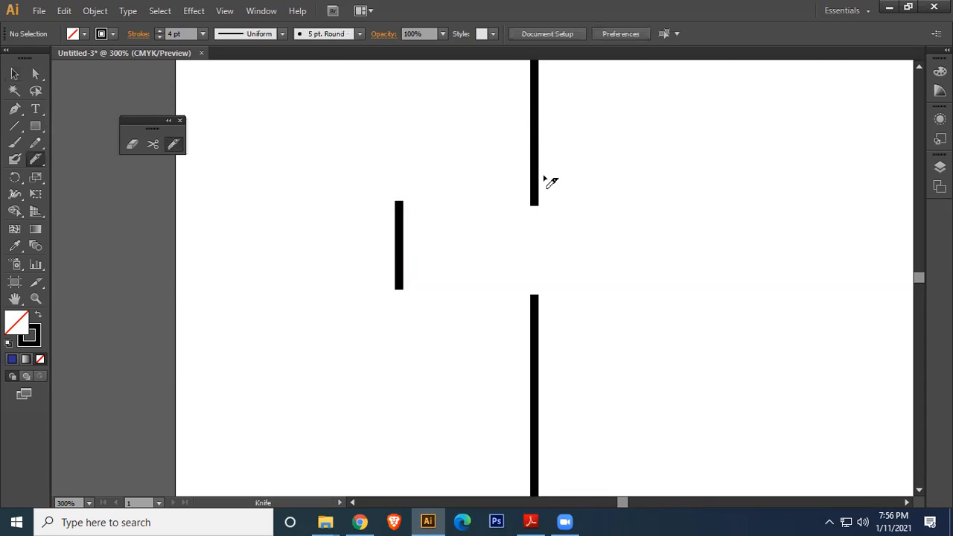
drag(538, 113, 561, 198)
click(14, 73)
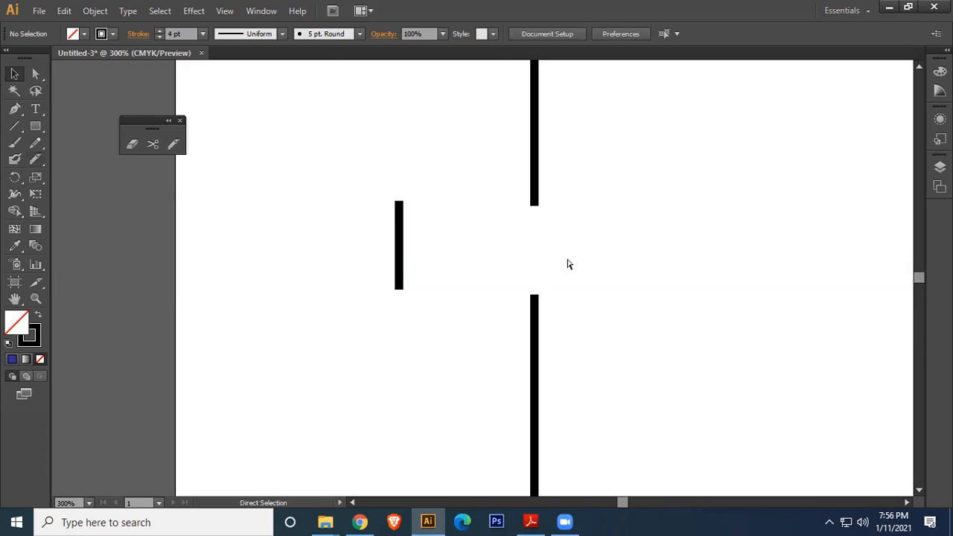
Step: Delete the cut square and its loose segment, and draw a new rectangle near the middle of the artboard
key(ctrl+0)
drag(317, 132, 585, 386)
key(Delete)
key(m)
drag(400, 219, 579, 418)
Step: Fill the rectangle with green and remove its stroke
click(84, 33)
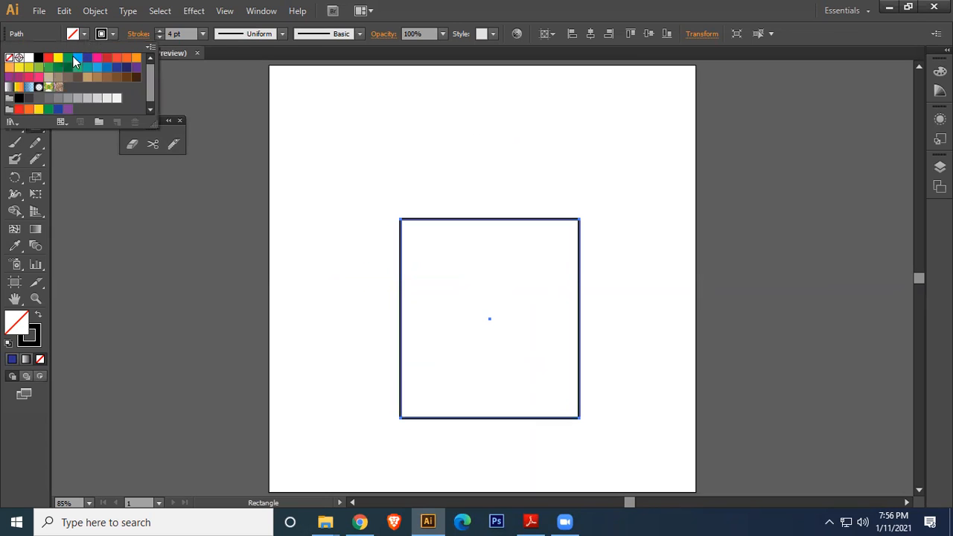
click(68, 58)
click(111, 34)
click(9, 57)
click(522, 6)
Step: Slice the green rectangle with seven crossing freehand cuts in different directions using the Knife tool
click(172, 145)
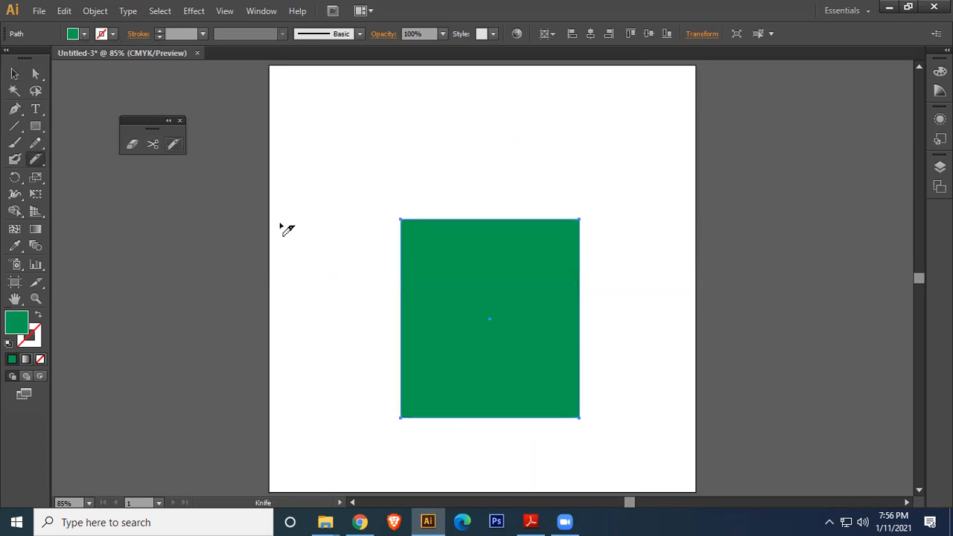
drag(472, 257, 513, 439)
drag(398, 239, 608, 366)
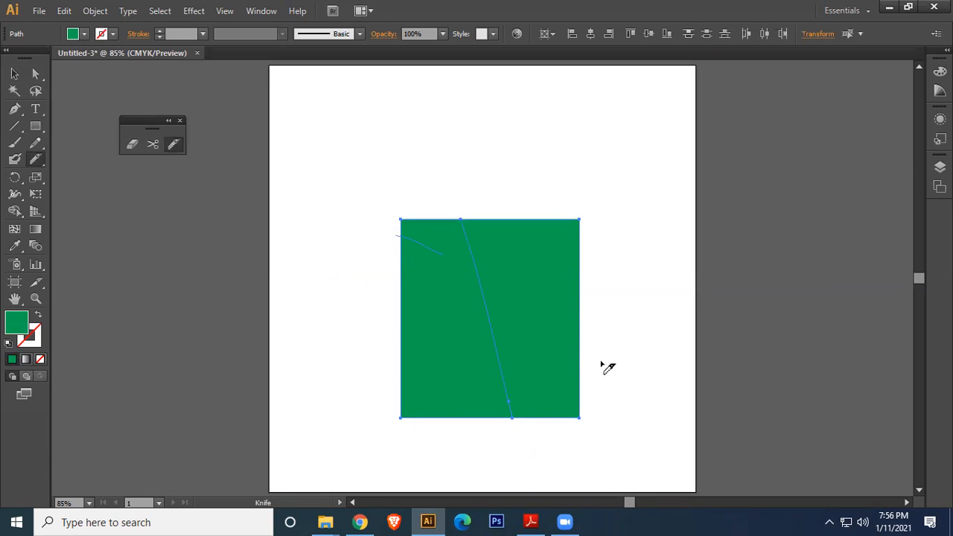
drag(543, 192, 433, 375)
drag(371, 290, 543, 396)
drag(590, 251, 408, 357)
drag(368, 264, 526, 371)
drag(481, 420, 481, 211)
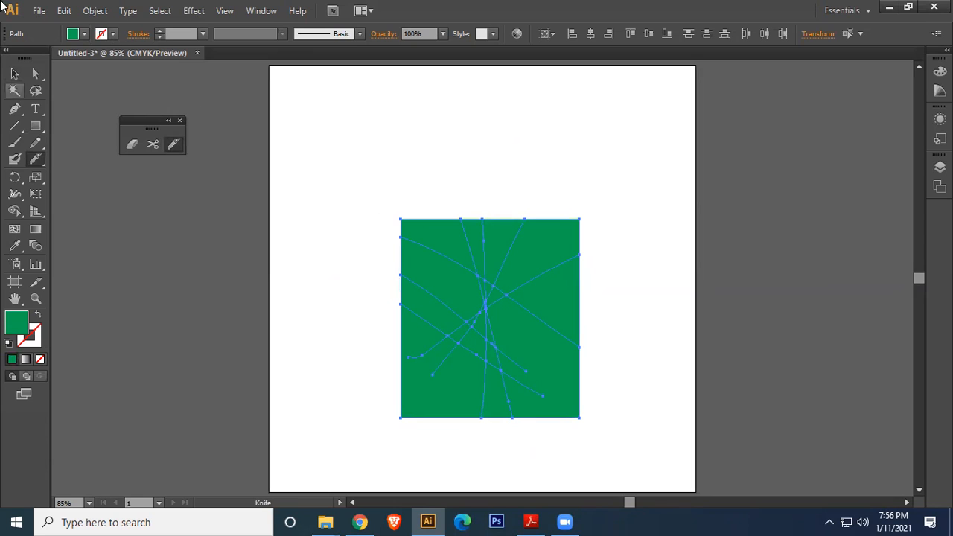
Step: Deselect the sliced rectangle and move its upper and right-hand pieces apart across the artboard
click(14, 74)
click(350, 140)
drag(564, 230, 597, 103)
drag(526, 224, 481, 111)
click(599, 236)
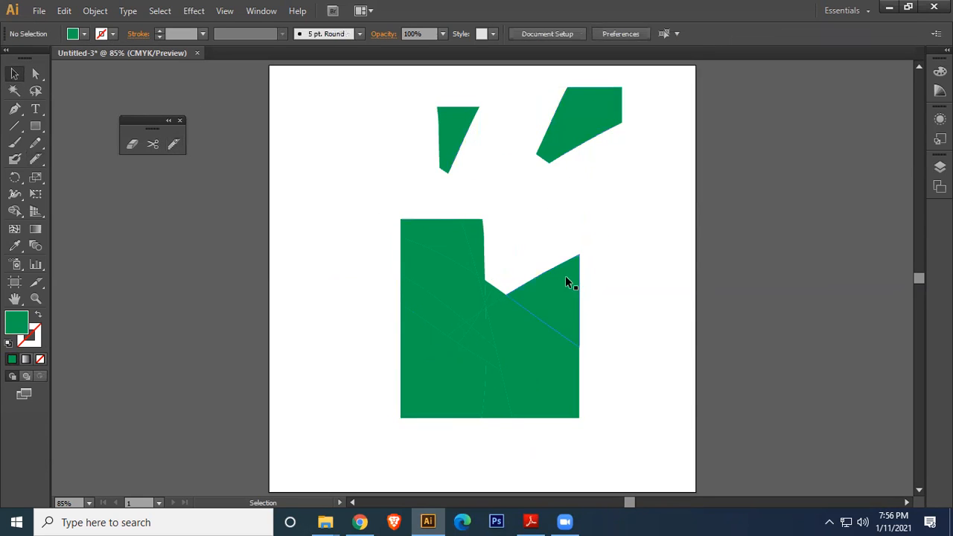
drag(569, 278, 600, 206)
click(609, 338)
drag(553, 342, 631, 340)
drag(502, 295, 514, 302)
drag(468, 231, 495, 194)
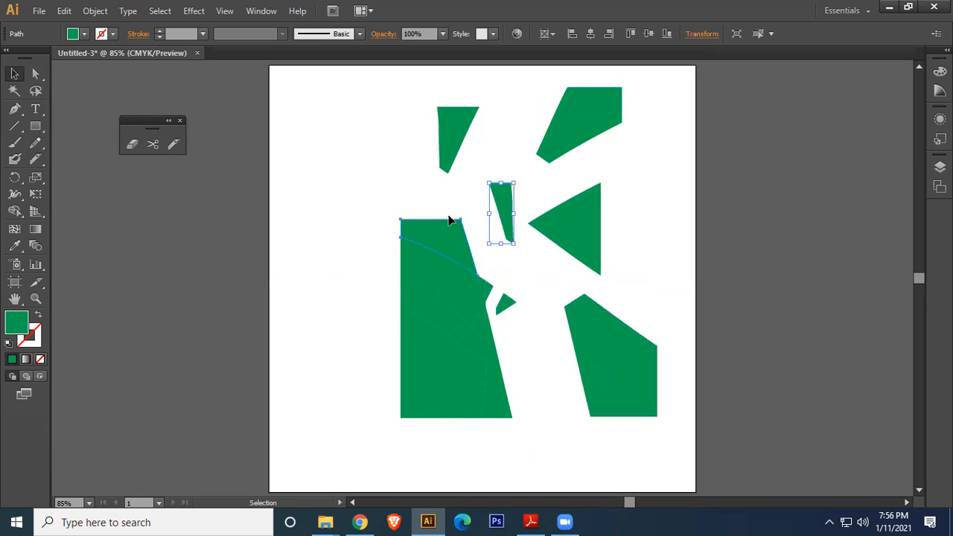
drag(451, 217, 385, 132)
drag(436, 268, 382, 225)
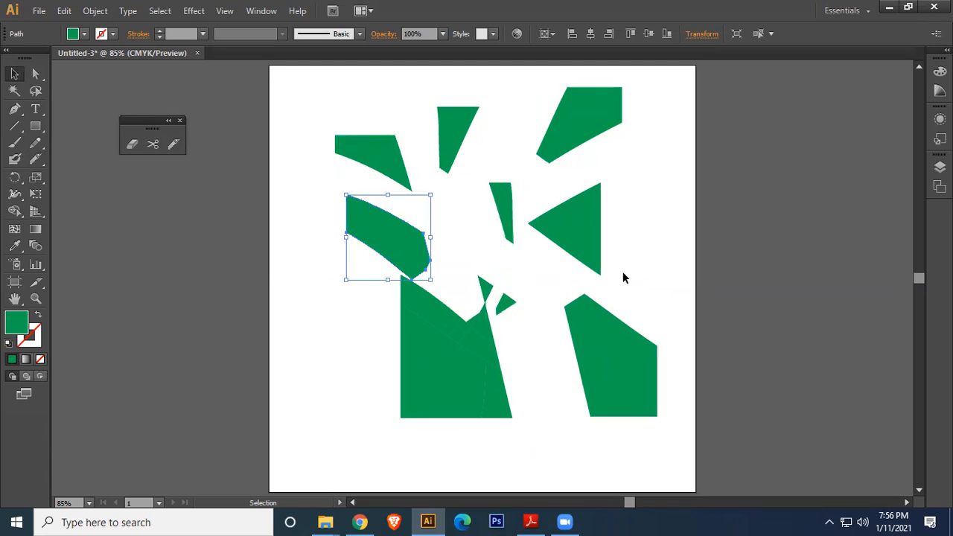
Step: Delete all the green pieces and close the floating Eraser, Scissors and Knife tool group
drag(309, 89, 671, 433)
key(Delete)
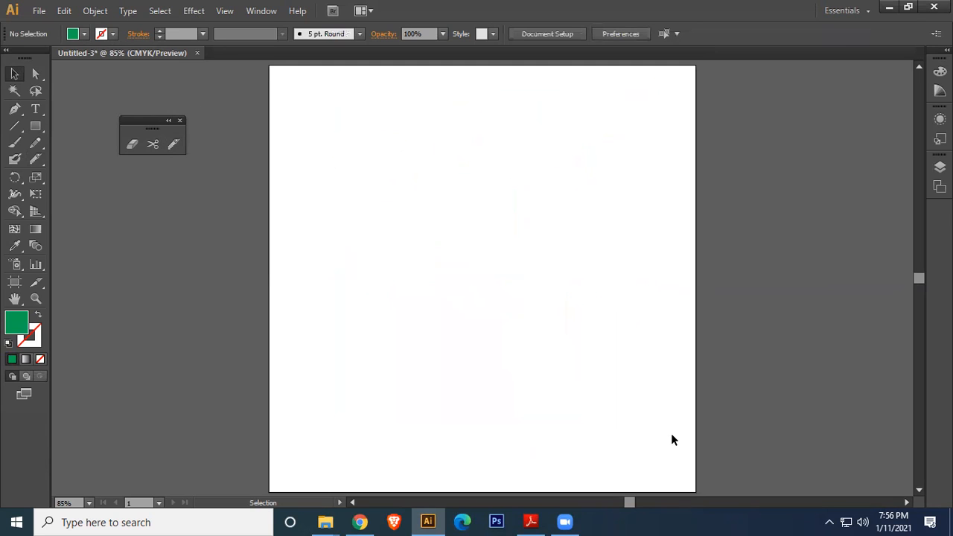
click(179, 119)
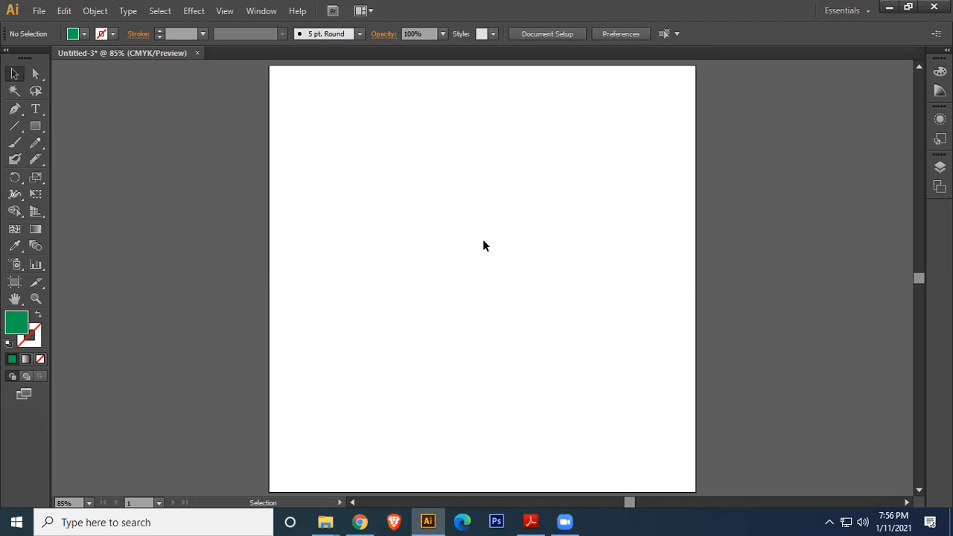
Step: Detach the Pencil tool group as a floating set and place it in the empty area beside the artboard
click(35, 143)
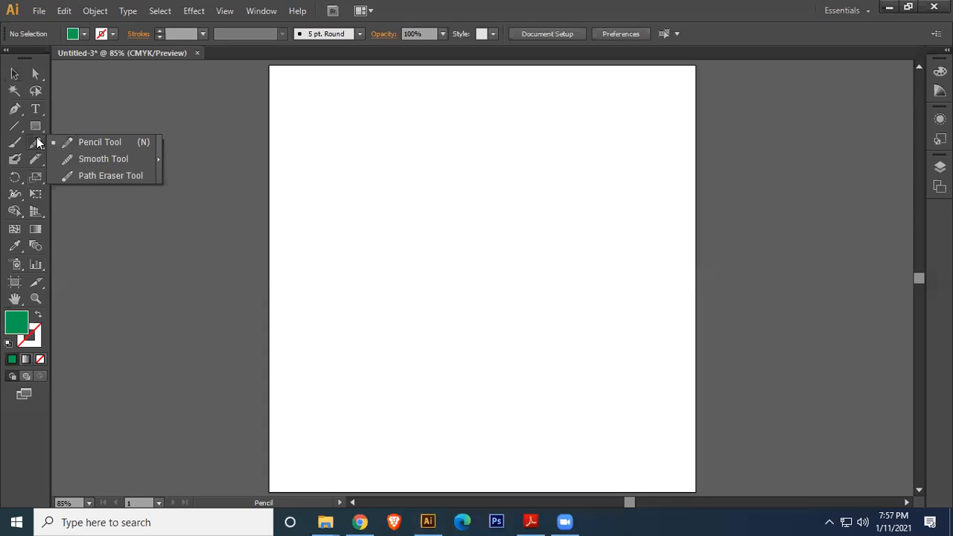
click(161, 162)
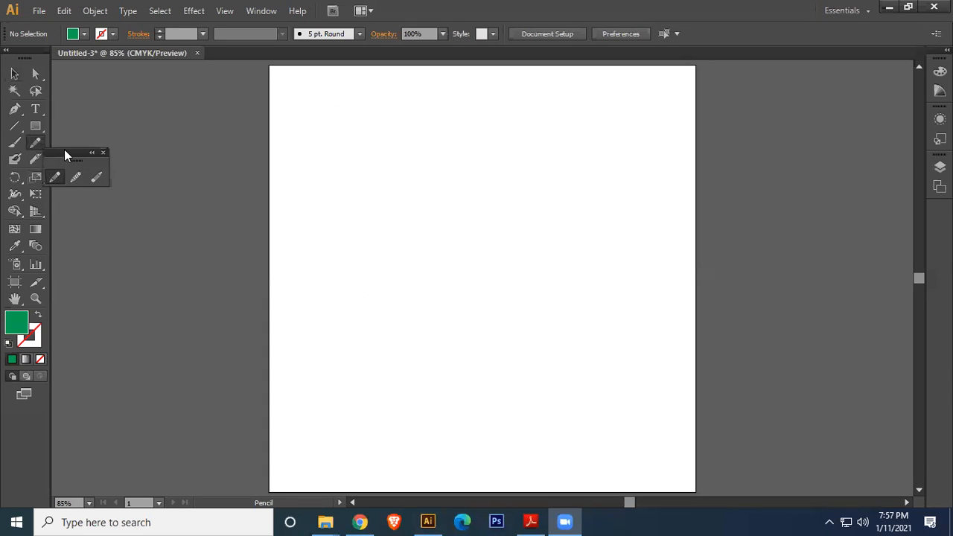
drag(64, 153, 129, 115)
Step: Draw two roughly parallel diagonal lines with the Pencil tool in a black stroke, and deselect them
drag(319, 171, 563, 267)
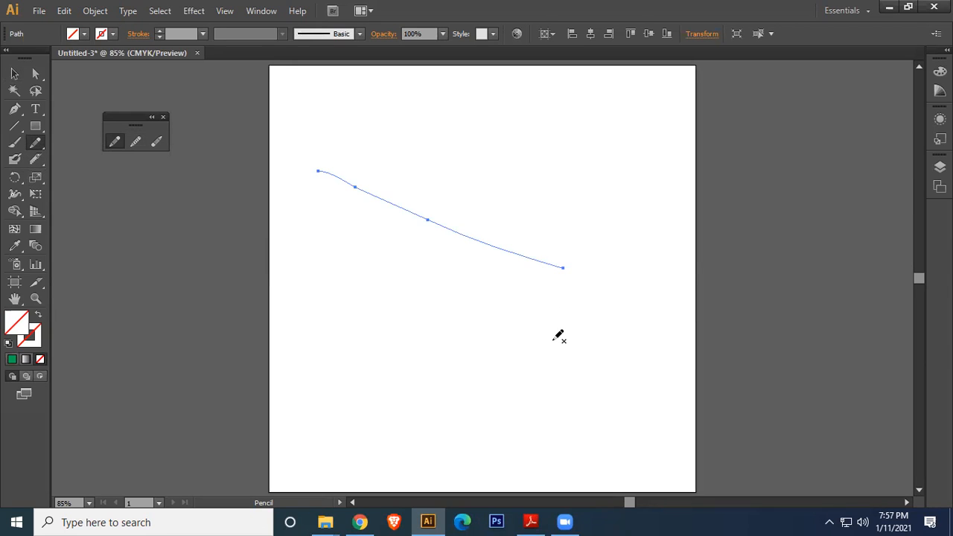
click(113, 34)
click(37, 58)
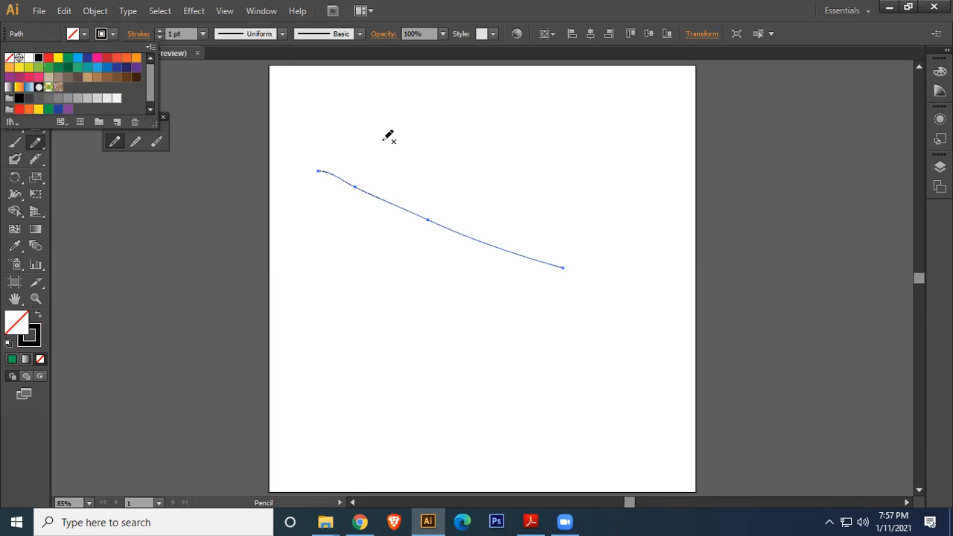
click(348, 116)
drag(359, 132, 587, 221)
click(15, 74)
click(481, 391)
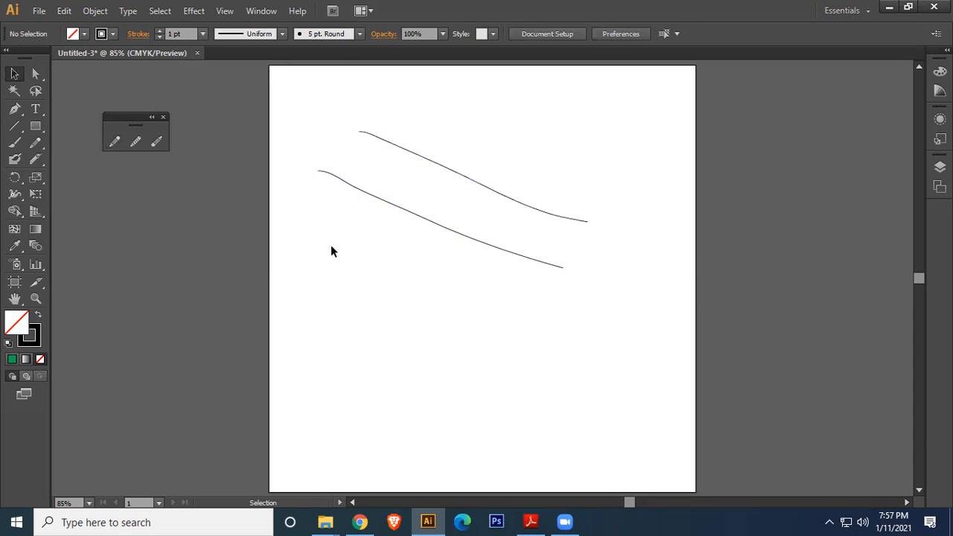
Step: Draw a long looping Pencil path with a 16 pt stroke, plus a short wavy path above its lower-left end
click(113, 142)
mouse_move(322, 276)
mouse_down()
mouse_move(533, 308)
mouse_move(618, 290)
mouse_move(635, 201)
mouse_move(557, 133)
mouse_move(504, 137)
mouse_move(515, 180)
mouse_move(586, 210)
mouse_move(424, 82)
mouse_move(425, 163)
mouse_up()
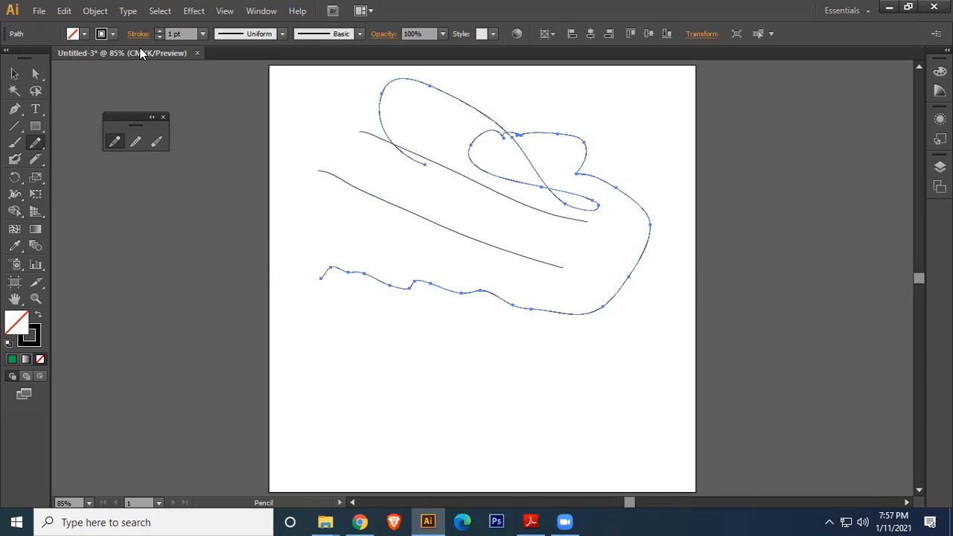
click(159, 31)
click(159, 31)
click(159, 31)
click(159, 31)
click(159, 31)
click(159, 31)
click(159, 32)
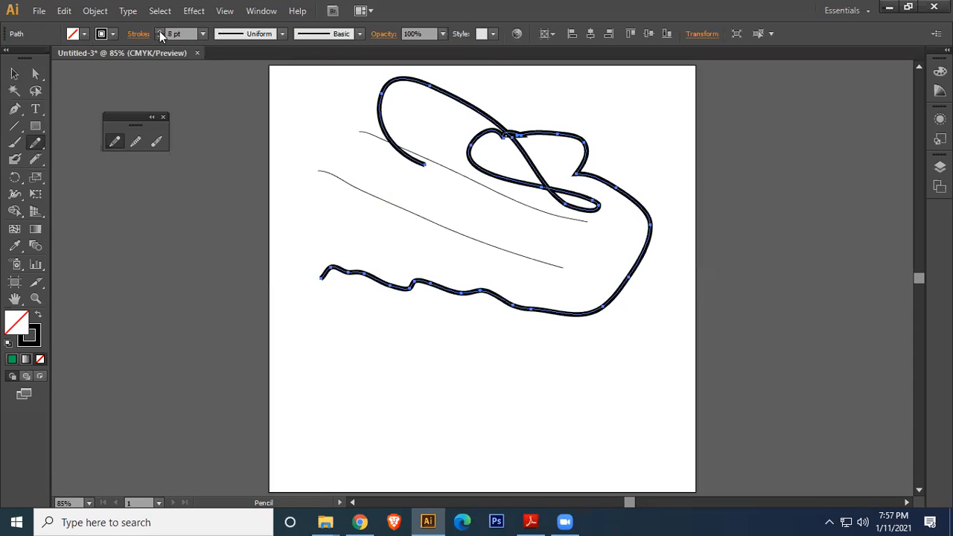
click(160, 31)
click(160, 31)
click(159, 32)
click(159, 31)
click(159, 32)
click(159, 31)
click(160, 31)
click(159, 31)
drag(313, 223, 406, 230)
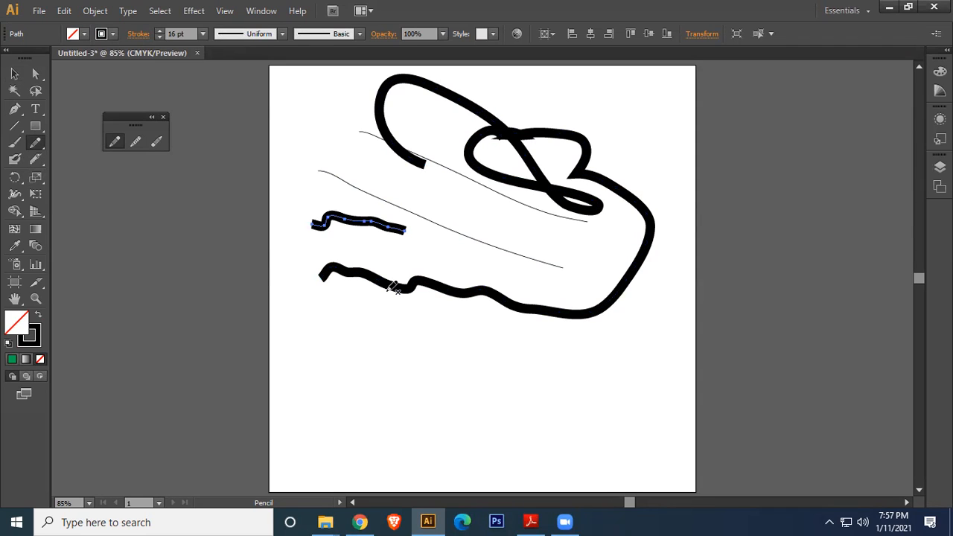
Step: Select the long looping path and smooth the bumps along its lower-left section with the Smooth tool
click(137, 141)
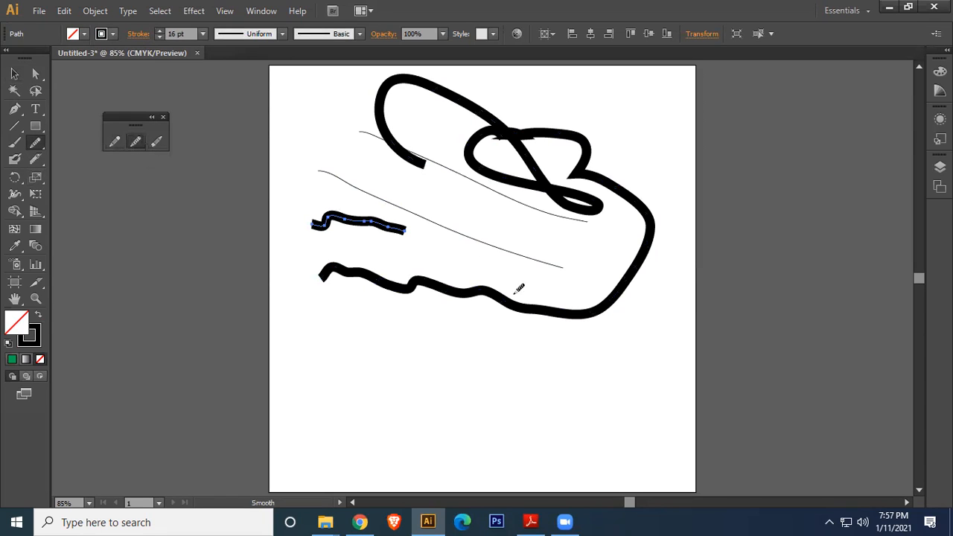
key(v)
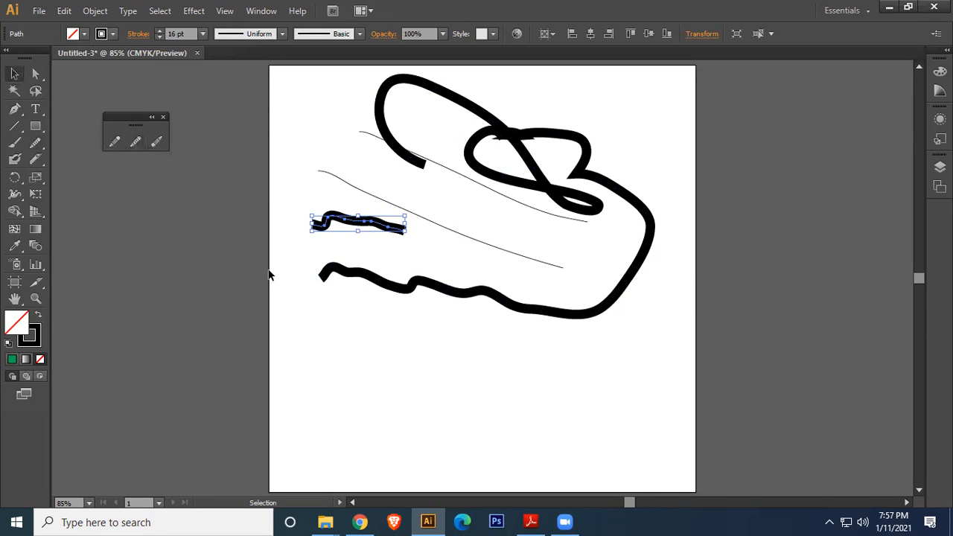
click(425, 285)
click(134, 141)
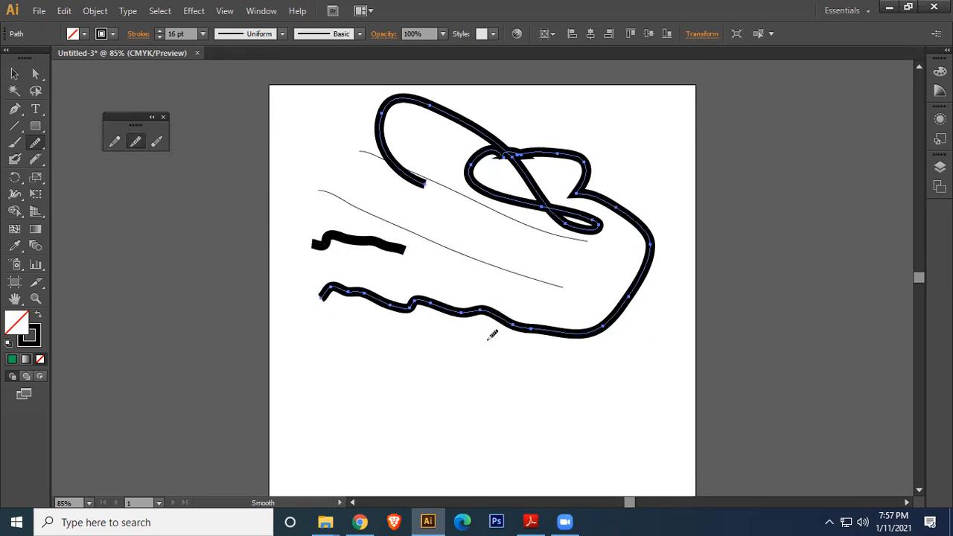
scroll(488, 332, up, 4)
drag(296, 172, 586, 232)
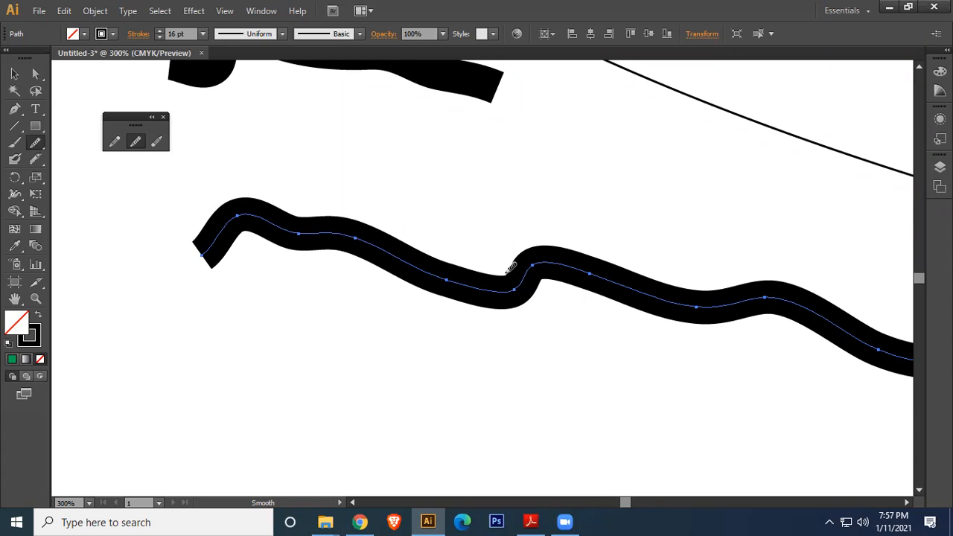
mouse_move(509, 287)
mouse_down()
mouse_move(499, 281)
mouse_move(520, 287)
mouse_move(535, 260)
mouse_up()
mouse_move(493, 286)
mouse_down()
mouse_move(533, 262)
mouse_move(536, 271)
mouse_up()
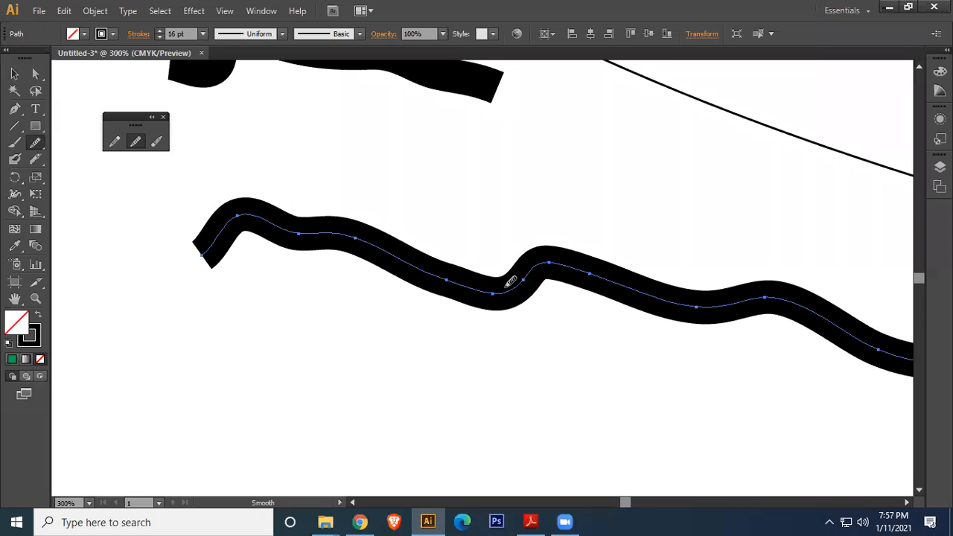
drag(278, 220, 335, 233)
mouse_move(277, 217)
mouse_down()
mouse_move(313, 224)
mouse_move(324, 247)
mouse_move(280, 221)
mouse_move(309, 225)
mouse_up()
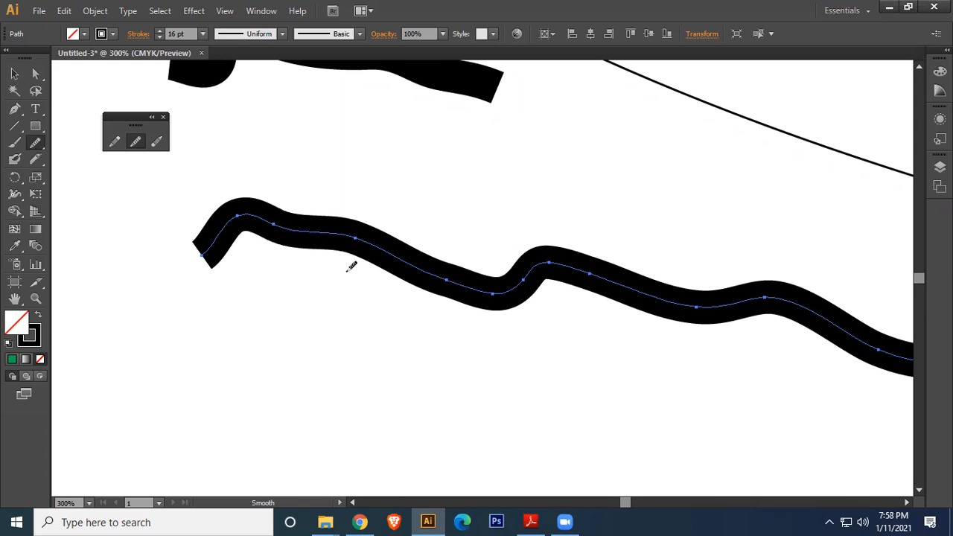
mouse_move(535, 275)
mouse_down()
mouse_move(575, 274)
mouse_move(533, 266)
mouse_move(567, 267)
mouse_move(552, 287)
mouse_move(526, 274)
mouse_move(560, 267)
mouse_move(584, 289)
mouse_up()
Step: Smooth the looping path's diagonal crossing section and round off the sharp corner to its right
key(space)
drag(702, 210, 604, 327)
drag(681, 202, 541, 319)
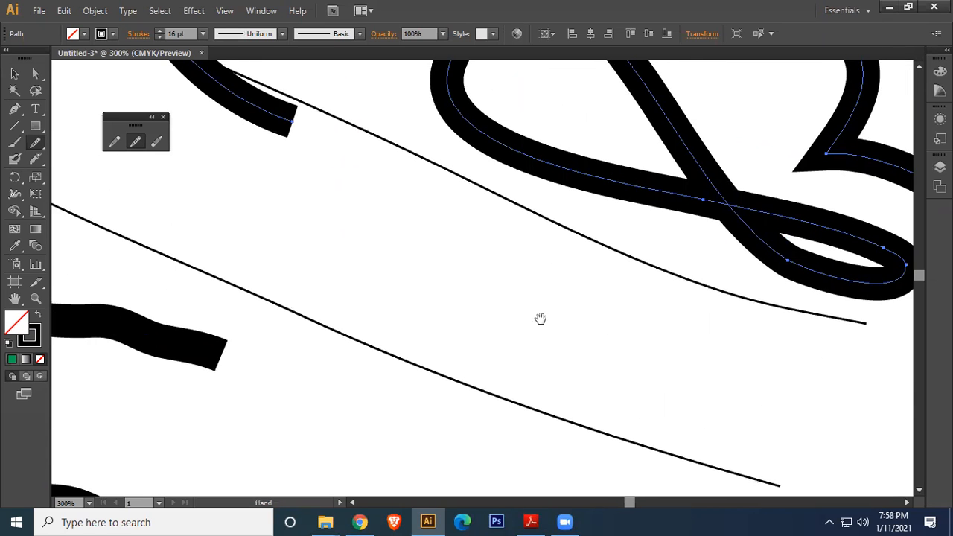
drag(695, 272, 430, 311)
drag(495, 279, 440, 334)
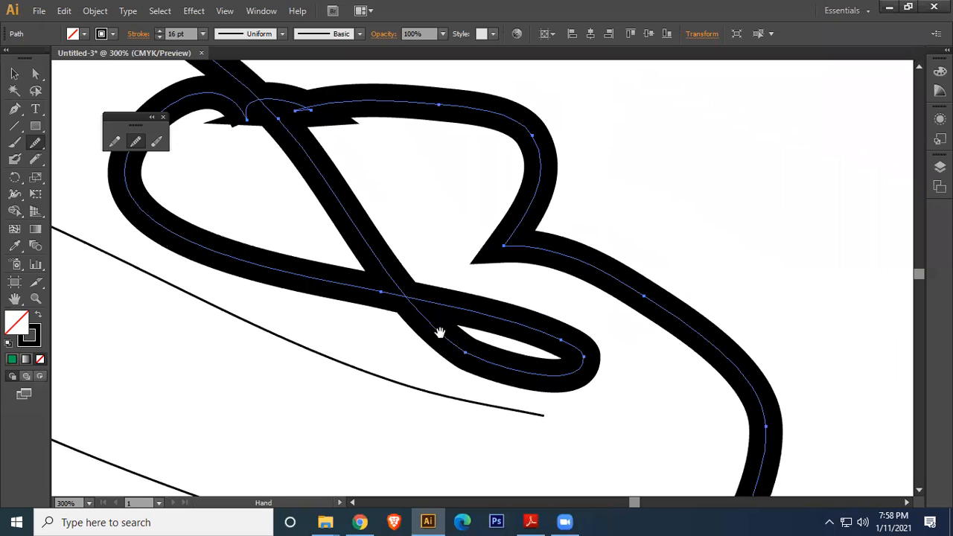
mouse_move(443, 328)
mouse_down()
mouse_move(494, 350)
mouse_move(481, 361)
mouse_move(507, 423)
mouse_up()
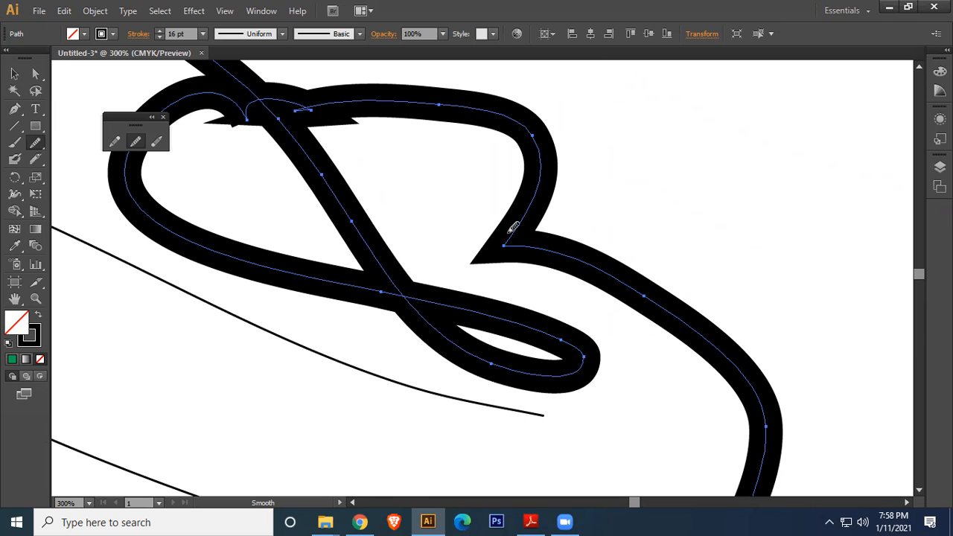
mouse_move(511, 231)
mouse_down()
mouse_move(541, 248)
mouse_move(520, 254)
mouse_move(537, 251)
mouse_move(515, 240)
mouse_move(512, 224)
mouse_move(509, 230)
mouse_move(533, 244)
mouse_move(512, 221)
mouse_move(537, 251)
mouse_move(517, 219)
mouse_move(509, 240)
mouse_move(551, 276)
mouse_move(539, 221)
mouse_move(520, 244)
mouse_move(530, 223)
mouse_move(518, 219)
mouse_move(511, 241)
mouse_move(537, 253)
mouse_move(520, 219)
mouse_move(495, 222)
mouse_move(517, 252)
mouse_move(504, 230)
mouse_move(528, 246)
mouse_move(522, 218)
mouse_move(518, 240)
mouse_move(529, 247)
mouse_move(523, 221)
mouse_move(513, 247)
mouse_move(539, 246)
mouse_move(525, 214)
mouse_move(515, 221)
mouse_move(544, 241)
mouse_move(526, 201)
mouse_up()
mouse_move(544, 242)
mouse_down()
mouse_move(516, 211)
mouse_move(535, 239)
mouse_move(527, 208)
mouse_move(510, 224)
mouse_move(534, 262)
mouse_move(536, 213)
mouse_move(516, 213)
mouse_move(535, 246)
mouse_move(530, 207)
mouse_move(510, 238)
mouse_move(536, 252)
mouse_move(536, 236)
mouse_move(507, 237)
mouse_move(521, 255)
mouse_up()
mouse_move(523, 215)
mouse_down()
mouse_move(516, 248)
mouse_move(517, 213)
mouse_move(521, 249)
mouse_move(556, 269)
mouse_up()
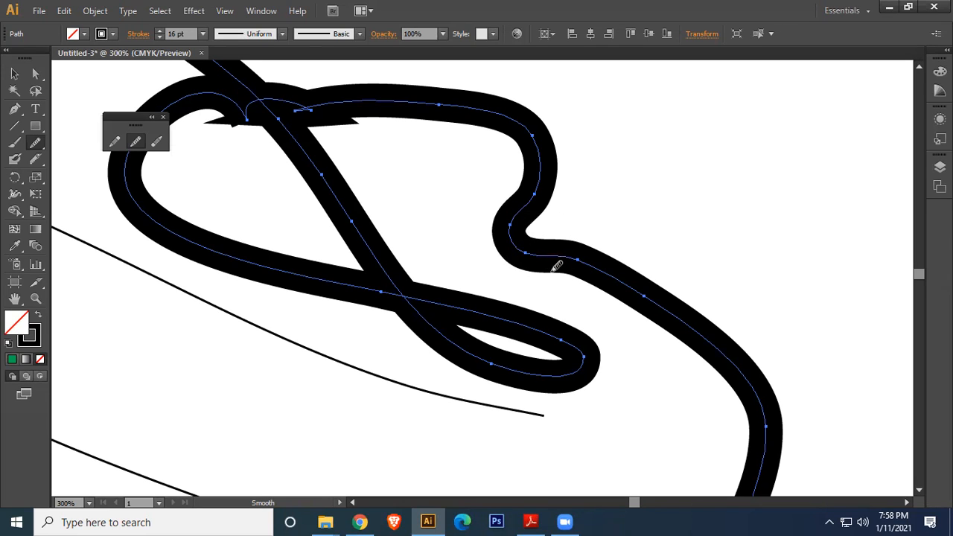
mouse_move(551, 257)
mouse_down()
mouse_move(596, 272)
mouse_move(580, 274)
mouse_move(593, 267)
mouse_up()
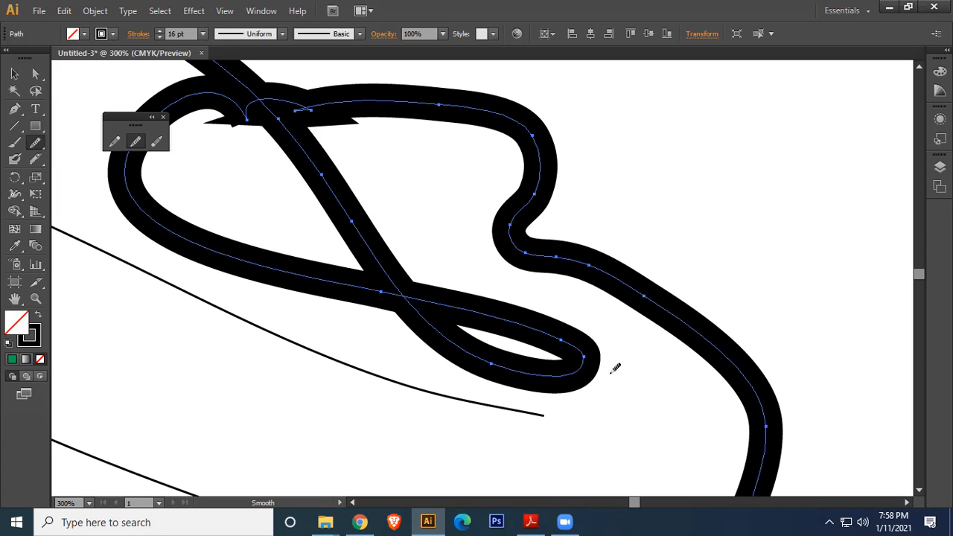
Step: Erase three gaps in the right-hand side of the looping path with the Path Eraser tool
click(157, 143)
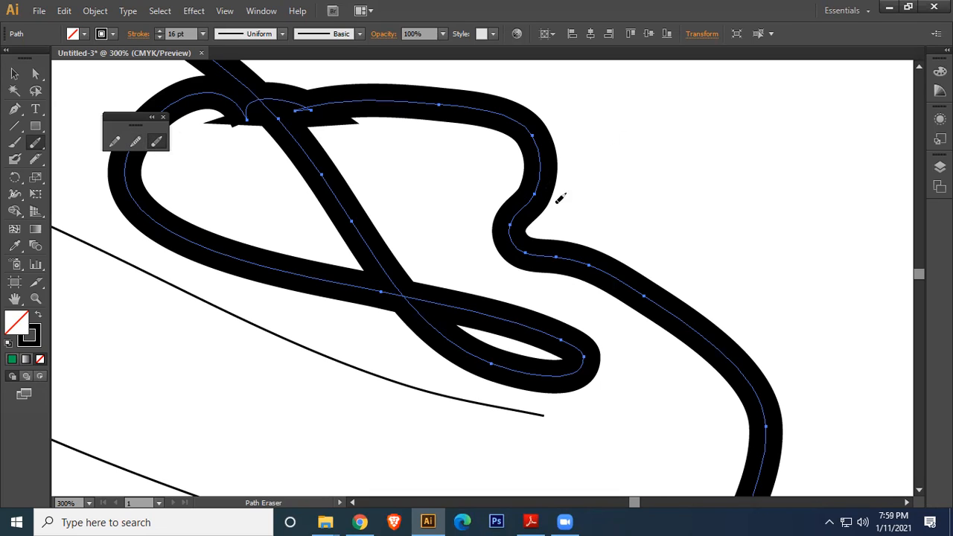
drag(560, 198, 568, 220)
drag(621, 268, 638, 345)
drag(702, 318, 696, 387)
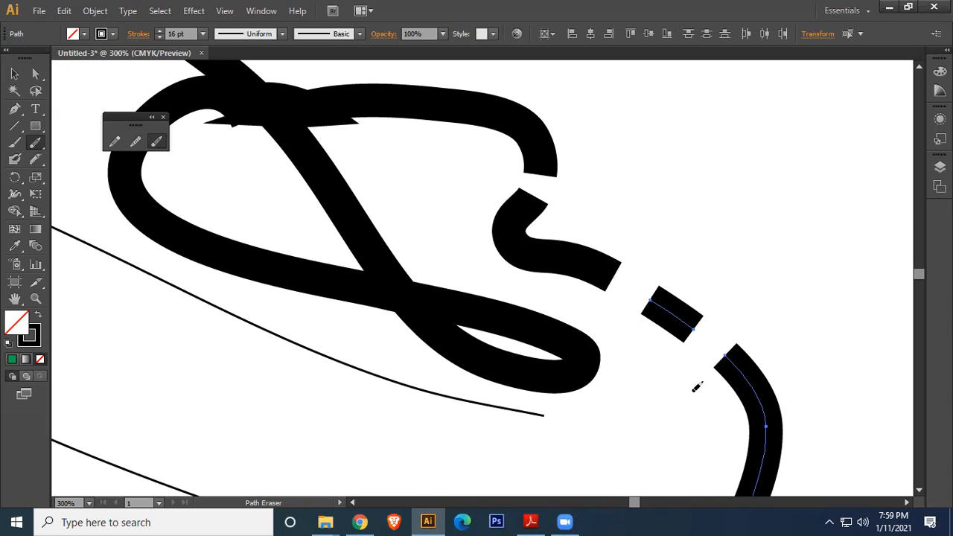
Step: Delete all the drawn paths, including the leftover short segment, so the artboard is empty
click(14, 74)
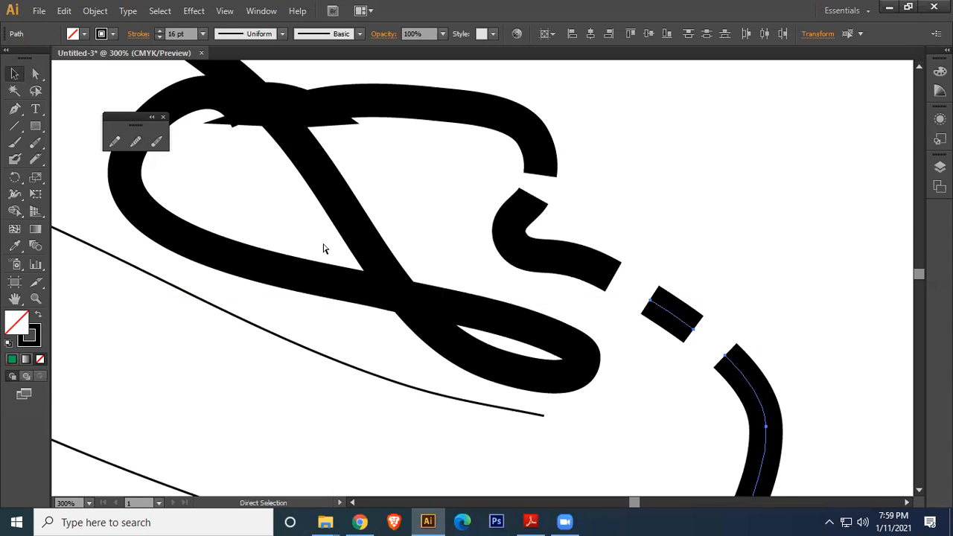
key(ctrl+0)
drag(282, 74, 597, 315)
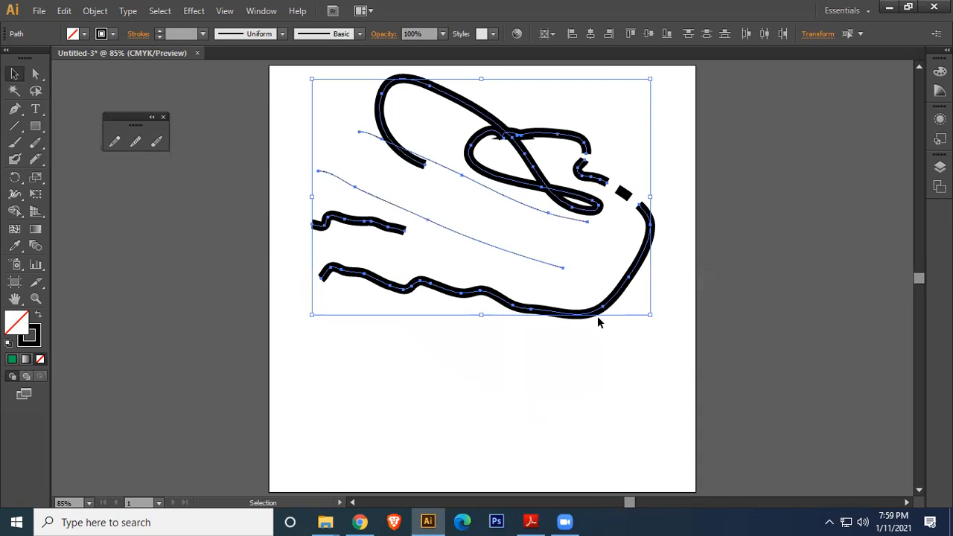
key(Delete)
drag(558, 151, 740, 372)
key(Delete)
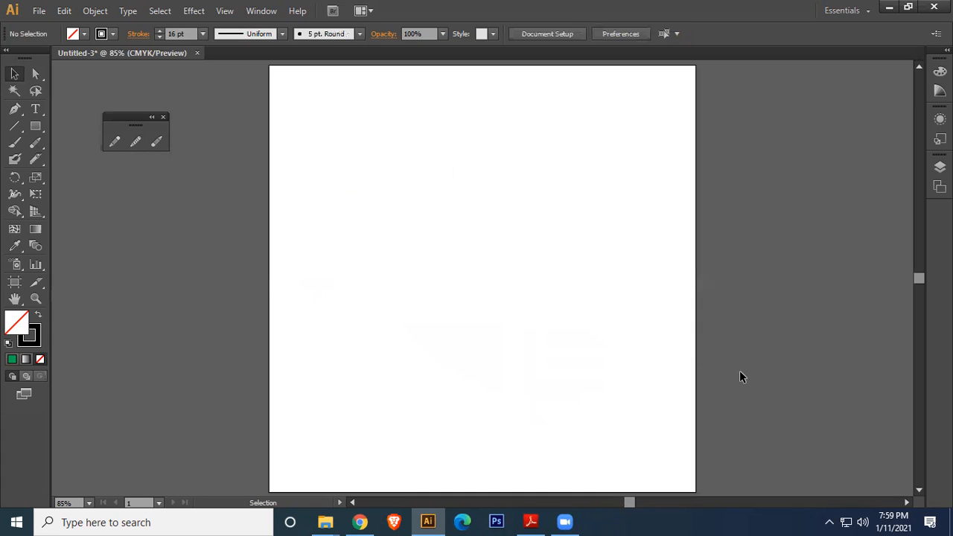
Step: Close the floating Pencil tool group and check the Class 02 tool list in Illustrator Module.pdf in Adobe Reader
click(164, 117)
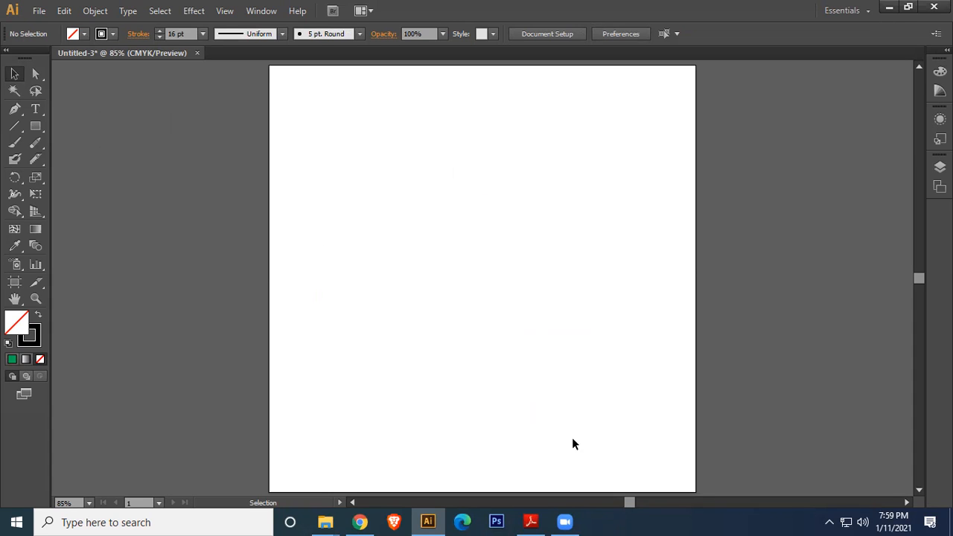
click(531, 521)
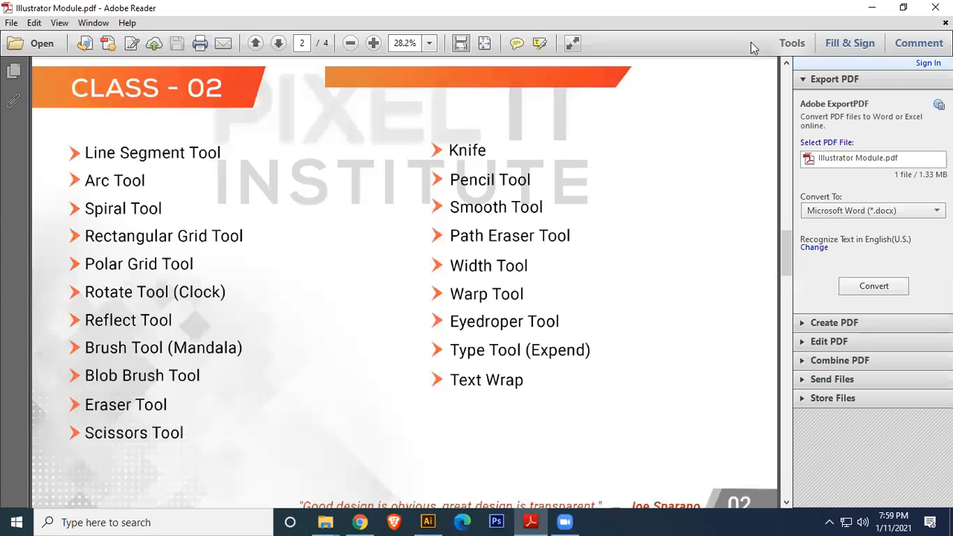
click(872, 7)
Step: Draw a large square near the middle of the artboard with no stroke and a black fill
click(35, 127)
drag(350, 186, 552, 386)
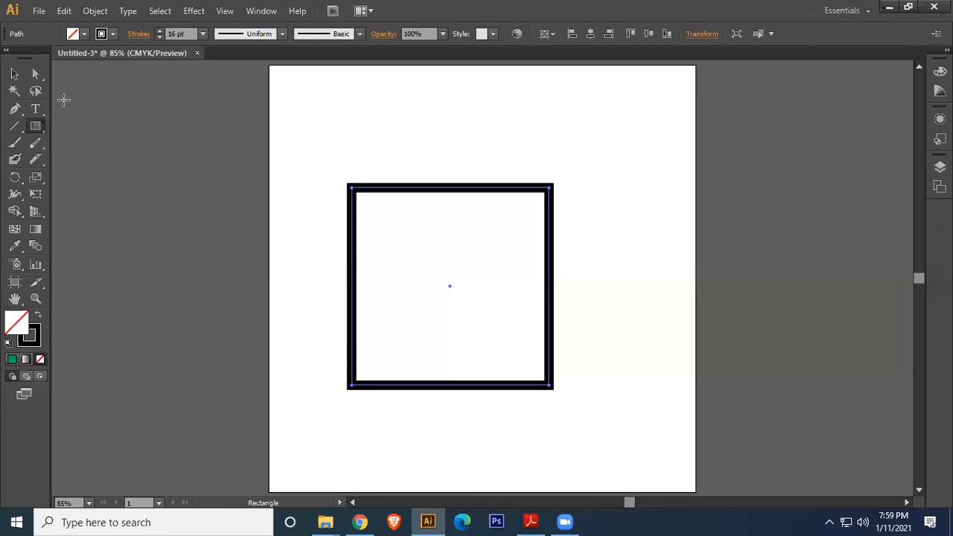
click(112, 34)
click(12, 60)
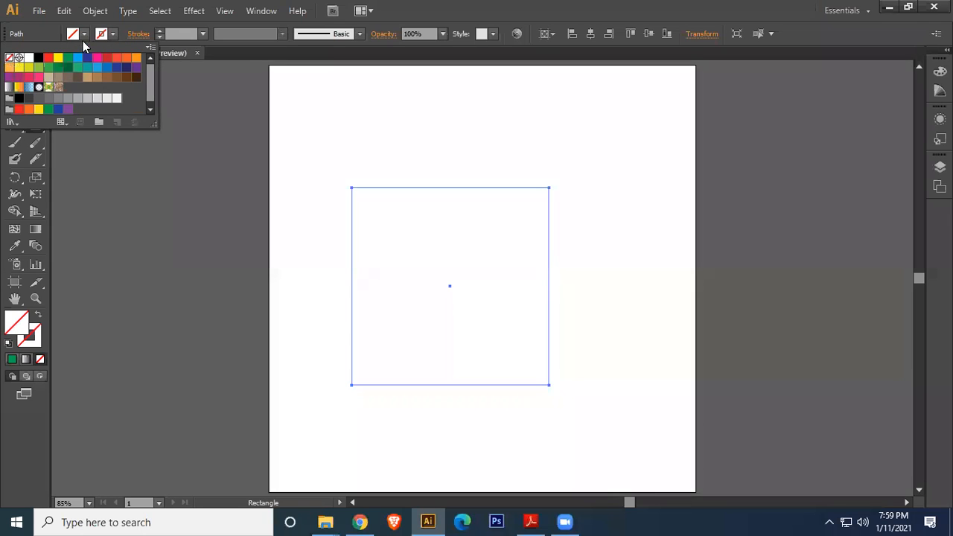
click(84, 34)
click(84, 34)
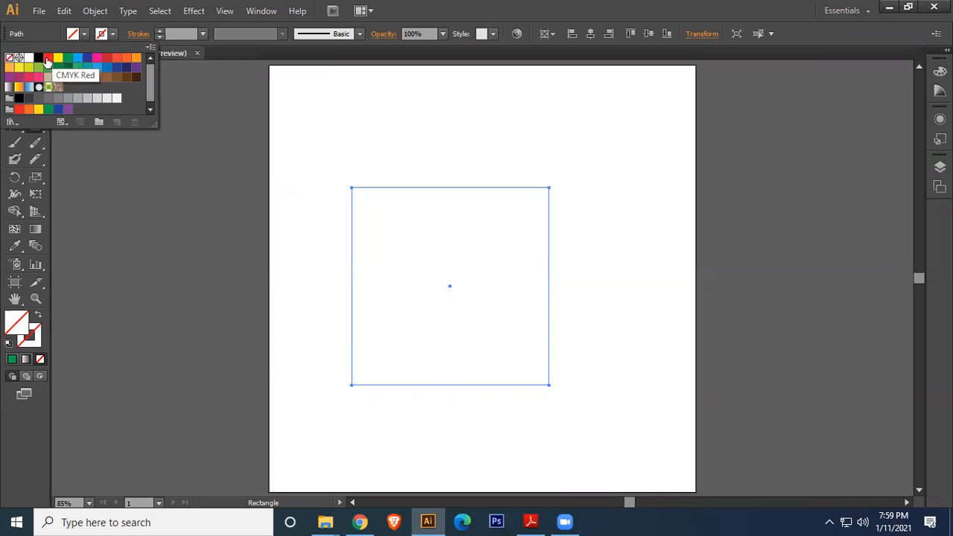
click(38, 57)
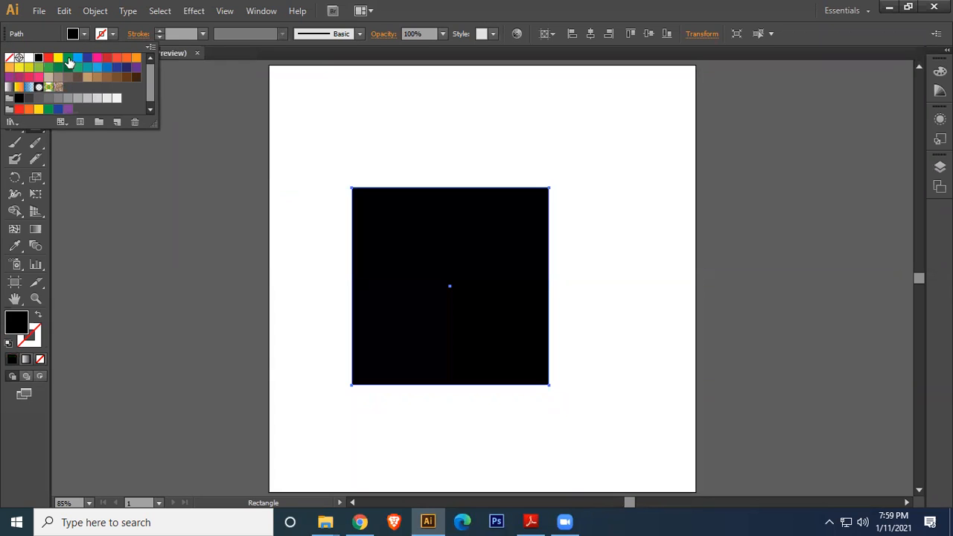
Step: Detach the Width tool group as a floating palette and place it beside the artboard
click(15, 195)
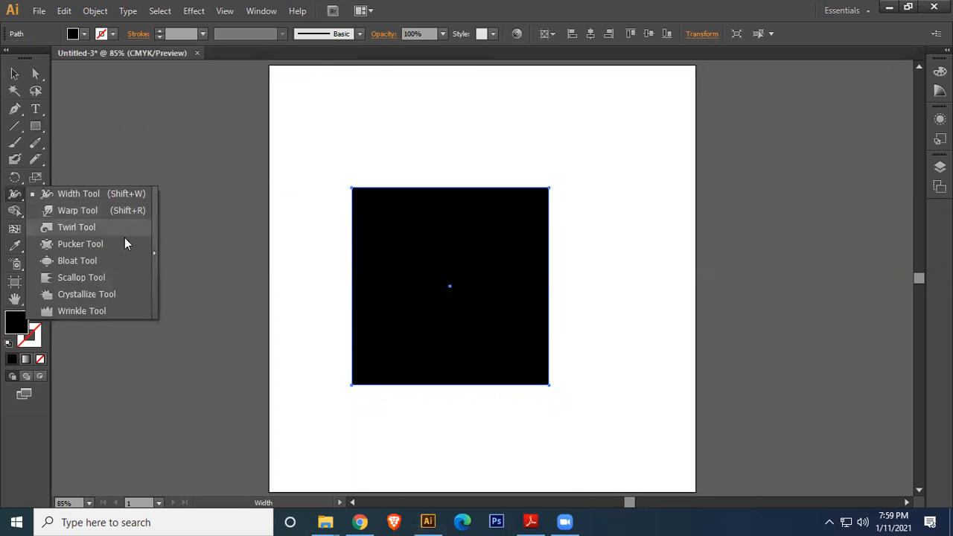
click(153, 256)
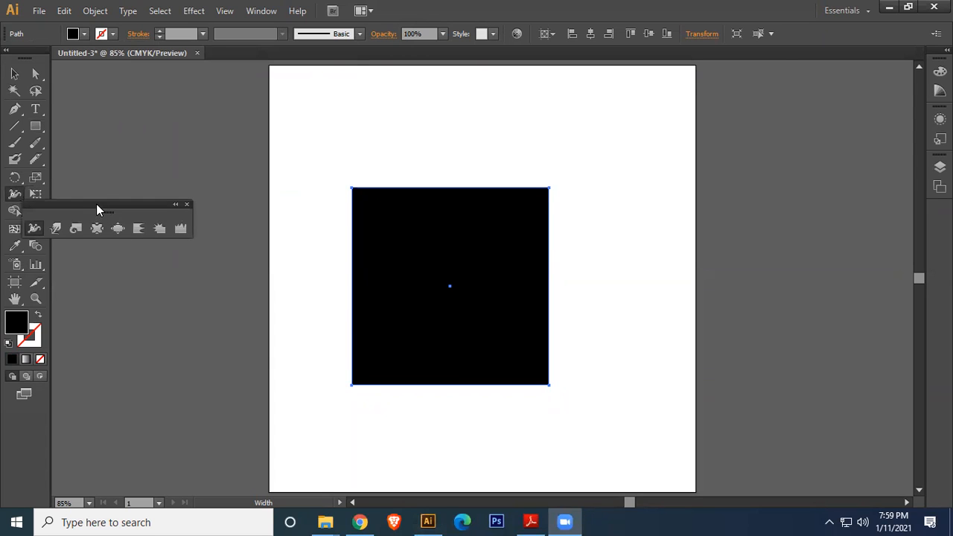
drag(97, 209, 147, 143)
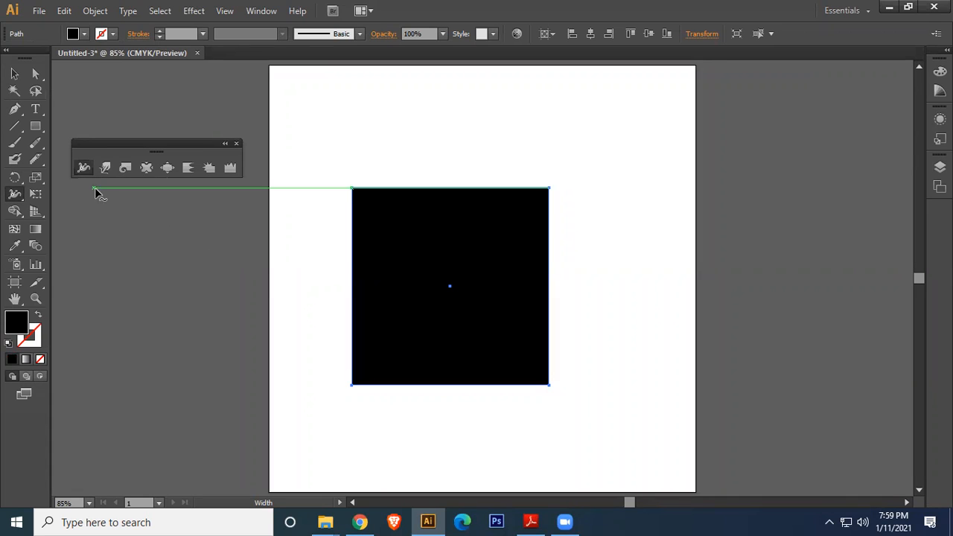
Step: Draw a vertical line to the right of the black square and set its stroke to 5 pt
click(14, 126)
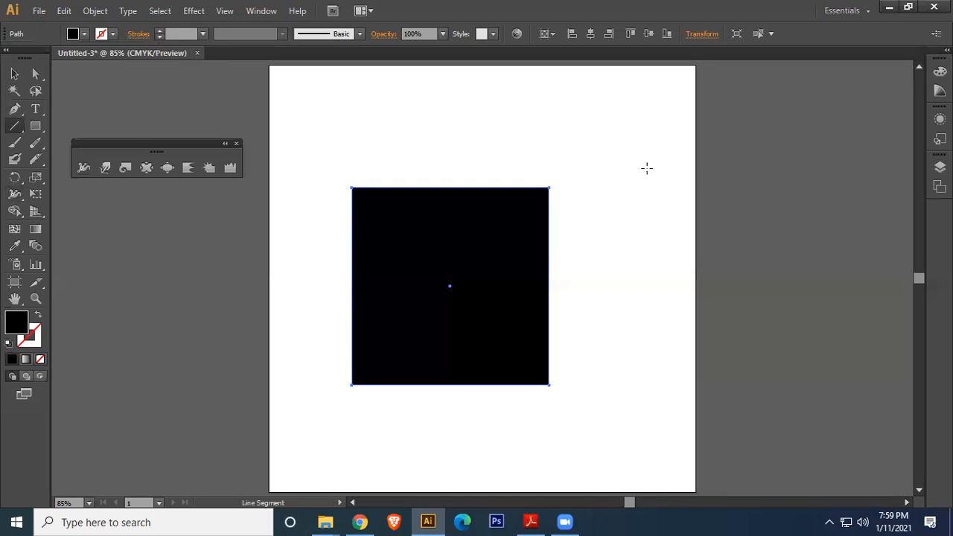
drag(619, 135, 619, 299)
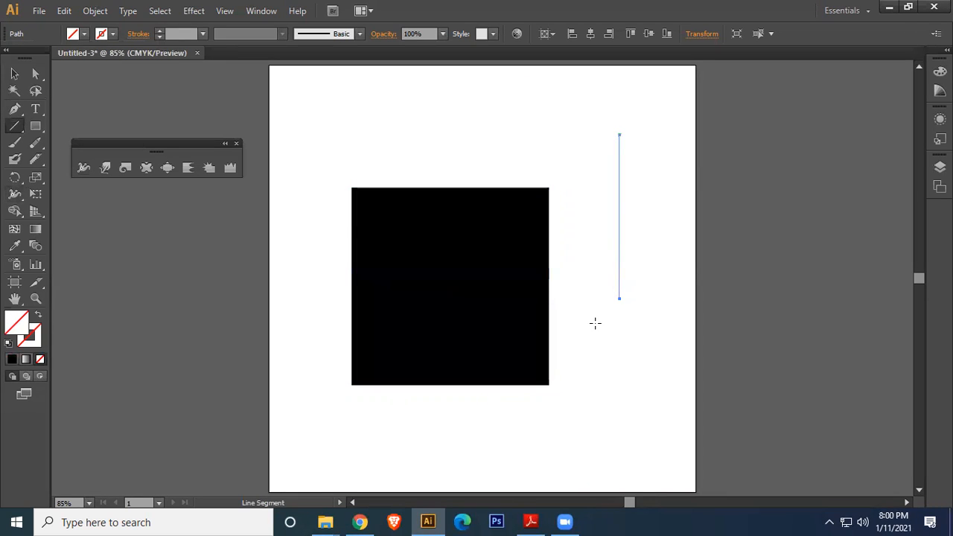
click(159, 31)
triple_click(160, 32)
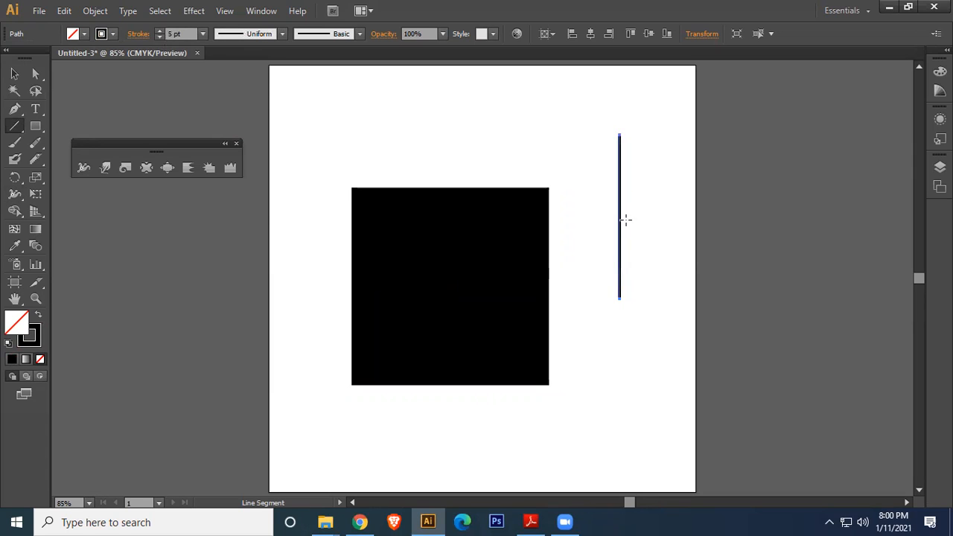
Step: Shape the vertical line with the Width tool into three bulges separated by narrow pinches, then deselect it
click(84, 168)
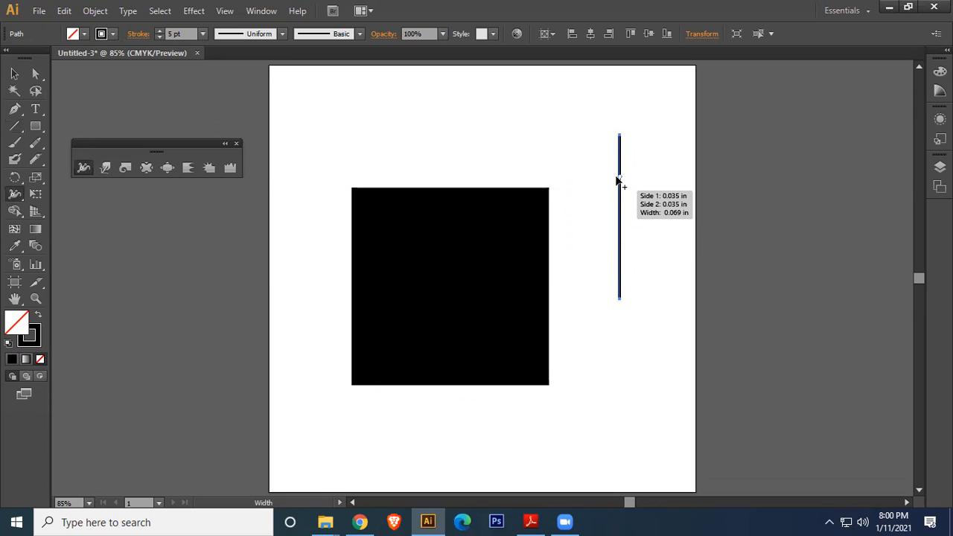
mouse_move(619, 181)
mouse_down()
mouse_move(636, 211)
mouse_move(619, 232)
mouse_up()
drag(620, 197, 630, 225)
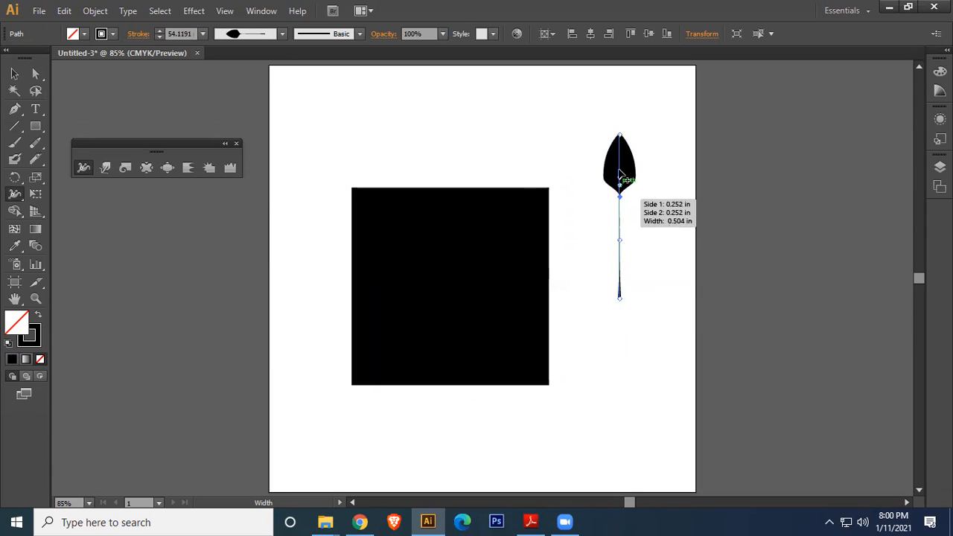
drag(620, 161, 660, 194)
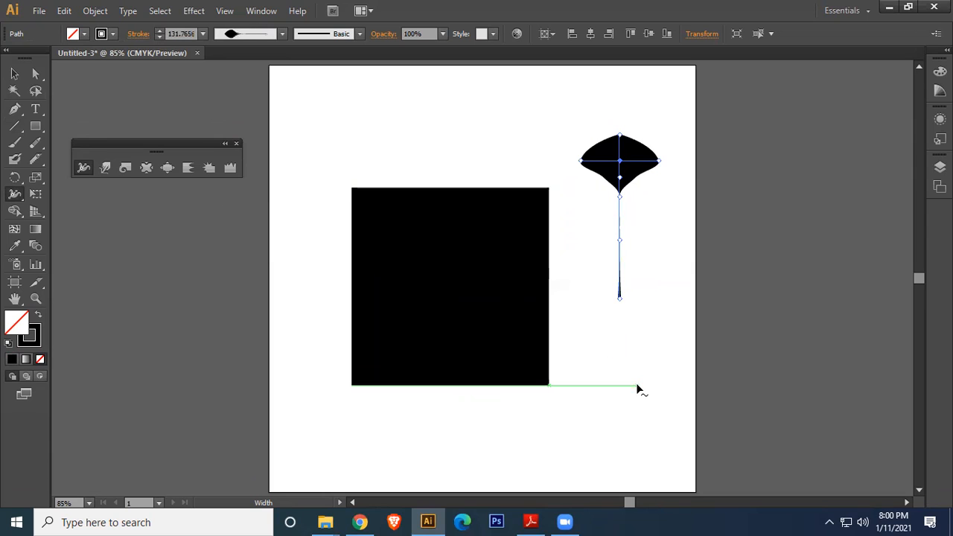
drag(620, 235, 595, 234)
drag(635, 279, 643, 277)
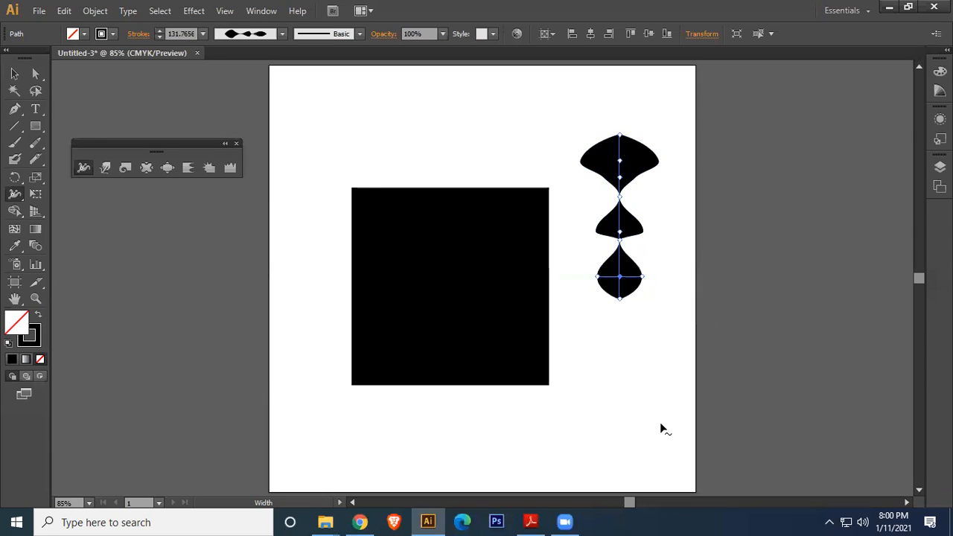
click(15, 73)
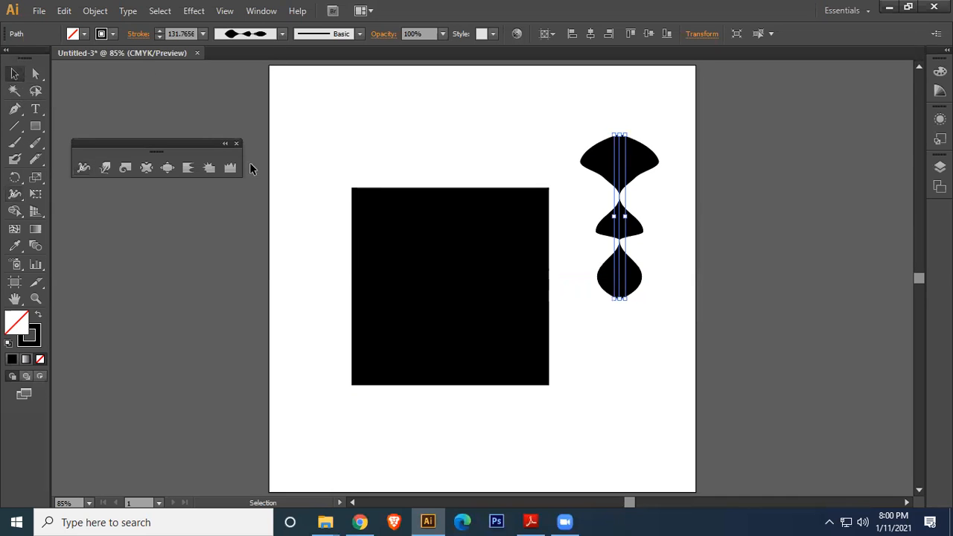
click(660, 451)
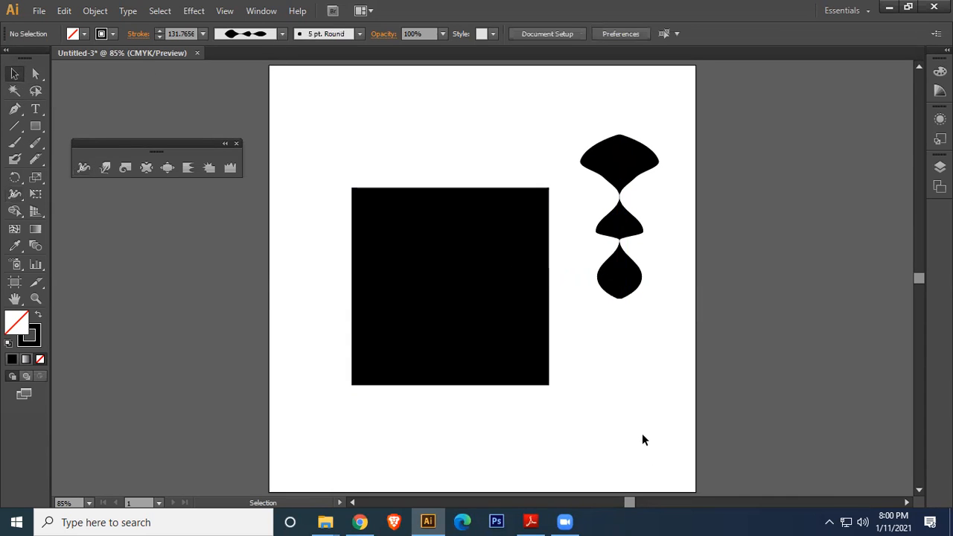
Step: Draw a horizontal line above the square and vary its thickness into three uneven bulges with the Width tool
click(14, 125)
drag(352, 112, 517, 113)
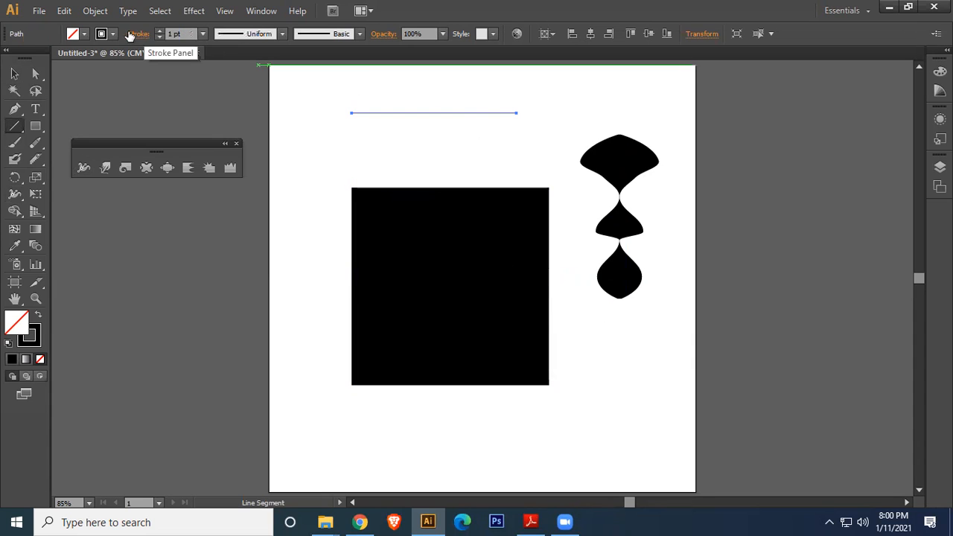
click(85, 168)
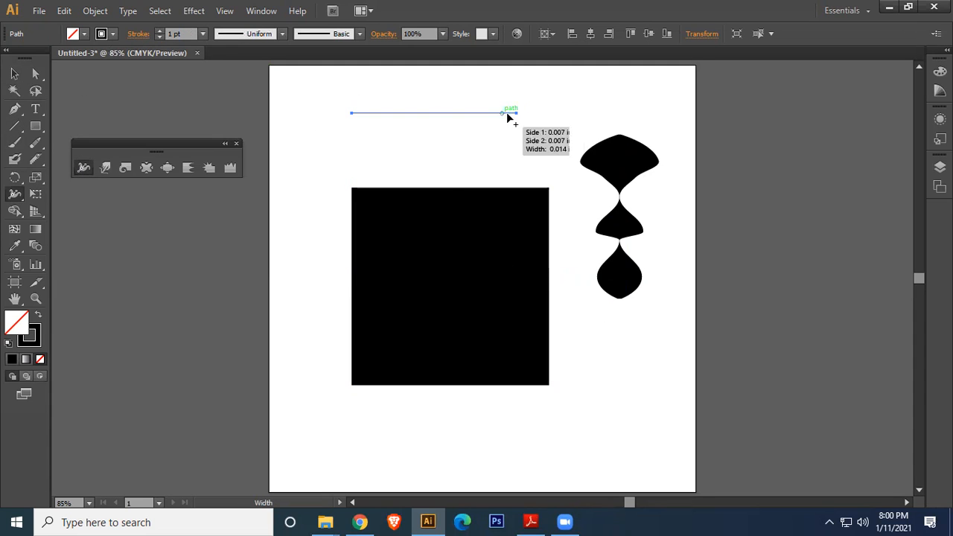
mouse_move(441, 112)
mouse_down()
mouse_move(507, 99)
mouse_move(502, 109)
mouse_move(491, 94)
mouse_up()
drag(403, 113, 373, 89)
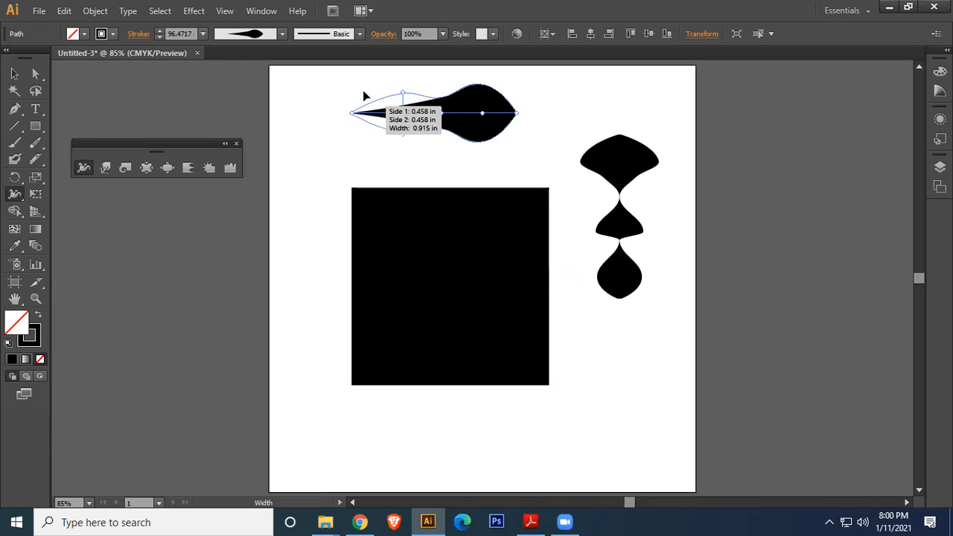
drag(429, 113, 350, 113)
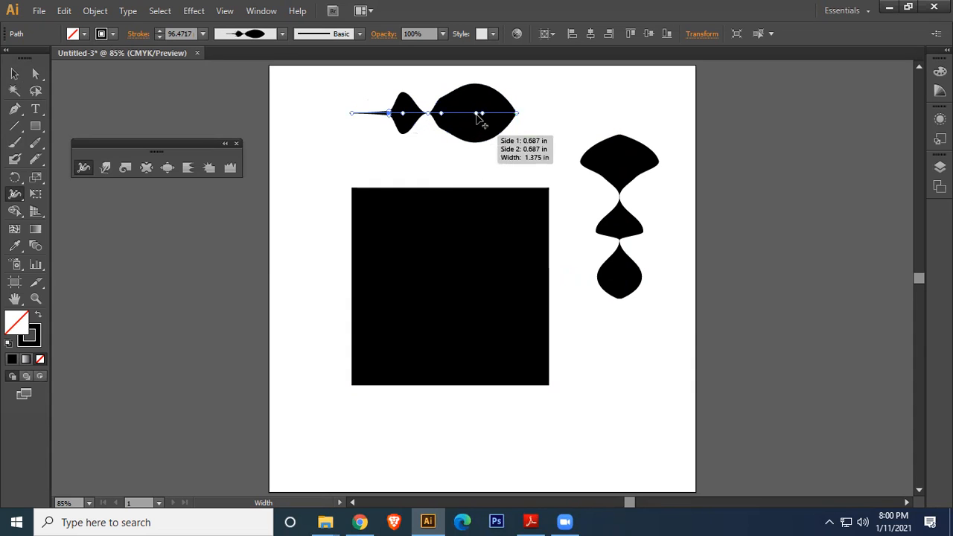
drag(471, 114, 501, 149)
Step: Delete both width-shaped lines, keeping only the black square on the artboard
click(14, 74)
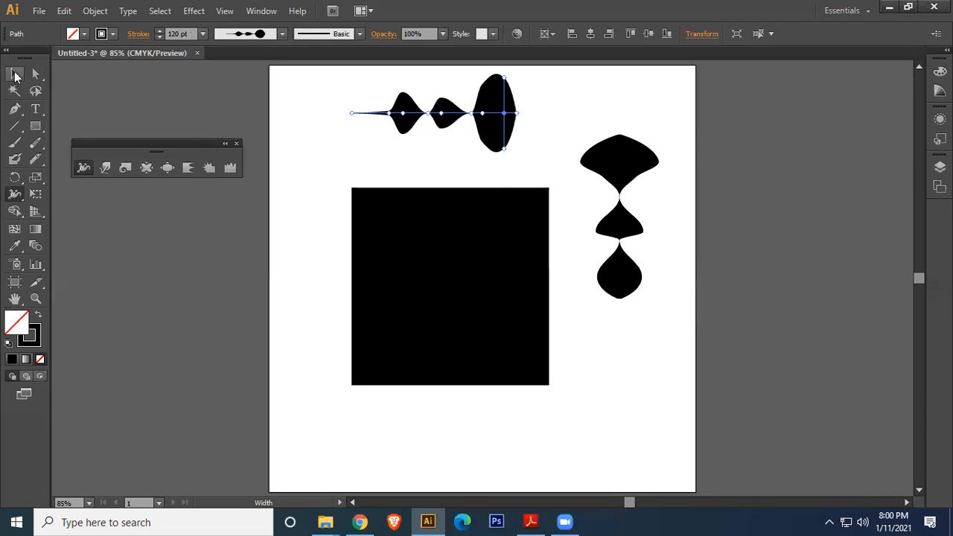
click(340, 107)
drag(350, 75, 552, 134)
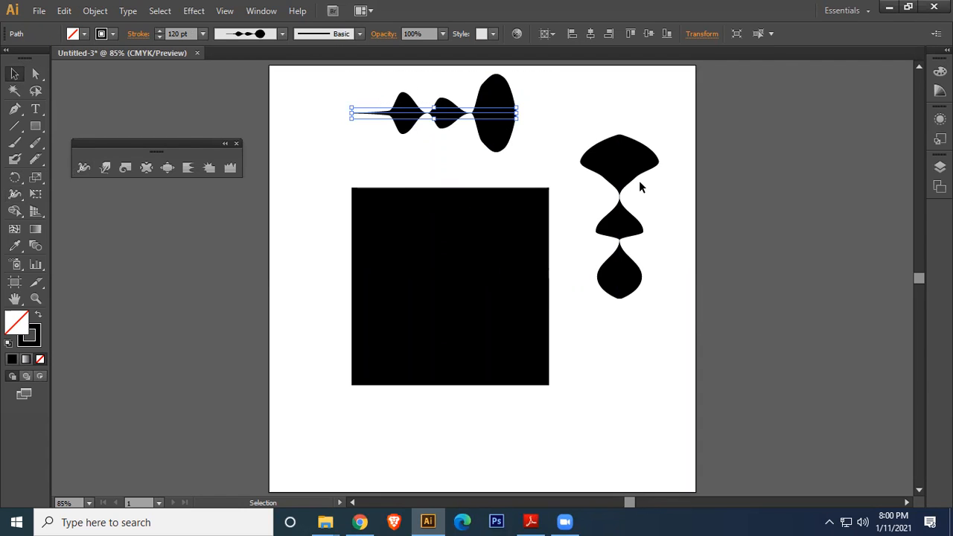
key(Delete)
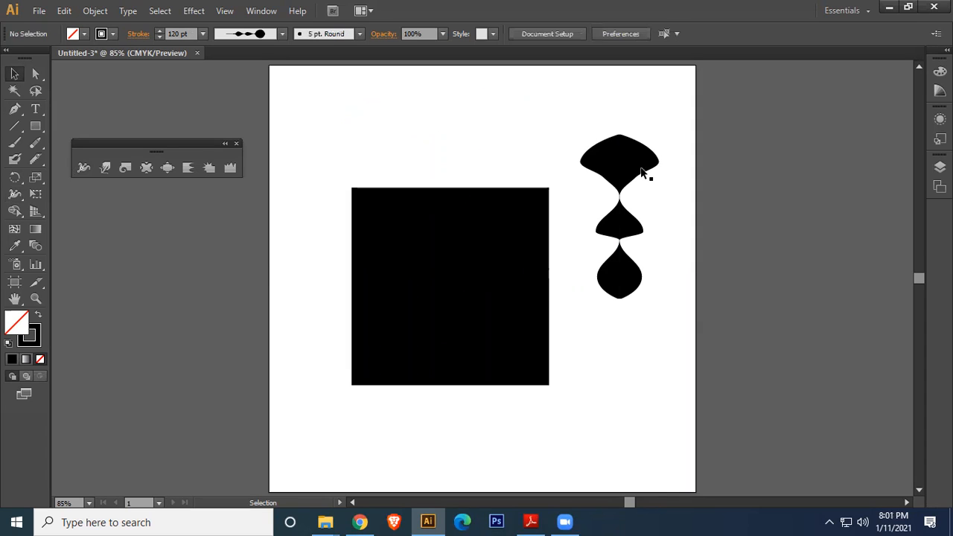
click(639, 180)
key(Delete)
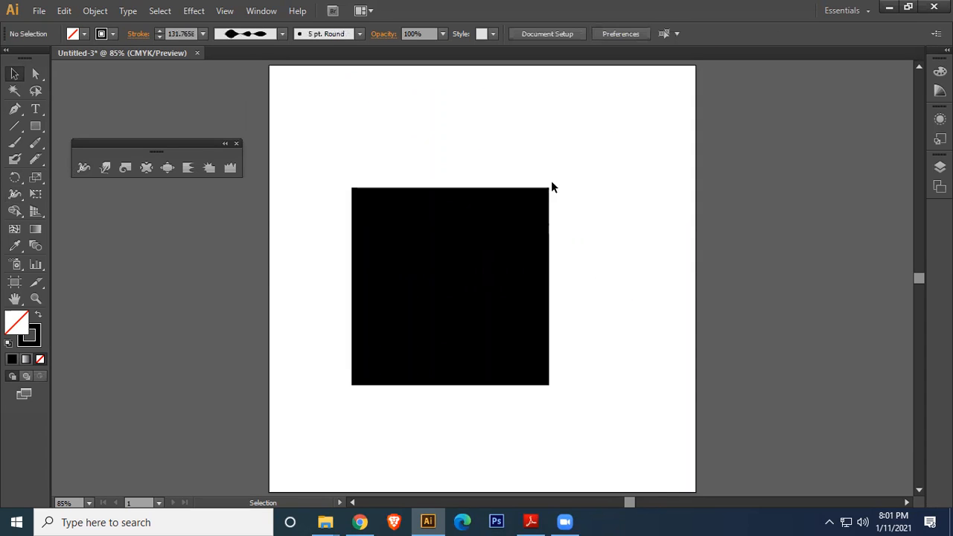
Step: Push the black square's top, right and bottom edges inward with the Warp tool to make them wavy
click(106, 166)
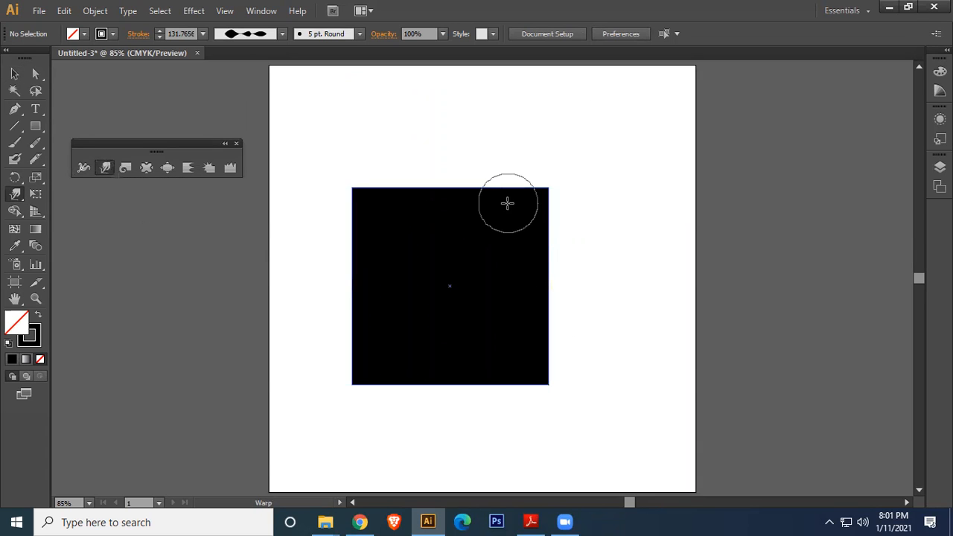
drag(511, 206, 497, 279)
drag(429, 177, 437, 265)
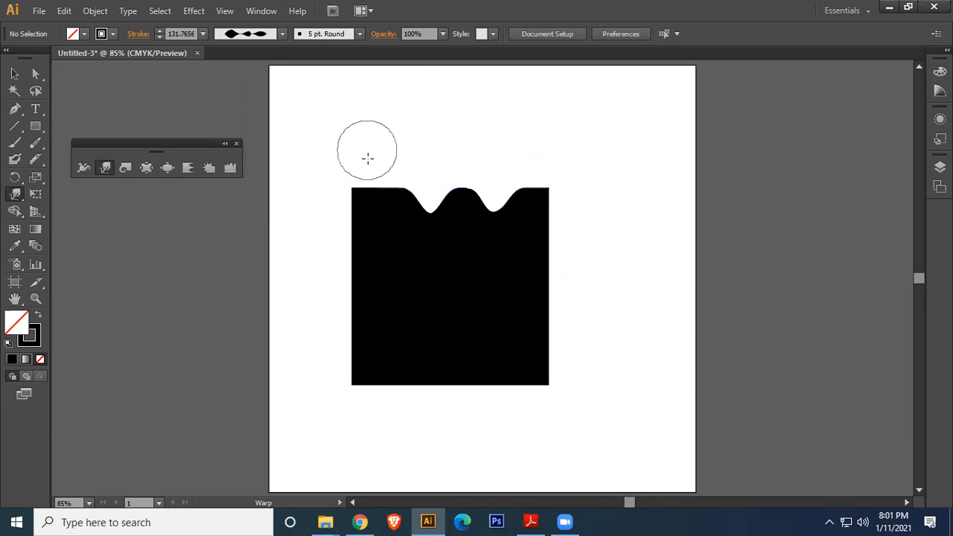
drag(345, 187, 379, 223)
mouse_move(514, 274)
mouse_down()
mouse_move(574, 270)
mouse_move(487, 243)
mouse_up()
drag(561, 173, 504, 269)
drag(563, 362, 509, 291)
drag(547, 408, 509, 332)
mouse_move(467, 392)
mouse_down()
mouse_move(459, 370)
mouse_move(399, 377)
mouse_move(444, 390)
mouse_move(428, 398)
mouse_move(367, 367)
mouse_move(428, 399)
mouse_move(470, 401)
mouse_move(499, 372)
mouse_up()
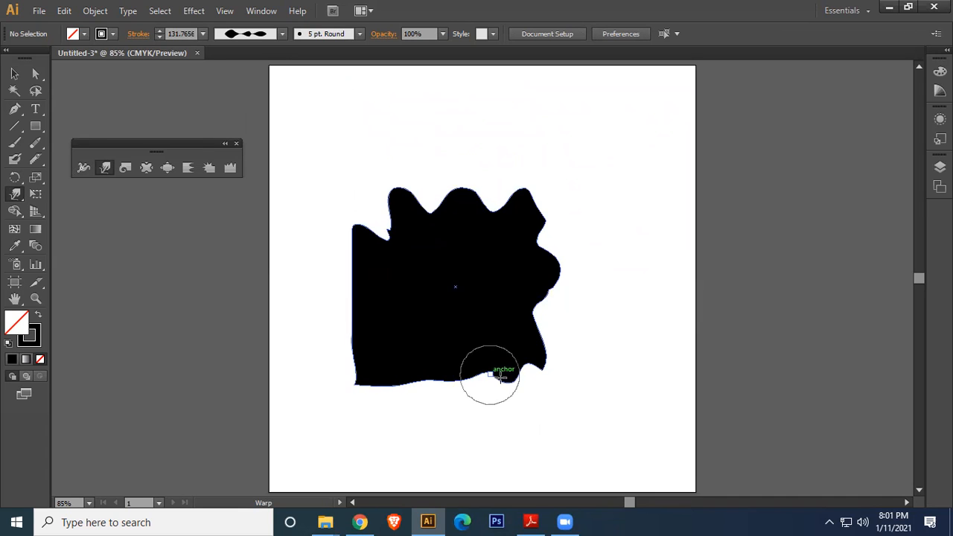
mouse_move(407, 394)
mouse_down()
mouse_move(383, 393)
mouse_move(377, 357)
mouse_up()
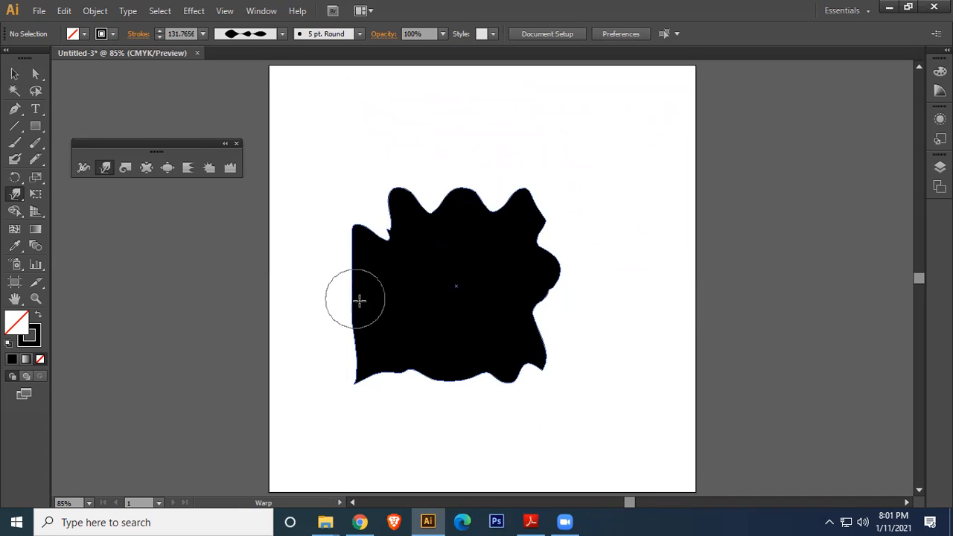
Step: Warp the shape's upper-left corner inward and pull its top edge upward into uneven peaks
mouse_move(347, 220)
mouse_down()
mouse_move(389, 273)
mouse_move(389, 265)
mouse_up()
drag(411, 180, 416, 250)
drag(484, 258, 462, 140)
drag(441, 226, 412, 162)
drag(410, 215, 378, 138)
mouse_move(427, 216)
mouse_down()
mouse_move(458, 152)
mouse_move(452, 218)
mouse_move(393, 153)
mouse_up()
mouse_move(490, 227)
mouse_down()
mouse_move(530, 165)
mouse_move(483, 216)
mouse_move(483, 149)
mouse_up()
mouse_move(519, 246)
mouse_down()
mouse_move(591, 223)
mouse_move(551, 153)
mouse_up()
drag(478, 204, 484, 150)
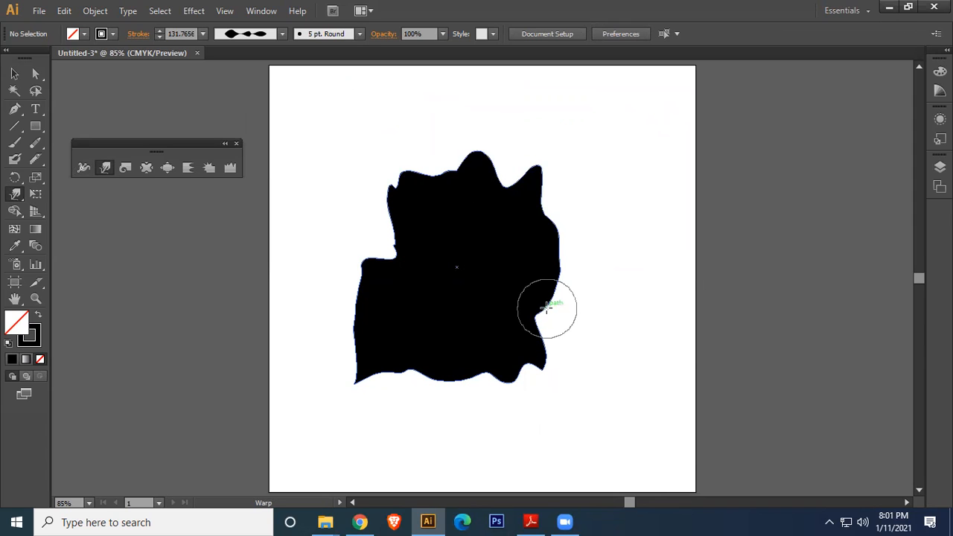
Step: Delete the warped black shape from the artboard
click(14, 73)
click(474, 243)
key(Delete)
Step: Draw a horizontal line with a 2 pt stroke and curl its right end into a spiral with the Twirl tool
click(14, 126)
drag(337, 220, 587, 221)
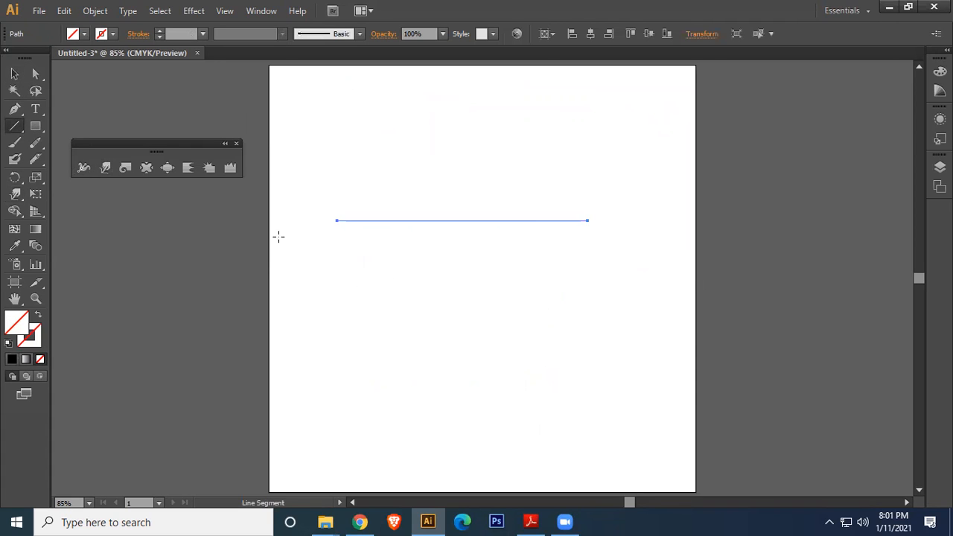
click(159, 30)
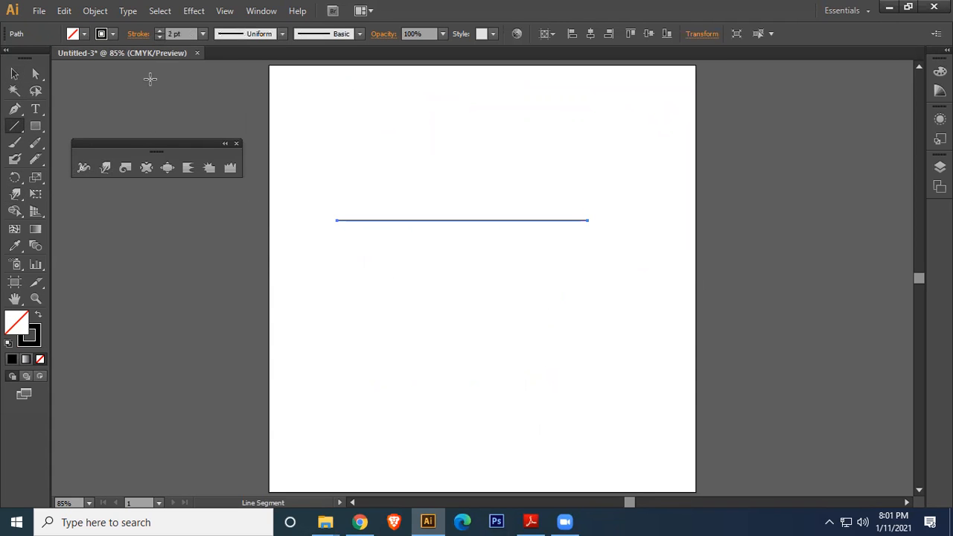
click(124, 167)
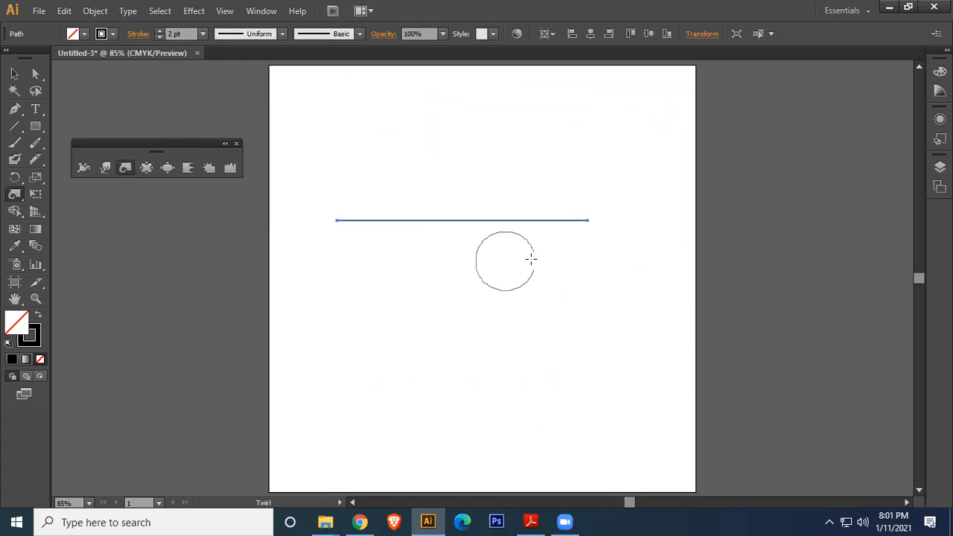
drag(583, 219, 585, 217)
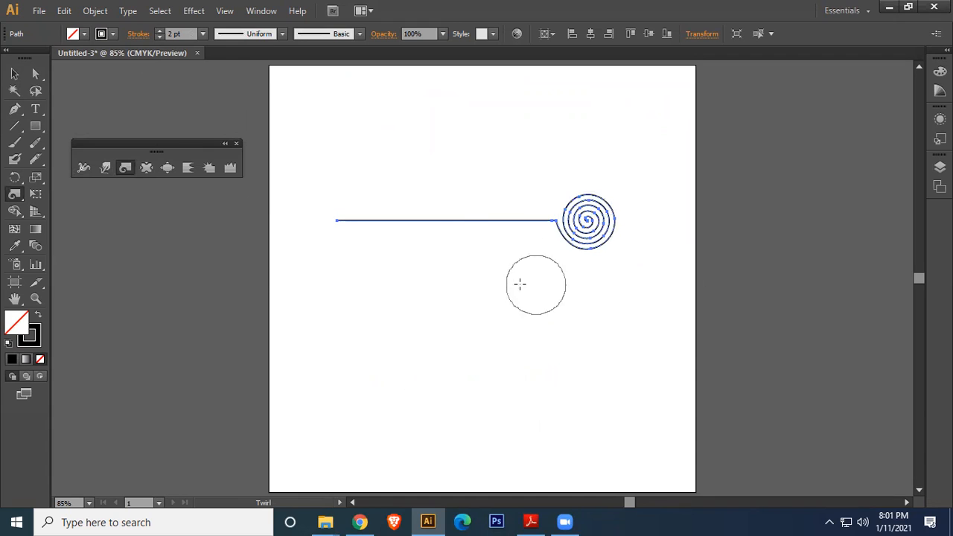
Step: Twirl the middle and left end of the horizontal line into spirals matching the right end
drag(462, 218, 462, 218)
drag(338, 219, 342, 219)
click(14, 74)
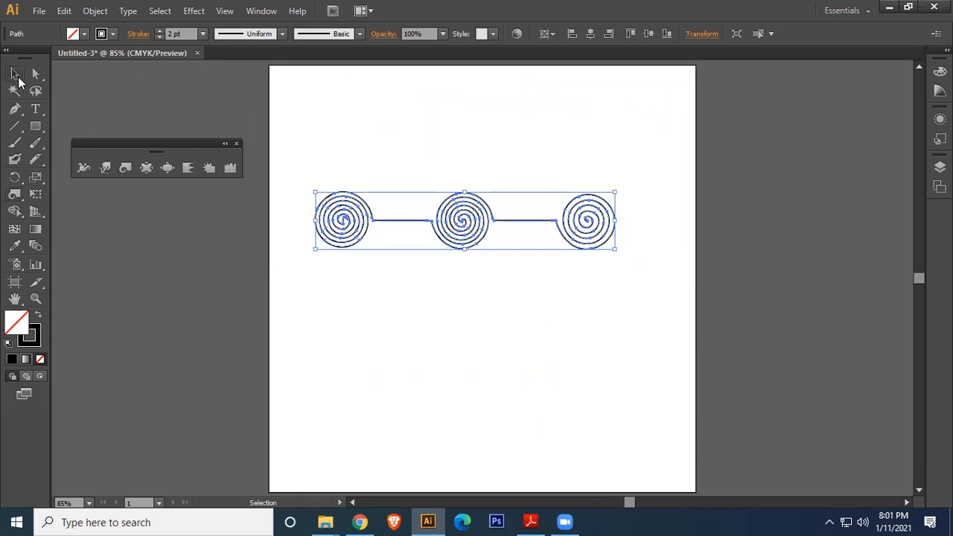
click(473, 376)
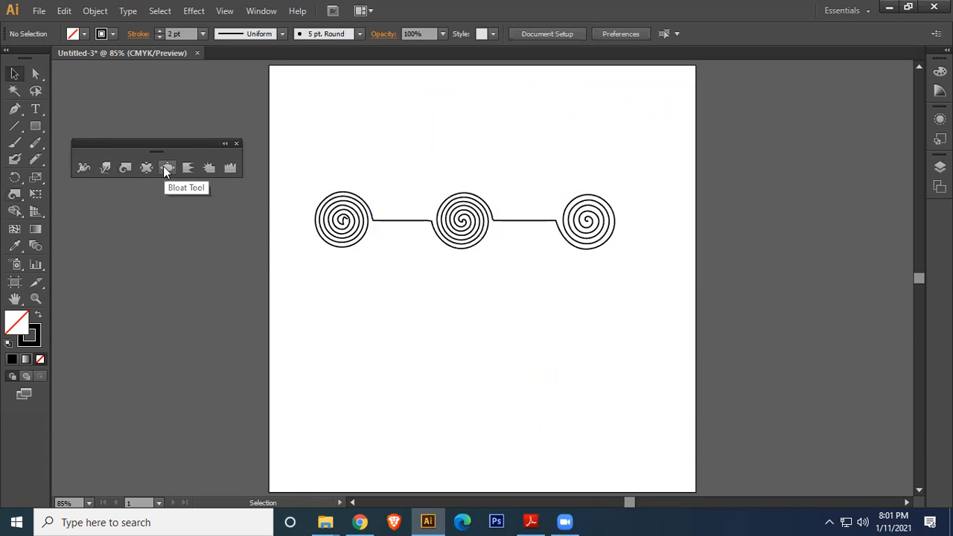
Step: Delete the twirled line, close the floating distortion tools, and check the Class 02 tool list in Adobe Reader
drag(315, 159, 697, 280)
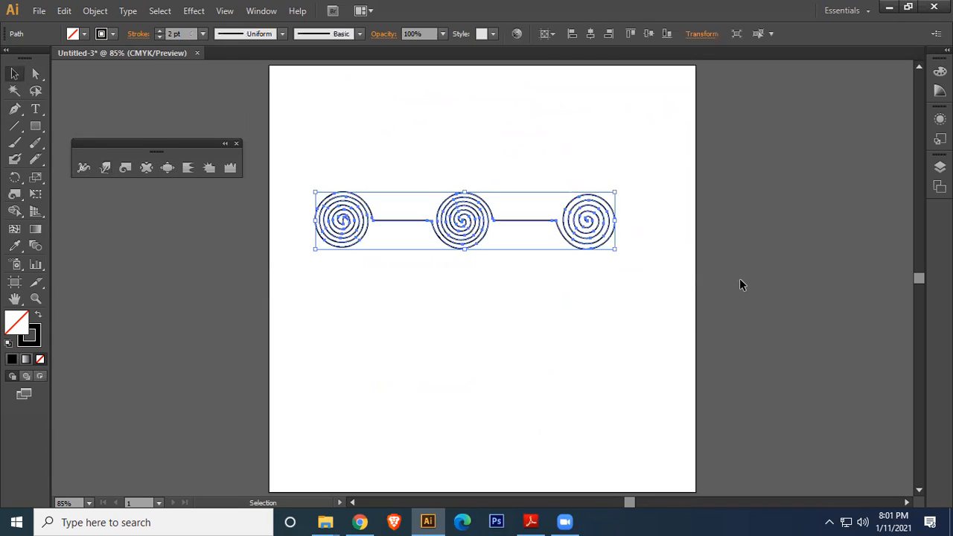
key(Delete)
click(236, 144)
click(539, 521)
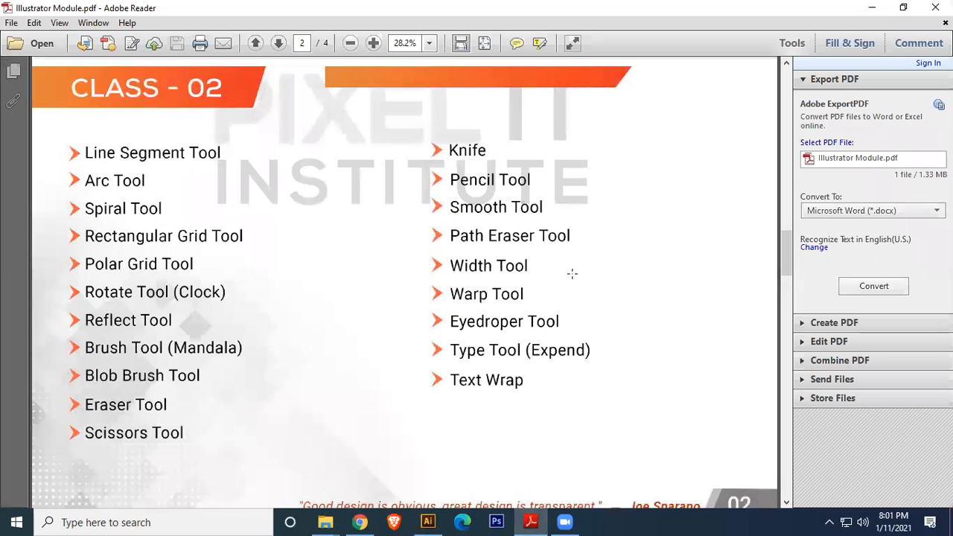
click(874, 7)
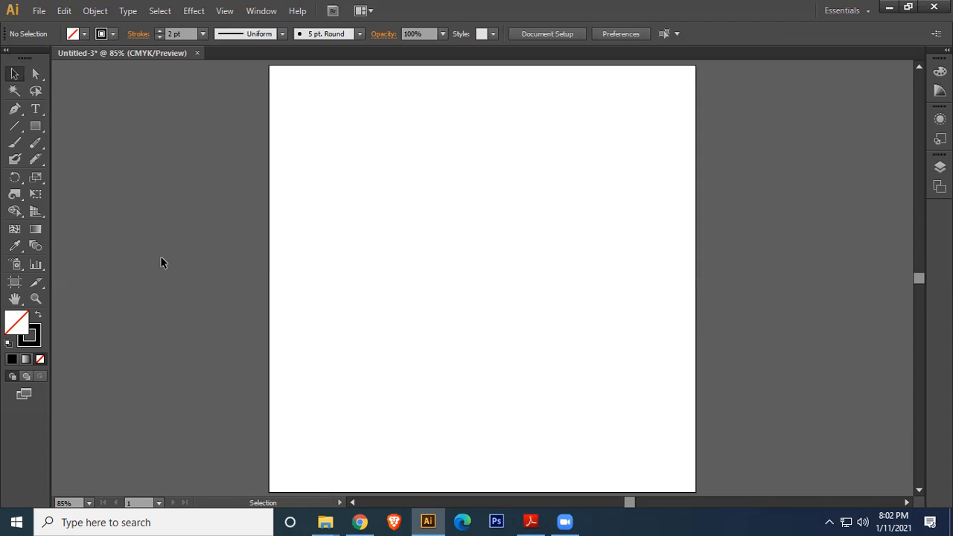
Step: Draw a square on the artboard's left half with a red fill and no stroke
key(m)
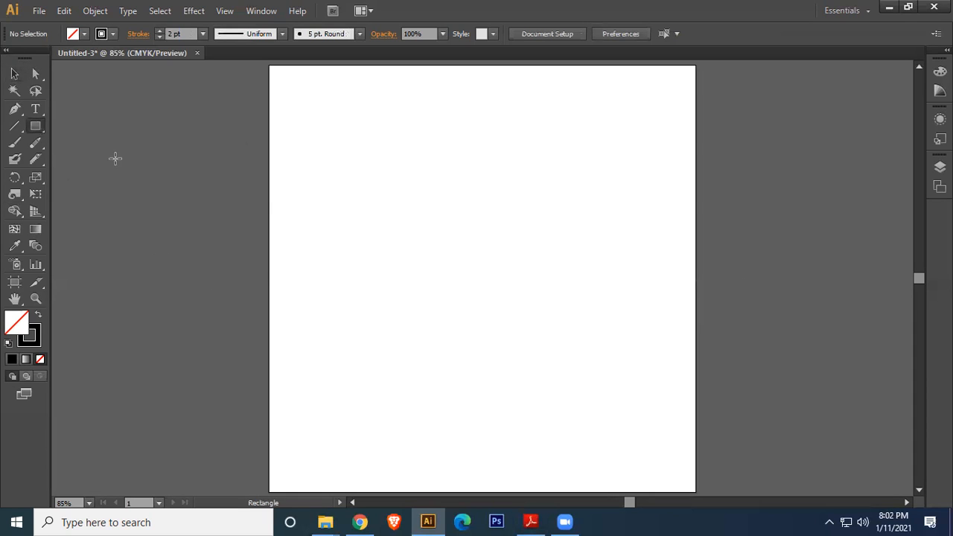
drag(338, 197, 418, 276)
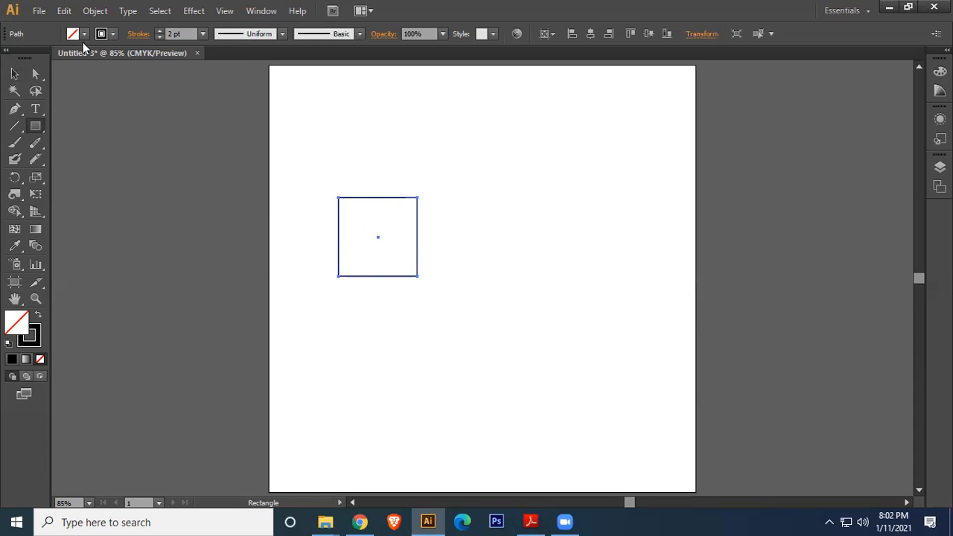
click(85, 37)
click(48, 57)
click(113, 33)
click(9, 57)
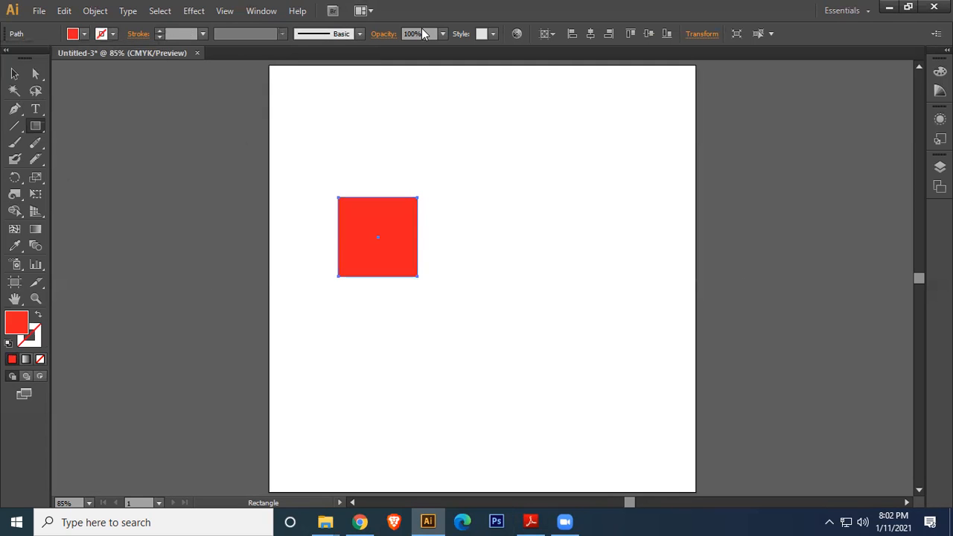
Step: Duplicate the red square to its right and below it, and give the right copy the yellow-to-orange gradient fill
click(14, 74)
drag(389, 216, 394, 363)
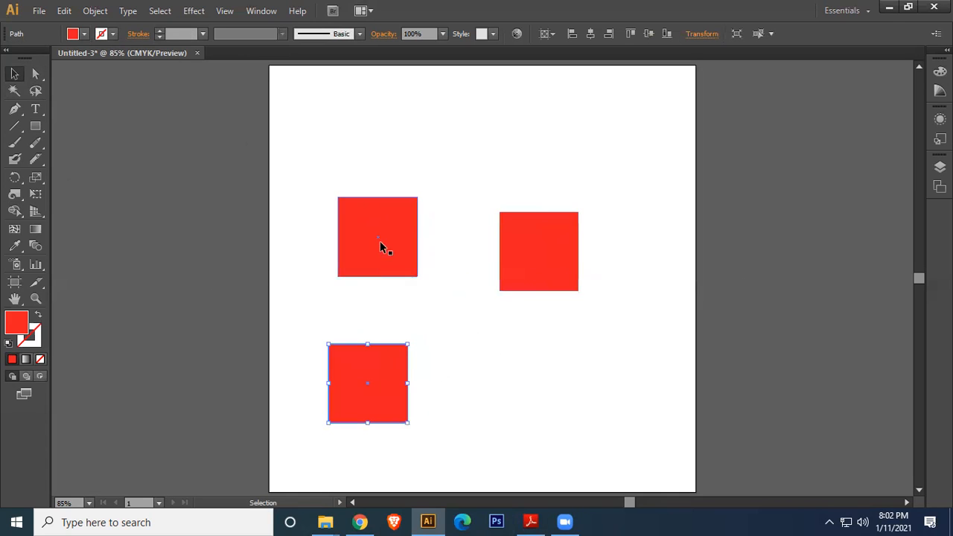
click(515, 249)
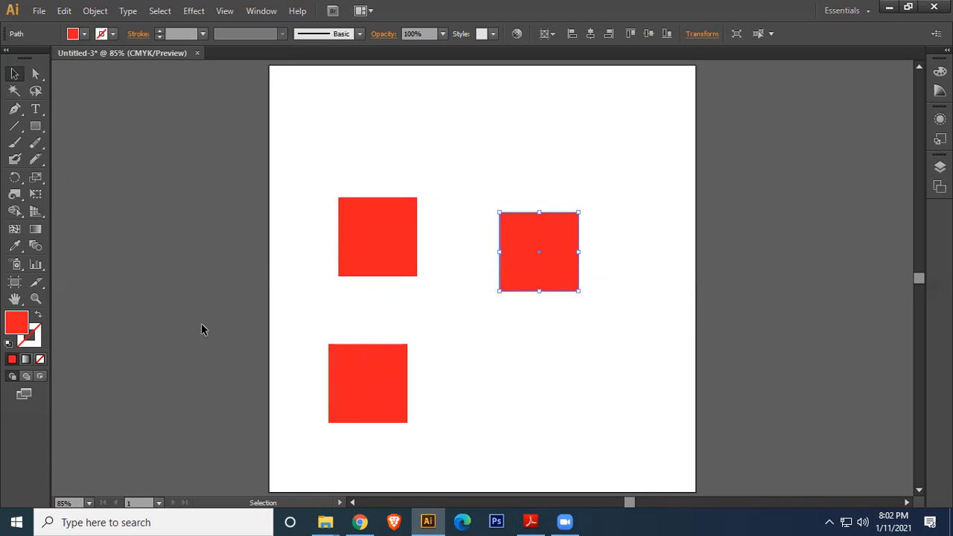
click(26, 360)
click(752, 117)
click(661, 166)
Step: Fill the upper-left red square with CMYK Blue and move it below the gradient square
click(366, 235)
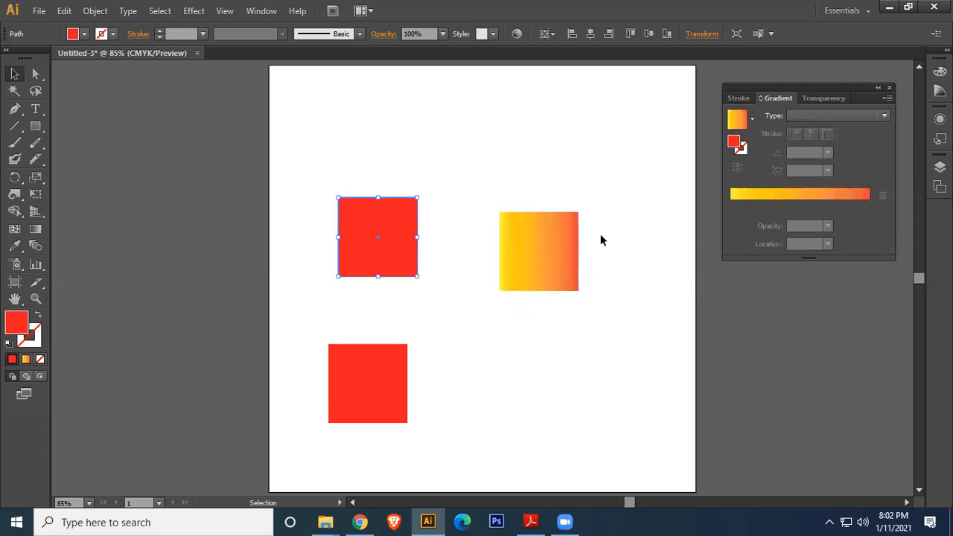
click(84, 34)
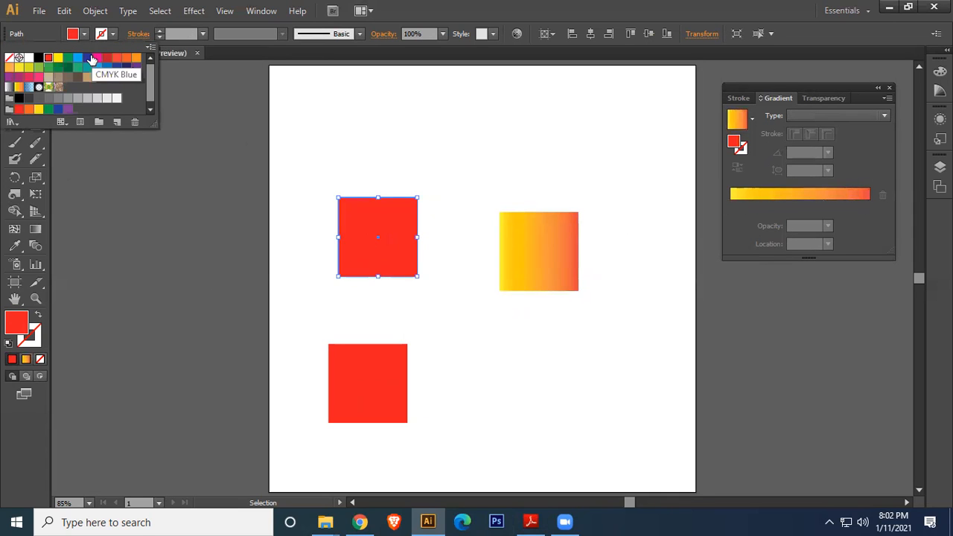
click(87, 58)
drag(382, 233, 548, 396)
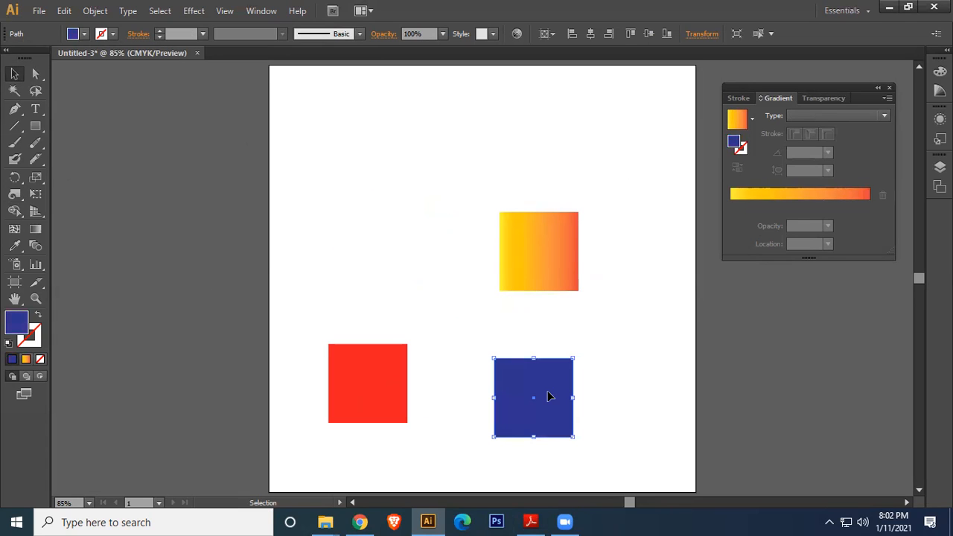
Step: Add the word "text" near the artboard's top edge in Myriad Pro and enlarge it to 100 pt
click(35, 109)
click(368, 140)
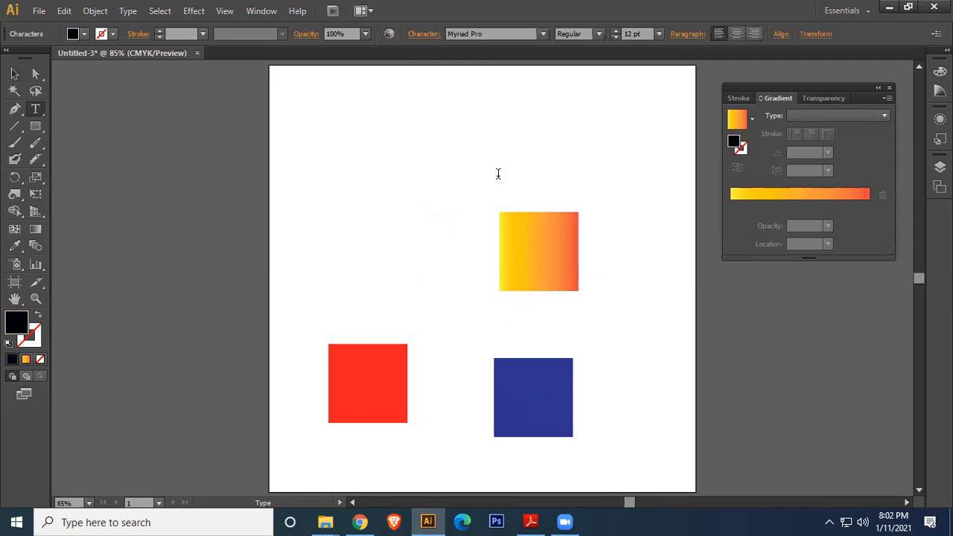
key(ctrl+a)
key(shift+Up)
key(shift+Up)
key(shift+Up)
key(shift+Up)
key(shift+Up)
key(shift+Up)
key(shift+Up)
key(shift+Up)
key(shift+Up)
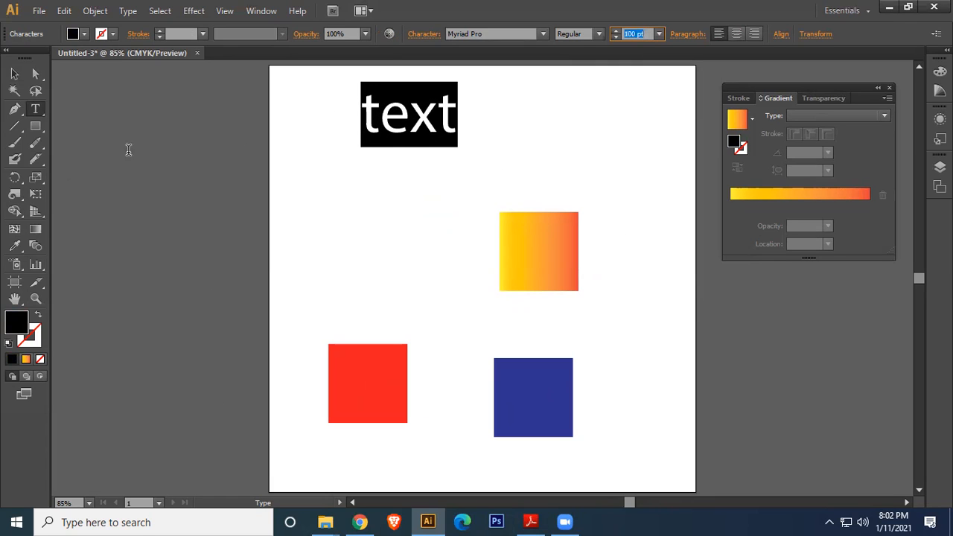
Step: Copy the text to its right, set the copy's font to Reactivare, and close the gradient settings
click(14, 73)
drag(394, 119, 545, 143)
click(508, 37)
text(Ruposhi)
key(Return)
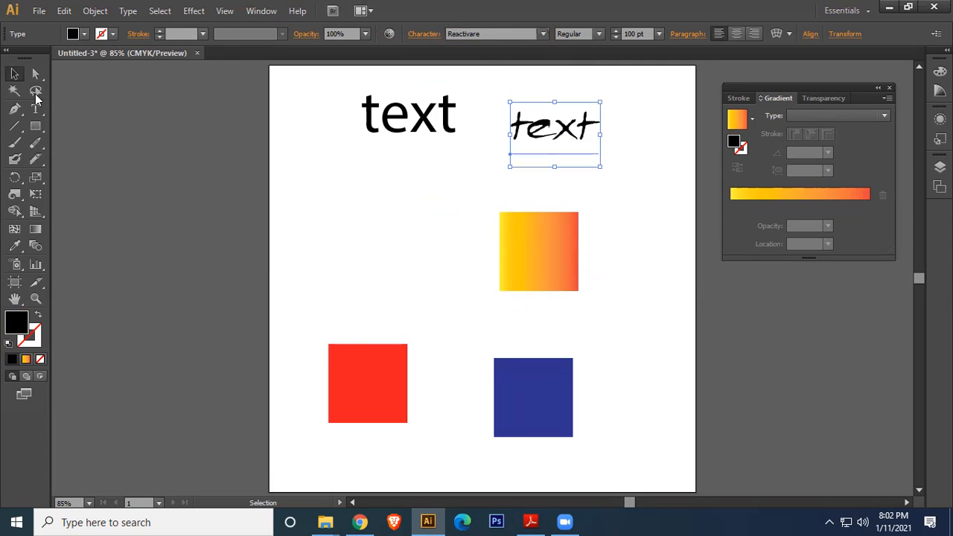
click(464, 231)
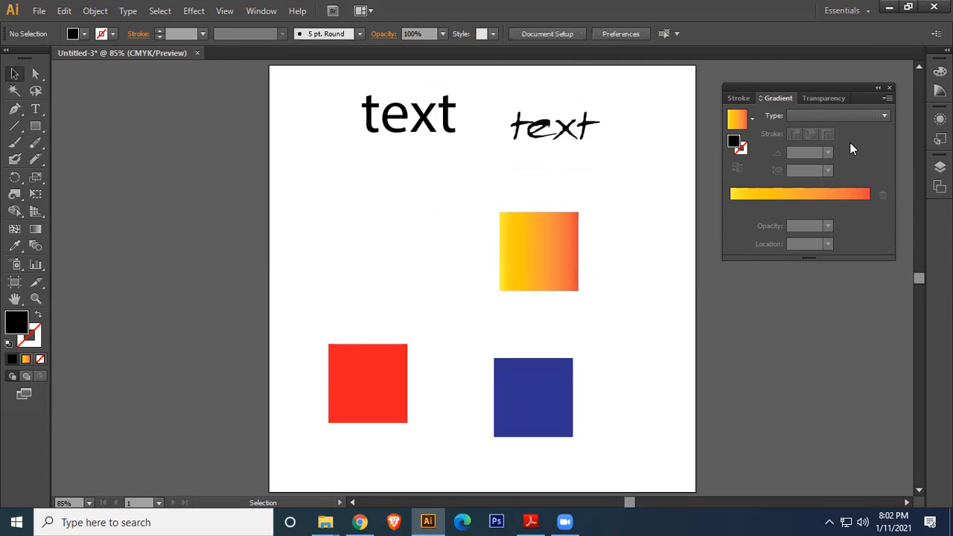
click(889, 88)
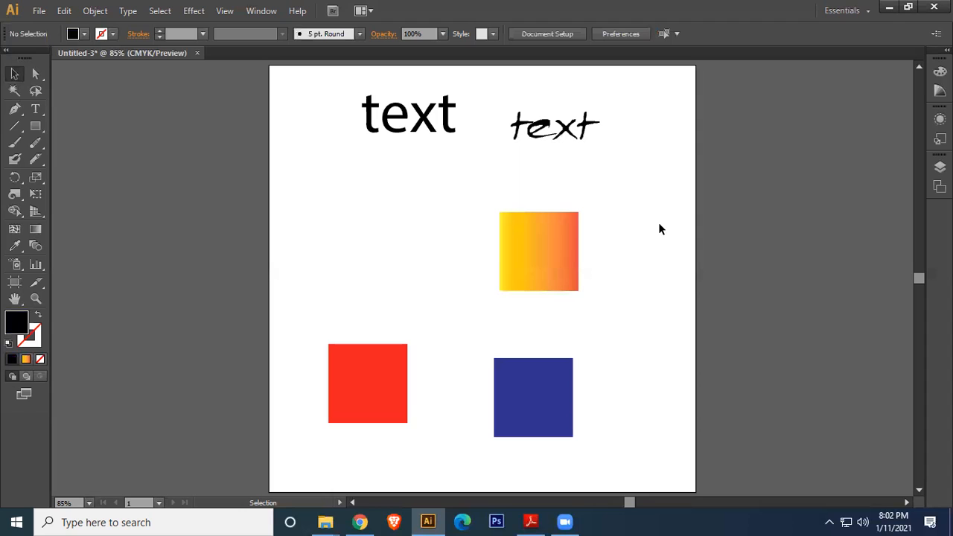
Step: Move the red square up and use the Eyedropper to give it the blue fill, the gradient, and the blue fill again
drag(387, 377, 389, 291)
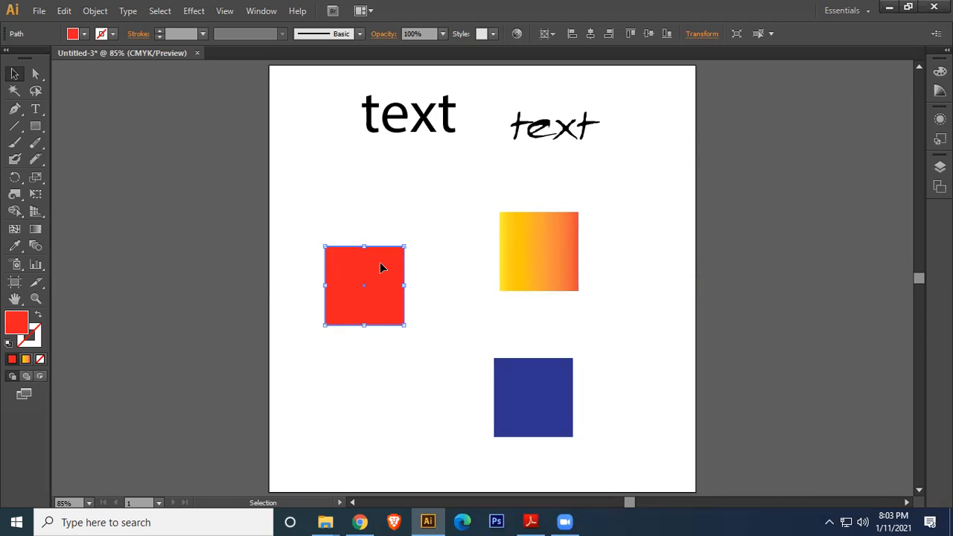
click(15, 247)
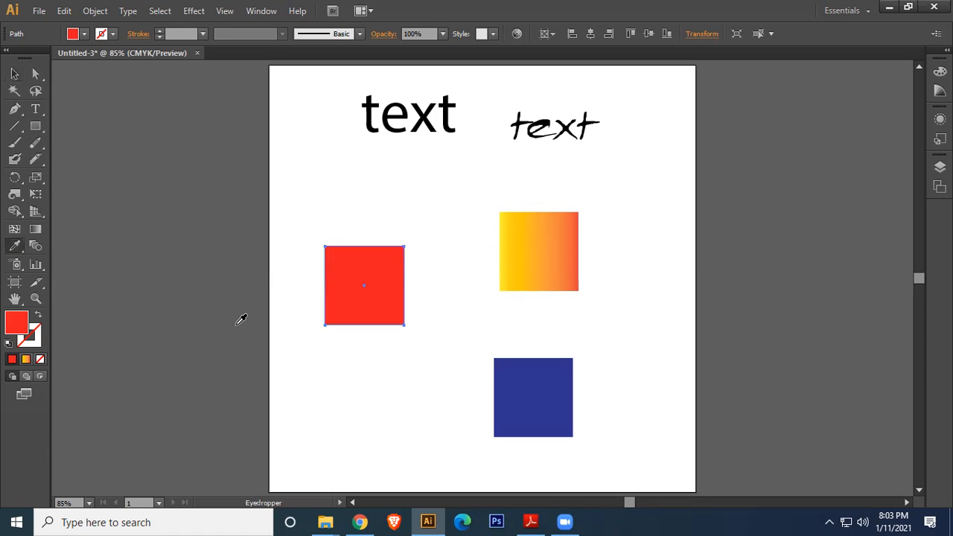
click(511, 372)
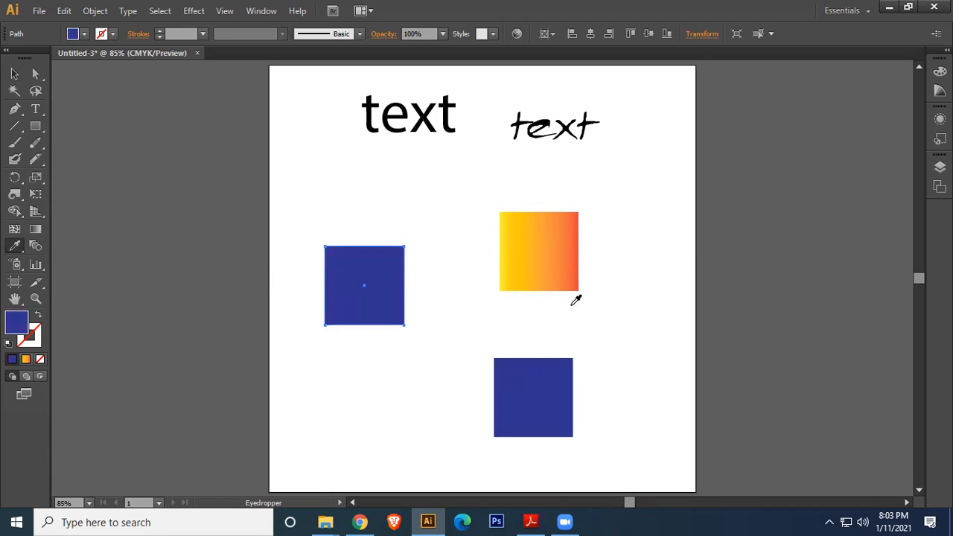
click(545, 228)
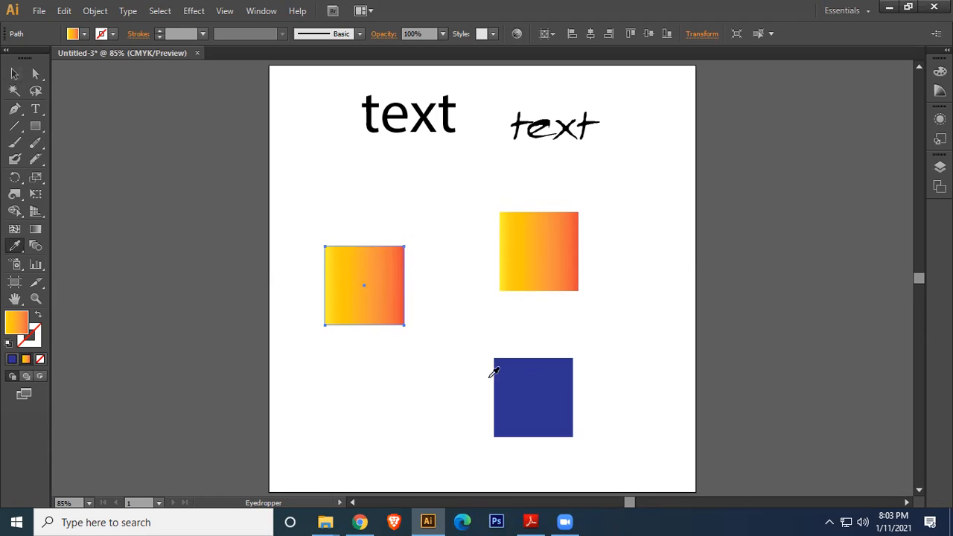
click(527, 385)
click(14, 73)
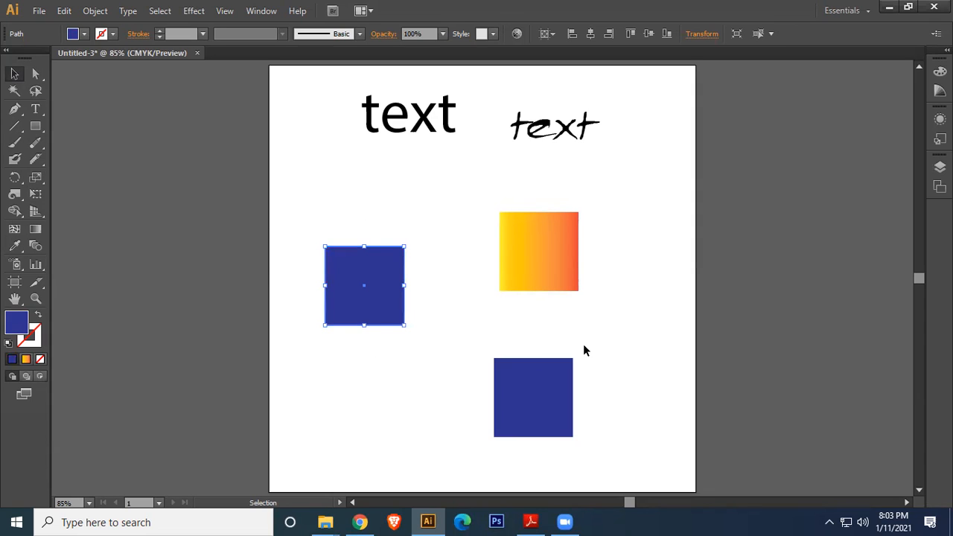
drag(326, 211, 647, 454)
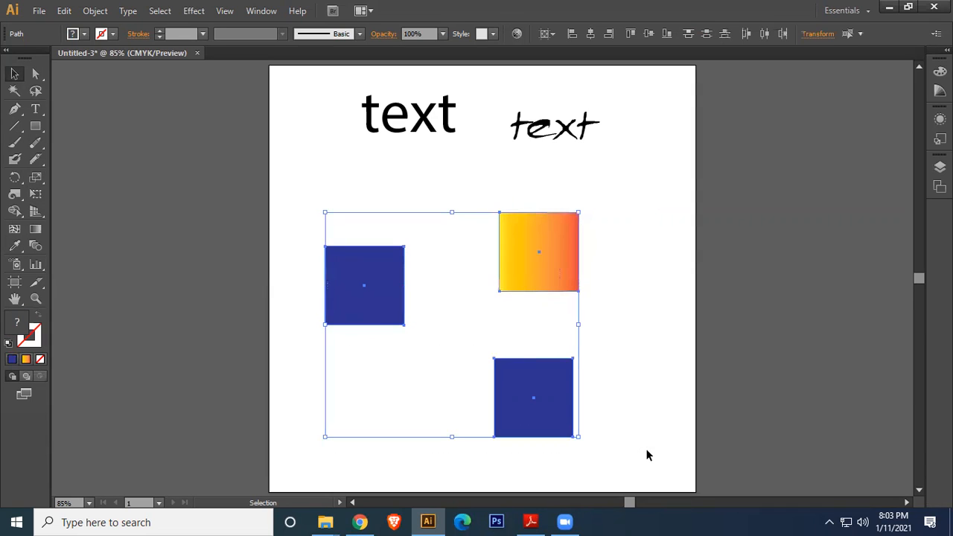
click(613, 289)
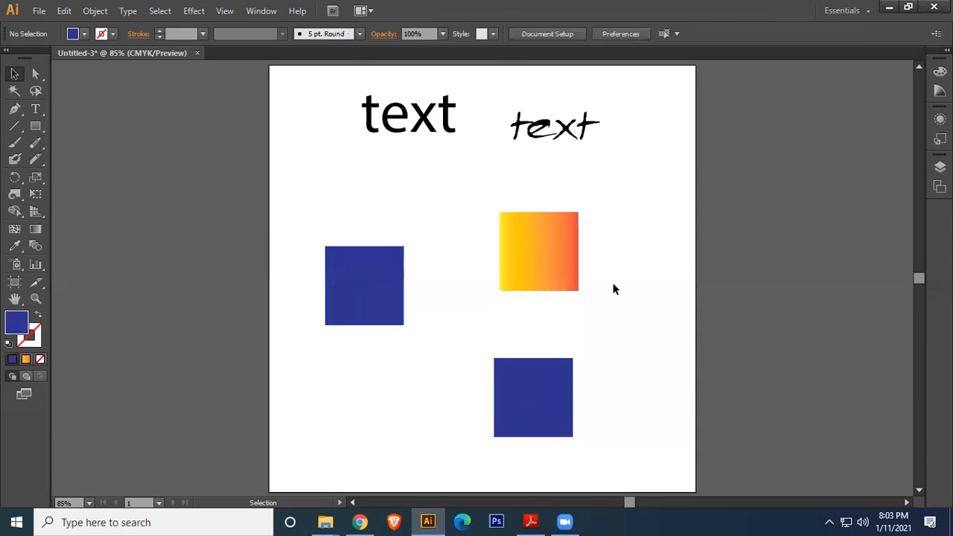
Step: Apply the gradient to the left blue square with the Eyedropper and undo it
click(351, 289)
click(15, 246)
click(542, 238)
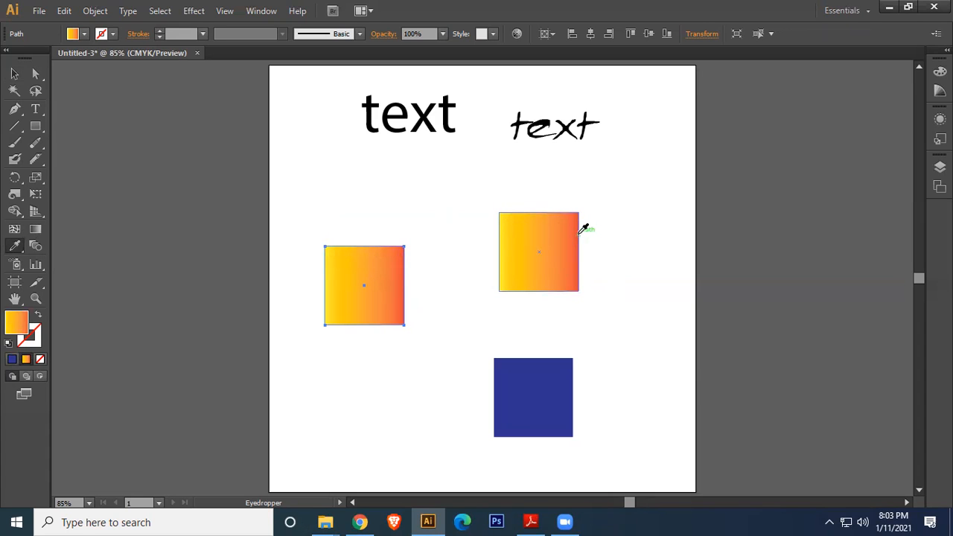
key(ctrl+z)
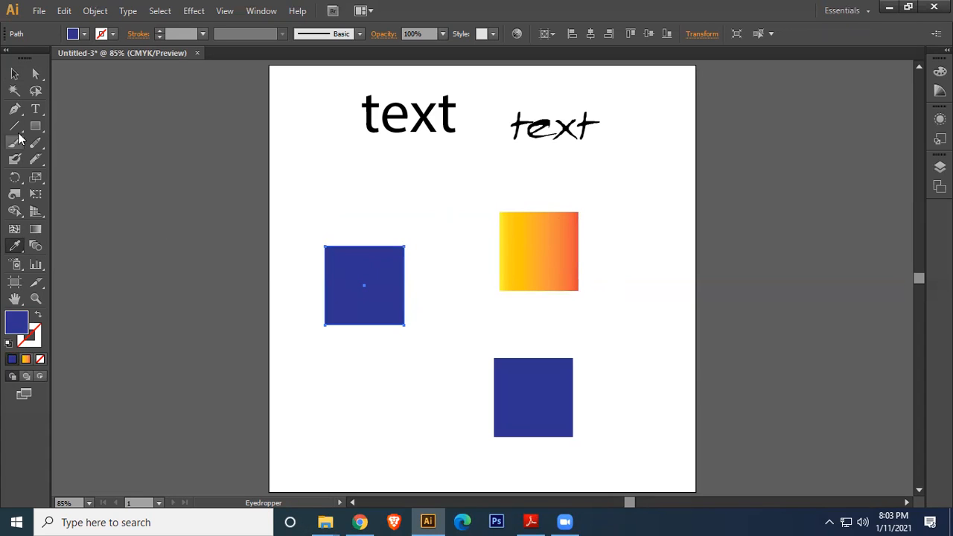
click(14, 74)
click(628, 301)
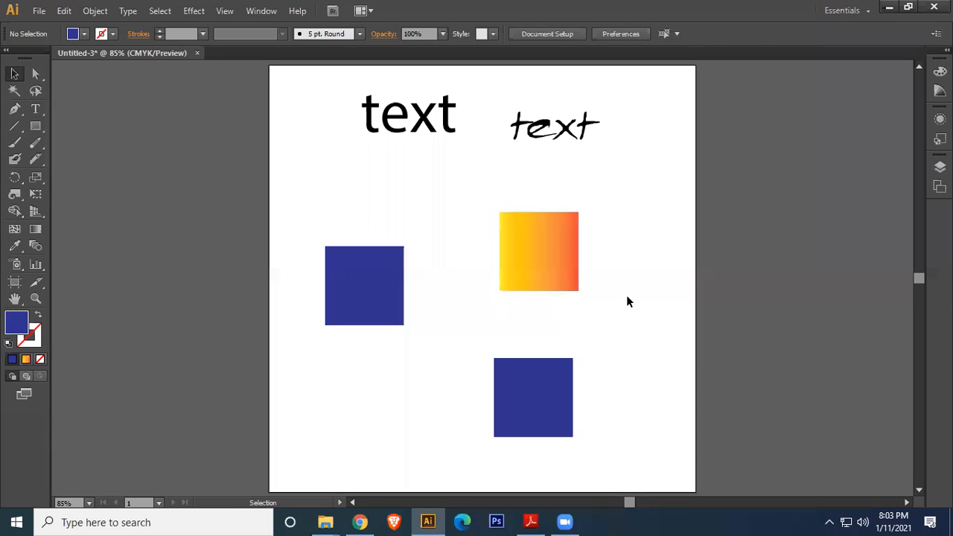
Step: Expand the gradient square's fill into 255 specified objects
click(569, 236)
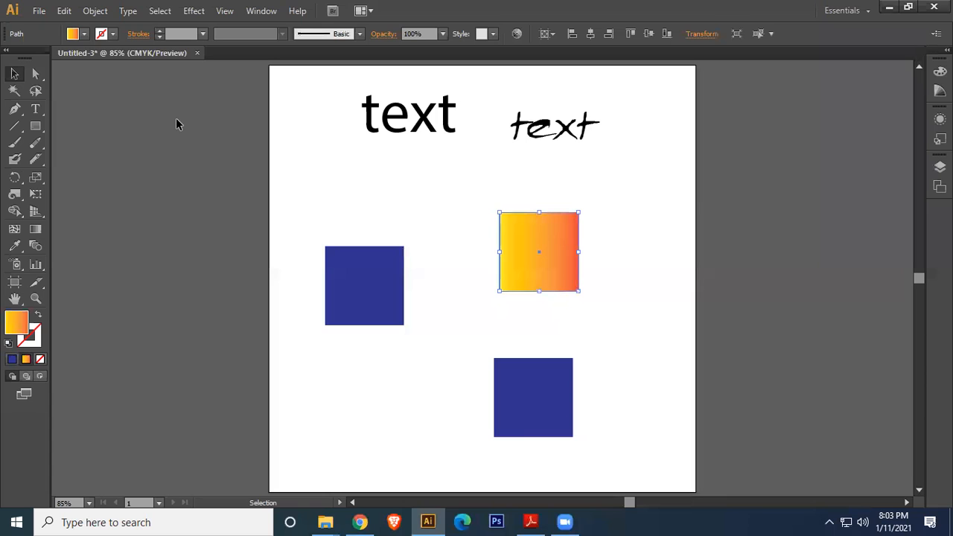
click(94, 11)
click(117, 160)
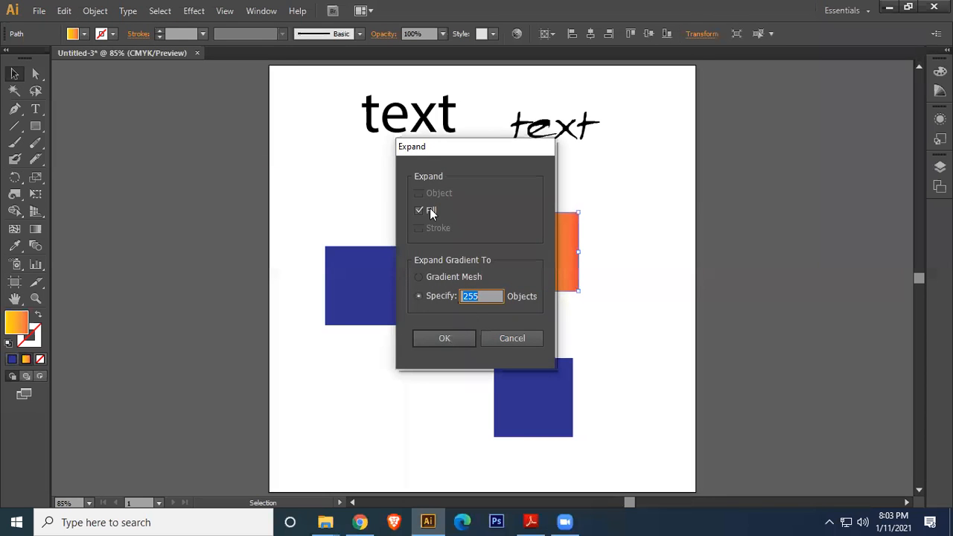
click(453, 339)
click(650, 231)
click(559, 237)
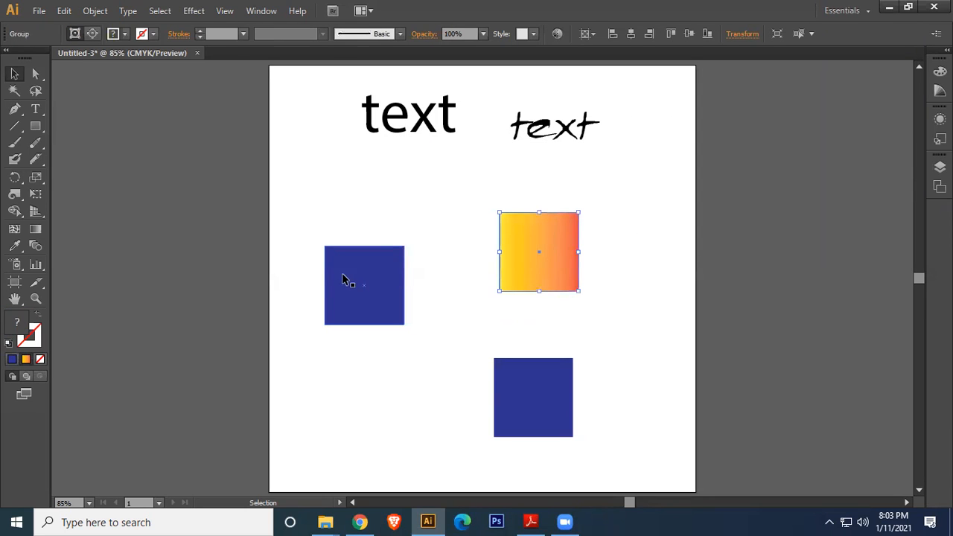
Step: Recolor the left blue square with the Eyedropper, sampling solid yellow and orange-red from the expanded gradient
click(366, 277)
click(17, 246)
click(511, 229)
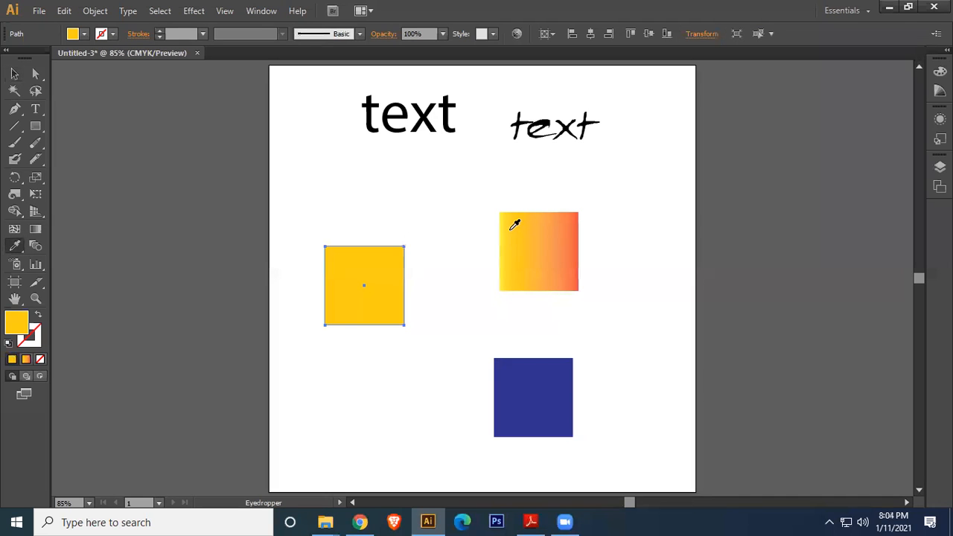
click(566, 274)
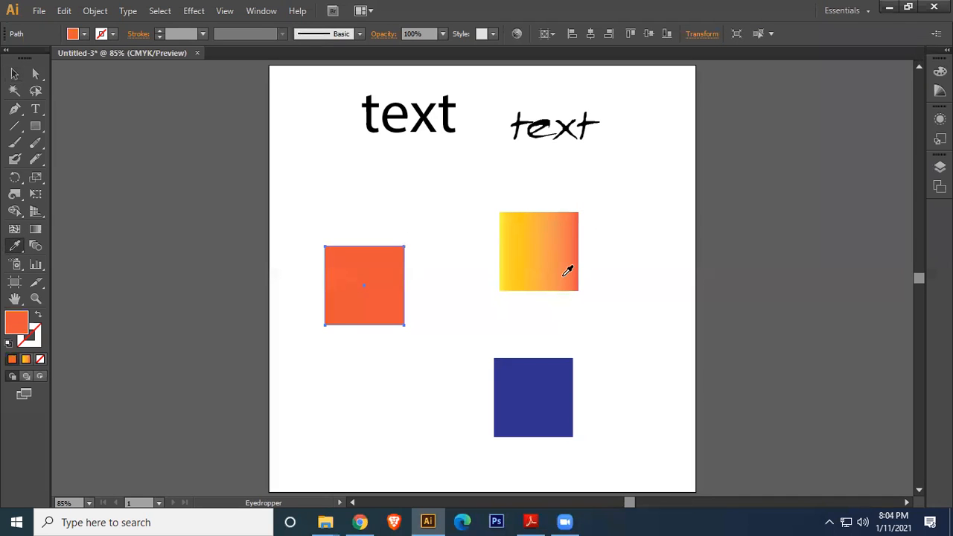
Step: Delete all three squares from the artboard, keeping the two text objects
click(15, 74)
drag(470, 200, 618, 408)
key(Delete)
drag(323, 204, 405, 383)
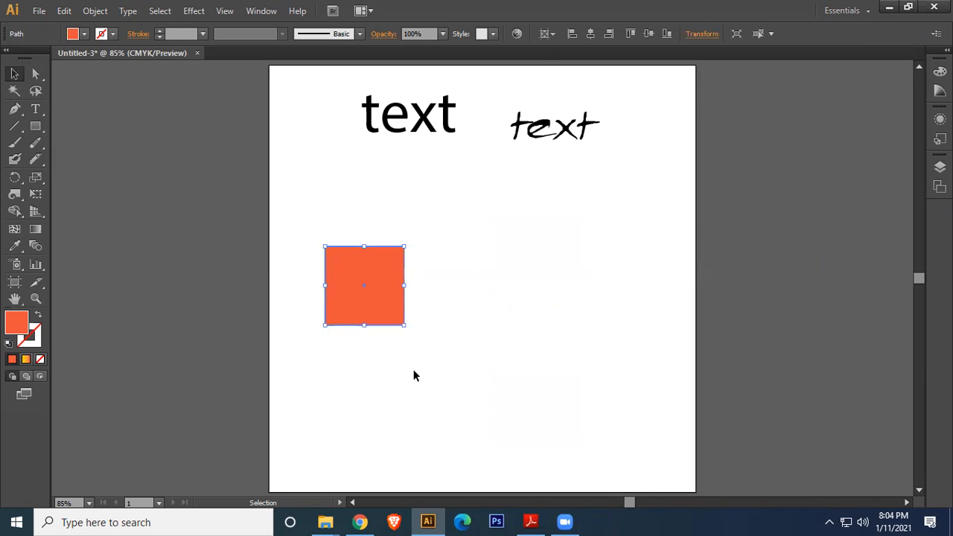
key(Delete)
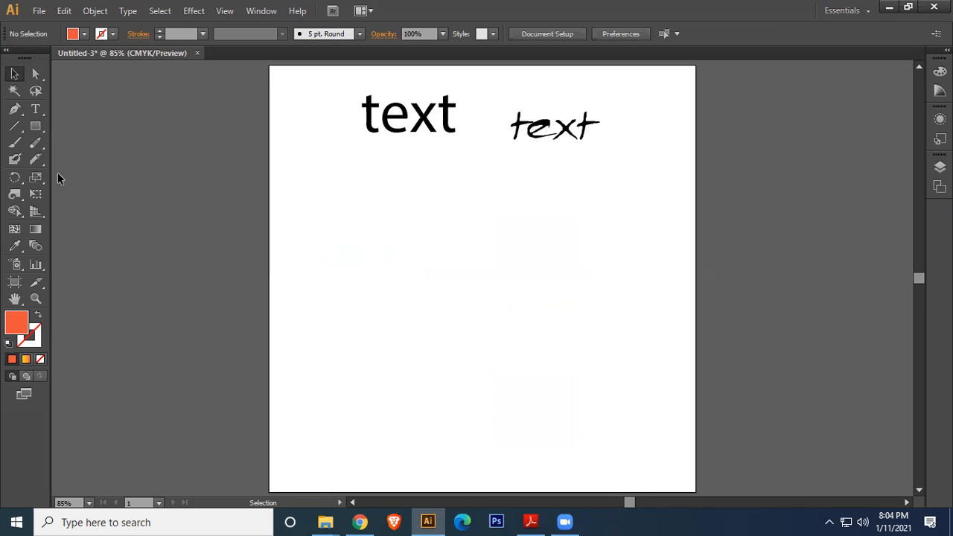
Step: Move the upright "text" down the artboard and give it the handwritten text's Reactivare font with the Eyedropper
drag(450, 121, 458, 245)
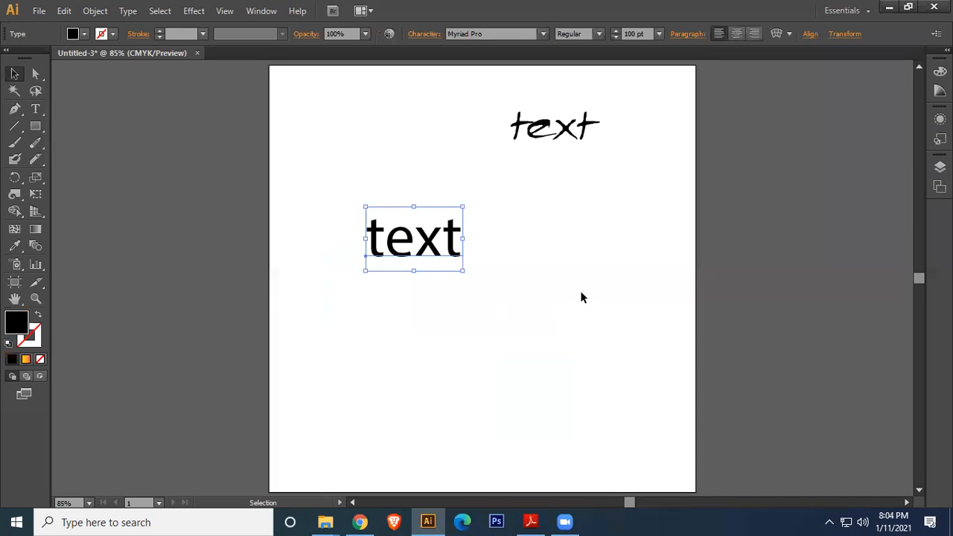
click(14, 246)
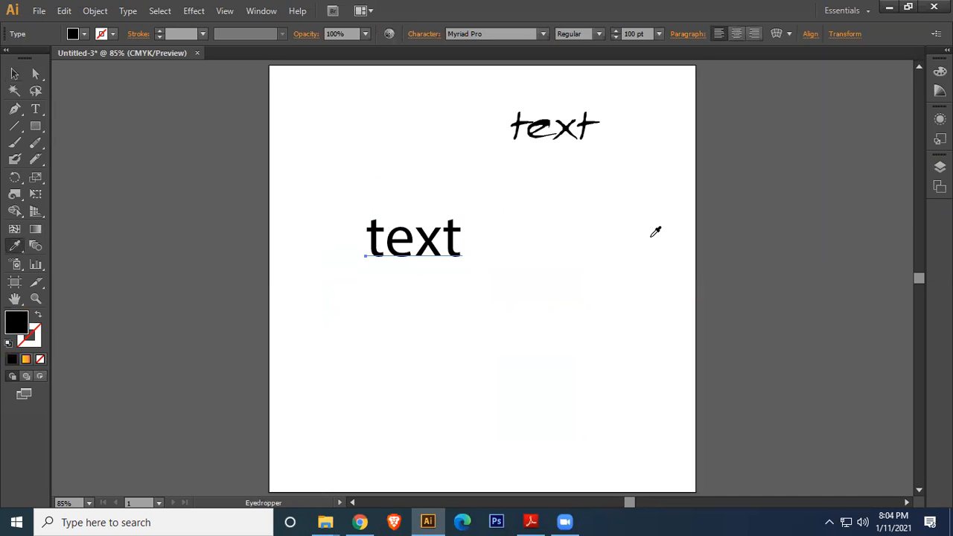
click(548, 118)
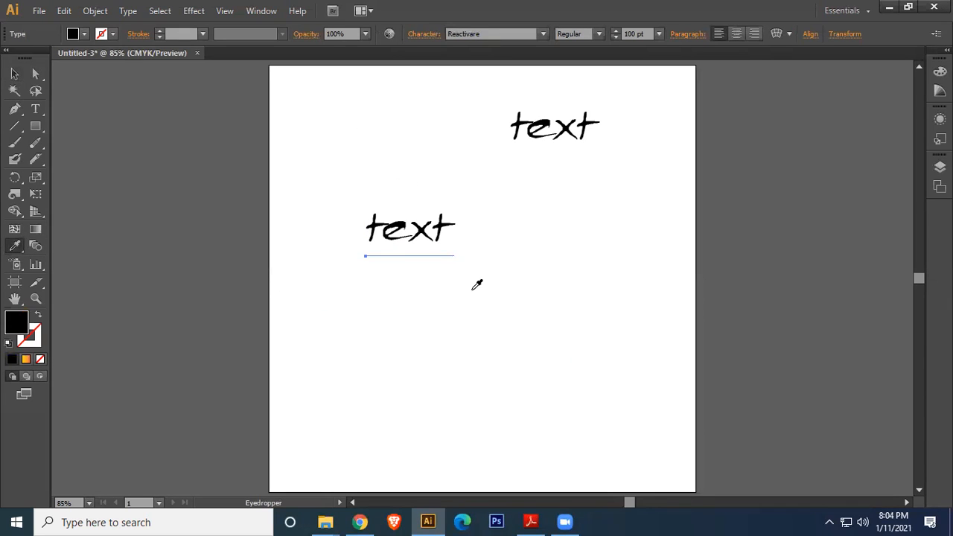
Step: Delete both text objects from the artboard
click(14, 74)
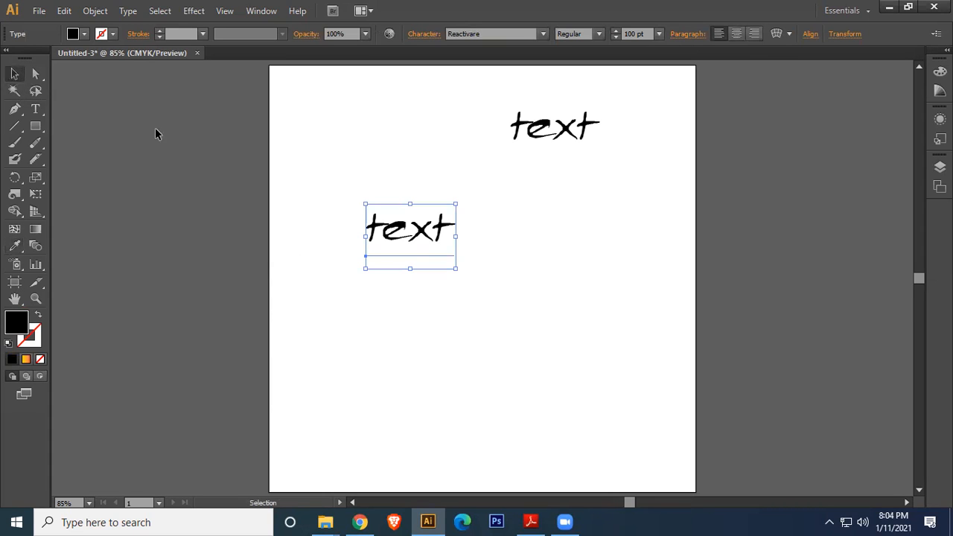
drag(353, 140, 645, 326)
key(Delete)
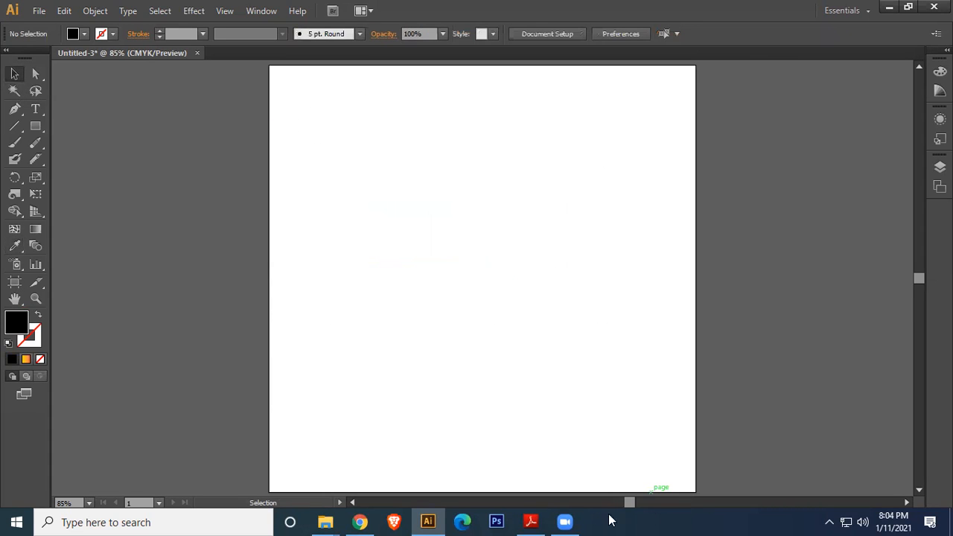
Step: Check the Type Tool (Expend) entry in Illustrator Module.pdf in Adobe Reader, and return to Illustrator
click(532, 521)
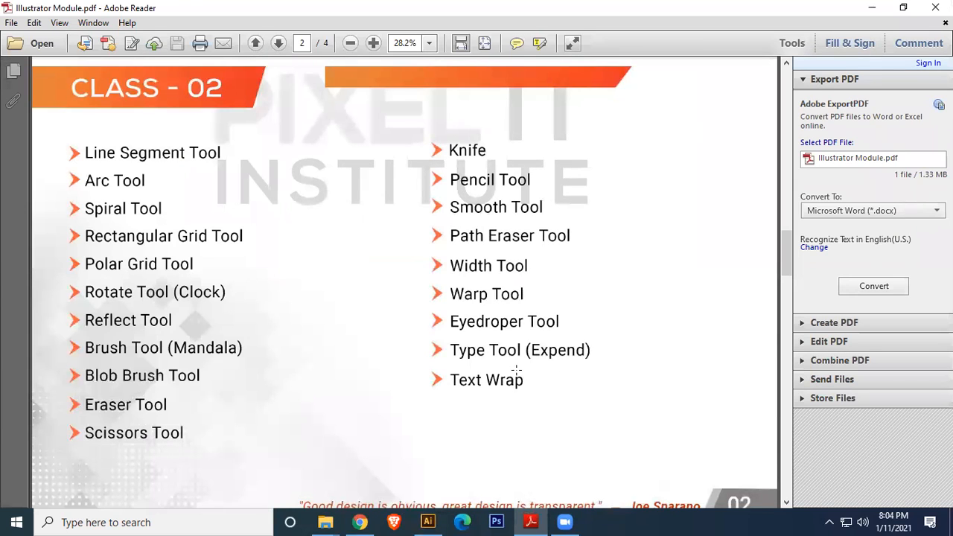
drag(613, 364, 472, 329)
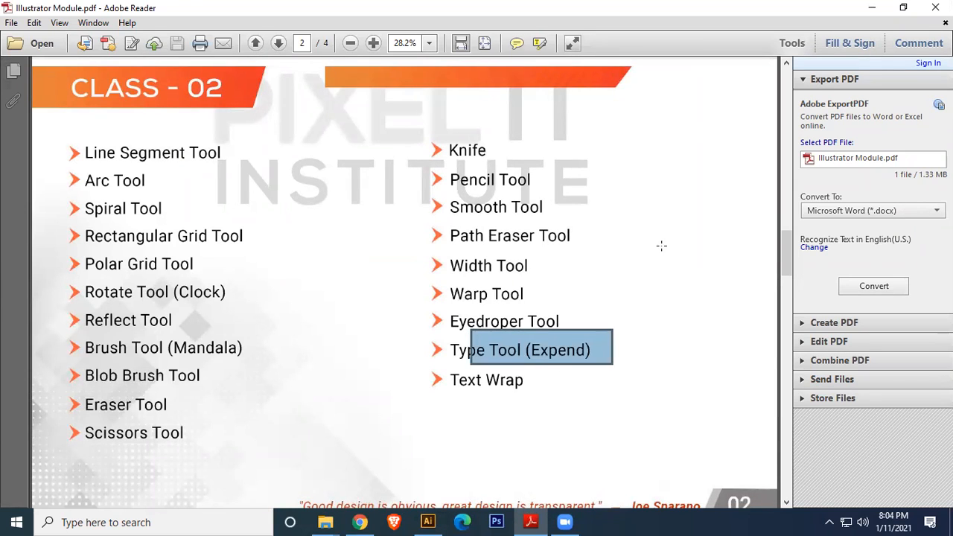
click(662, 246)
click(872, 6)
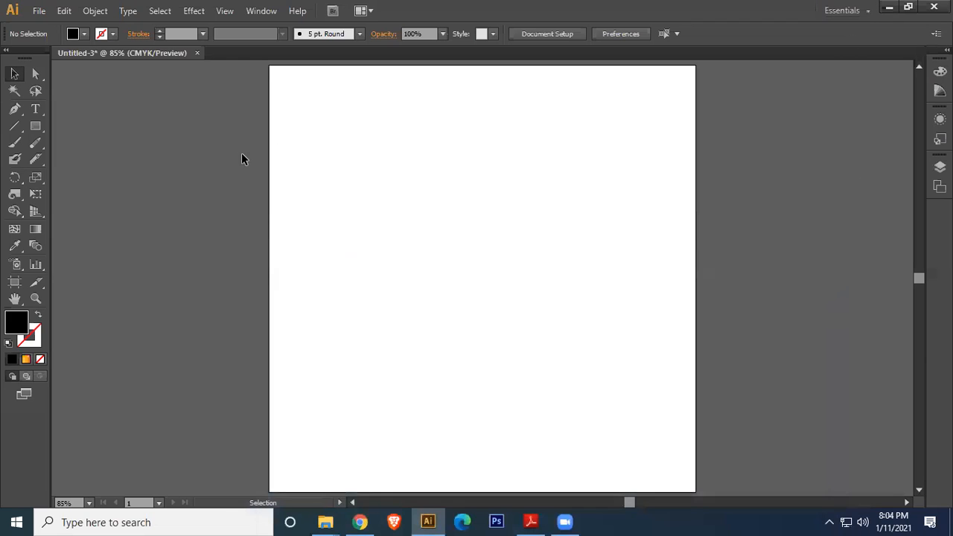
Step: Add a point text reading "text text" near the middle of the artboard with the Type tool
click(36, 108)
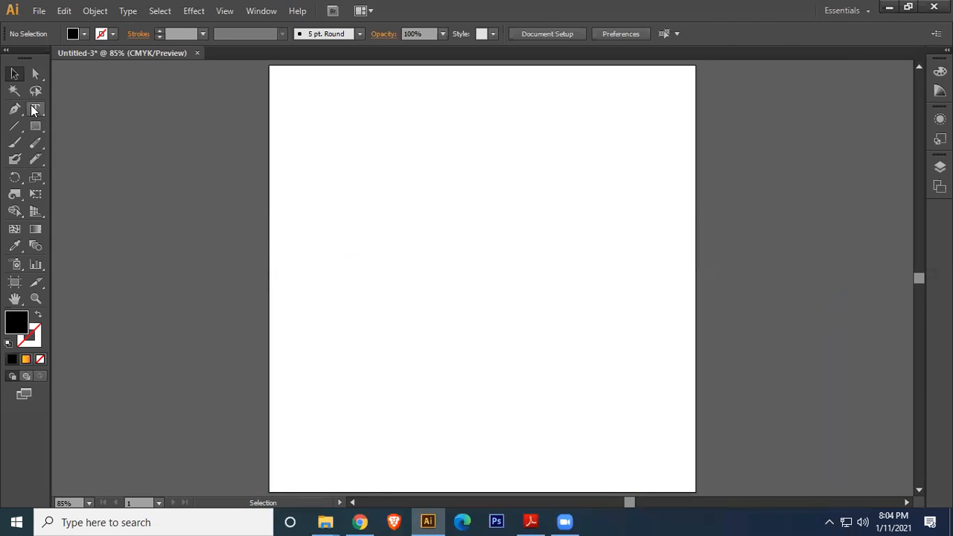
click(395, 261)
text(text)
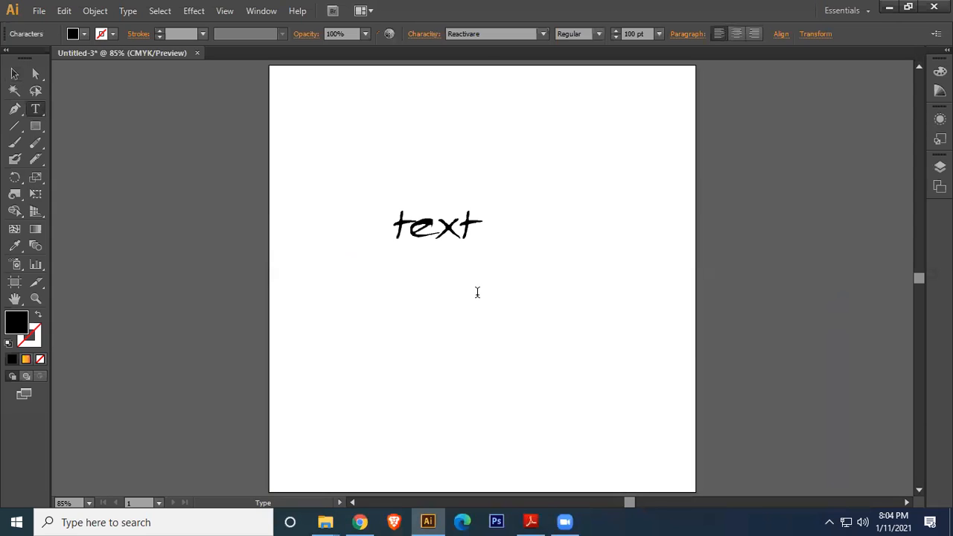
text( text)
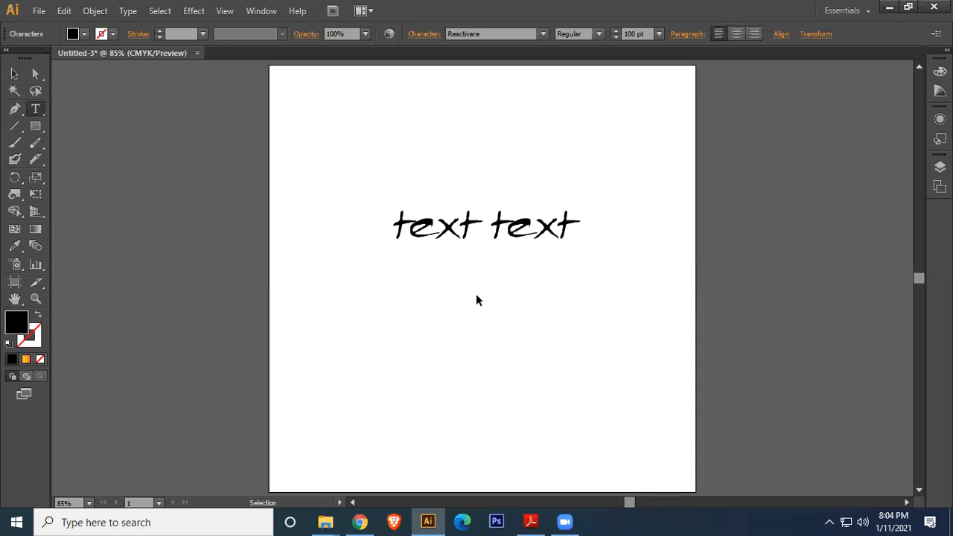
Step: Set the whole "text text" to the Lato font in the Bold style
key(ctrl+a)
click(514, 37)
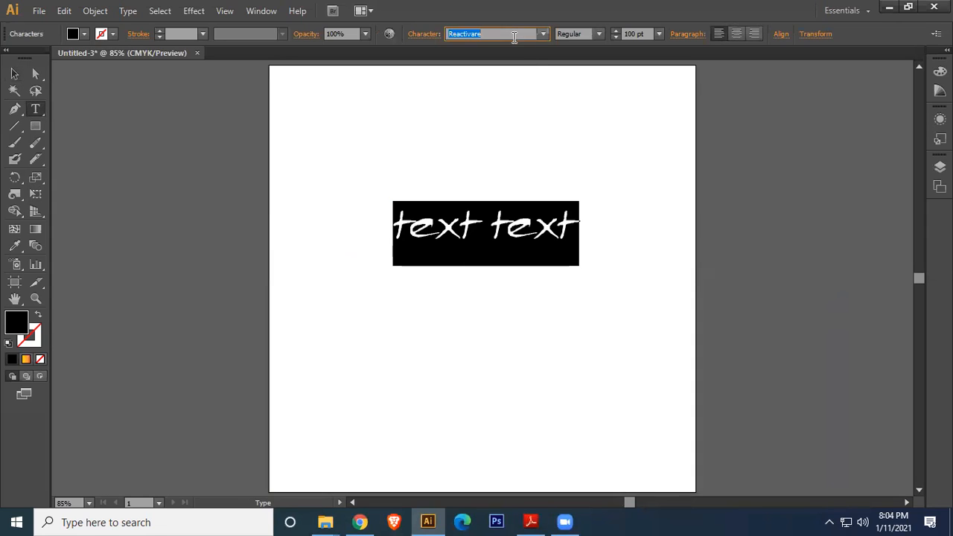
text(Lato)
key(Return)
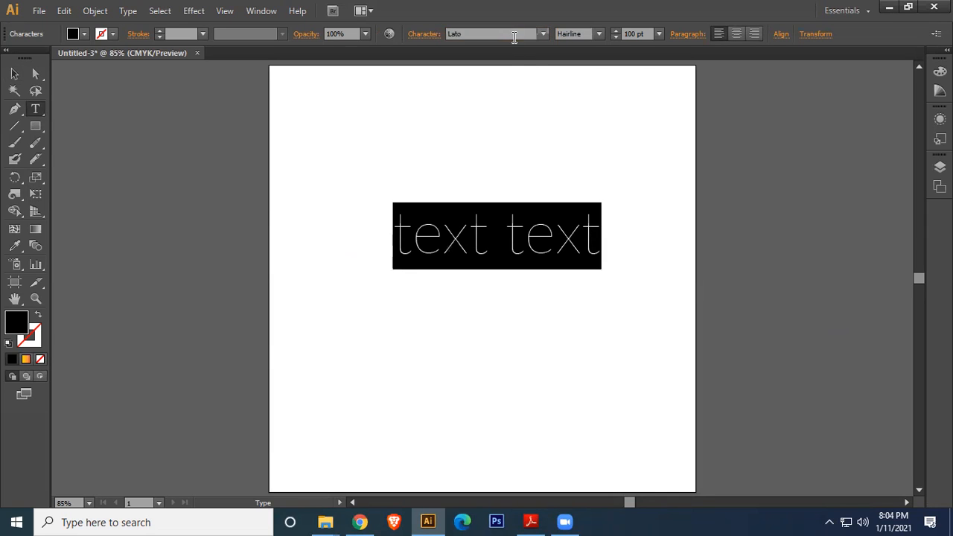
click(599, 34)
click(595, 233)
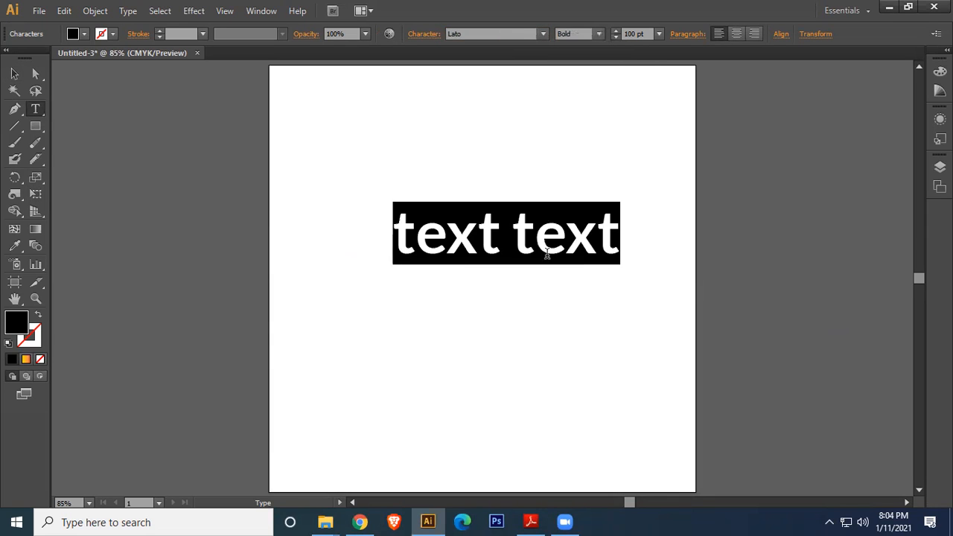
Step: Move the "text text" object up to the upper part of the artboard
click(14, 73)
click(580, 125)
drag(483, 229, 465, 166)
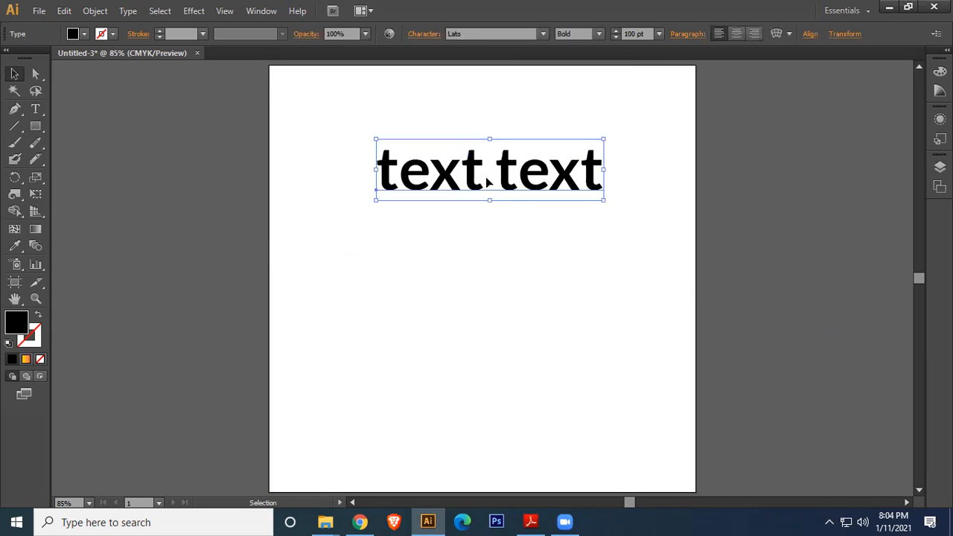
Step: Fill all the characters of "text text" with the dark blue swatch and deselect the text
double_click(469, 166)
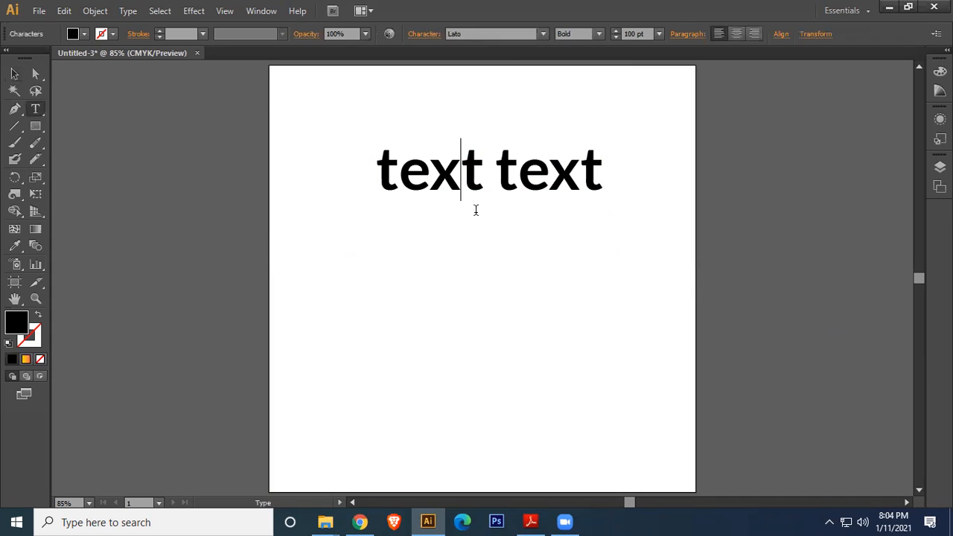
key(ctrl+a)
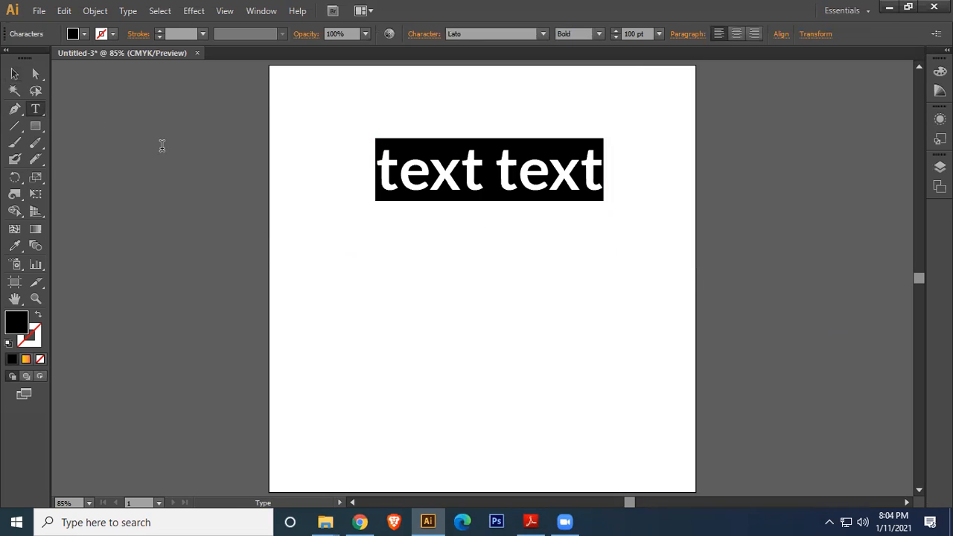
click(84, 33)
click(90, 62)
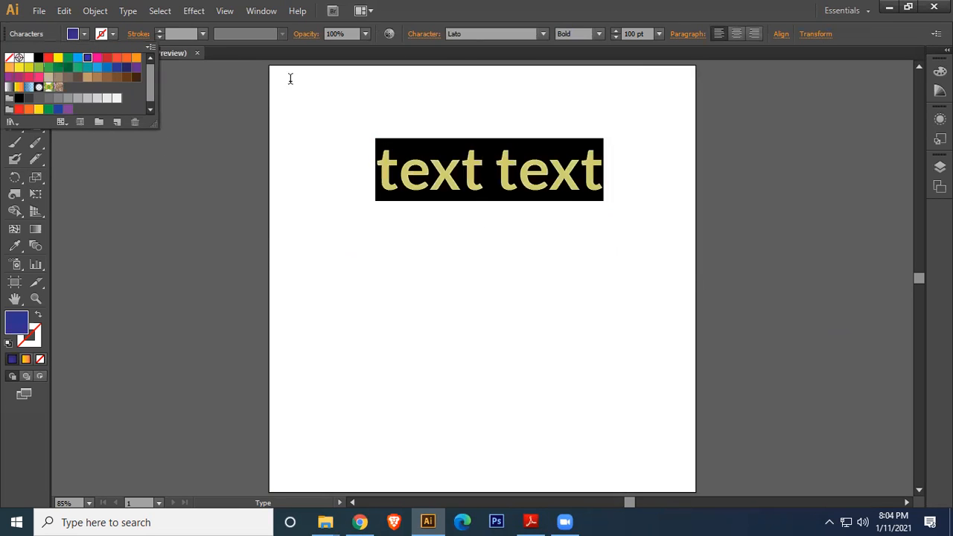
click(14, 74)
click(519, 314)
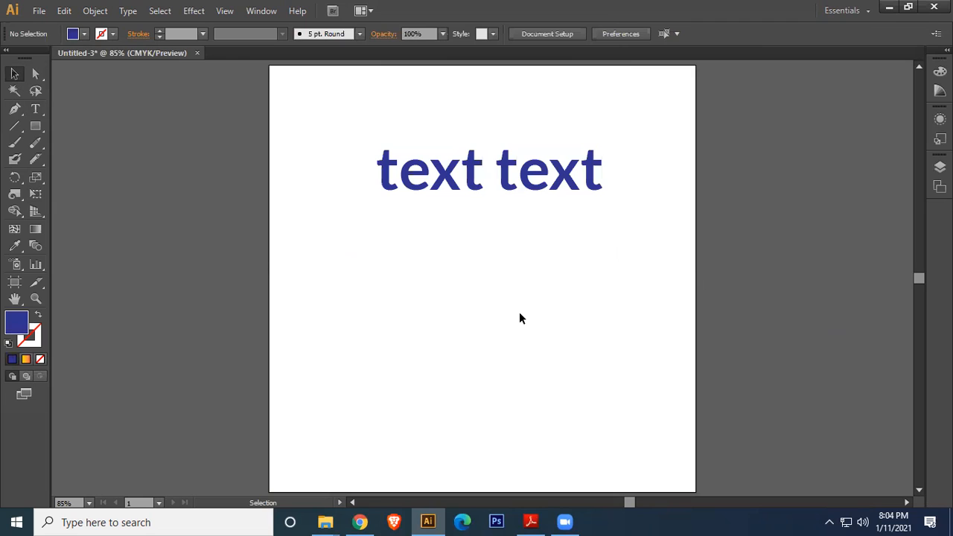
Step: Sample the white artboard with the Eyedropper as the fill of "text text"
click(475, 181)
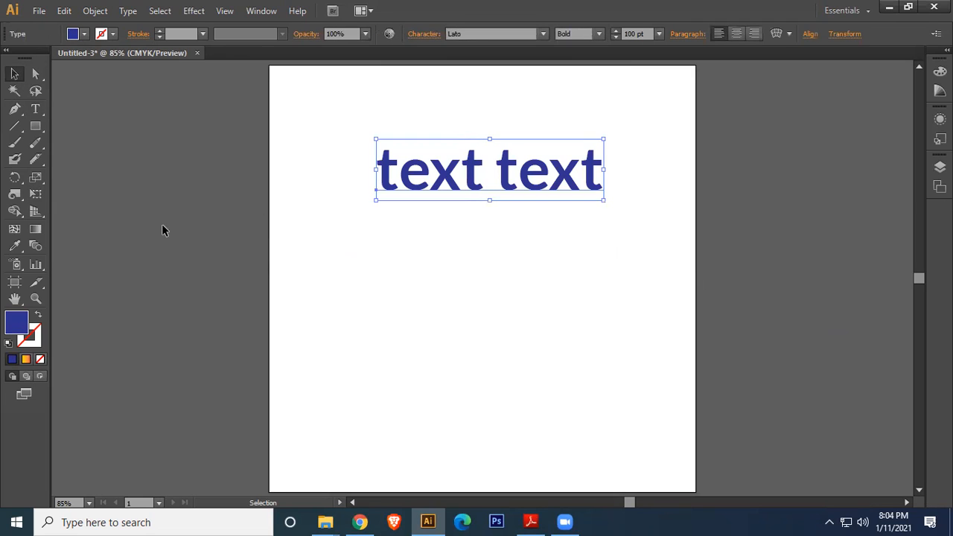
click(14, 246)
click(339, 214)
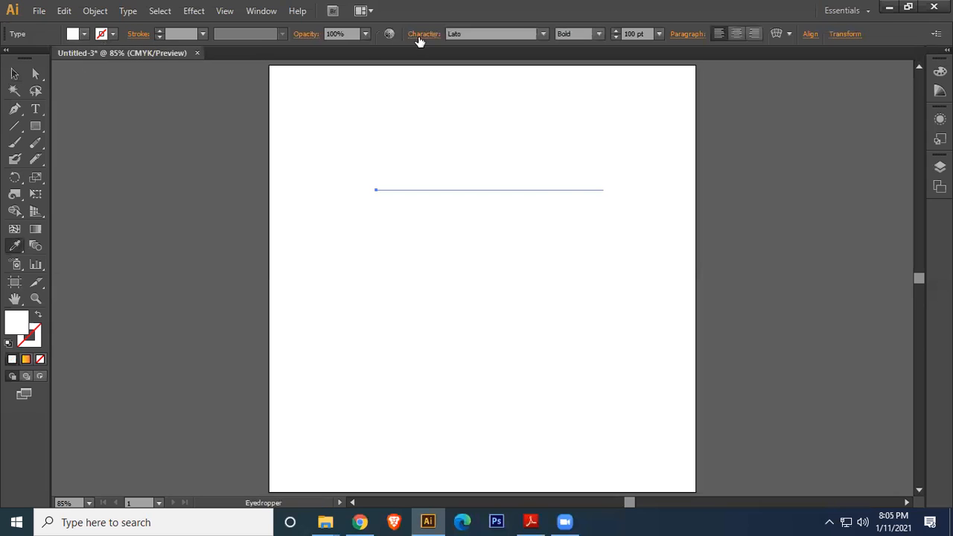
Step: Fill "text text" with the CMYK Magenta swatch and leave the text object selected
click(87, 34)
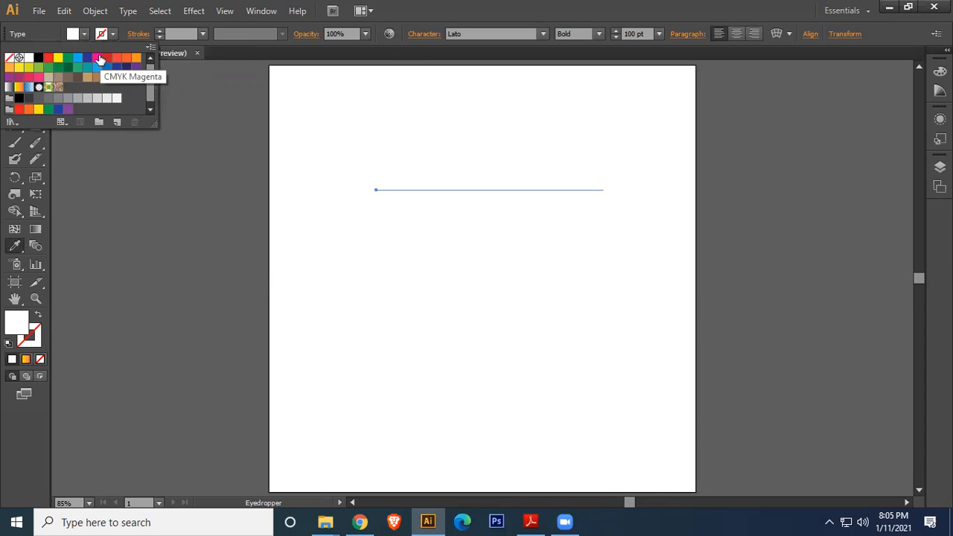
click(98, 58)
click(534, 3)
click(14, 74)
click(600, 310)
click(528, 180)
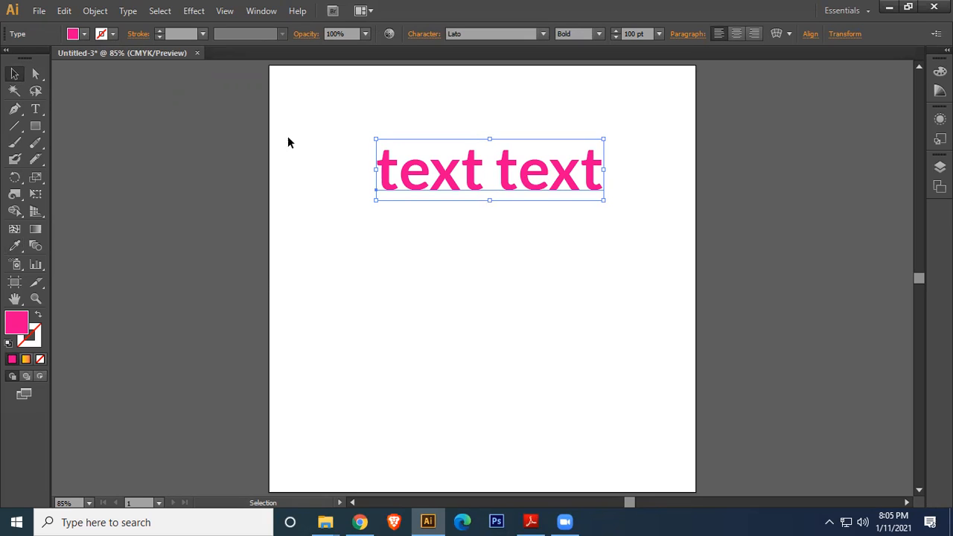
Step: Expand the magenta "text text" into editable letter outlines
click(95, 10)
click(125, 160)
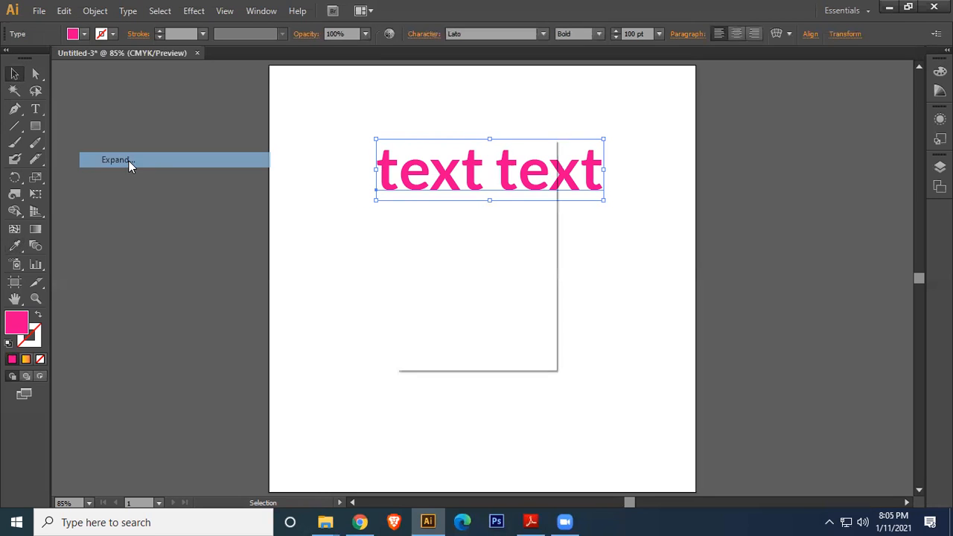
click(444, 338)
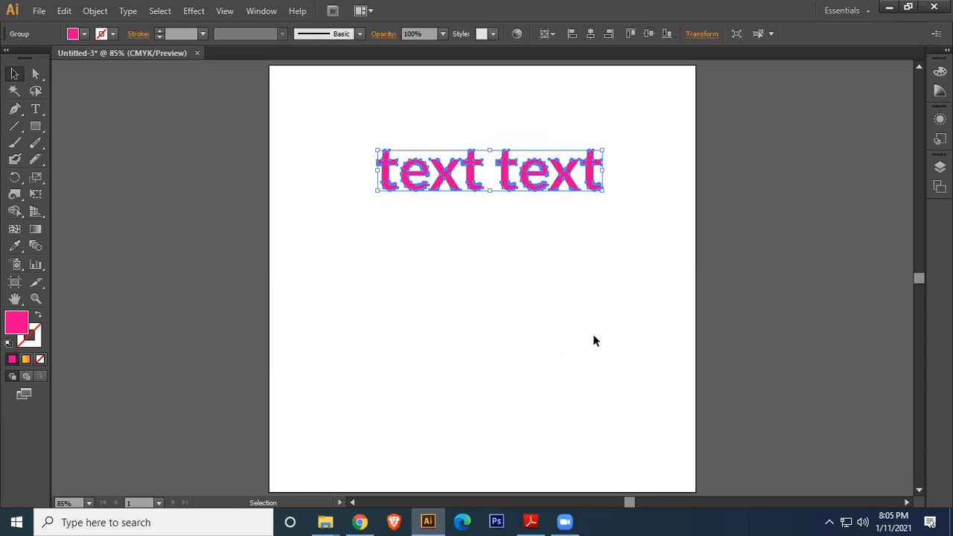
Step: Fill the expanded letters with a gradient, trying the Fading Sky preset and settling on Orange, Yellow
click(26, 360)
click(752, 117)
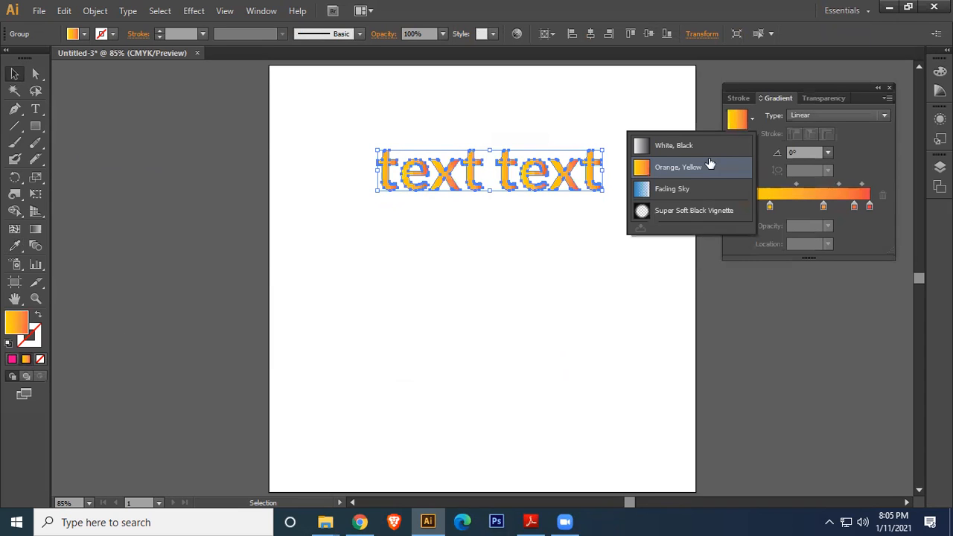
click(655, 191)
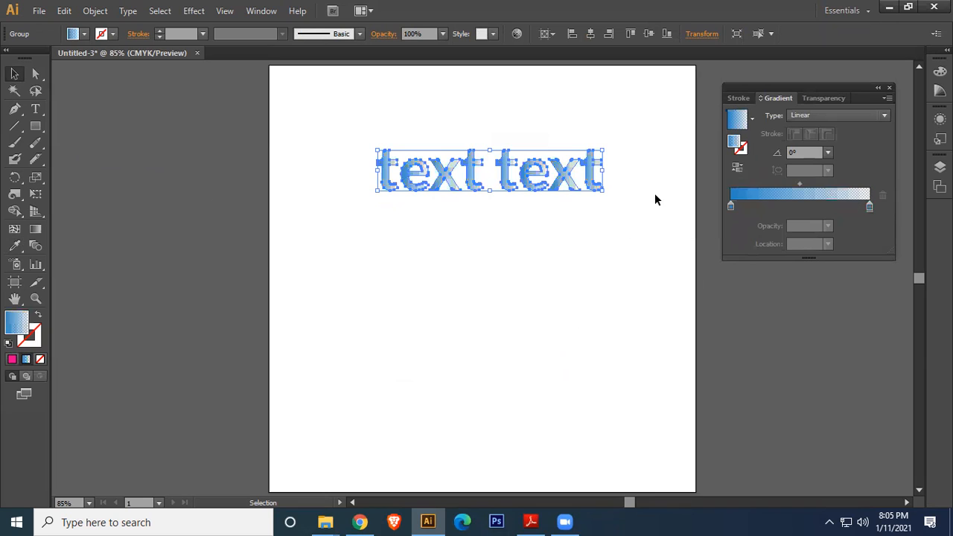
click(752, 117)
click(706, 168)
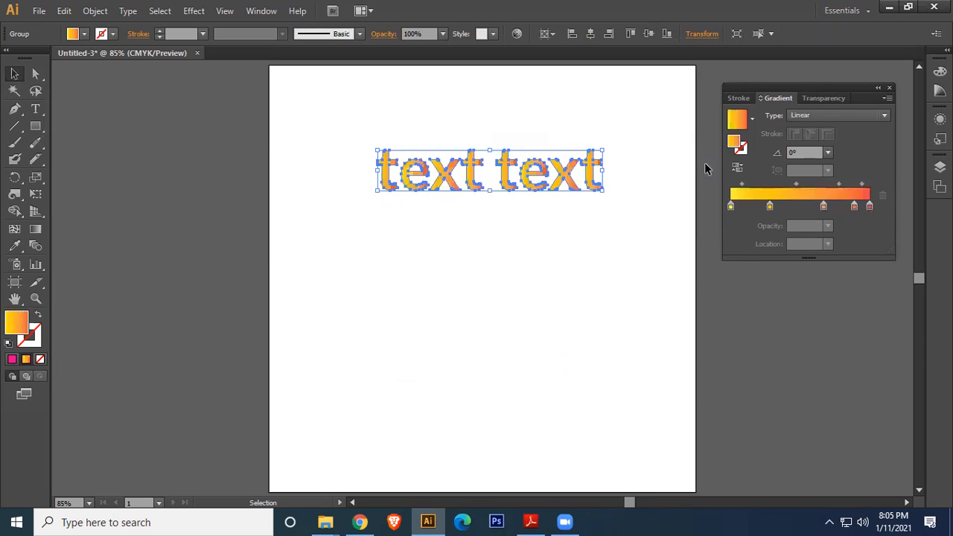
click(512, 303)
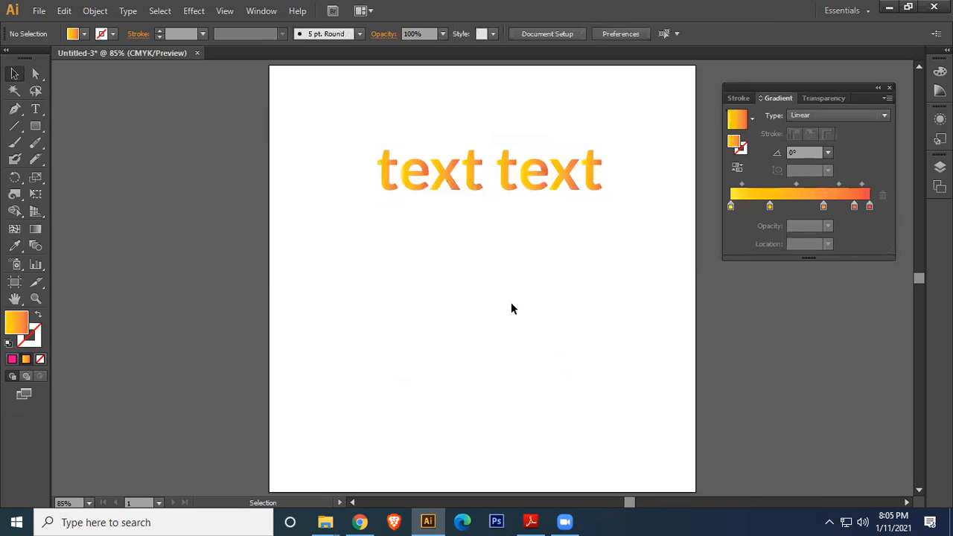
Step: Ungroup the expanded gradient text into separate letters and deselect them
click(474, 175)
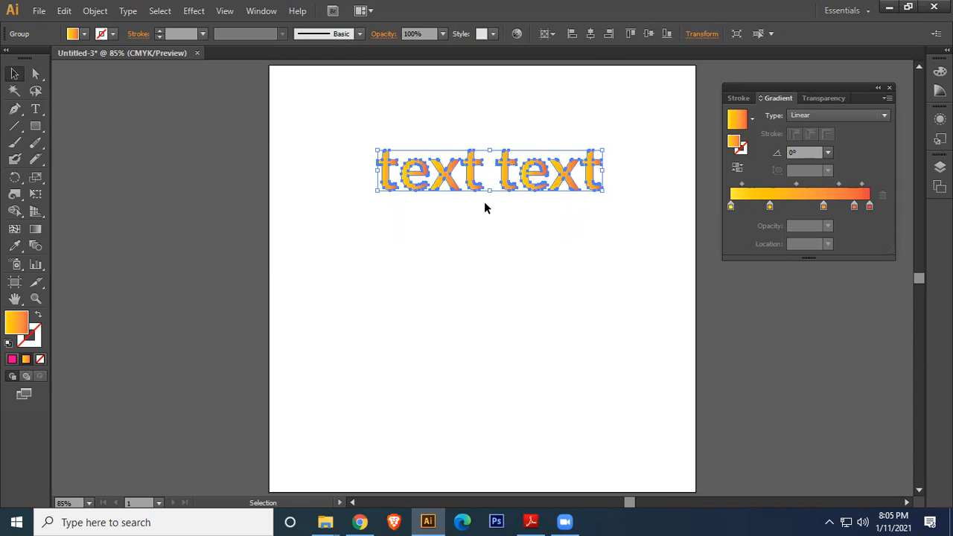
click(481, 263)
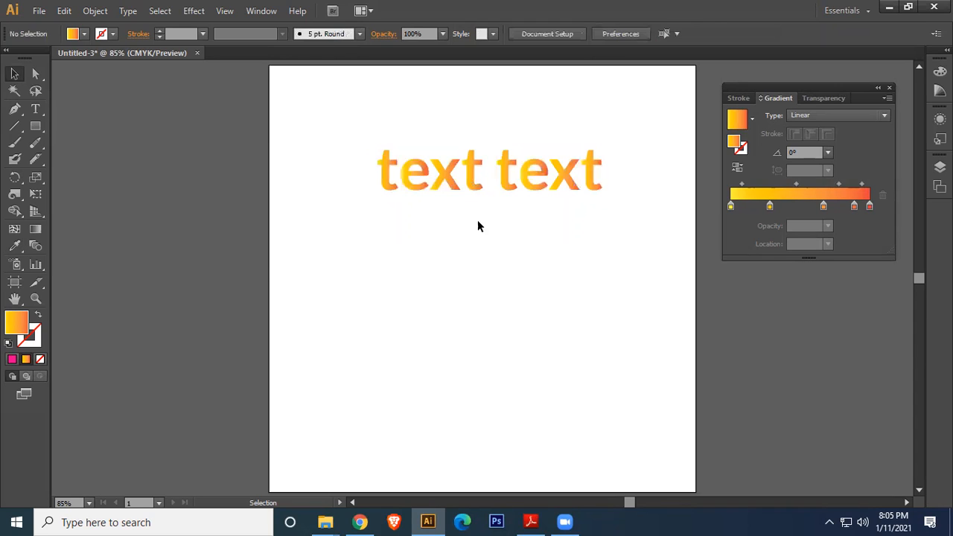
click(389, 172)
key(ctrl+shift+g)
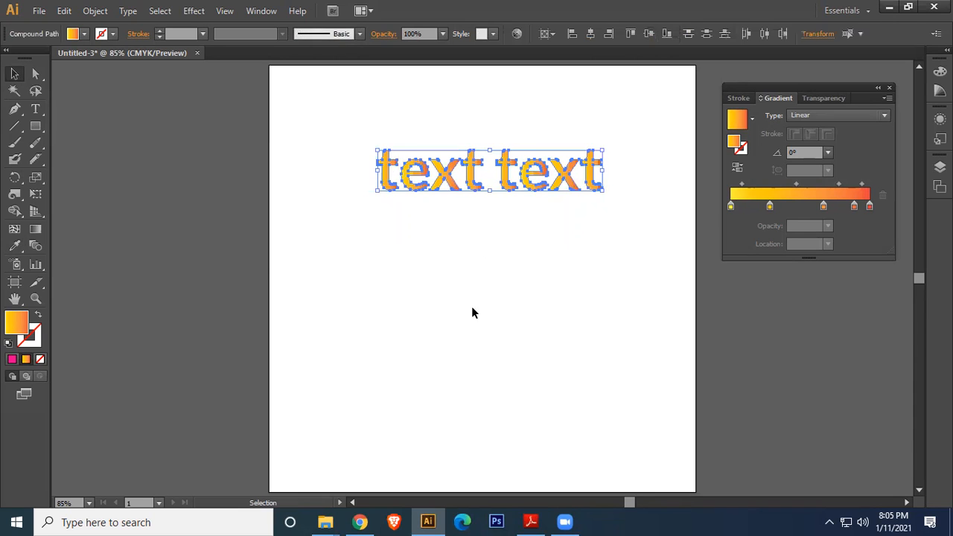
click(472, 307)
Step: Move the first letter "t" out of the word to the empty area below, and select it up close
double_click(385, 163)
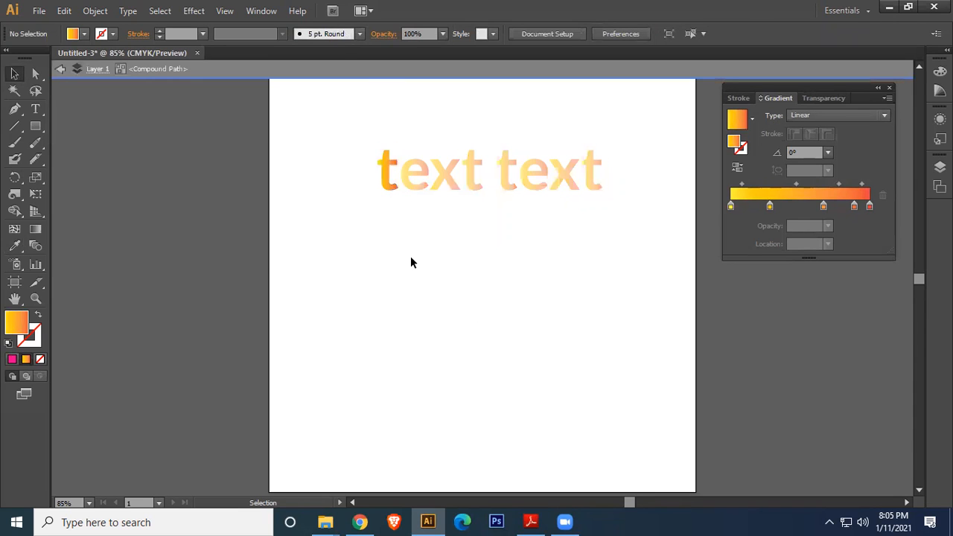
double_click(383, 234)
drag(390, 190, 437, 298)
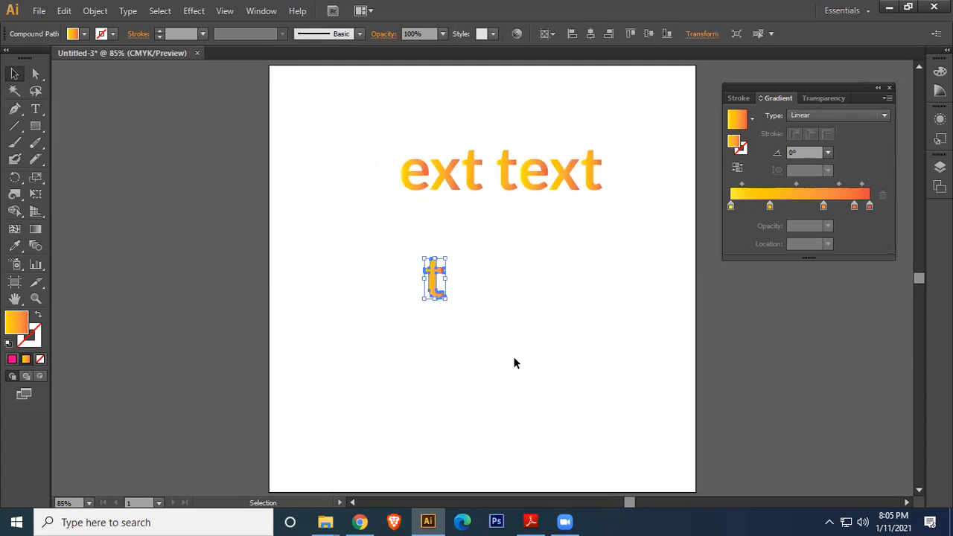
scroll(495, 322, up, 3)
click(398, 223)
click(335, 212)
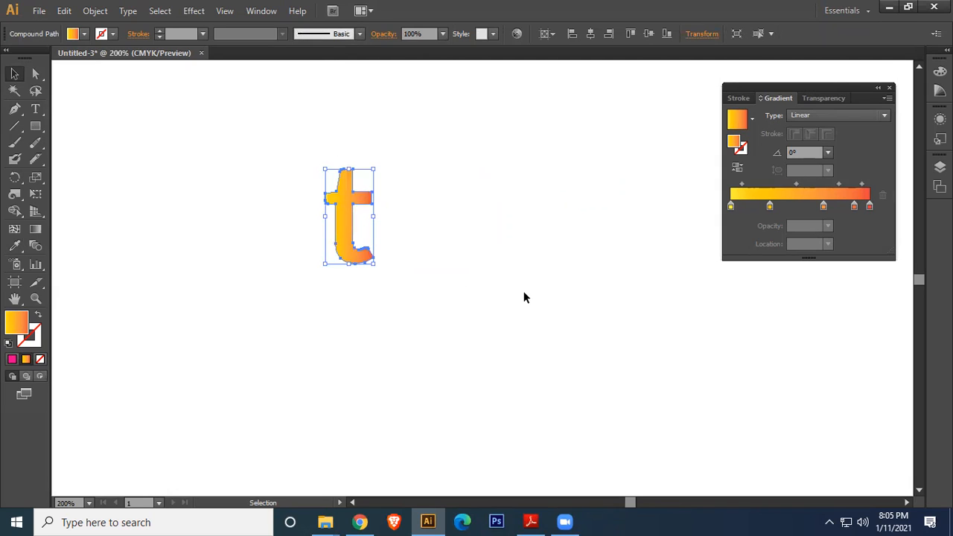
Step: Delete all the gradient letters from the artboard and check the Class 02 topic list in Illustrator Module.pdf
key(ctrl+0)
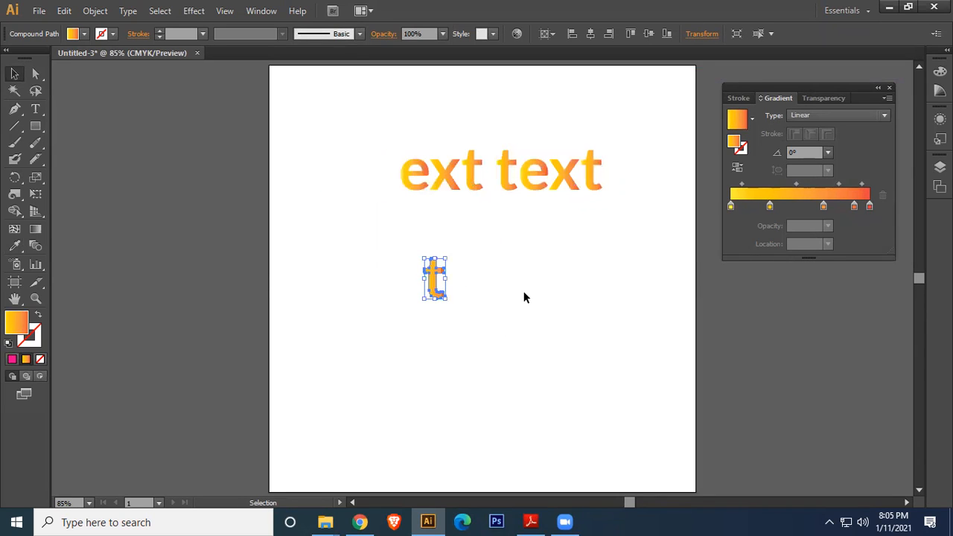
drag(366, 114, 652, 349)
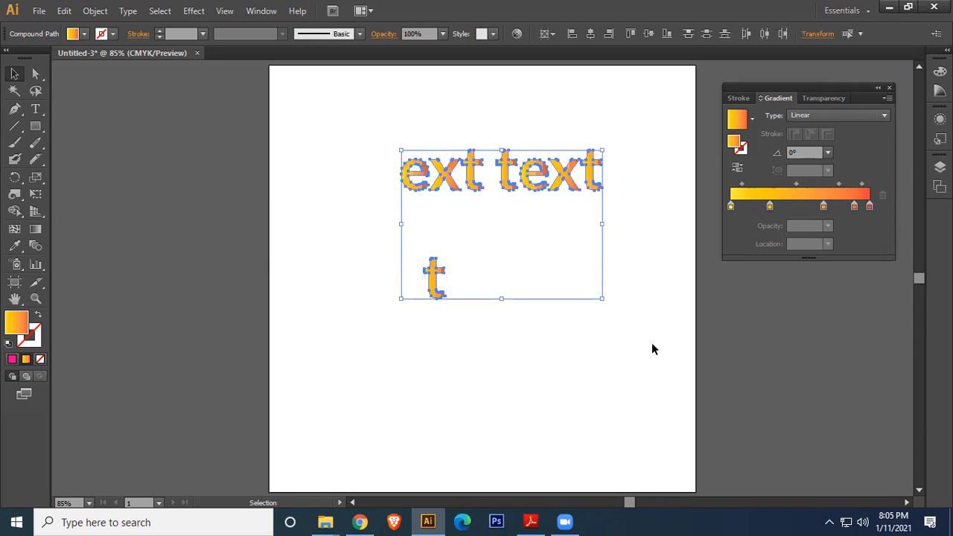
key(Delete)
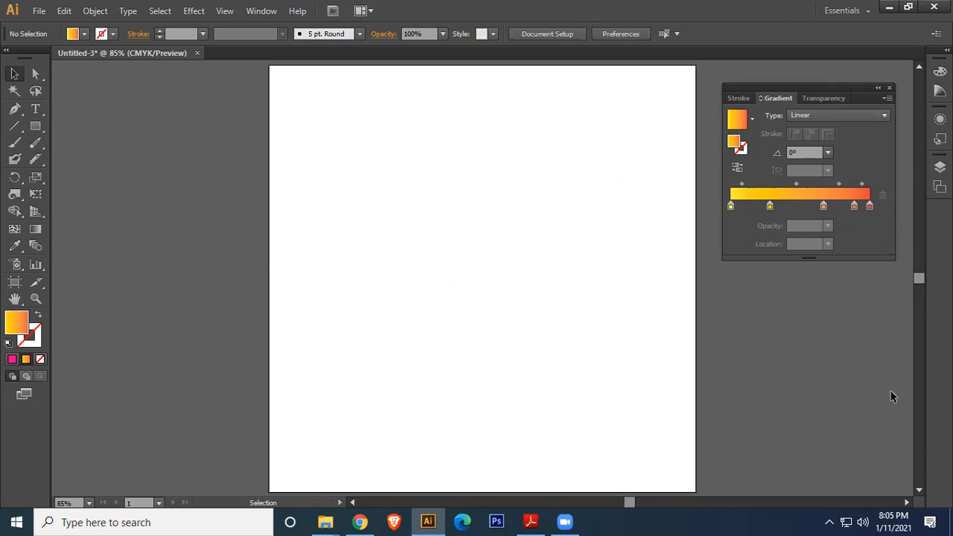
key(alt+Tab)
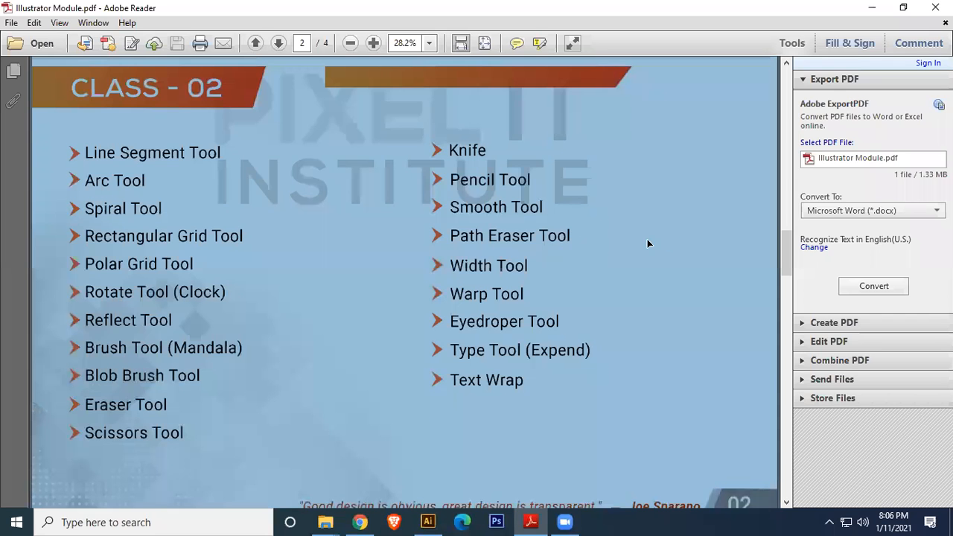
click(872, 7)
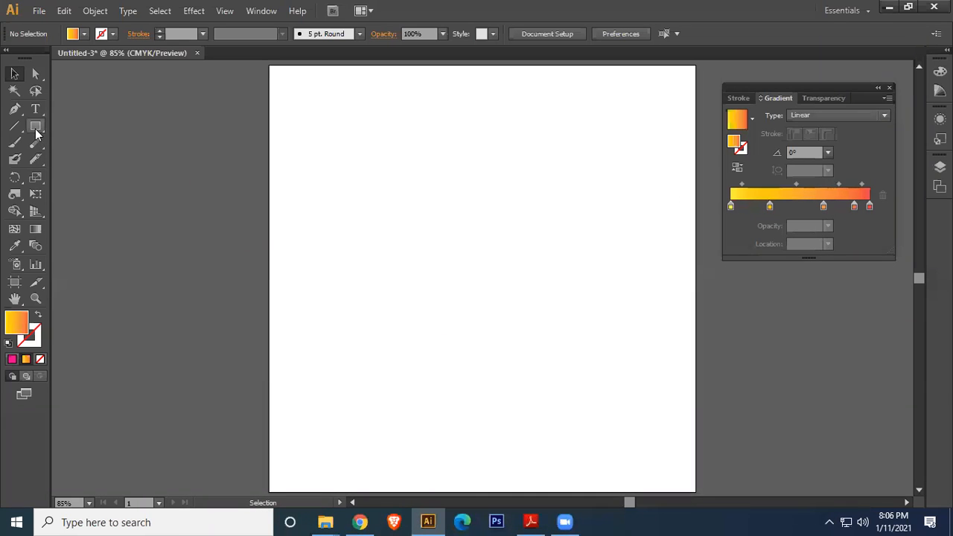
Step: Draw a large square text area in the middle of the artboard
click(35, 109)
drag(339, 151, 626, 405)
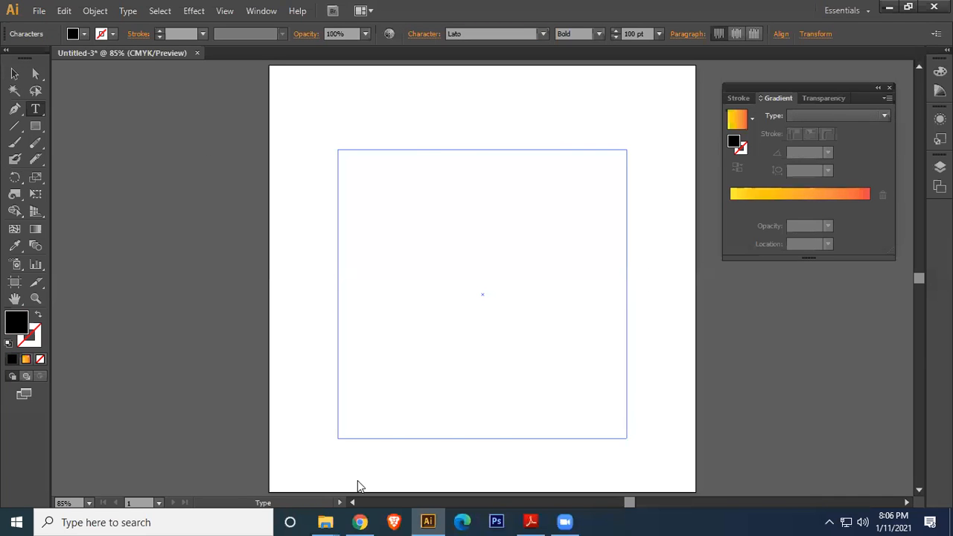
Step: Switch to Chrome, find lipsum.com by searching Google for "lorem ipsum", and copy the opening lines of its "What is Lorem Ipsum?" paragraph
click(360, 522)
click(522, 11)
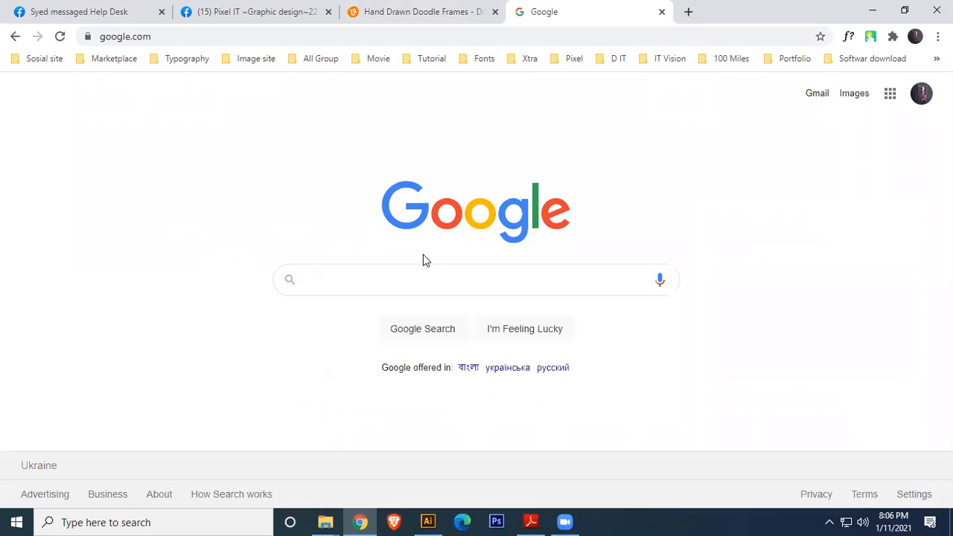
click(432, 281)
text(lorem)
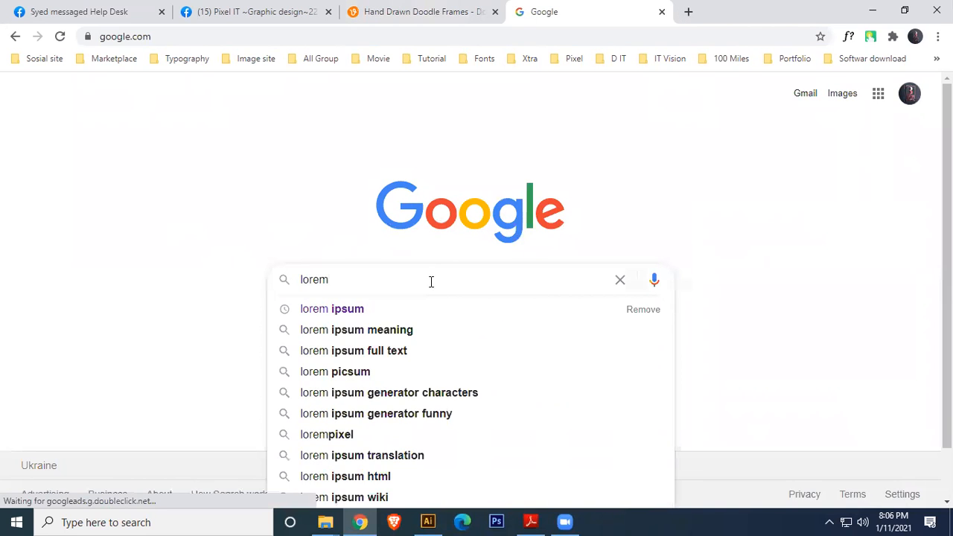
key(Down)
key(Return)
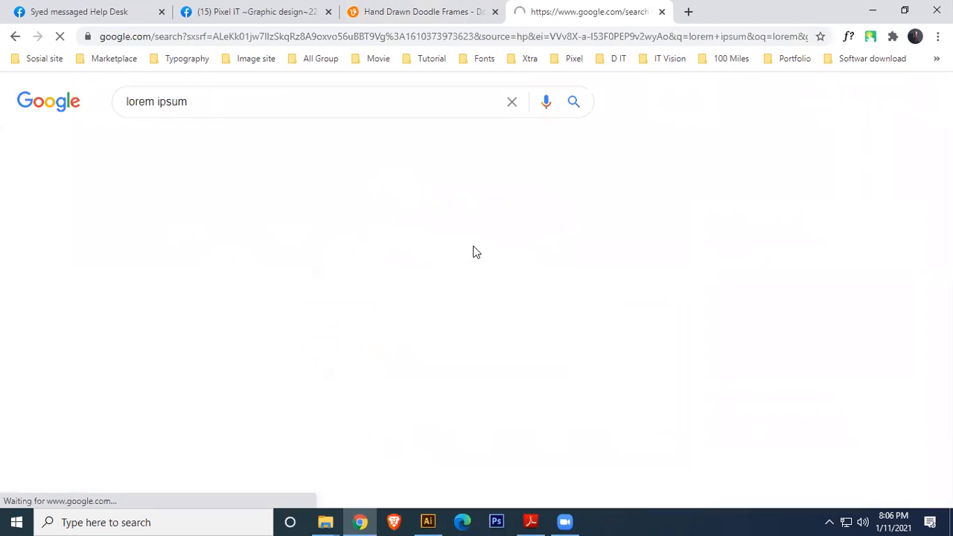
click(215, 221)
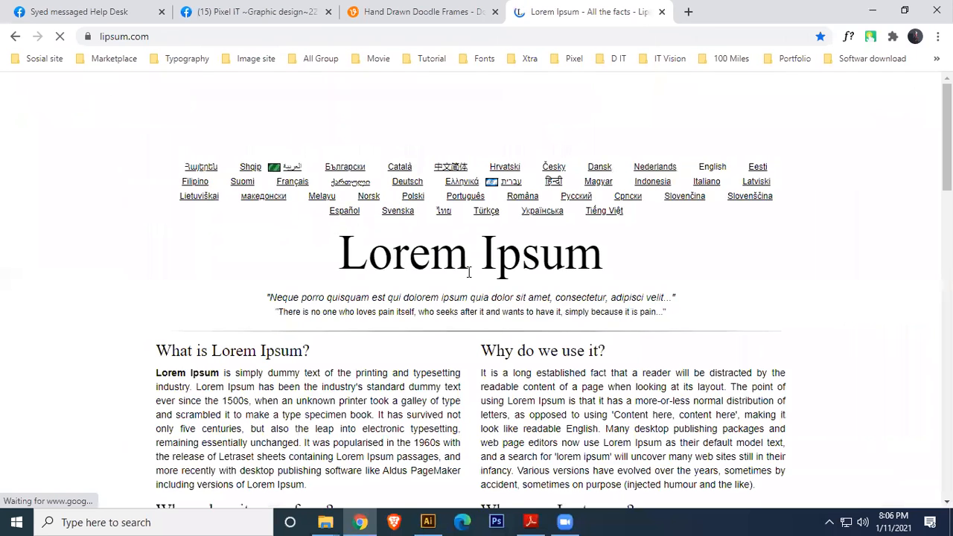
drag(156, 373, 426, 444)
key(ctrl+c)
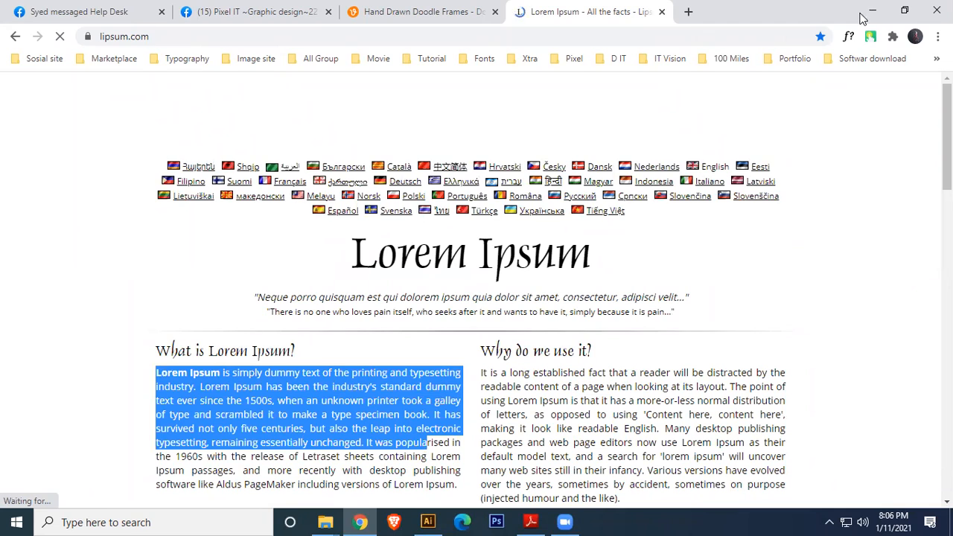
Step: Return to Illustrator, paste the copied paragraph into the square text area, and reduce its font size to 10 pt
click(876, 7)
click(385, 189)
key(ctrl+v)
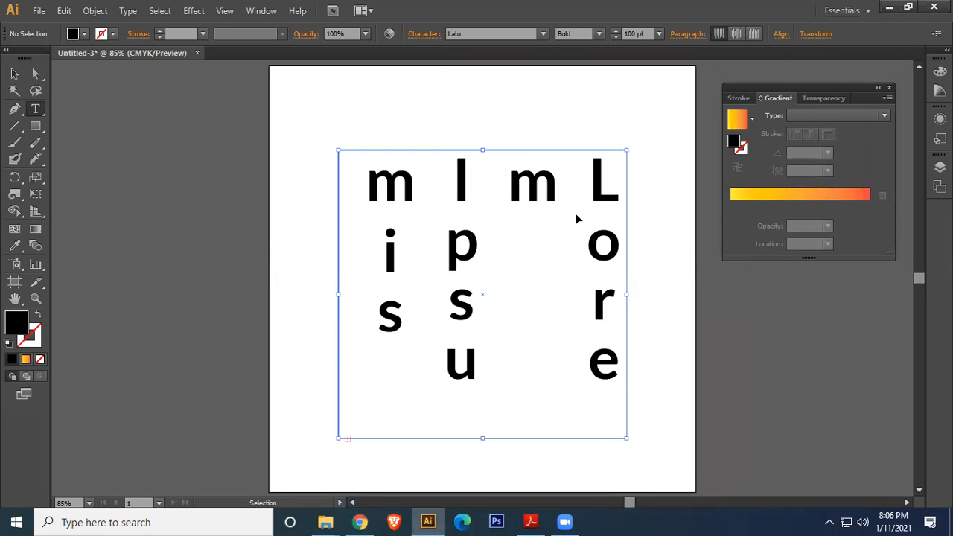
key(ctrl+a)
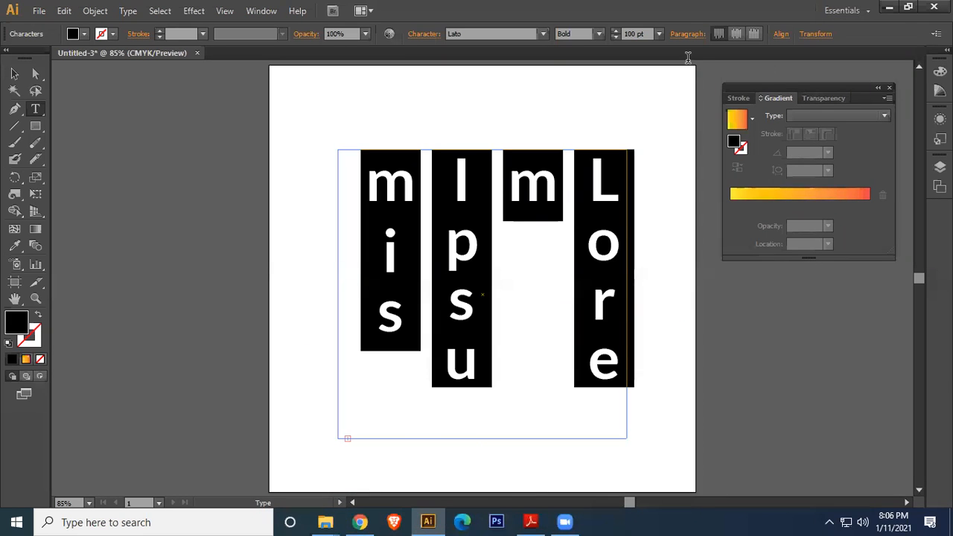
click(650, 35)
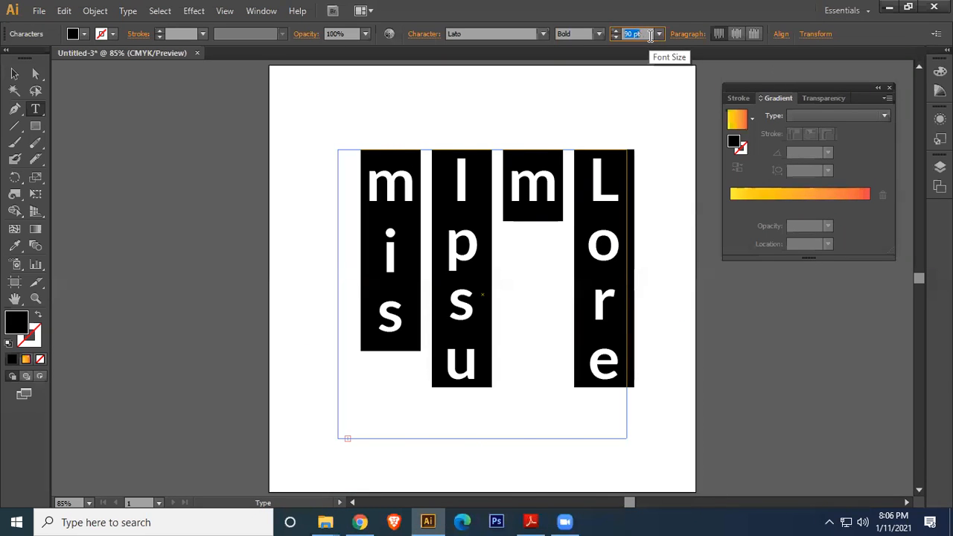
scroll(649, 35, down, 15)
scroll(650, 36, down, 1)
scroll(651, 35, up, 1)
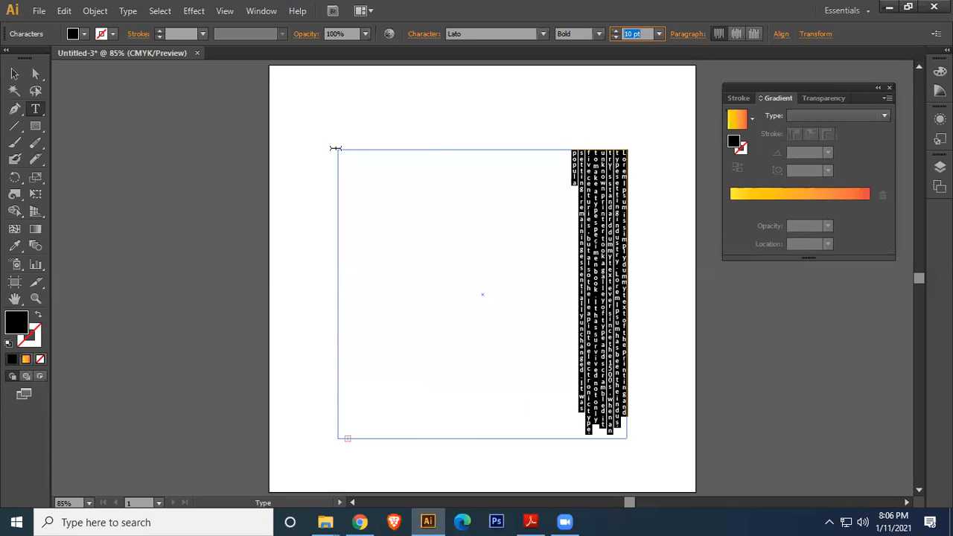
Step: Choose the horizontal Type tool and delete the text area with the vertical lorem ipsum text
click(38, 107)
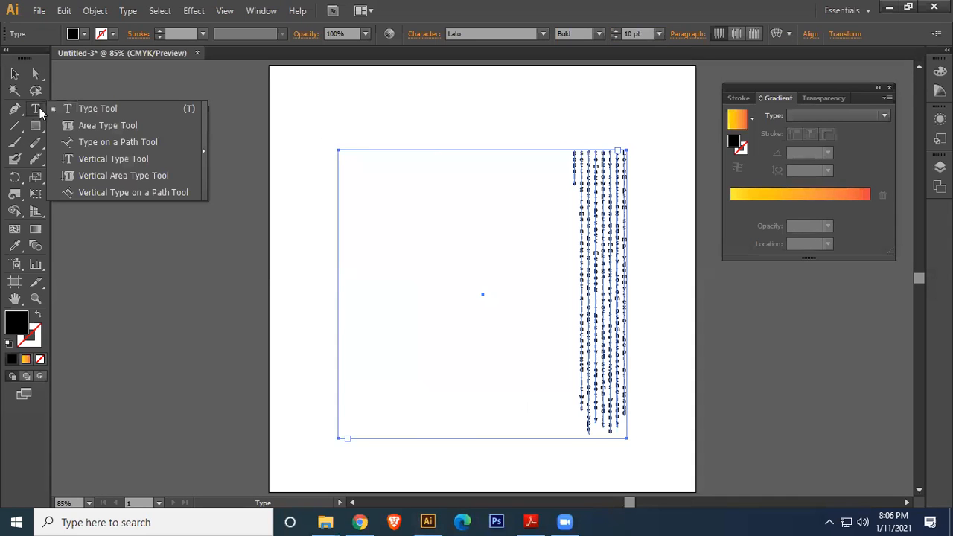
click(92, 112)
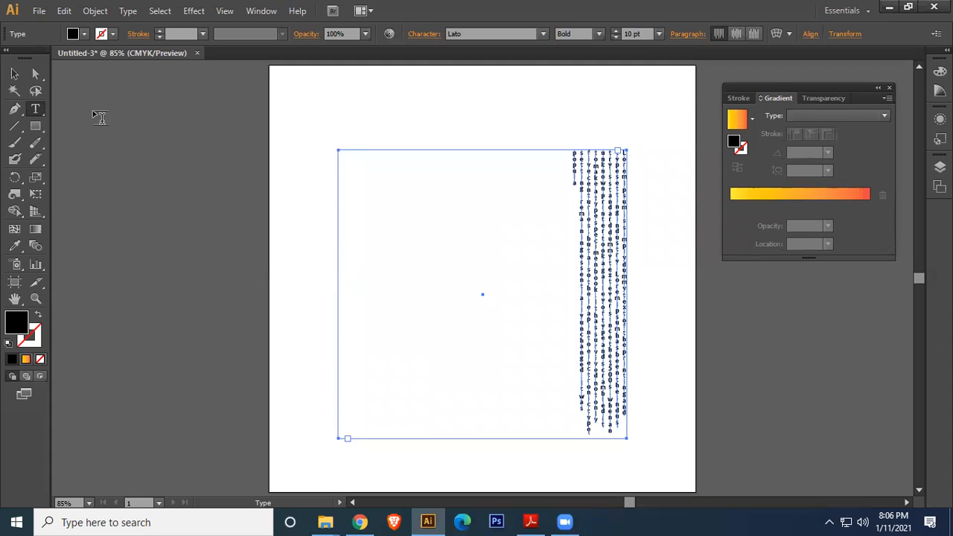
key(v)
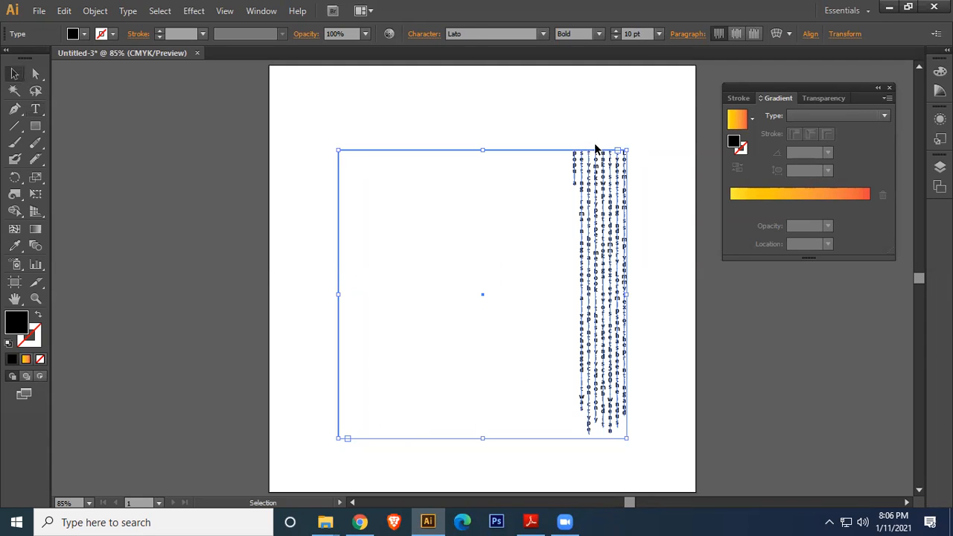
key(Delete)
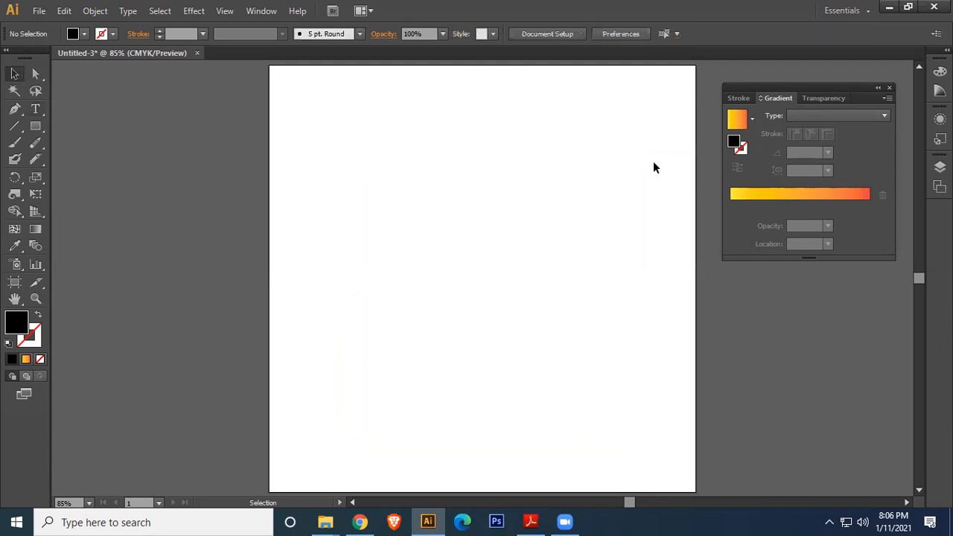
Step: With the horizontal Type tool, draw a wide text area across the artboard and paste the lorem ipsum paragraph into it
click(38, 110)
drag(314, 153, 639, 362)
key(Escape)
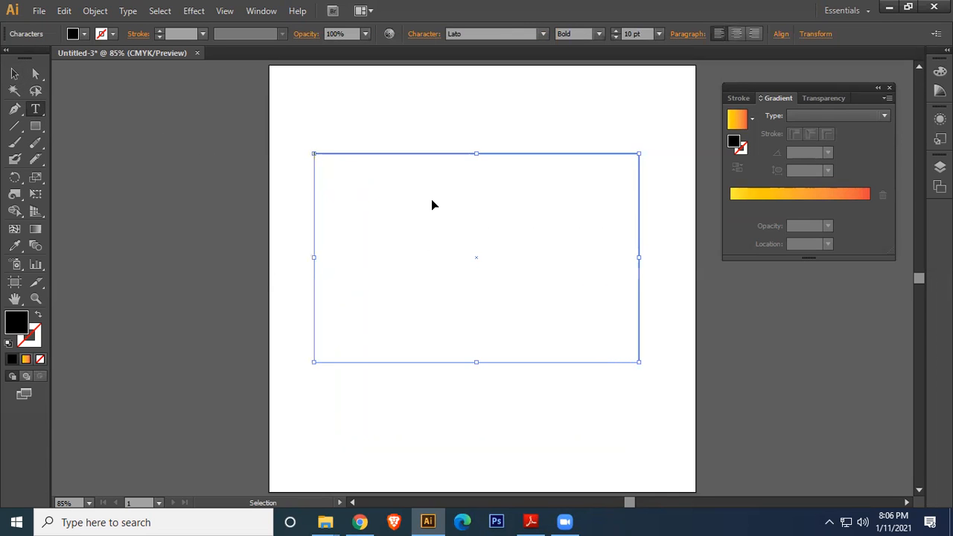
click(432, 202)
key(ctrl+v)
Step: Set the whole lorem ipsum paragraph to 30 pt, centre-align it, and select its text block as an object
key(ctrl+a)
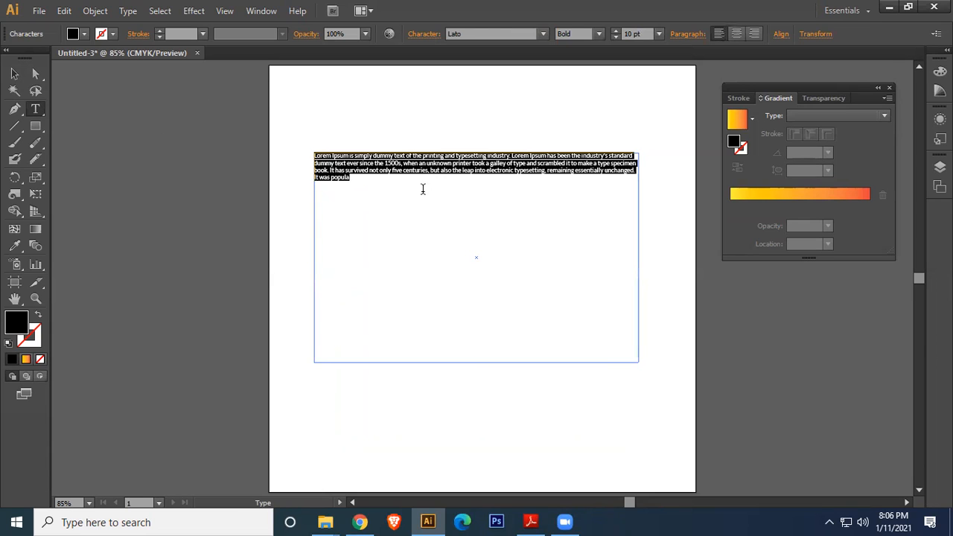
click(647, 33)
key(shift+Up)
key(shift+Up)
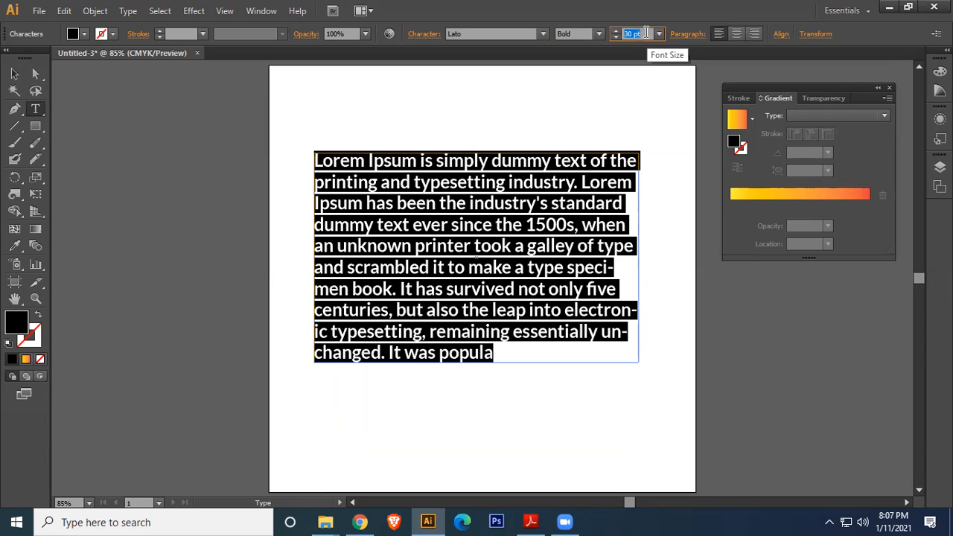
click(736, 34)
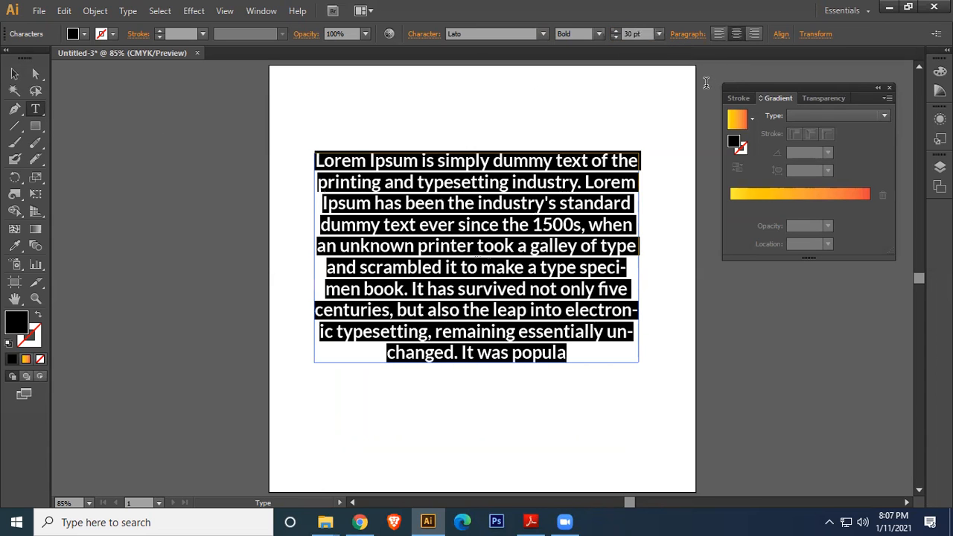
click(14, 74)
click(488, 108)
click(542, 232)
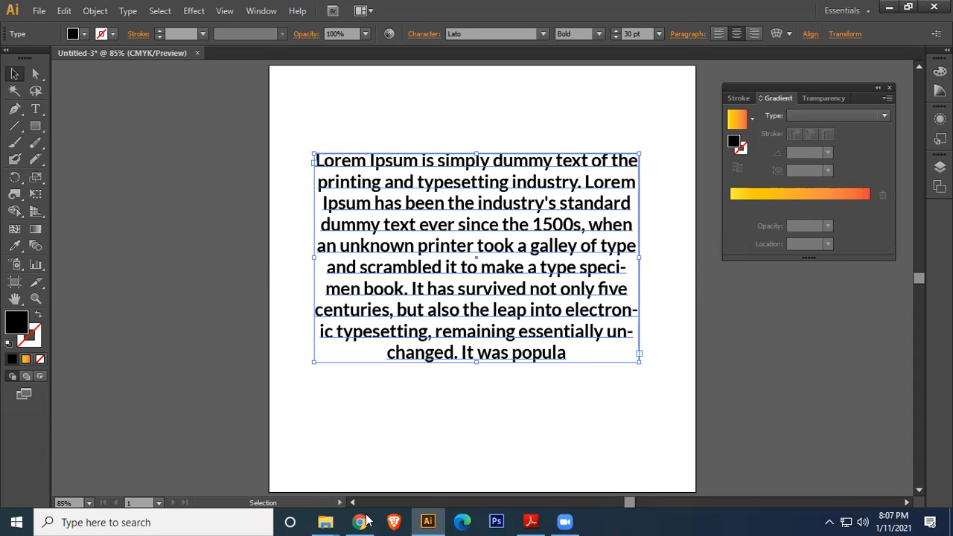
Step: Switch to Chrome and search Google Images for "image"
key(alt+Tab)
click(647, 35)
text(google.com)
key(Return)
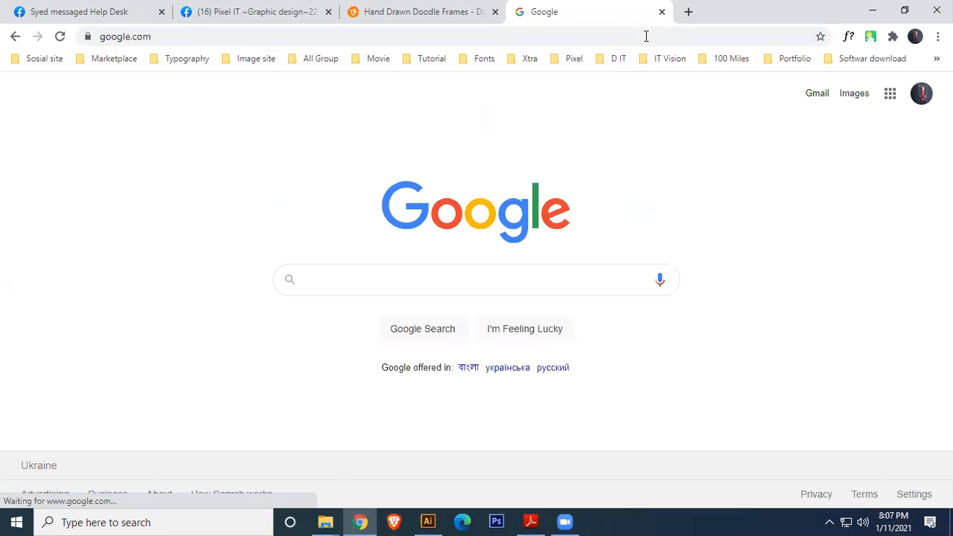
text(image)
key(Return)
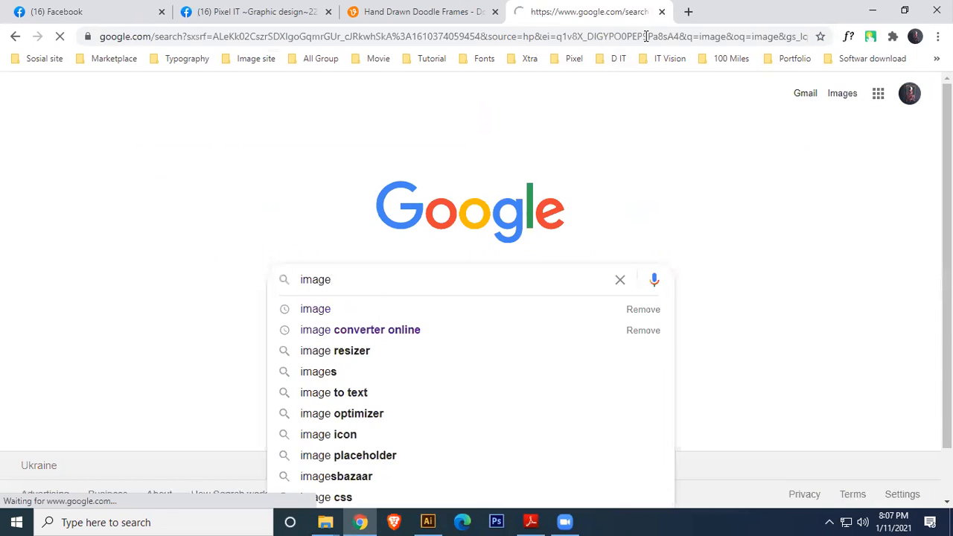
click(194, 142)
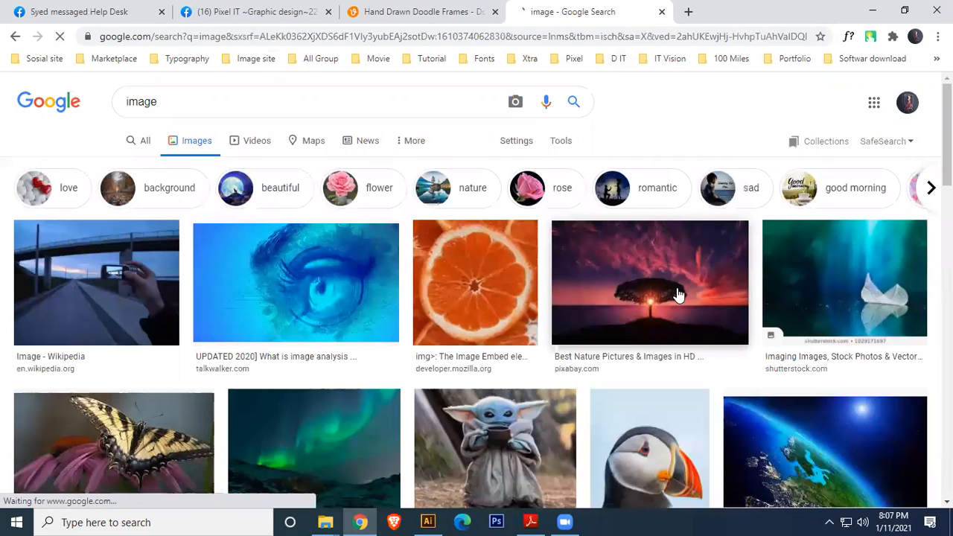
Step: Save the puffin picture from jpegmini.com to the Desktop as download.jpg and close its preview
scroll(678, 296, down, 3)
click(678, 294)
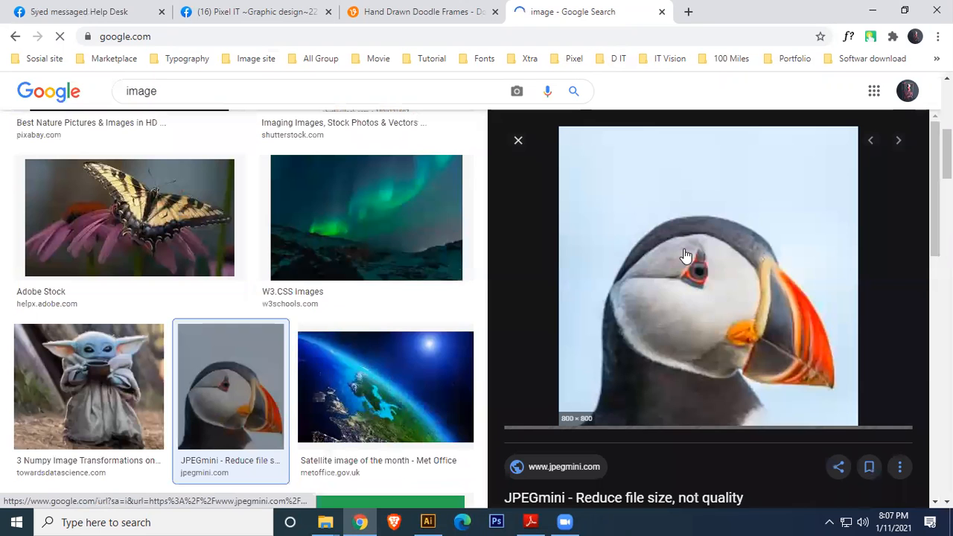
right_click(686, 253)
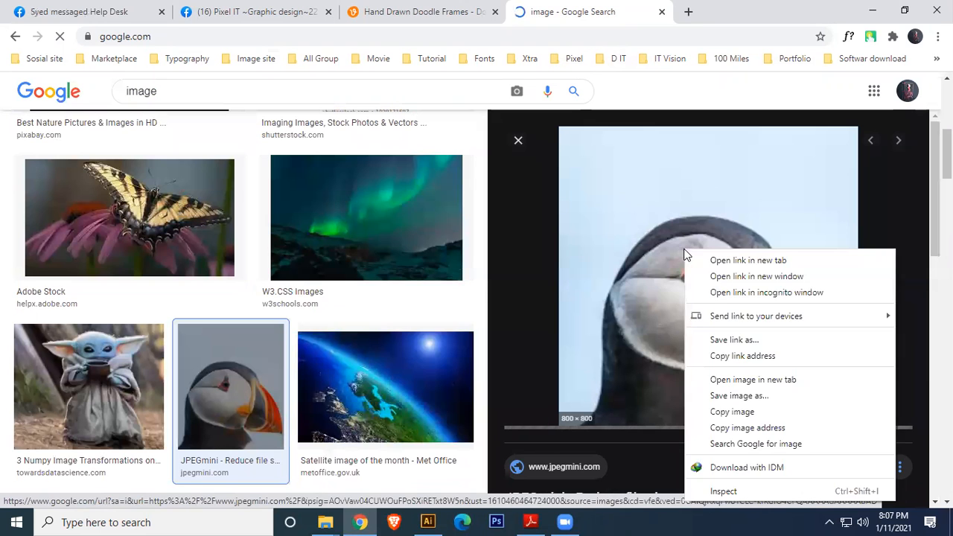
click(730, 396)
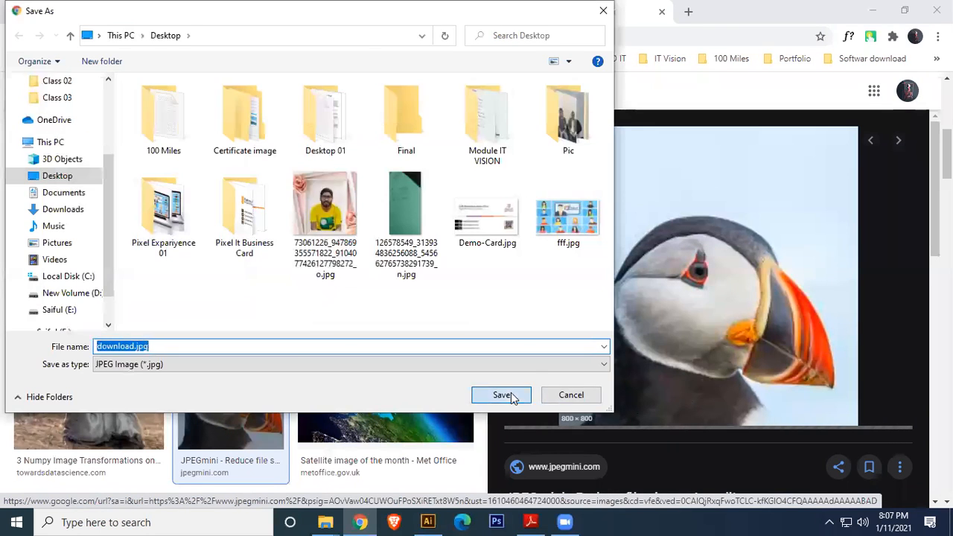
click(509, 394)
click(519, 143)
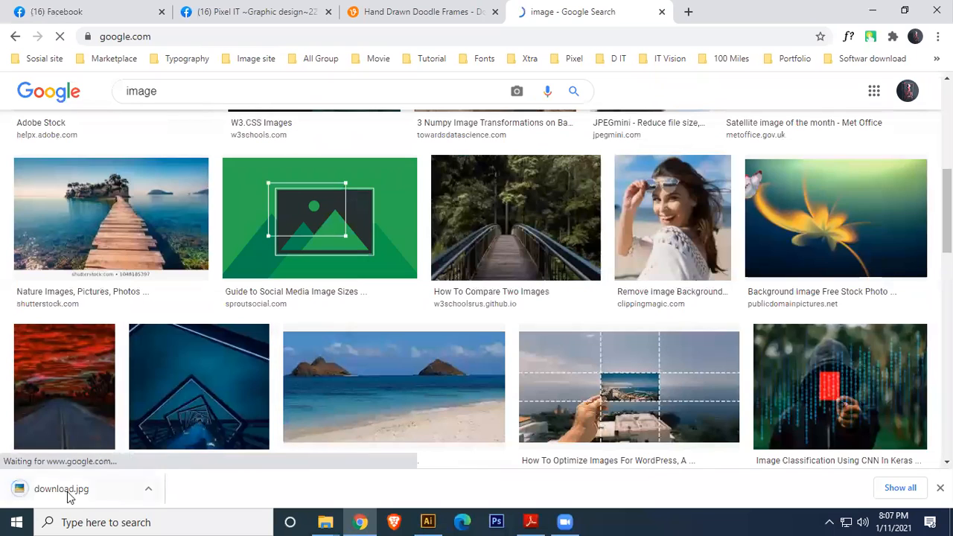
Step: Place the downloaded download.jpg on the Illustrator artboard over the text's lower part and embed it
drag(15, 490, 536, 360)
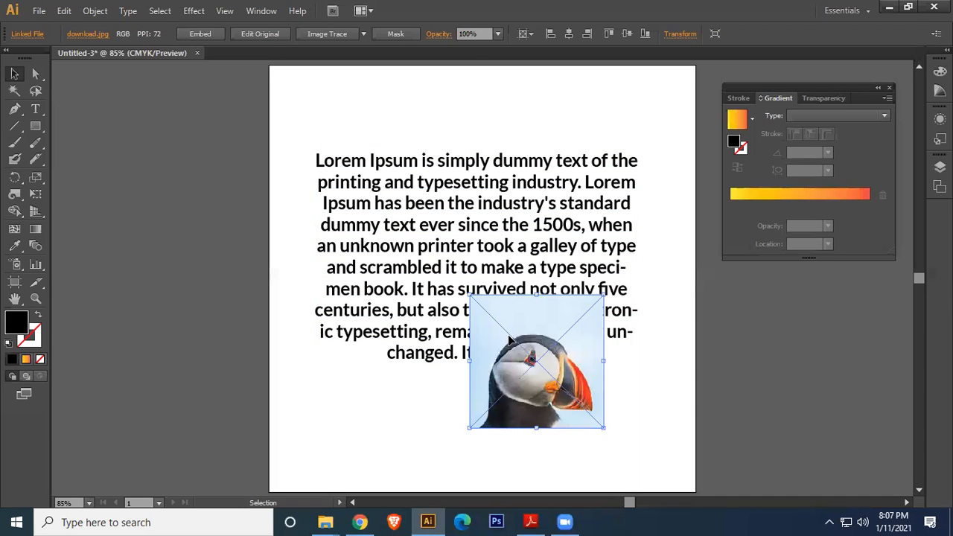
click(199, 33)
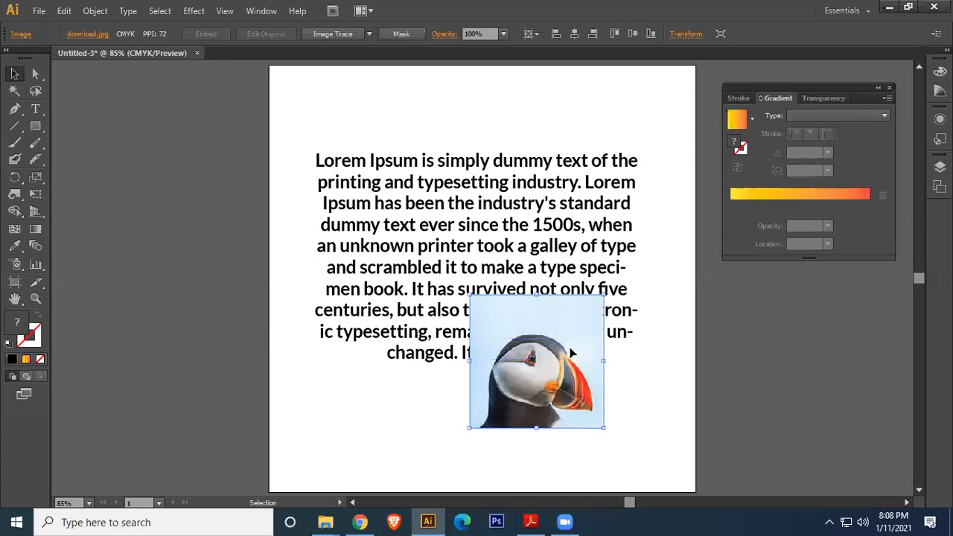
Step: Scale the puffin picture down slightly and move it over the middle of the lorem ipsum text block
click(604, 430)
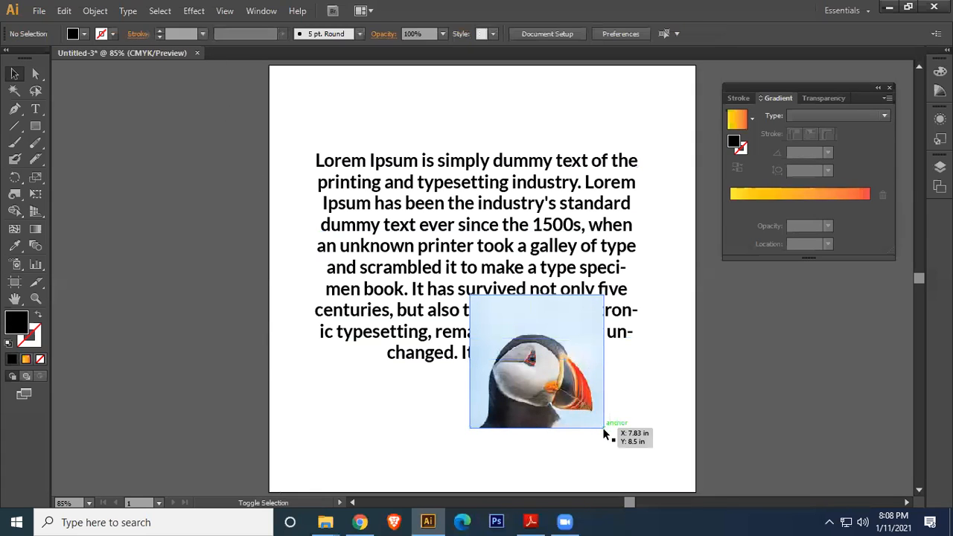
drag(604, 430, 577, 402)
drag(511, 322, 492, 234)
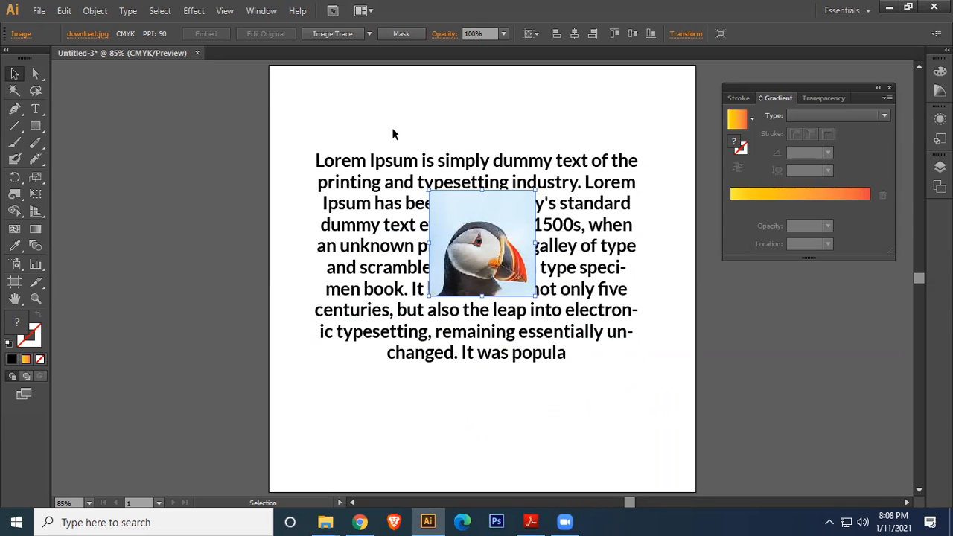
Step: Make a Text Wrap with the puffin picture and lorem ipsum block, and shift the picture slightly down and right within the text
drag(393, 132, 438, 187)
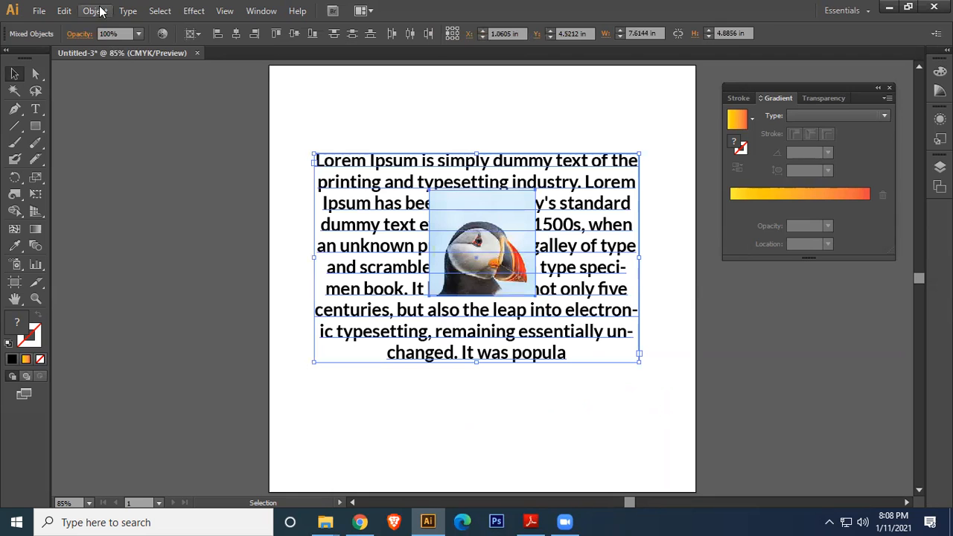
click(97, 11)
mouse_move(182, 292)
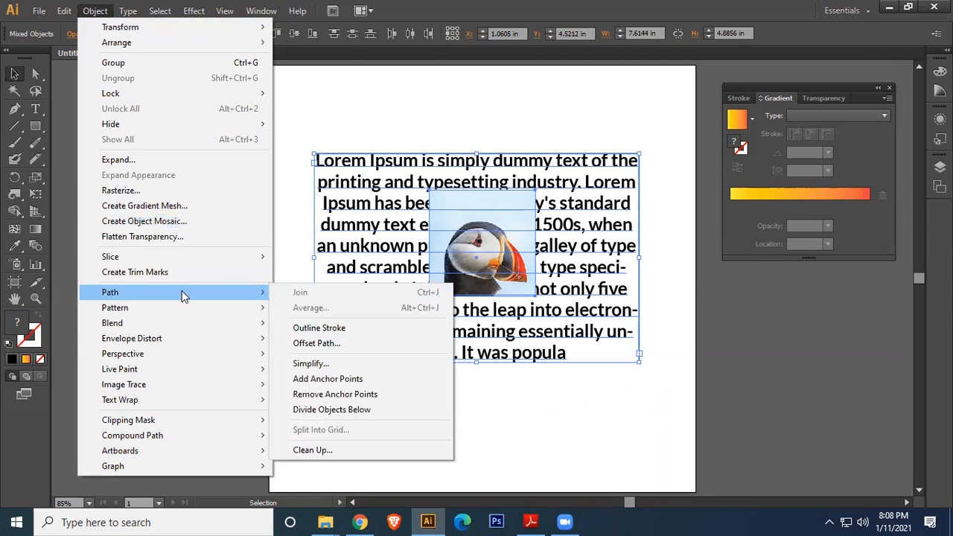
mouse_move(184, 403)
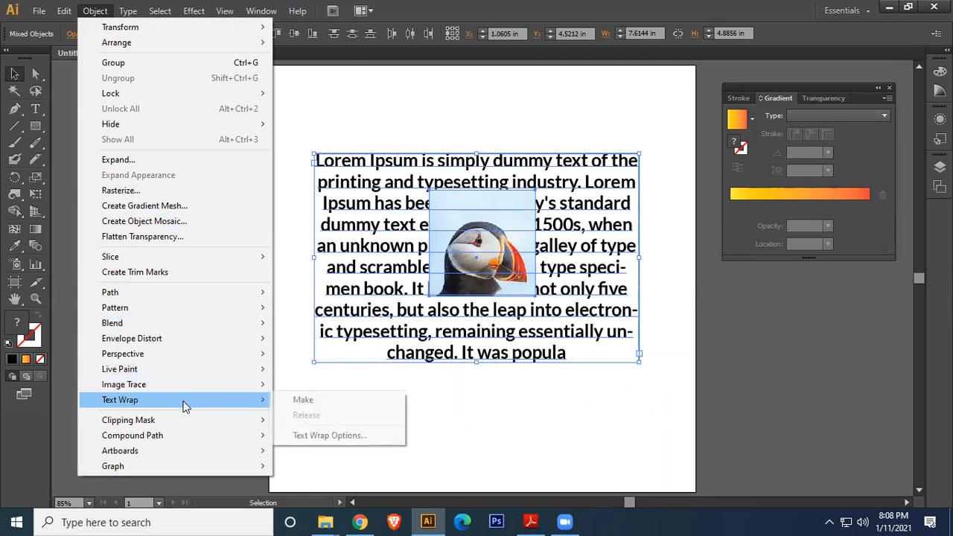
click(297, 401)
click(551, 280)
click(495, 101)
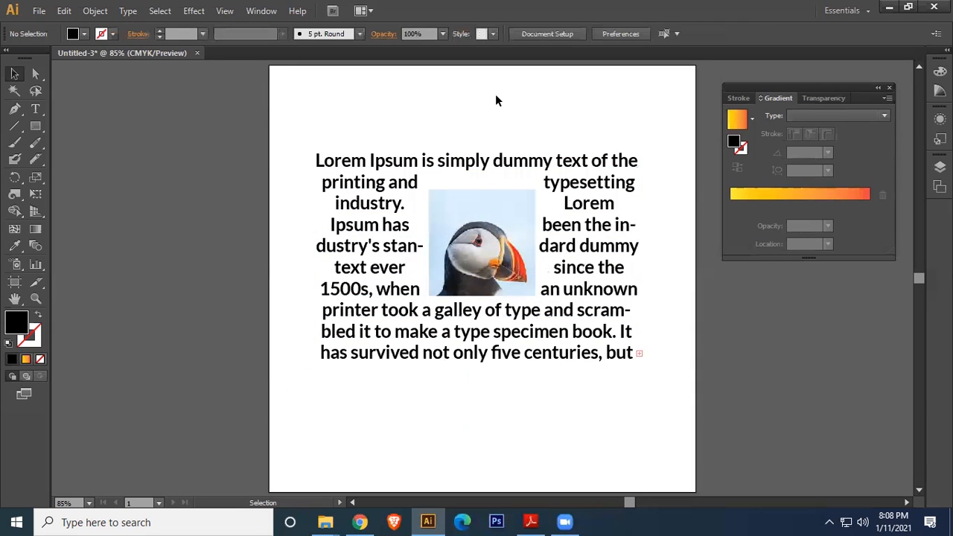
drag(485, 227, 506, 258)
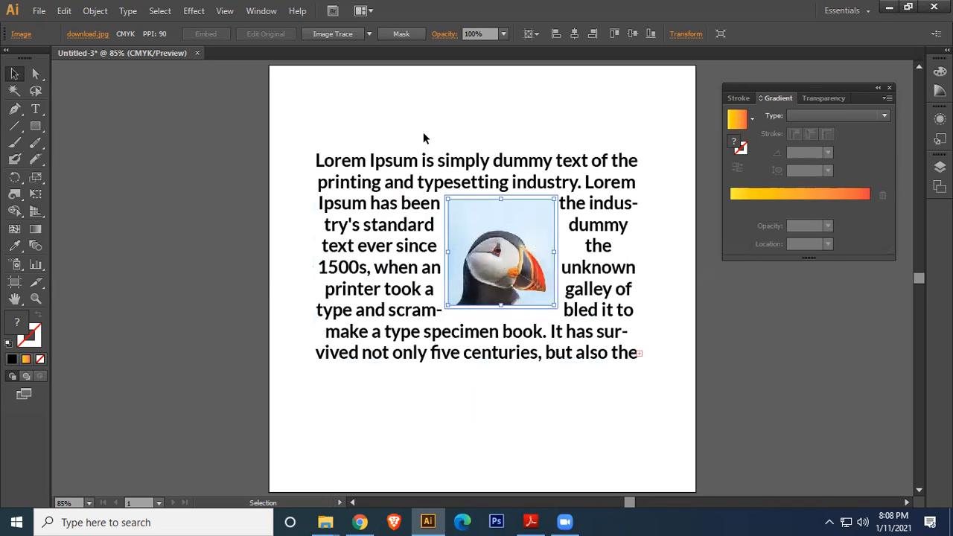
Step: Delete the picture and text block from the artboard and switch to the Class 02 page of Illustrator Module.pdf in Adobe Reader
drag(423, 132, 564, 354)
key(Delete)
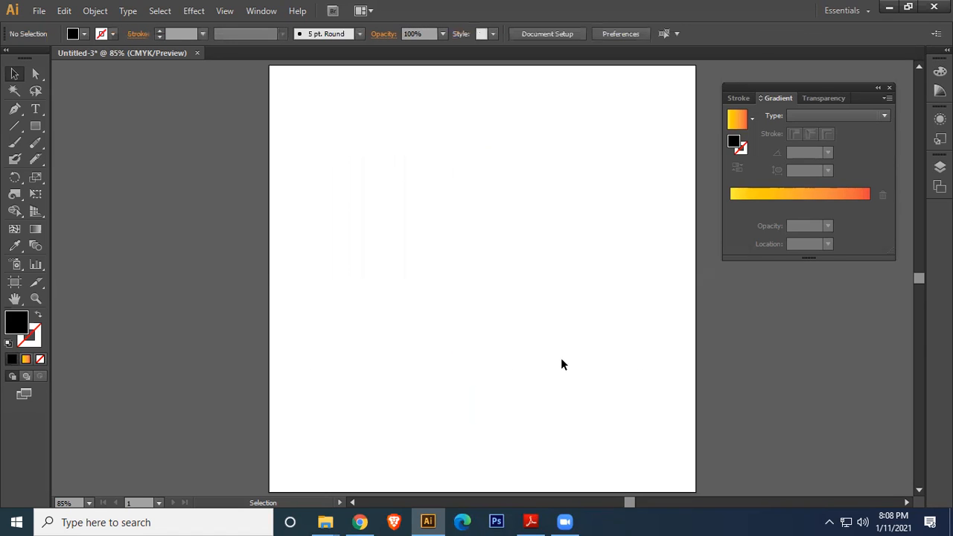
click(531, 522)
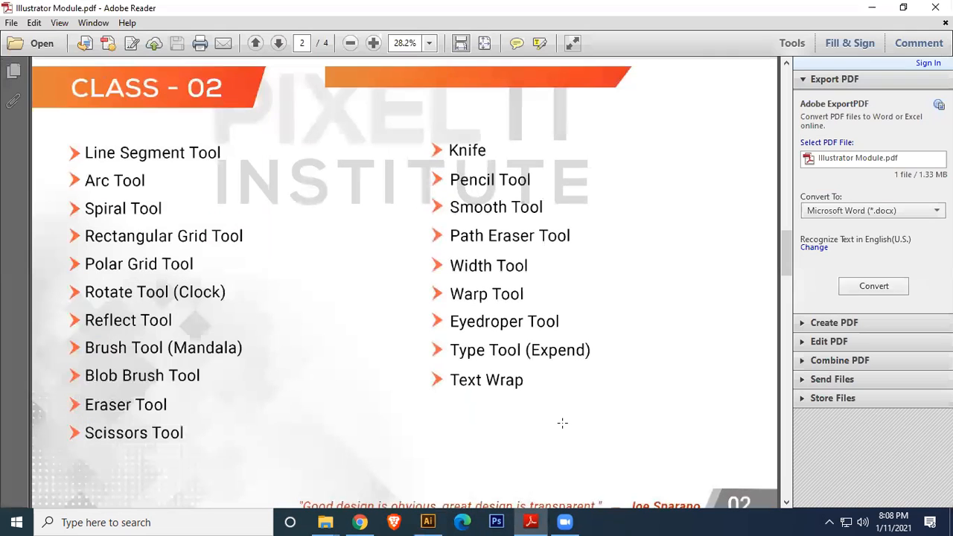